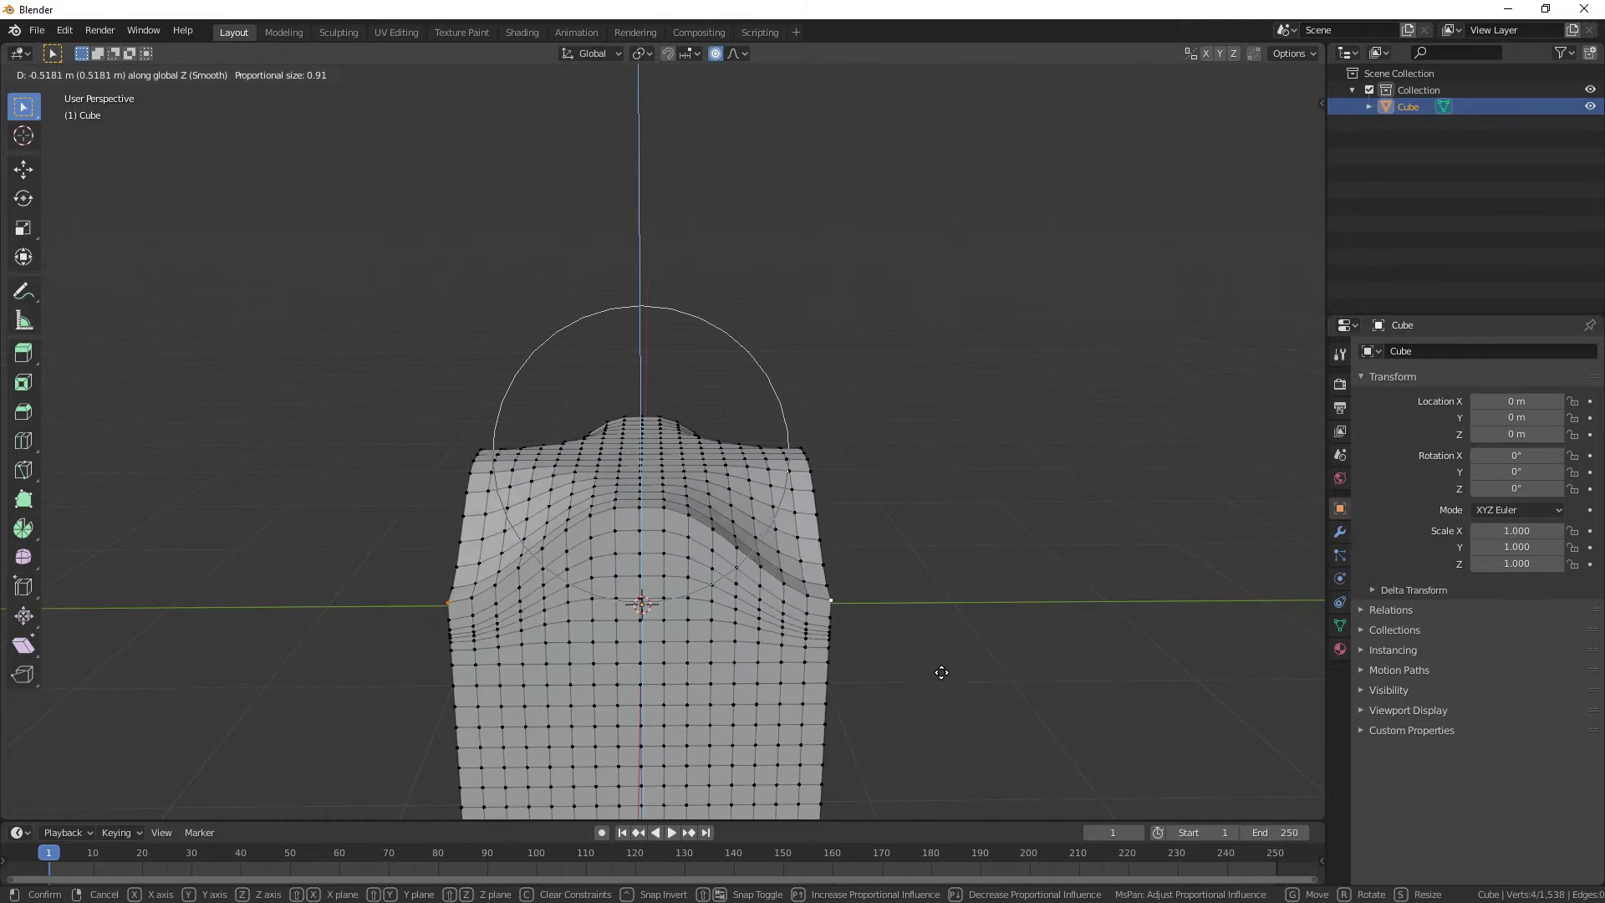
# Step: Lower the selected top-edge vertices of the cube along Z with smooth proportional editing, and shade the cube smooth
pyautogui.click(924, 591)
pyautogui.press('KP_7')
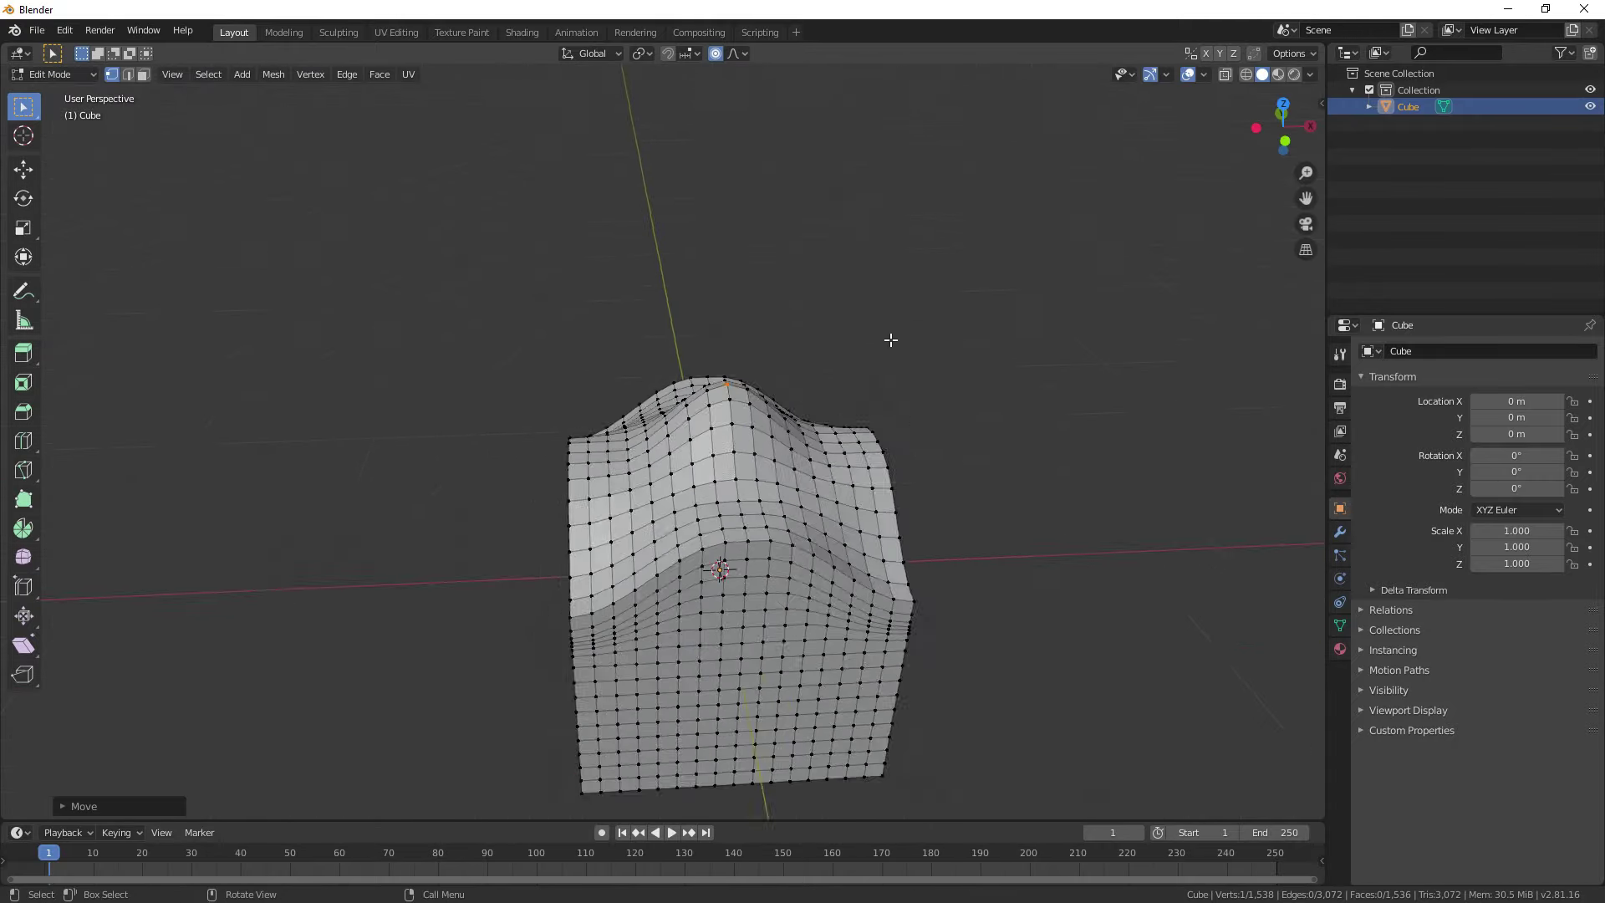
pyautogui.press('Tab')
pyautogui.rightClick(644, 512)
pyautogui.click(645, 512)
pyautogui.moveTo(644, 512); pyautogui.dragTo(853, 588, button='middle')
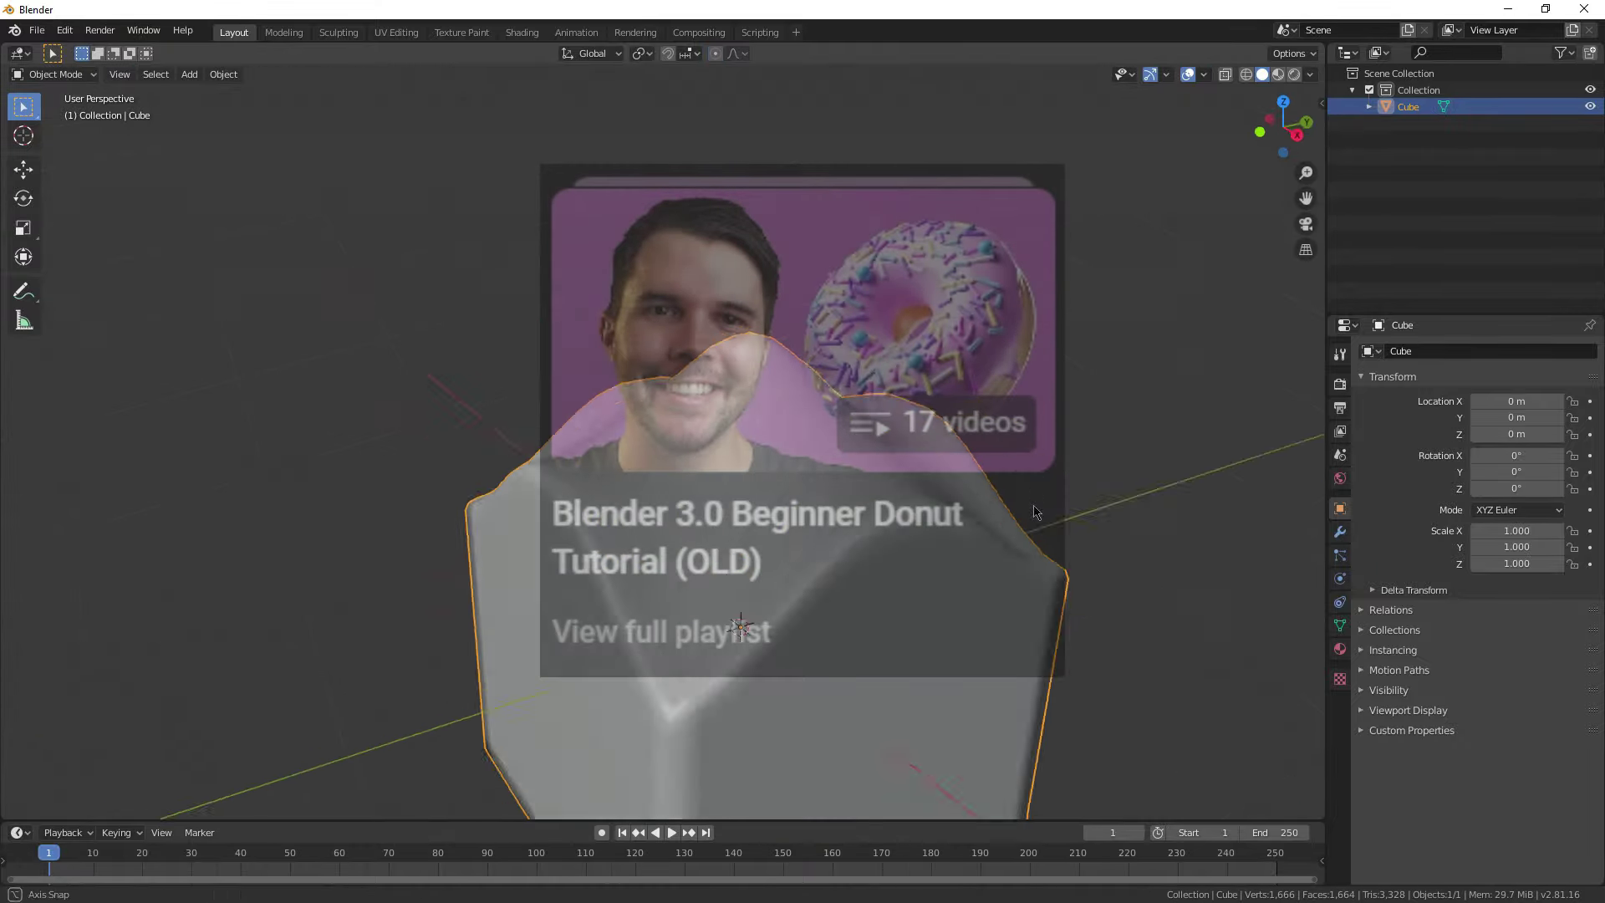
pyautogui.press('g')
pyautogui.press('z')
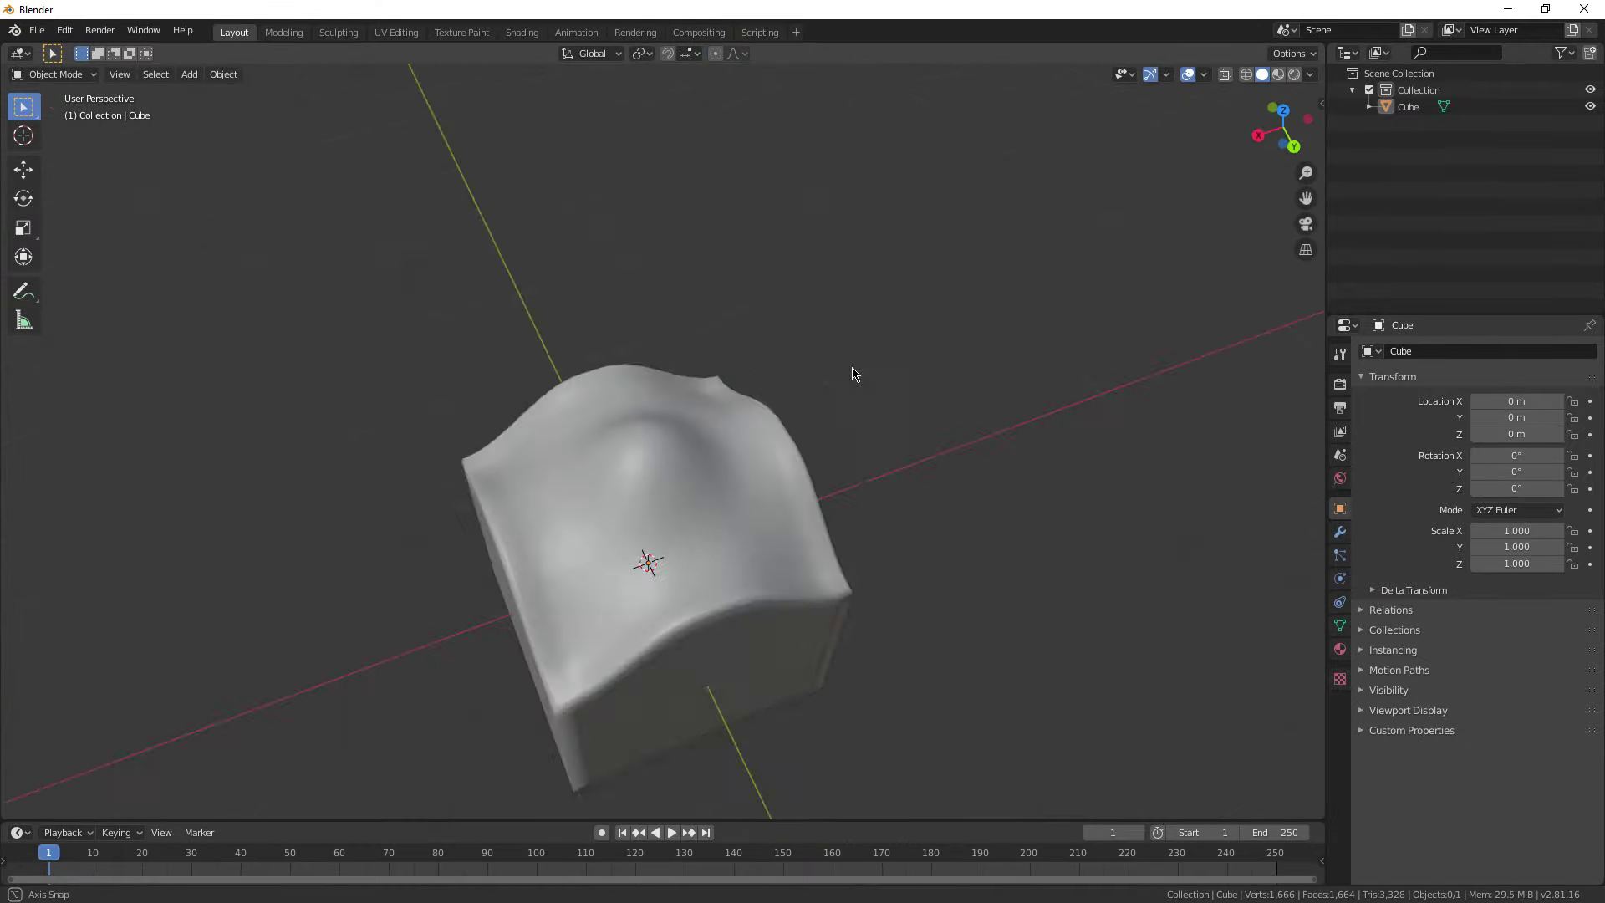
pyautogui.moveTo(853, 373); pyautogui.dragTo(1236, 340, button='middle')
pyautogui.press('Tab')
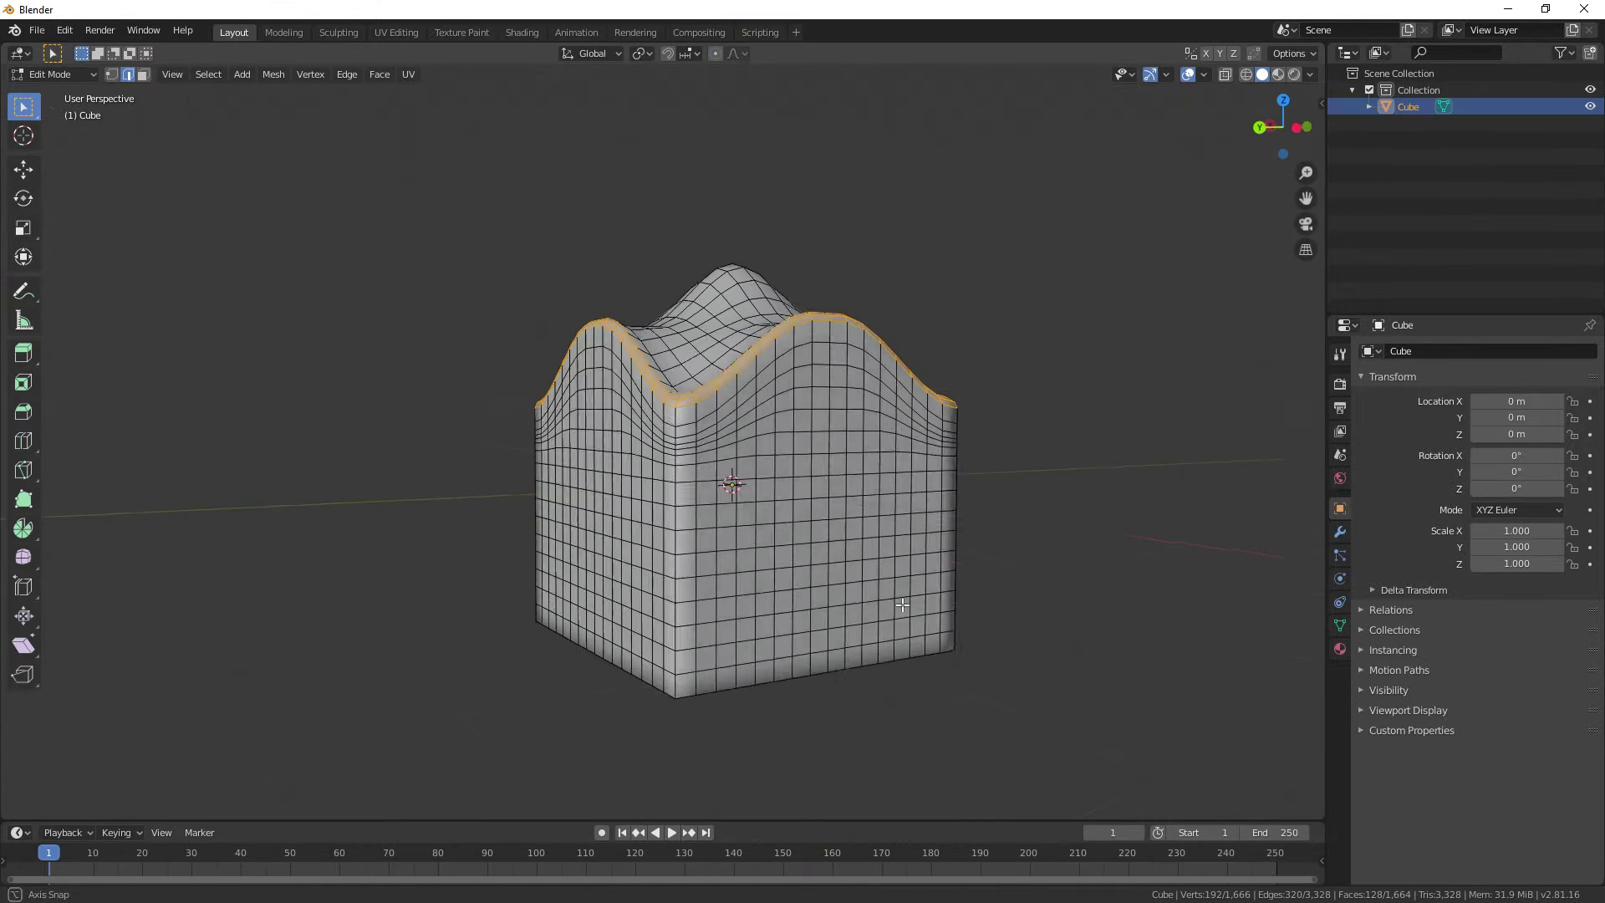
pyautogui.moveTo(752, 538); pyautogui.dragTo(657, 389, button='middle')
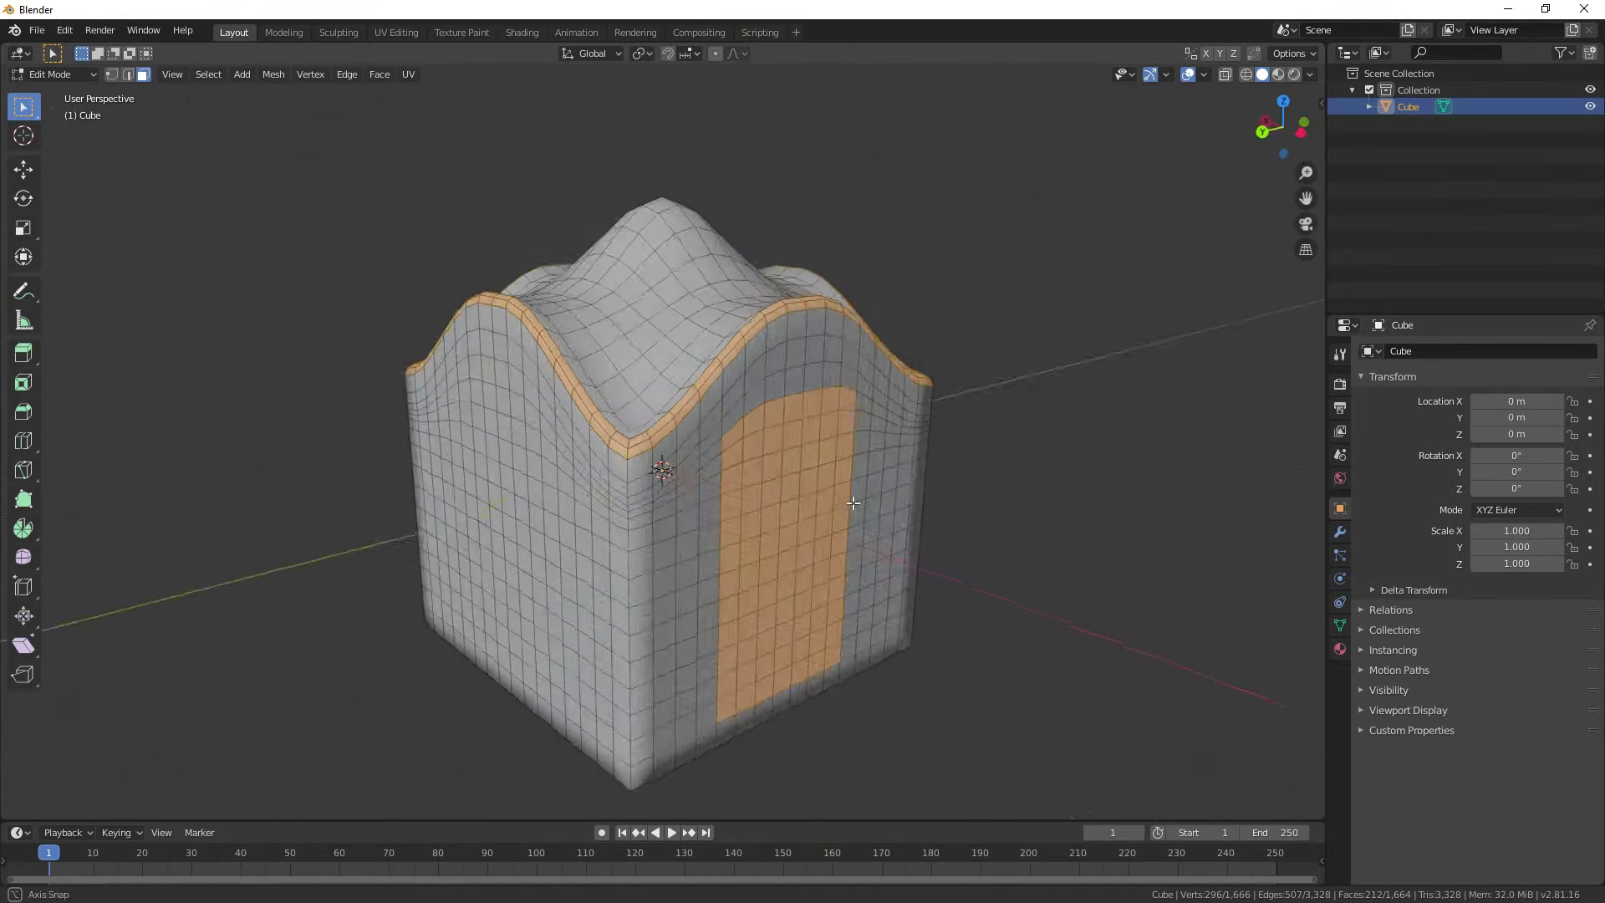
pyautogui.press('o')
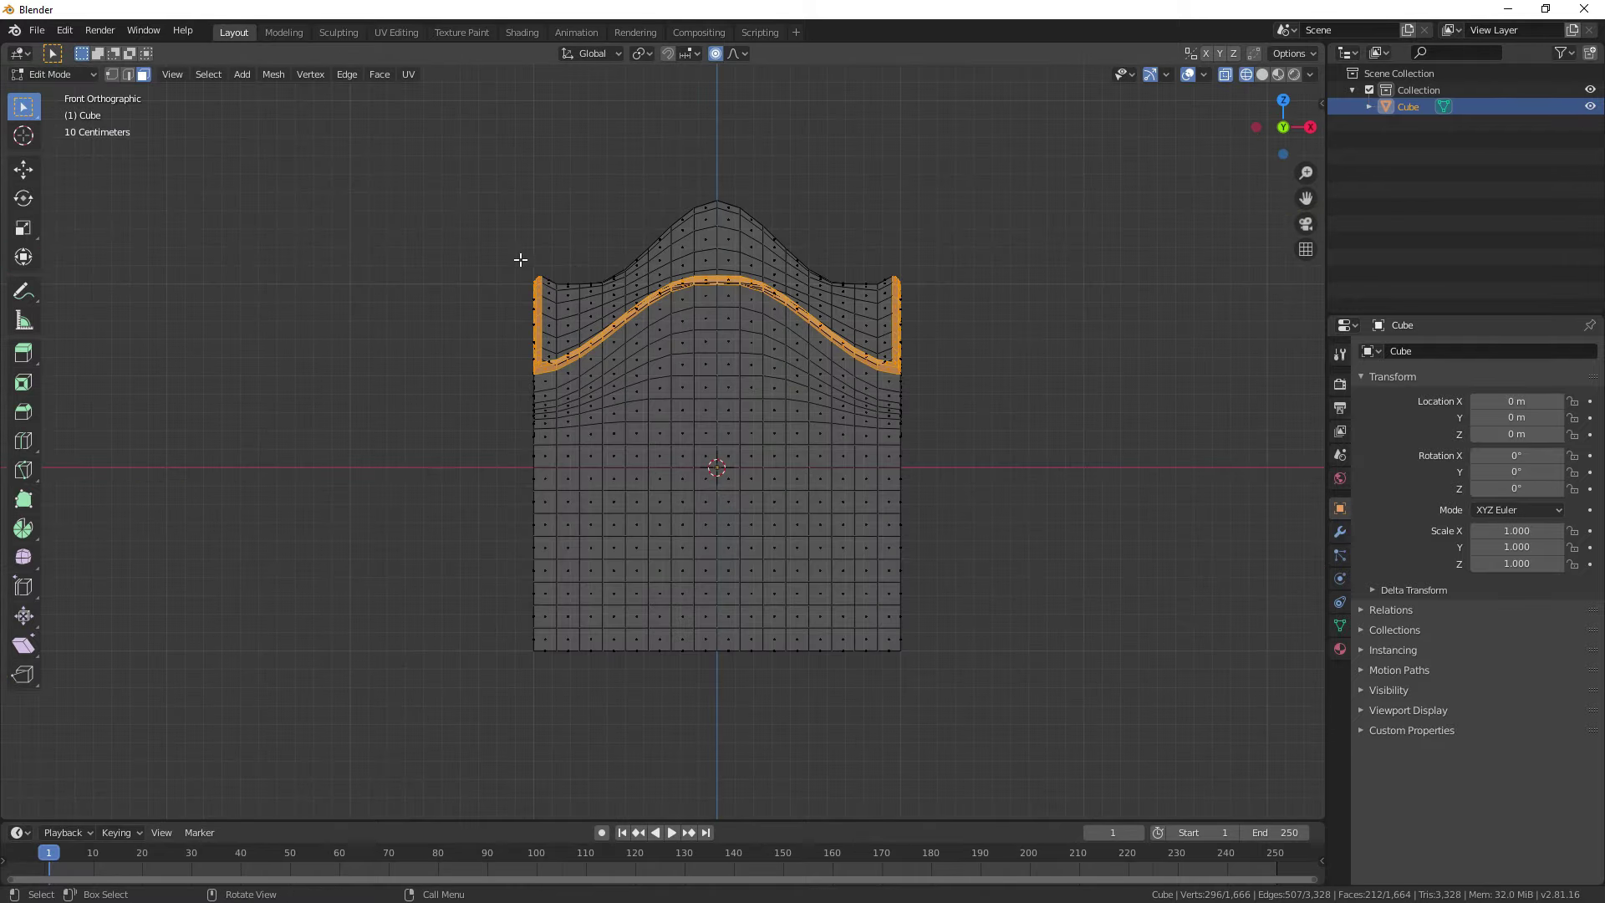
pyautogui.press('g')
pyautogui.press('x')
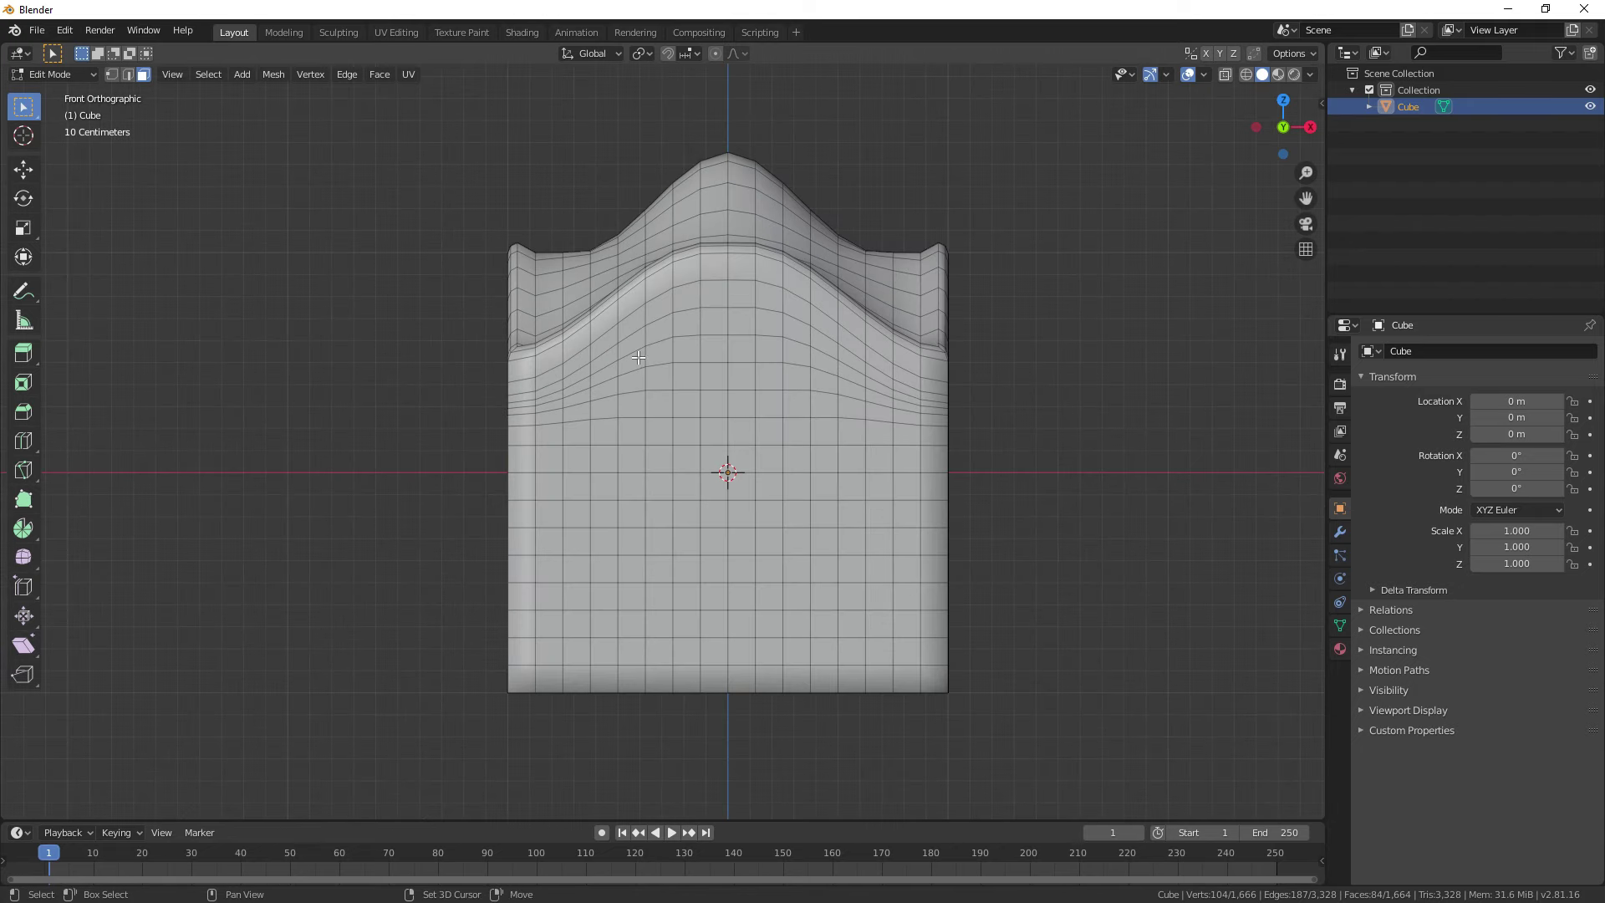
# Step: Select the arched, door-shaped block of faces through the front/back and side walls using X-ray display
pyautogui.press('l')
pyautogui.hotkey('alt', 'z')
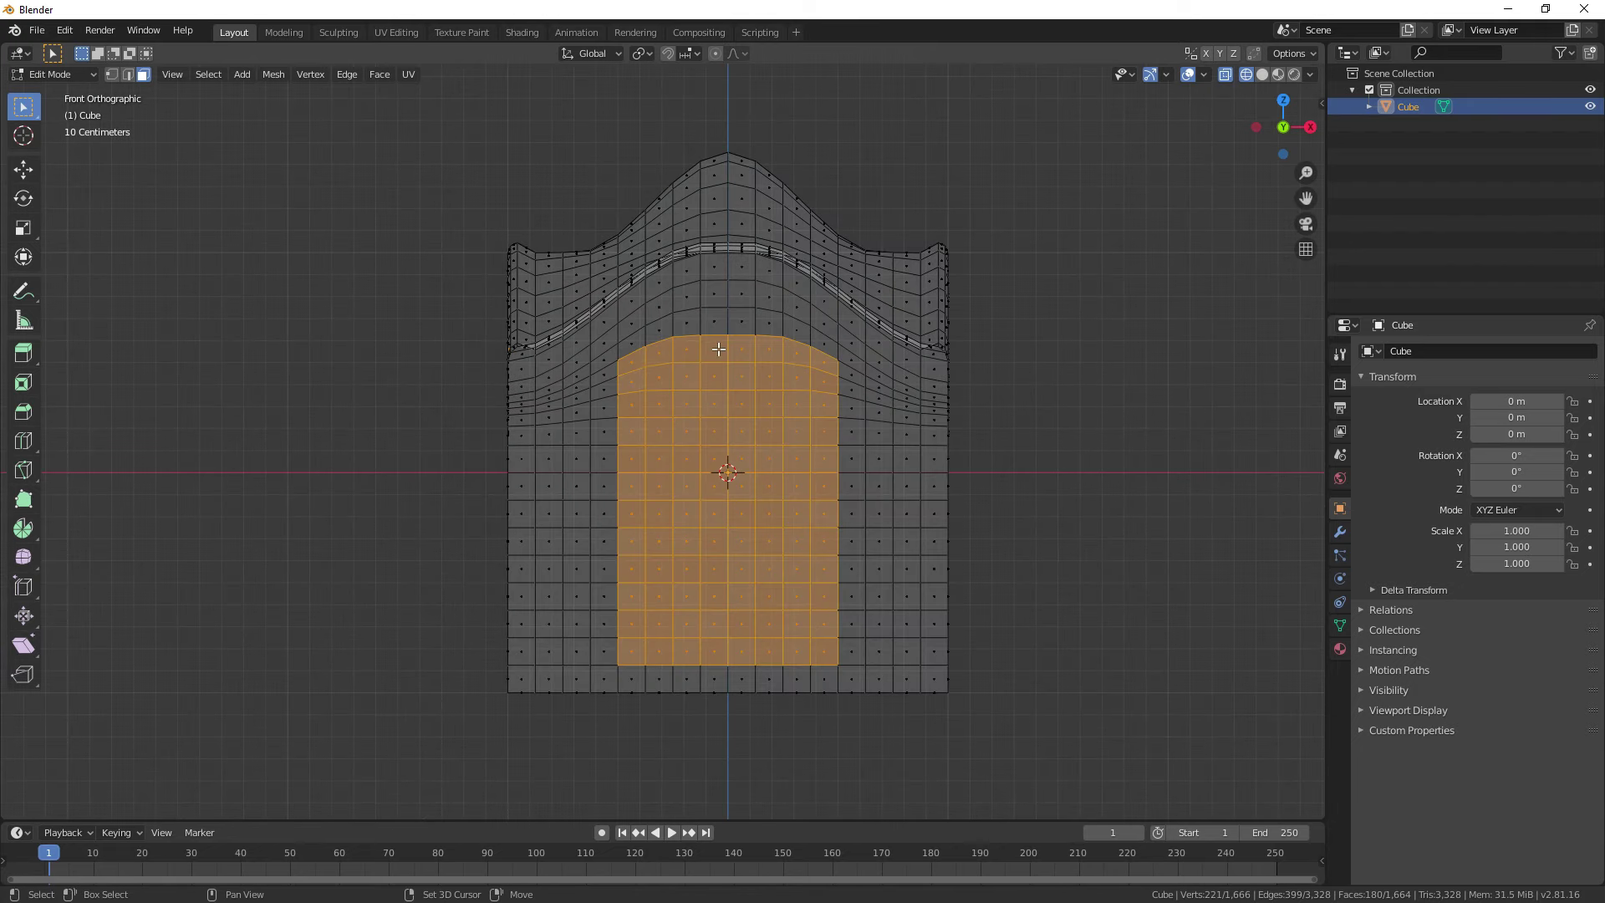
pyautogui.keyDown('shift'); pyautogui.moveTo(837, 571); pyautogui.dragTo(834, 657); pyautogui.keyUp('shift')
pyautogui.press('KP_3')
pyautogui.keyDown('shift'); pyautogui.moveTo(651, 337); pyautogui.dragTo(715, 426); pyautogui.keyUp('shift')
pyautogui.keyDown('shift'); pyautogui.moveTo(823, 661); pyautogui.dragTo(823, 662); pyautogui.keyUp('shift')
pyautogui.keyDown('shift'); pyautogui.moveTo(621, 361); pyautogui.dragTo(638, 657); pyautogui.keyUp('shift')
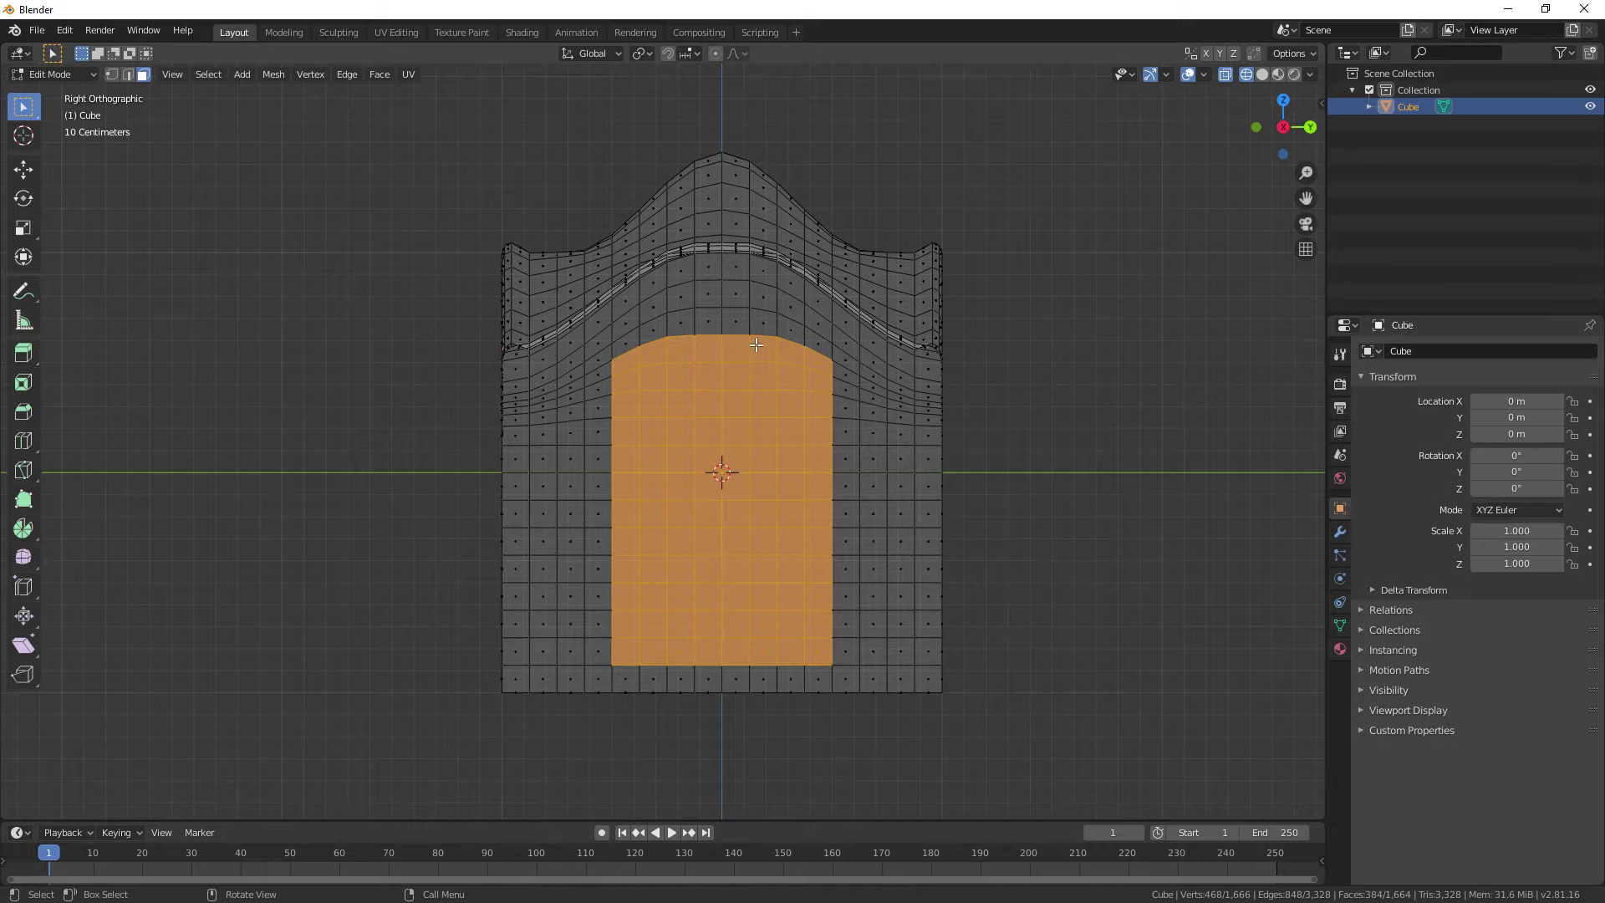
# Step: Scale the selected arched door faces in the X and Y directions only, excluding Z
pyautogui.press('KP_1')
pyautogui.moveTo(702, 355); pyautogui.dragTo(886, 384, button='middle')
pyautogui.hotkey('shift', 'z')
pyautogui.press('s')
pyautogui.hotkey('shift', 'z')
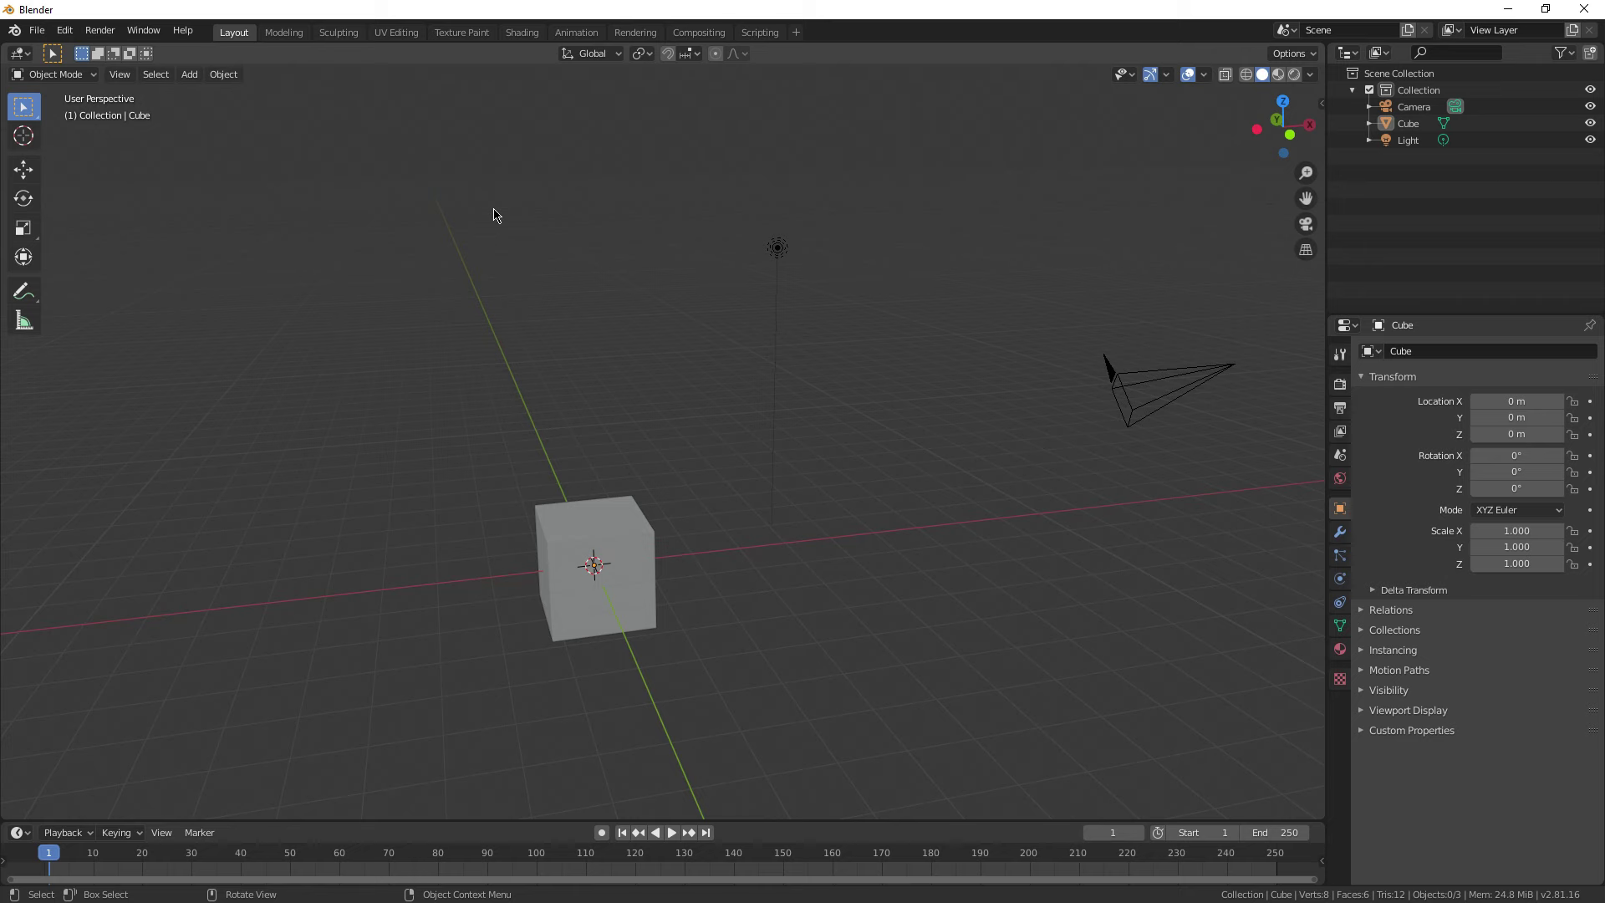
# Step: Delete the default cube, camera and light from the new scene
pyautogui.moveTo(493, 213); pyautogui.dragTo(1166, 660)
pyautogui.moveTo(952, 529); pyautogui.dragTo(1025, 483, button='middle')
pyautogui.press('Delete')
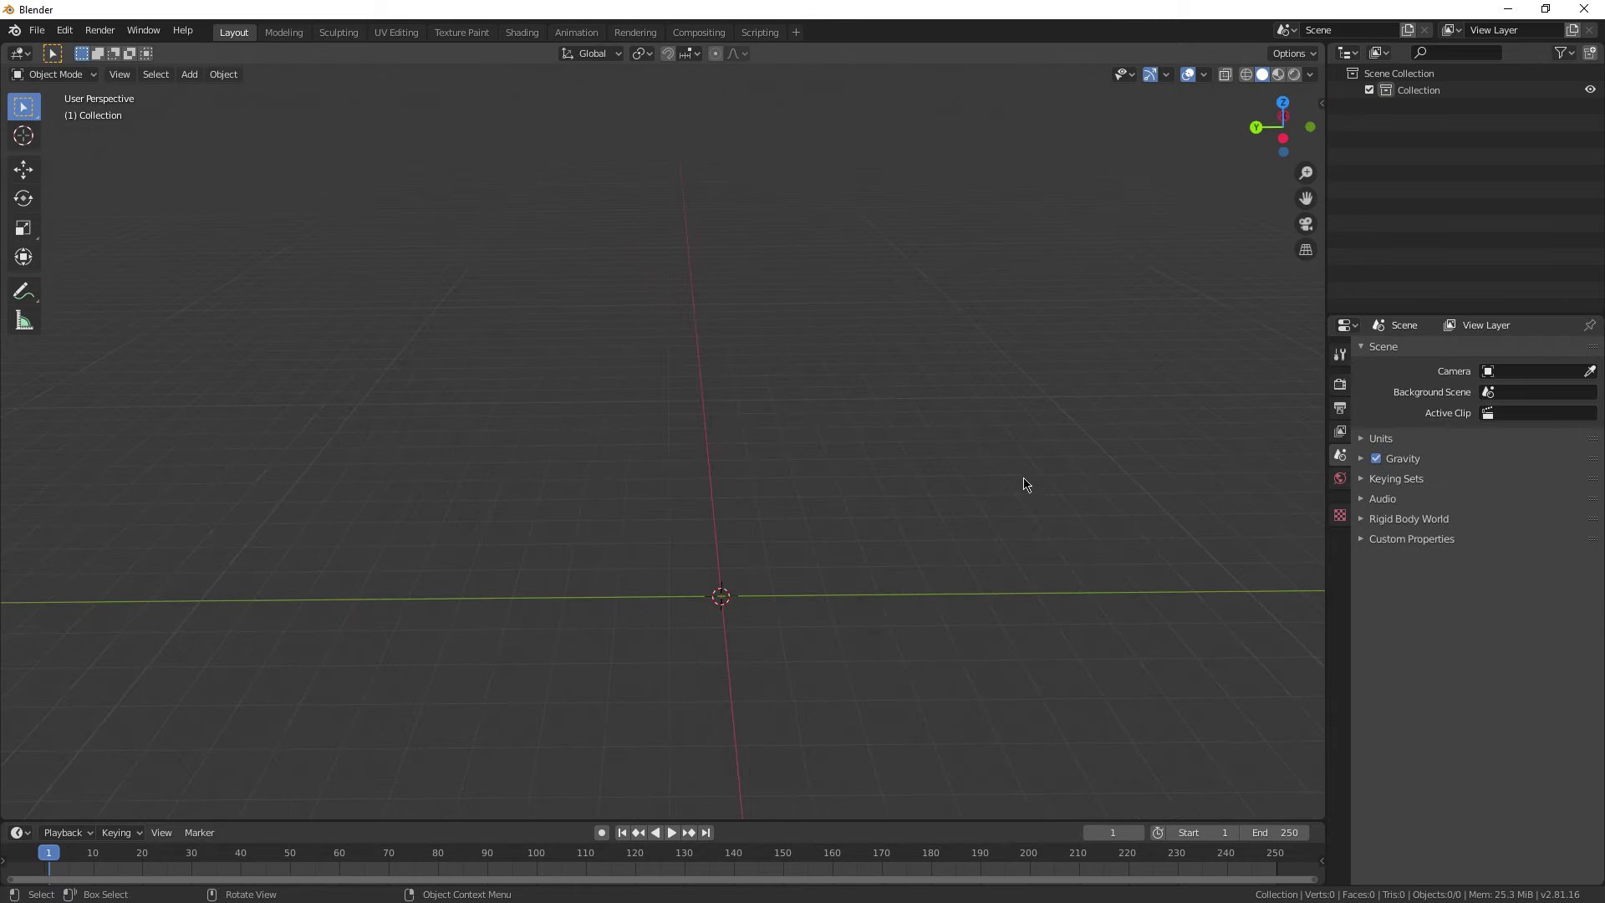
# Step: Add the snare drum picture as a reference image in front orthographic view
pyautogui.press('KP_1')
pyautogui.scroll(3, 753, 535)
pyautogui.keyDown('shift'); pyautogui.moveTo(706, 534); pyautogui.dragTo(867, 389, button='middle'); pyautogui.keyUp('shift')
pyautogui.scroll(1, 782, 432)
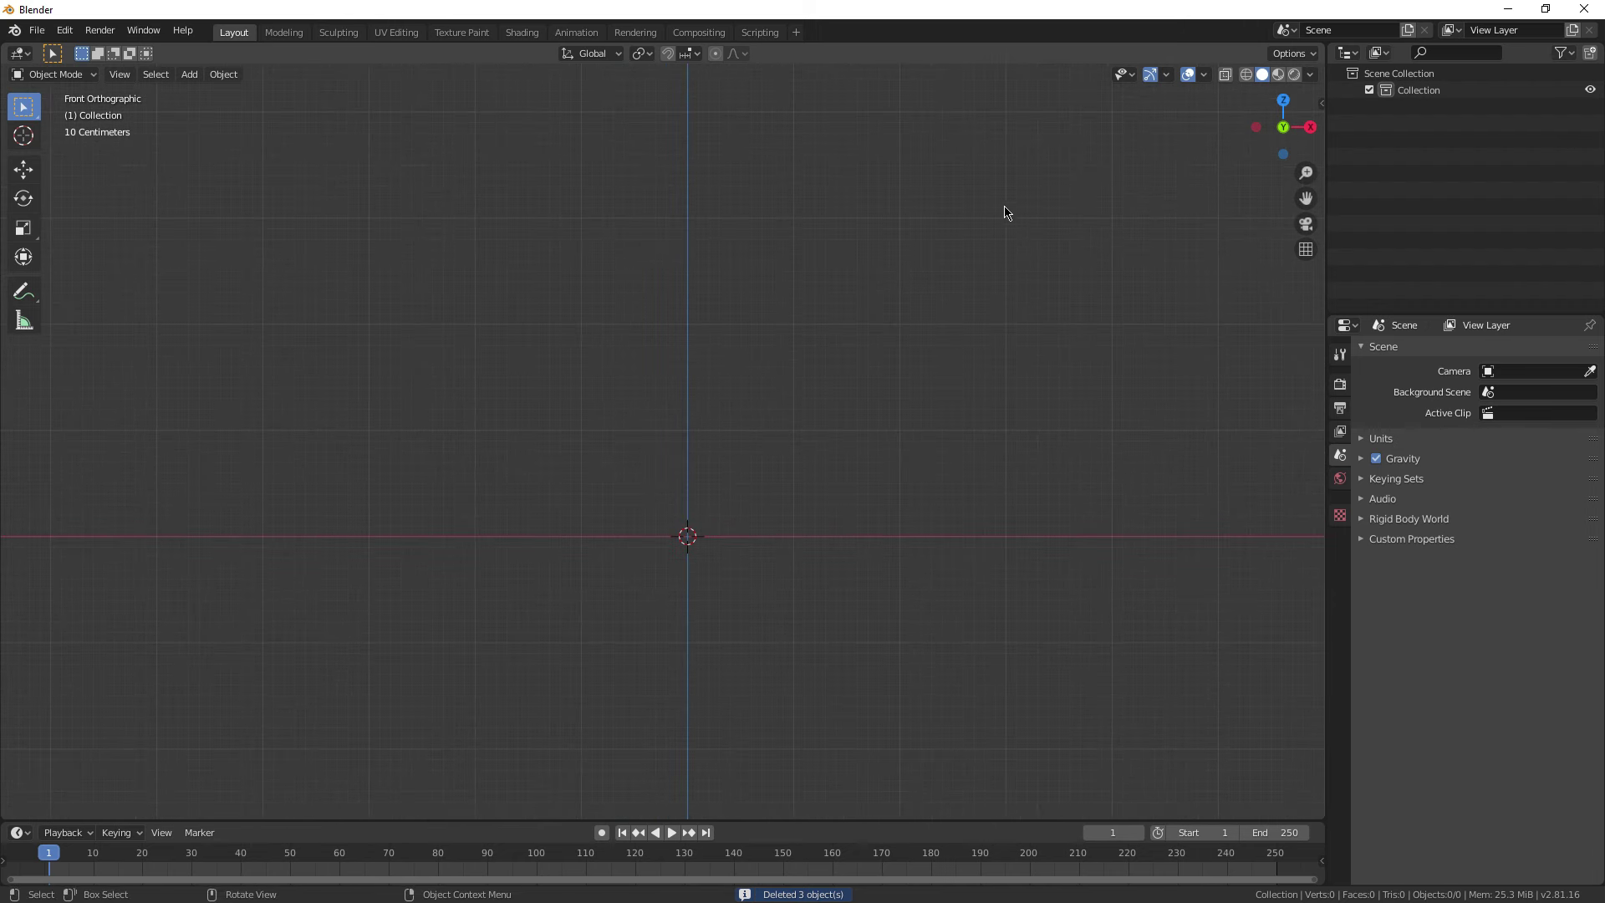
pyautogui.scroll(2, 667, 462)
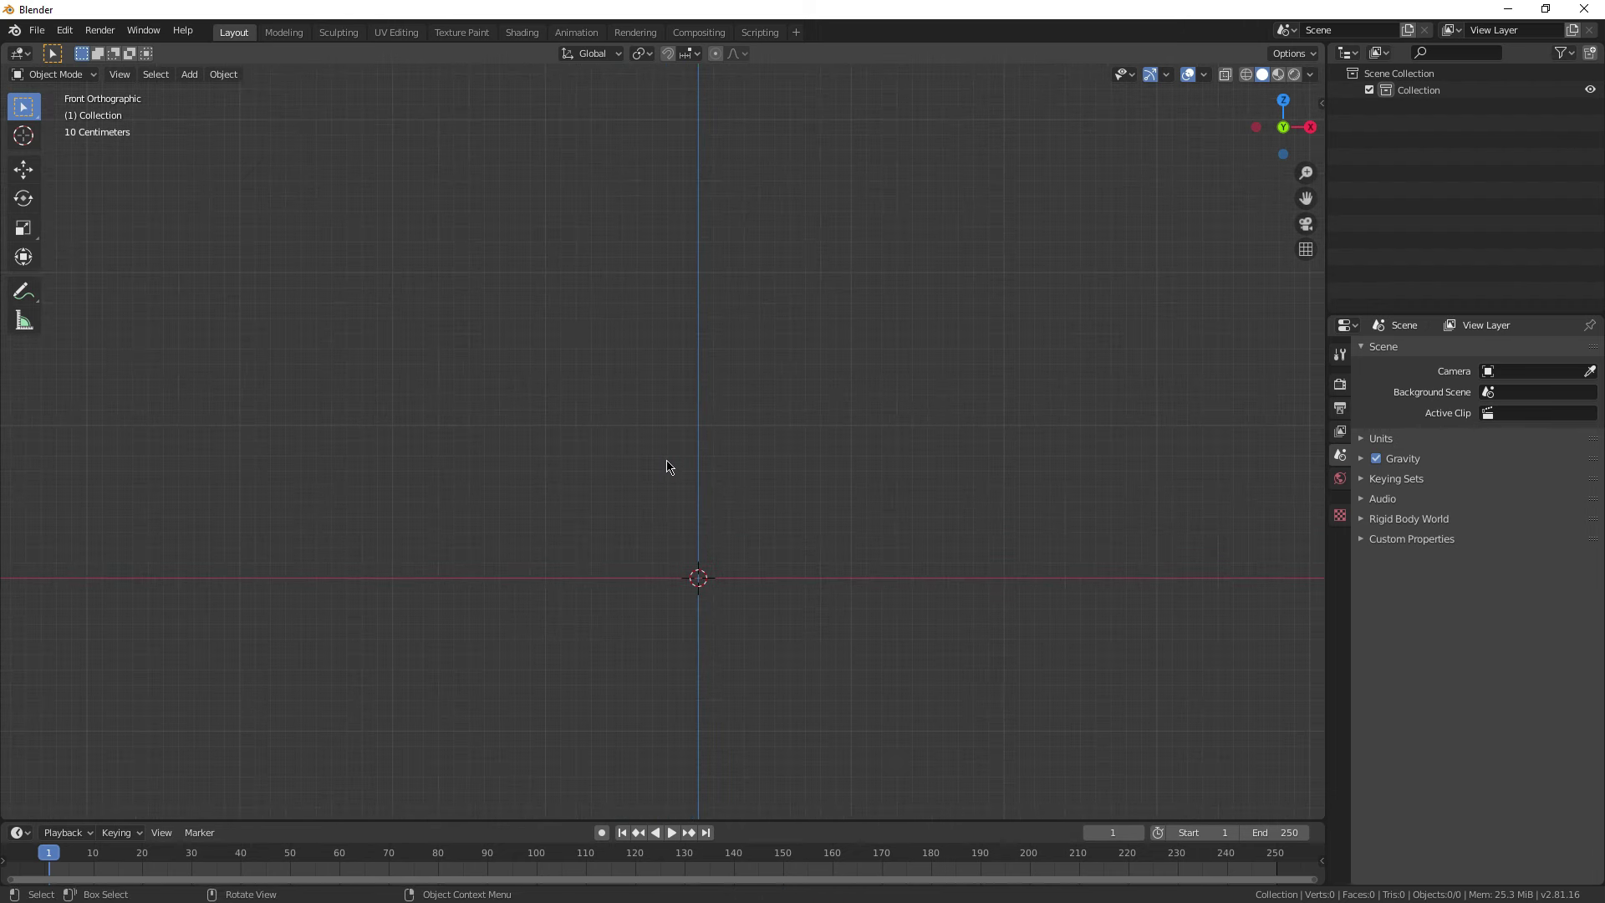
pyautogui.hotkey('shift', 'a')
pyautogui.moveTo(666, 461)
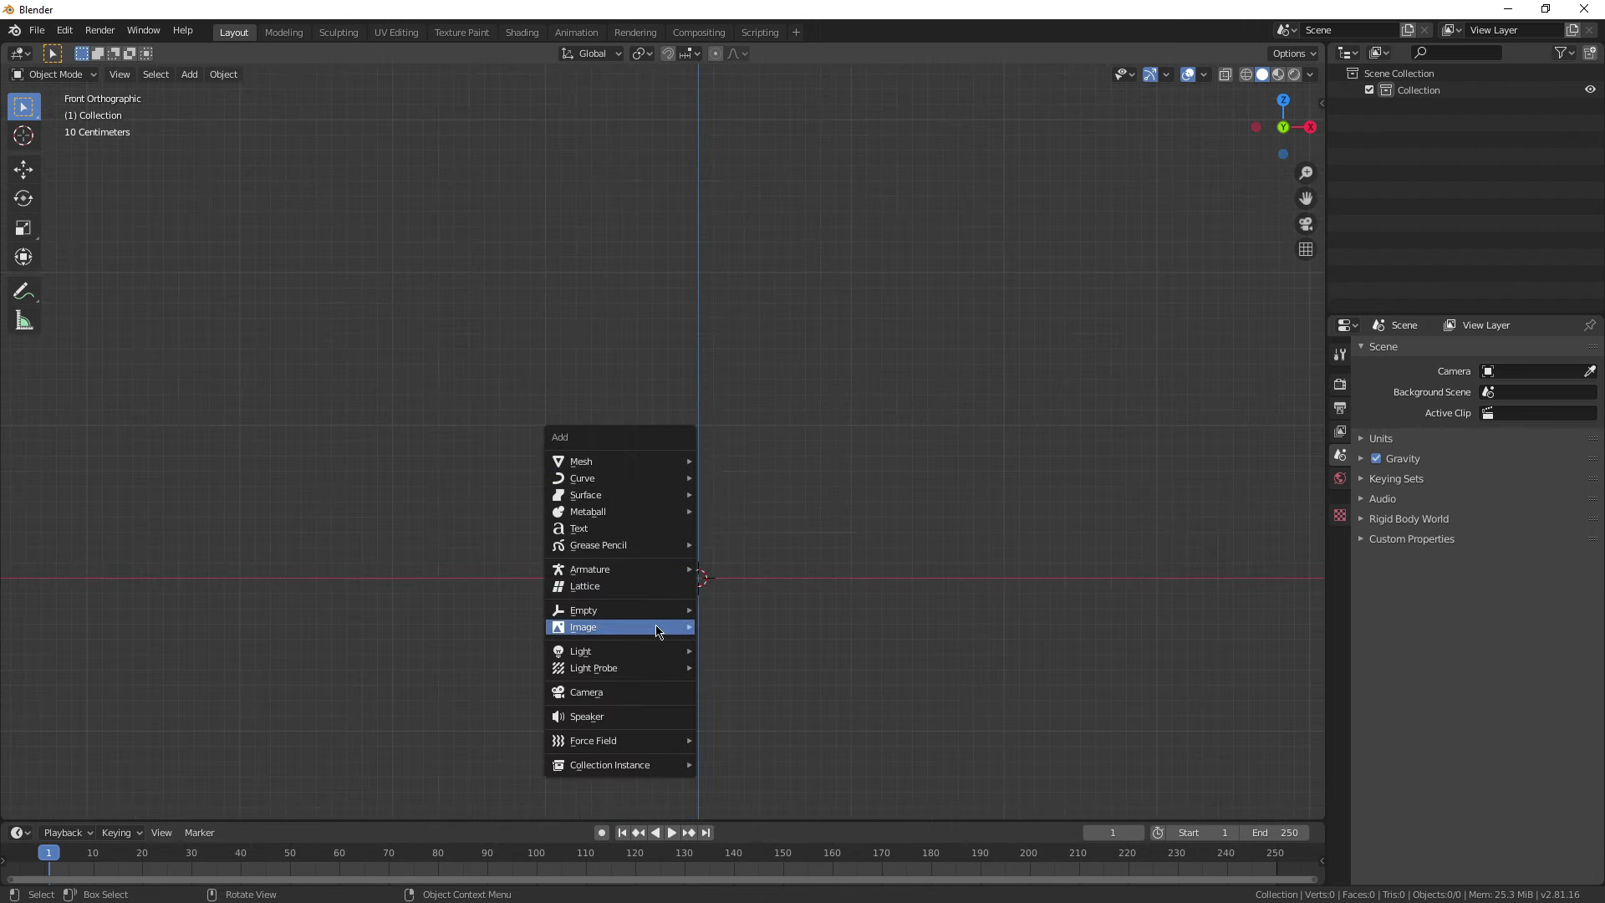
pyautogui.moveTo(660, 636)
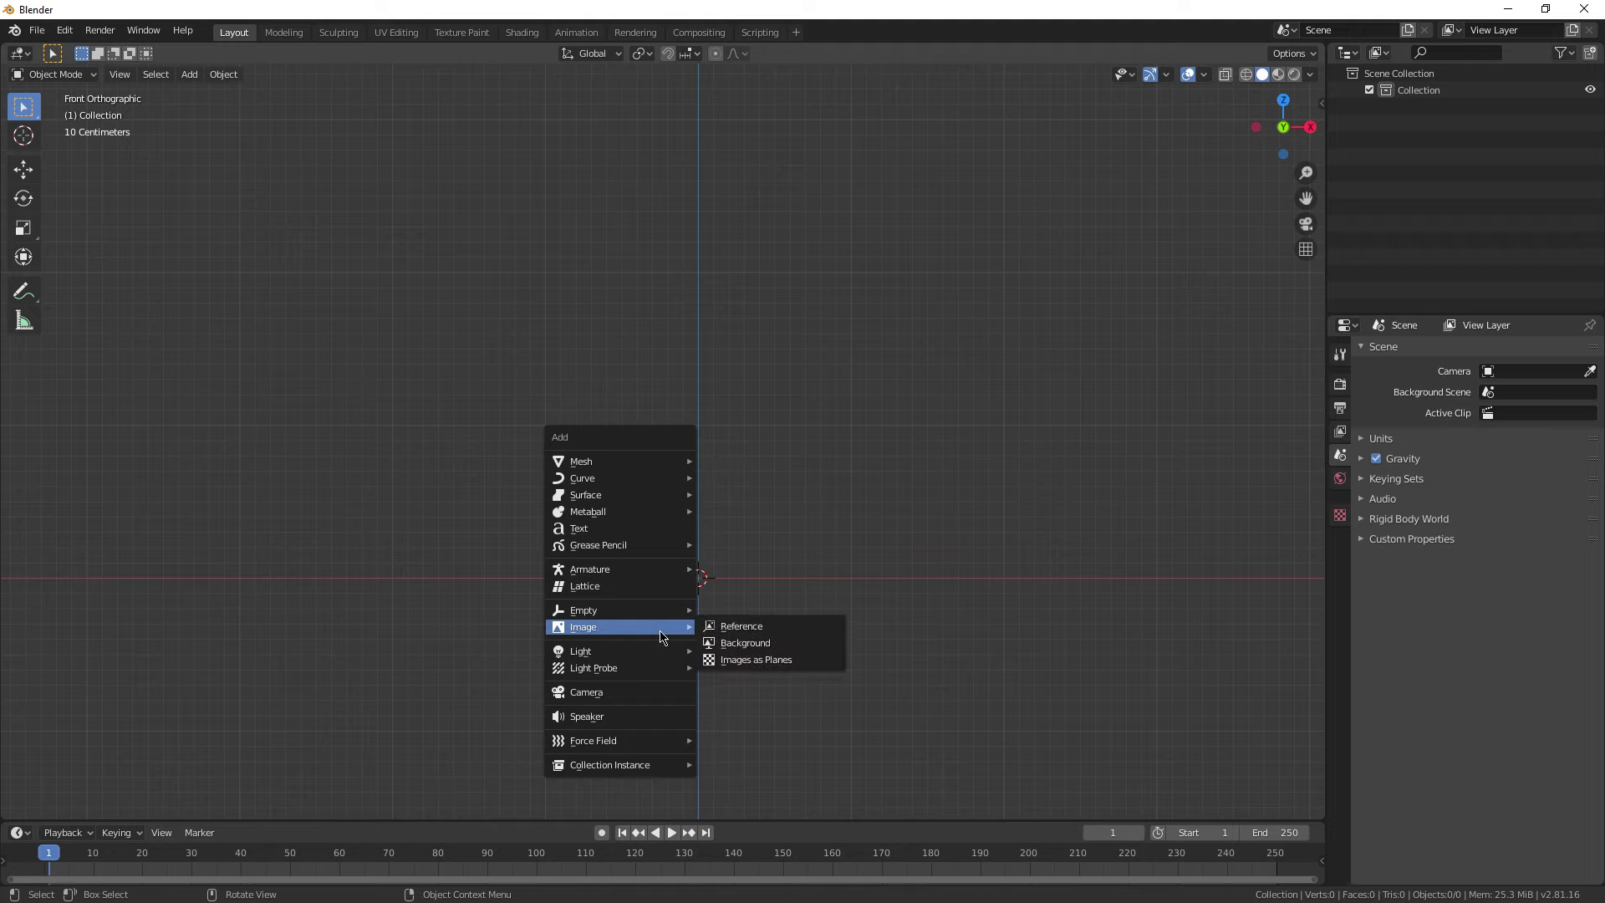
pyautogui.click(762, 634)
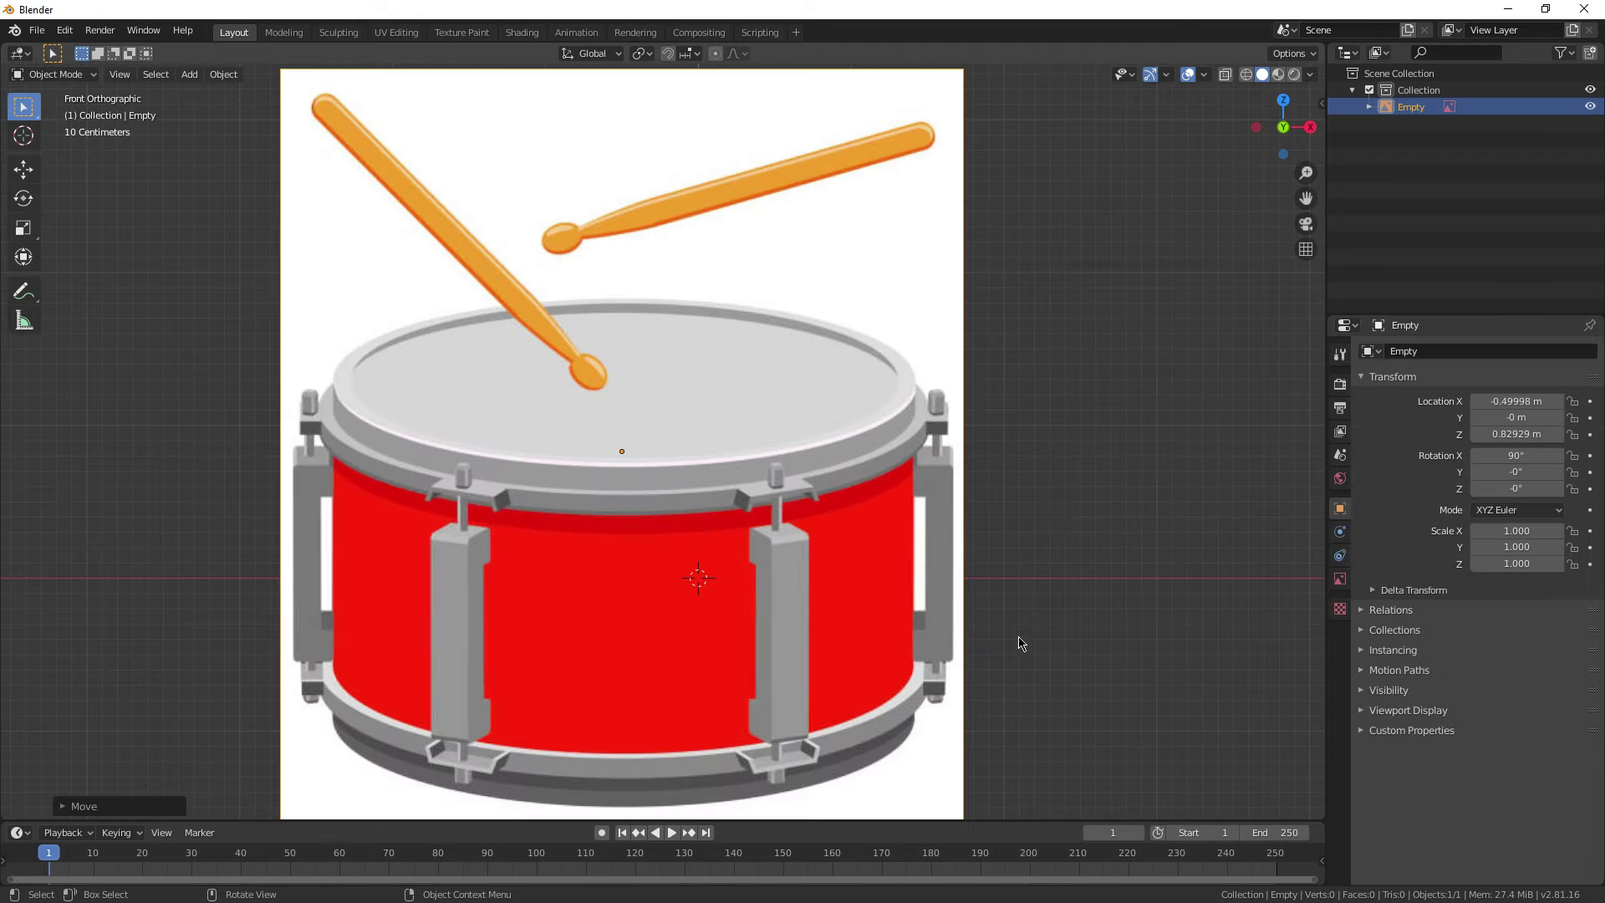
# Step: Scale the drum reference image down to about 0.467 and move it above the origin, to about X -0.25 m, Z 1.67 m
pyautogui.scroll(-2, 1021, 644)
pyautogui.press('s')
pyautogui.click(960, 602)
pyautogui.scroll(2, 762, 500)
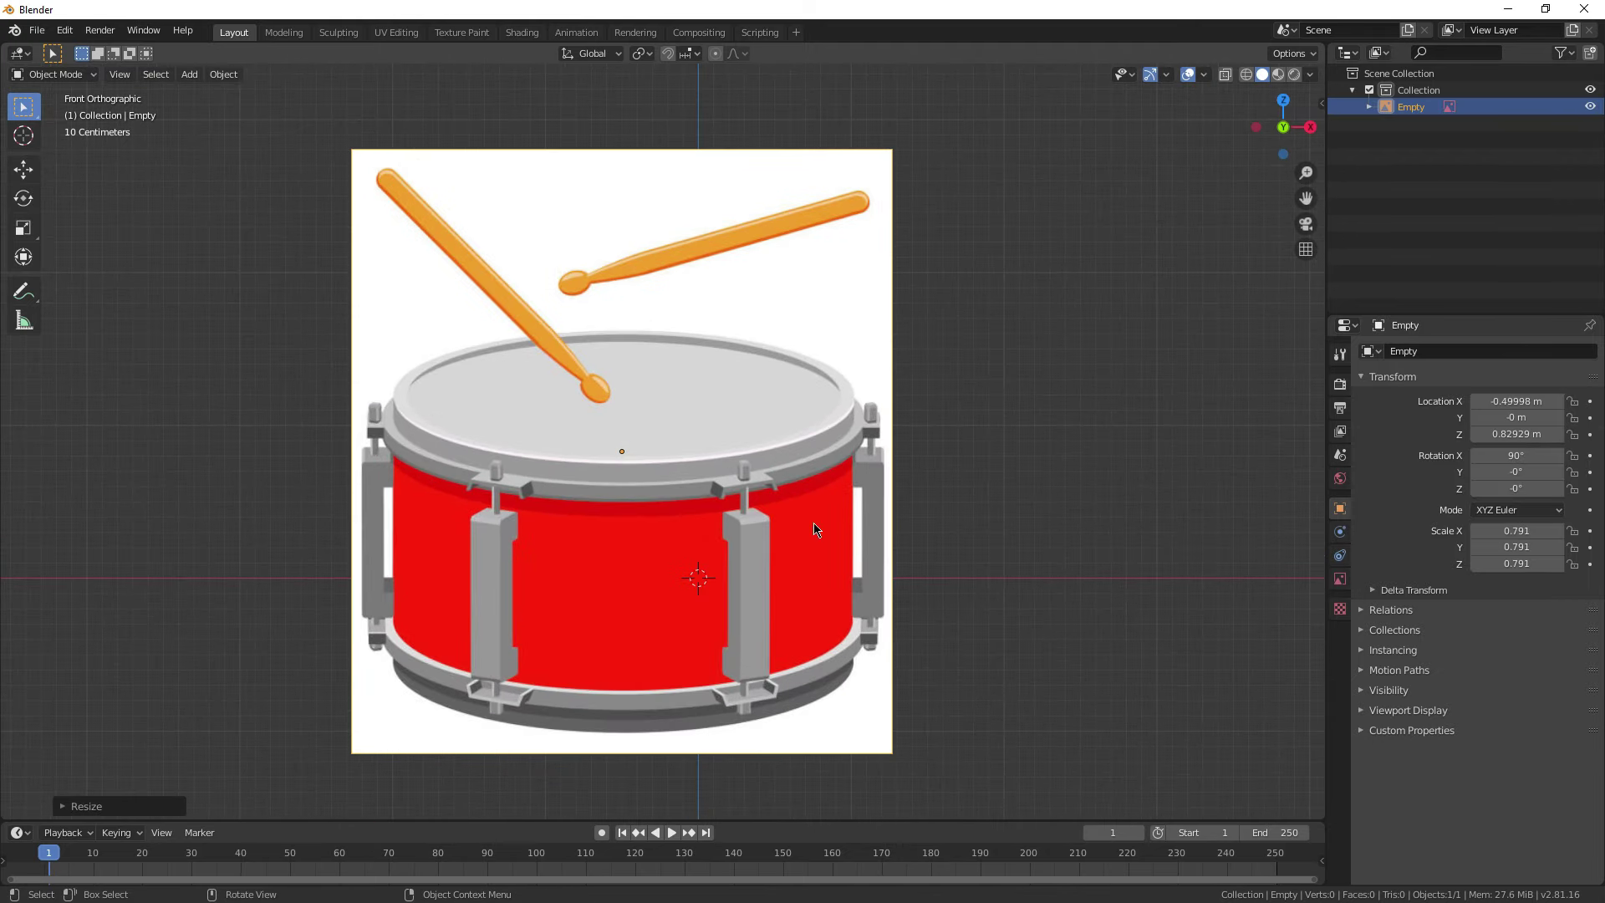
pyautogui.press('s')
pyautogui.click(767, 631)
pyautogui.press('g')
pyautogui.click(804, 507)
# Step: Move the drum reference image back about 2 m along Y and enlarge it to a scale of about 0.605
pyautogui.moveTo(804, 511); pyautogui.dragTo(817, 643, button='middle')
pyautogui.press('g')
pyautogui.press('y')
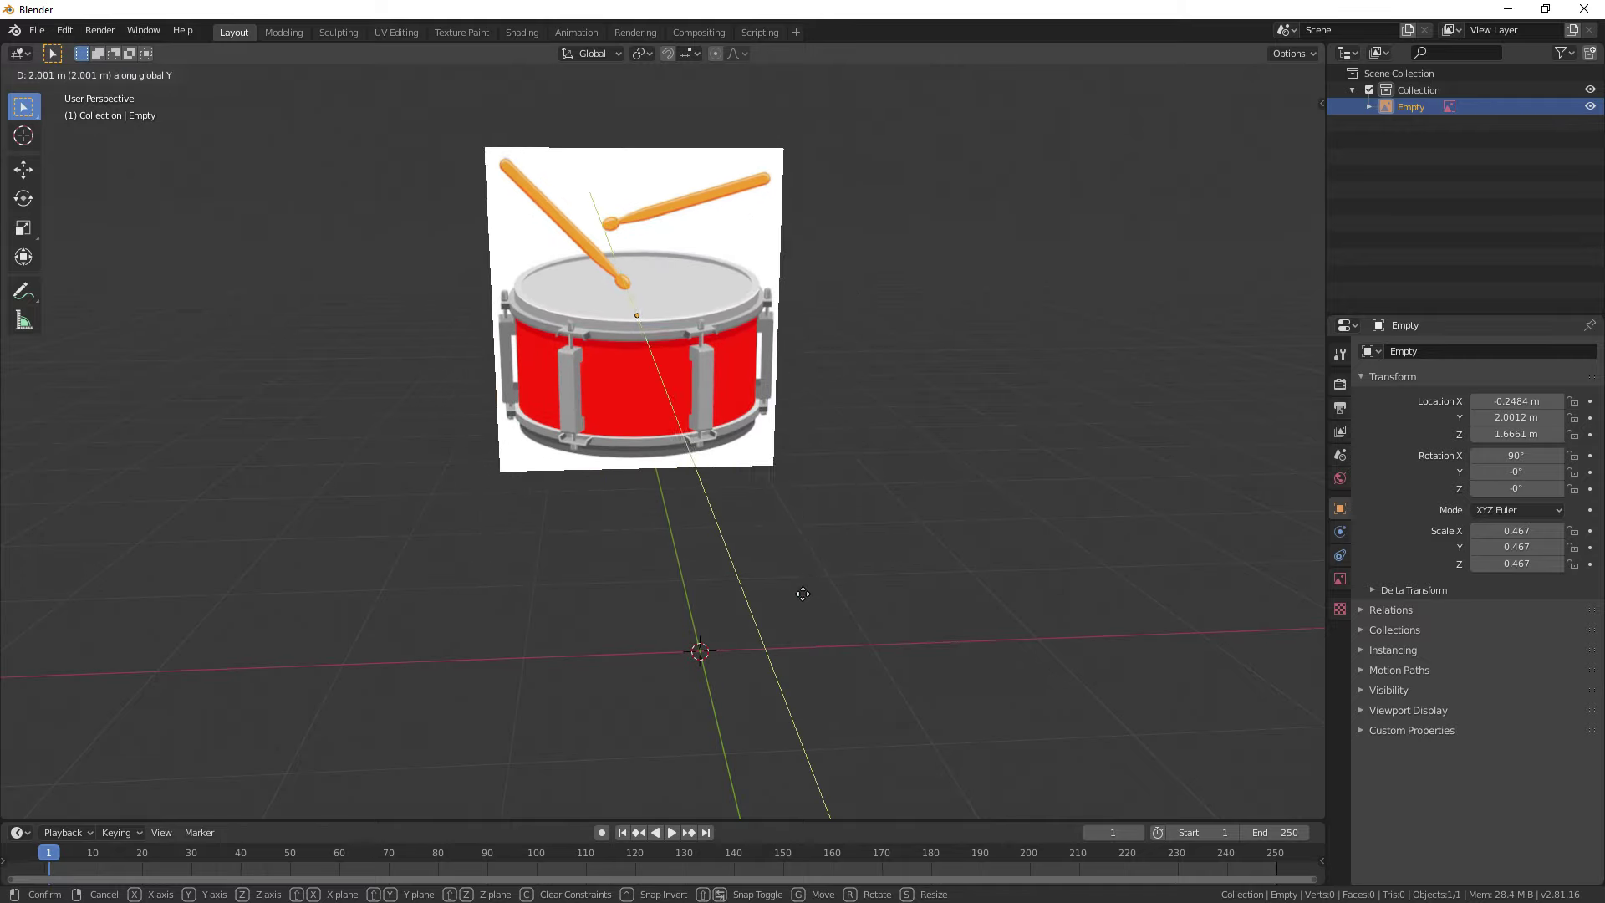
pyautogui.click(800, 590)
pyautogui.scroll(1, 786, 570)
pyautogui.moveTo(784, 570); pyautogui.dragTo(700, 359, button='middle')
pyautogui.press('s')
pyautogui.click(815, 472)
pyautogui.scroll(3, 701, 360)
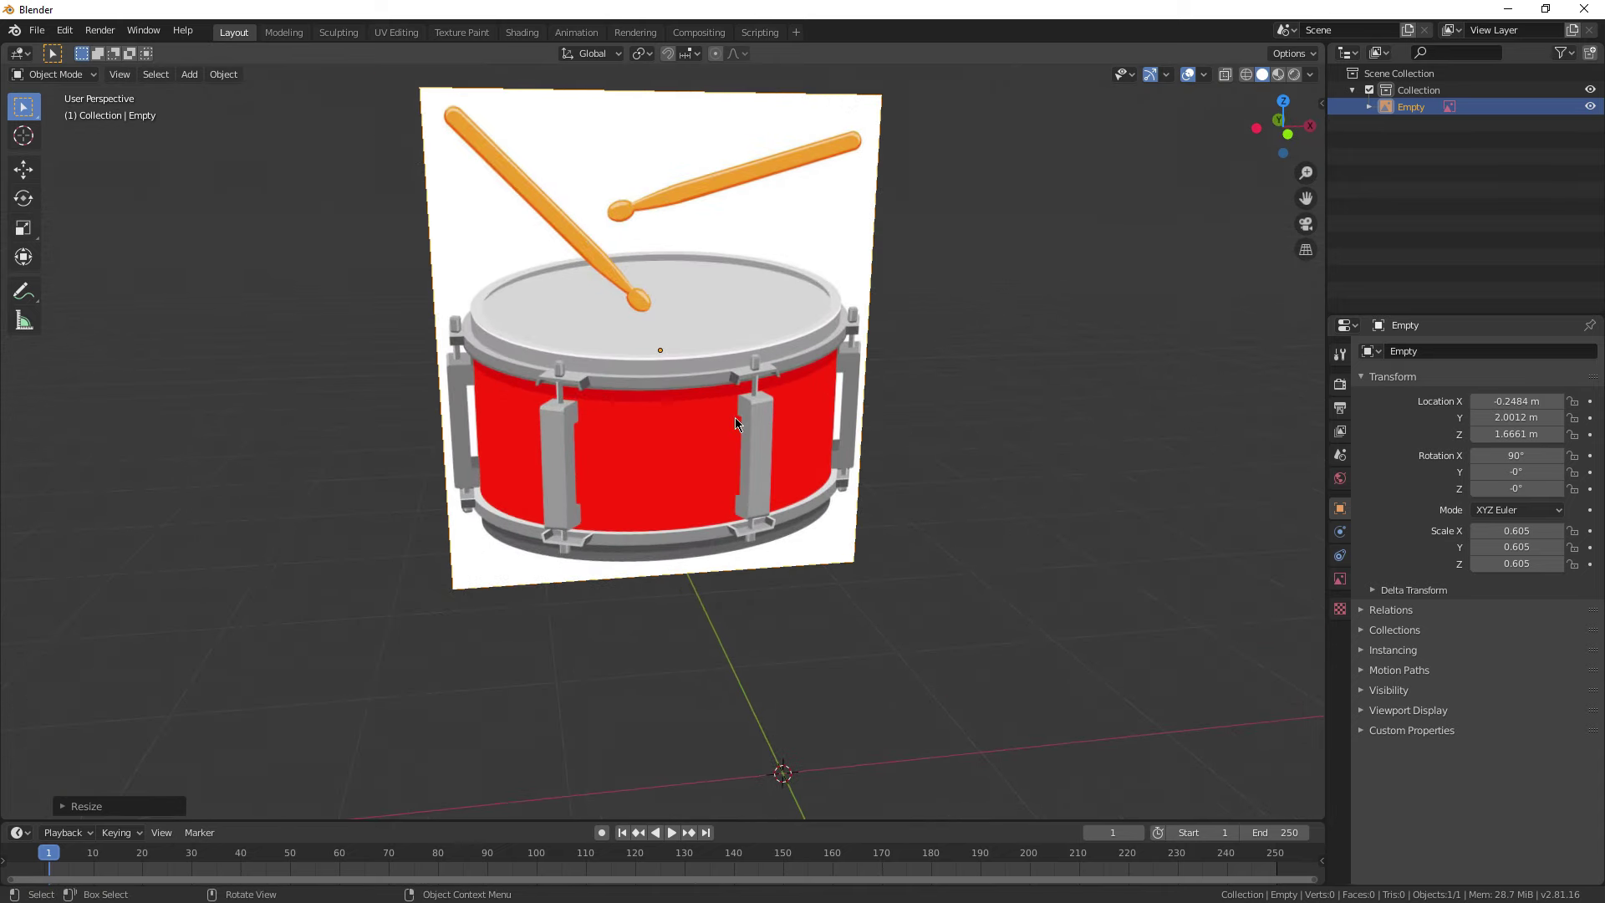
# Step: Add a mesh cylinder at the origin with 20 vertices
pyautogui.scroll(-3, 604, 380)
pyautogui.hotkey('shift', 'a')
pyautogui.moveTo(641, 215)
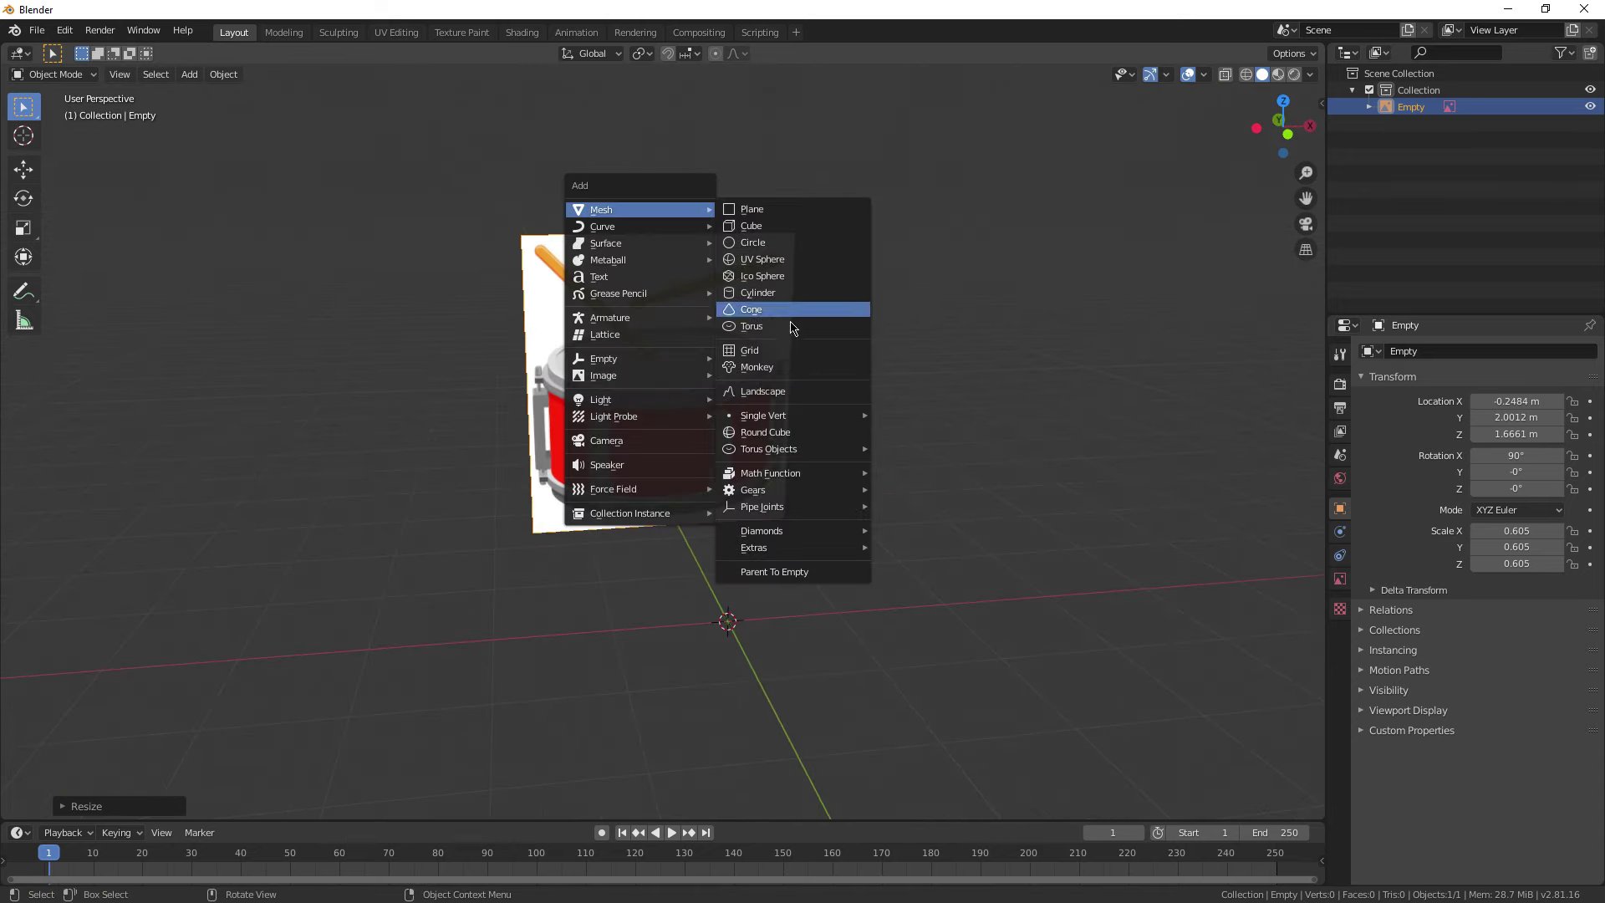
pyautogui.click(784, 299)
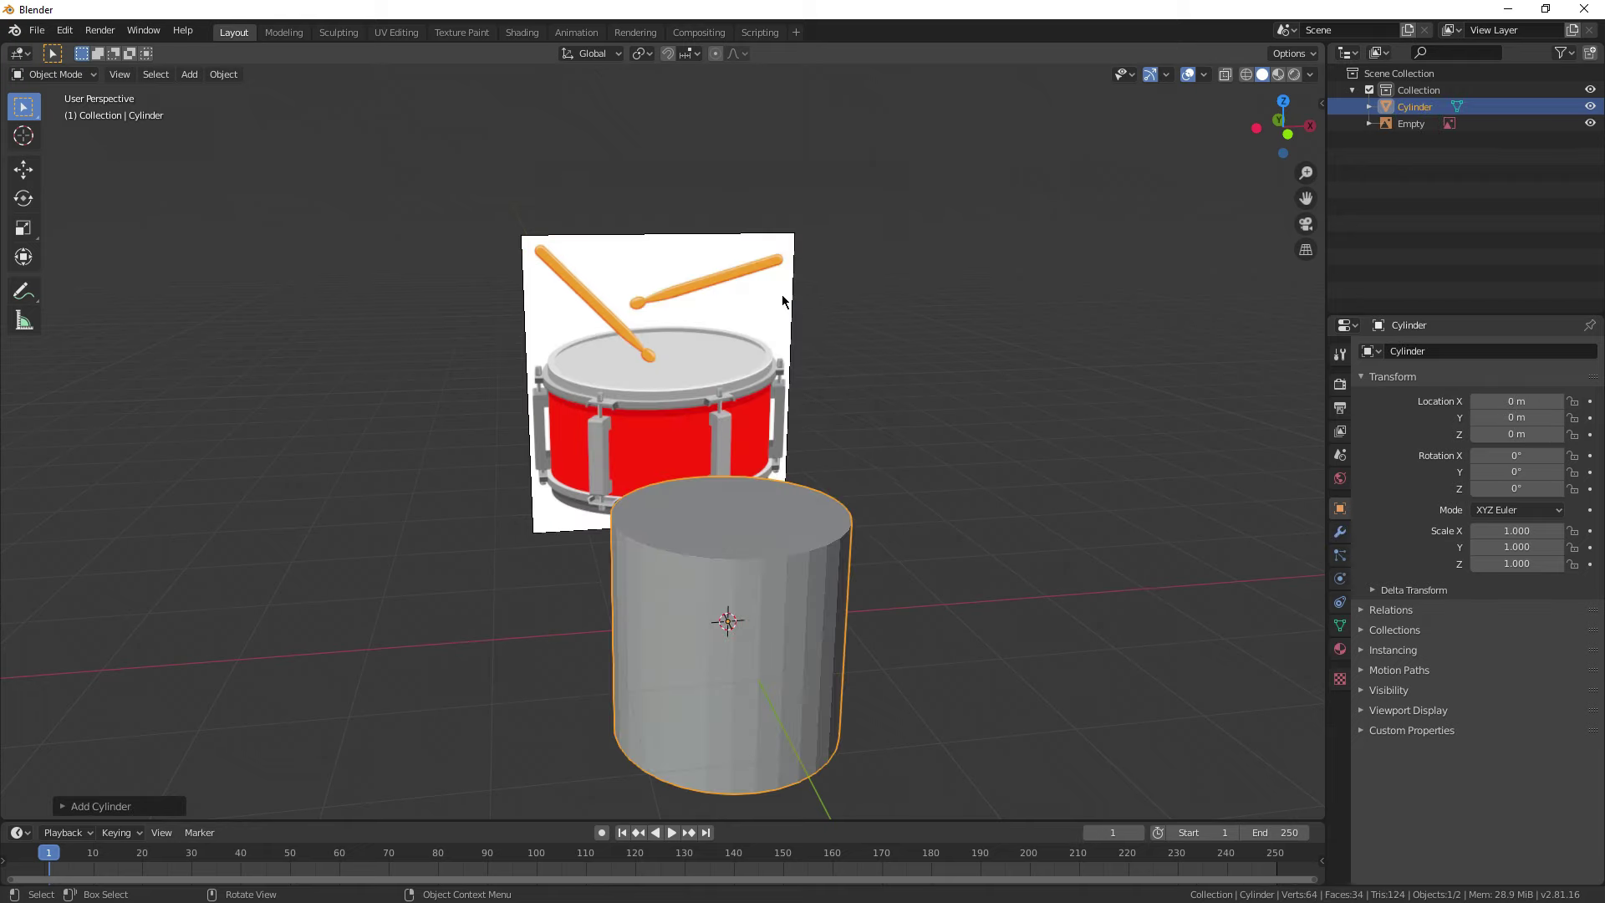
pyautogui.scroll(4, 715, 589)
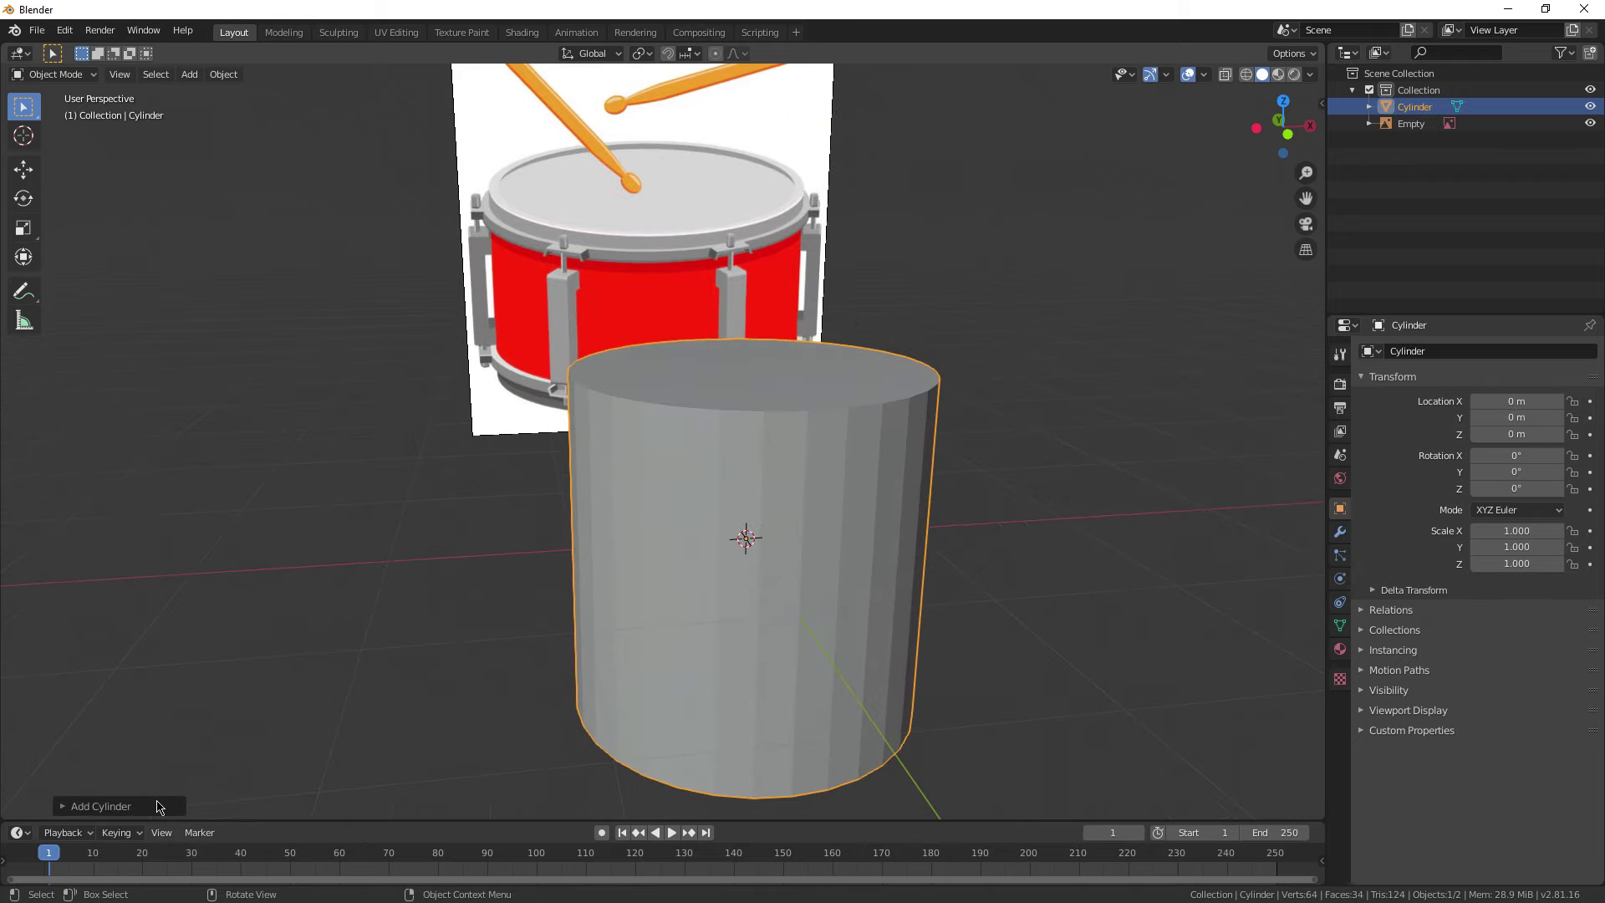
pyautogui.click(159, 805)
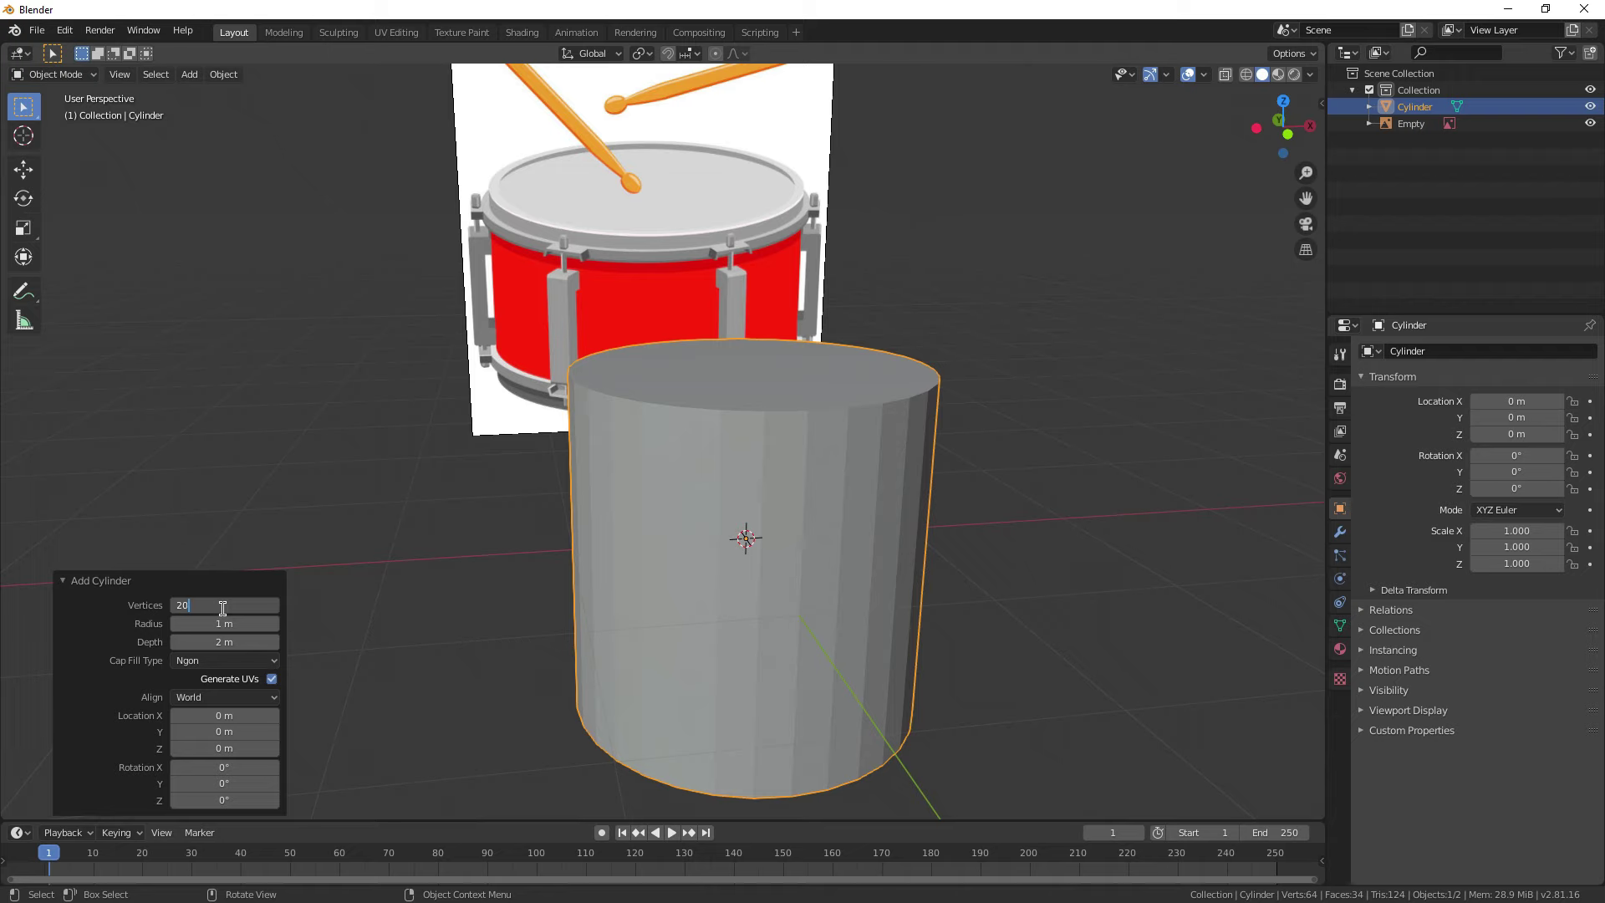
pyautogui.press('Return')
pyautogui.moveTo(802, 514); pyautogui.dragTo(743, 509, button='middle')
pyautogui.moveTo(685, 460); pyautogui.dragTo(317, 595, button='middle')
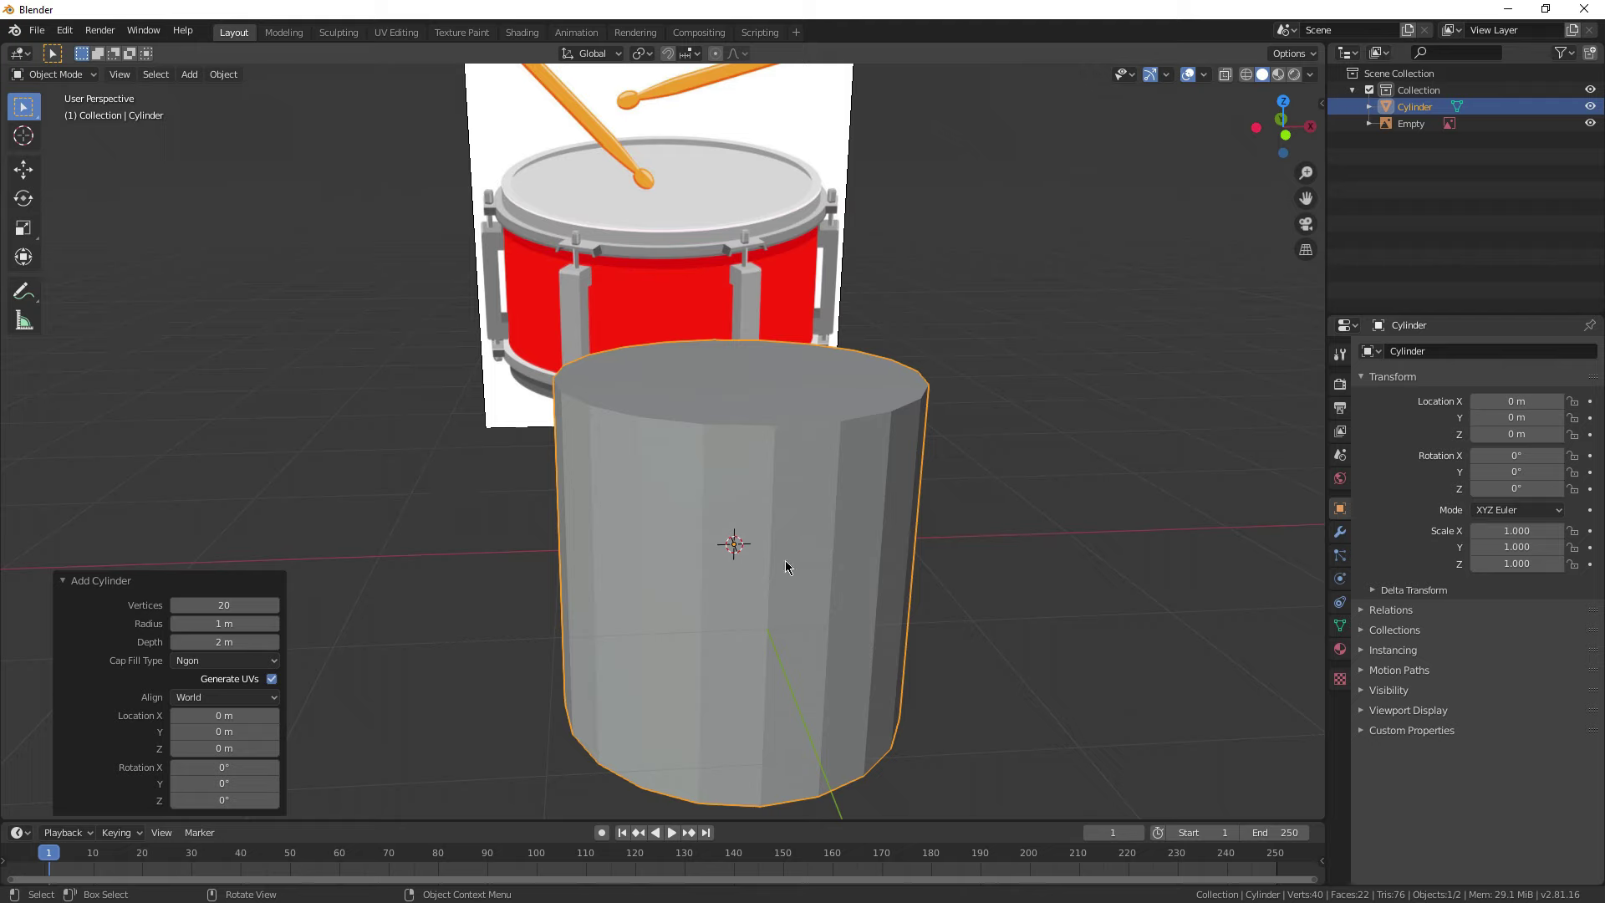
# Step: Increase the new cylinder's vertex count to 24
pyautogui.scroll(-1, 774, 564)
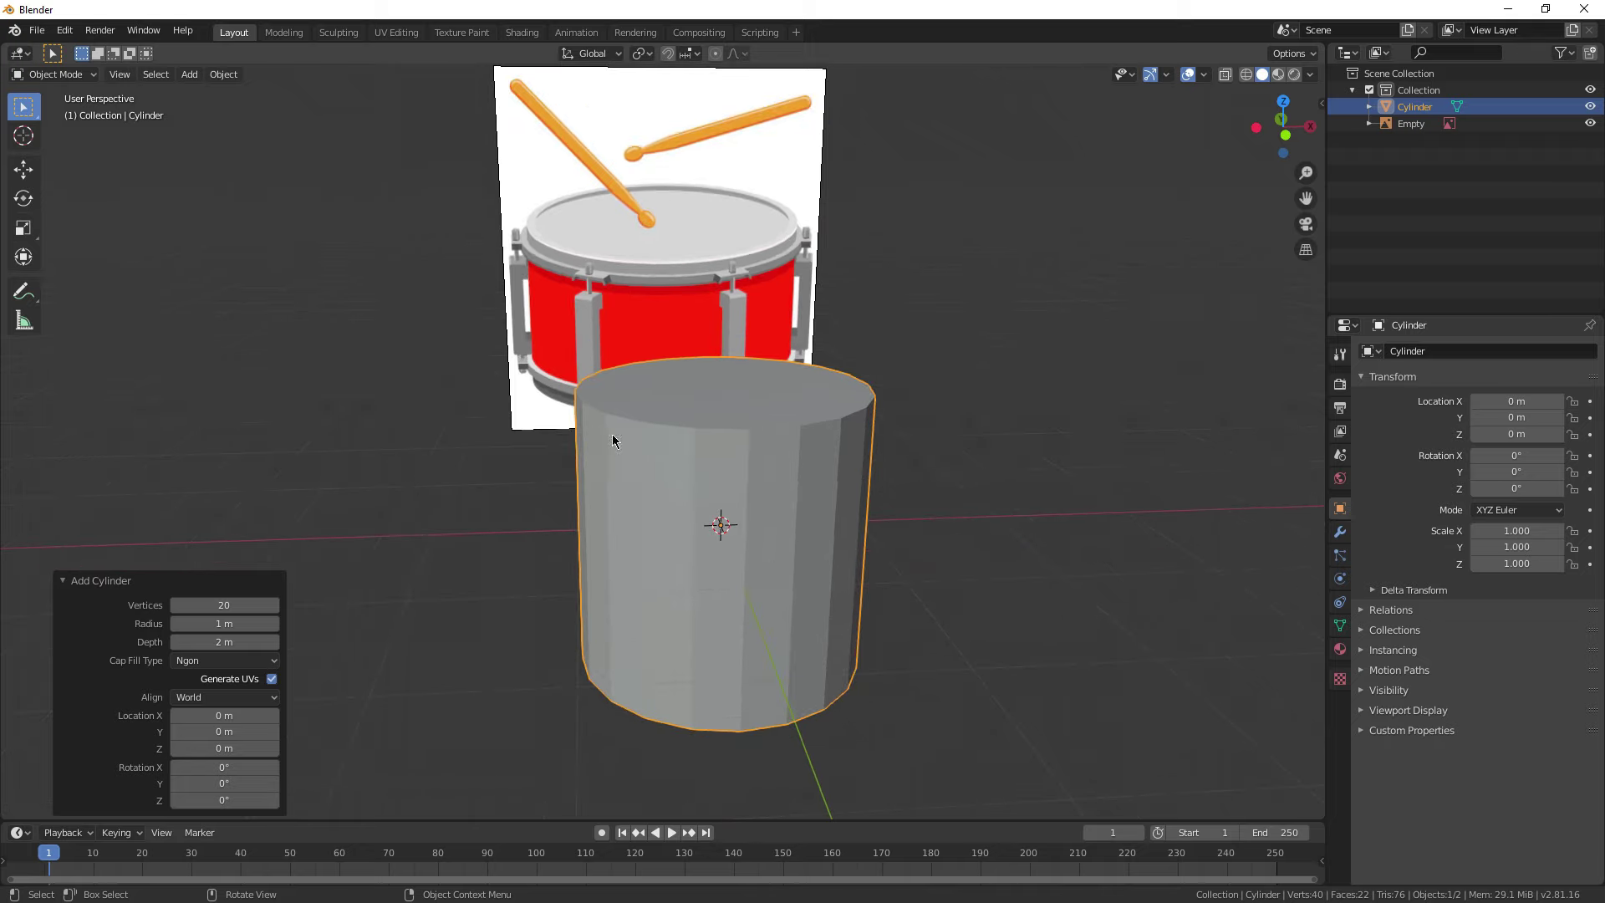
pyautogui.moveTo(774, 447); pyautogui.dragTo(652, 455, button='middle')
pyautogui.scroll(1, 592, 512)
pyautogui.moveTo(592, 513); pyautogui.dragTo(409, 575, button='middle')
pyautogui.click(275, 604)
pyautogui.click(275, 604)
pyautogui.click(275, 604)
pyautogui.click(275, 604)
pyautogui.moveTo(722, 511); pyautogui.dragTo(743, 545, button='middle')
pyautogui.keyDown('shift'); pyautogui.moveTo(915, 453); pyautogui.dragTo(877, 460, button='middle'); pyautogui.keyUp('shift')
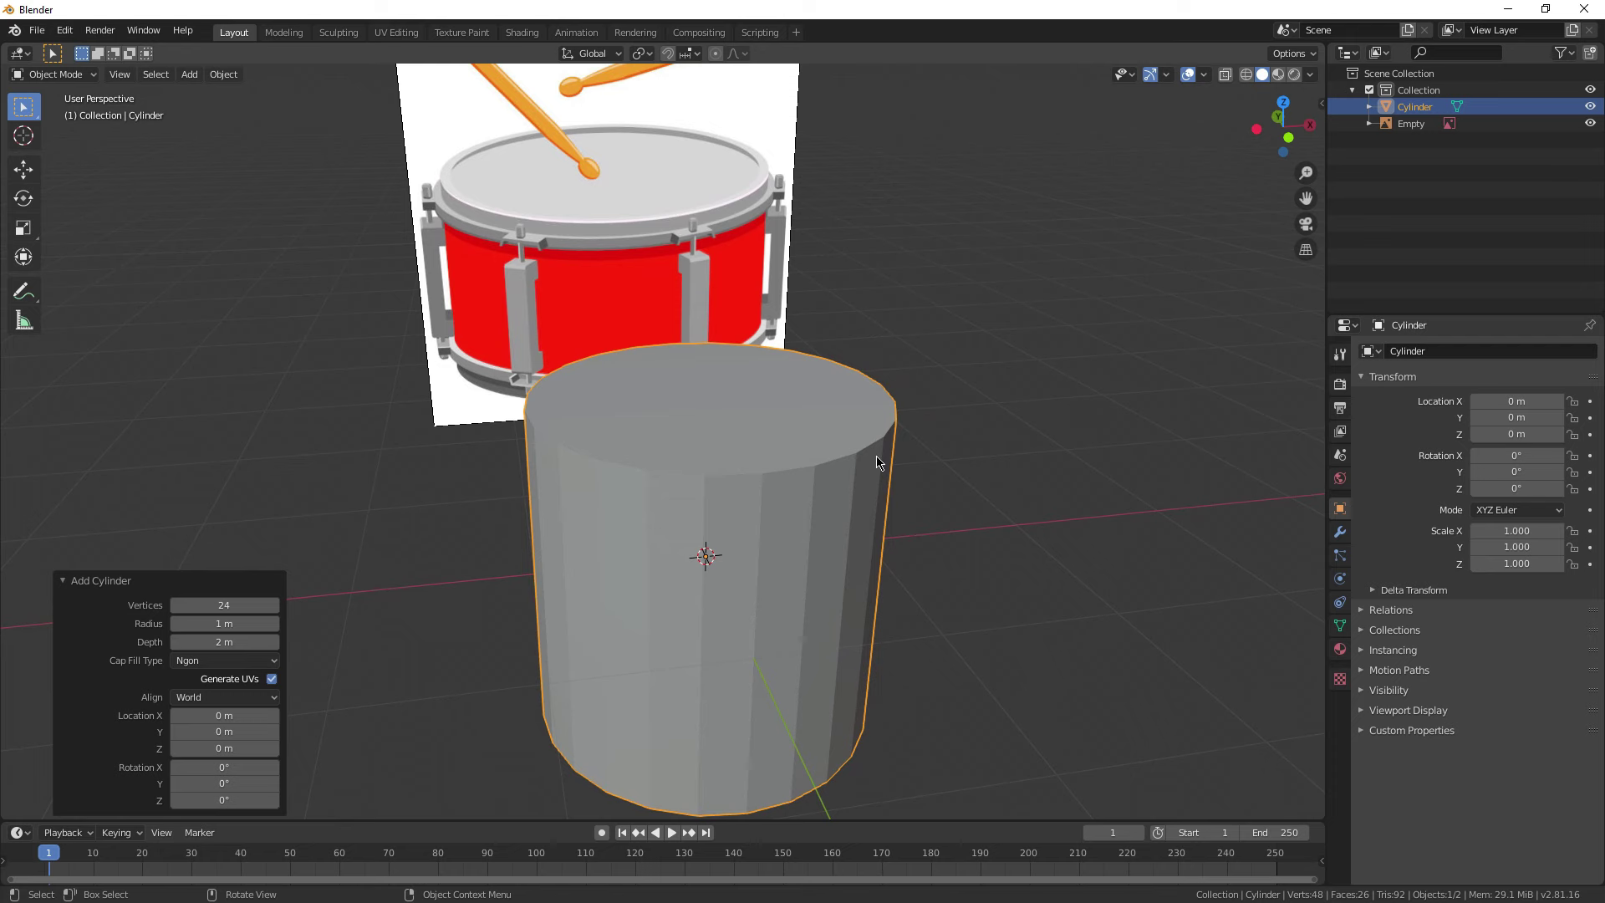
# Step: Flatten the cylinder along Z to a scale of about 0.38 to match the drum's proportions
pyautogui.press('KP_1')
pyautogui.scroll(1, 888, 465)
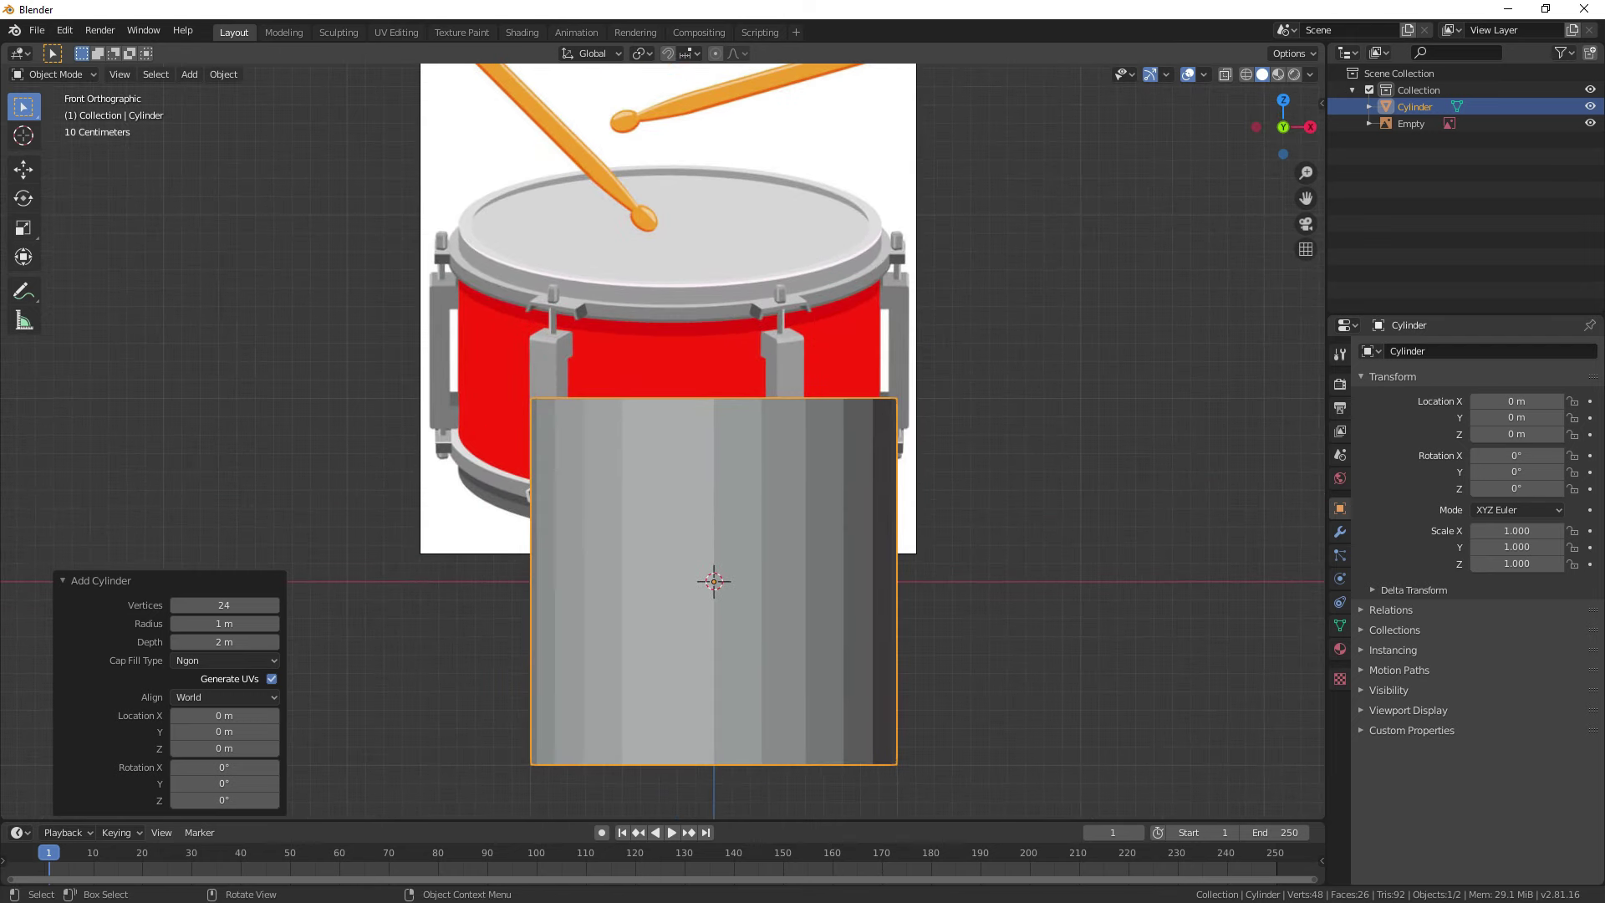
pyautogui.press('s')
pyautogui.press('z')
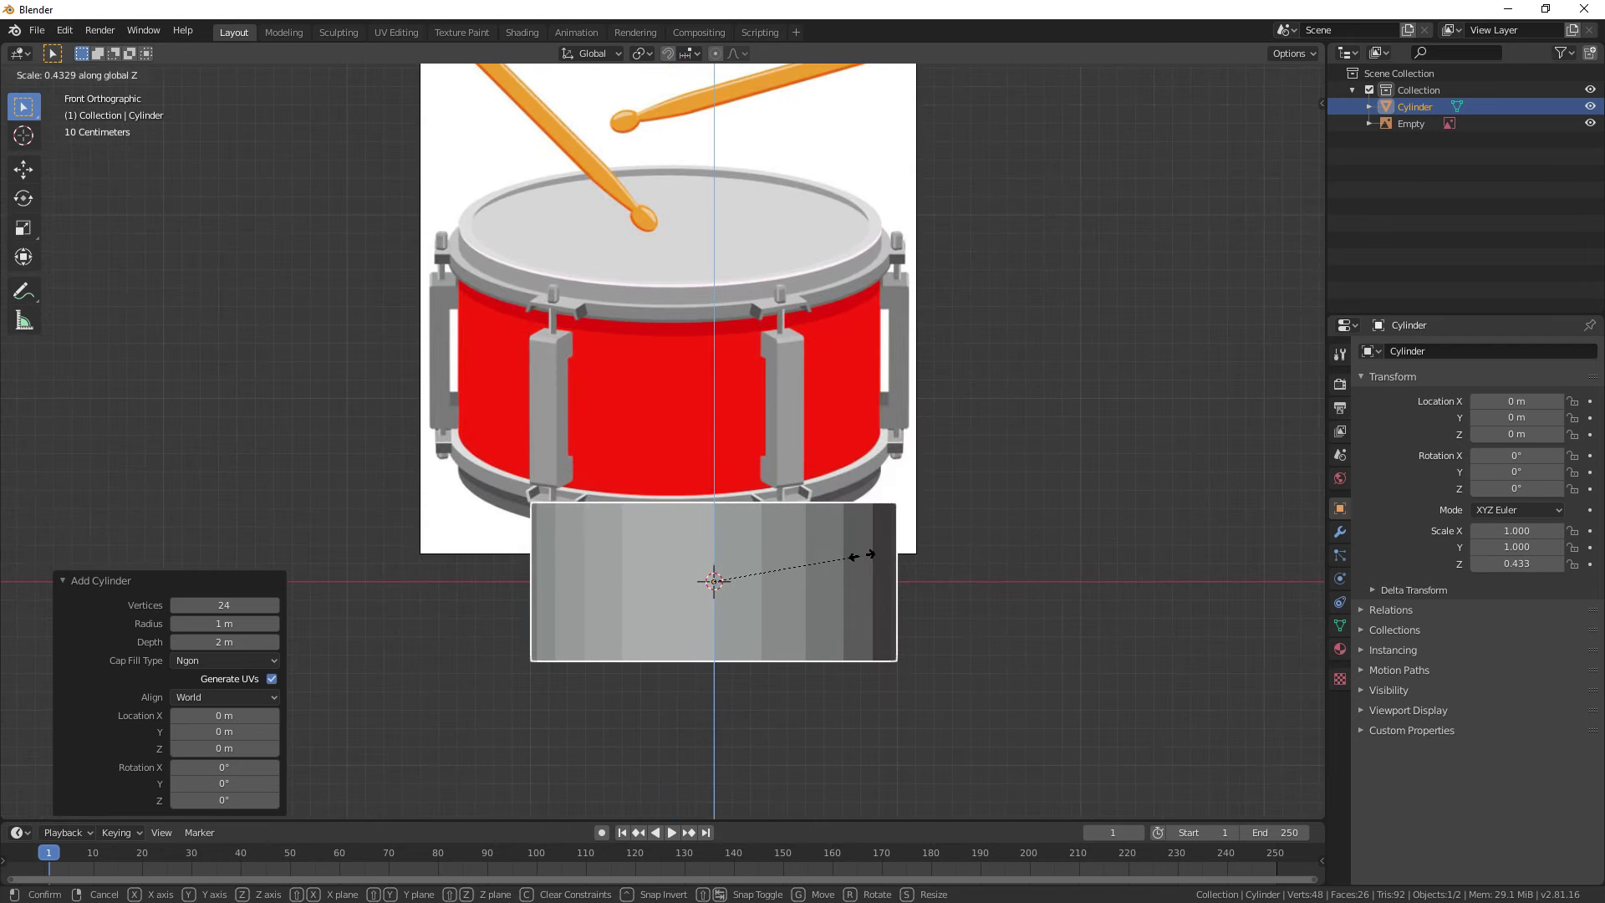
pyautogui.click(846, 563)
pyautogui.scroll(3, 961, 585)
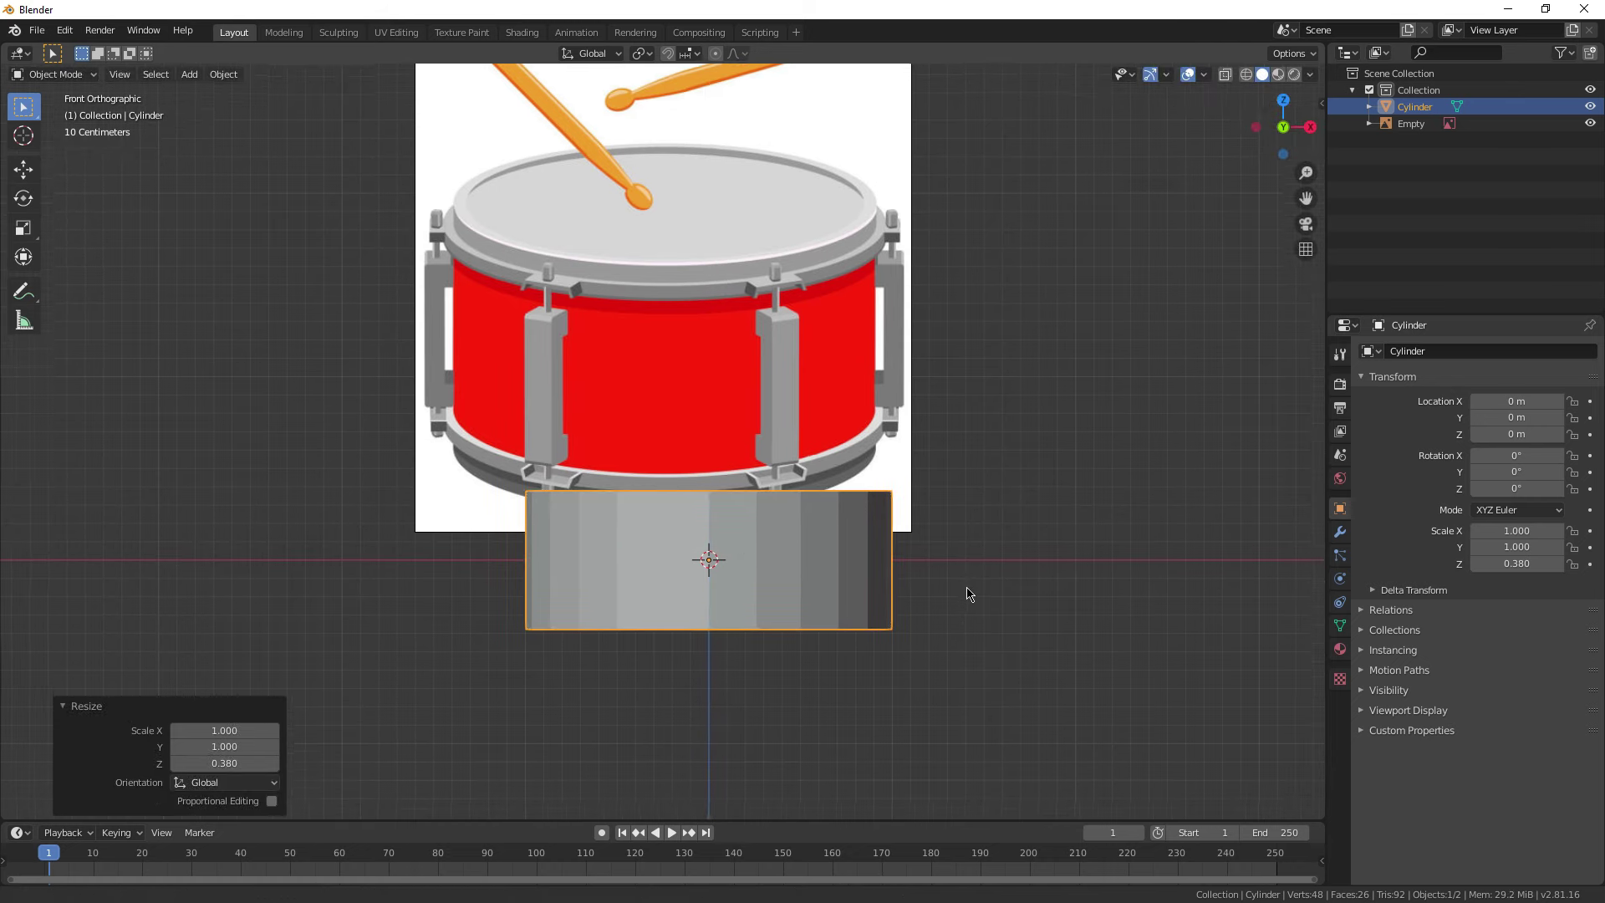
# Step: Inset the cylinder's top face by about 0.079 m to form a thin rim
pyautogui.keyDown('shift'); pyautogui.moveTo(885, 425); pyautogui.dragTo(914, 545, button='middle'); pyautogui.keyUp('shift')
pyautogui.scroll(1, 651, 443)
pyautogui.keyDown('shift'); pyautogui.moveTo(543, 334); pyautogui.dragTo(570, 397, button='middle'); pyautogui.keyUp('shift')
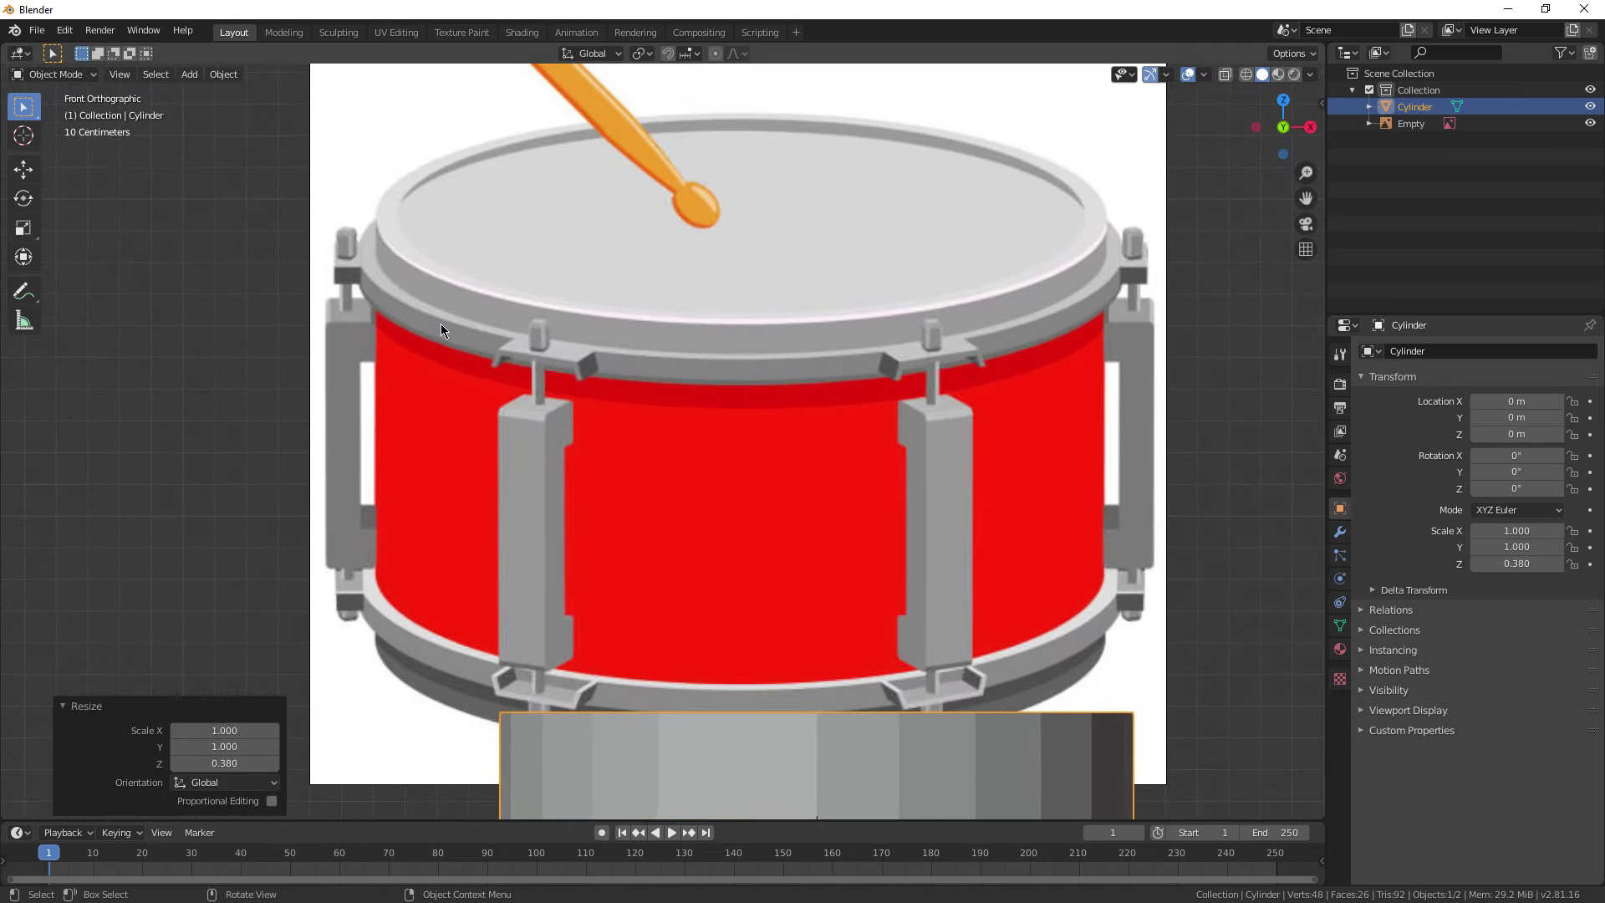
pyautogui.scroll(-4, 1055, 282)
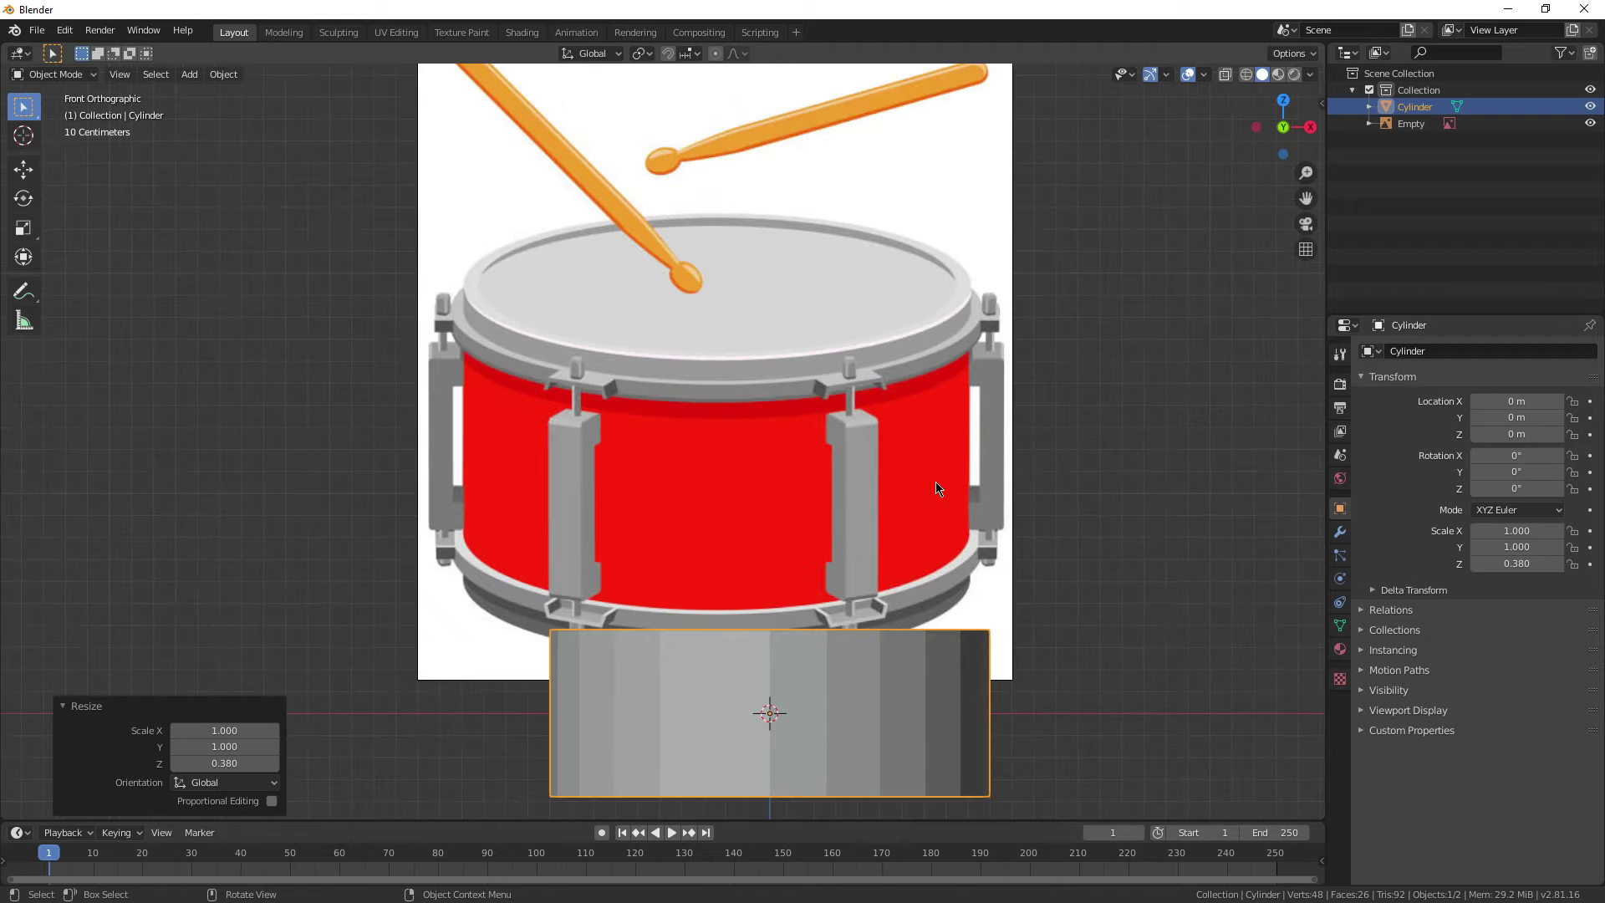
pyautogui.keyDown('shift'); pyautogui.scroll(-2, 684, 562); pyautogui.keyUp('shift')
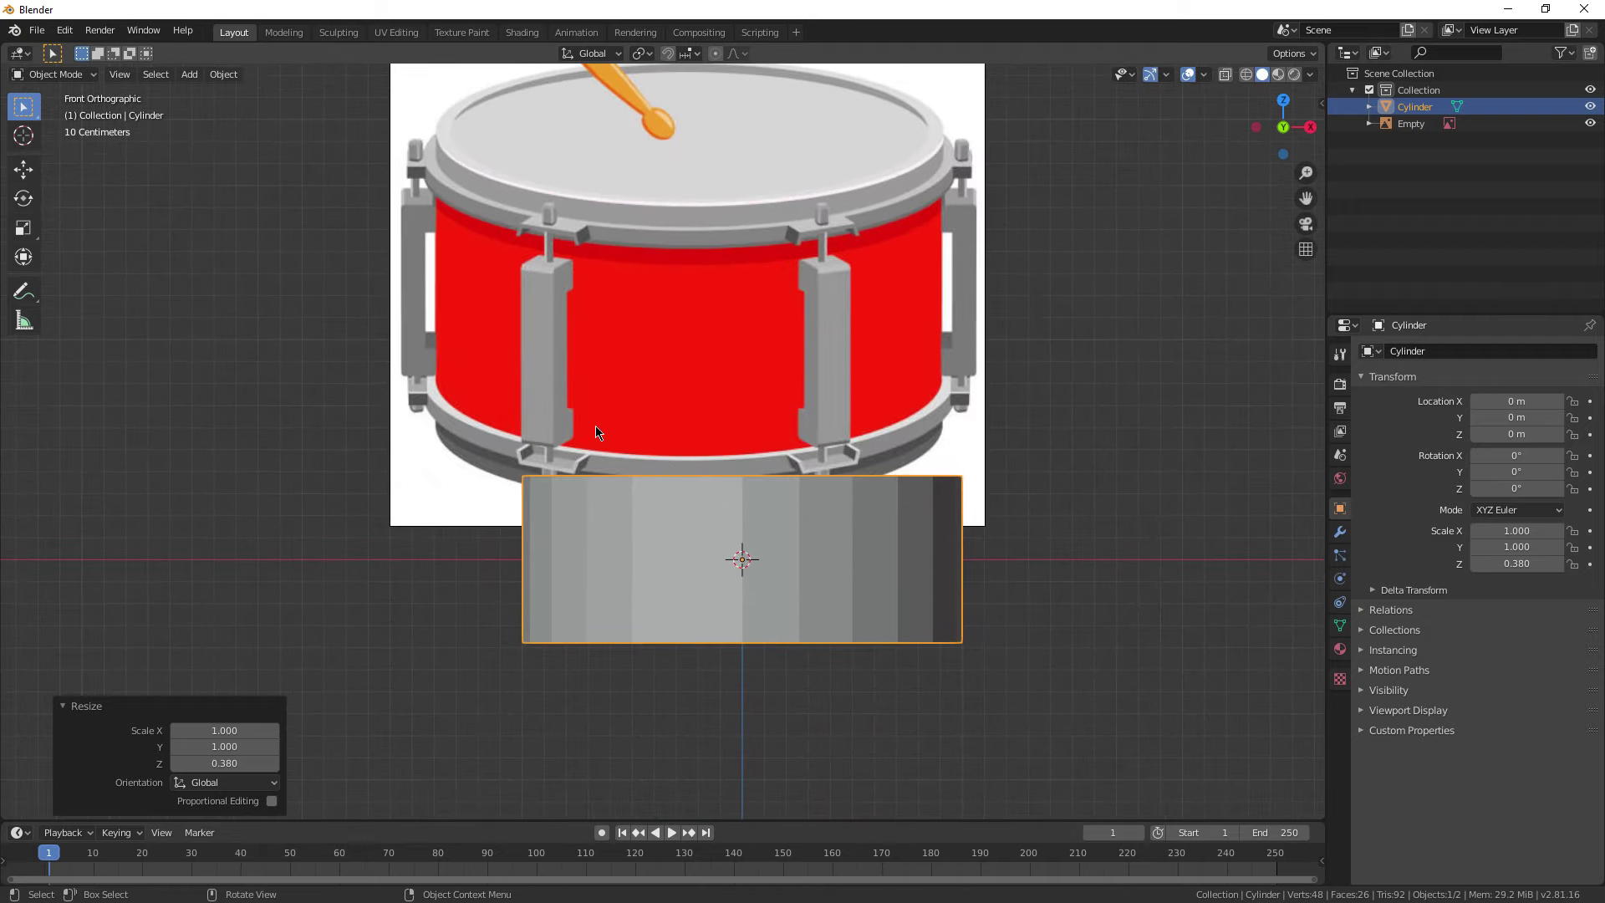
pyautogui.moveTo(597, 432); pyautogui.dragTo(526, 399, button='middle')
pyautogui.press('Tab')
pyautogui.click(143, 76)
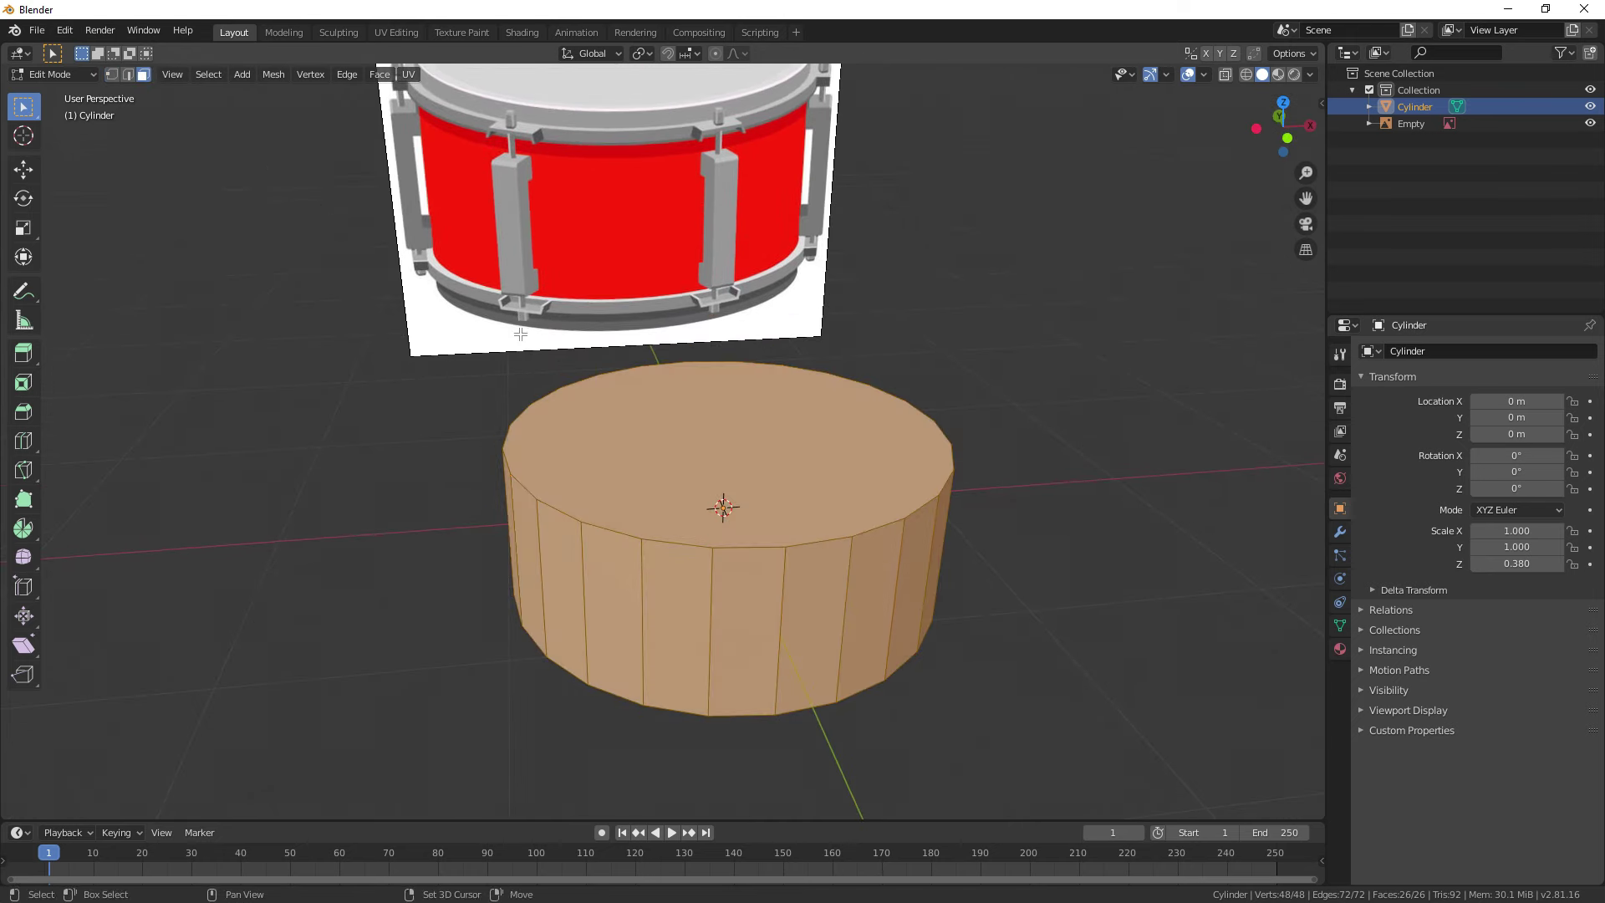
pyautogui.click(676, 537)
pyautogui.scroll(2, 676, 537)
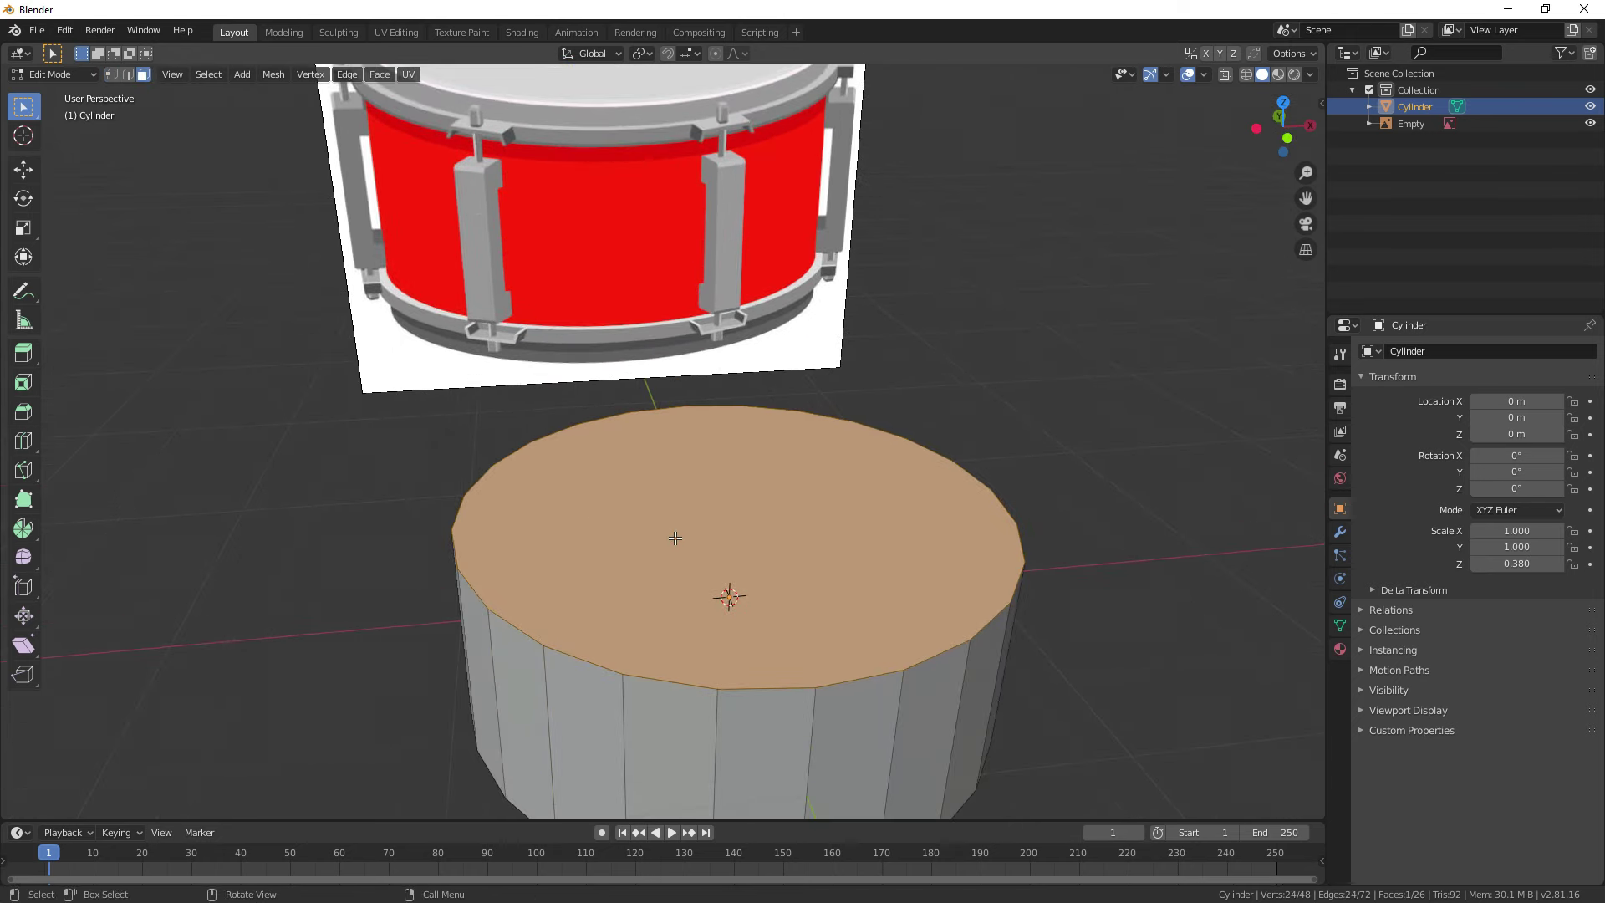
pyautogui.press('i')
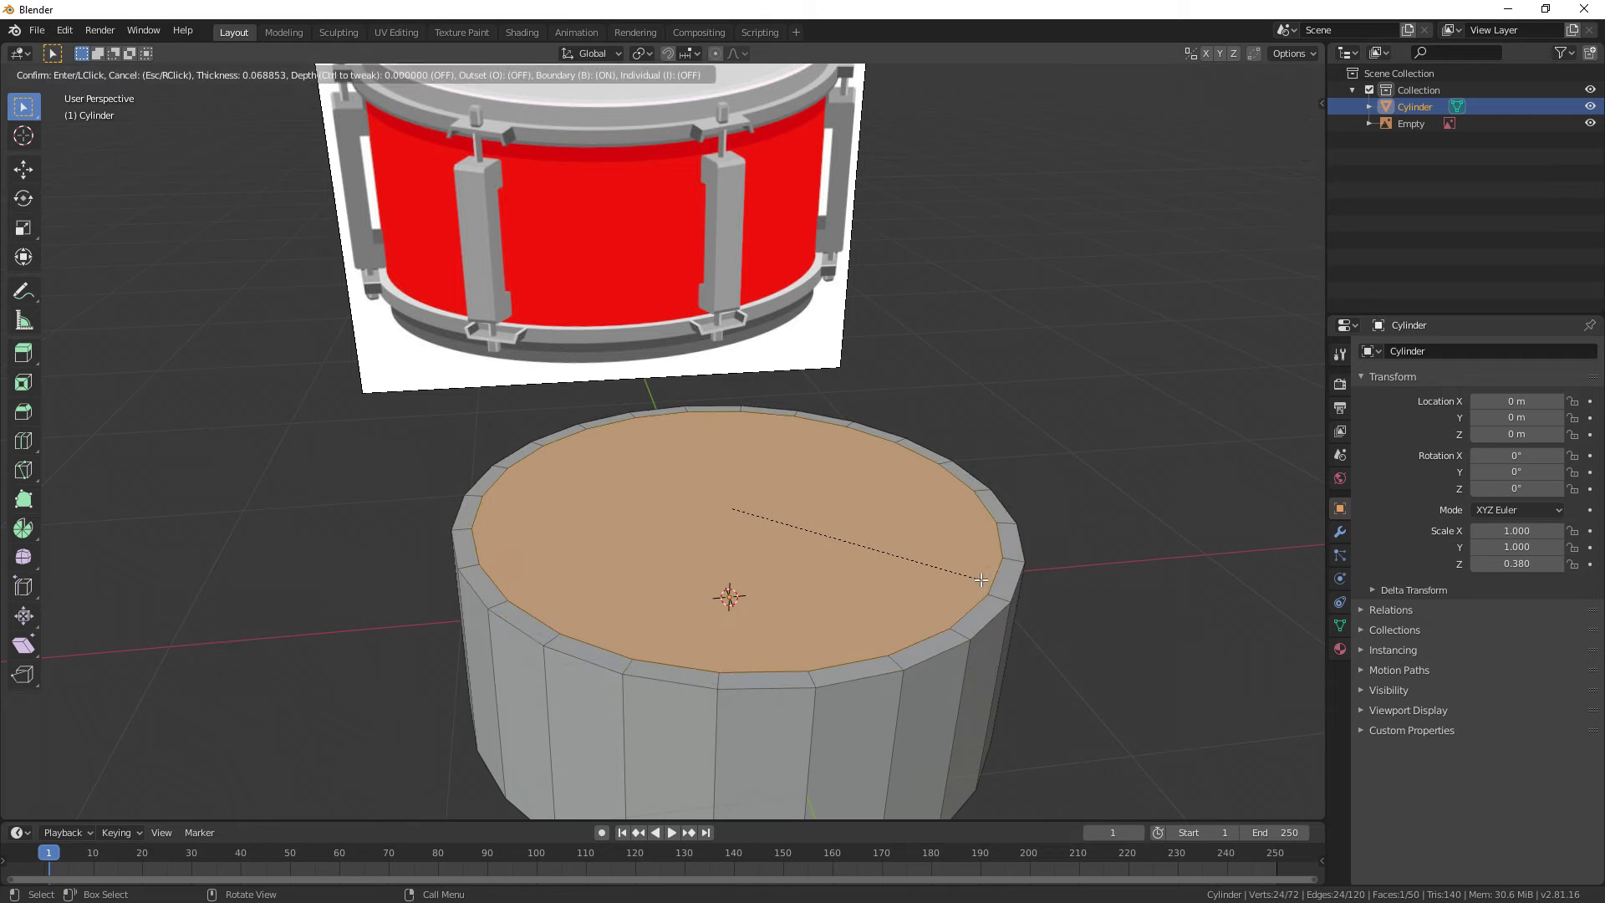
pyautogui.click(980, 579)
# Step: Select the ring of rim faces around the cylinder's top and duplicate it in place
pyautogui.scroll(5, 752, 618)
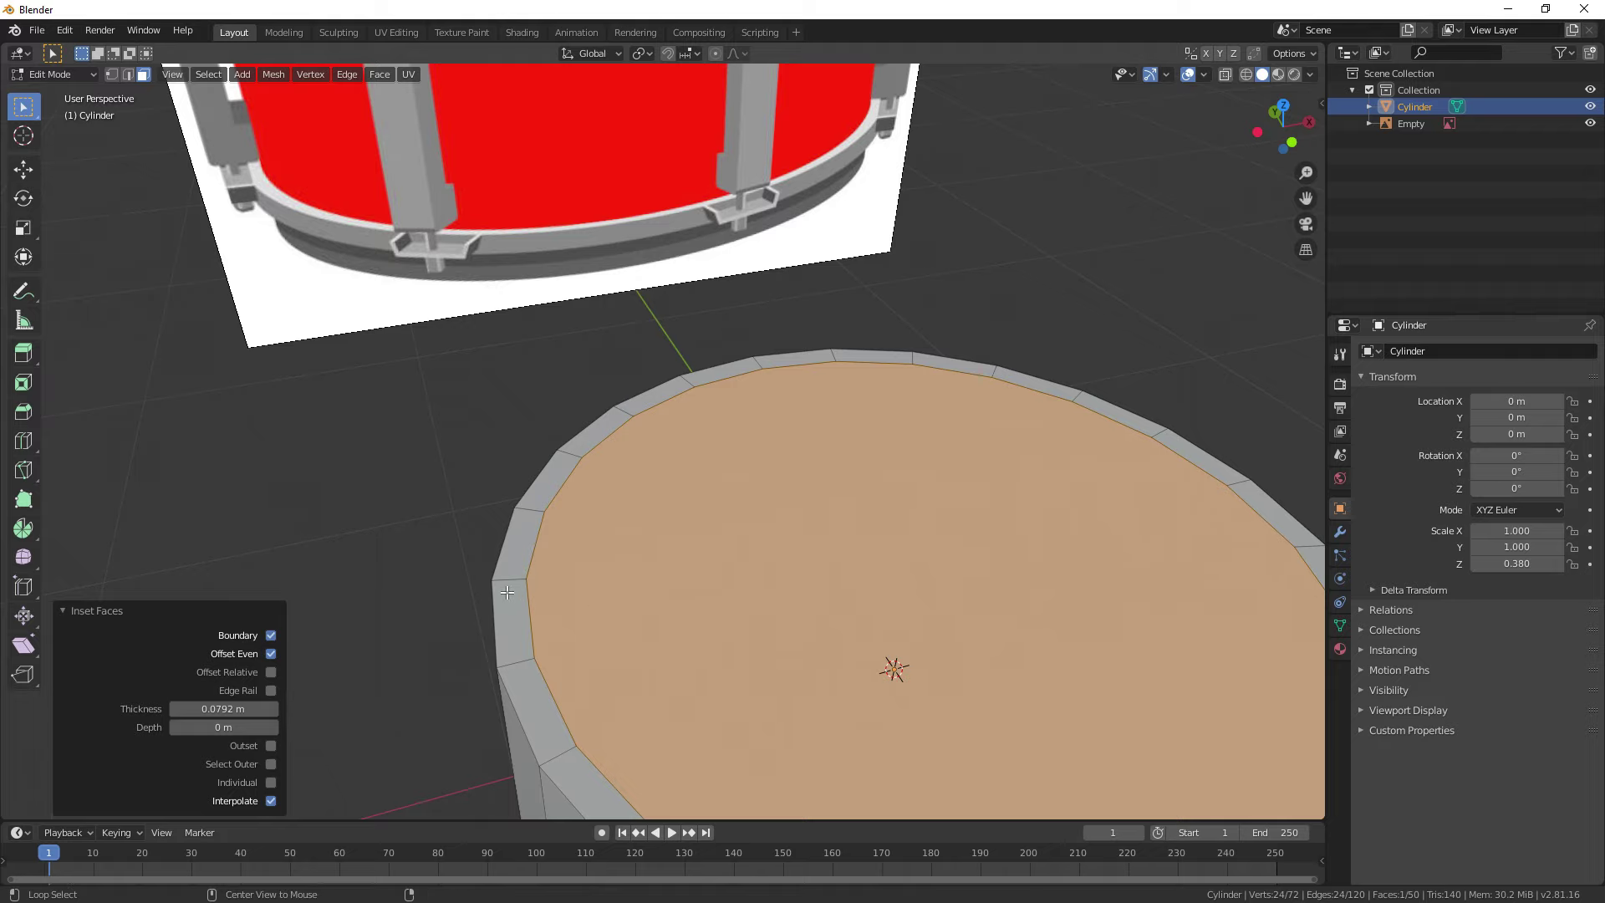
pyautogui.keyDown('alt'); pyautogui.click(519, 576); pyautogui.keyUp('alt')
pyautogui.scroll(-4, 761, 543)
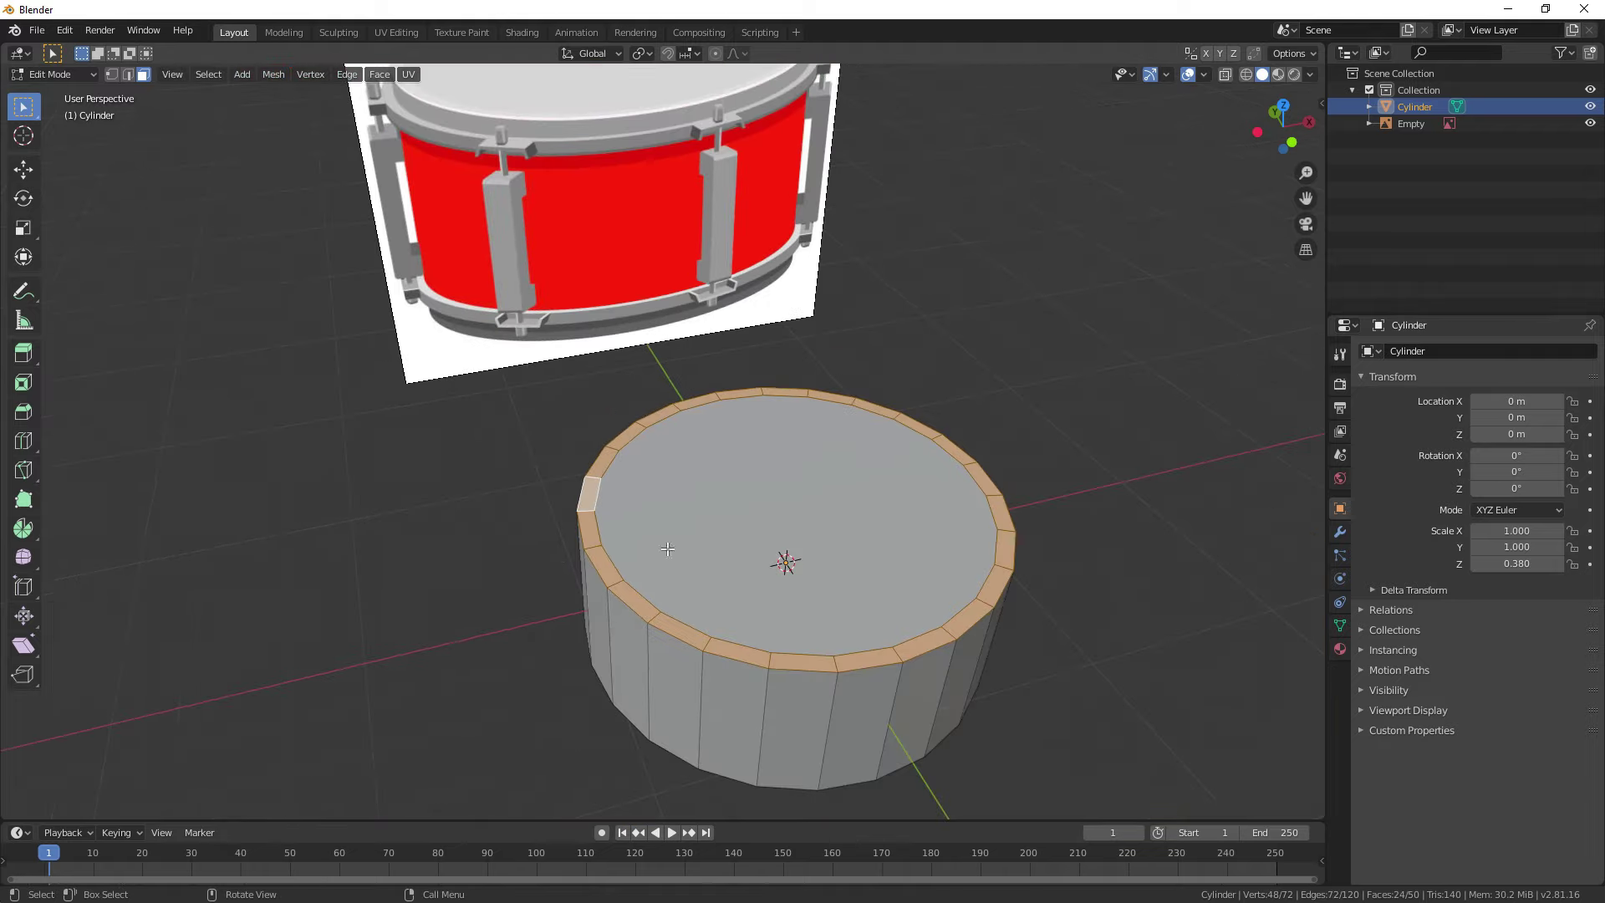
pyautogui.moveTo(761, 543); pyautogui.dragTo(735, 505, button='middle')
pyautogui.scroll(2, 725, 501)
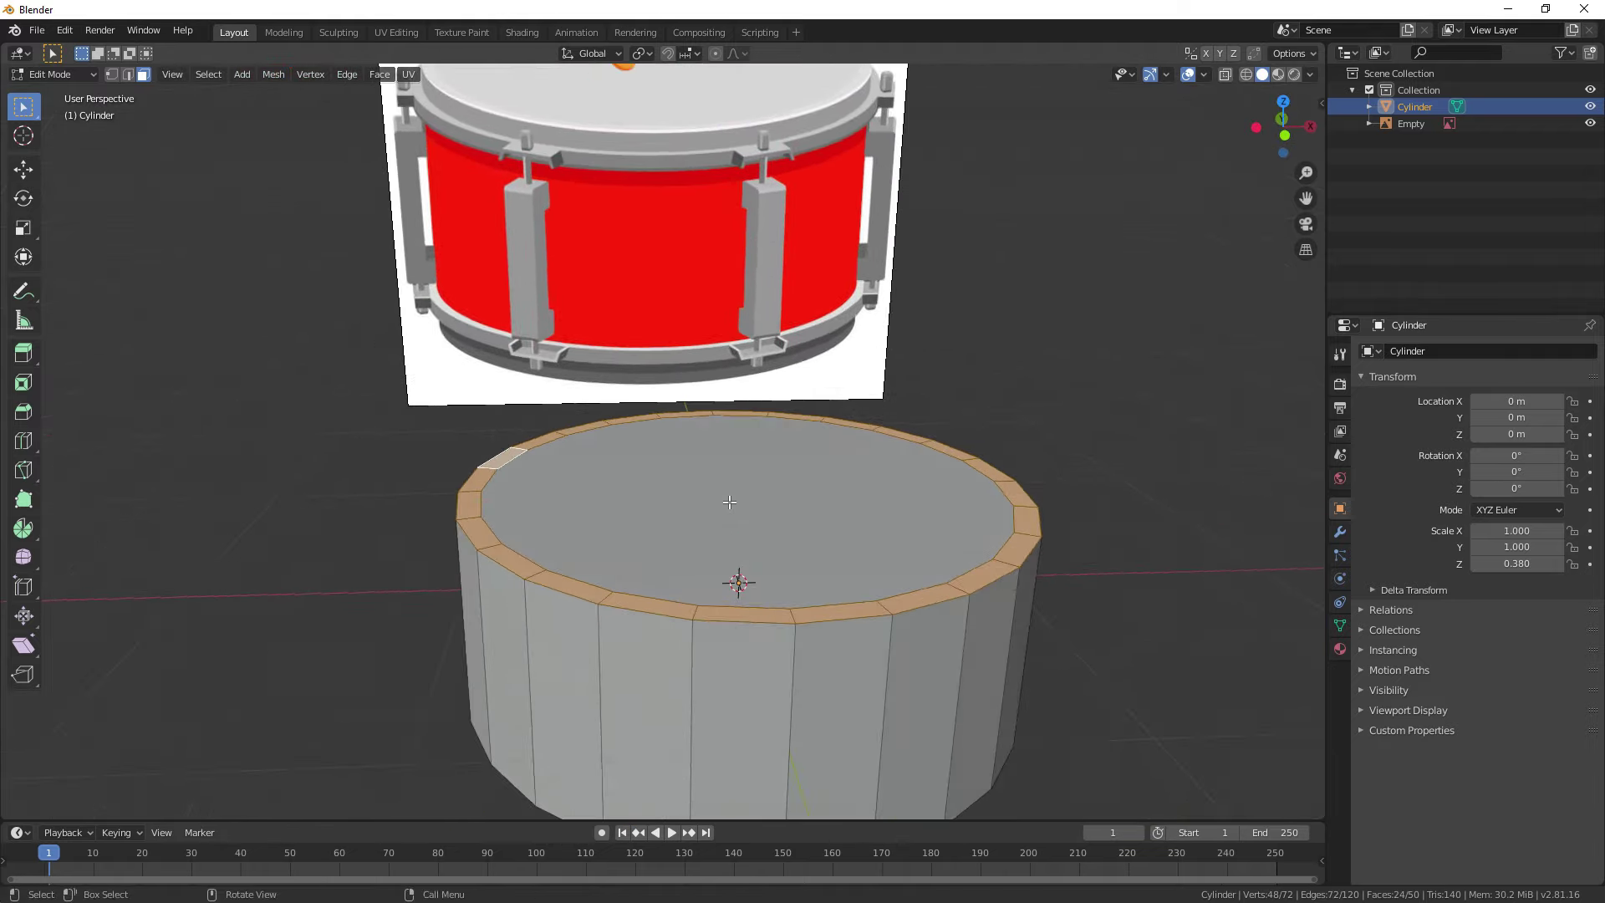
pyautogui.hotkey('shift', 'd')
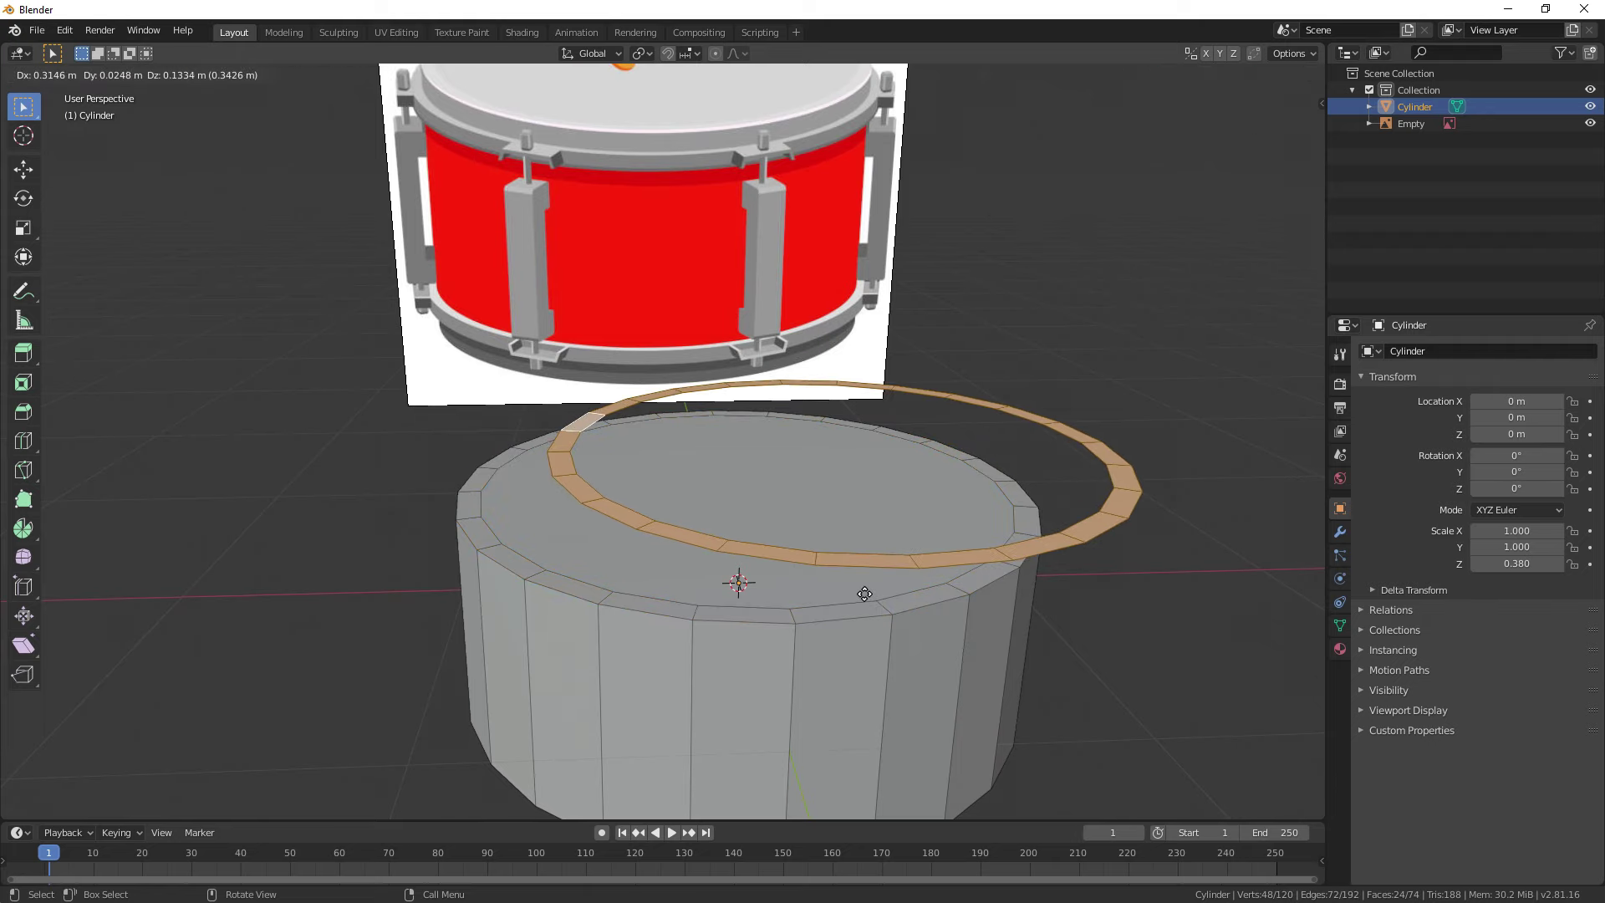
pyautogui.rightClick(864, 594)
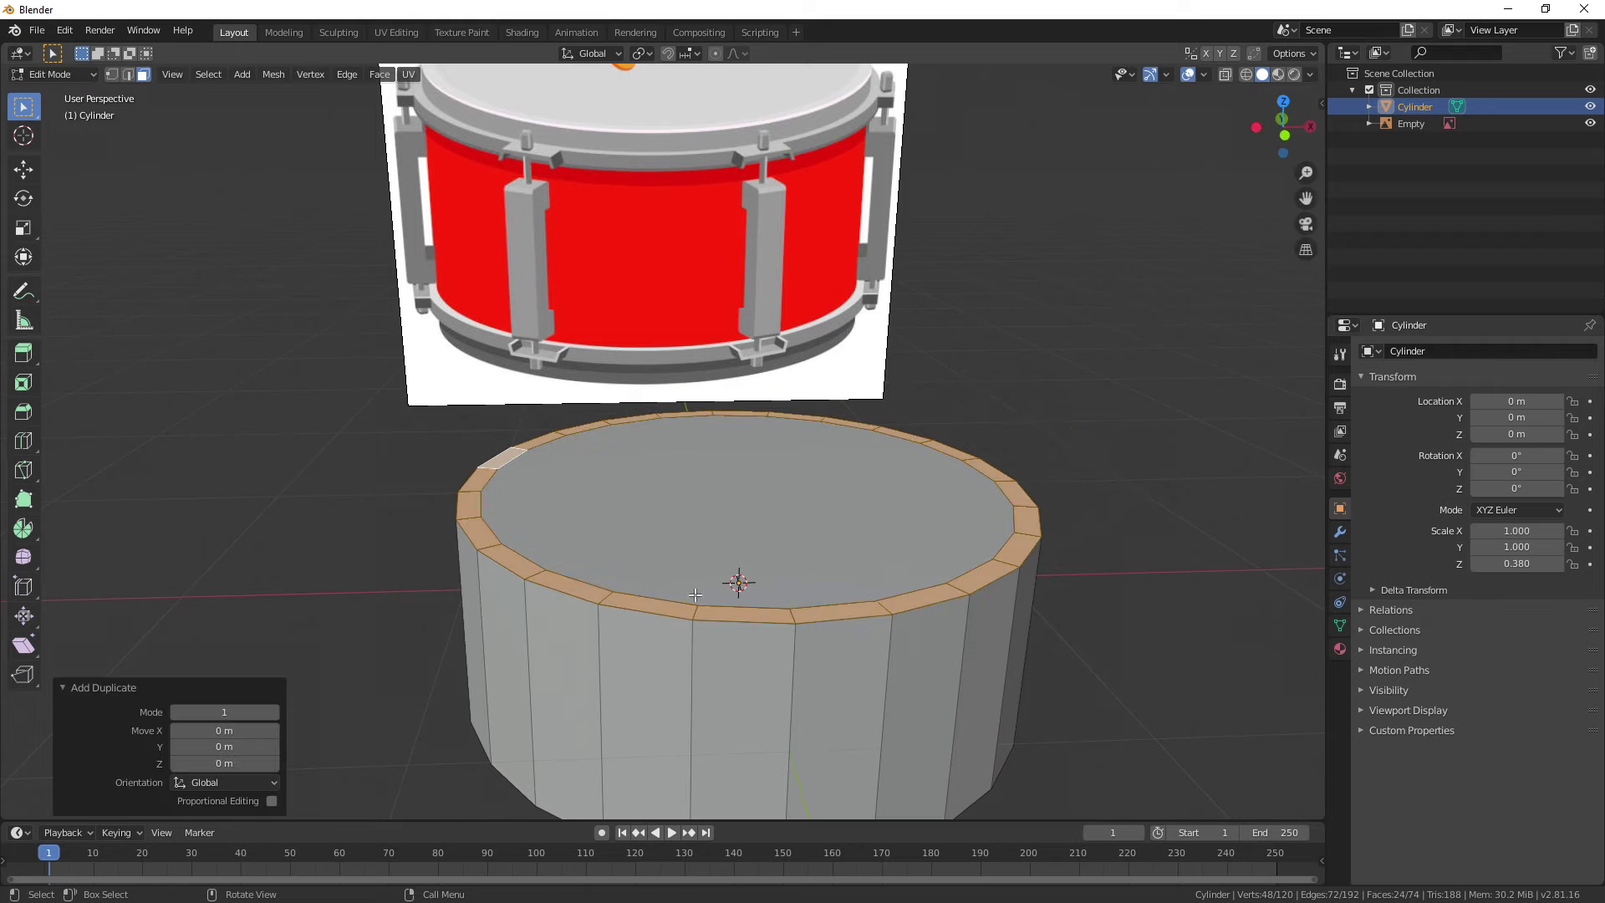
# Step: Enlarge the duplicated ring to a scale of about 1.19 and position it vertically around the upper part of the cylinder's side
pyautogui.press('g')
pyautogui.press('z')
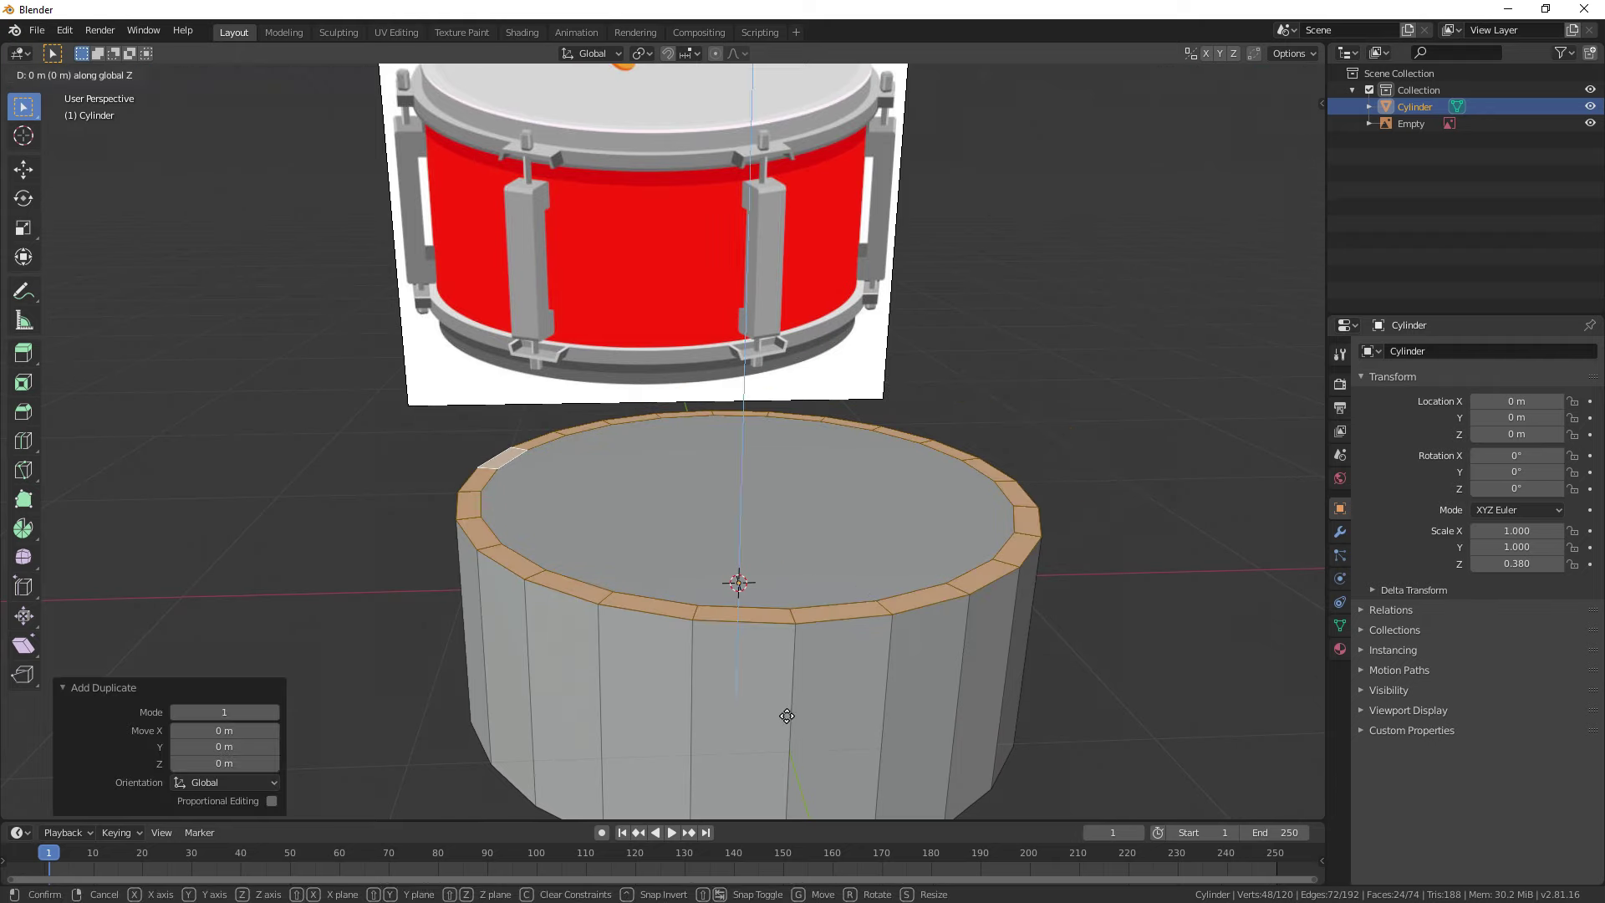
pyautogui.click(796, 689)
pyautogui.press('s')
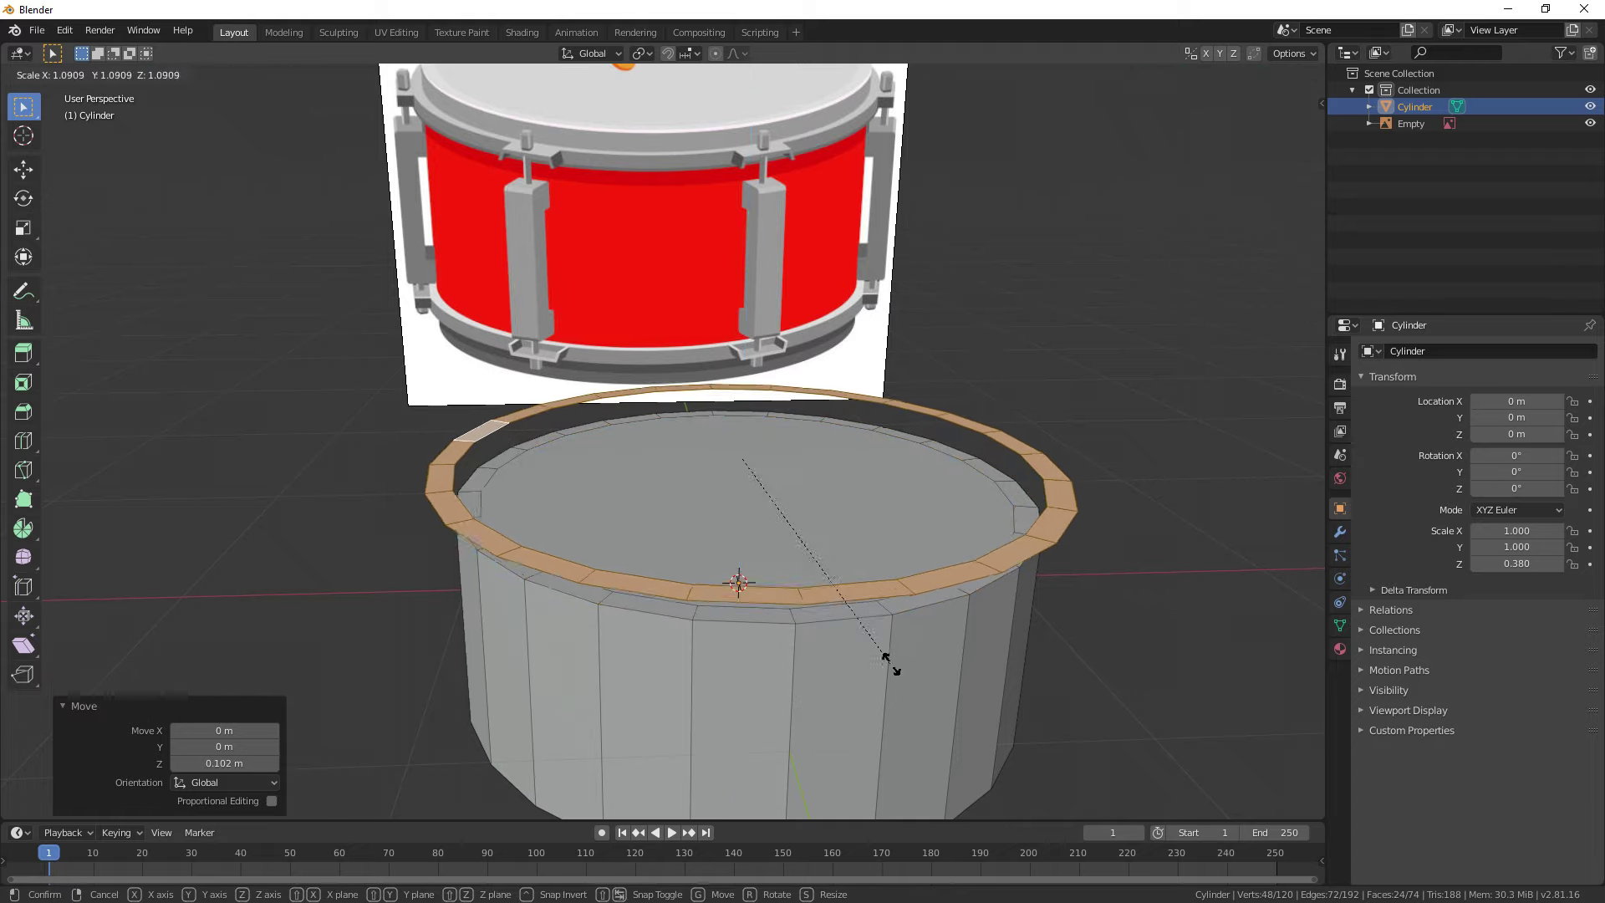
pyautogui.click(925, 666)
pyautogui.press('g')
pyautogui.press('z')
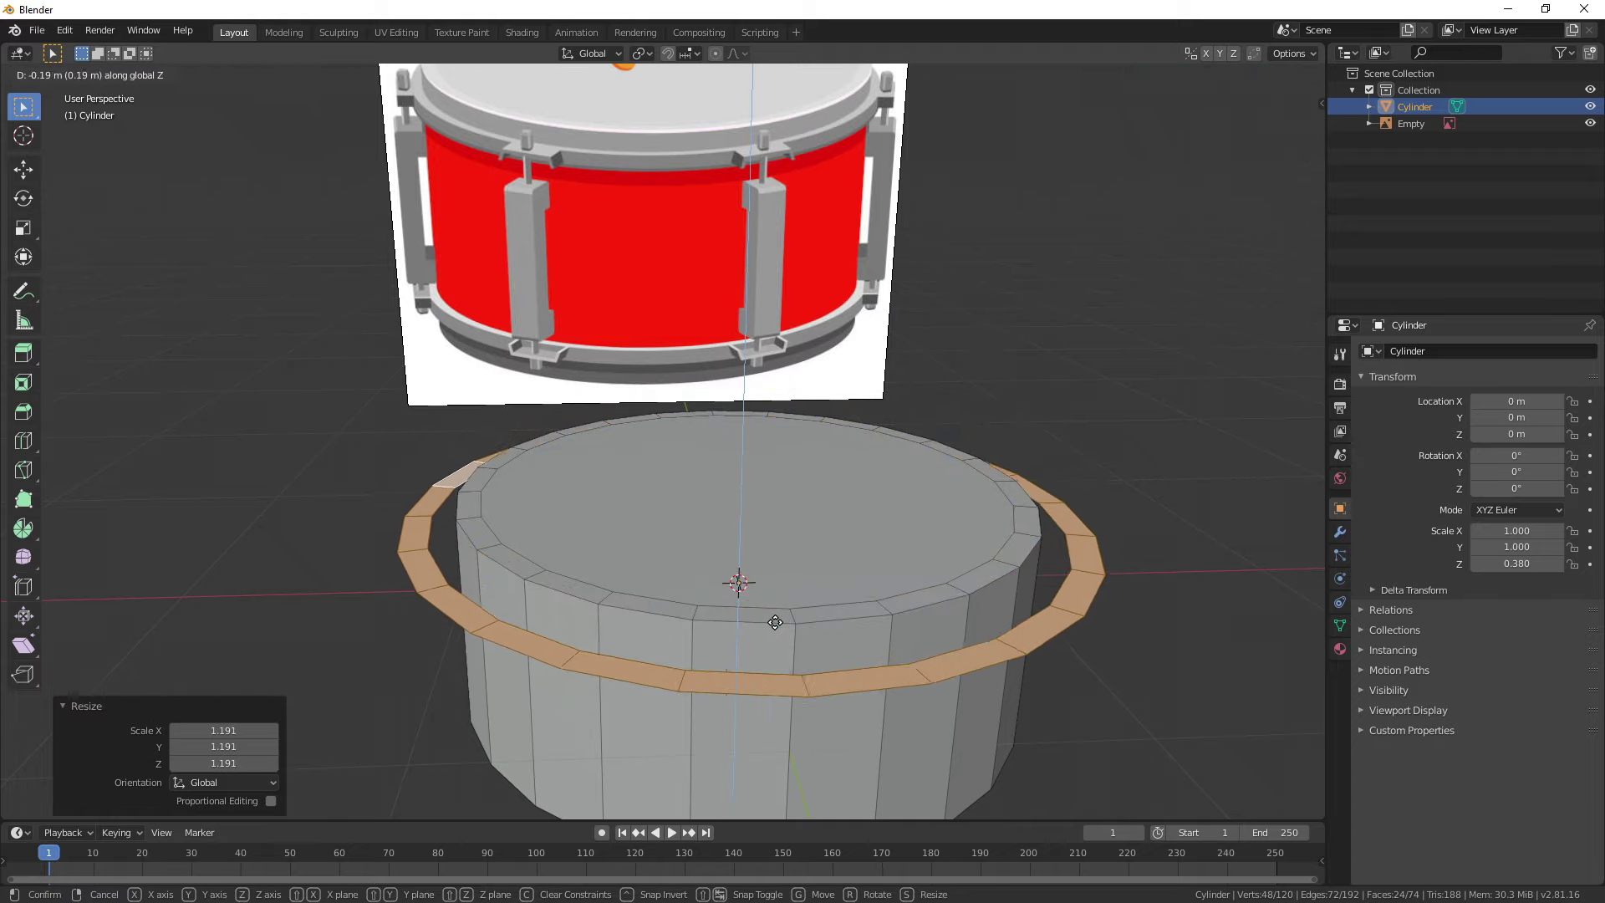
pyautogui.click(777, 616)
# Step: Dissolve the original rim faces and the inner top face into a single cap on the cylinder
pyautogui.moveTo(777, 616); pyautogui.dragTo(747, 600, button='middle')
pyautogui.keyDown('alt'); pyautogui.click(532, 469); pyautogui.keyUp('alt')
pyautogui.keyDown('shift'); pyautogui.click(657, 505); pyautogui.keyUp('shift')
pyautogui.rightClick(660, 518)
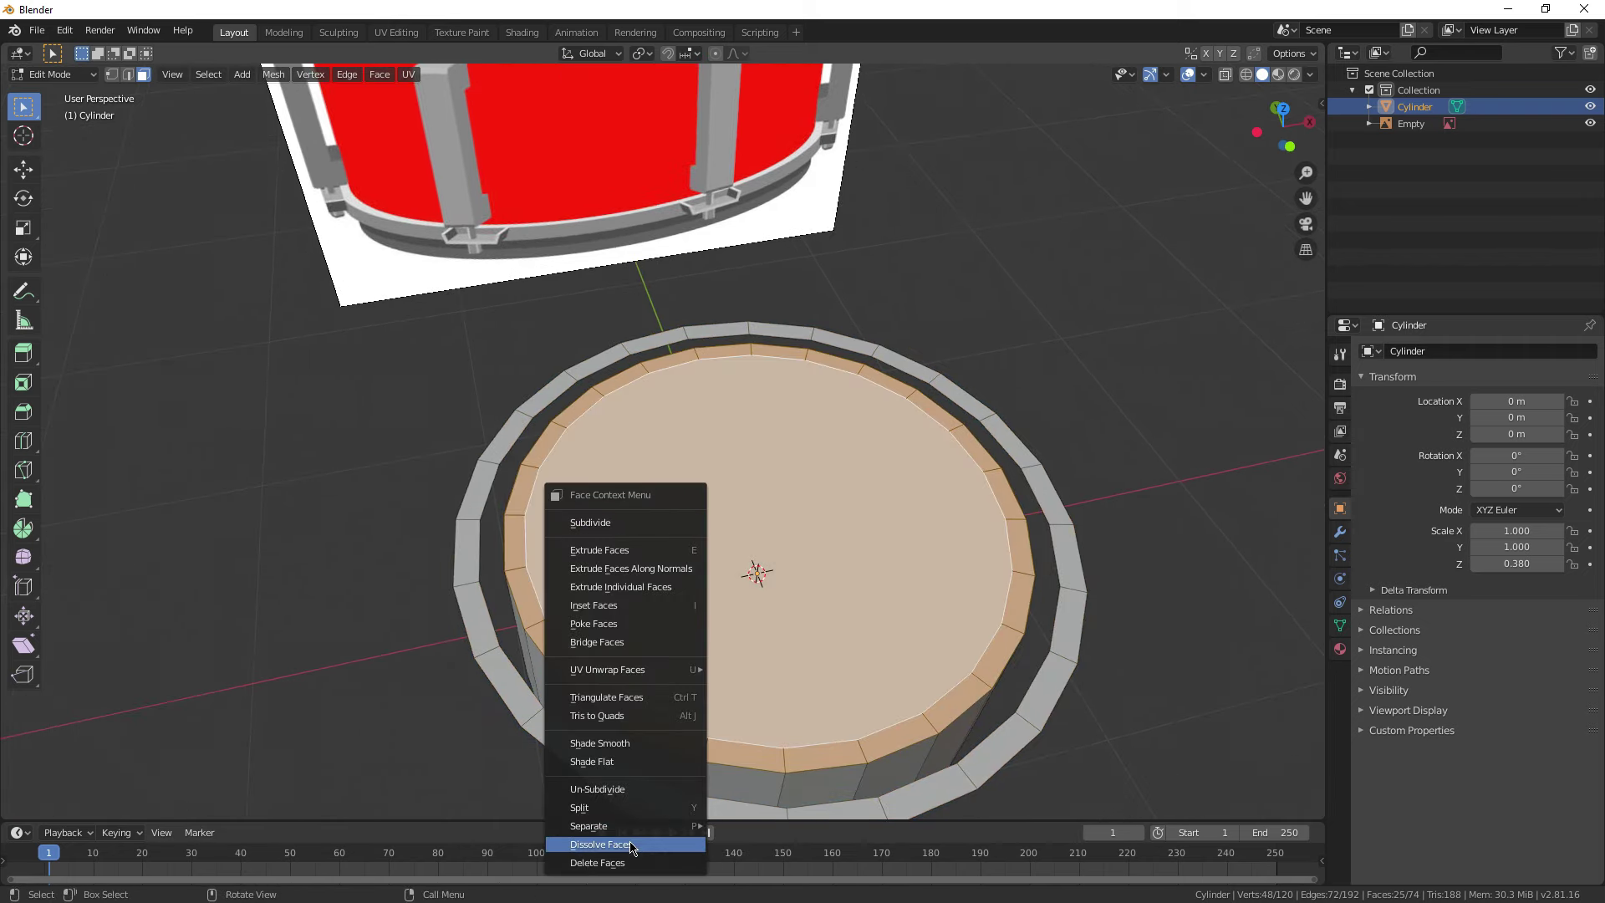
pyautogui.click(630, 845)
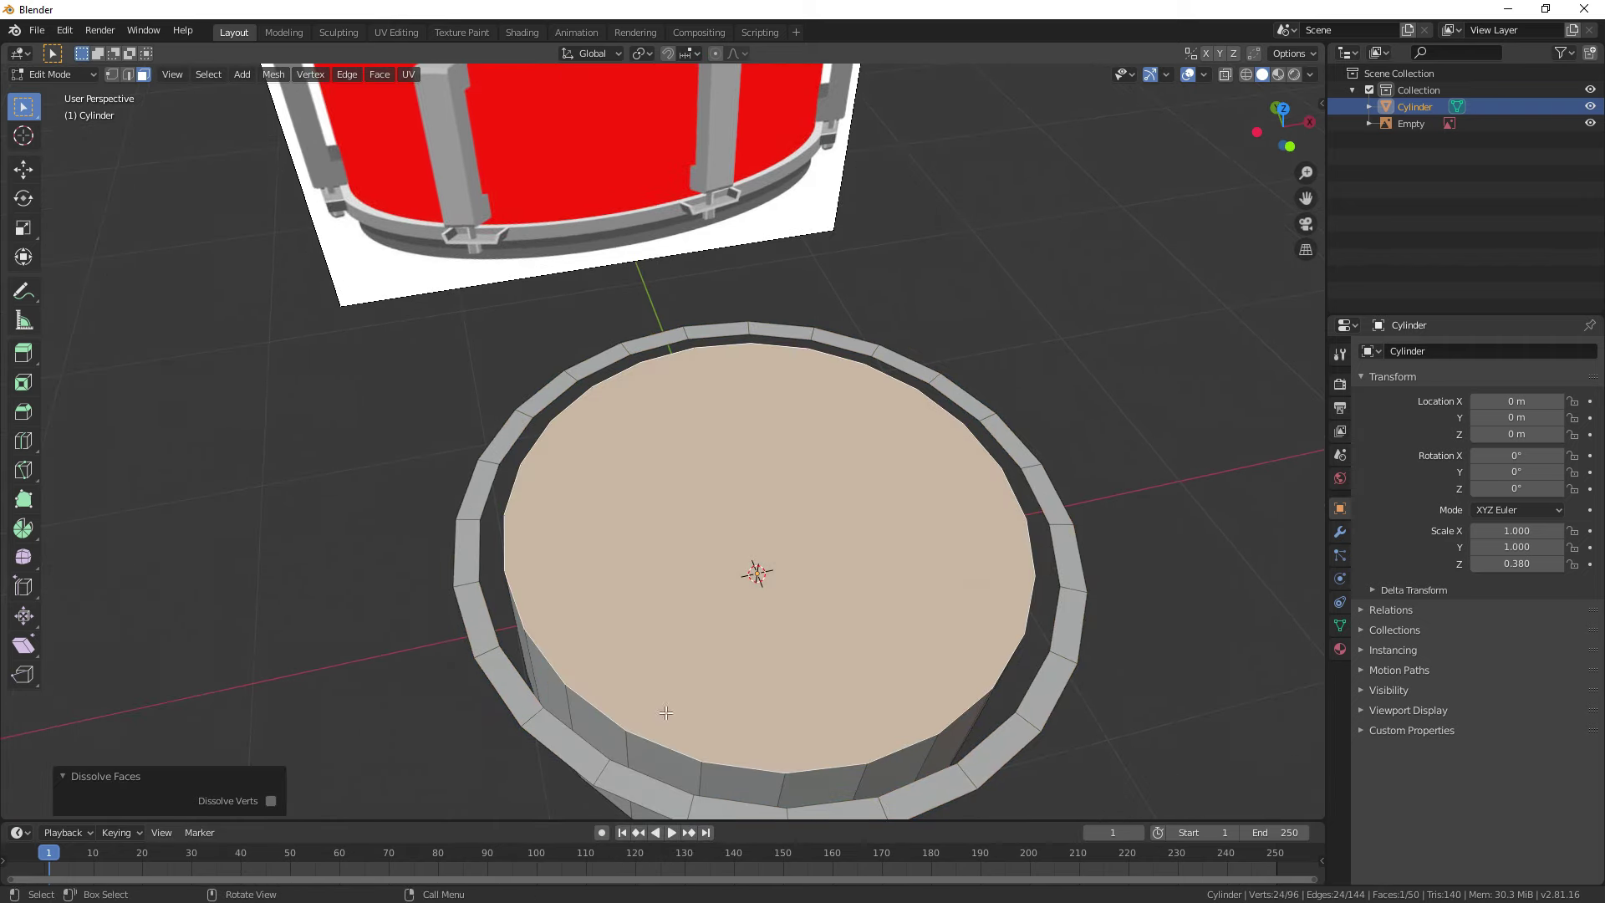
# Step: Select the separate outer ring of faces and shrink it to a scale of about 0.904 so it hugs the drum body
pyautogui.moveTo(674, 655); pyautogui.dragTo(787, 528, button='middle')
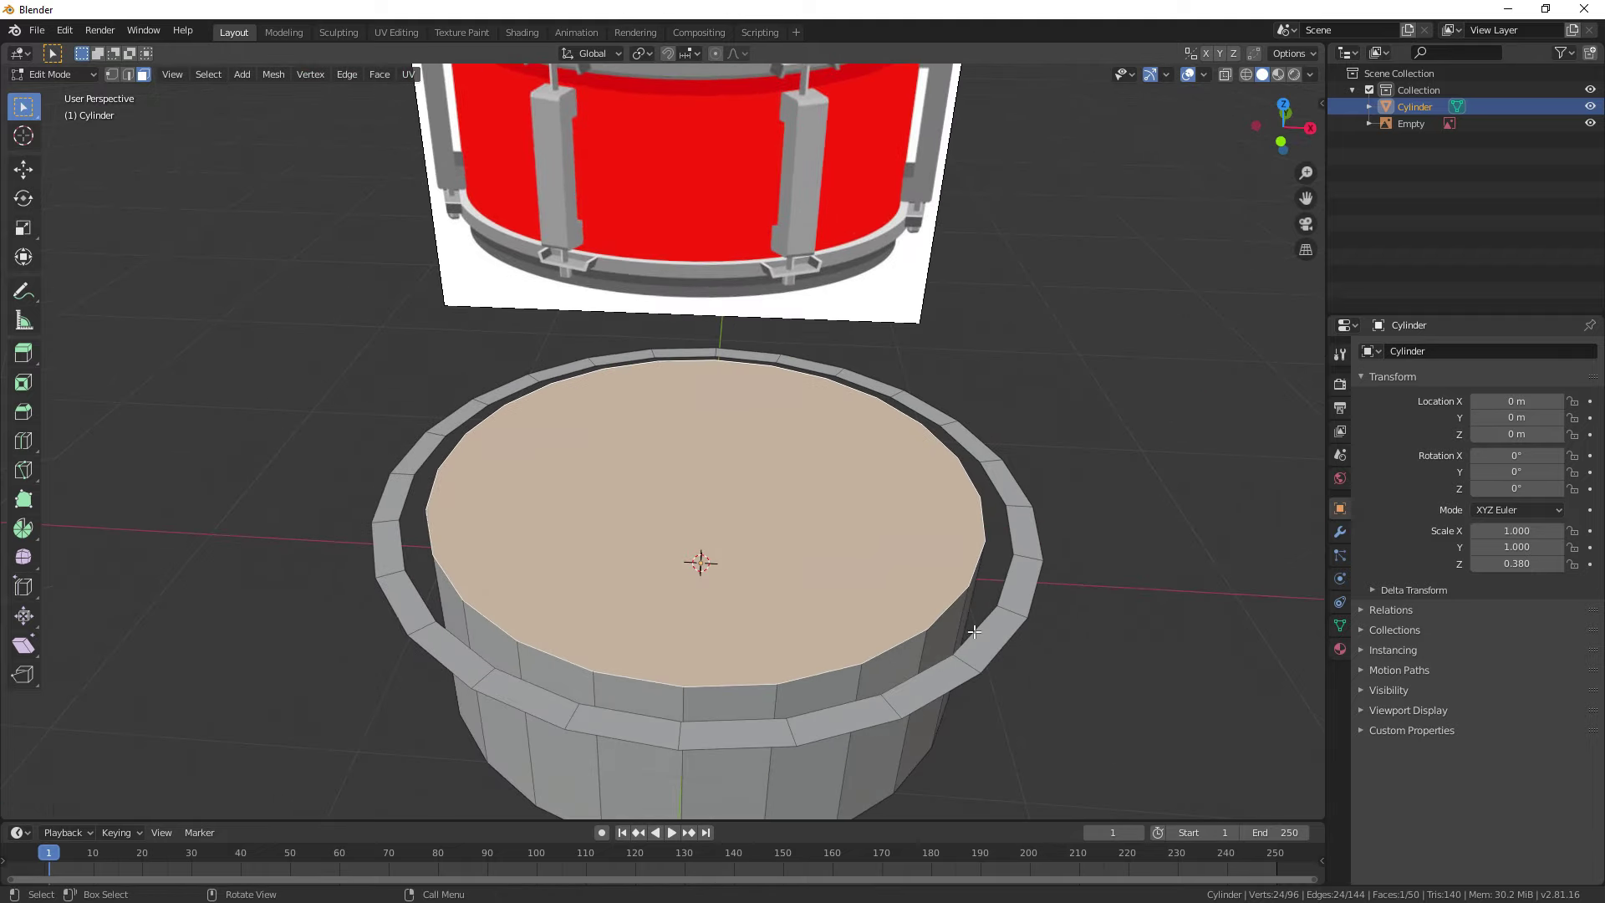
pyautogui.press('Tab')
pyautogui.moveTo(1006, 627); pyautogui.dragTo(991, 603, button='middle')
pyautogui.press('Tab')
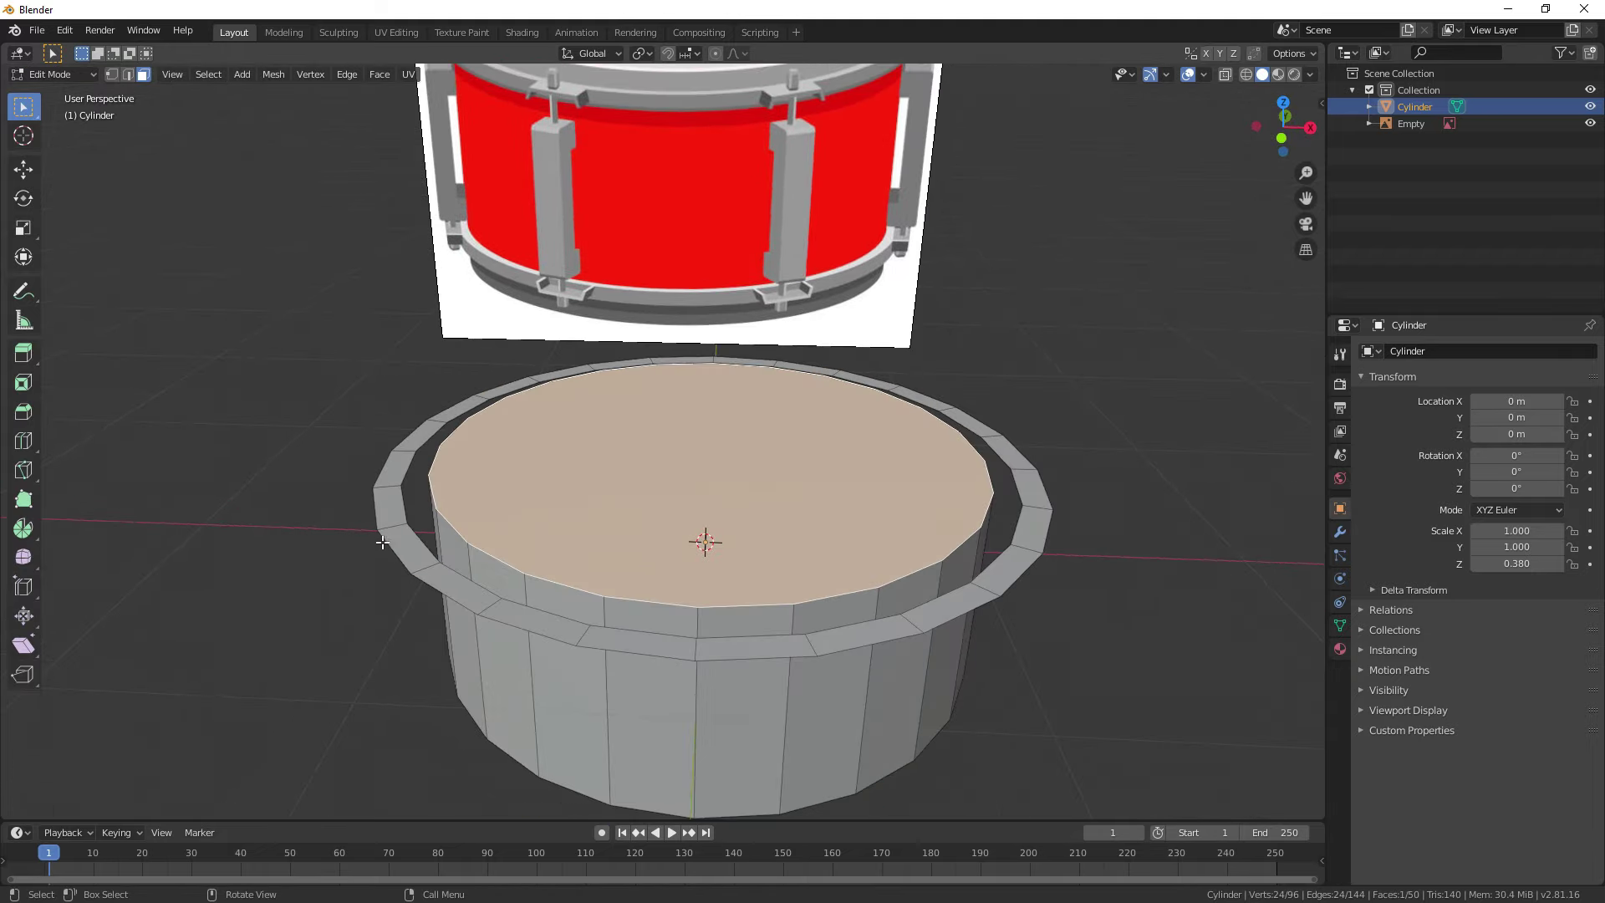
pyautogui.keyDown('alt'); pyautogui.click(387, 541); pyautogui.keyUp('alt')
pyautogui.moveTo(386, 542); pyautogui.dragTo(514, 502, button='middle')
pyautogui.press('KP_1')
pyautogui.keyDown('shift'); pyautogui.moveTo(800, 406); pyautogui.dragTo(809, 498, button='middle'); pyautogui.keyUp('shift')
pyautogui.moveTo(900, 436); pyautogui.dragTo(889, 511, button='middle')
pyautogui.keyDown('shift'); pyautogui.moveTo(889, 511); pyautogui.dragTo(778, 434, button='middle'); pyautogui.keyUp('shift')
pyautogui.scroll(2, 986, 539)
pyautogui.moveTo(990, 547); pyautogui.dragTo(949, 568, button='middle')
pyautogui.scroll(1, 1013, 604)
pyautogui.press('s')
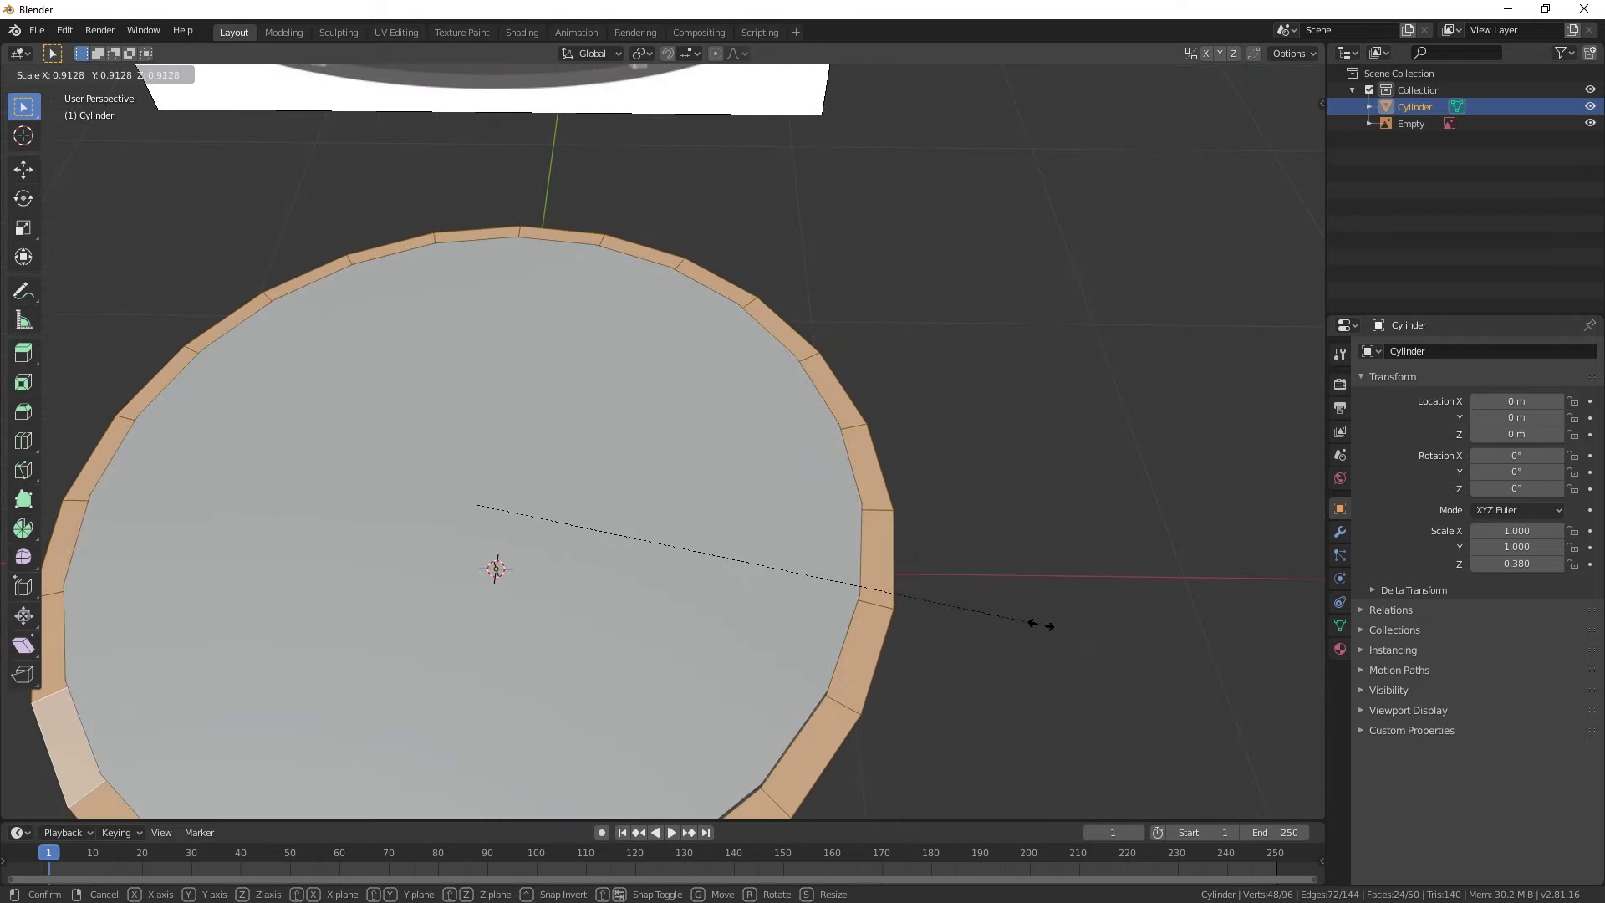
pyautogui.click(1035, 622)
# Step: Lower the ring about 0.049 m along Z and extrude it upward about 0.172 m to form the drum hoop
pyautogui.moveTo(1036, 623); pyautogui.dragTo(470, 284, button='middle')
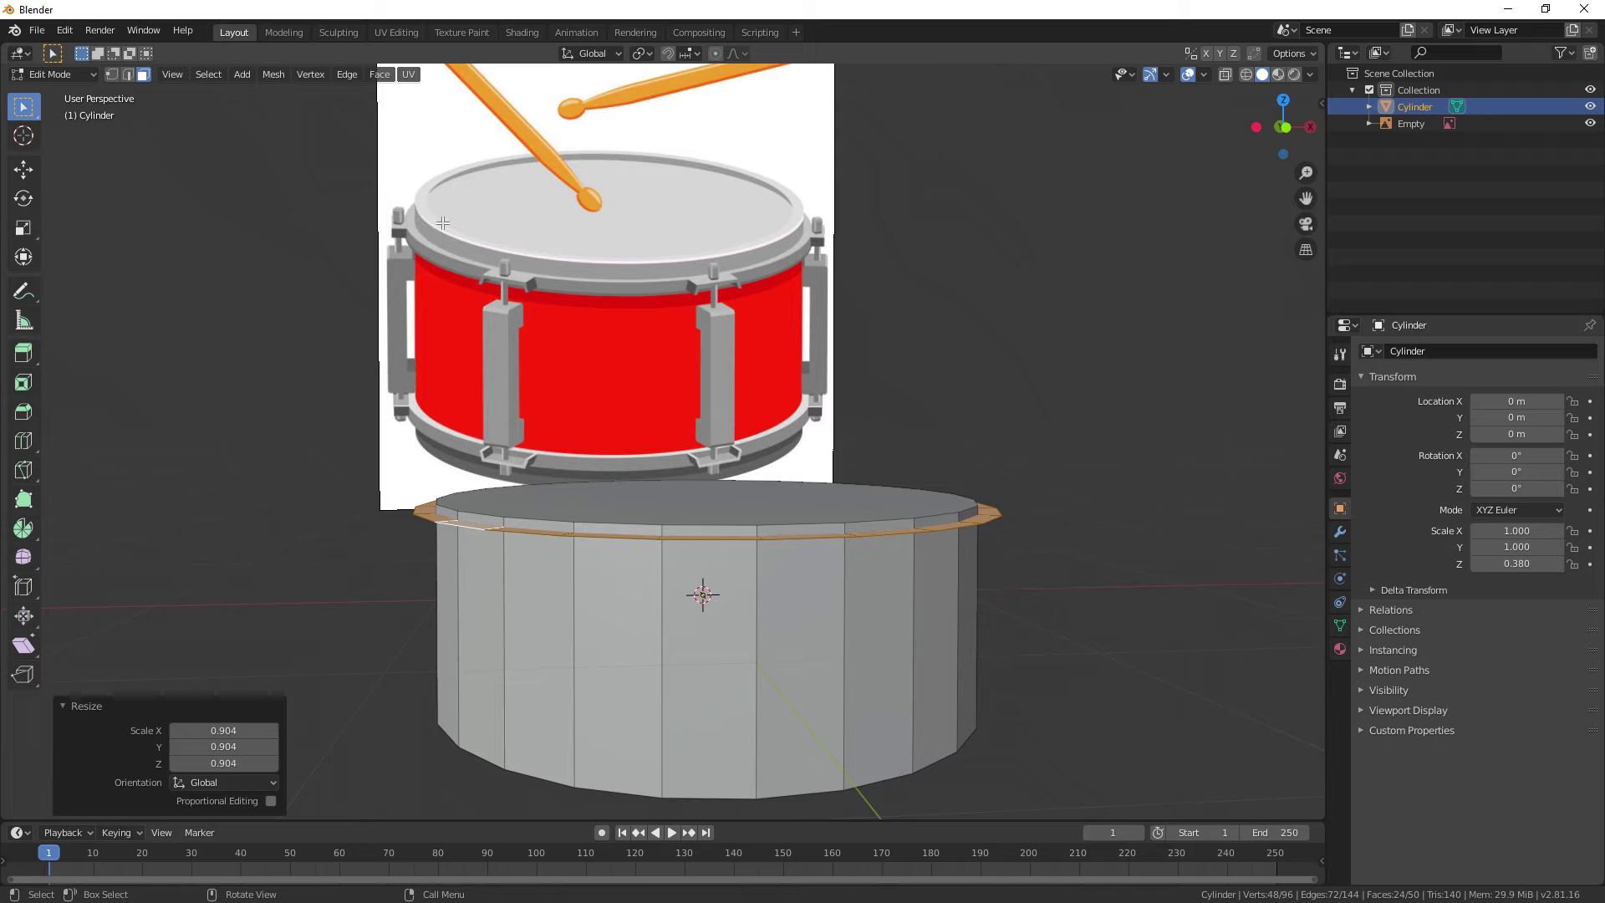
pyautogui.moveTo(712, 472); pyautogui.dragTo(502, 298, button='middle')
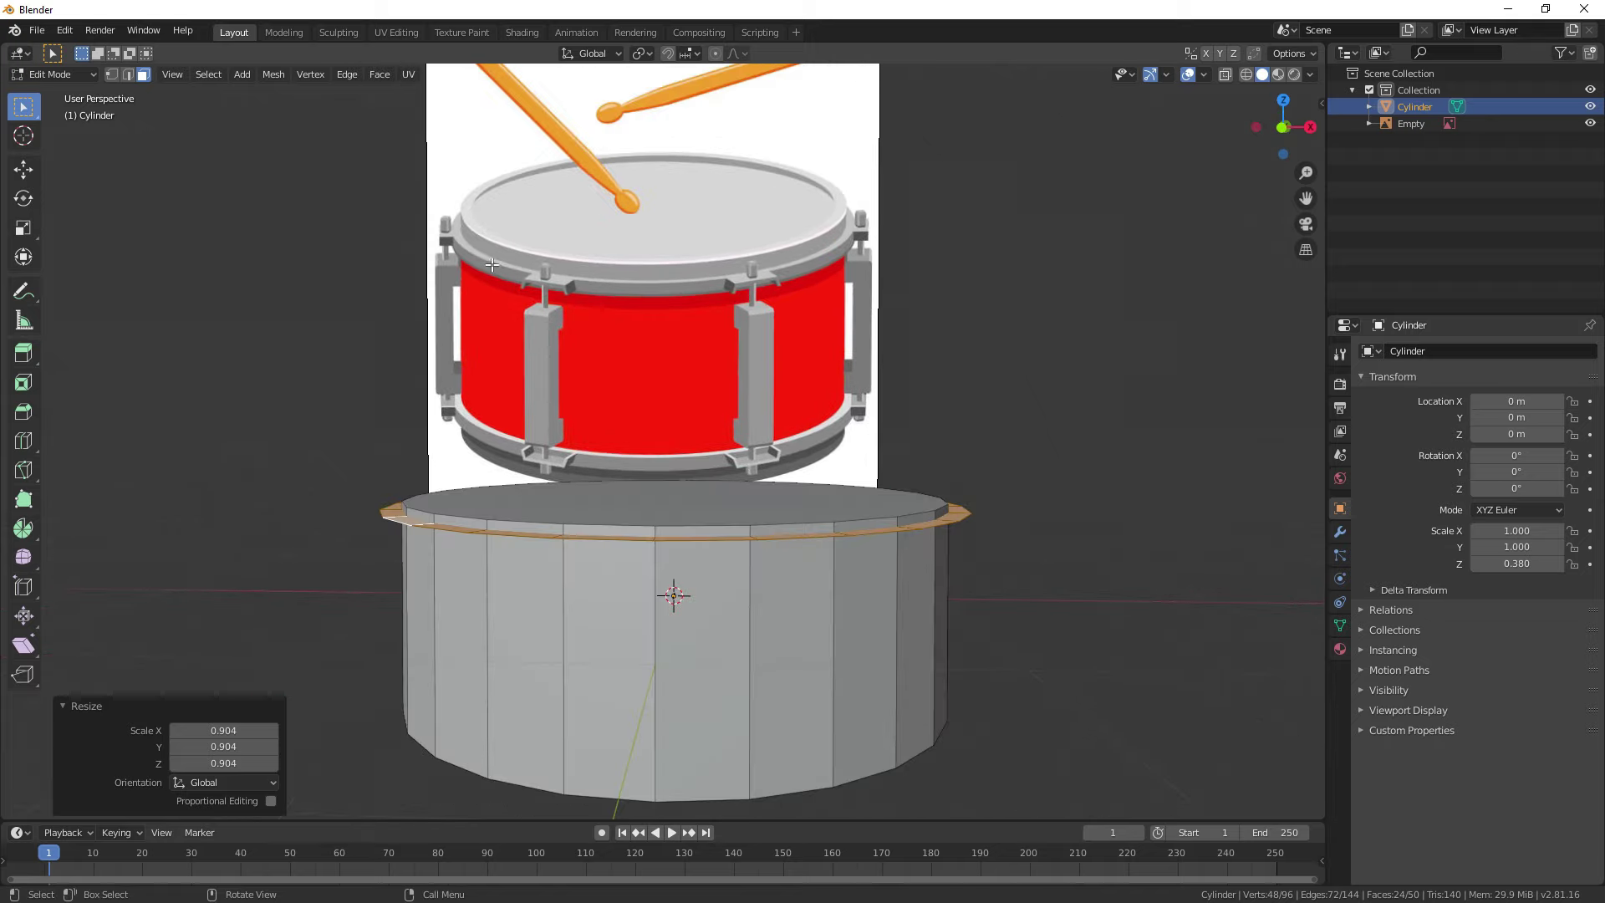
pyautogui.moveTo(566, 385); pyautogui.dragTo(585, 397, button='middle')
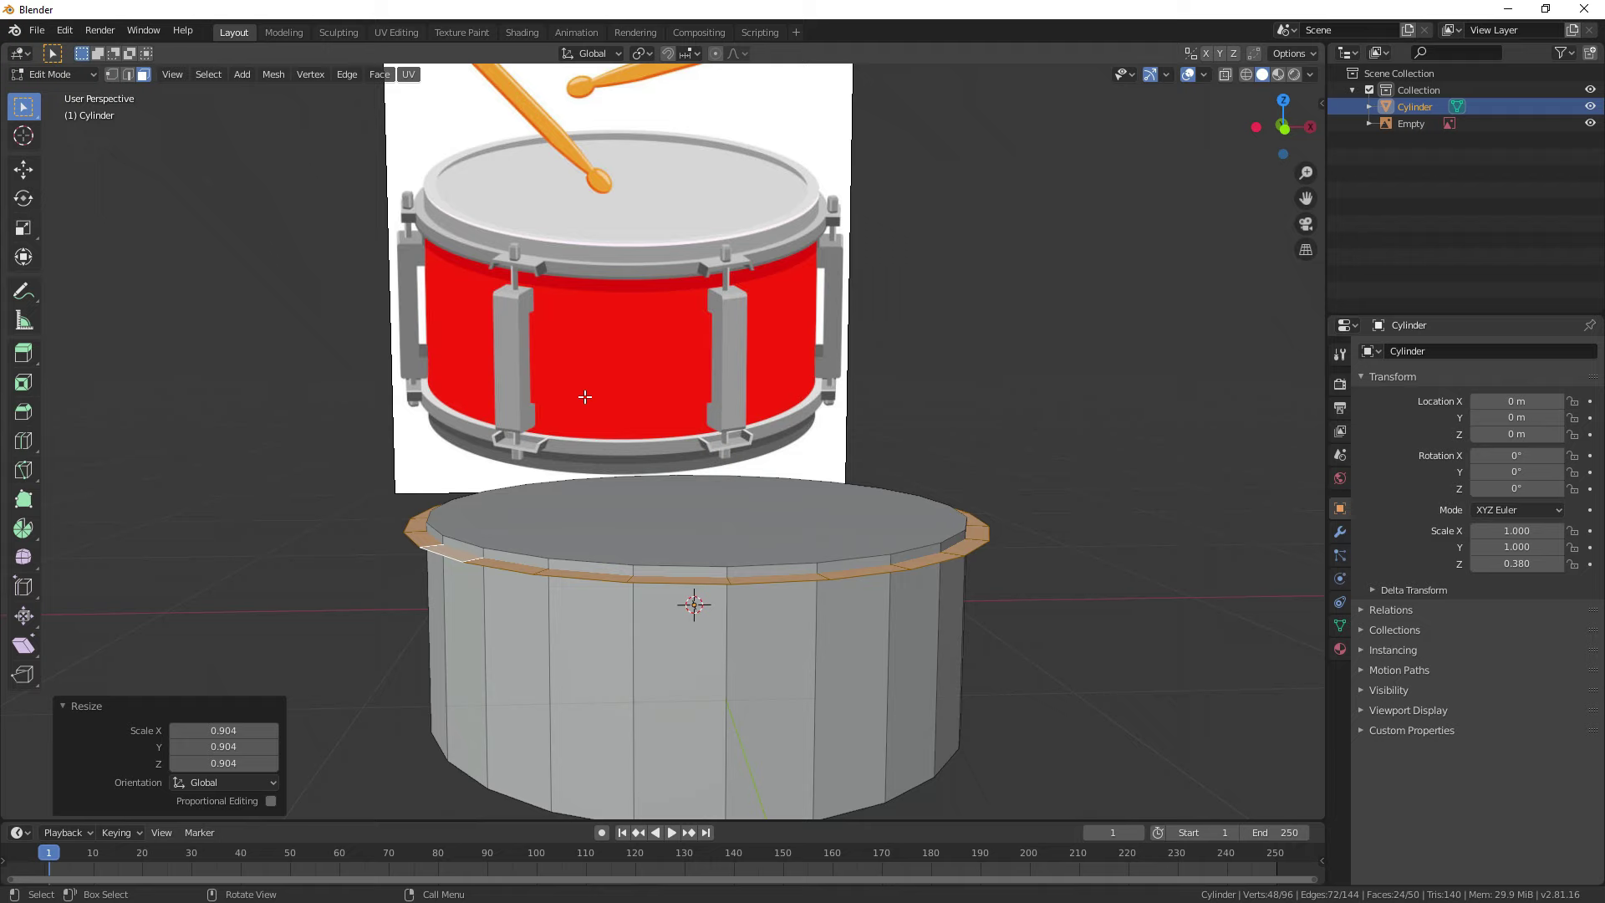
pyautogui.press('g')
pyautogui.press('z')
pyautogui.click(789, 584)
pyautogui.press('e')
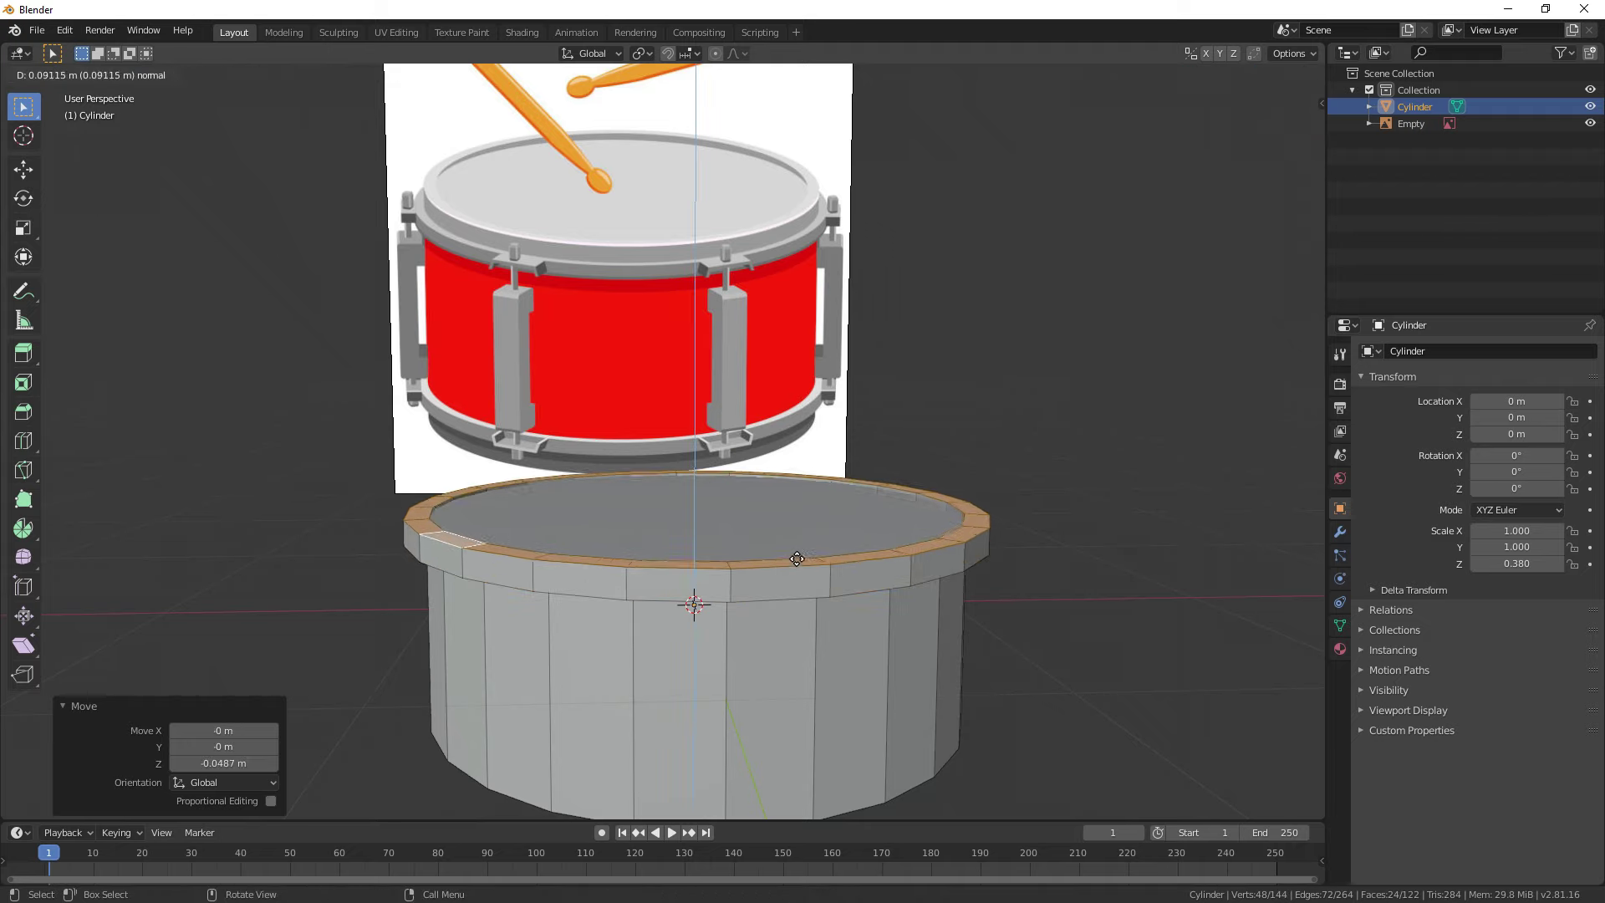
pyautogui.click(796, 540)
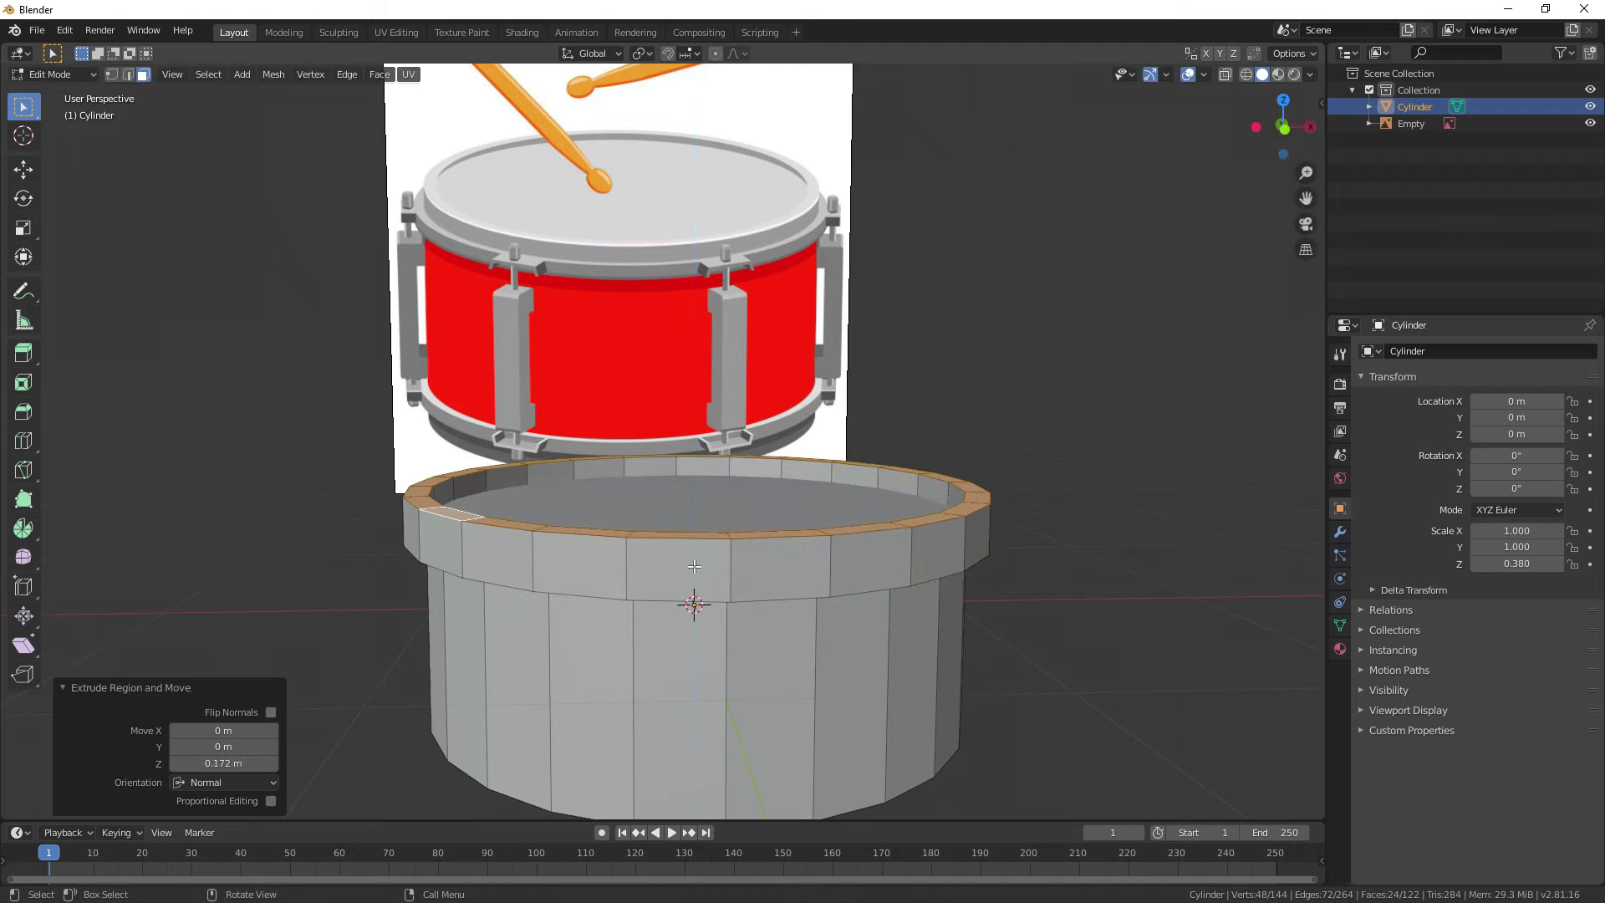
# Step: Add one centred horizontal loop cut around the outer wall of the hoop
pyautogui.scroll(3, 796, 541)
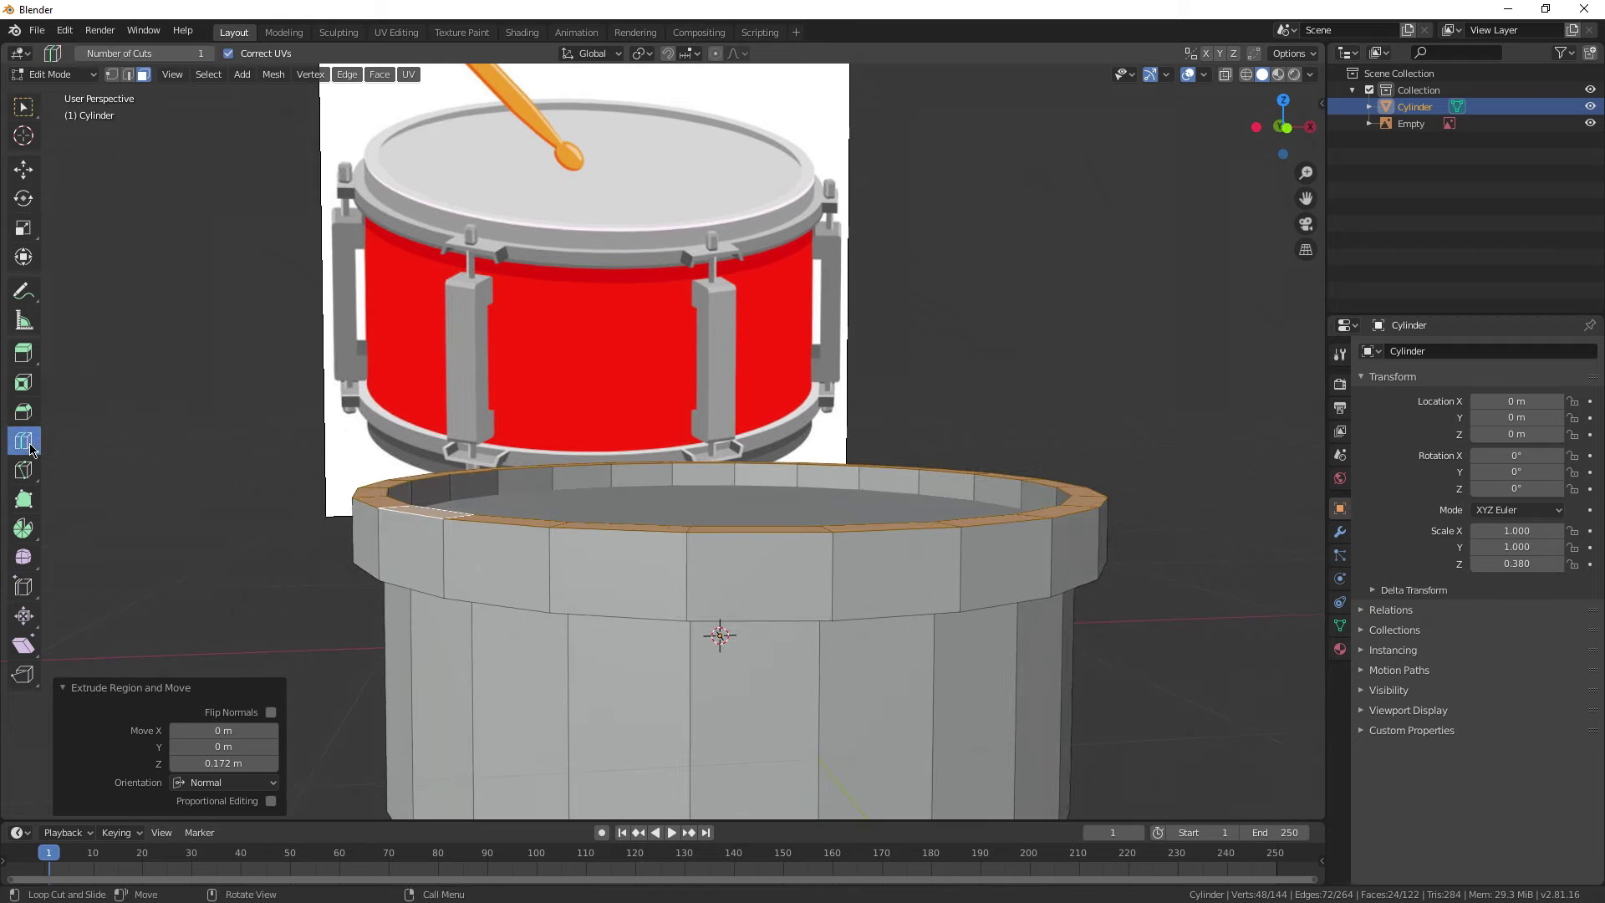
pyautogui.moveTo(218, 562); pyautogui.dragTo(219, 564, button='middle')
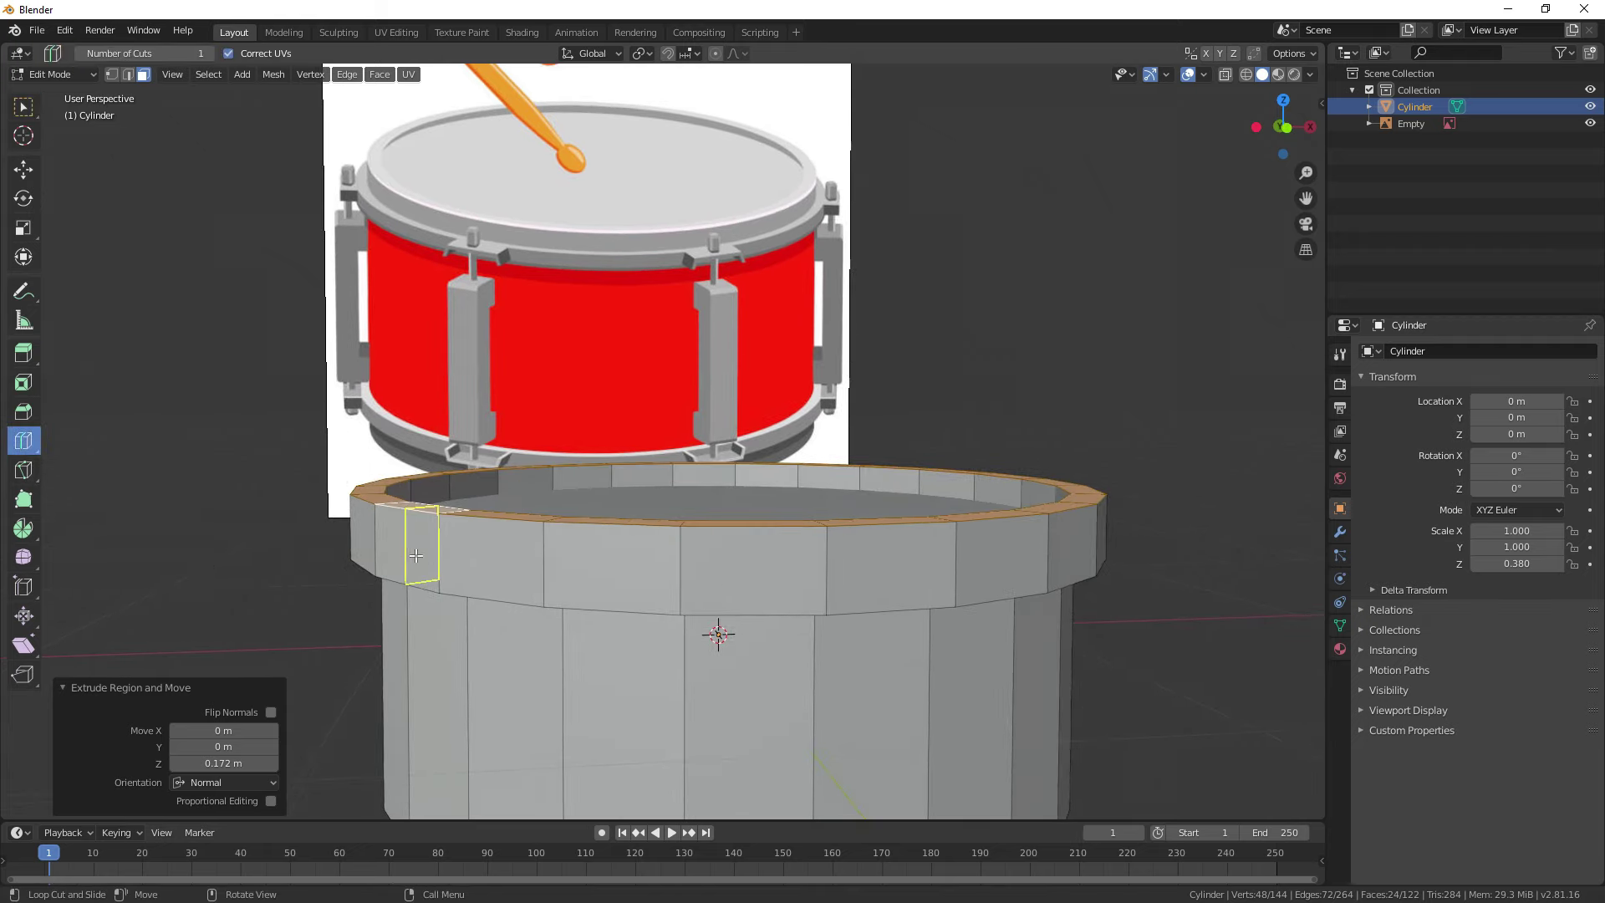
pyautogui.keyDown('shift'); pyautogui.moveTo(437, 559); pyautogui.dragTo(496, 473, button='middle'); pyautogui.keyUp('shift')
pyautogui.scroll(2, 496, 473)
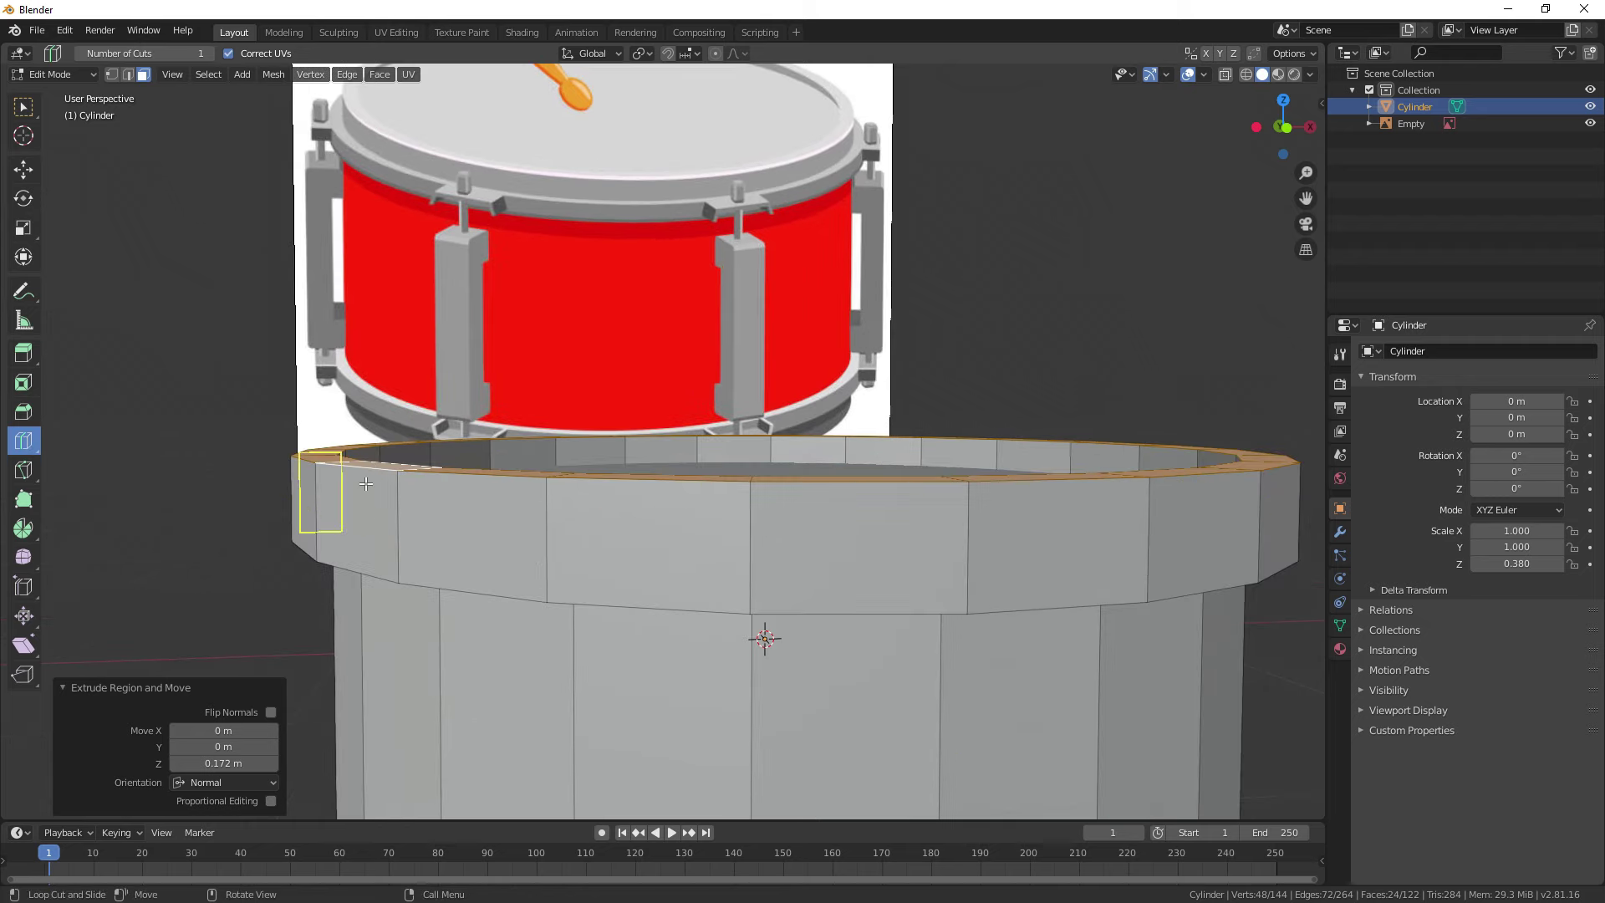
pyautogui.click(403, 528)
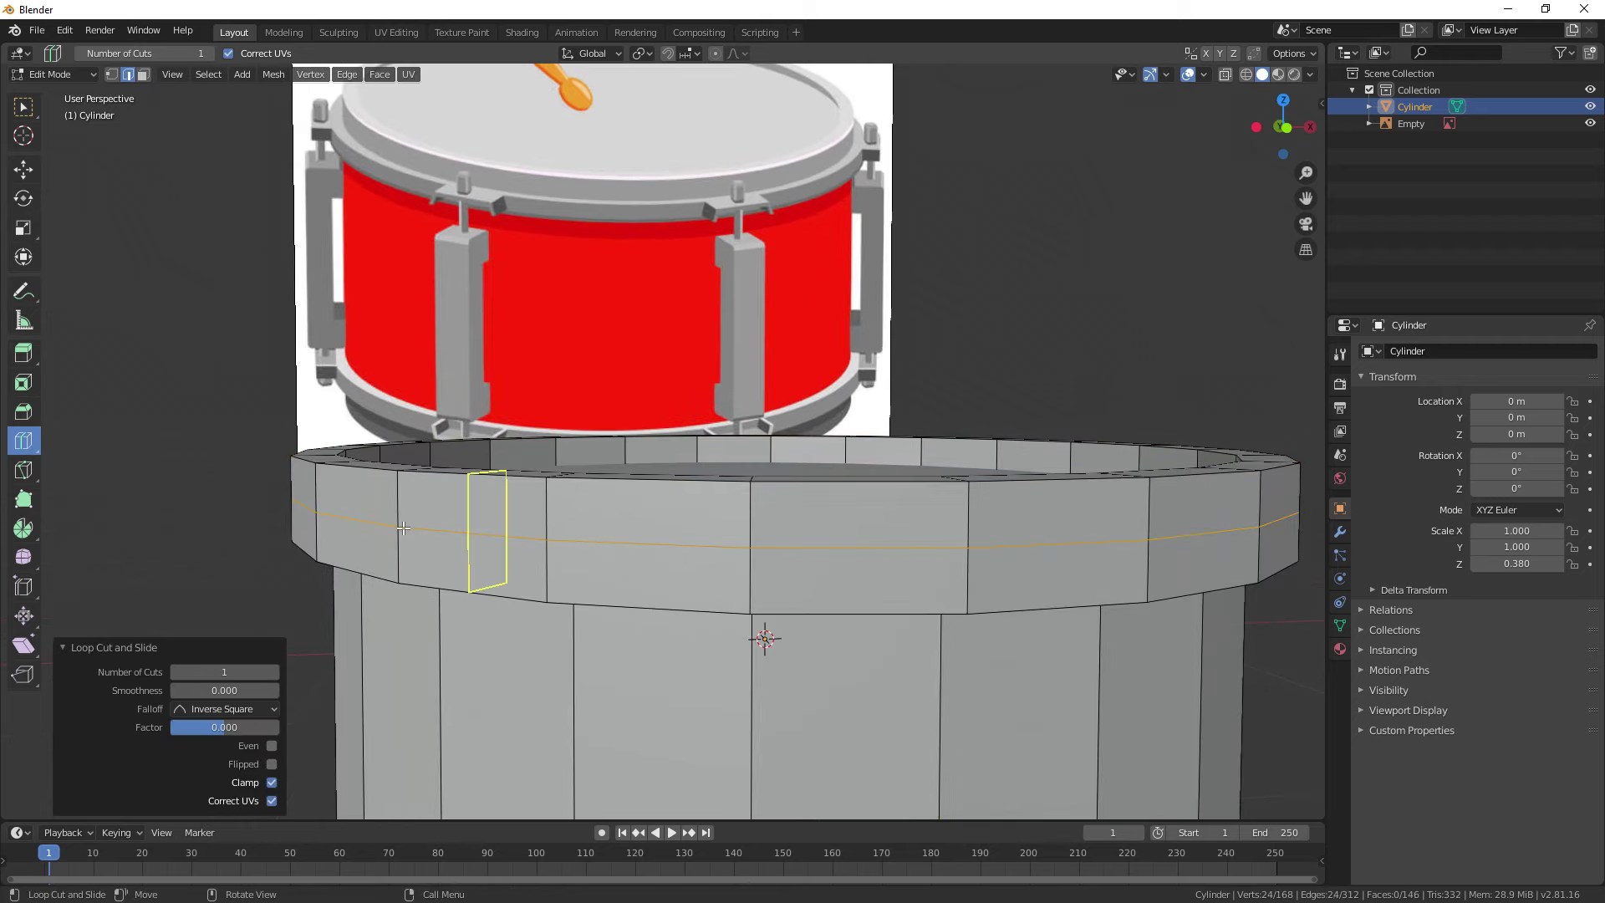
# Step: Bevel the hoop's middle edge loop with a width of about 0.071 m and one segment
pyautogui.moveTo(493, 333); pyautogui.dragTo(473, 337, button='middle')
pyautogui.scroll(-1, 473, 337)
pyautogui.scroll(1, 479, 337)
pyautogui.hotkey('ctrl', 'b')
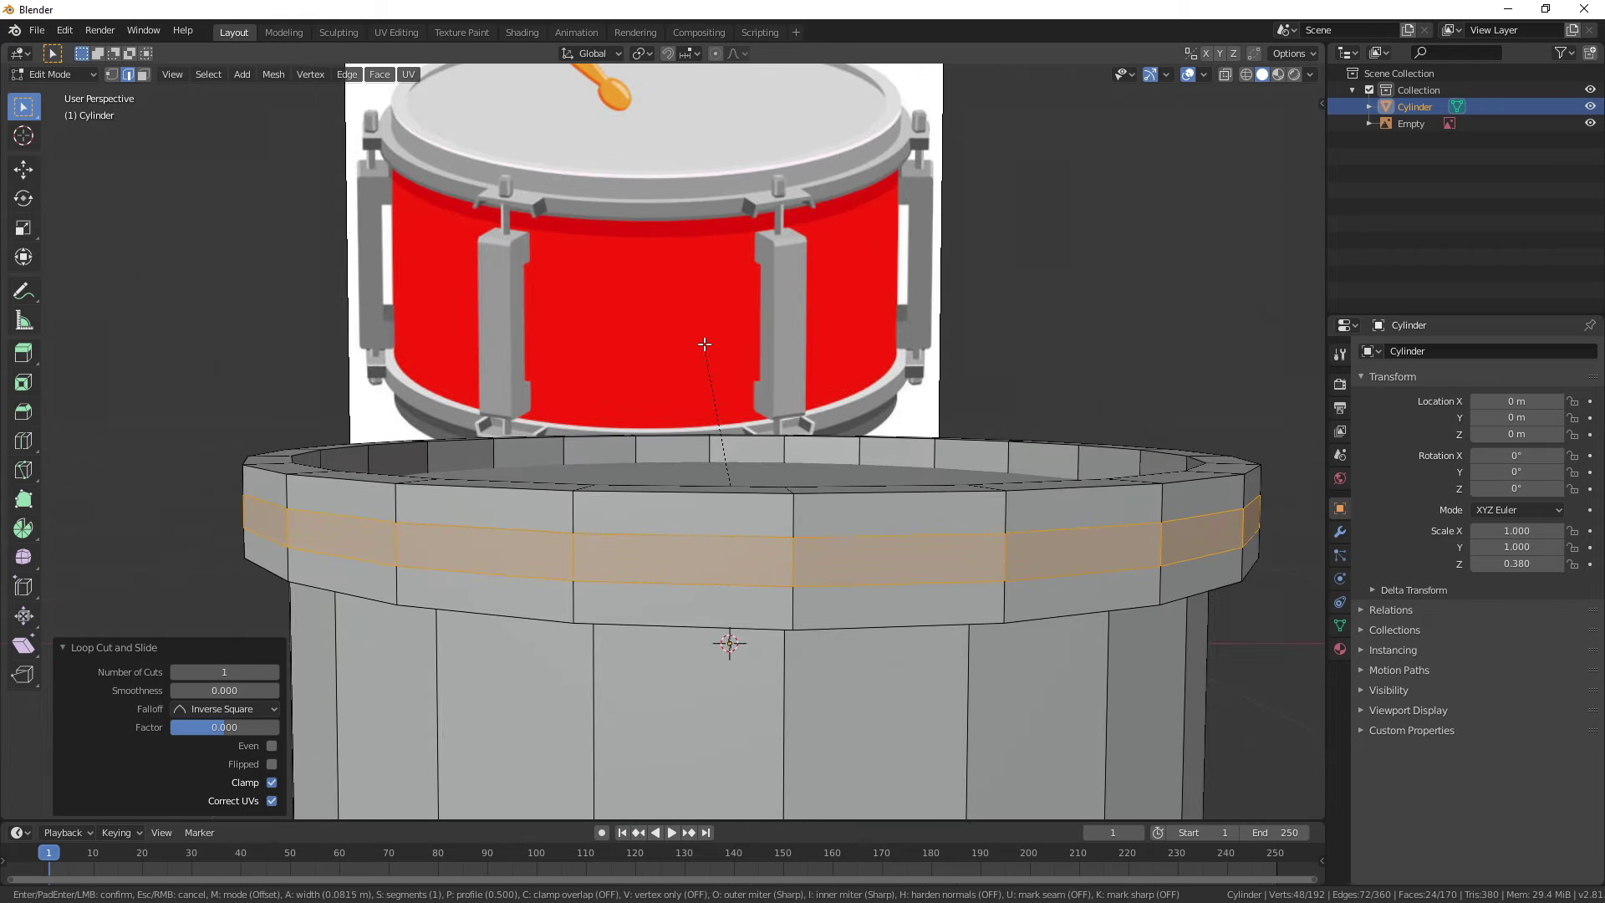
pyautogui.click(707, 345)
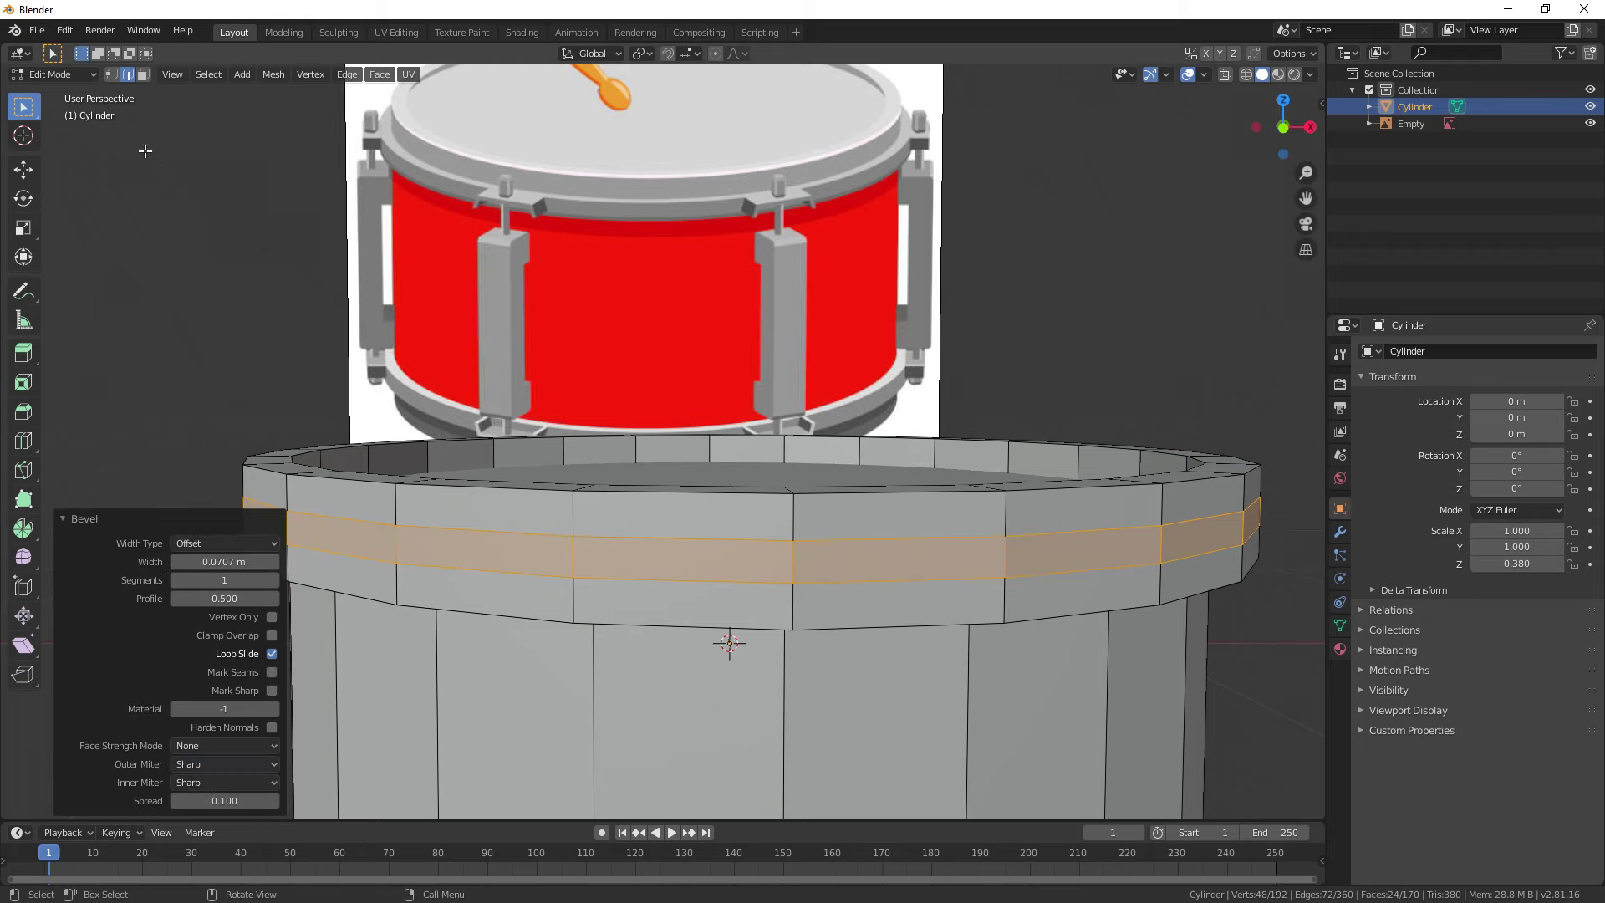
# Step: Extrude the bevelled band of faces outward along the normals by about 0.031 m in face select mode
pyautogui.click(143, 75)
pyautogui.scroll(-1, 635, 375)
pyautogui.moveTo(645, 376); pyautogui.dragTo(658, 389, button='middle')
pyautogui.rightClick(659, 390)
pyautogui.click(611, 113)
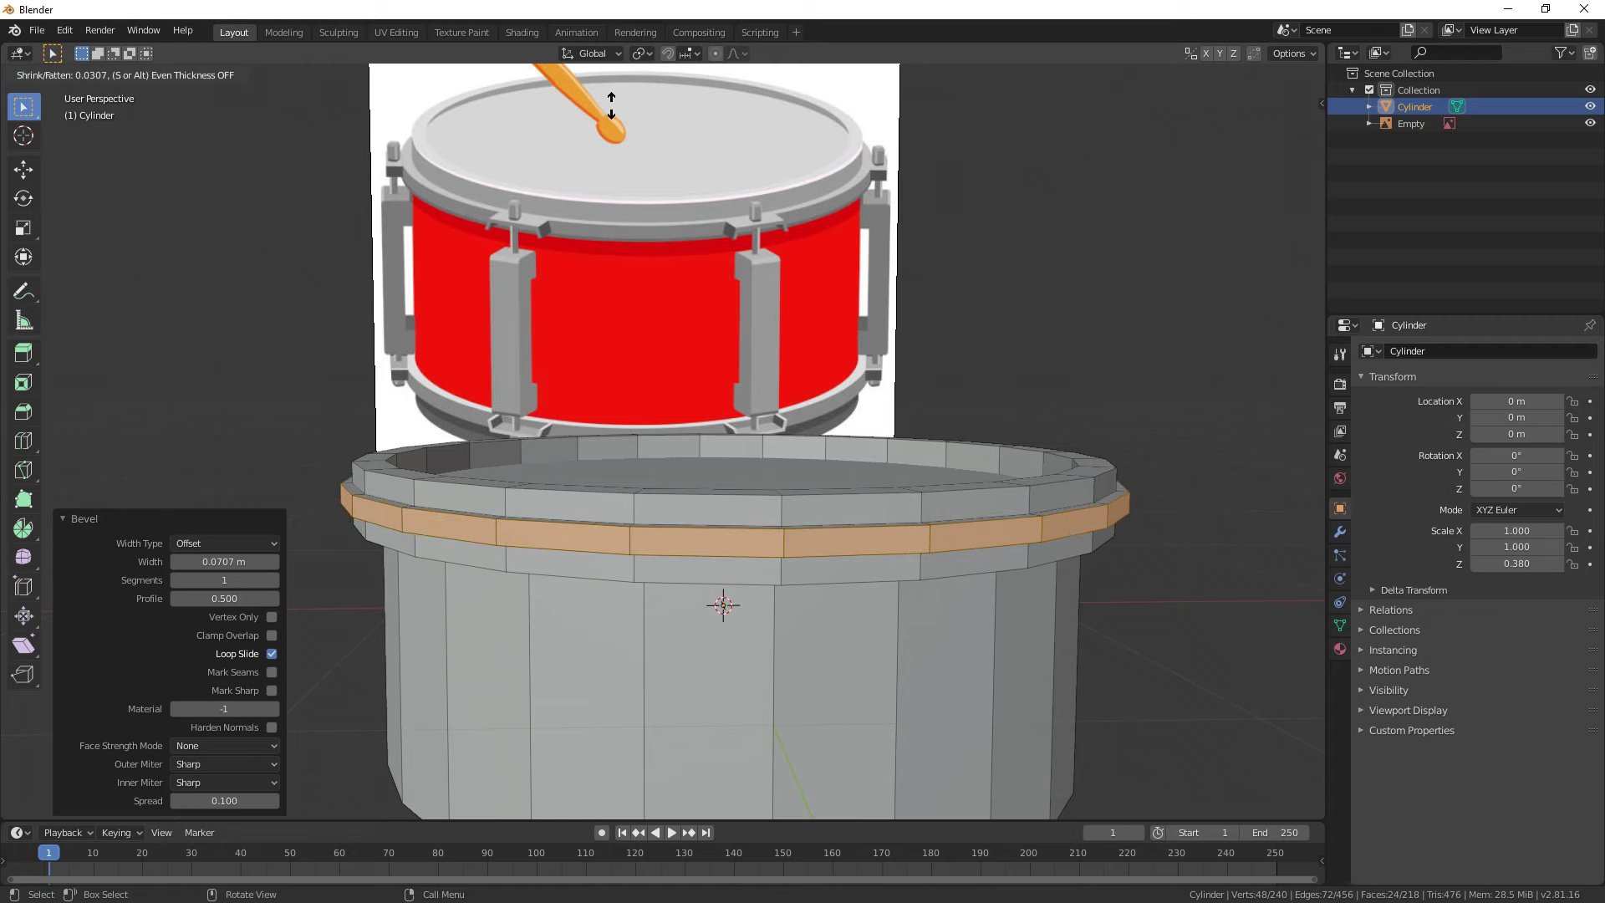
pyautogui.click(611, 113)
# Step: Narrow the protruding band along Z to taper its edges, and inspect the hoop in Object Mode
pyautogui.scroll(1, 611, 113)
pyautogui.press('s')
pyautogui.press('z')
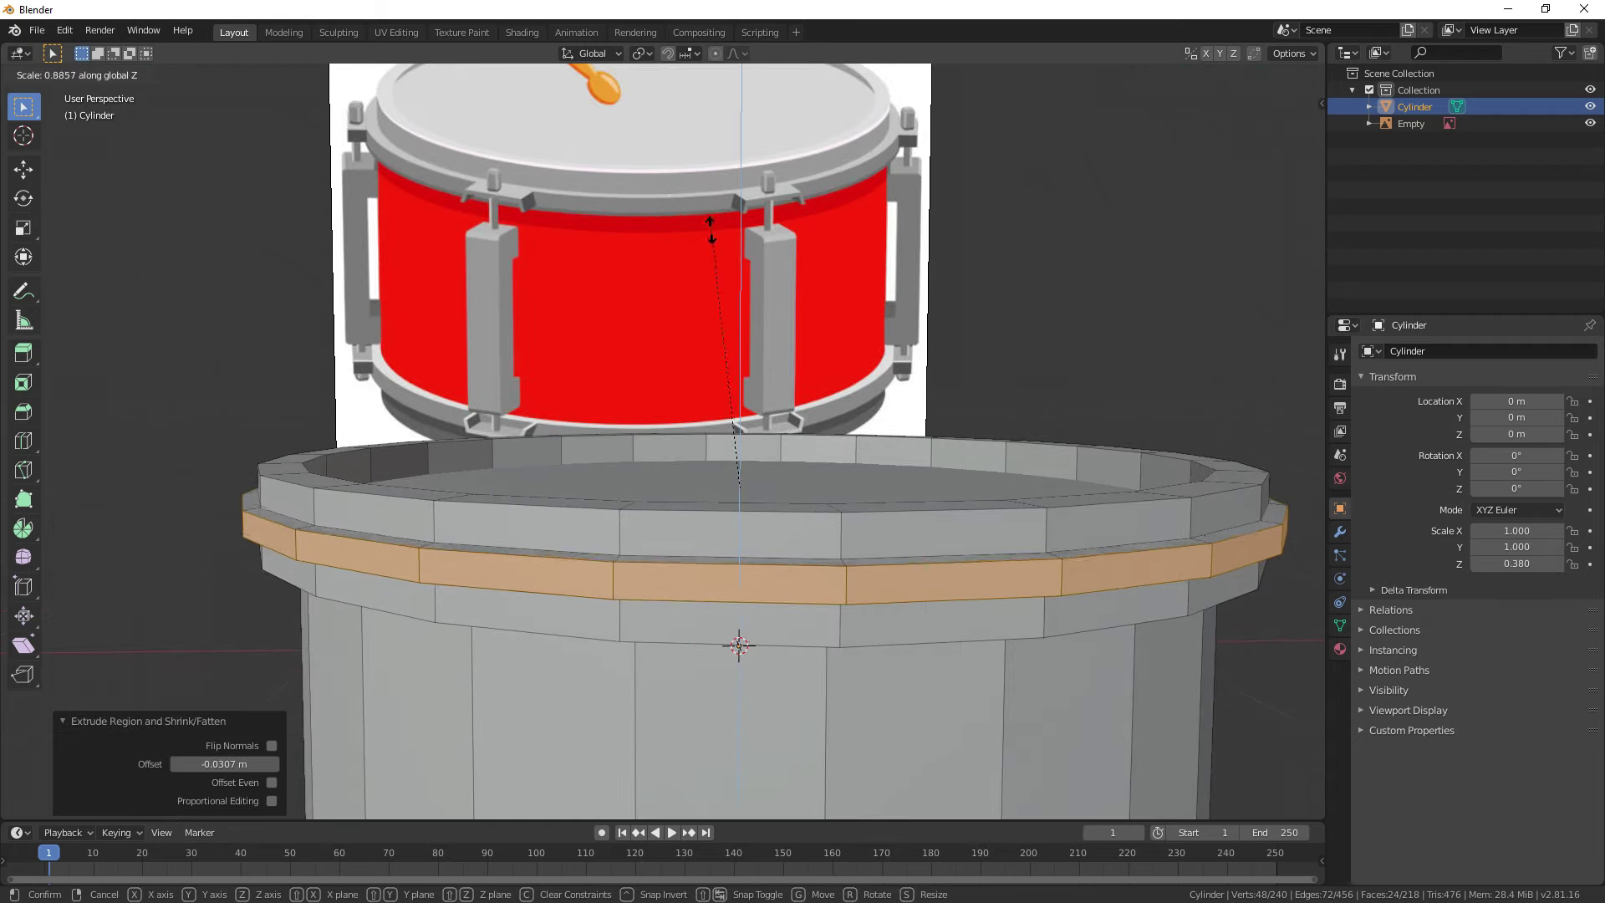
pyautogui.click(714, 380)
pyautogui.scroll(-4, 714, 380)
pyautogui.press('Tab')
pyautogui.click(1031, 462)
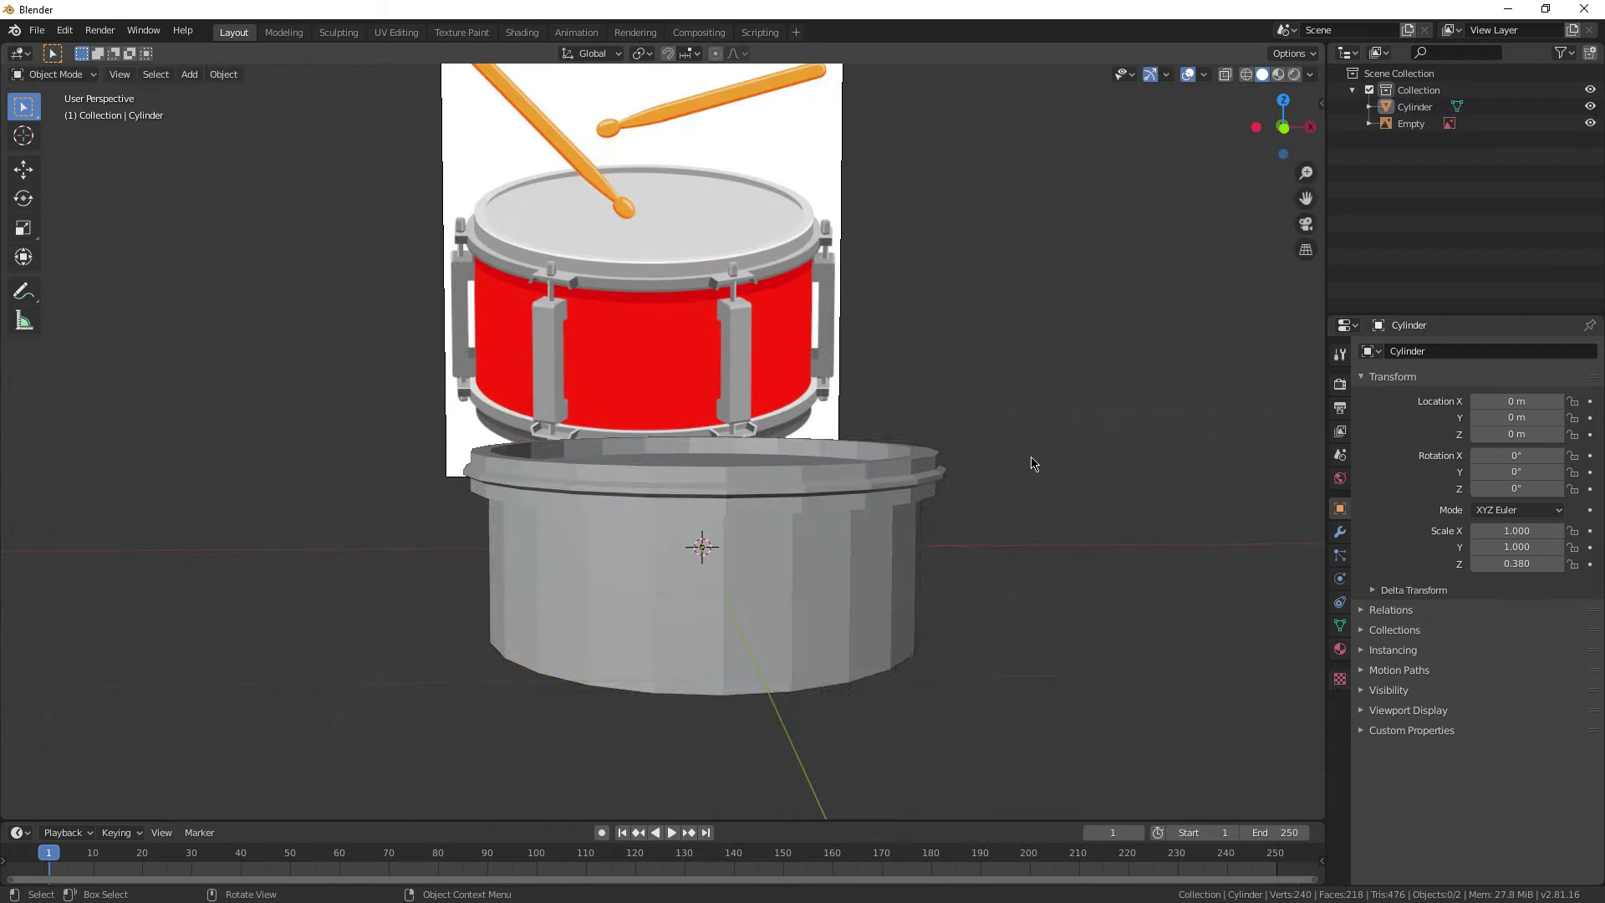
pyautogui.moveTo(1032, 462); pyautogui.dragTo(832, 474, button='middle')
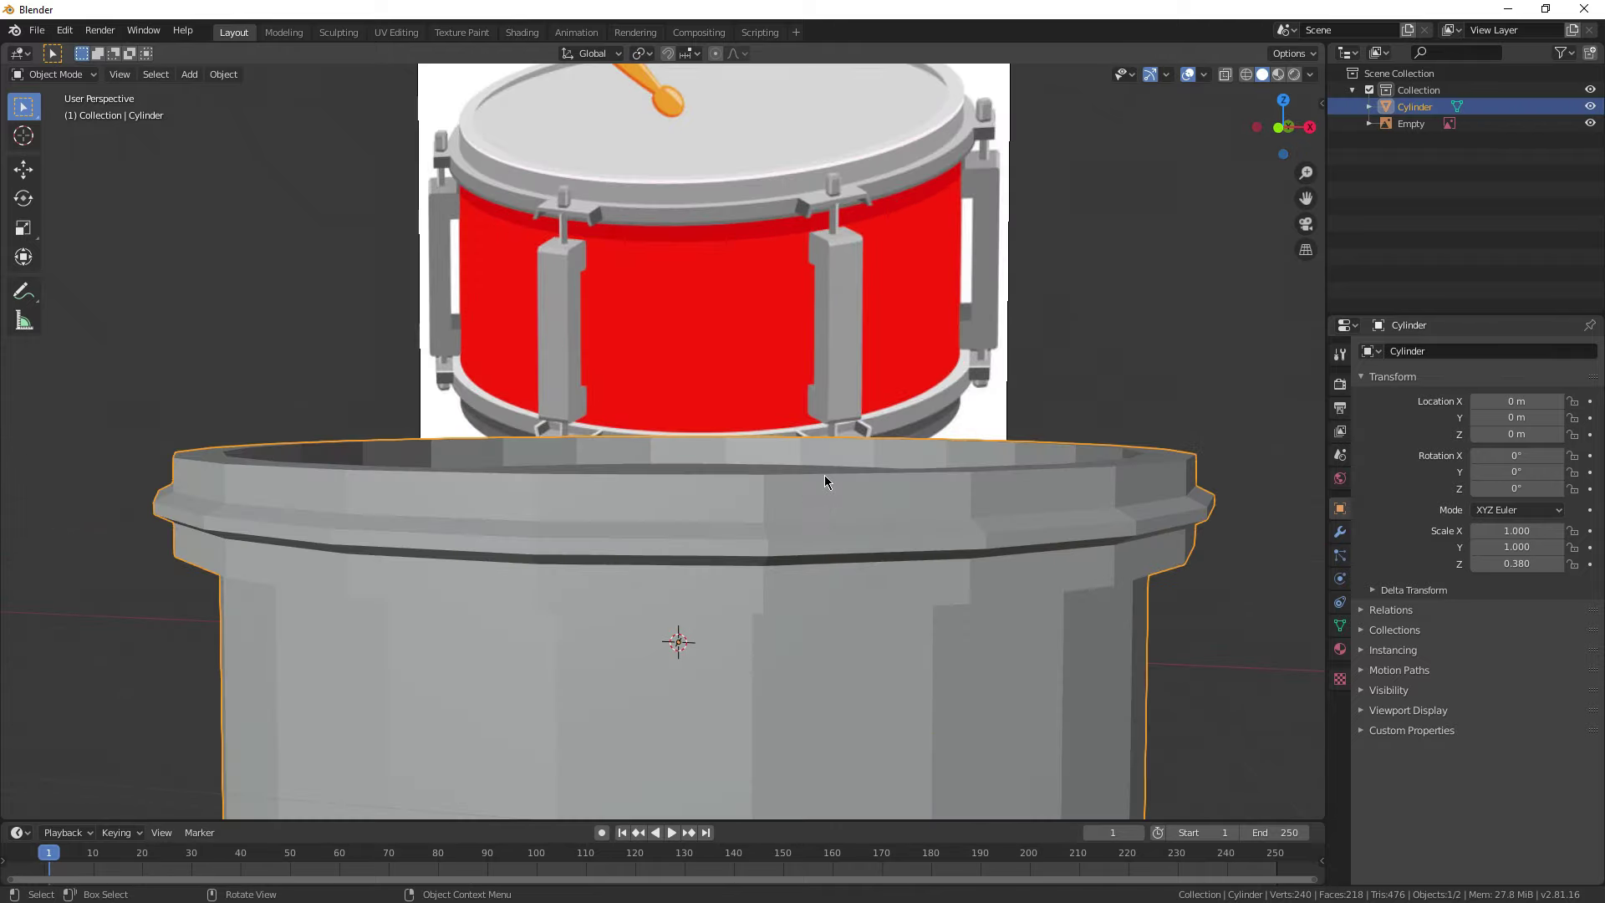
# Step: Lower the hoop's underside, lower outer wall and lower slope face loops by about 0.03 m along Z, and check the shape in Object Mode
pyautogui.press('Tab')
pyautogui.moveTo(824, 477); pyautogui.dragTo(820, 416, button='middle')
pyautogui.keyDown('alt'); pyautogui.click(621, 359); pyautogui.keyUp('alt')
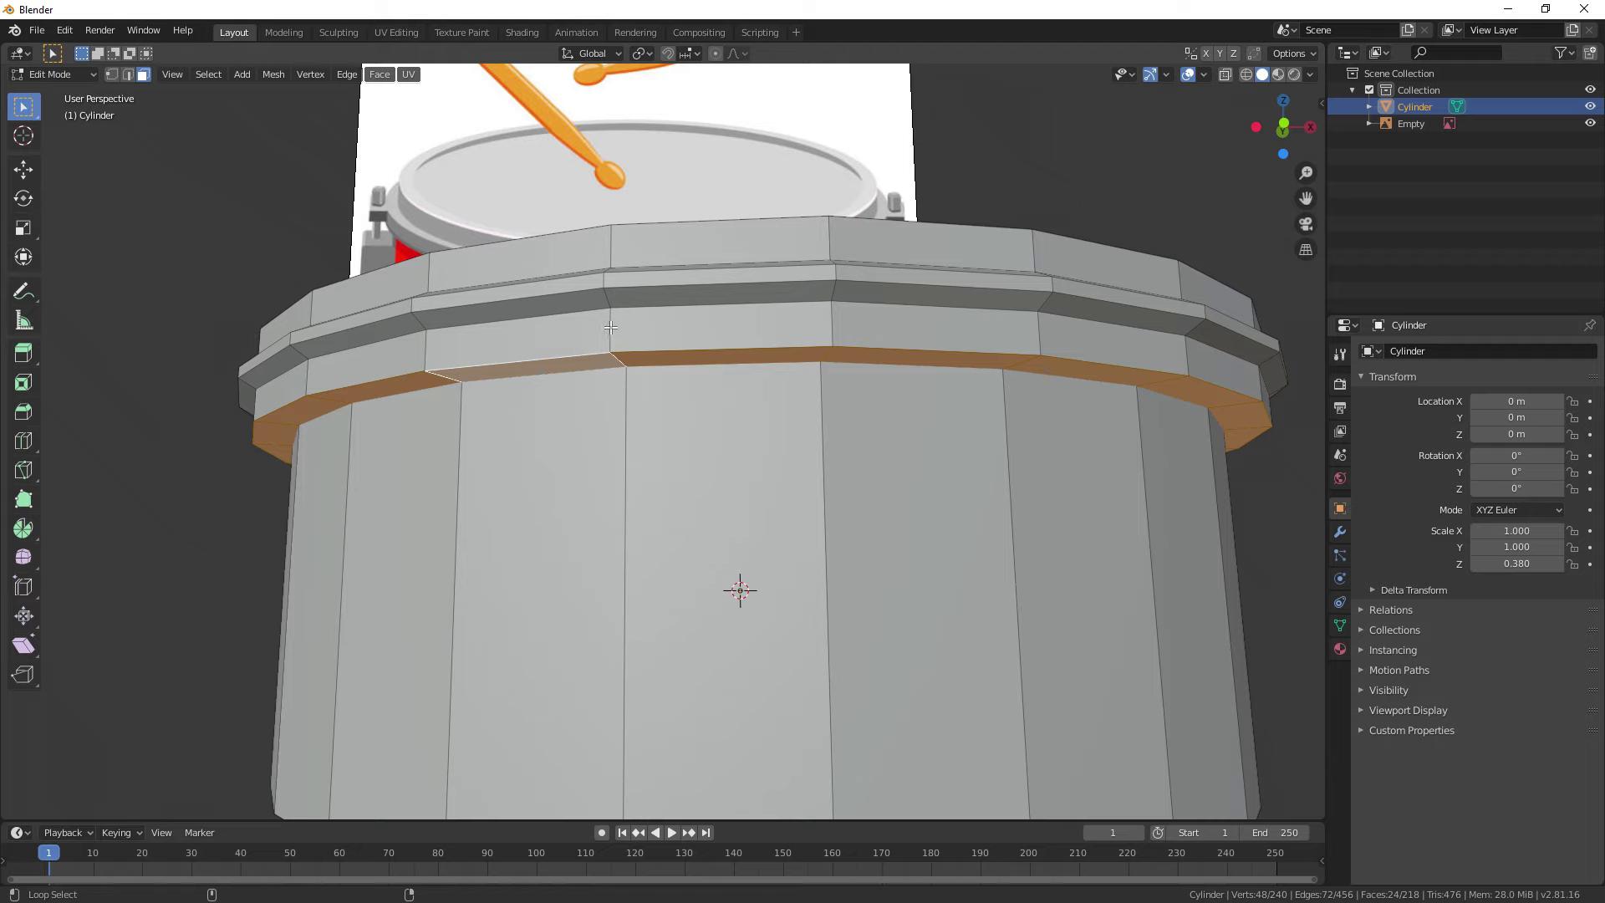
pyautogui.keyDown('alt'); pyautogui.keyDown('shift'); pyautogui.click(610, 326); pyautogui.keyUp('shift'); pyautogui.keyUp('alt')
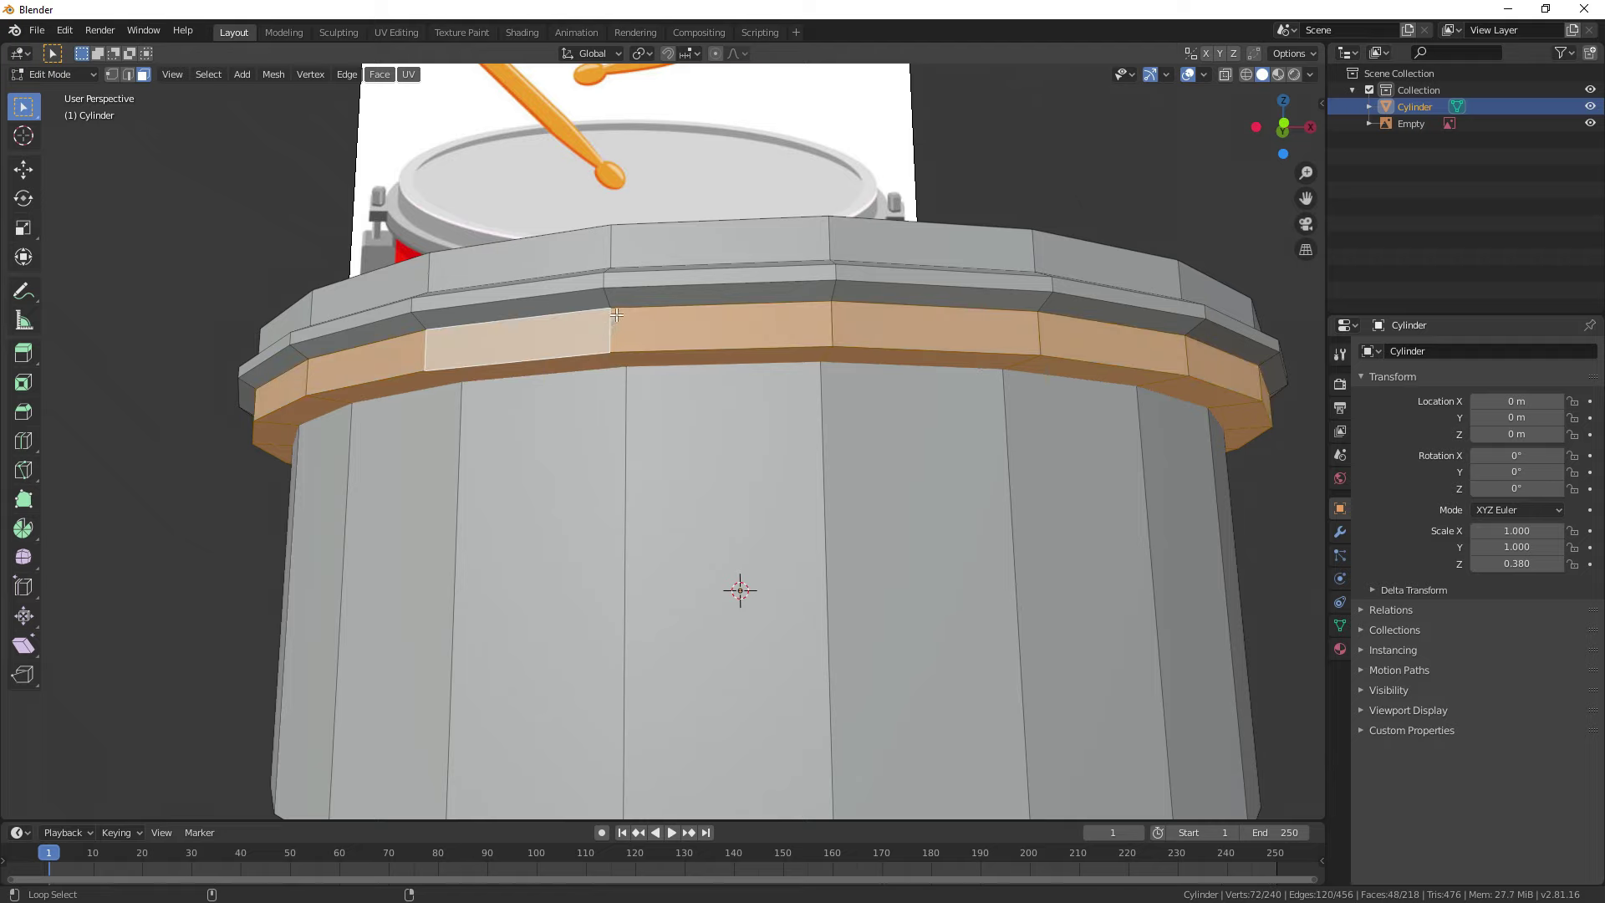
pyautogui.keyDown('alt'); pyautogui.keyDown('shift'); pyautogui.click(607, 299); pyautogui.keyUp('shift'); pyautogui.keyUp('alt')
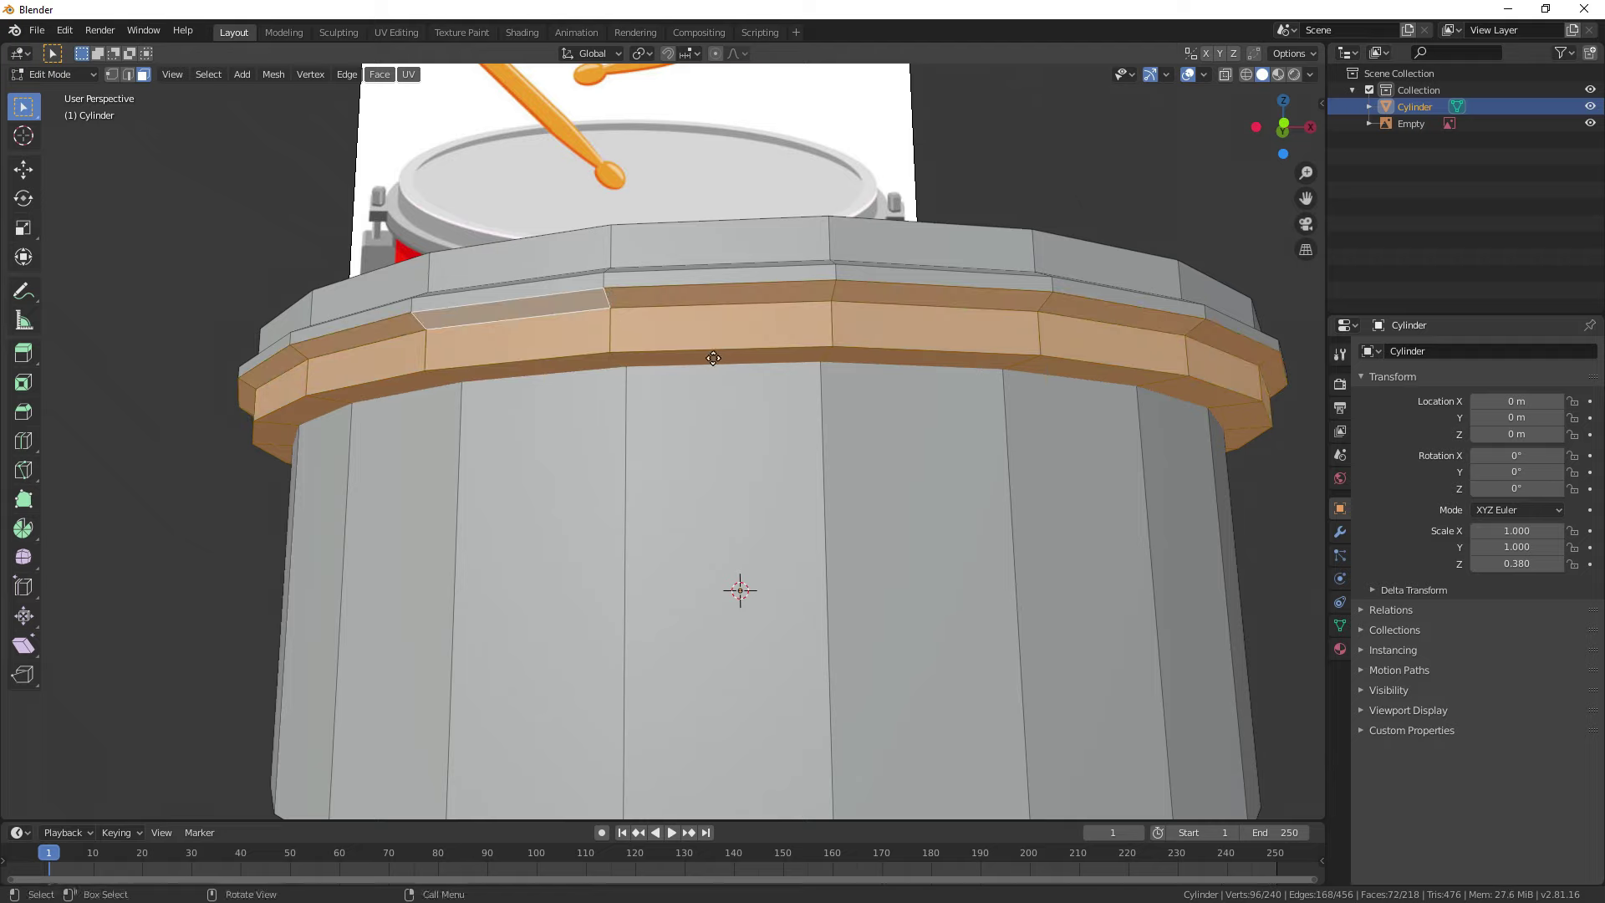
pyautogui.press('g')
pyautogui.press('z')
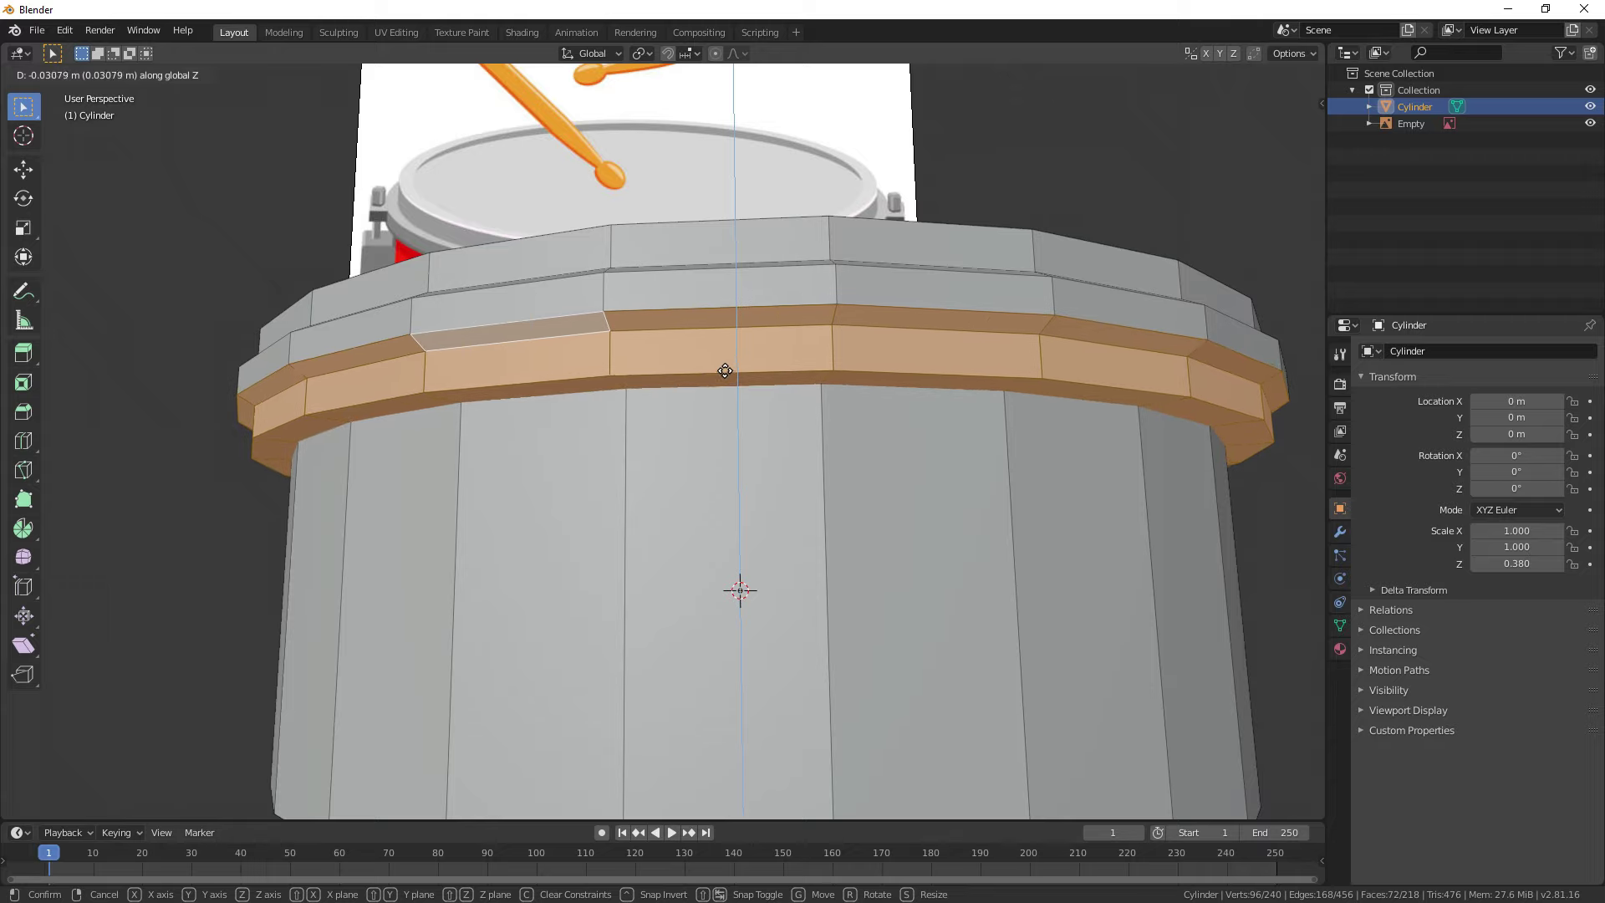
pyautogui.click(727, 369)
pyautogui.scroll(-3, 727, 369)
pyautogui.press('Tab')
pyautogui.moveTo(1017, 443); pyautogui.dragTo(935, 491, button='middle')
pyautogui.scroll(-1, 998, 461)
pyautogui.scroll(3, 544, 577)
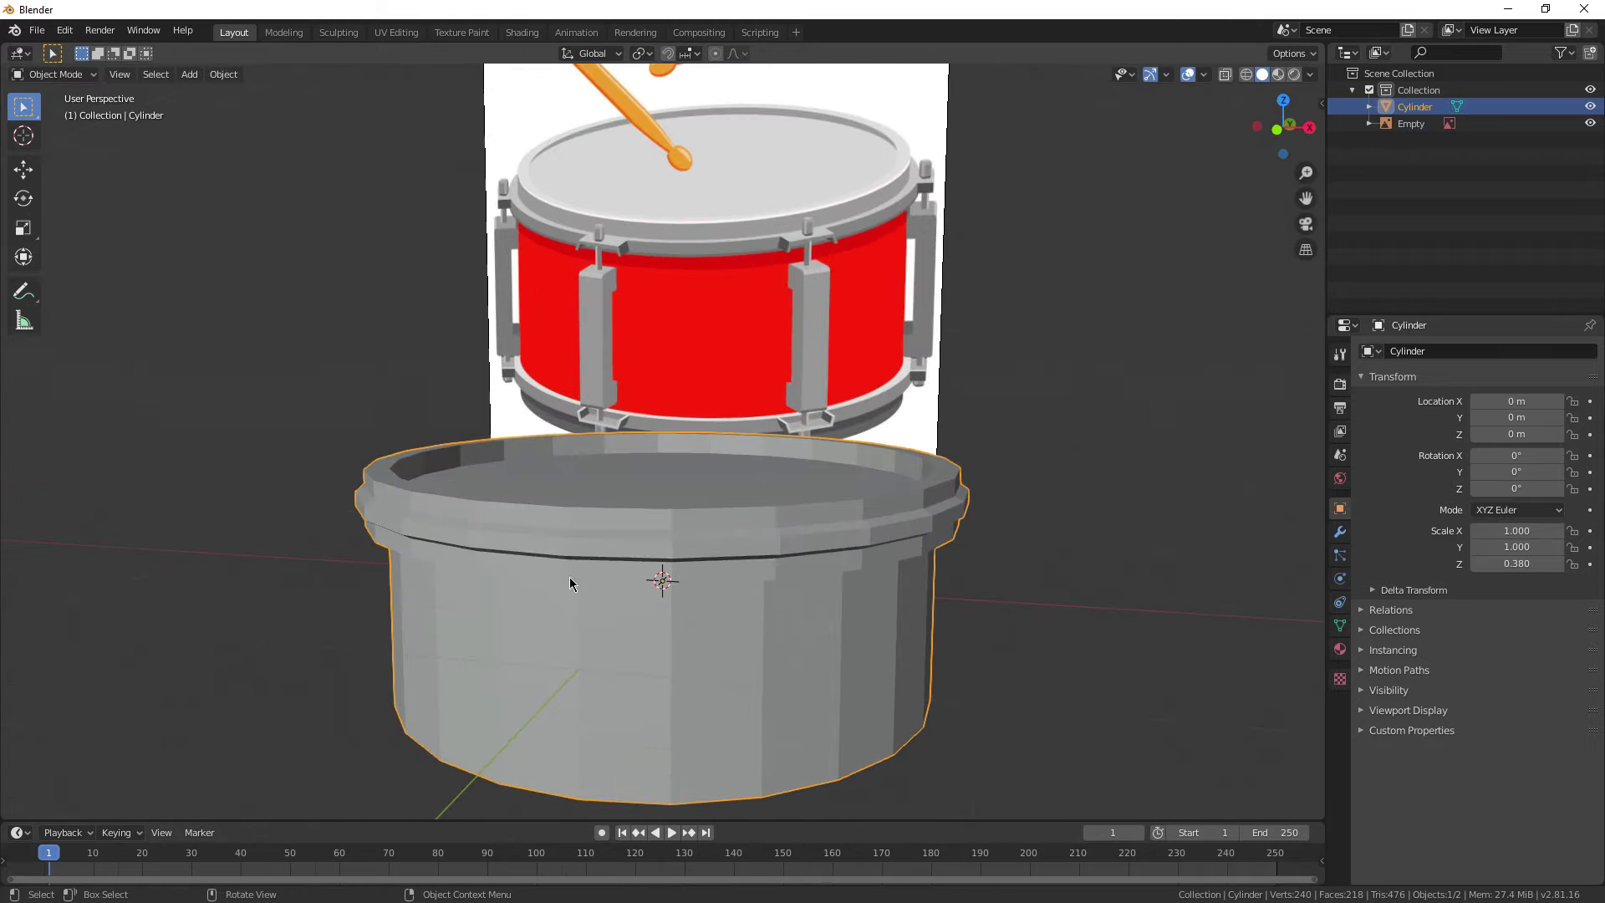
# Step: Extend the face selection loop by loop until the entire upper hoop is selected, including its outer, top and inner walls
pyautogui.press('Tab')
pyautogui.moveTo(495, 548); pyautogui.dragTo(547, 523, button='middle')
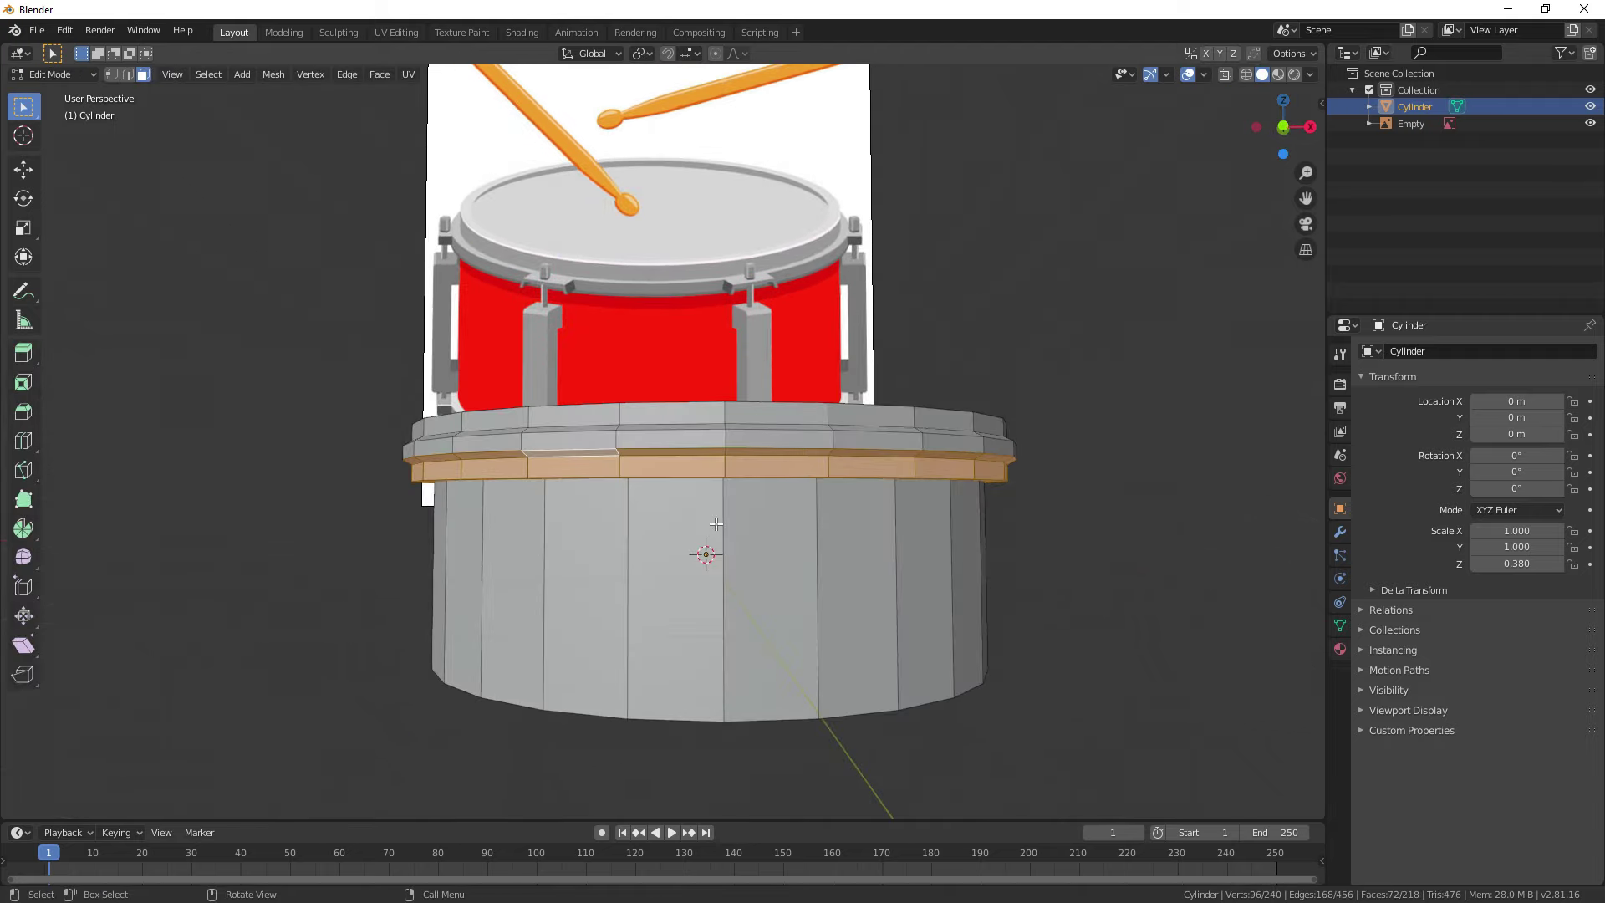
pyautogui.scroll(2, 716, 524)
pyautogui.moveTo(717, 524); pyautogui.dragTo(730, 488, button='middle')
pyautogui.scroll(1, 730, 487)
pyautogui.keyDown('alt'); pyautogui.keyDown('shift'); pyautogui.click(562, 487); pyautogui.keyUp('shift'); pyautogui.keyUp('alt')
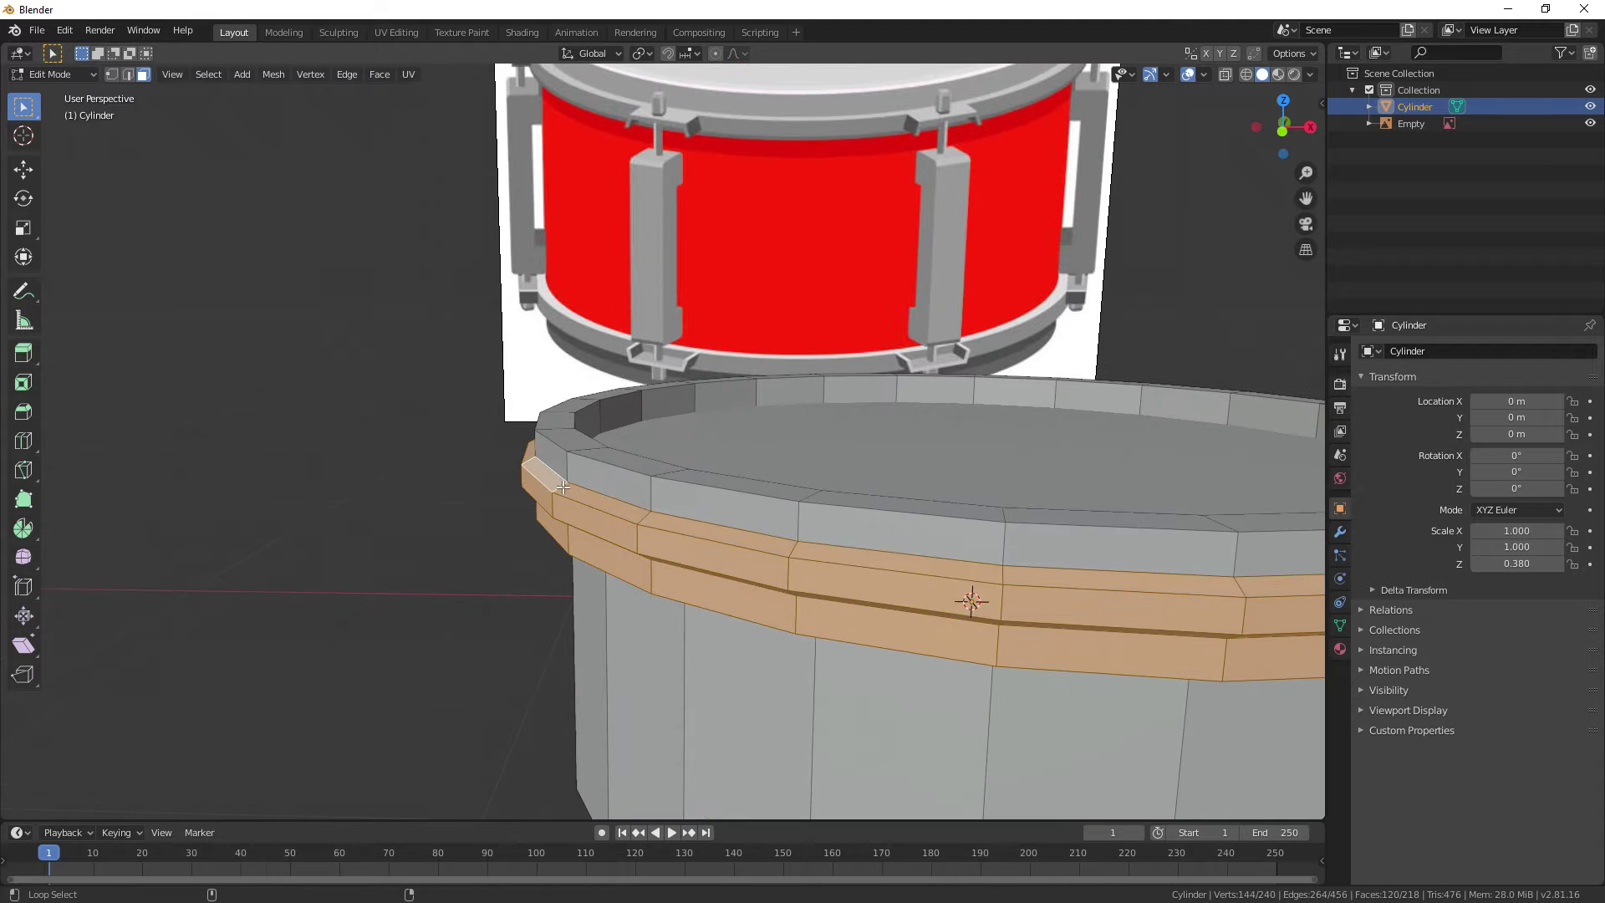
pyautogui.keyDown('alt'); pyautogui.keyDown('shift'); pyautogui.click(584, 450); pyautogui.keyUp('shift'); pyautogui.keyUp('alt')
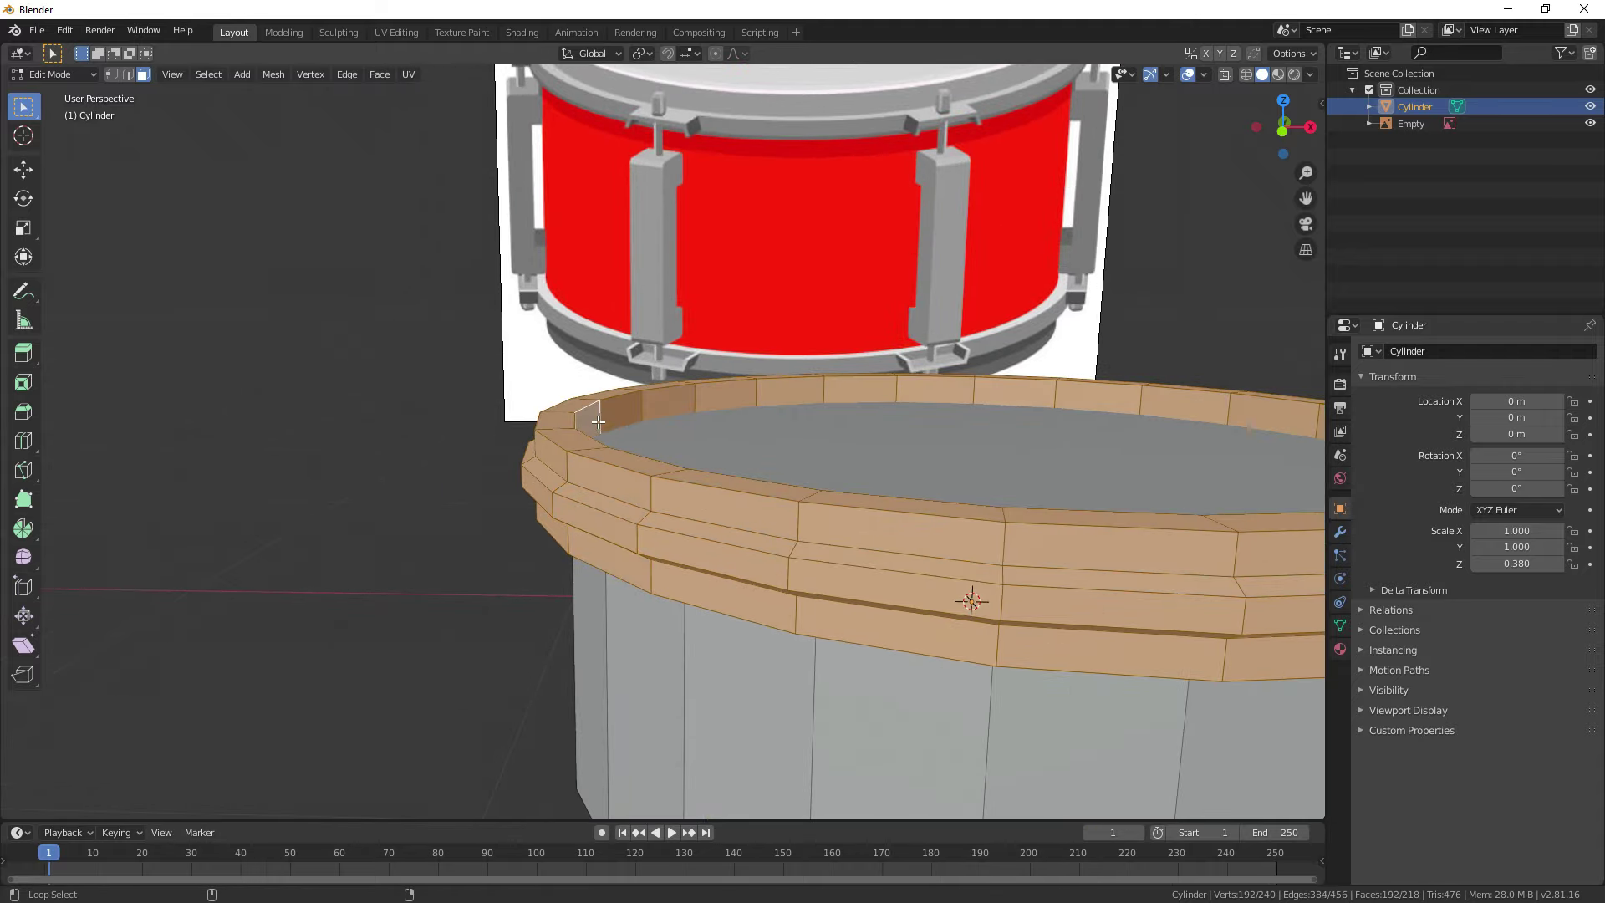
pyautogui.moveTo(585, 428); pyautogui.dragTo(537, 469, button='middle')
pyautogui.scroll(-3, 1177, 167)
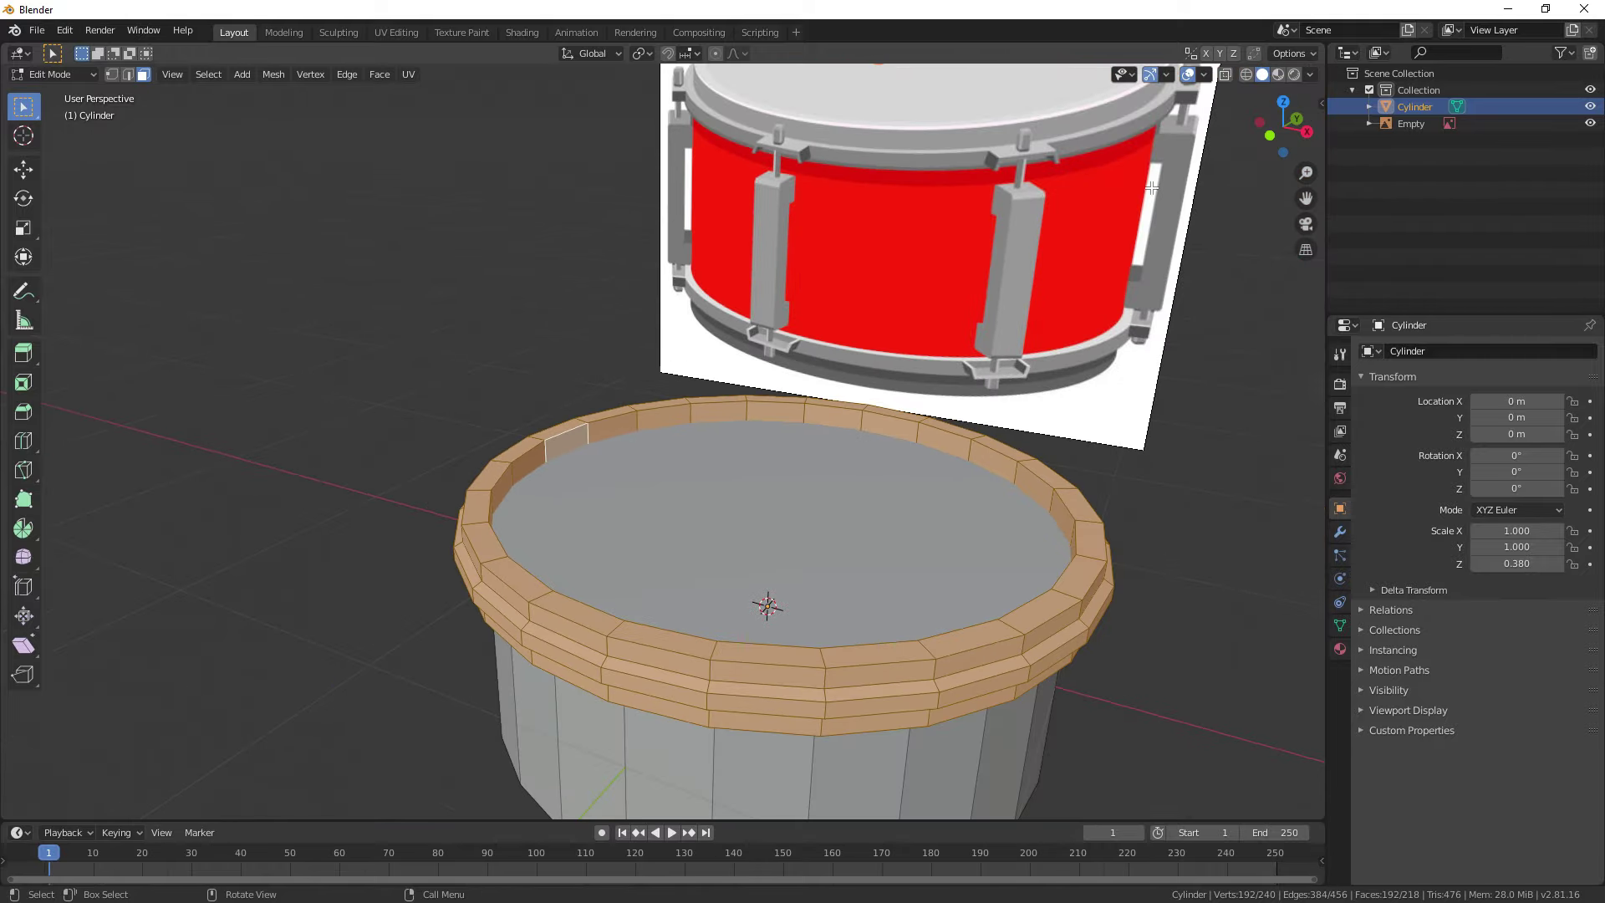
# Step: Check the hoop selection in wireframe shading by moving it off the body, undo the move and restore solid shading
pyautogui.click(1248, 80)
pyautogui.scroll(1, 652, 447)
pyautogui.moveTo(646, 450); pyautogui.dragTo(620, 401, button='middle')
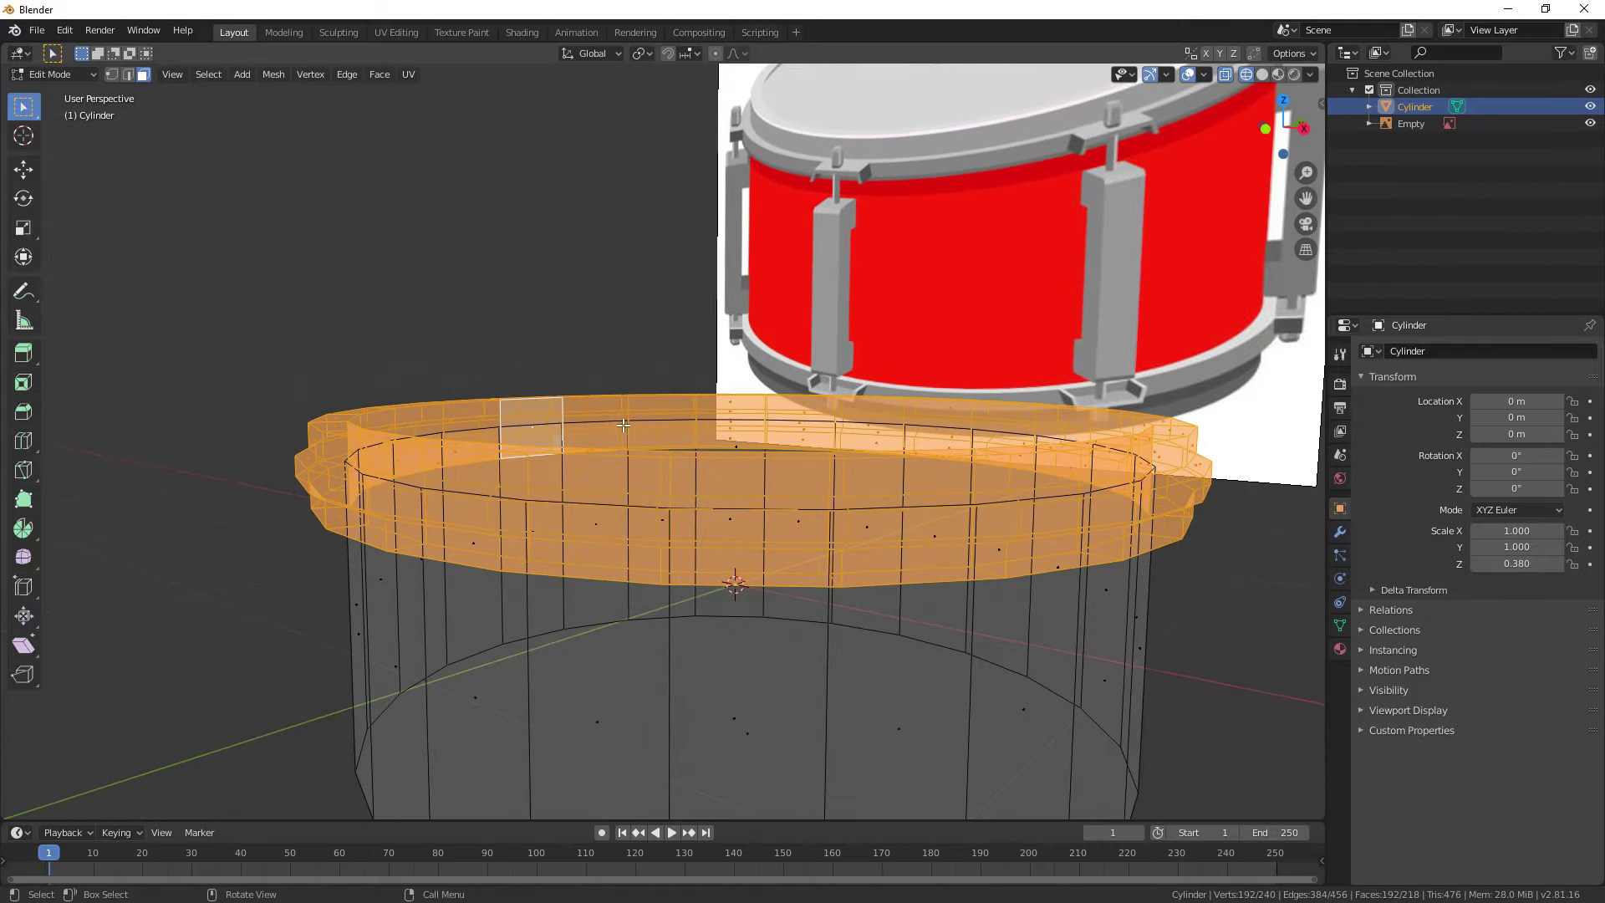
pyautogui.press('g')
pyautogui.click(493, 318)
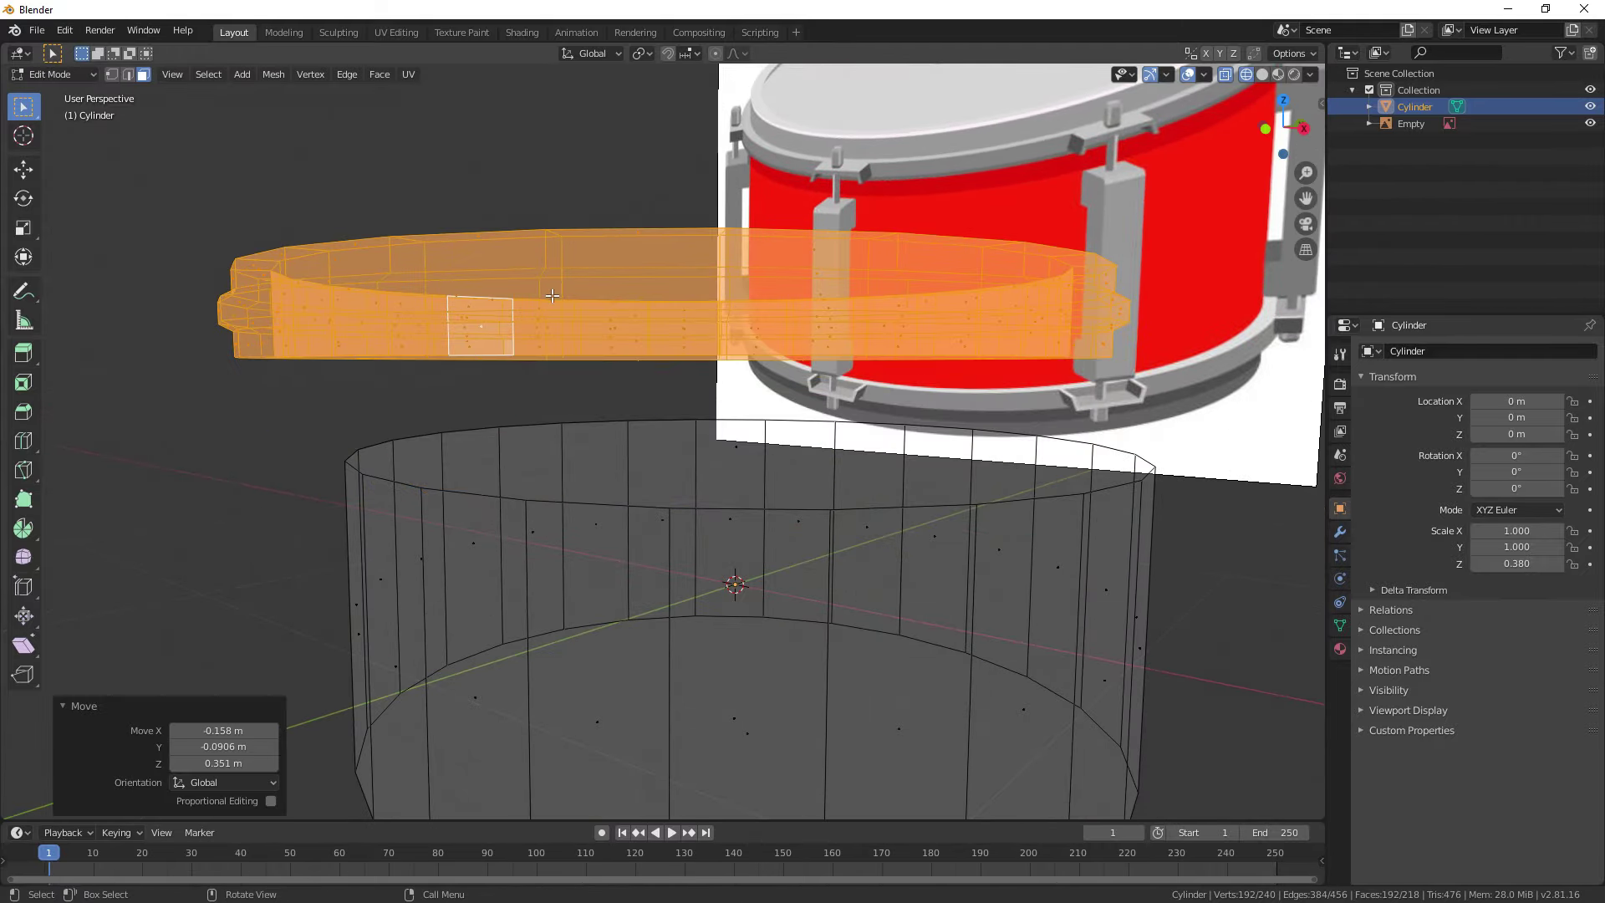
pyautogui.moveTo(493, 318); pyautogui.dragTo(640, 385, button='middle')
pyautogui.hotkey('ctrl', 'z')
pyautogui.moveTo(869, 368); pyautogui.dragTo(950, 352, button='middle')
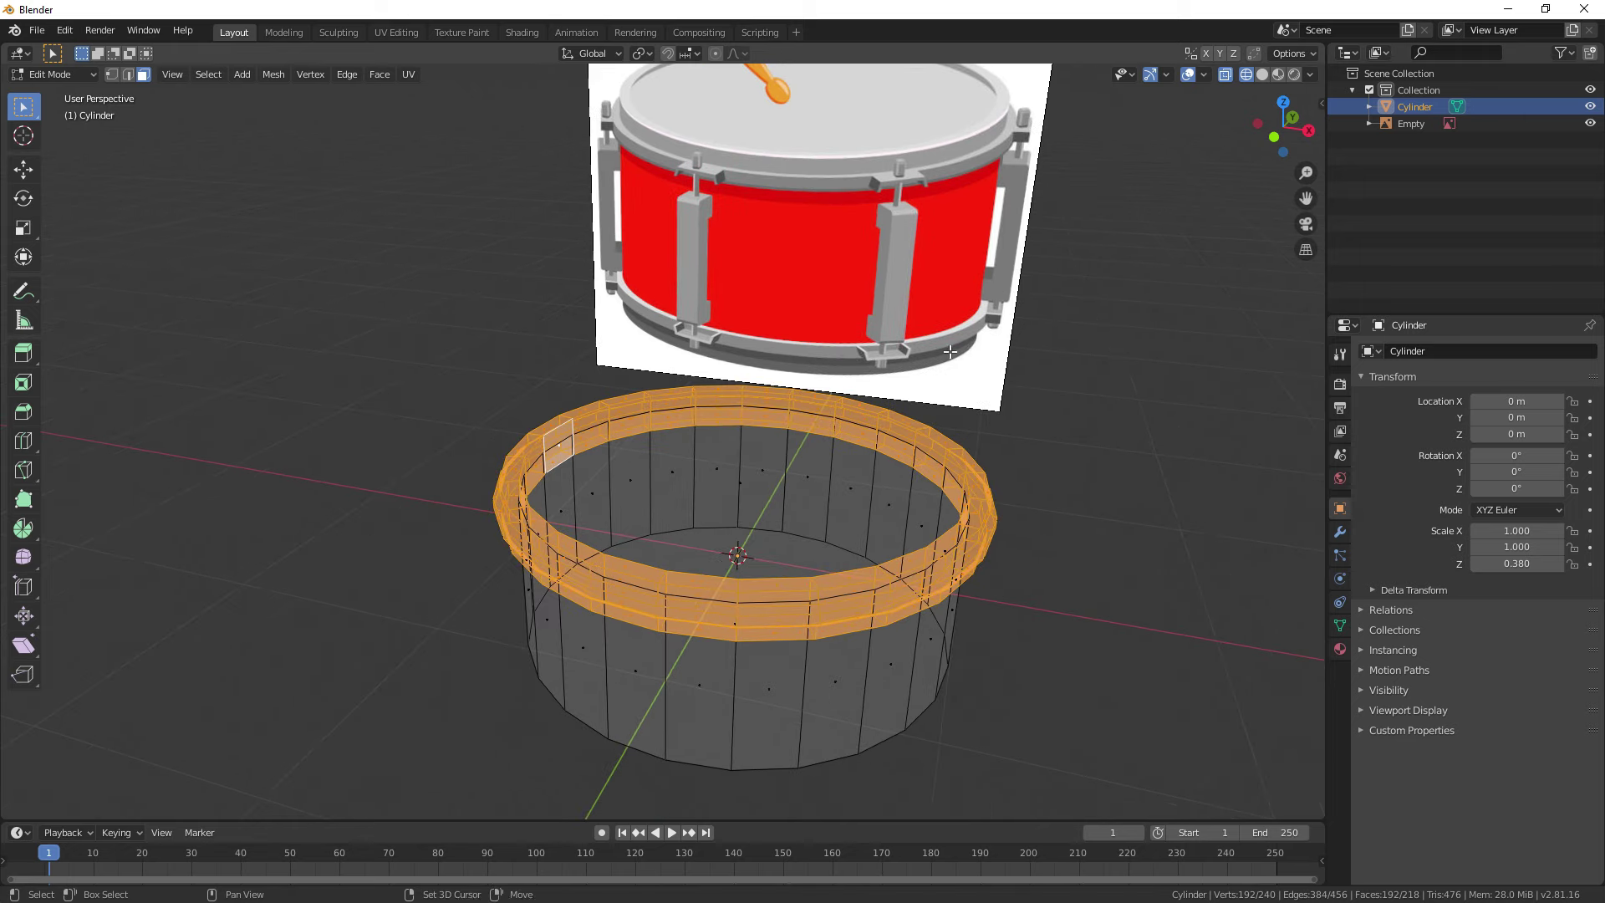
pyautogui.click(1262, 74)
# Step: Separate the selected hoop faces into their own object and select that hoop in Object Mode
pyautogui.moveTo(921, 417); pyautogui.dragTo(861, 544, button='middle')
pyautogui.rightClick(861, 545)
pyautogui.moveTo(823, 807)
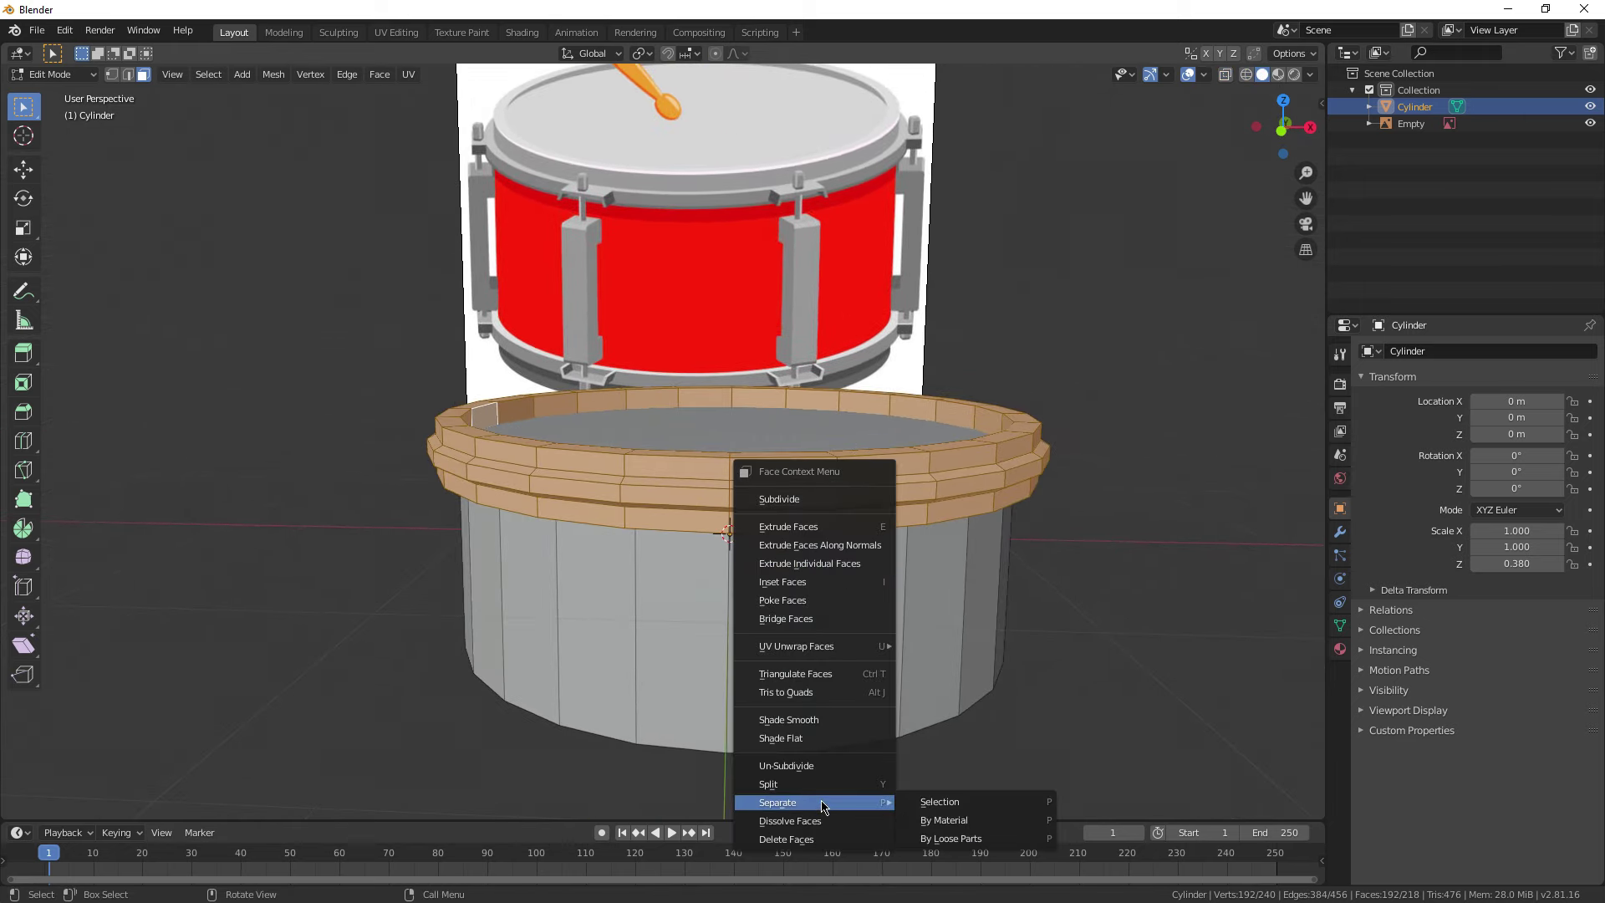
pyautogui.click(950, 801)
pyautogui.press('Tab')
pyautogui.click(1073, 685)
pyautogui.click(886, 499)
# Step: Try moving the separated hoop away from the body, undoing each move, and view it from the front
pyautogui.scroll(-3, 716, 563)
pyautogui.press('g')
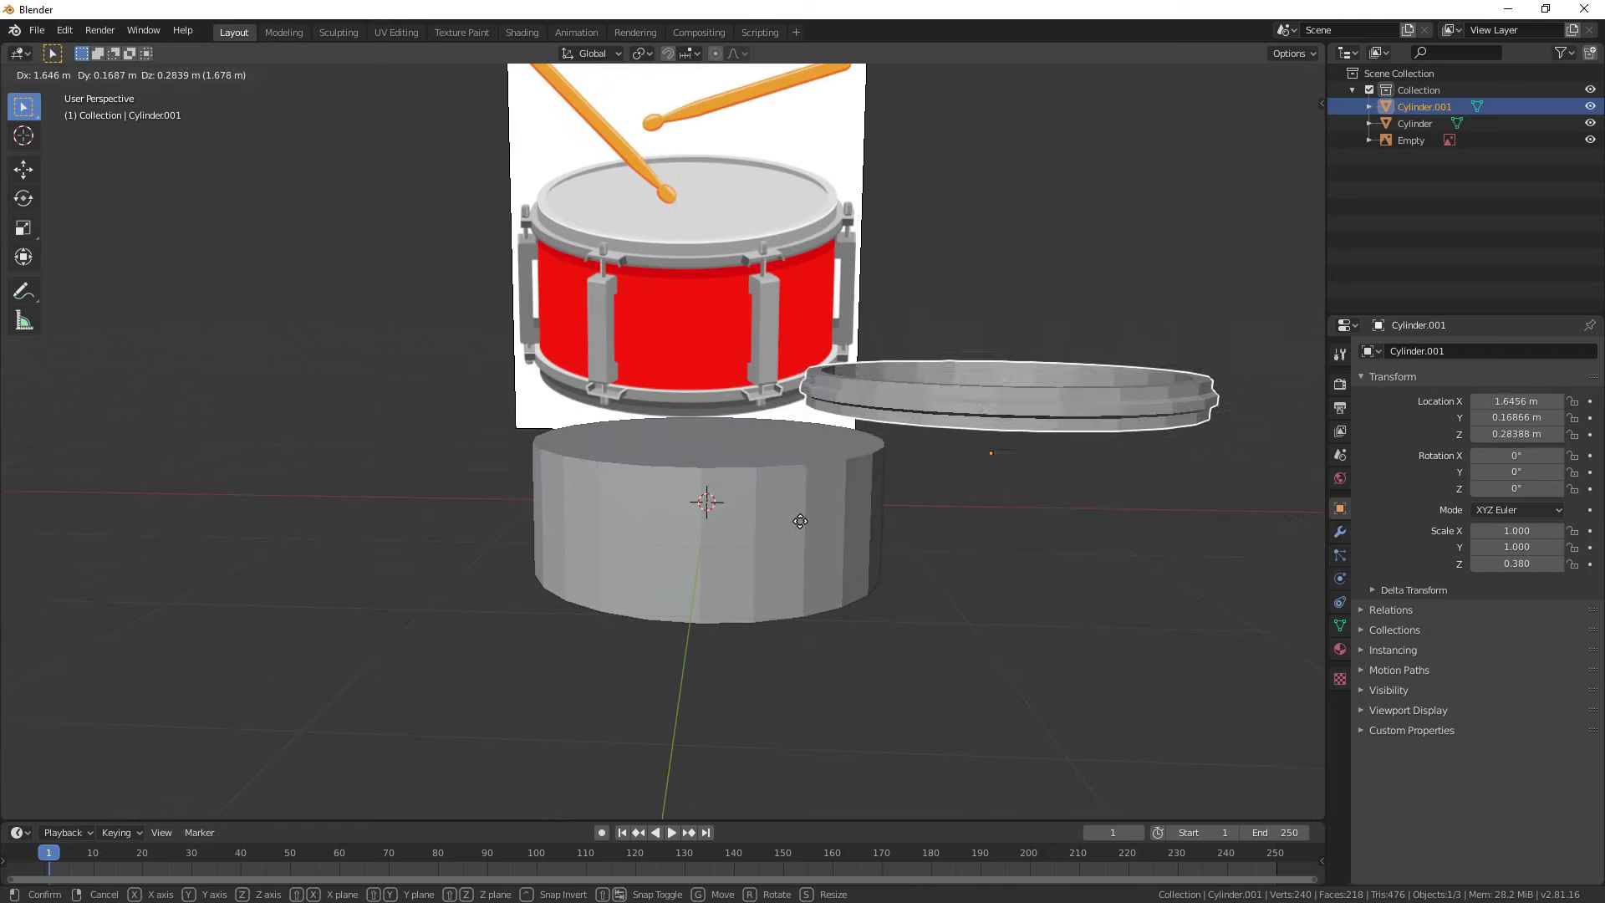
pyautogui.click(804, 522)
pyautogui.hotkey('ctrl', 'z')
pyautogui.scroll(1, 823, 531)
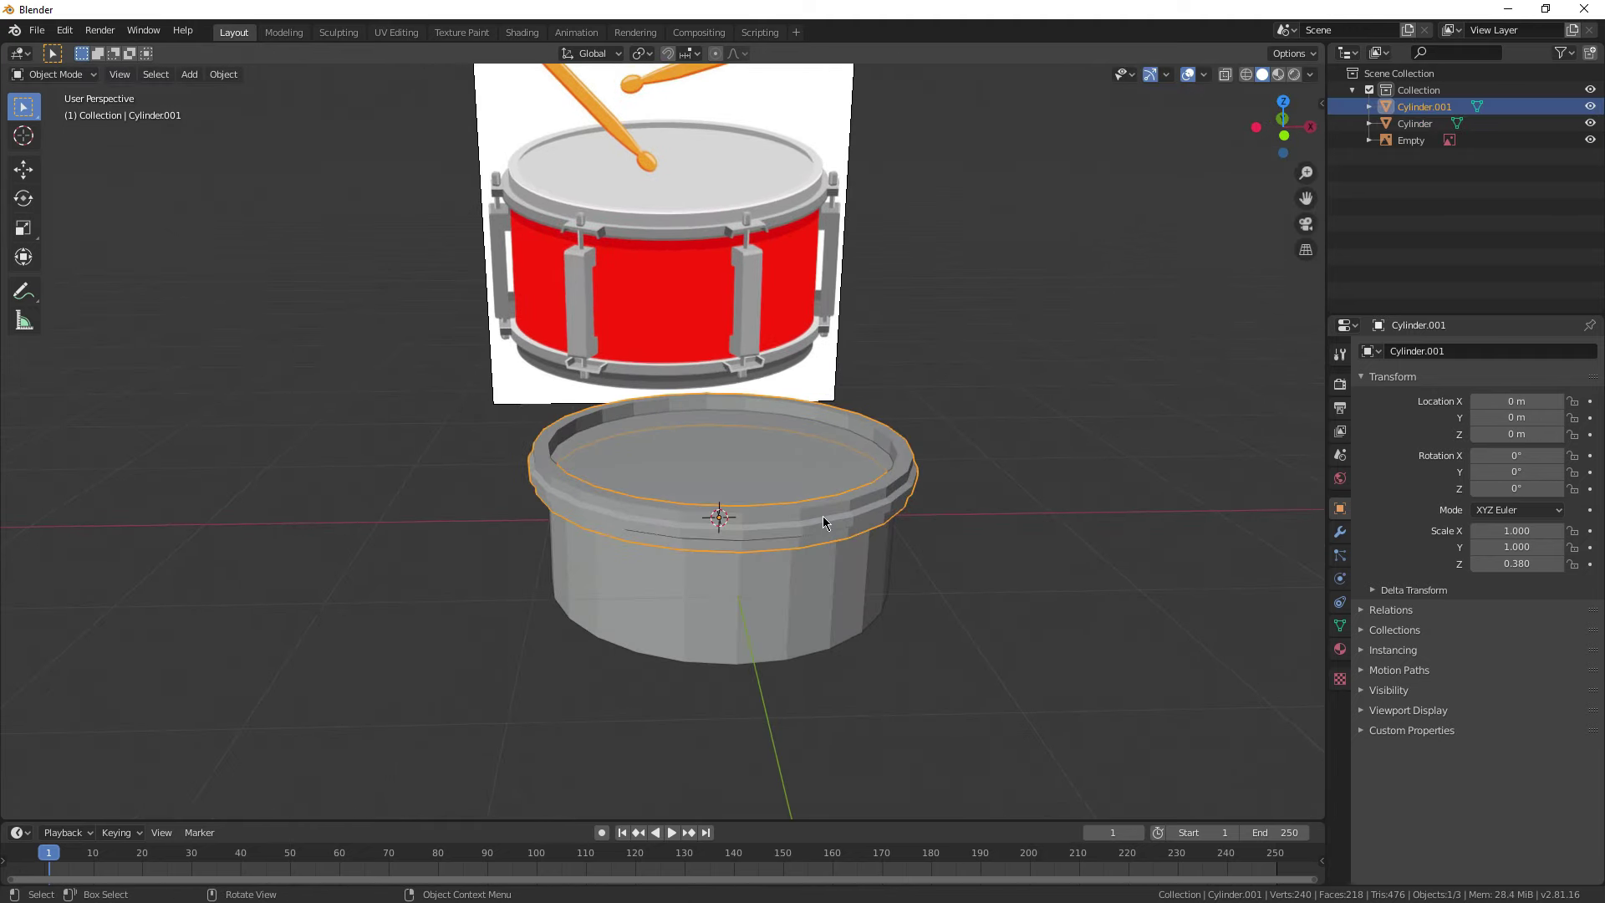
pyautogui.press('KP_1')
pyautogui.scroll(3, 802, 543)
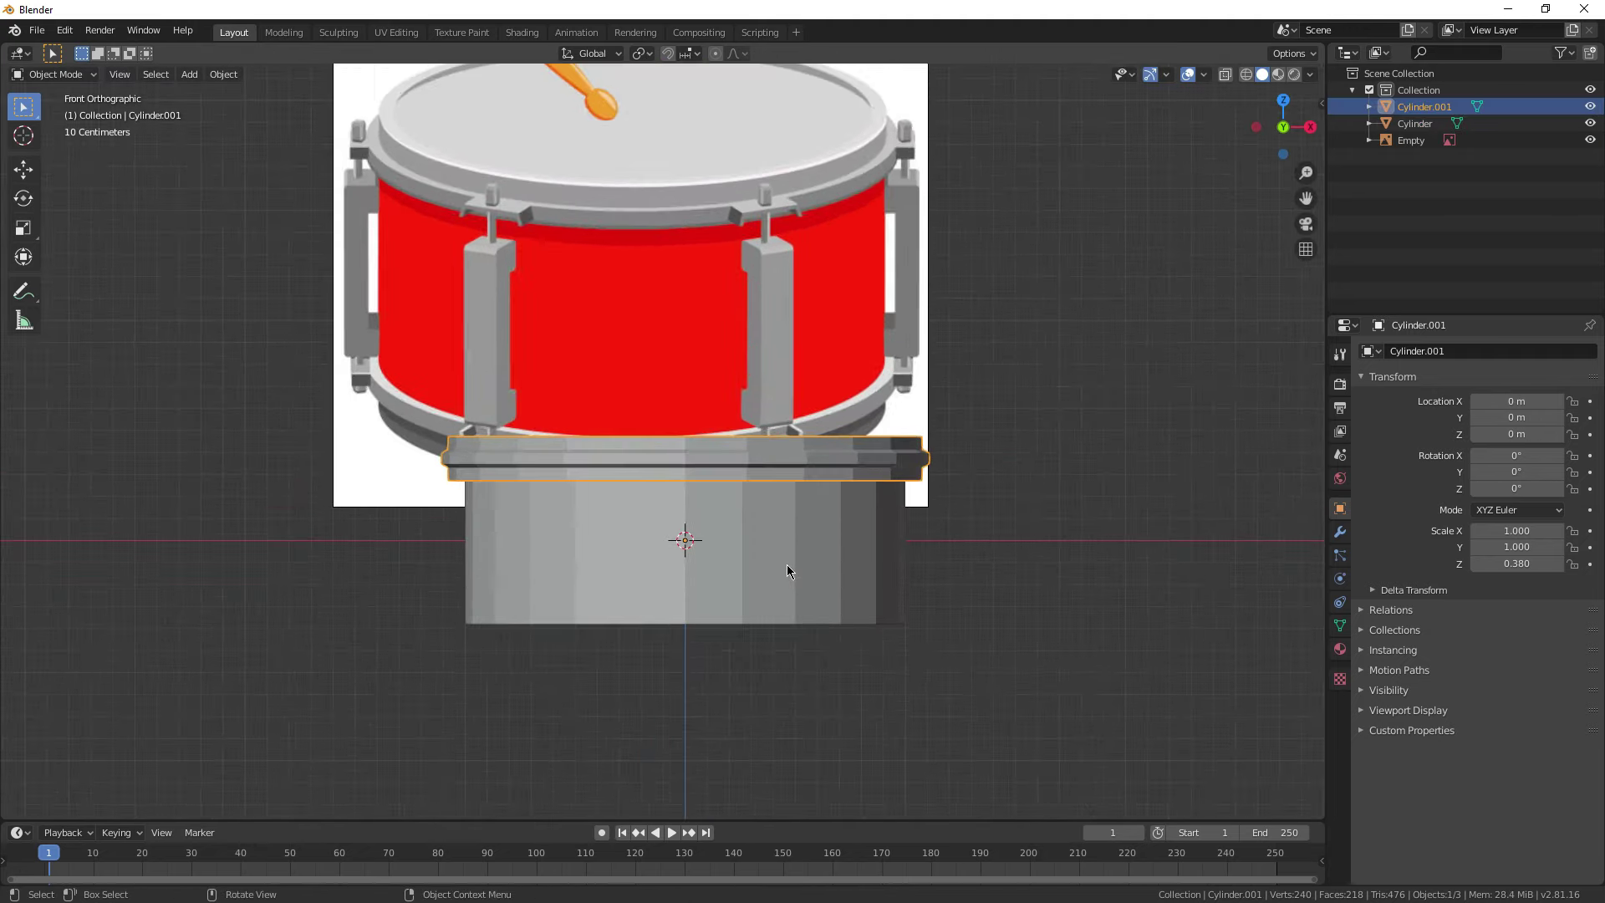
pyautogui.press('g')
pyautogui.click(732, 605)
pyautogui.hotkey('ctrl', 'z')
# Step: Apply all transforms to the separated hoop object
pyautogui.moveTo(490, 553); pyautogui.dragTo(866, 644, button='middle')
pyautogui.press('KP_1')
pyautogui.scroll(1, 869, 642)
pyautogui.scroll(1, 731, 569)
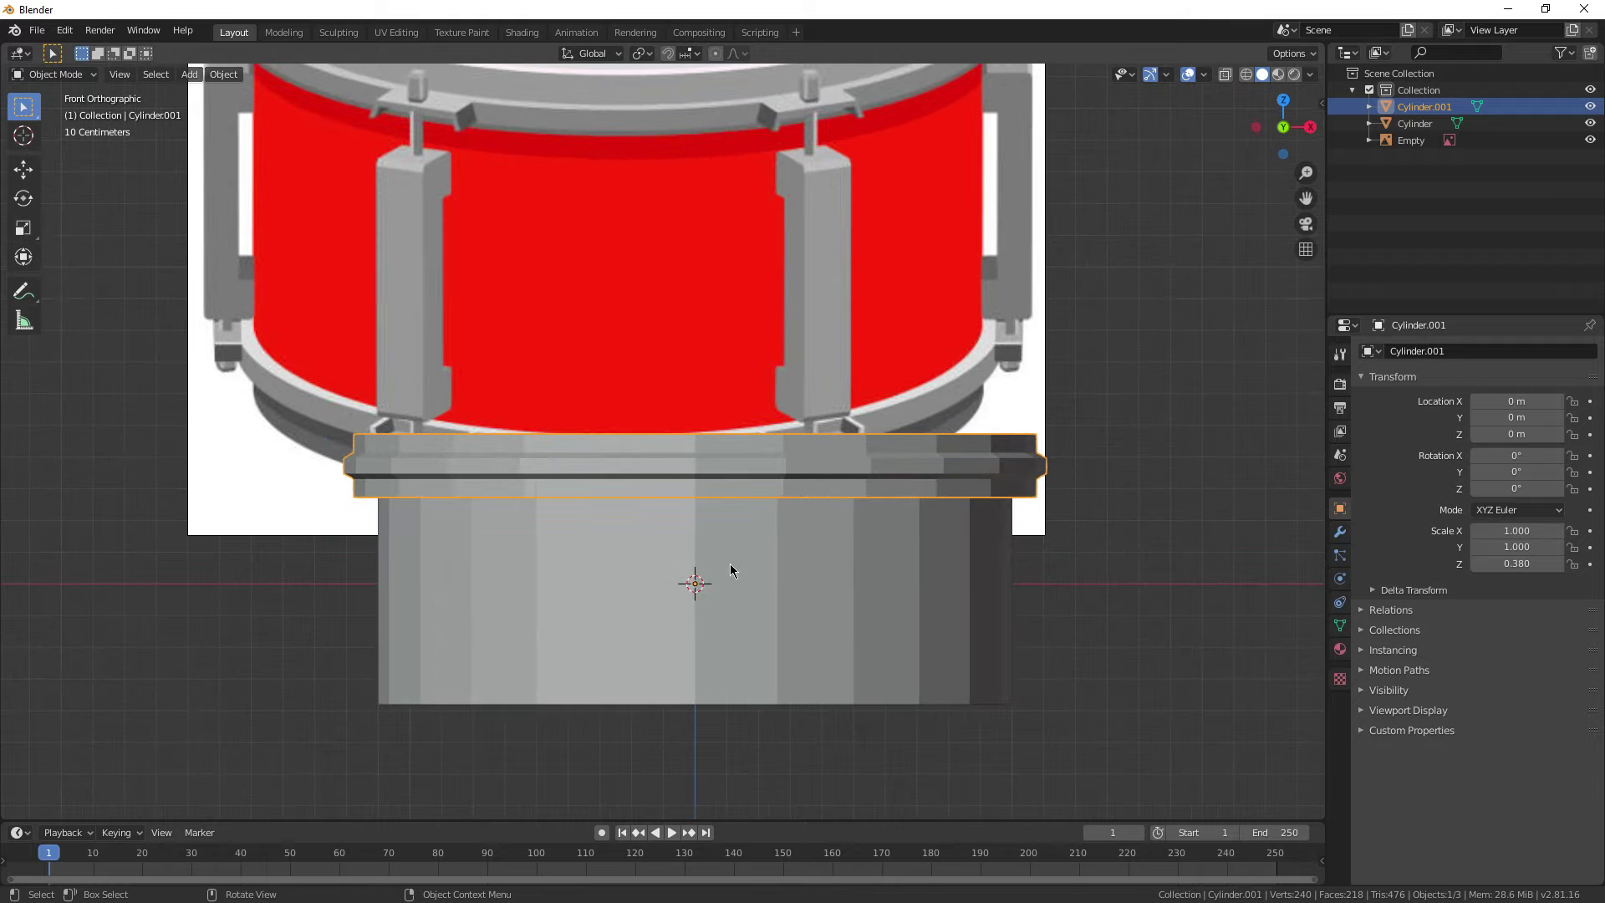
pyautogui.moveTo(696, 589)
pyautogui.mouseDown(button='middle')
pyautogui.moveTo(753, 655)
pyautogui.moveTo(780, 630)
pyautogui.moveTo(705, 610)
pyautogui.mouseUp(button='middle')
pyautogui.press('KP_1')
pyautogui.scroll(-2, 702, 607)
pyautogui.keyDown('shift'); pyautogui.moveTo(817, 530); pyautogui.dragTo(803, 526, button='middle'); pyautogui.keyUp('shift')
pyautogui.scroll(1, 871, 567)
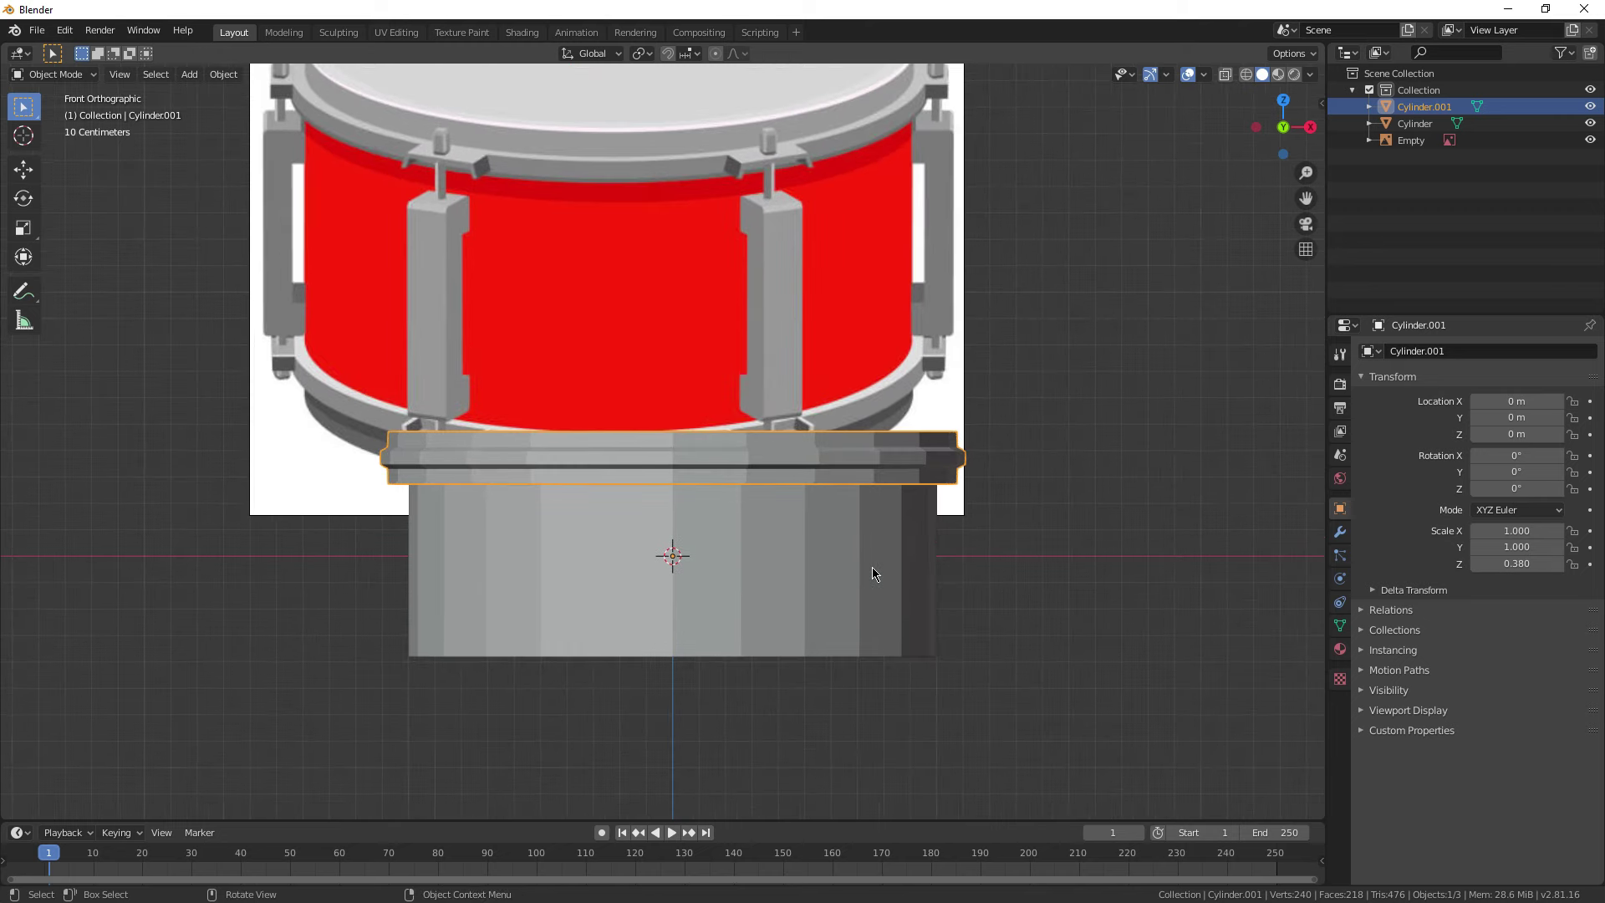
pyautogui.hotkey('ctrl', 'a')
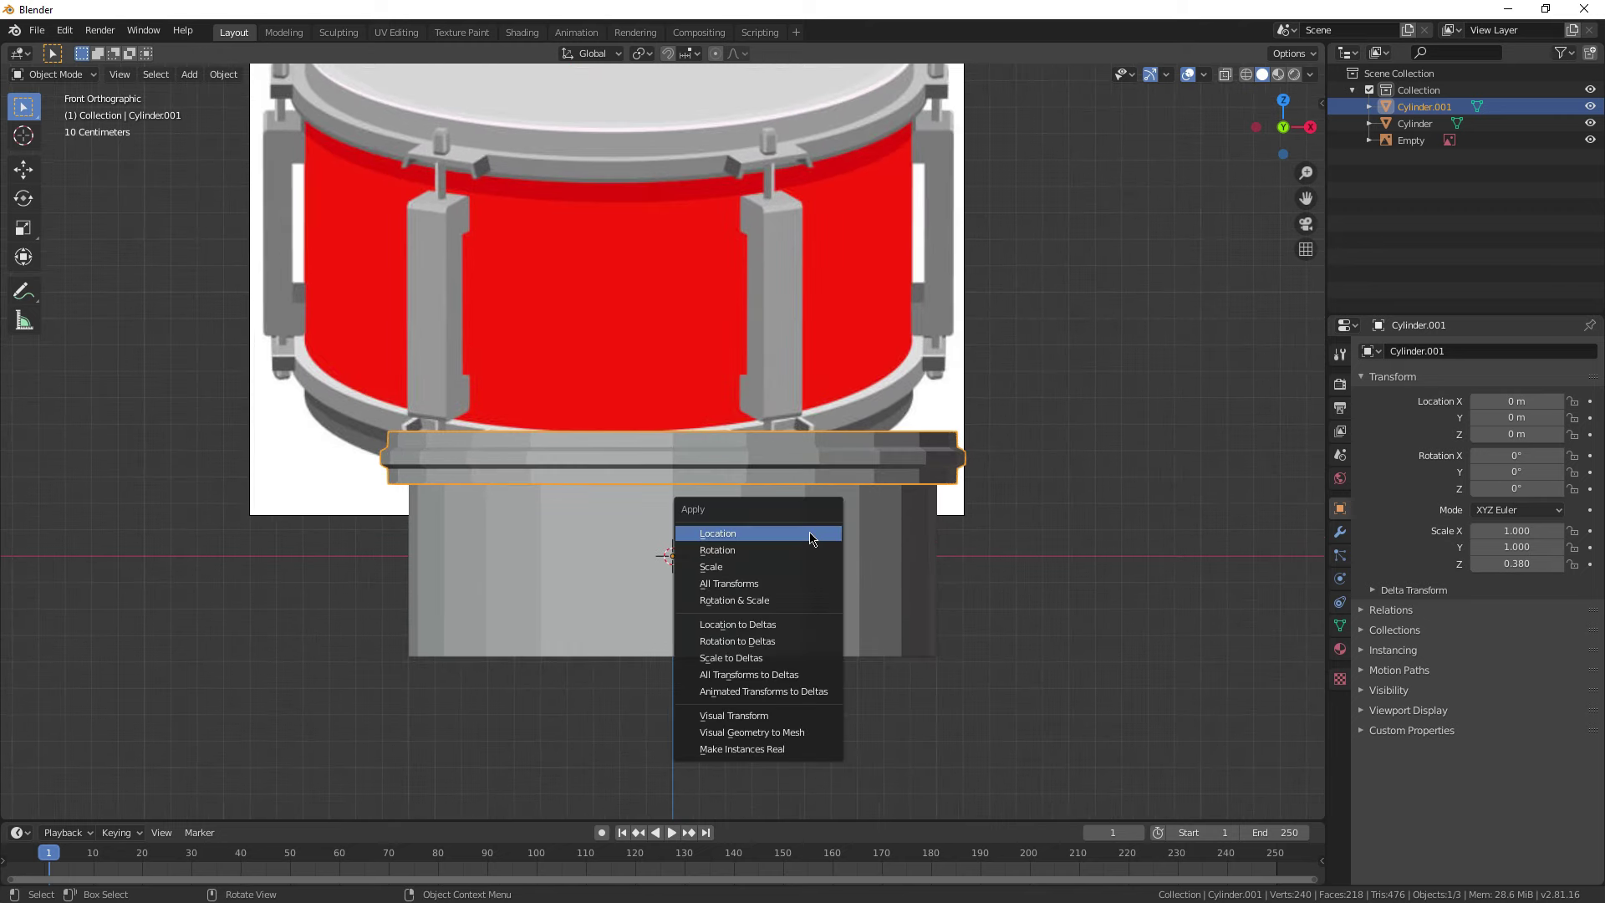
pyautogui.click(765, 583)
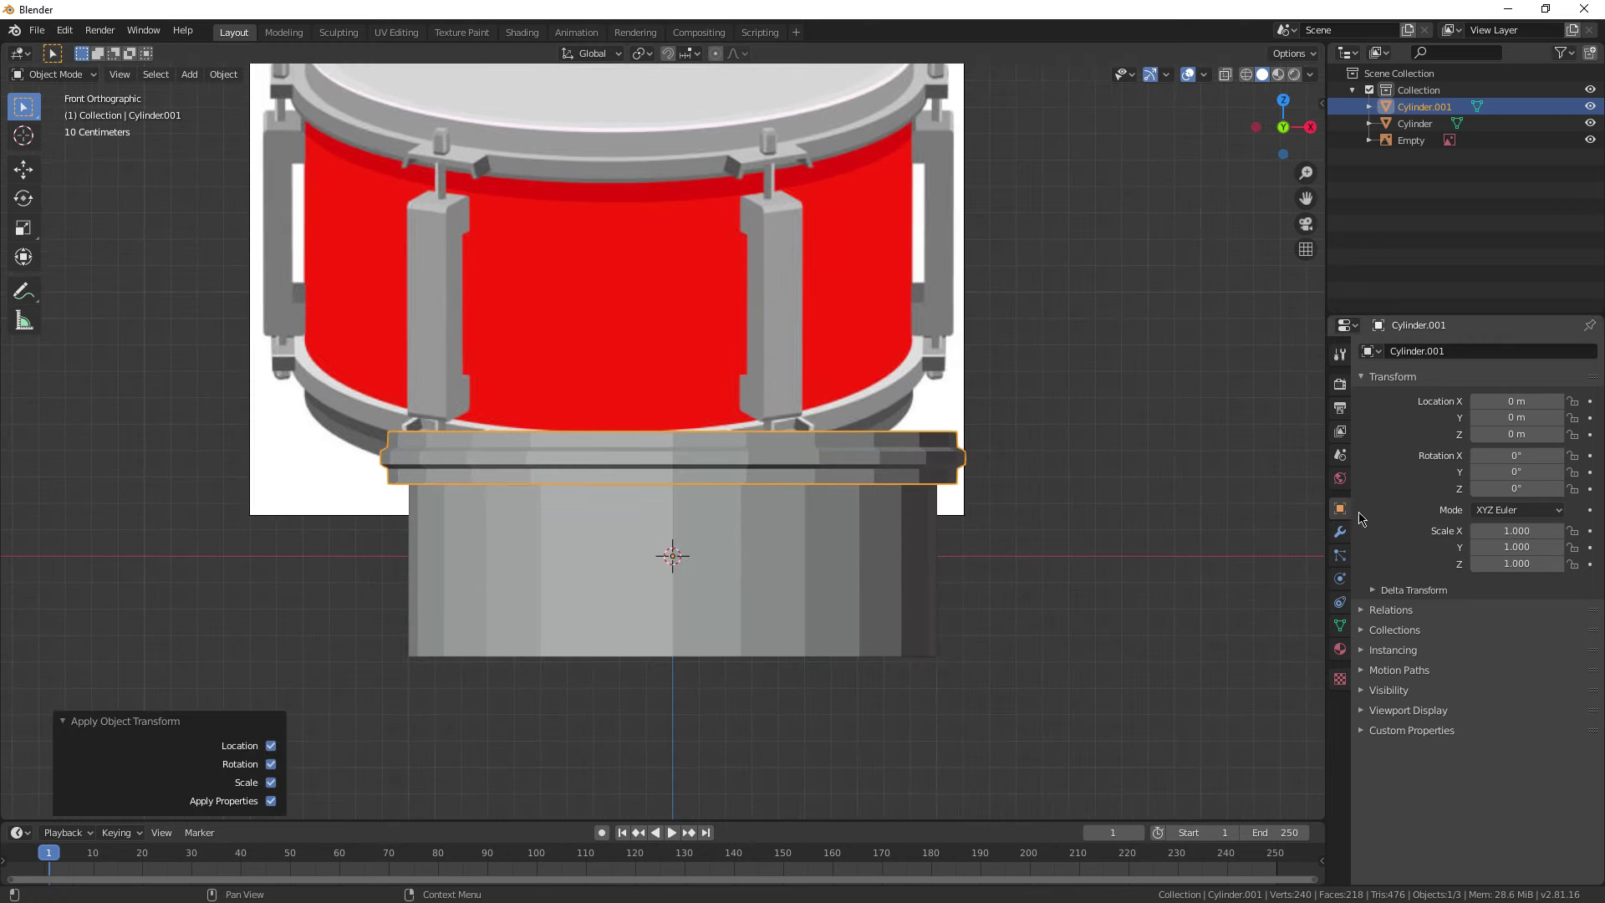
# Step: Add a Mirror modifier on the Z axis only to the hoop, and apply it to create the lower hoop
pyautogui.click(1339, 531)
pyautogui.keyDown('shift'); pyautogui.moveTo(729, 528); pyautogui.dragTo(751, 528, button='middle'); pyautogui.keyUp('shift')
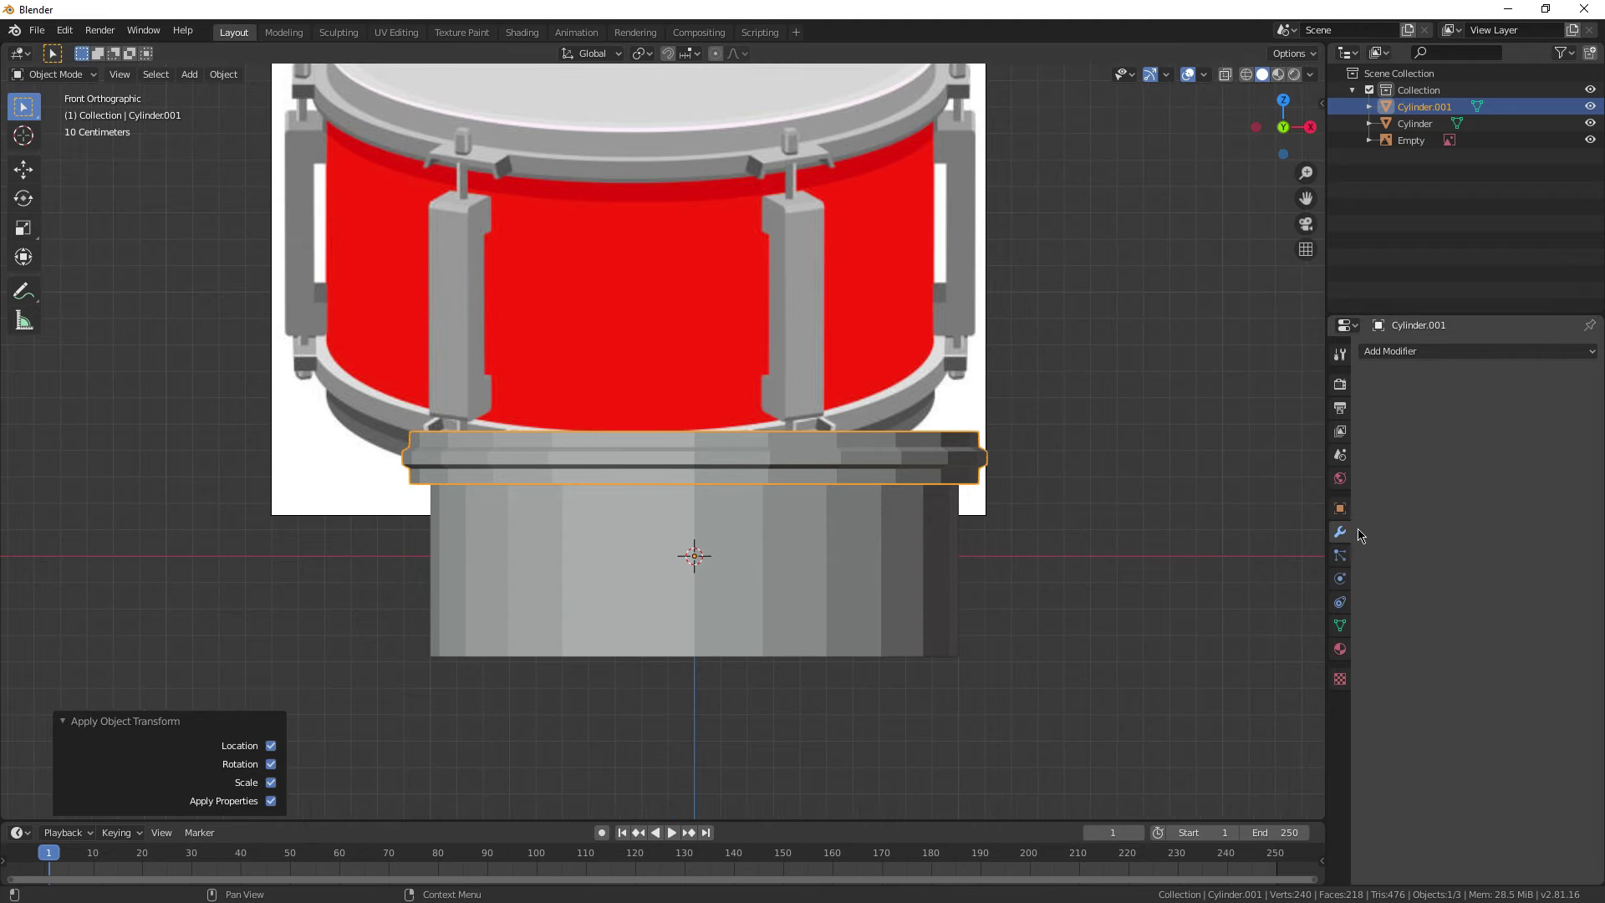
pyautogui.click(1420, 351)
pyautogui.click(1287, 517)
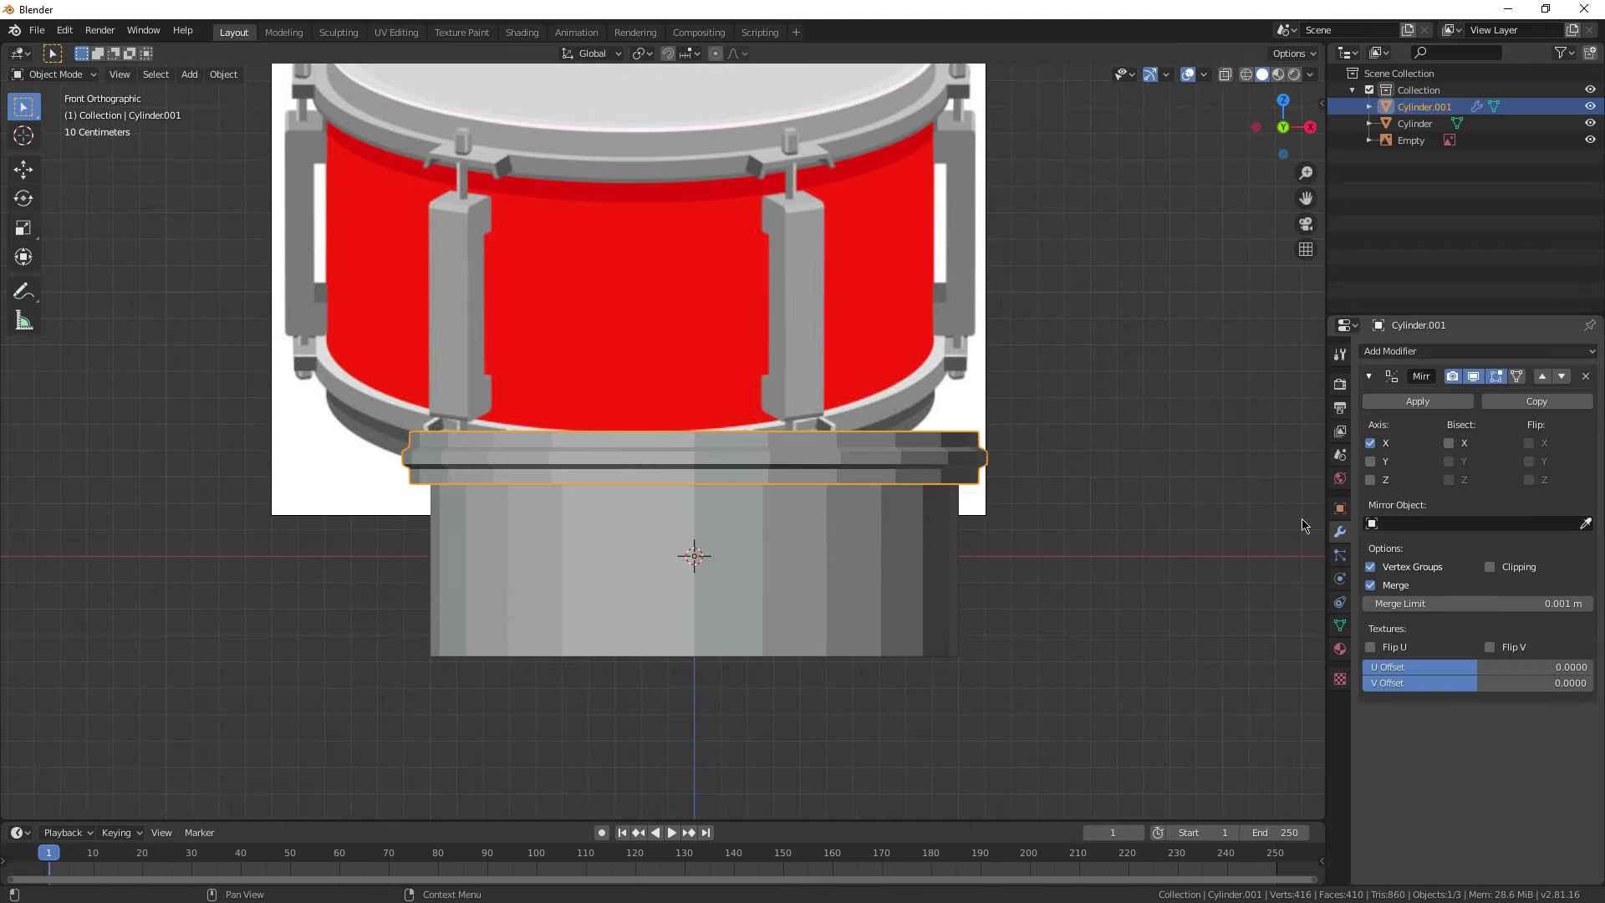
pyautogui.scroll(-1, 685, 517)
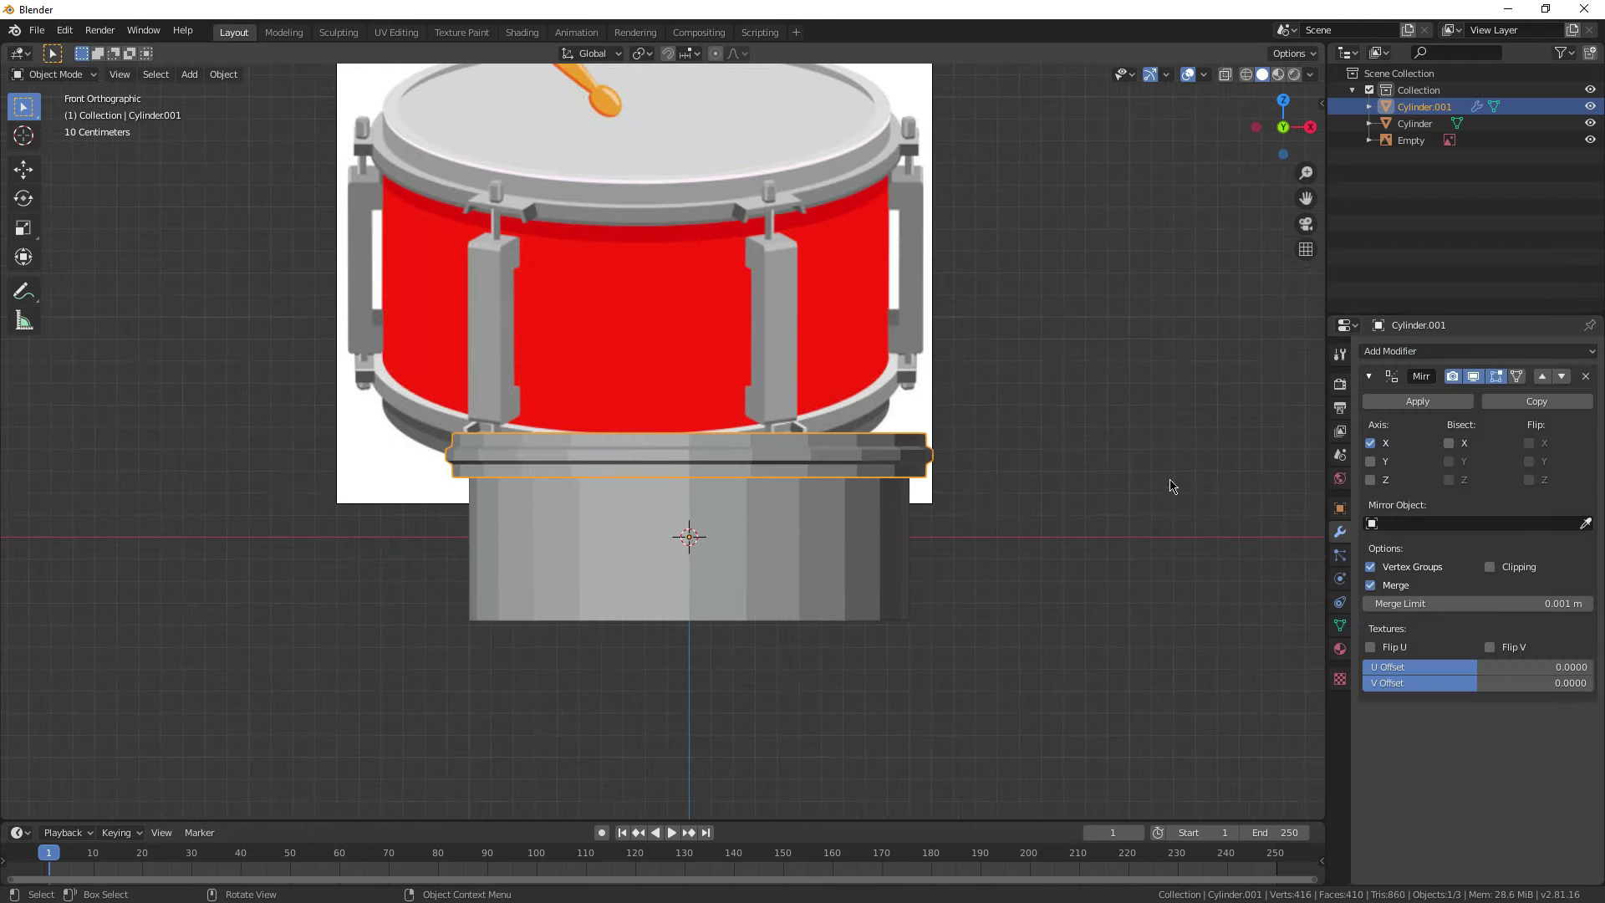
pyautogui.click(1369, 479)
pyautogui.moveTo(718, 590); pyautogui.dragTo(674, 584, button='middle')
pyautogui.click(1429, 407)
pyautogui.scroll(-2, 938, 565)
pyautogui.click(977, 547)
pyautogui.moveTo(893, 573); pyautogui.dragTo(844, 548, button='middle')
pyautogui.scroll(2, 842, 550)
# Step: Select the drum body between the two hoops and shade it smooth
pyautogui.click(727, 616)
pyautogui.moveTo(727, 632); pyautogui.dragTo(587, 609, button='middle')
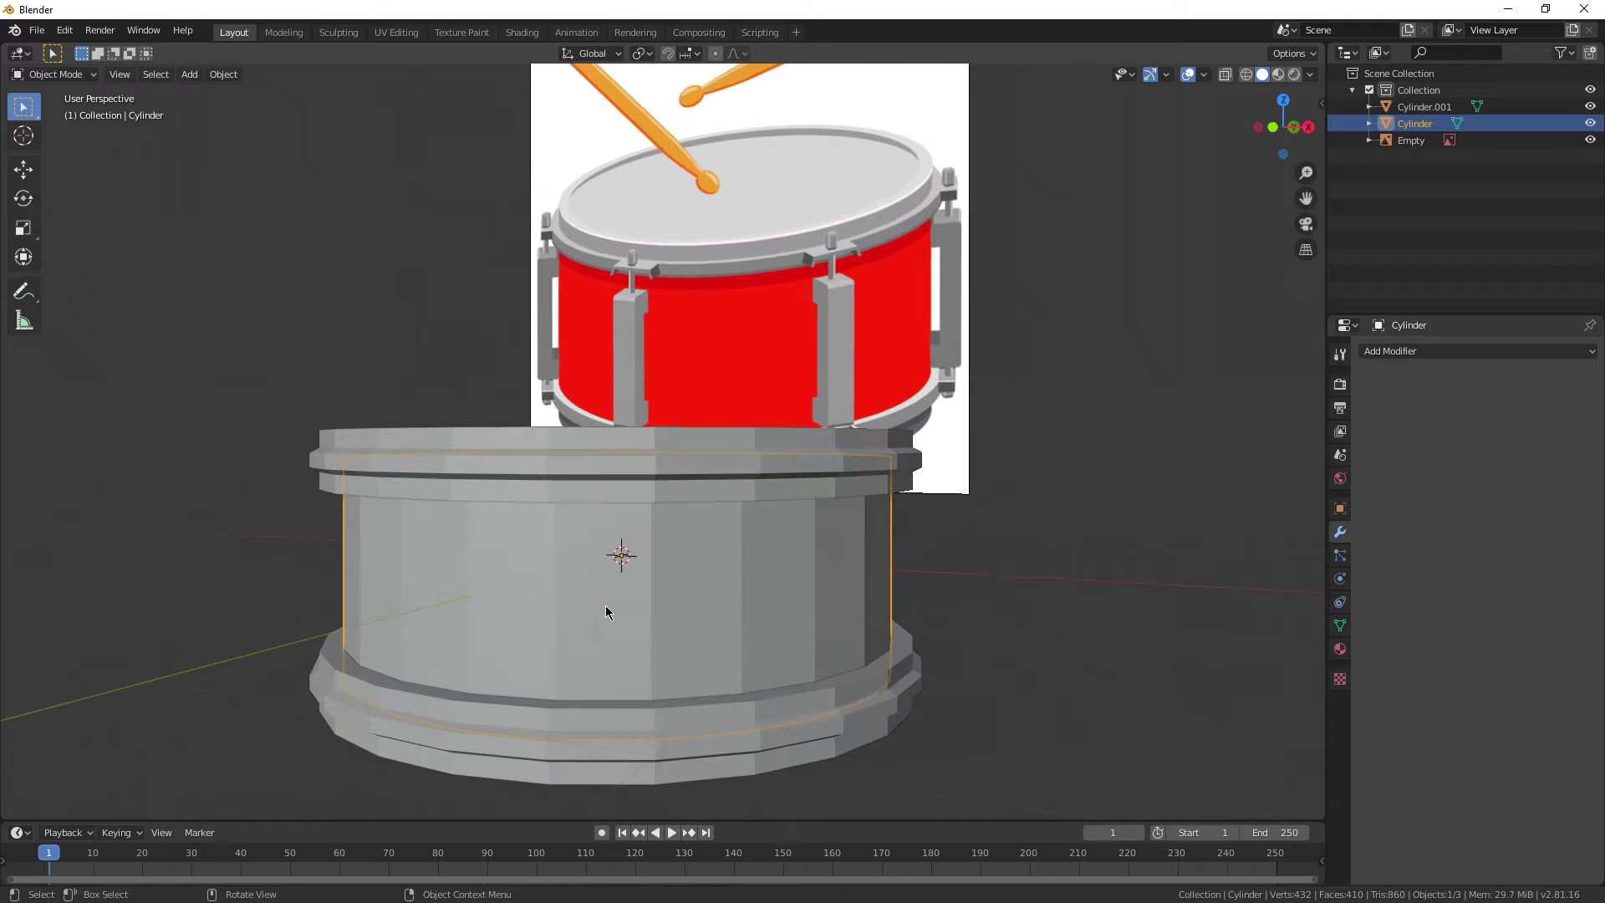
pyautogui.moveTo(840, 572); pyautogui.dragTo(884, 529, button='middle')
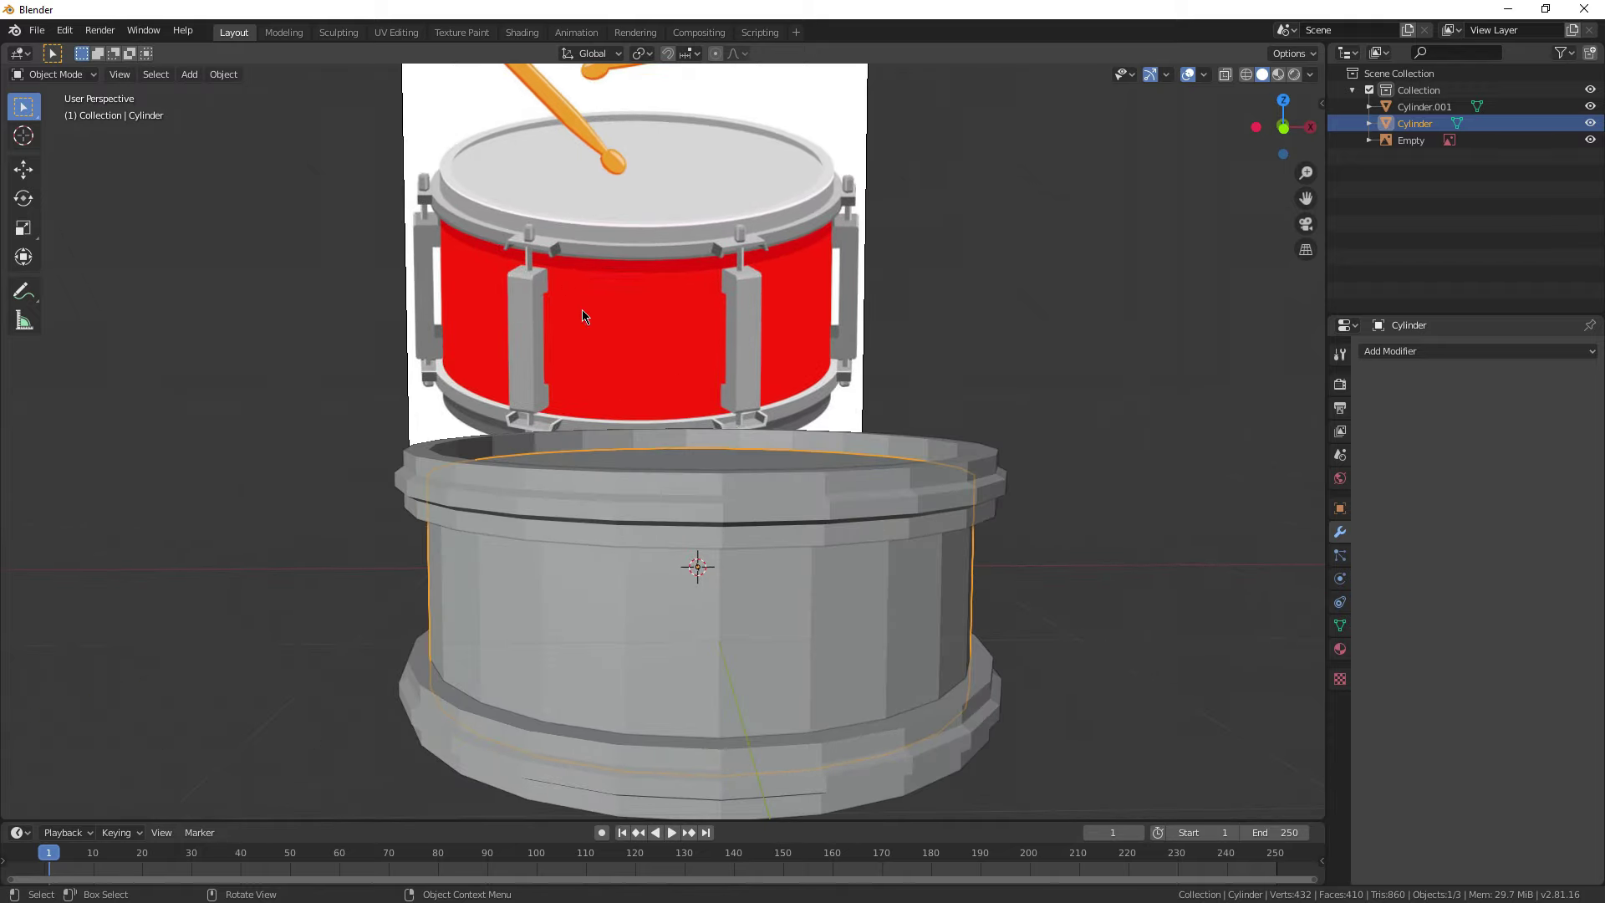
pyautogui.scroll(-1, 643, 415)
pyautogui.moveTo(703, 594); pyautogui.dragTo(709, 562, button='middle')
pyautogui.rightClick(699, 456)
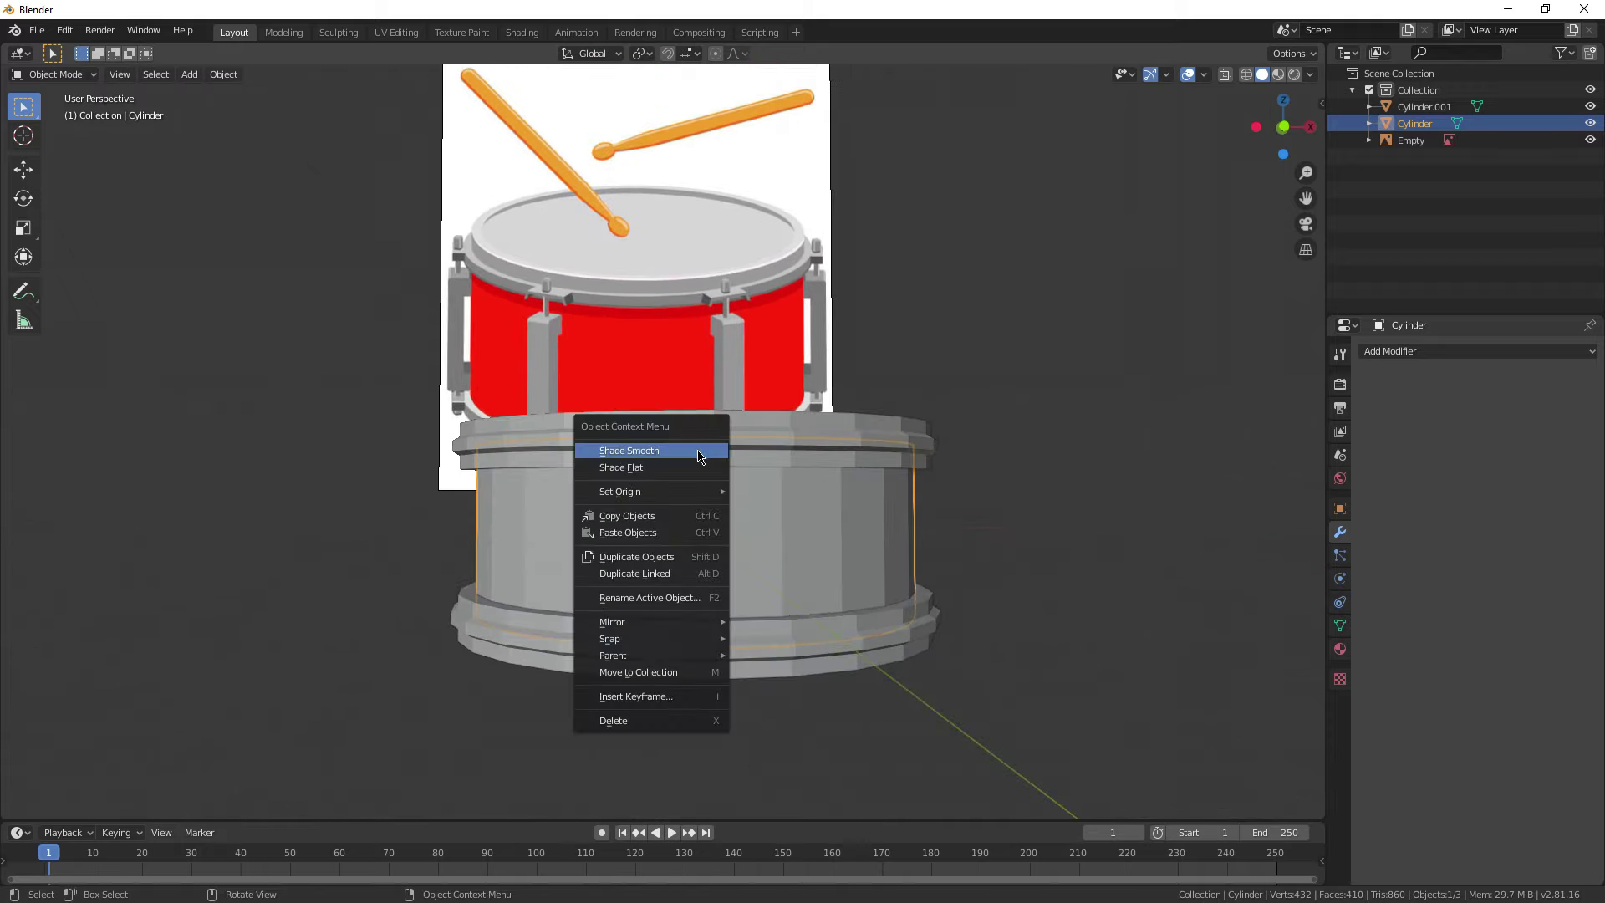
pyautogui.click(694, 452)
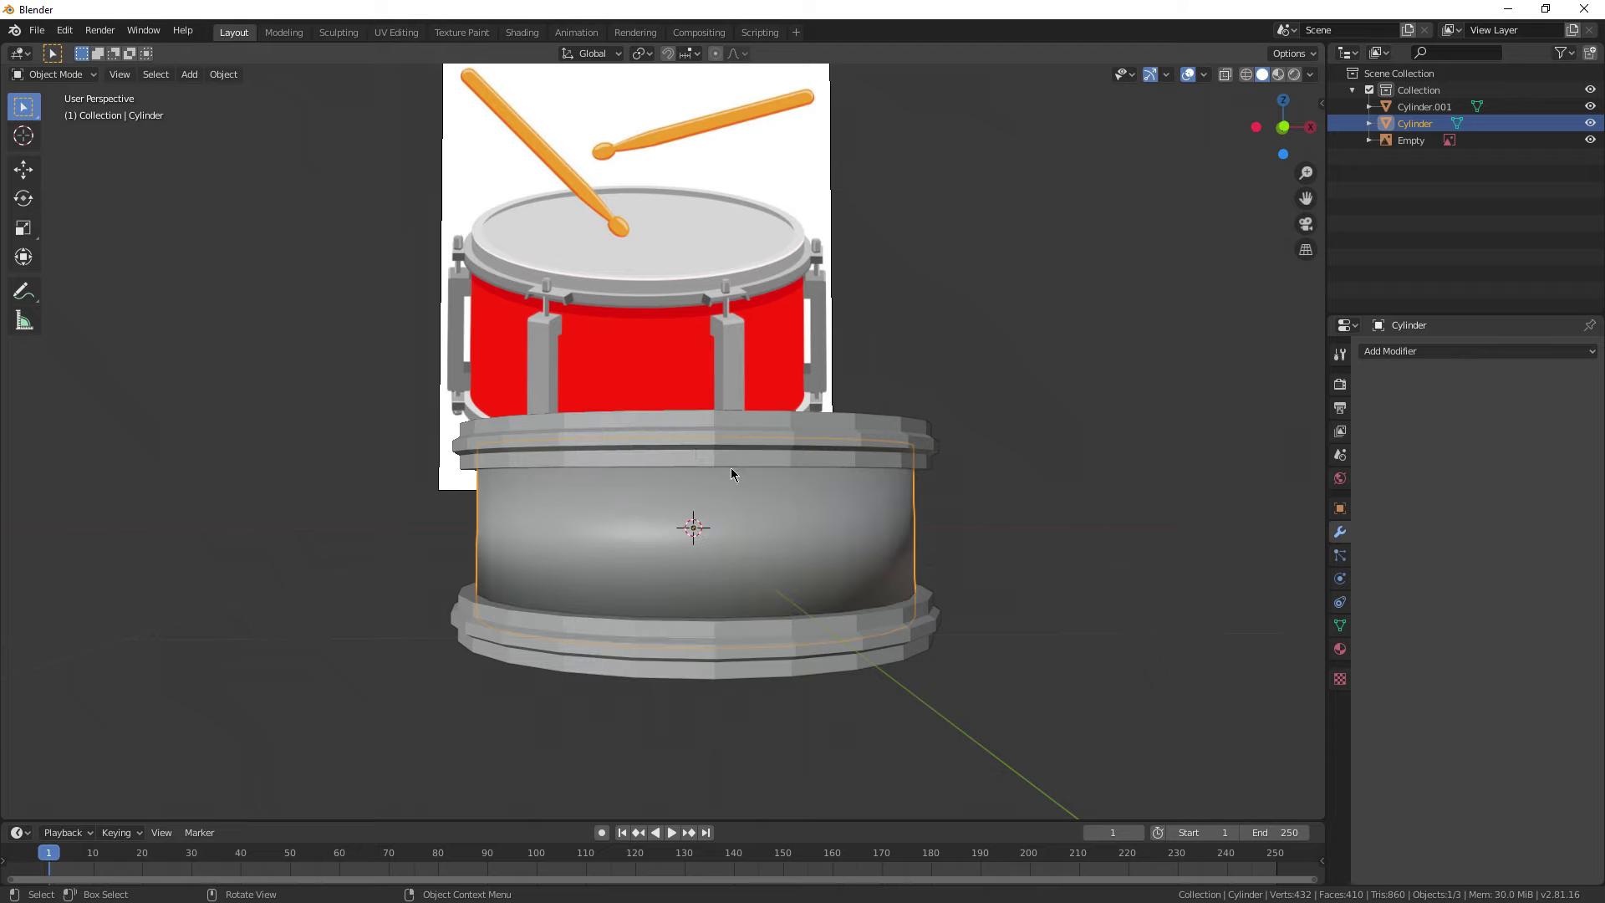
# Step: Enable Auto Smooth at 30° in the drum body's normals settings and inspect the shading
pyautogui.click(1340, 626)
pyautogui.click(1364, 637)
pyautogui.click(1389, 658)
pyautogui.click(1039, 563)
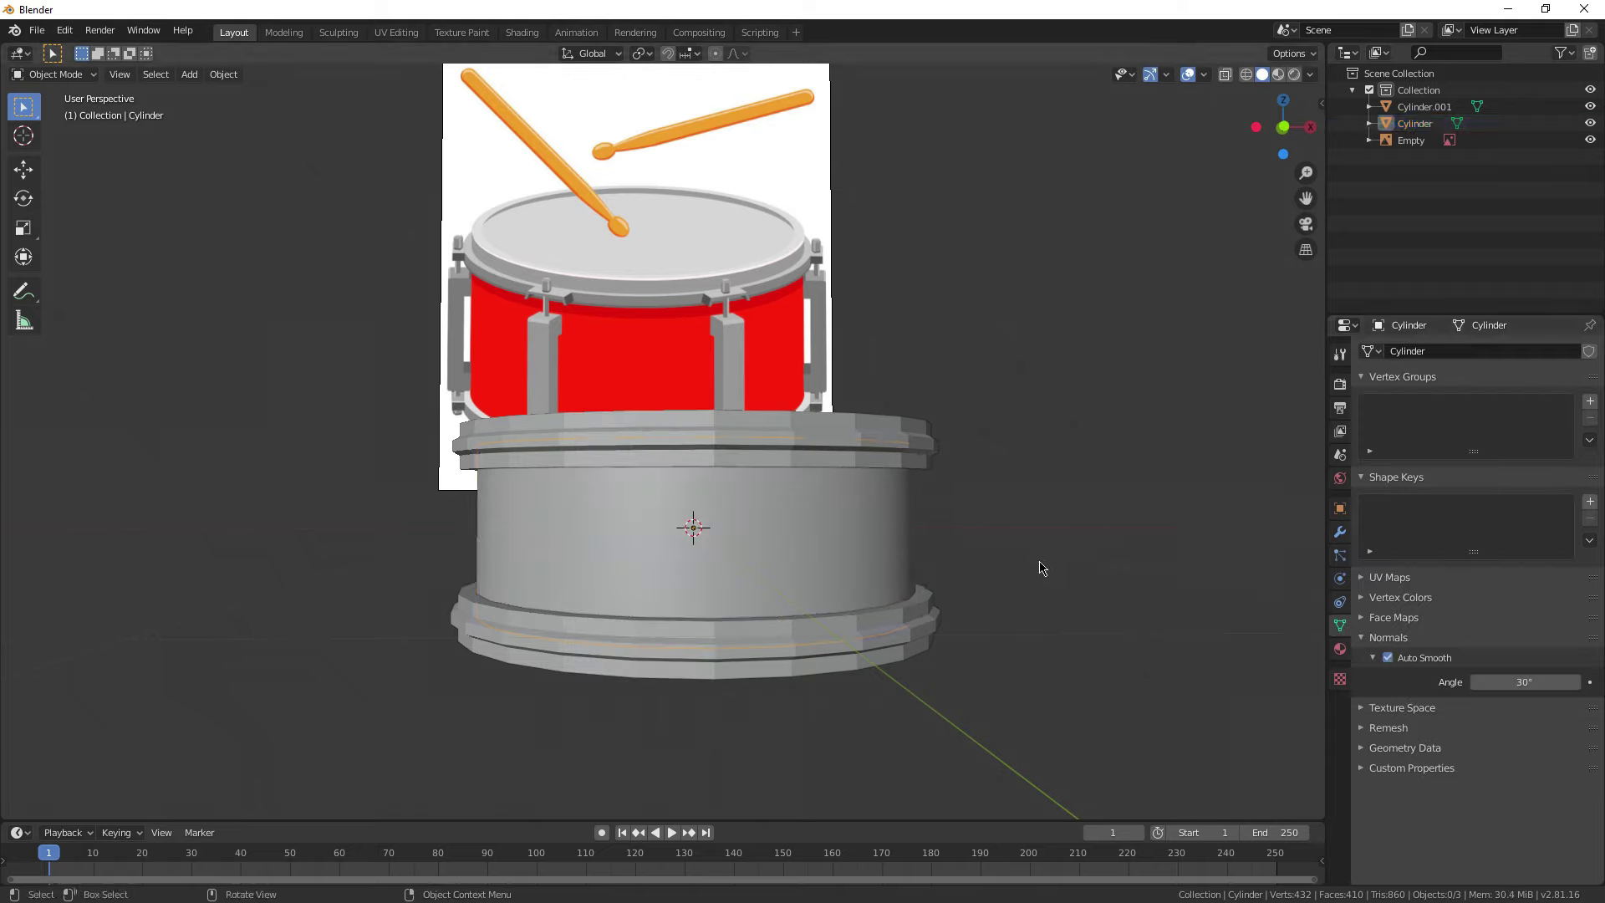
pyautogui.moveTo(1039, 563)
pyautogui.mouseDown(button='middle')
pyautogui.moveTo(1058, 627)
pyautogui.moveTo(953, 548)
pyautogui.moveTo(1010, 619)
pyautogui.moveTo(963, 633)
pyautogui.moveTo(738, 494)
pyautogui.moveTo(736, 452)
pyautogui.mouseUp(button='middle')
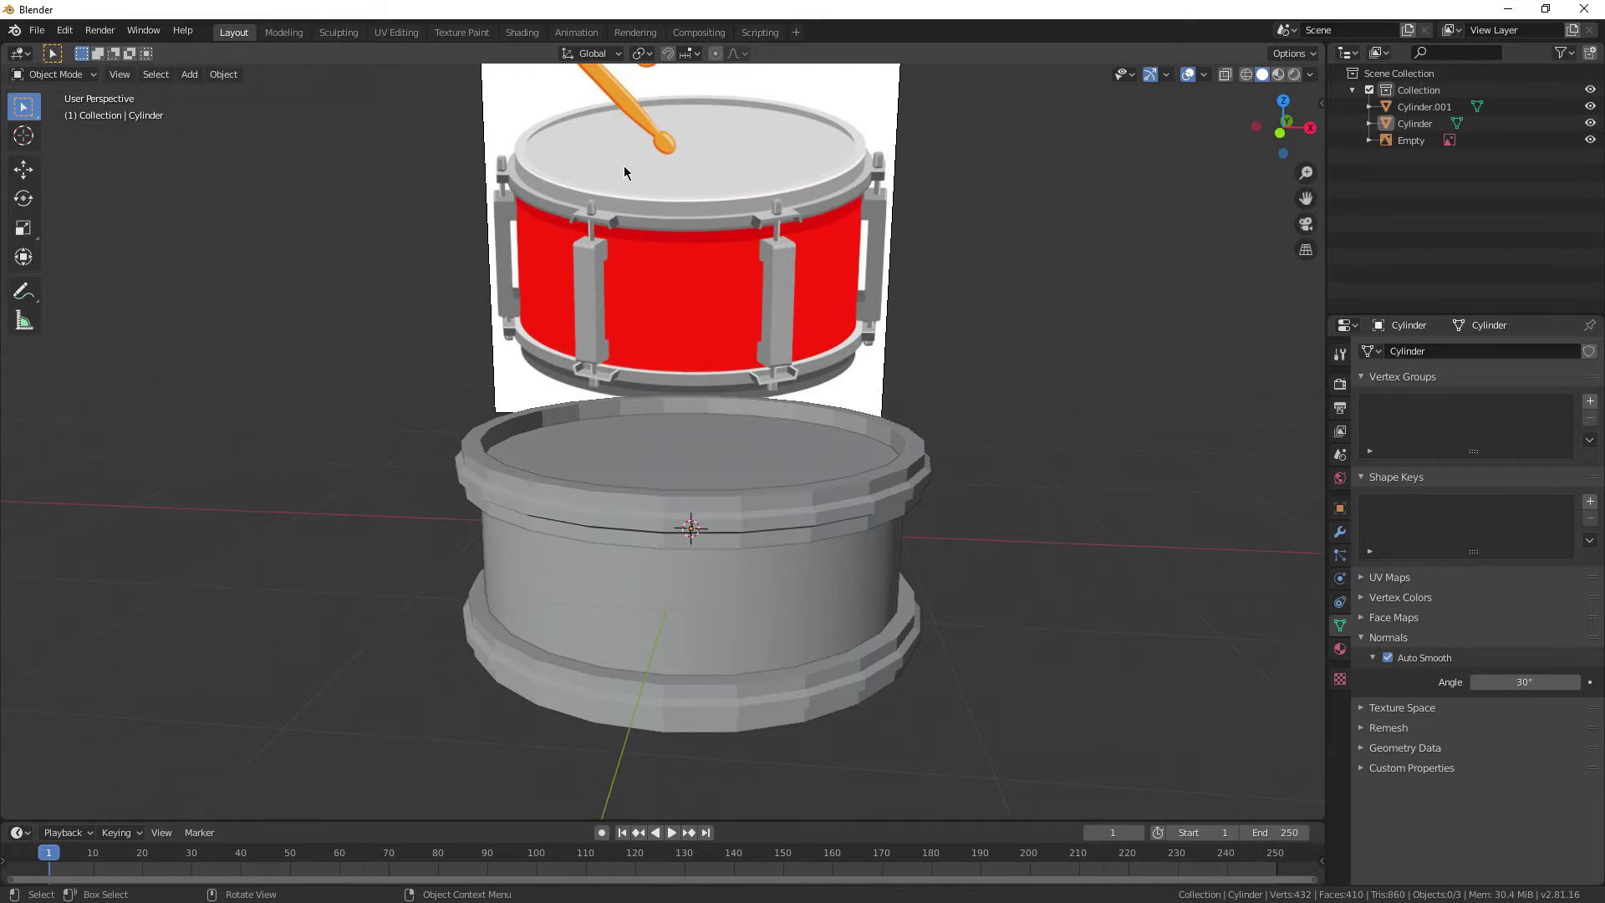
# Step: Inset the drum body's top face by about 0.1 m in Edit Mode
pyautogui.moveTo(725, 192); pyautogui.dragTo(738, 455, button='middle')
pyautogui.click(738, 455)
pyautogui.press('Tab')
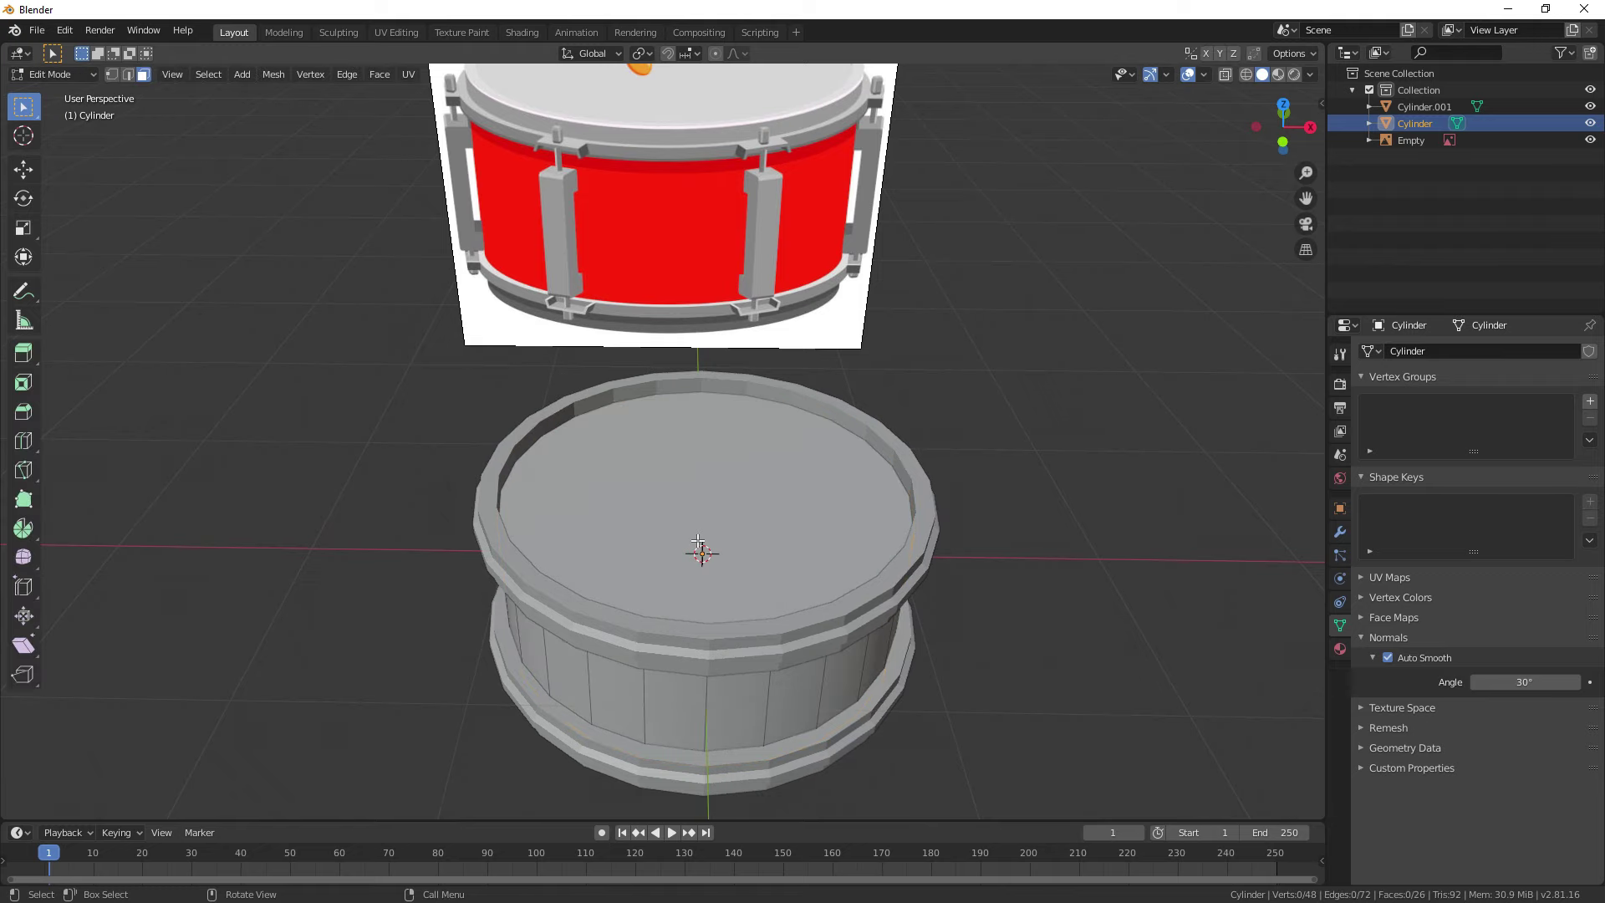
pyautogui.scroll(2, 674, 517)
pyautogui.click(690, 471)
pyautogui.moveTo(844, 456); pyautogui.dragTo(887, 486, button='middle')
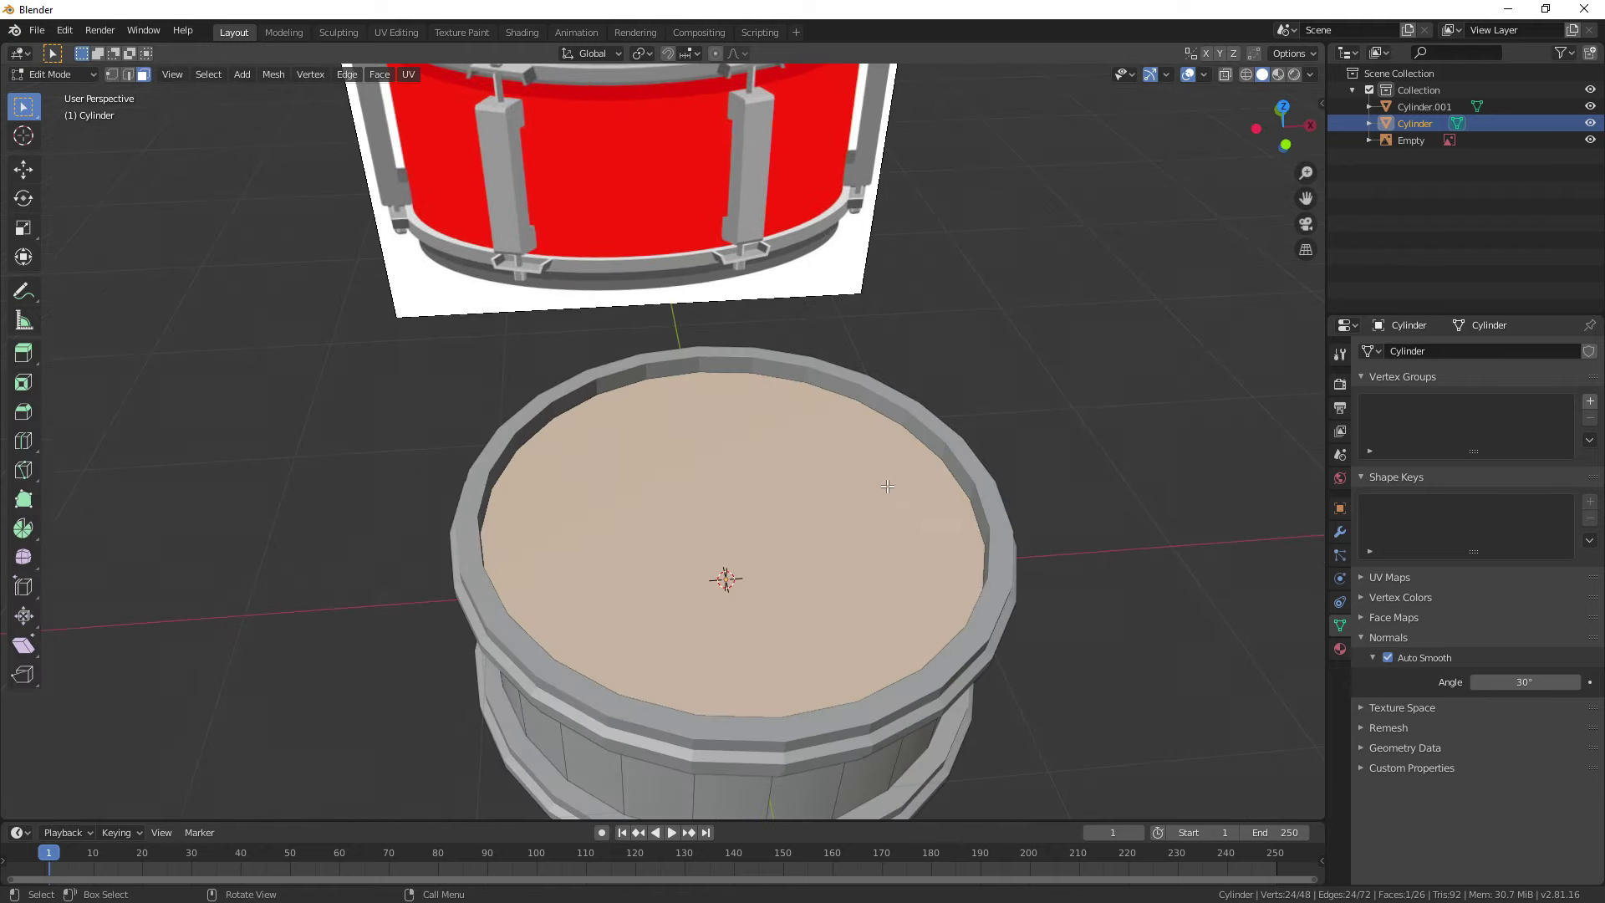
pyautogui.press('i')
pyautogui.click(1125, 577)
pyautogui.scroll(4, 933, 391)
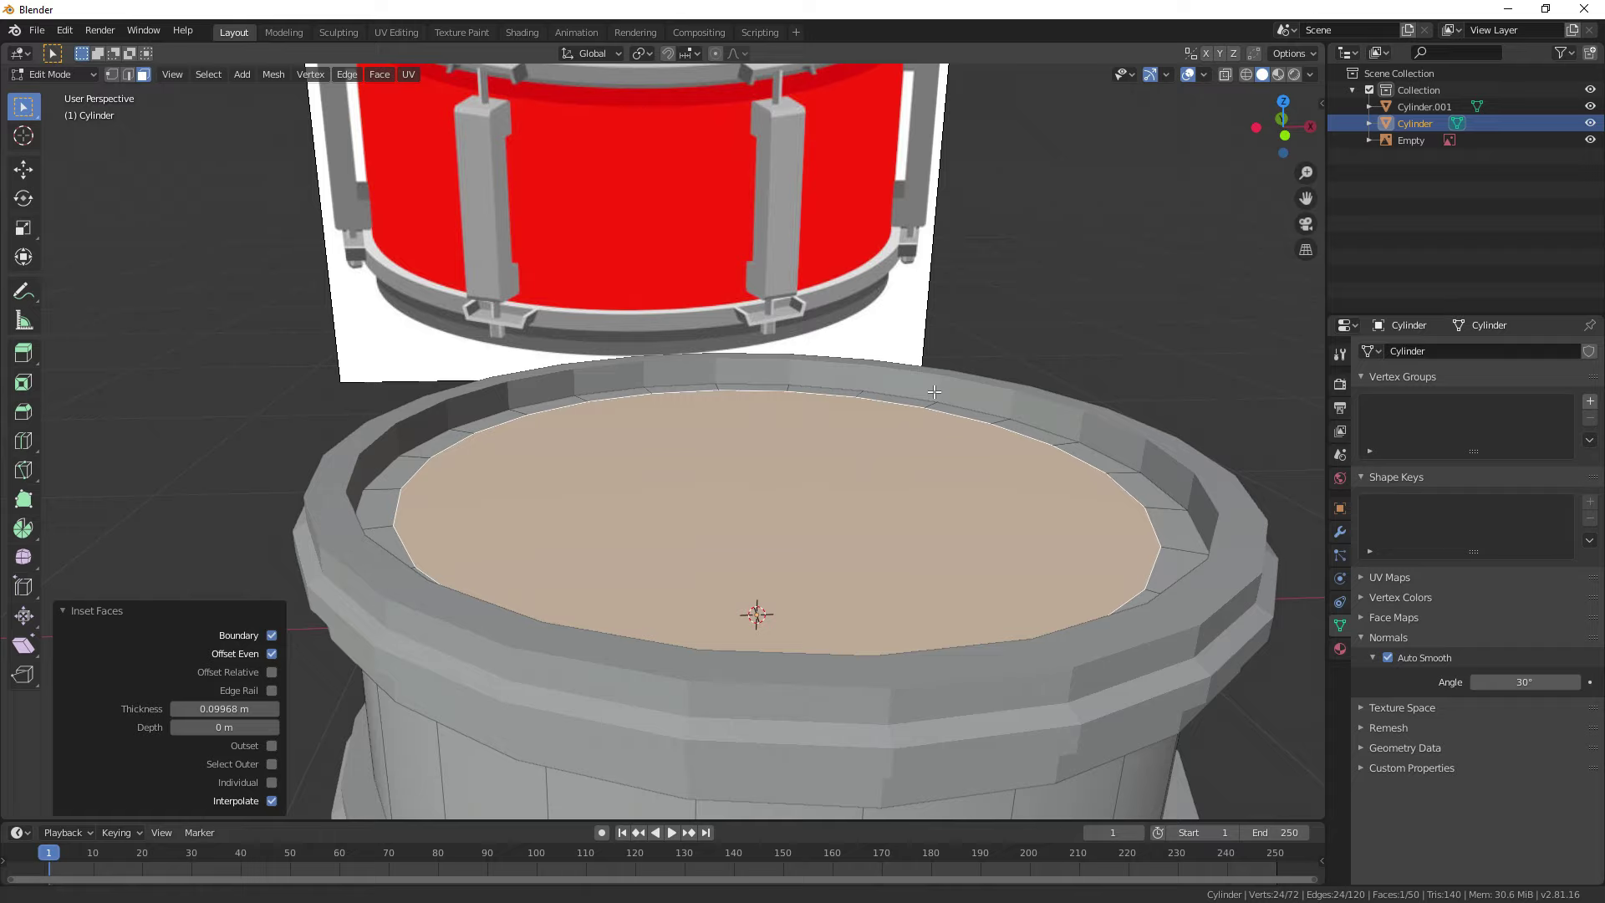
# Step: Raise the inset top face by about 0.0066 m along Z and inspect the drumhead in Object Mode
pyautogui.scroll(2, 934, 391)
pyautogui.moveTo(849, 538); pyautogui.dragTo(932, 504, button='middle')
pyautogui.scroll(2, 932, 504)
pyautogui.press('g')
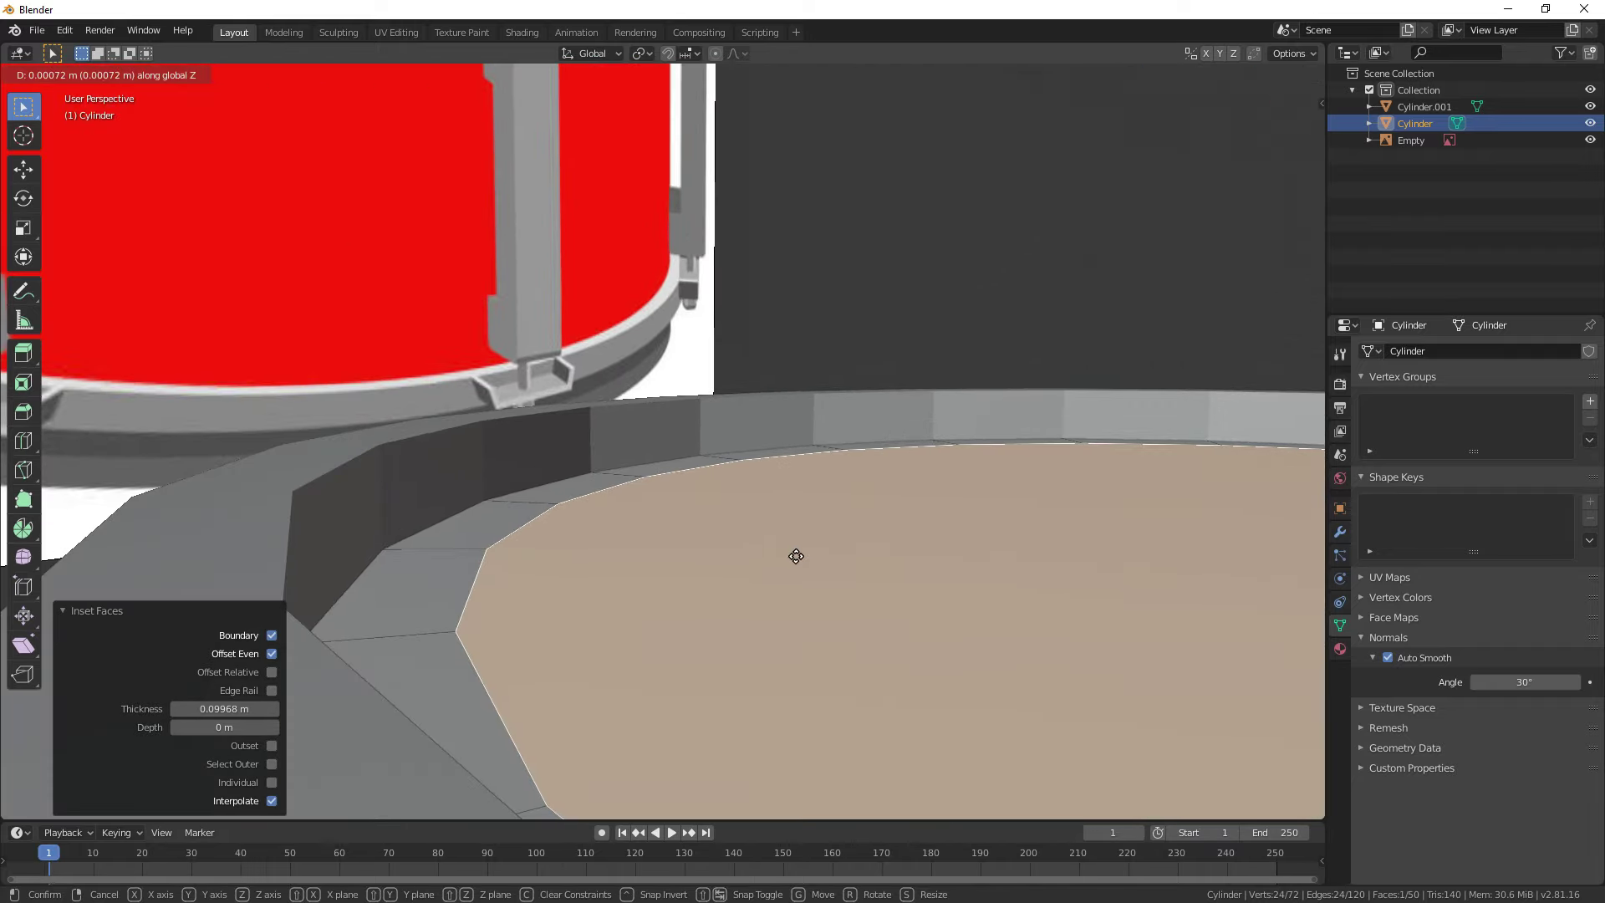
pyautogui.click(795, 550)
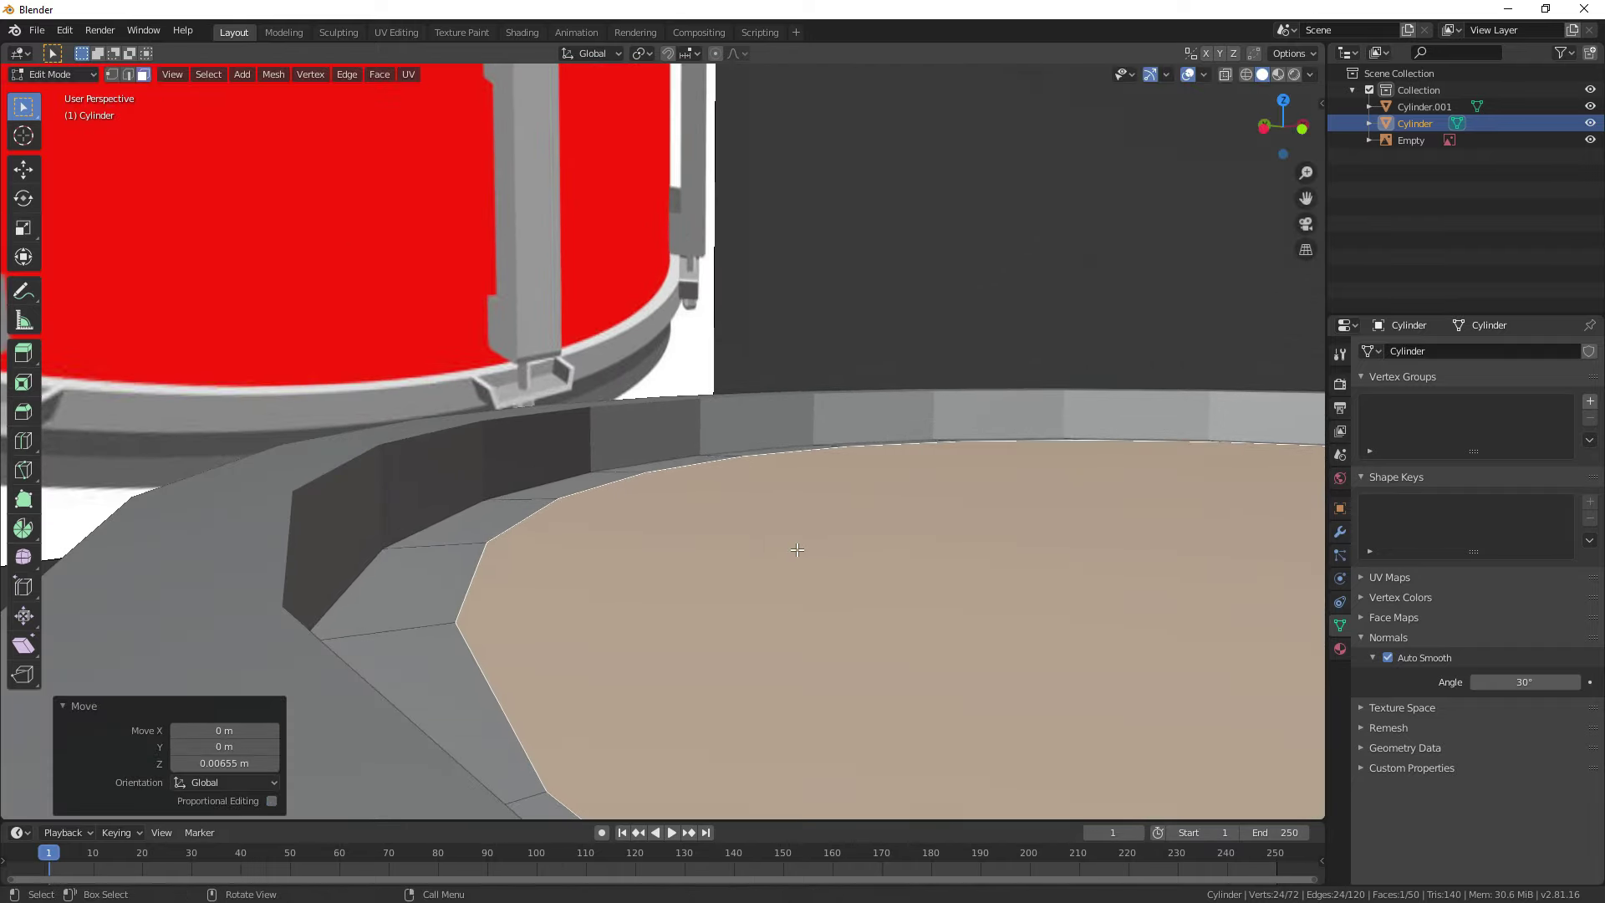
pyautogui.scroll(-3, 797, 547)
pyautogui.press('Tab')
pyautogui.click(834, 385)
pyautogui.moveTo(834, 384); pyautogui.dragTo(710, 480, button='middle')
pyautogui.scroll(-4, 735, 443)
# Step: Raise the drum body's inset top face by about another 0.011 m along Z and inspect the drumhead in Object Mode
pyautogui.click(721, 490)
pyautogui.press('Tab')
pyautogui.scroll(4, 831, 557)
pyautogui.scroll(3, 836, 557)
pyautogui.moveTo(944, 595); pyautogui.dragTo(869, 559, button='middle')
pyautogui.press('g')
pyautogui.press('z')
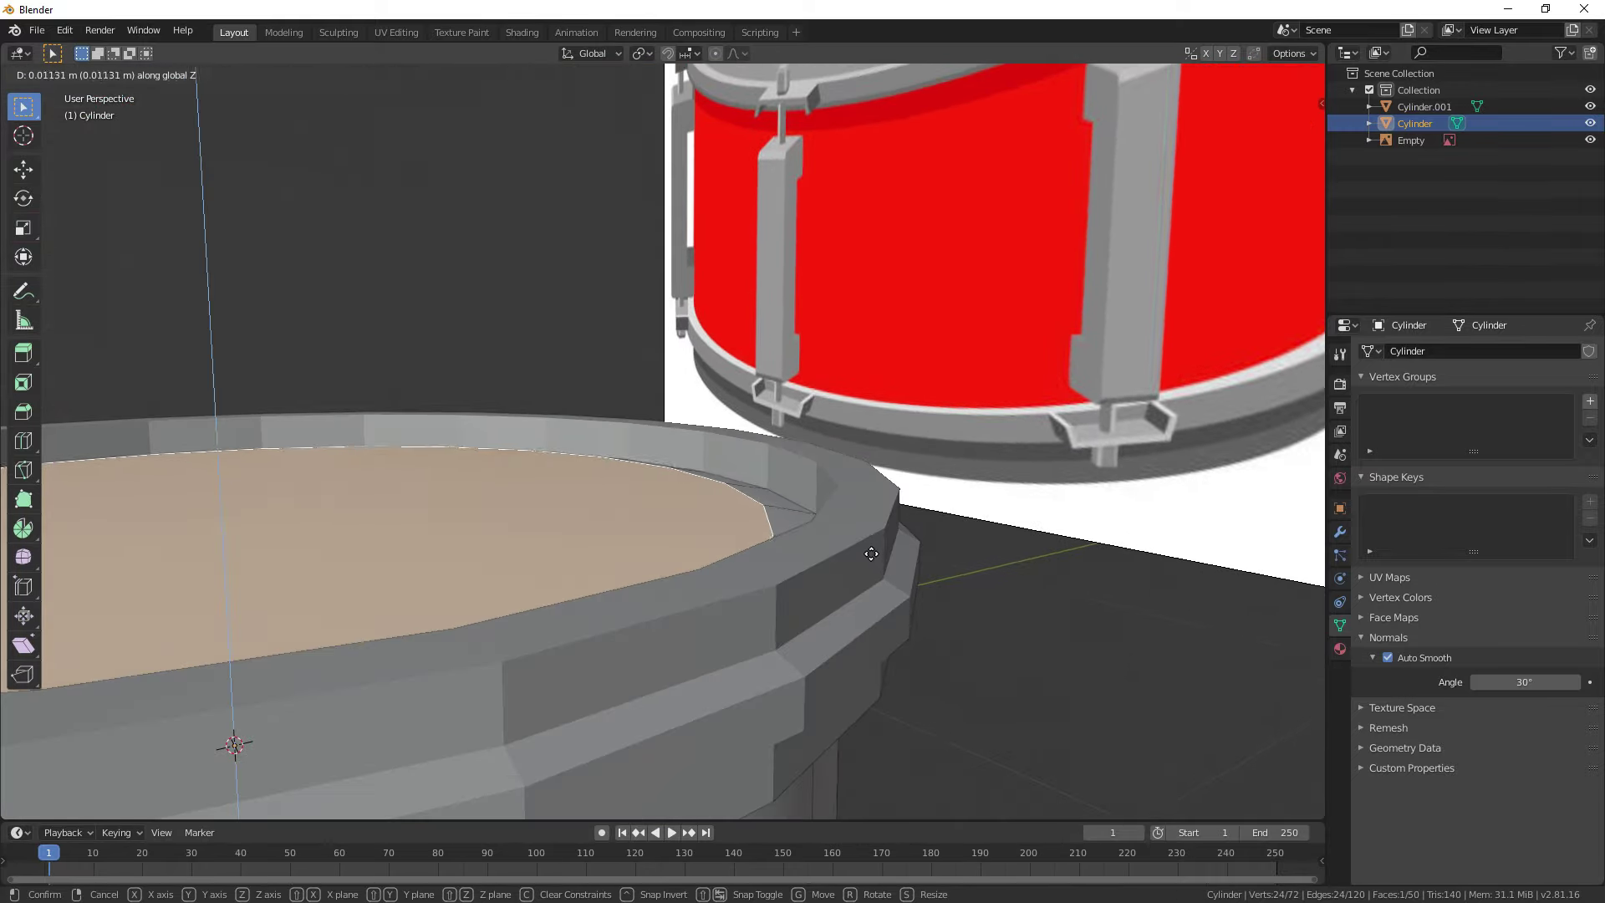
pyautogui.click(871, 554)
pyautogui.press('Tab')
pyautogui.click(953, 637)
pyautogui.scroll(-4, 869, 625)
pyautogui.moveTo(798, 617); pyautogui.dragTo(834, 591, button='middle')
pyautogui.scroll(-5, 923, 630)
pyautogui.scroll(4, 761, 567)
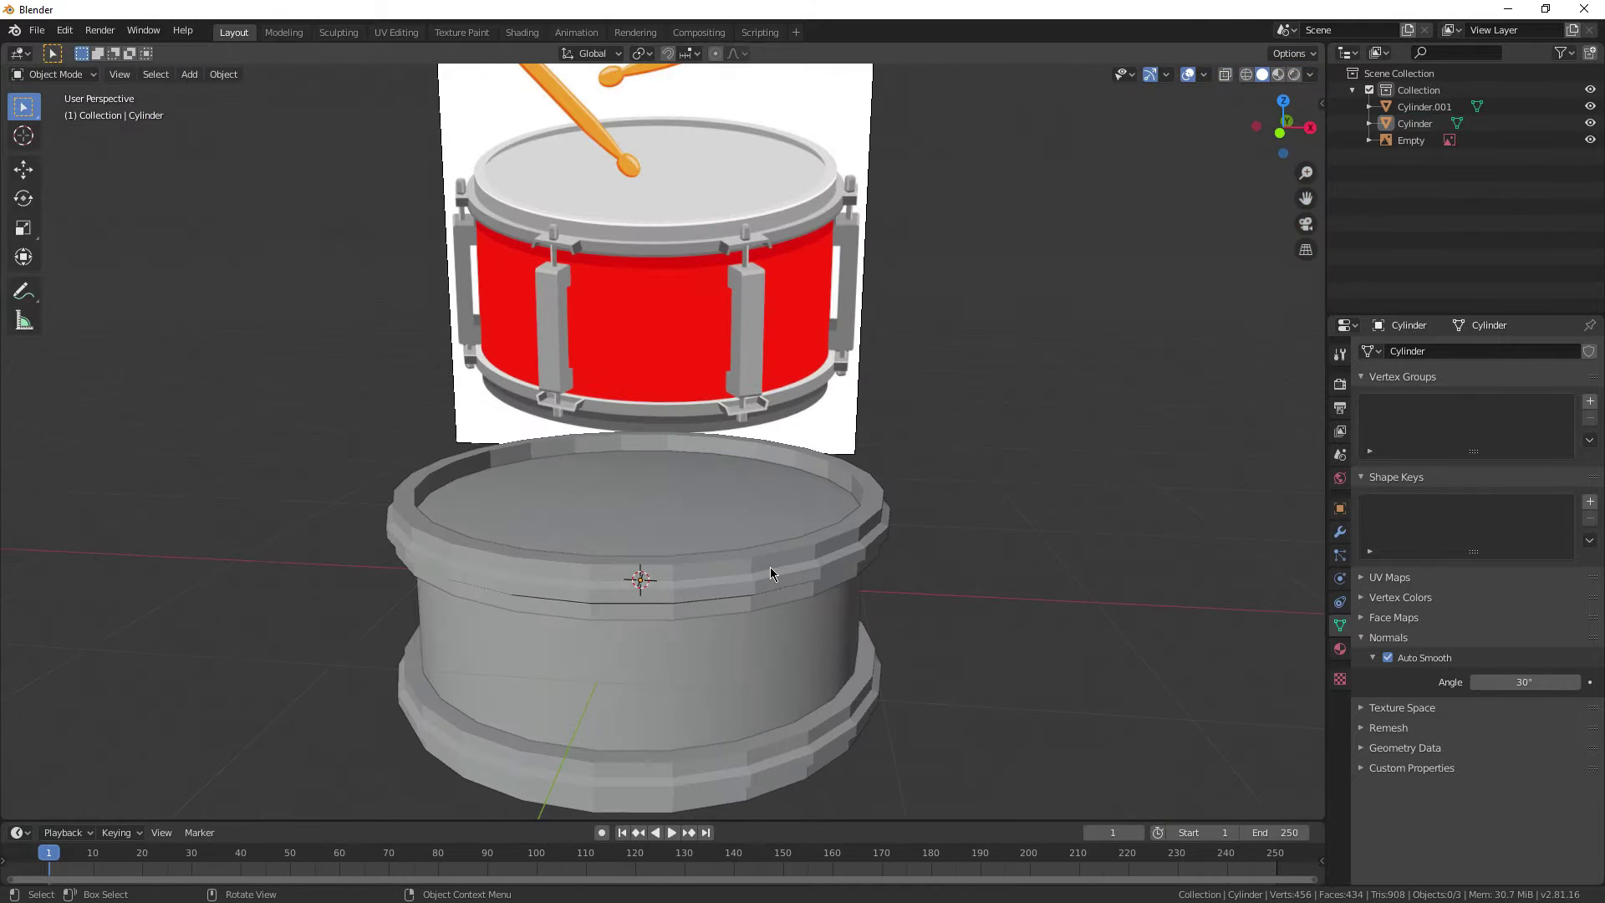
# Step: Shade the upper and lower hoops smooth and enable Auto Smooth at 30° for them
pyautogui.moveTo(755, 558); pyautogui.dragTo(690, 486, button='middle')
pyautogui.scroll(1, 690, 486)
pyautogui.click(695, 428)
pyautogui.rightClick(724, 549)
pyautogui.click(723, 543)
pyautogui.click(1388, 657)
pyautogui.click(1076, 570)
# Step: Examine the hoops' shading and the gap beneath the upper hoop from a low angle
pyautogui.scroll(-4, 1075, 570)
pyautogui.moveTo(929, 493)
pyautogui.mouseDown(button='middle')
pyautogui.moveTo(942, 502)
pyautogui.moveTo(878, 444)
pyautogui.moveTo(909, 508)
pyautogui.mouseUp(button='middle')
pyautogui.scroll(1, 911, 513)
pyautogui.scroll(2, 910, 513)
pyautogui.moveTo(770, 523); pyautogui.dragTo(695, 330, button='middle')
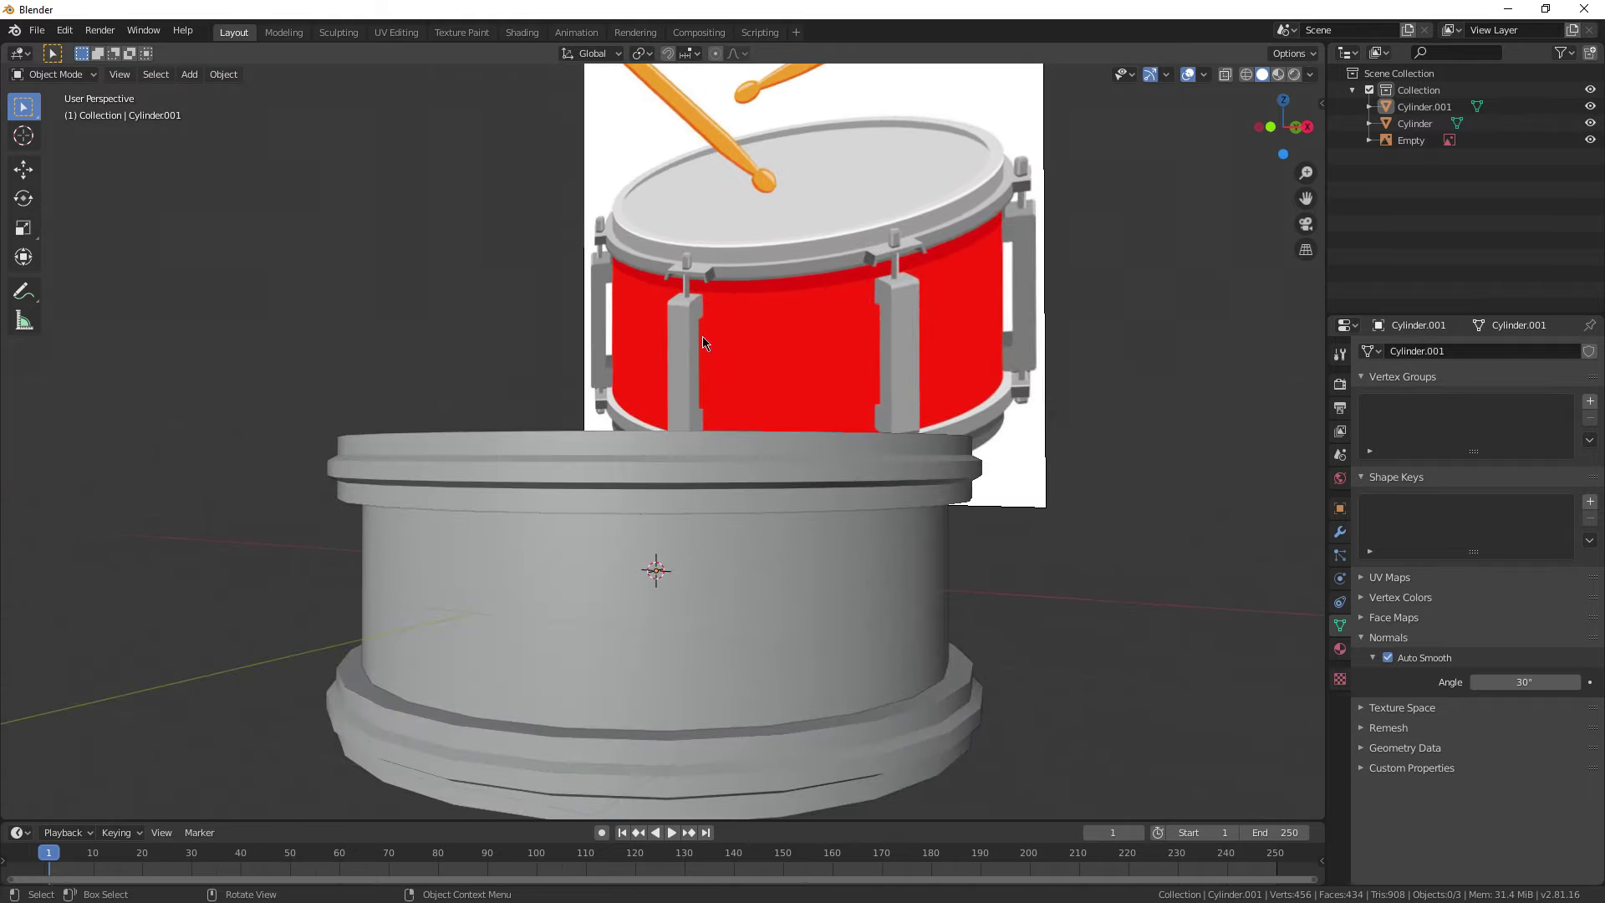
pyautogui.scroll(2, 622, 384)
pyautogui.moveTo(672, 464); pyautogui.dragTo(501, 369, button='middle')
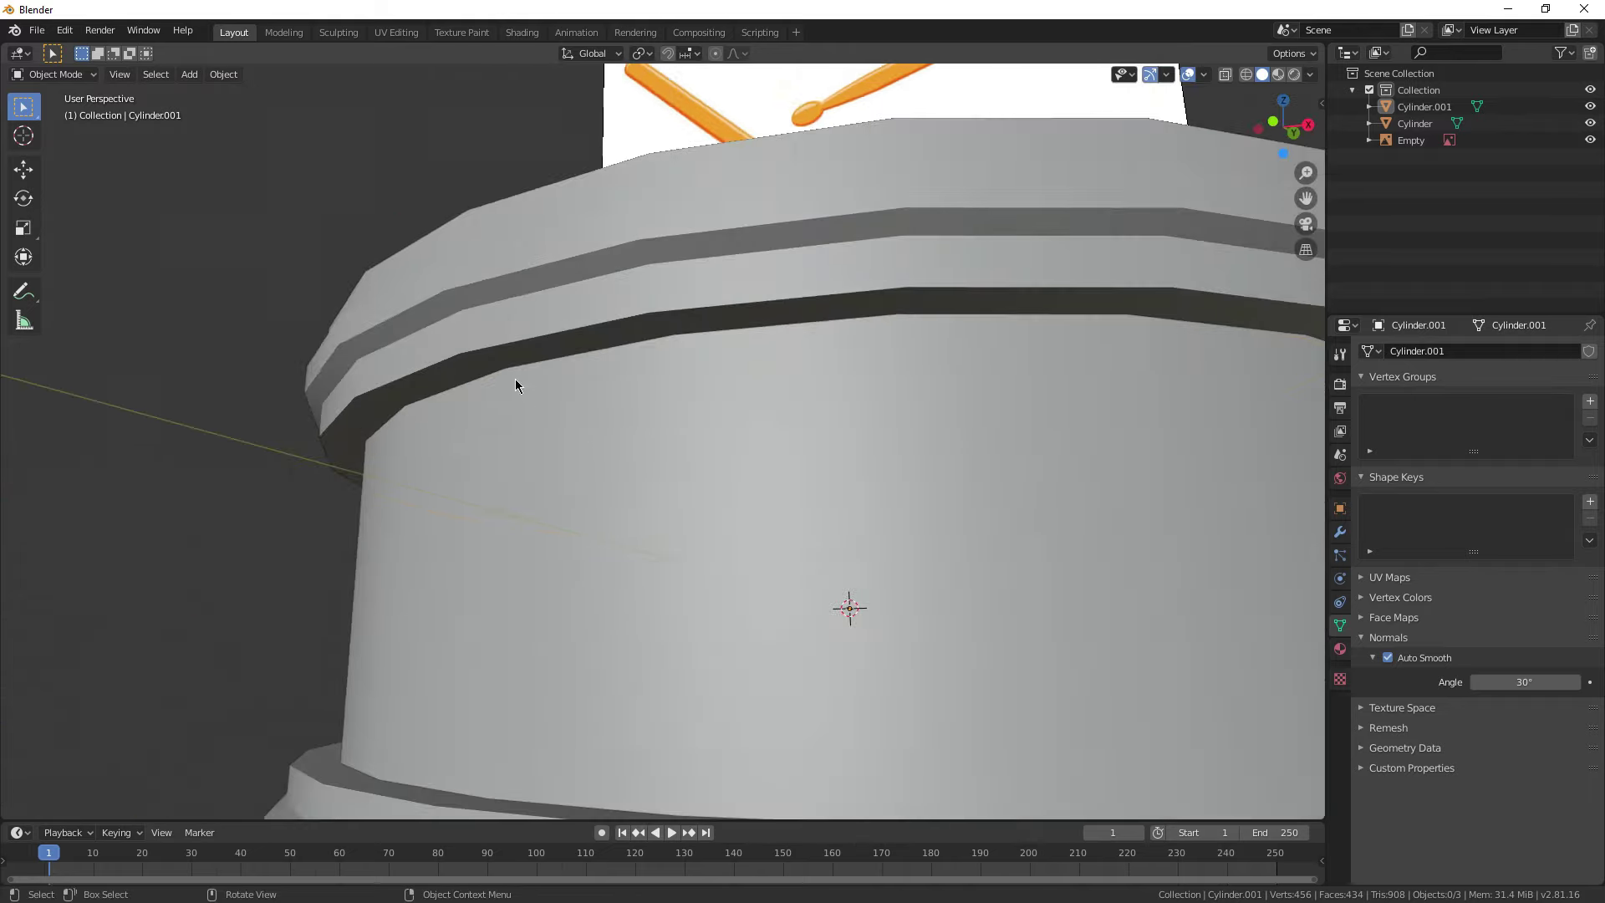
# Step: In Edit Mode, select the hoops' face loops that face each other across the body and scale them 1.075 along Z
pyautogui.click(493, 367)
pyautogui.scroll(-1, 484, 361)
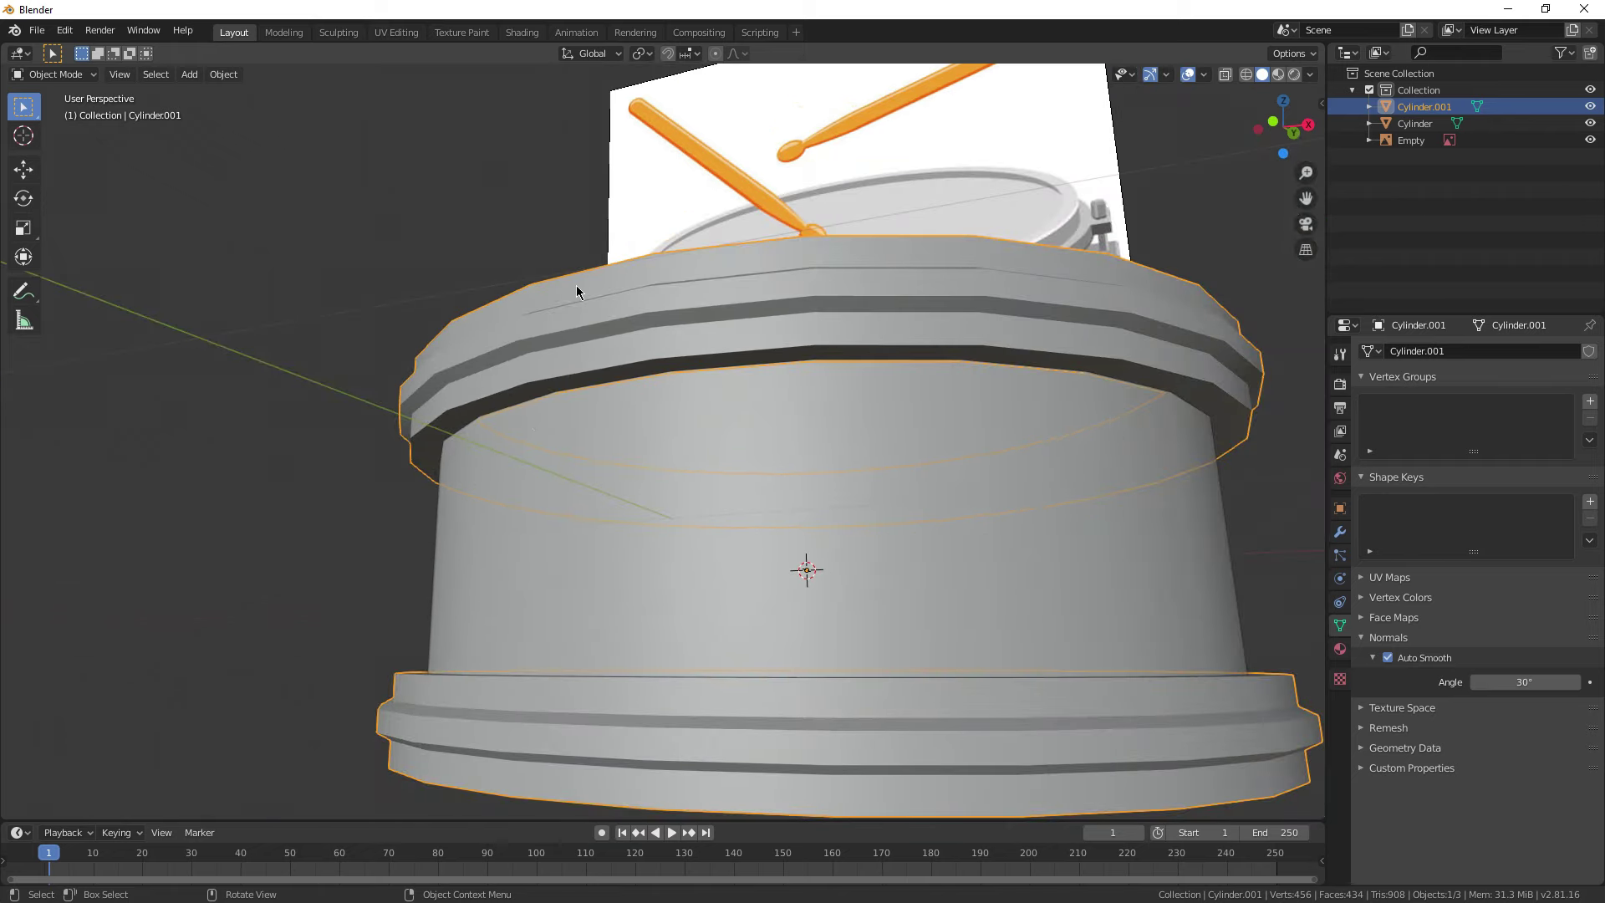
pyautogui.moveTo(582, 301); pyautogui.dragTo(595, 341, button='middle')
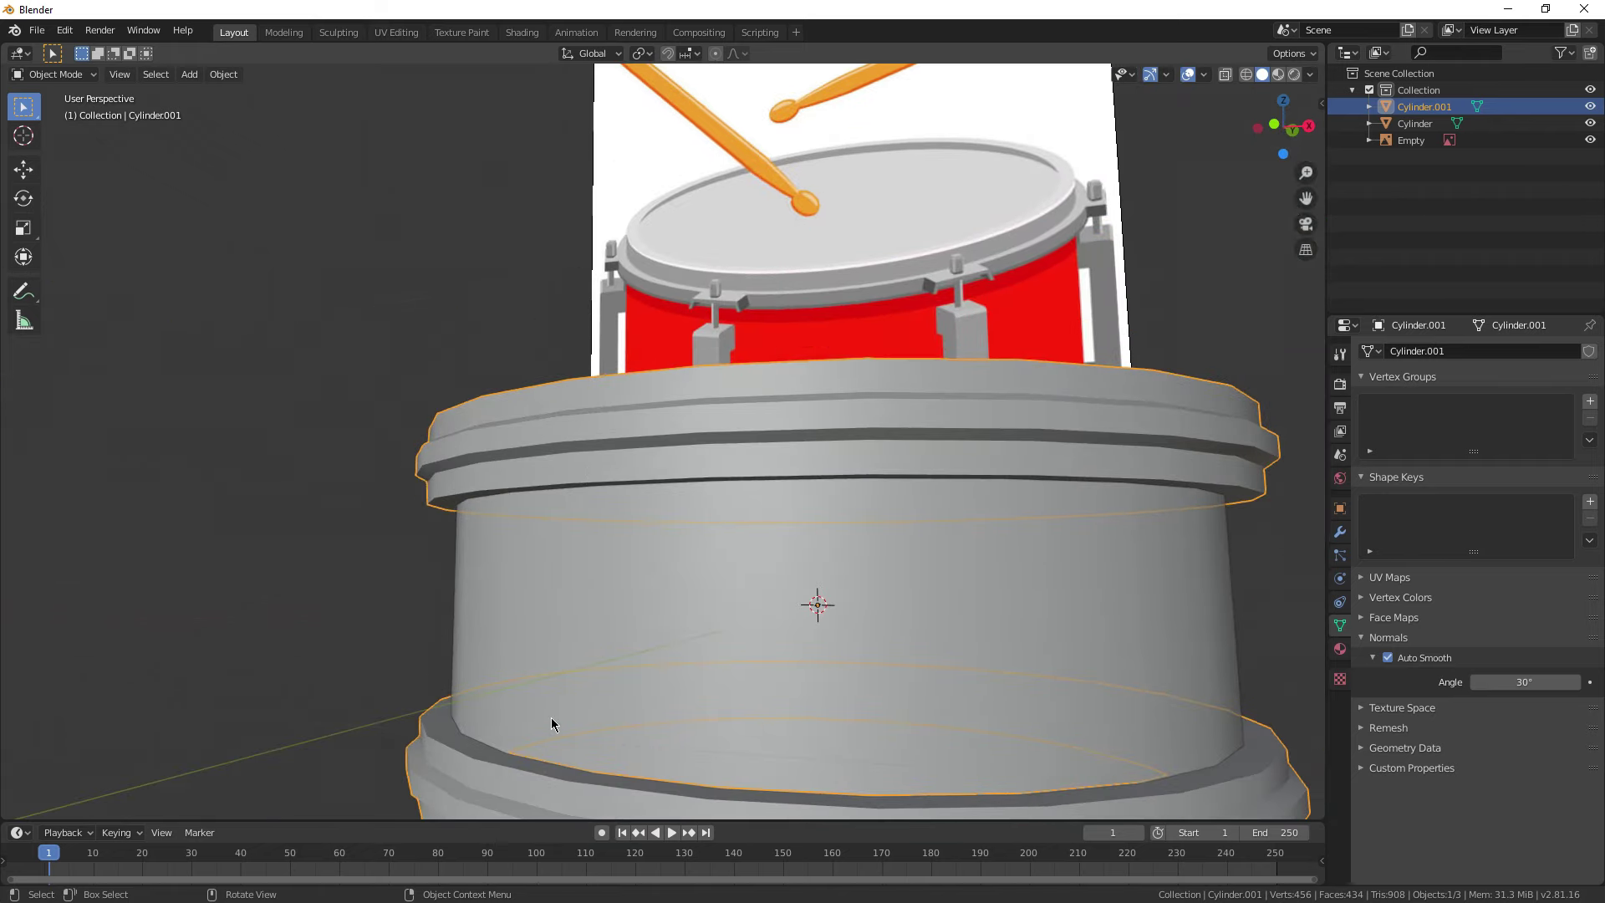
pyautogui.moveTo(558, 715); pyautogui.dragTo(552, 707, button='middle')
pyautogui.moveTo(649, 383); pyautogui.dragTo(870, 346, button='middle')
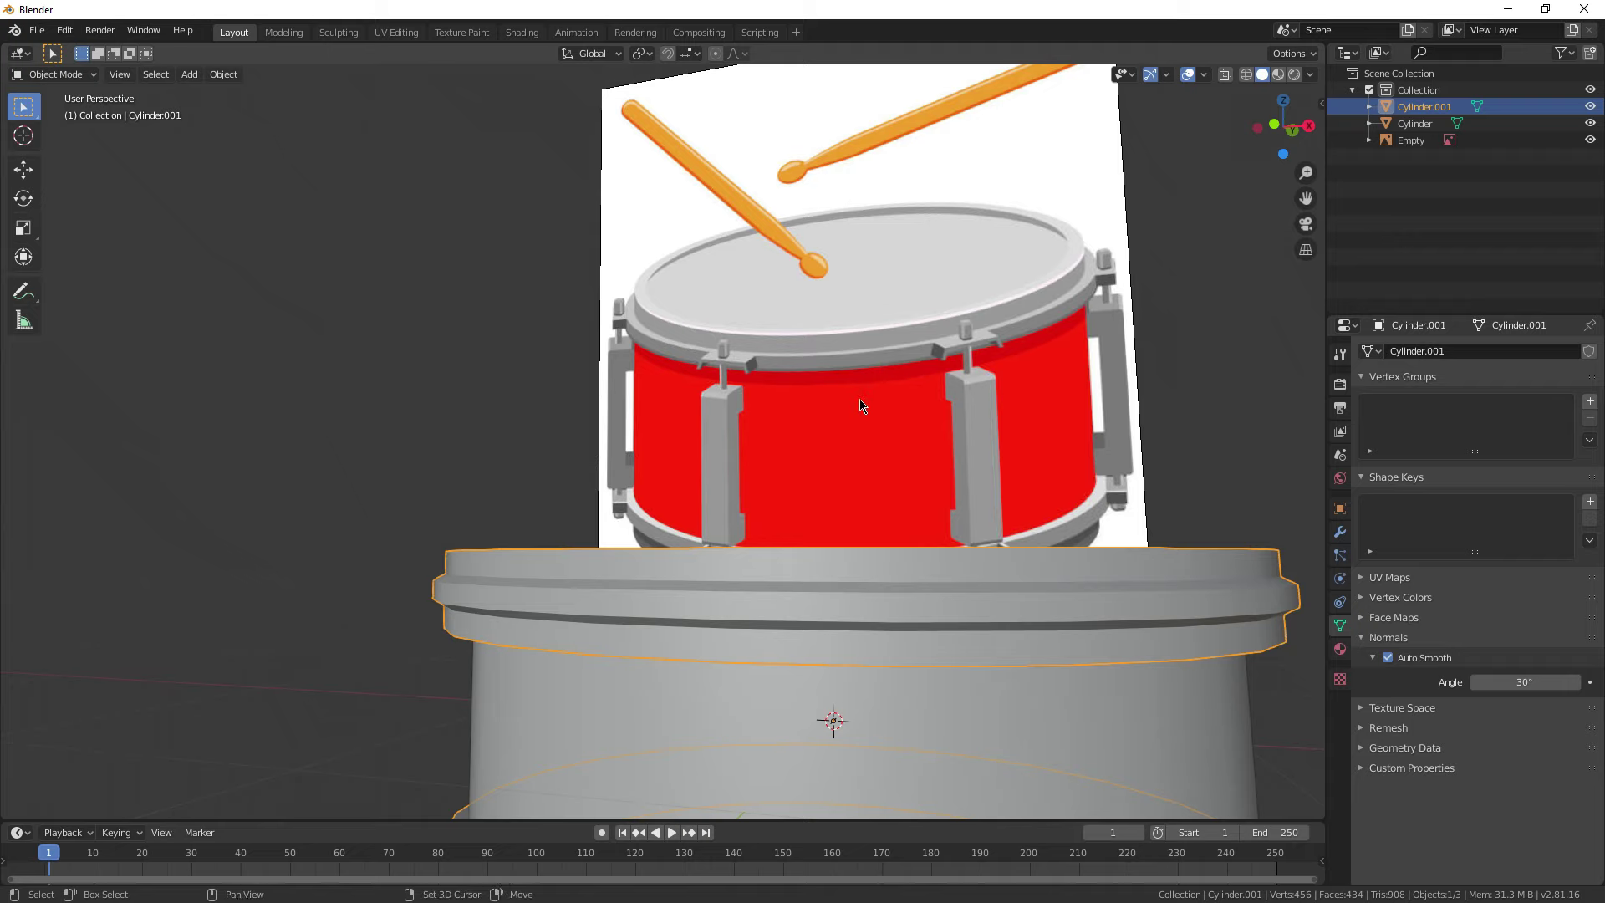
pyautogui.moveTo(861, 406); pyautogui.dragTo(813, 383, button='middle')
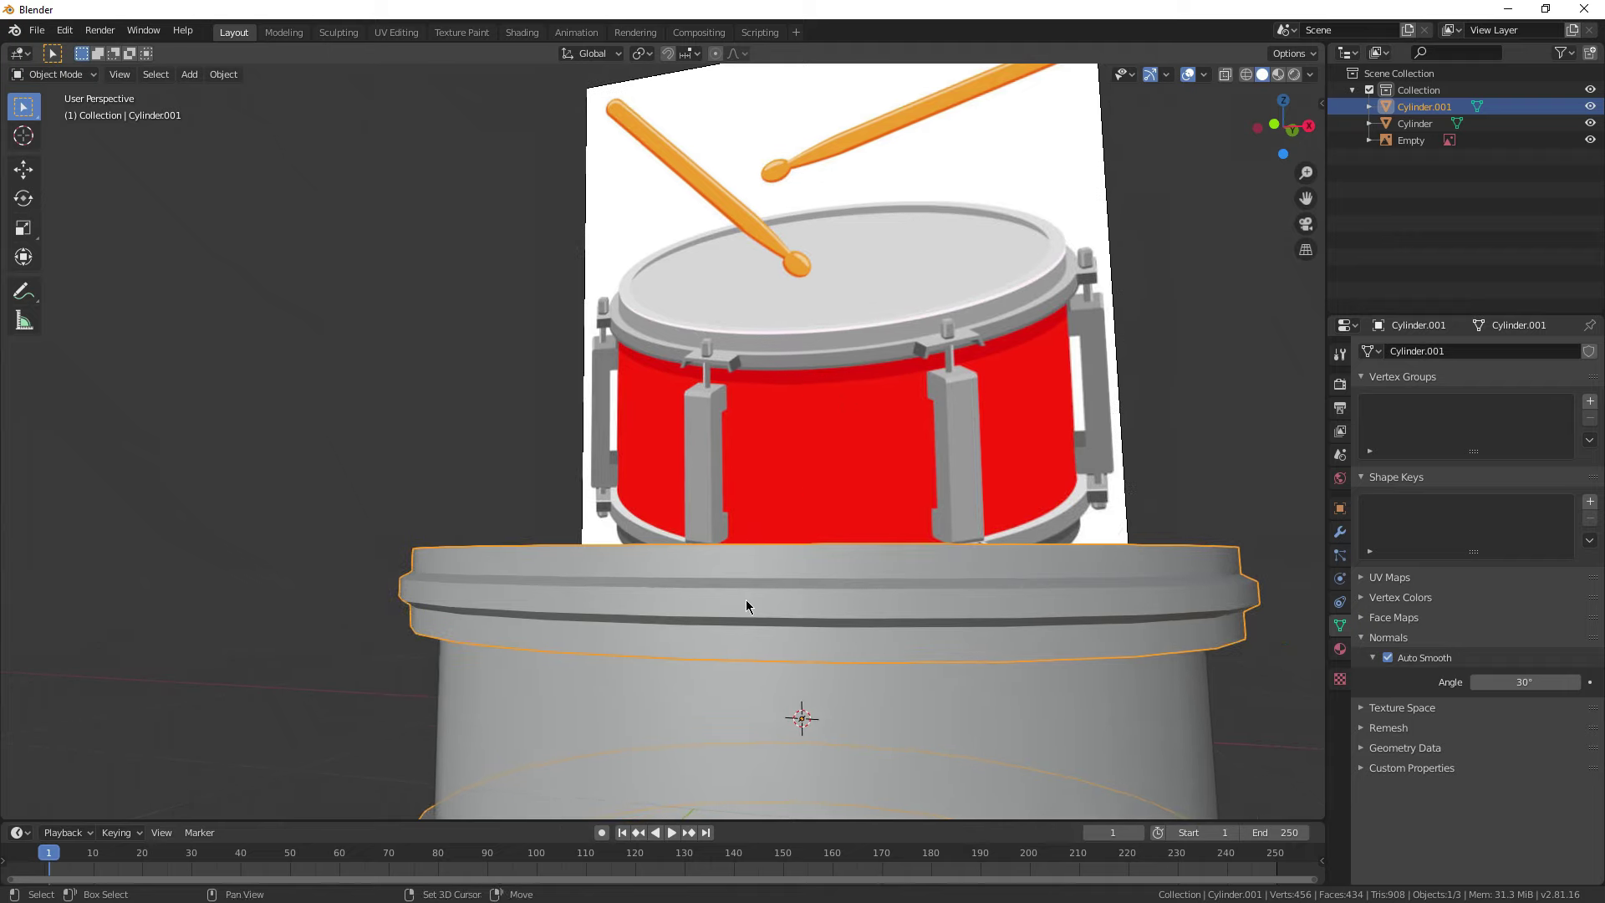
pyautogui.moveTo(744, 604); pyautogui.dragTo(757, 448, button='middle')
pyautogui.press('Tab')
pyautogui.keyDown('alt'); pyautogui.click(589, 351); pyautogui.keyUp('alt')
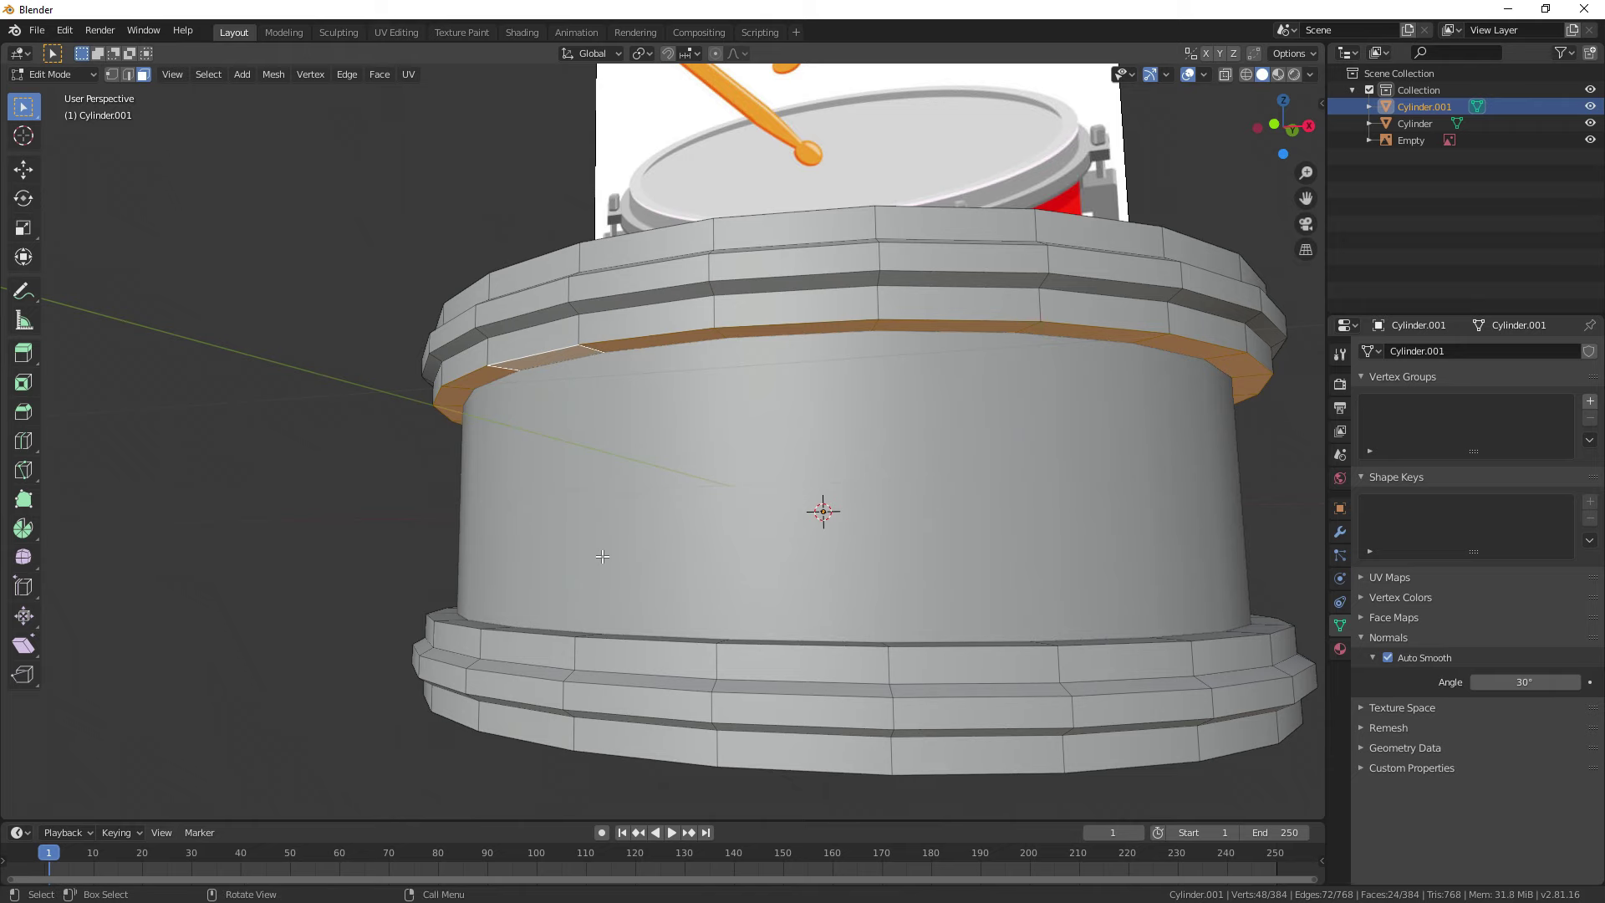
pyautogui.moveTo(602, 556); pyautogui.dragTo(900, 477, button='middle')
pyautogui.keyDown('alt'); pyautogui.keyDown('shift'); pyautogui.click(669, 719); pyautogui.keyUp('shift'); pyautogui.keyUp('alt')
pyautogui.press('s')
pyautogui.press('z')
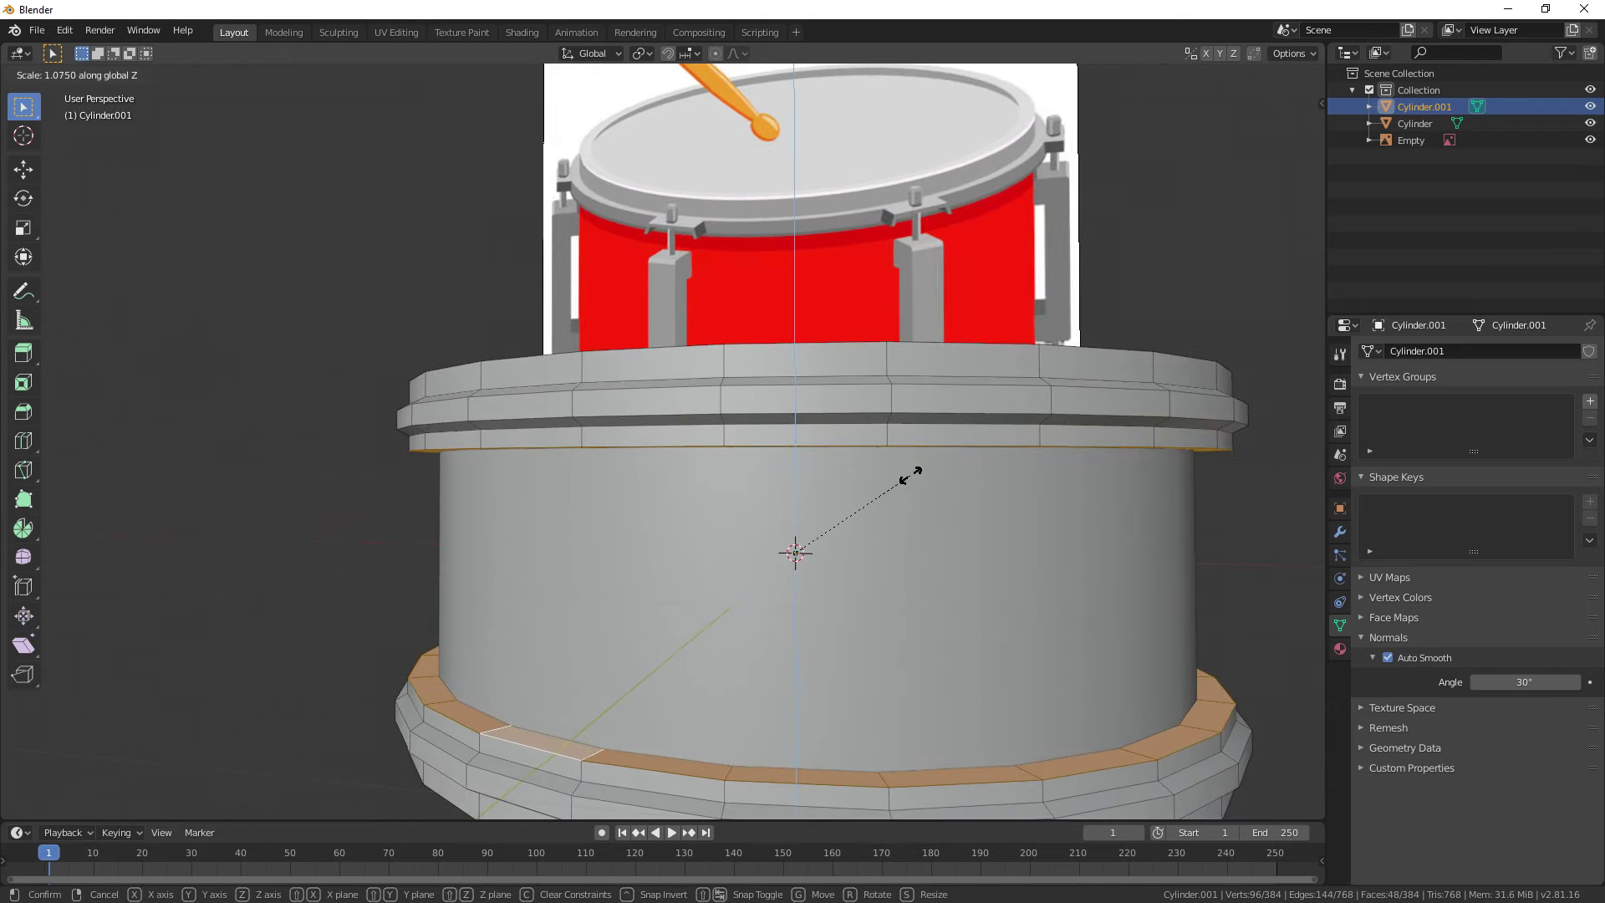
pyautogui.click(910, 475)
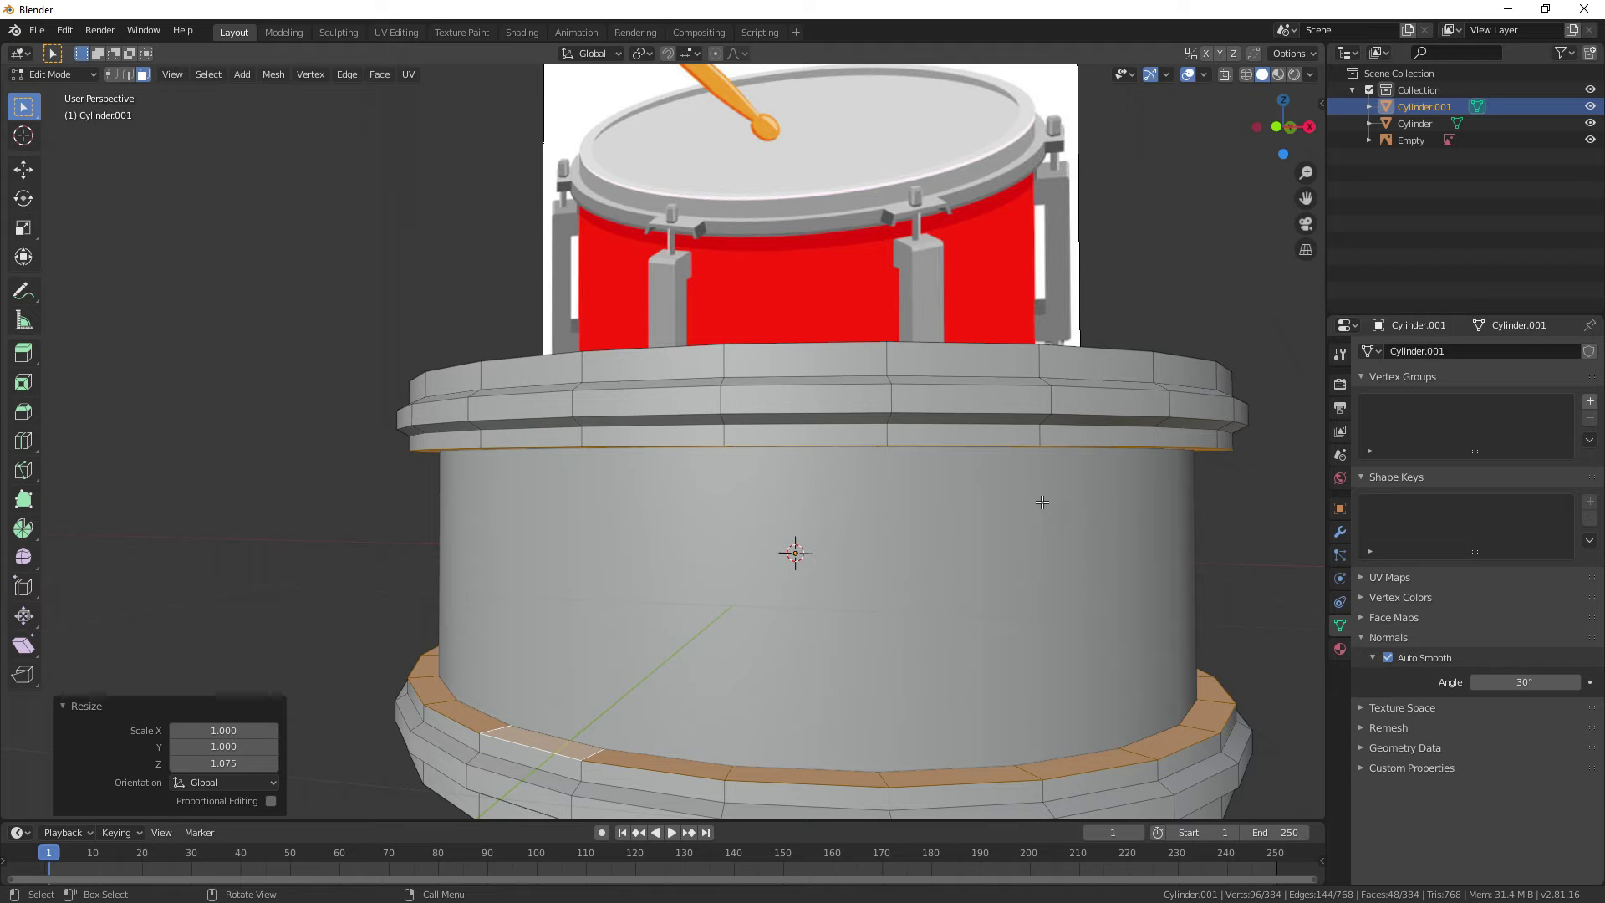
# Step: Scale the selected hoop face loops uniformly to about 0.98 and inspect the drum in Object Mode
pyautogui.press('s')
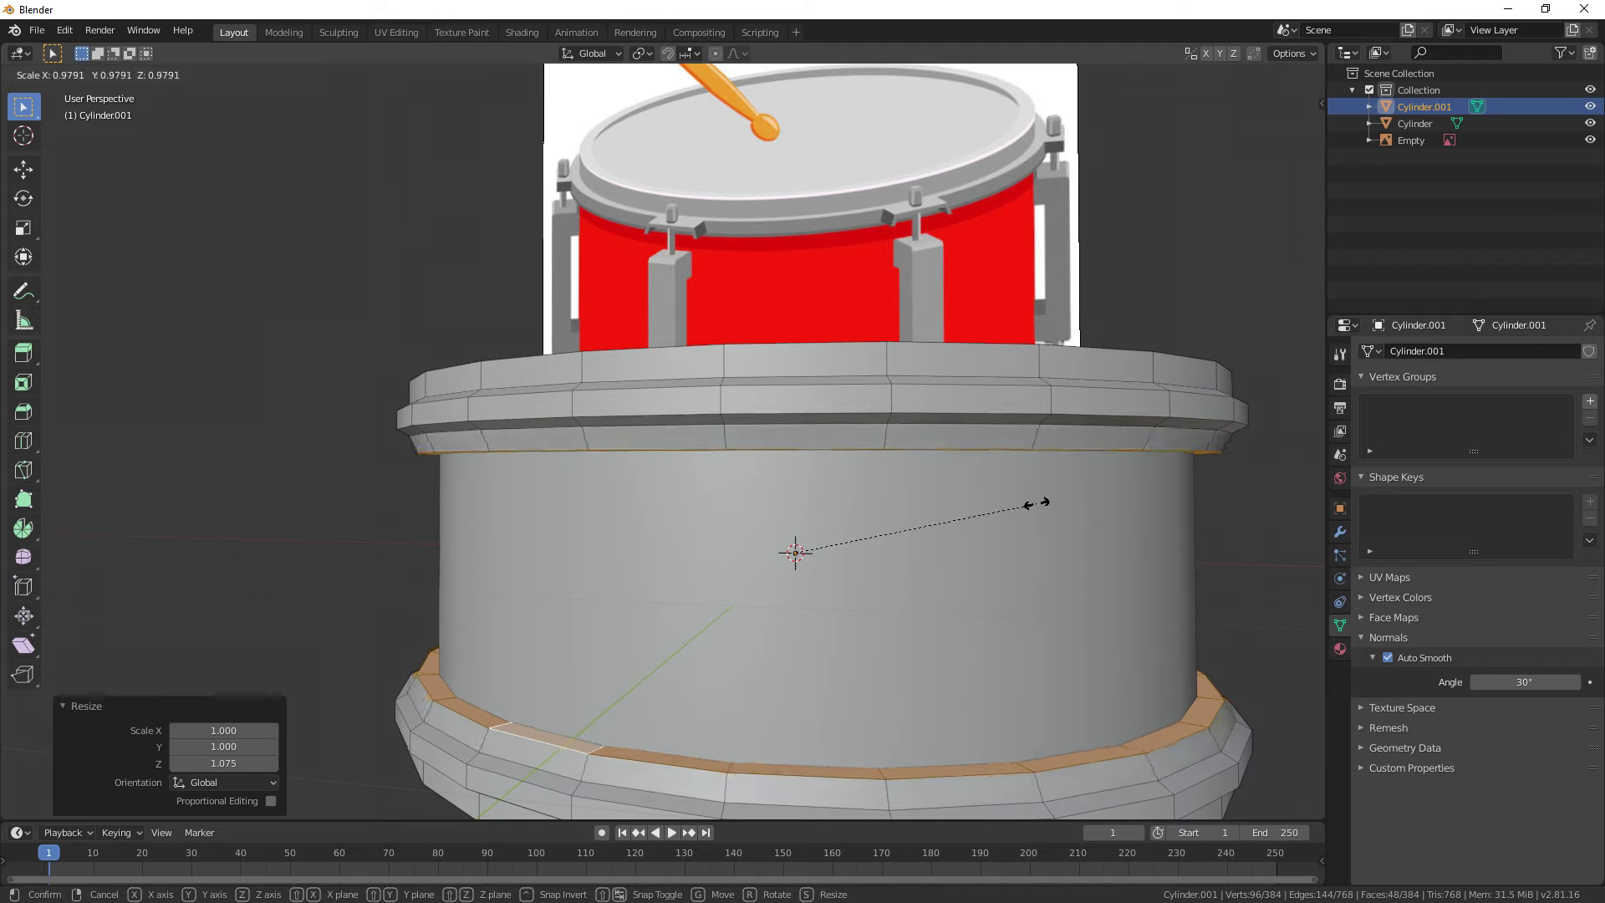
pyautogui.click(1036, 504)
pyautogui.press('Tab')
pyautogui.scroll(-3, 1038, 504)
pyautogui.click(1078, 506)
pyautogui.moveTo(823, 573); pyautogui.dragTo(514, 532, button='middle')
pyautogui.scroll(-3, 547, 449)
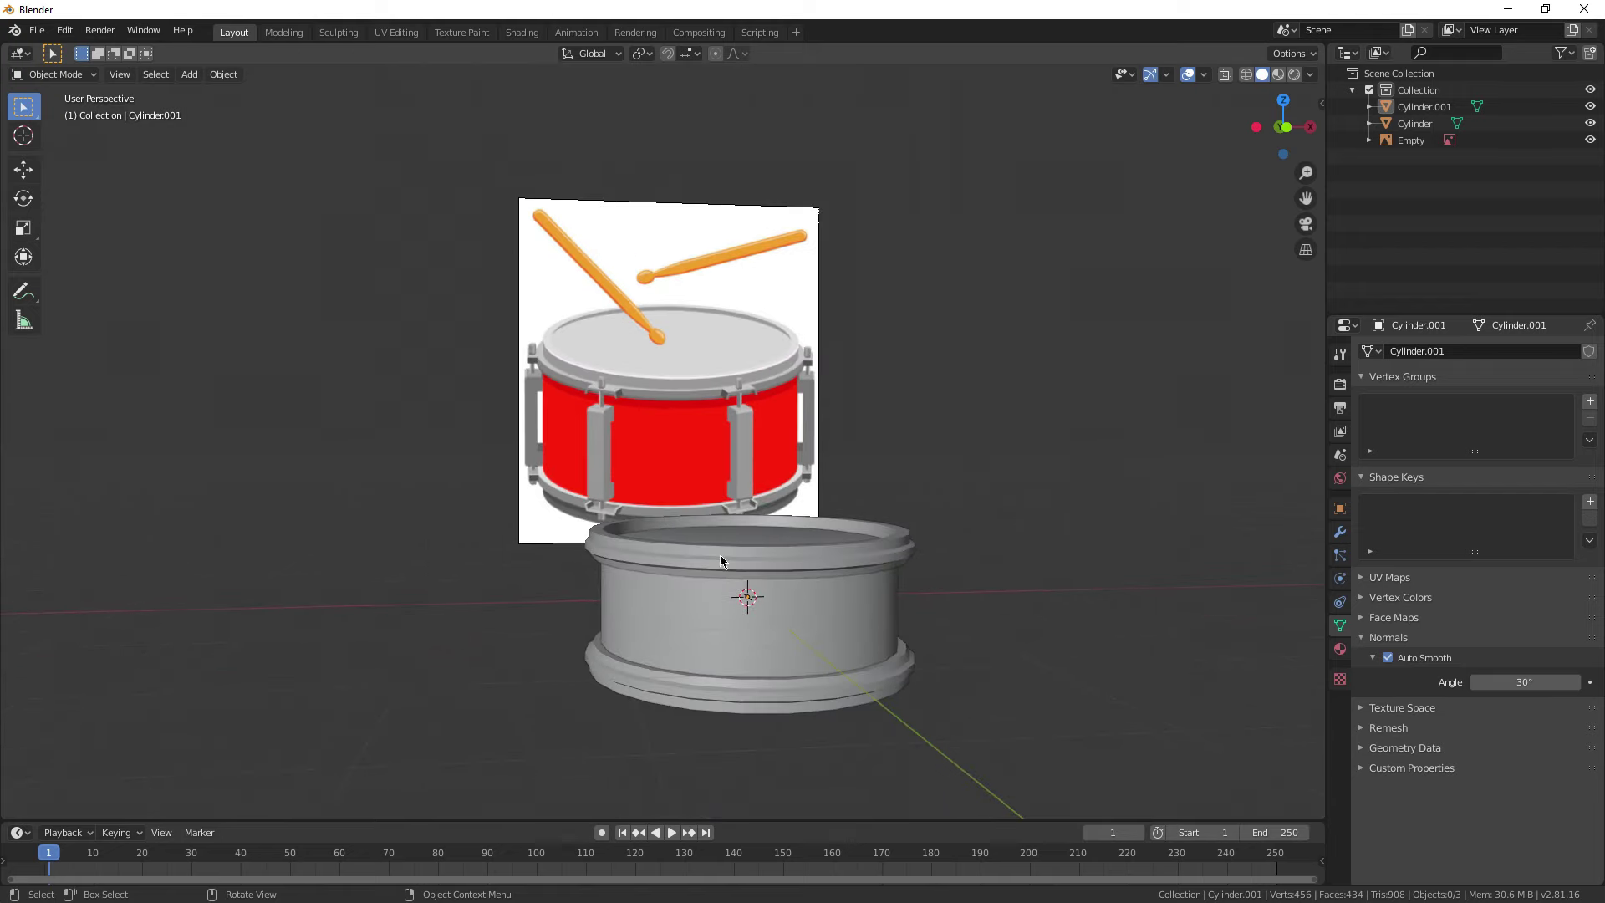
pyautogui.moveTo(536, 653); pyautogui.dragTo(668, 587, button='middle')
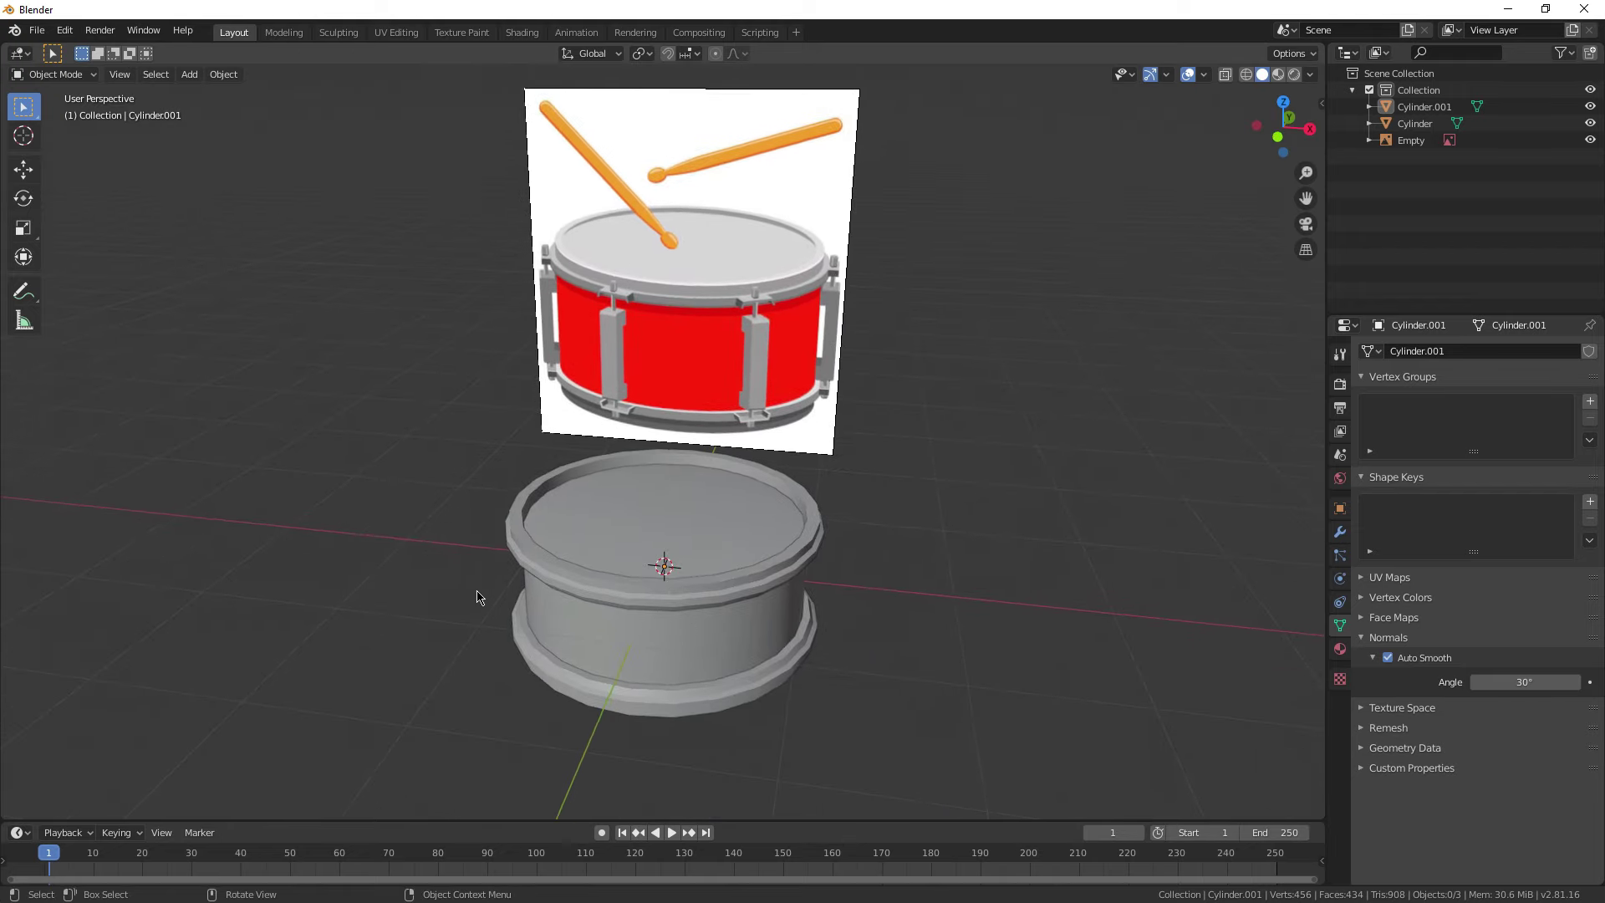
# Step: Hide the drum body and hoops and show the reference image in front orthographic view
pyautogui.moveTo(376, 503); pyautogui.dragTo(688, 702)
pyautogui.press('h')
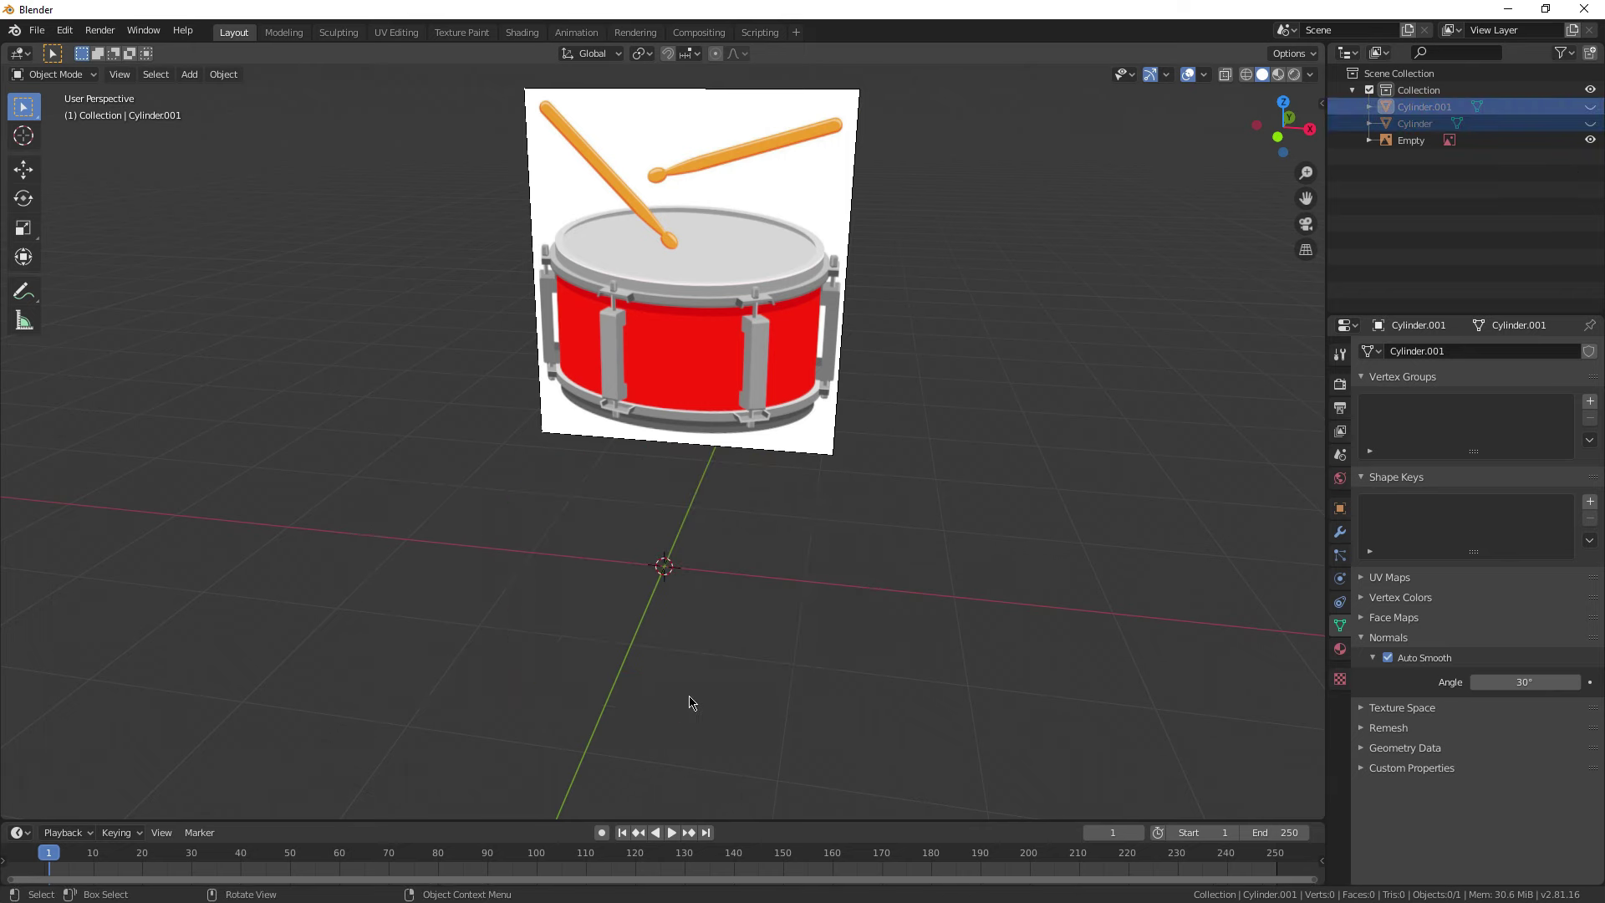
pyautogui.scroll(2, 690, 702)
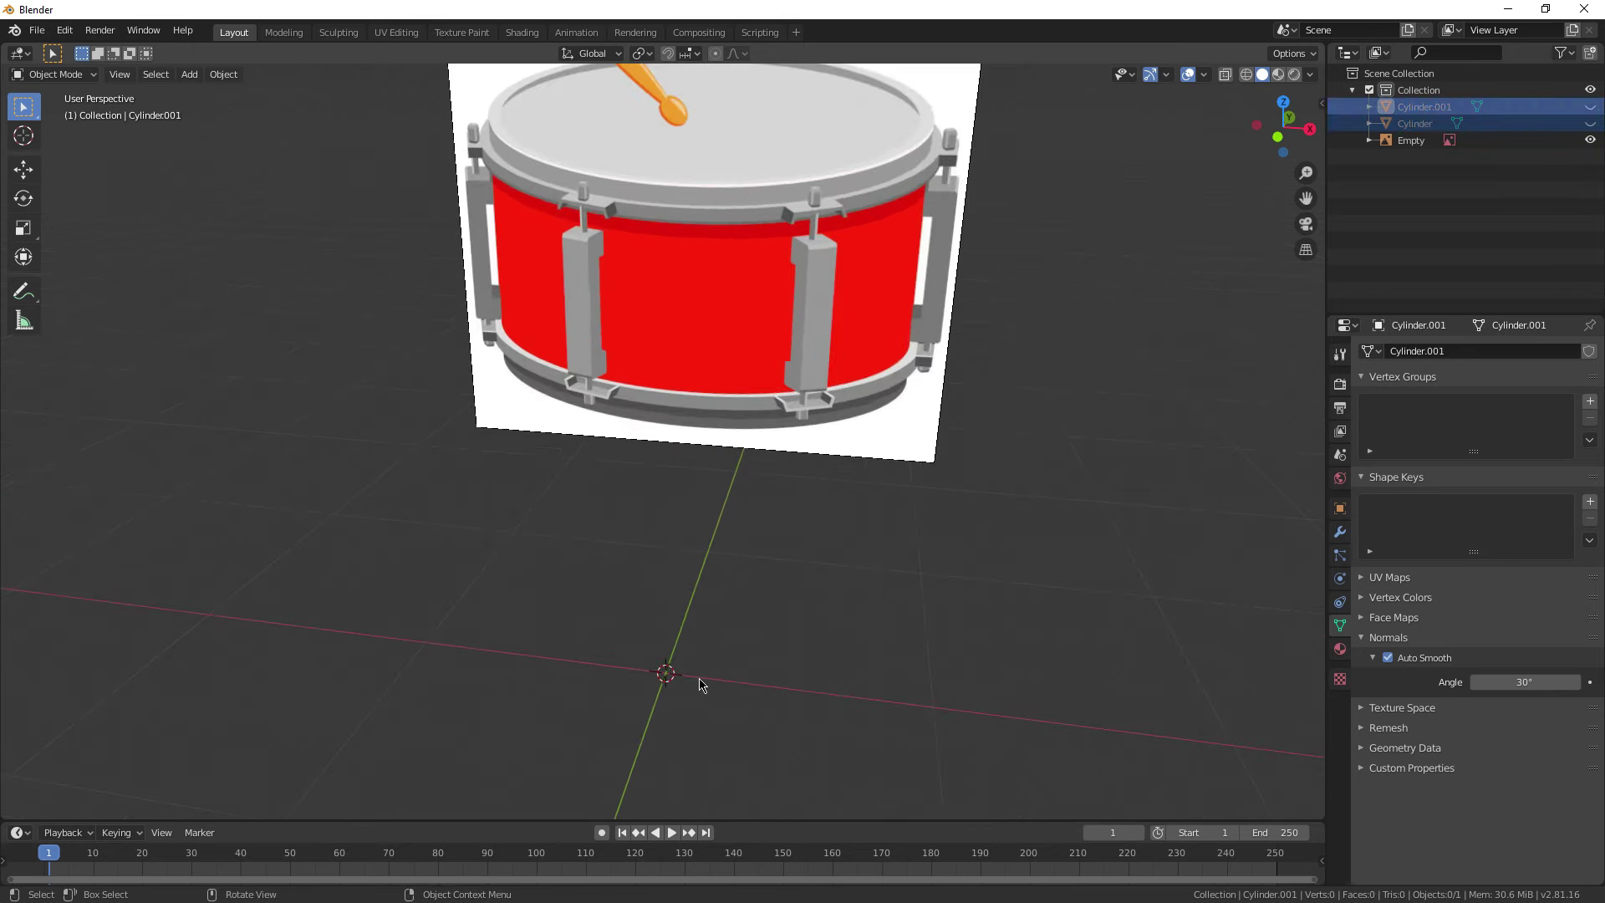
pyautogui.press('KP_1')
pyautogui.scroll(3, 743, 572)
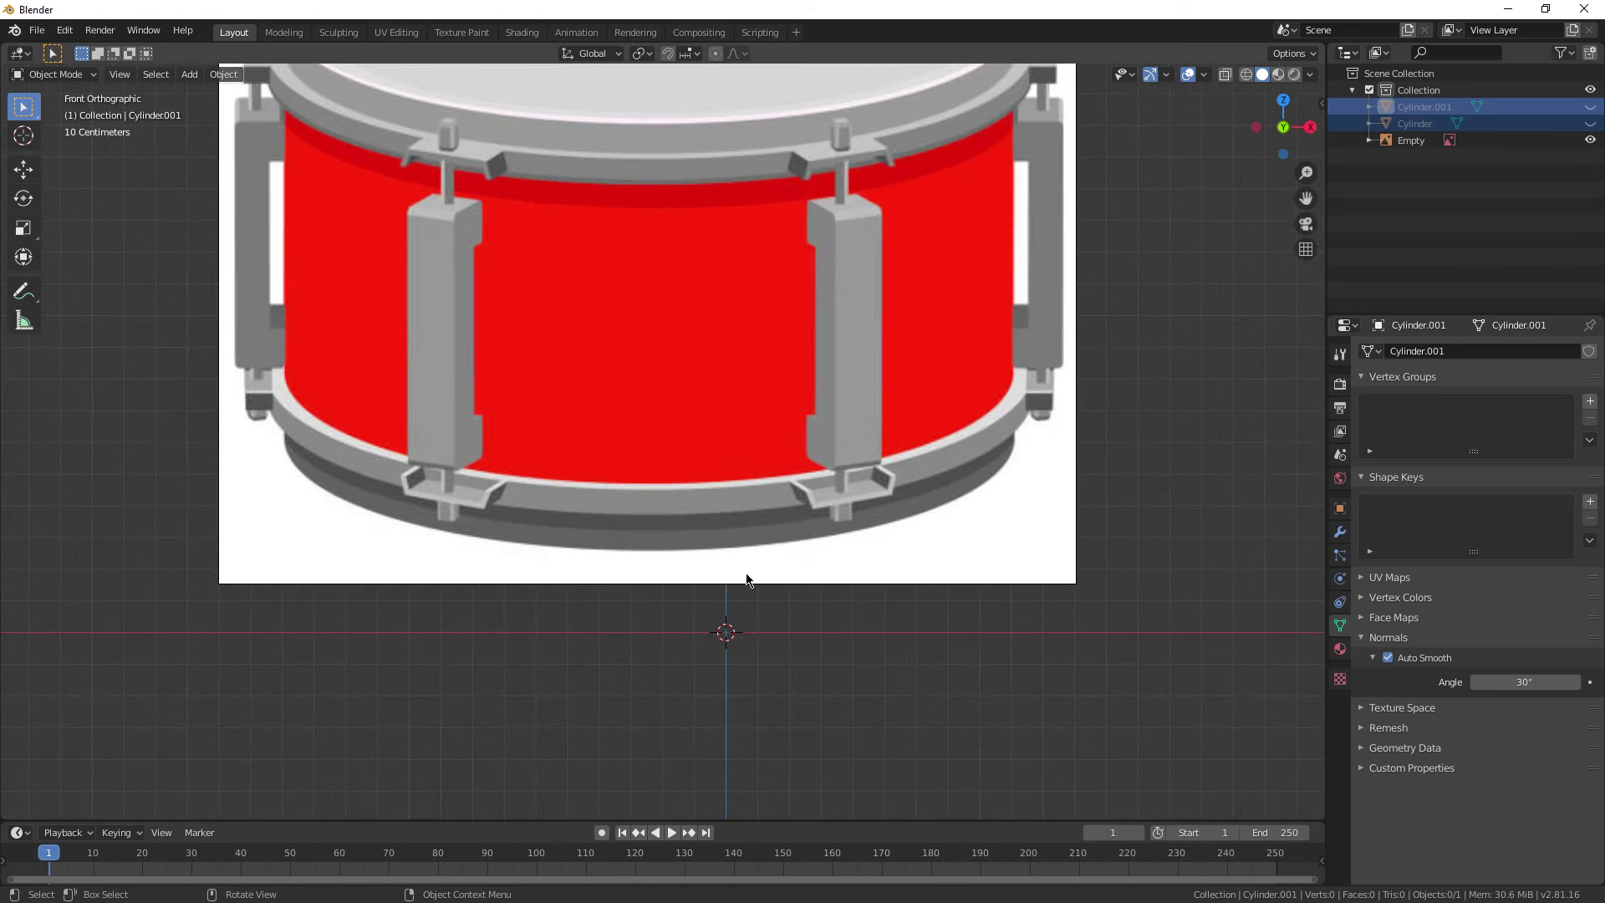
# Step: Add a 2 m cube mesh at the world origin as the base for a lug post
pyautogui.hotkey('shift', 'a')
pyautogui.moveTo(637, 332)
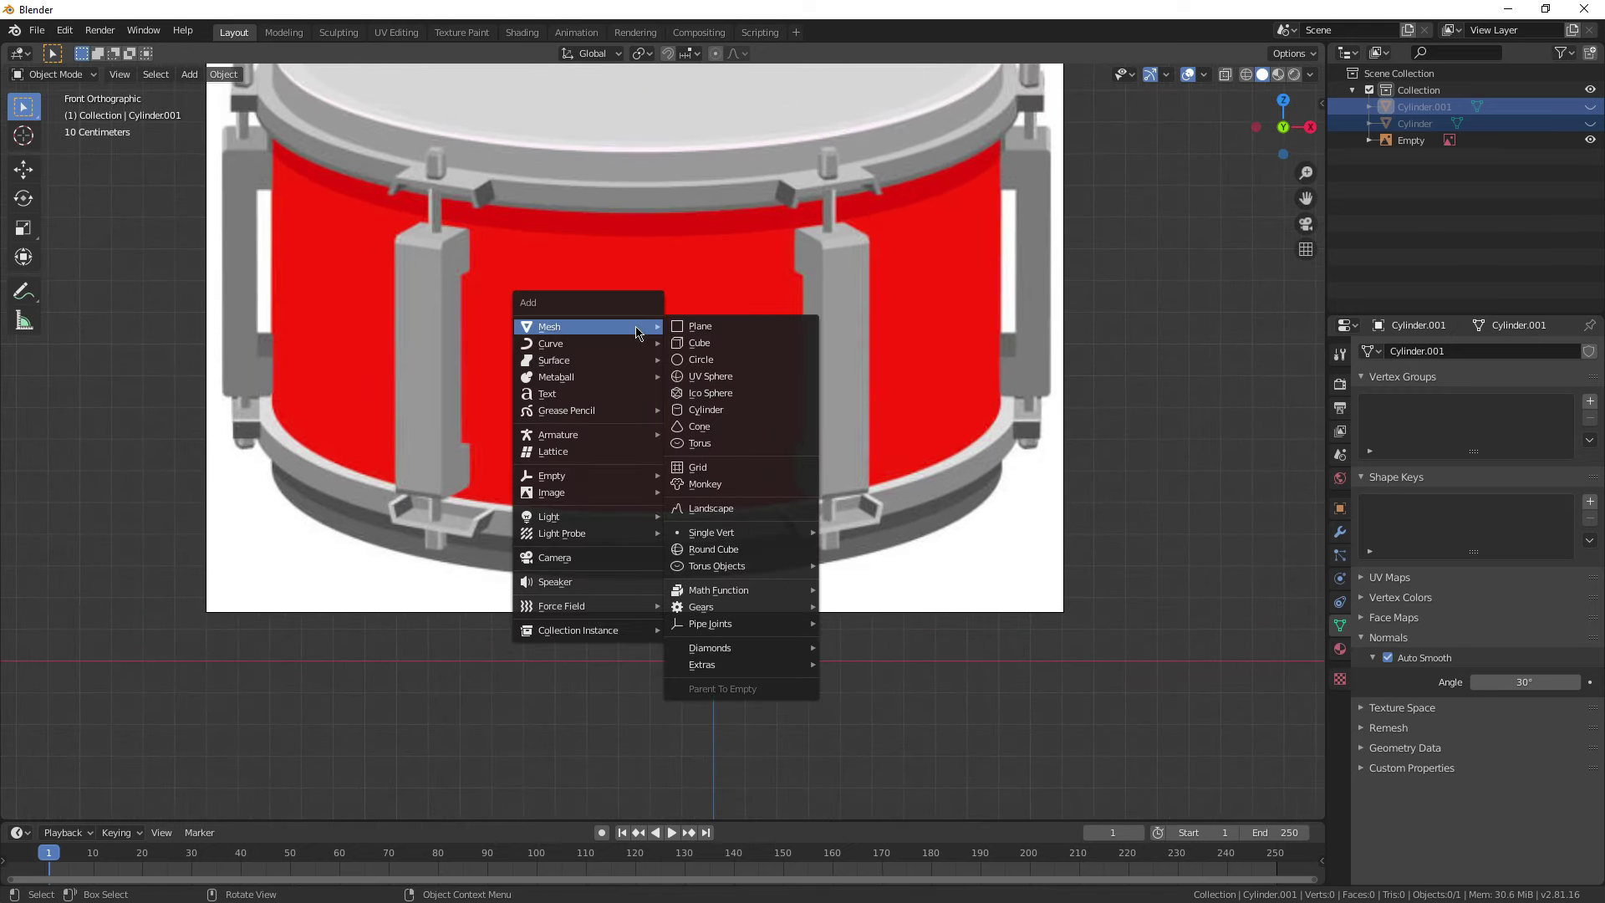
pyautogui.click(695, 347)
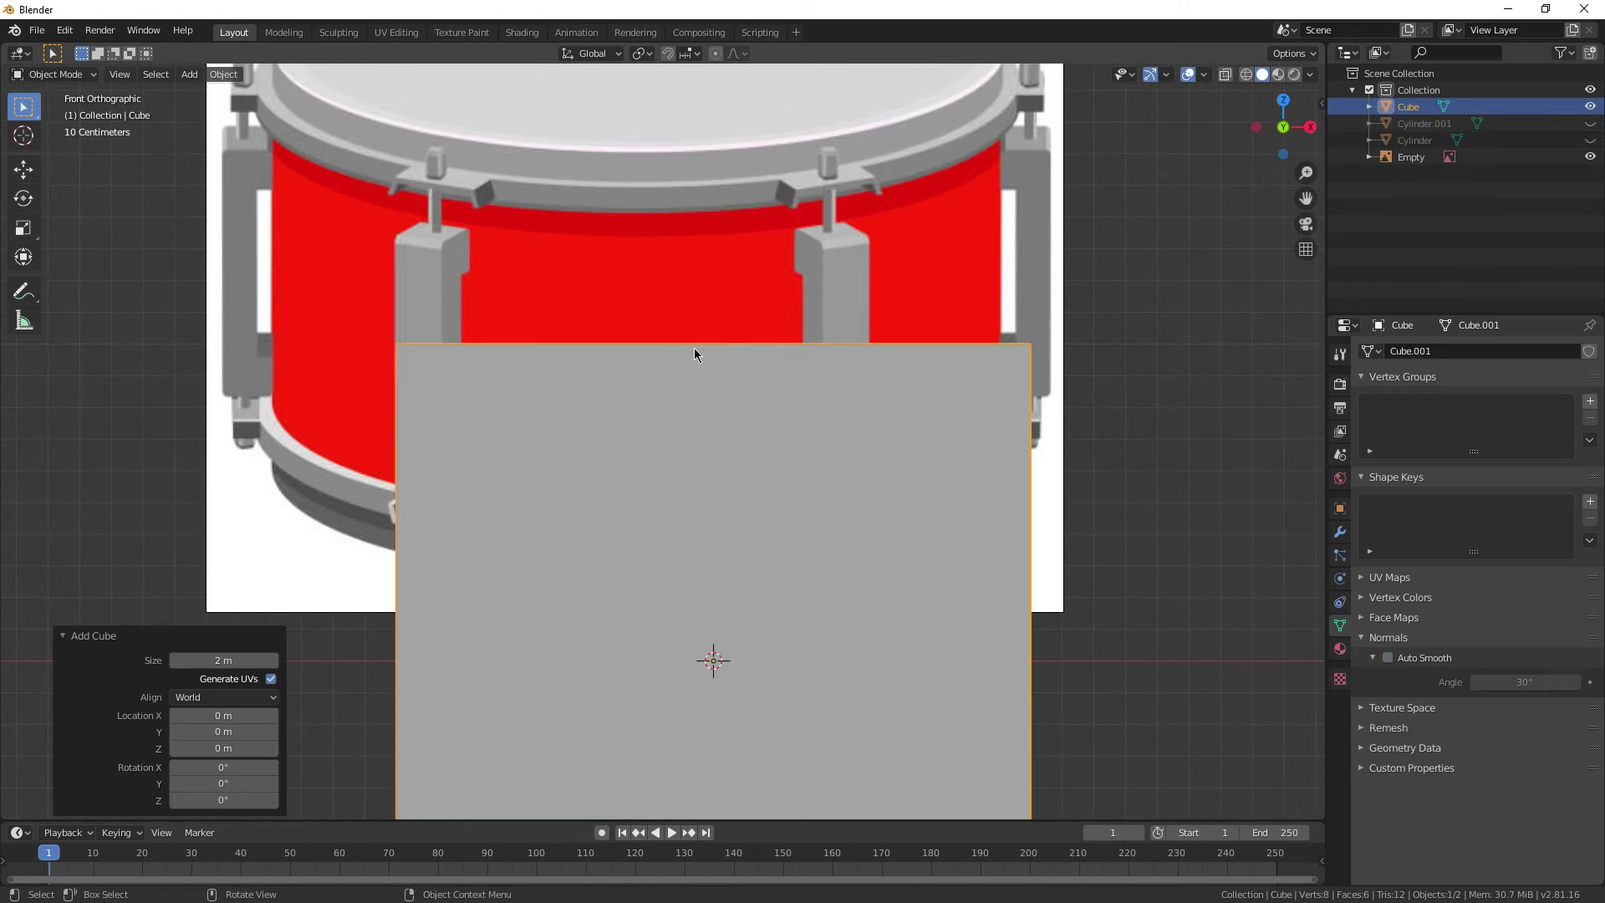
pyautogui.scroll(-3, 680, 395)
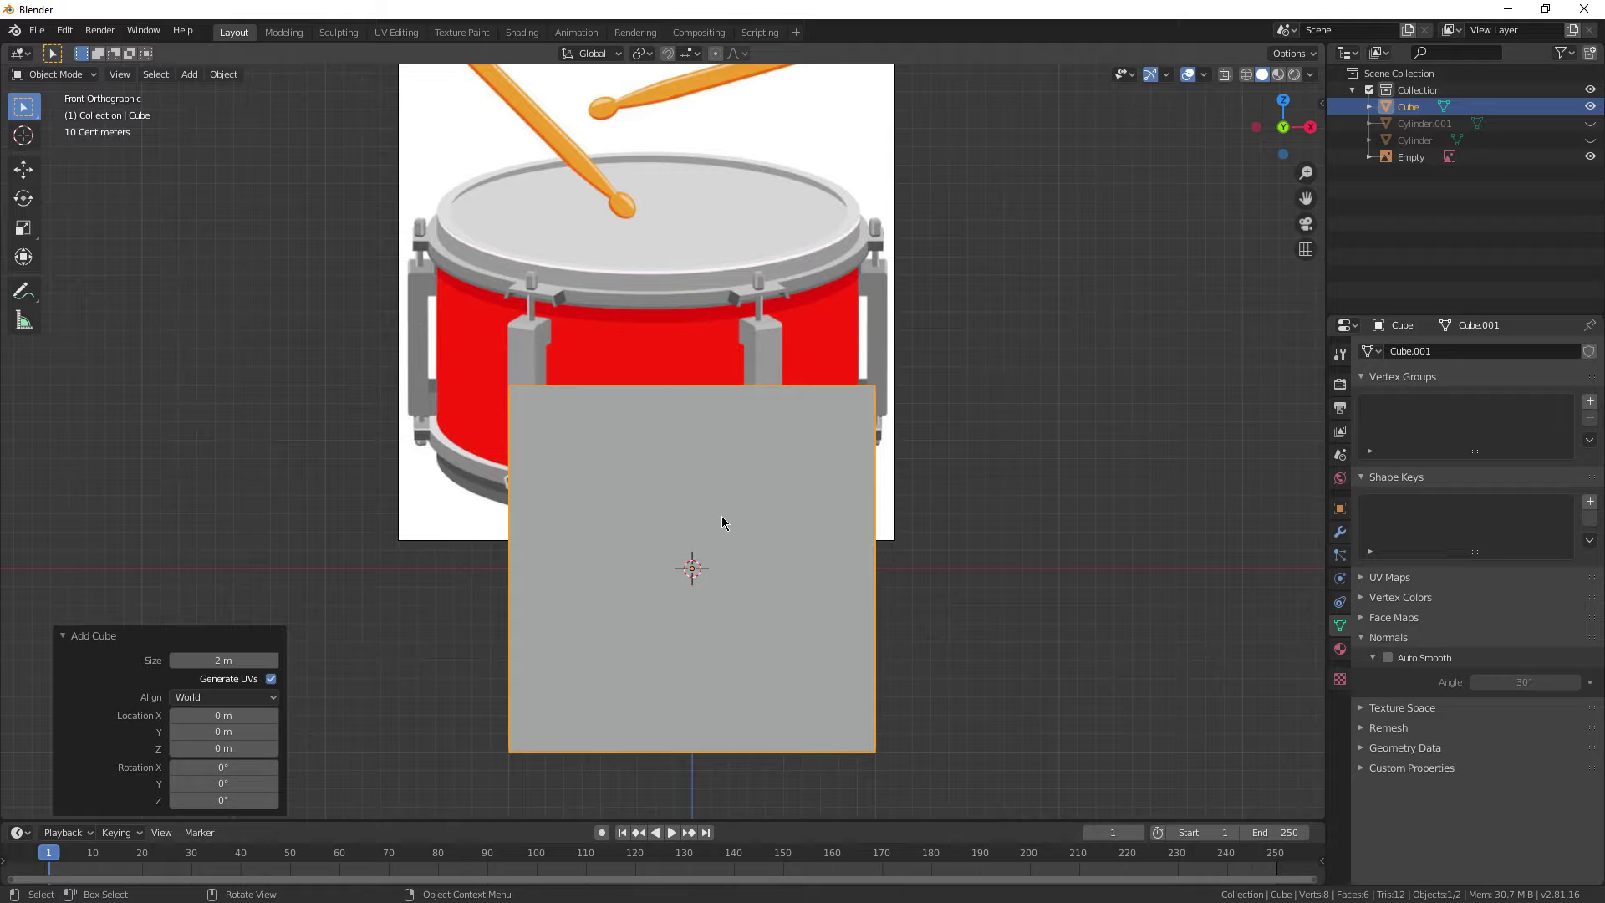
pyautogui.moveTo(712, 423); pyautogui.dragTo(755, 488, button='middle')
pyautogui.scroll(2, 831, 532)
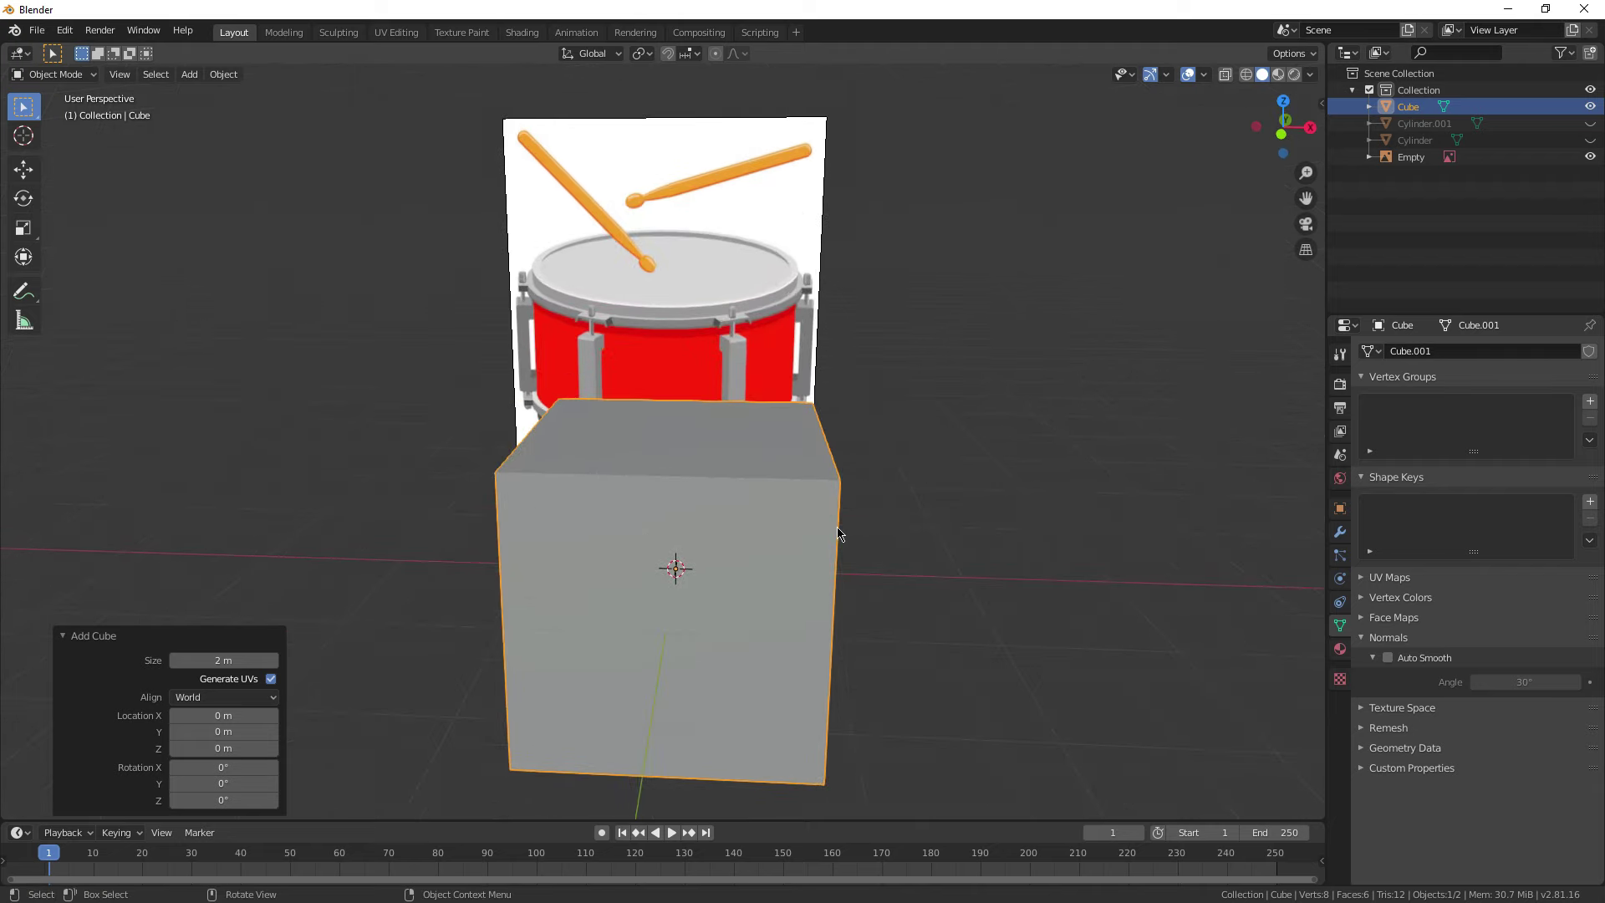
# Step: Scale the cube in X and Y only, by 1.030 and again by 0.806, keeping its height
pyautogui.press('s')
pyautogui.hotkey('shift', 'z')
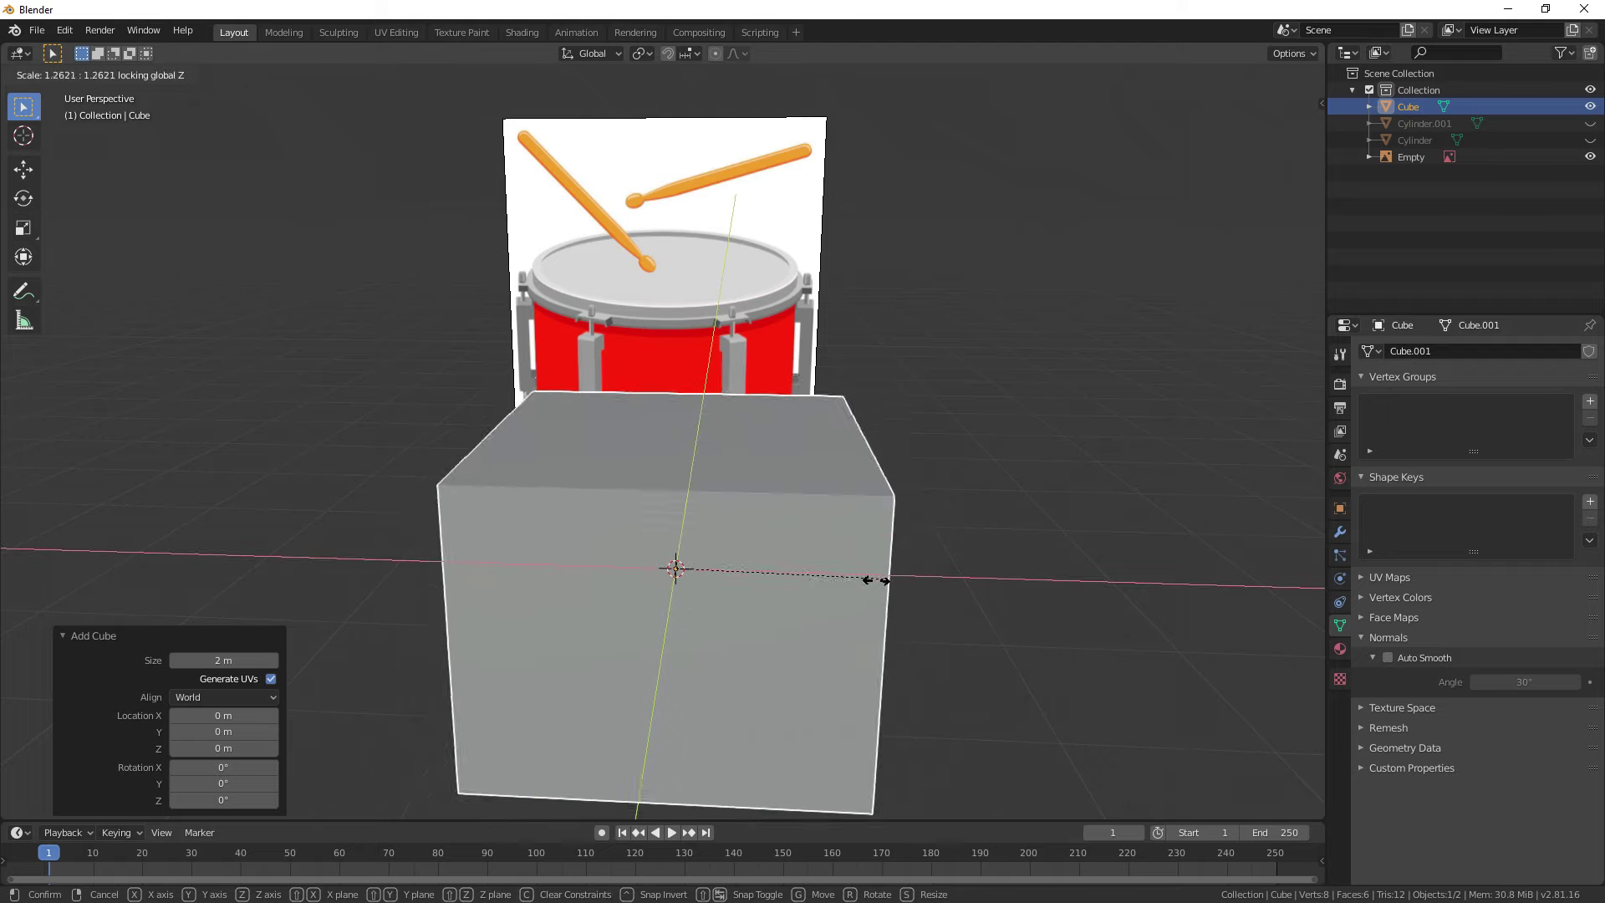
pyautogui.click(845, 581)
pyautogui.press('KP_1')
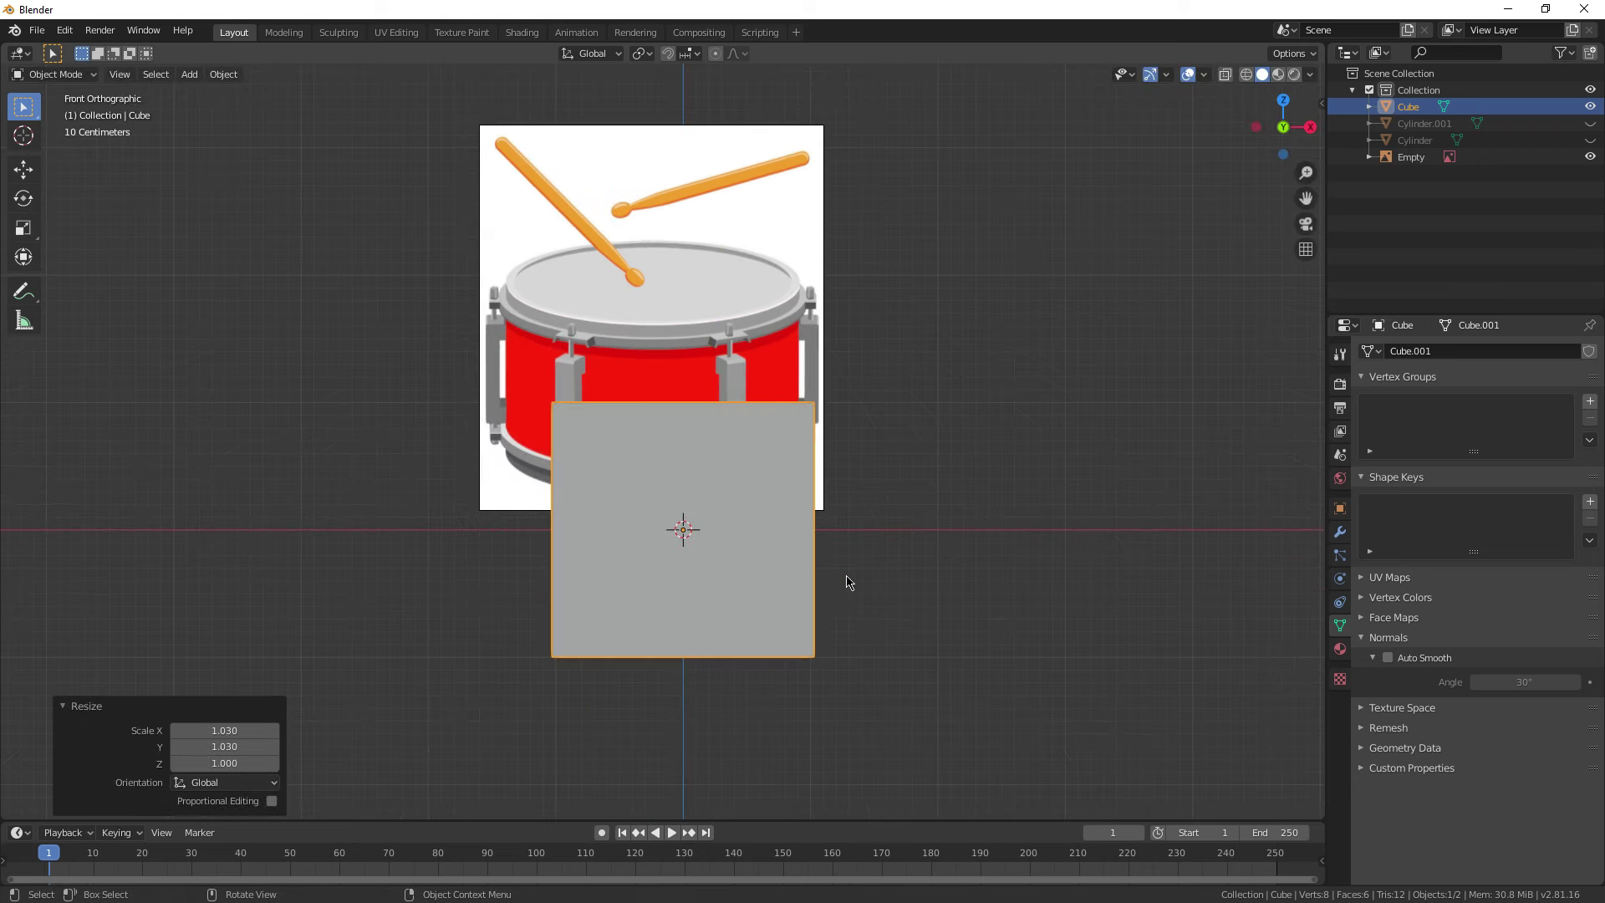
pyautogui.press('s')
pyautogui.hotkey('shift', 'z')
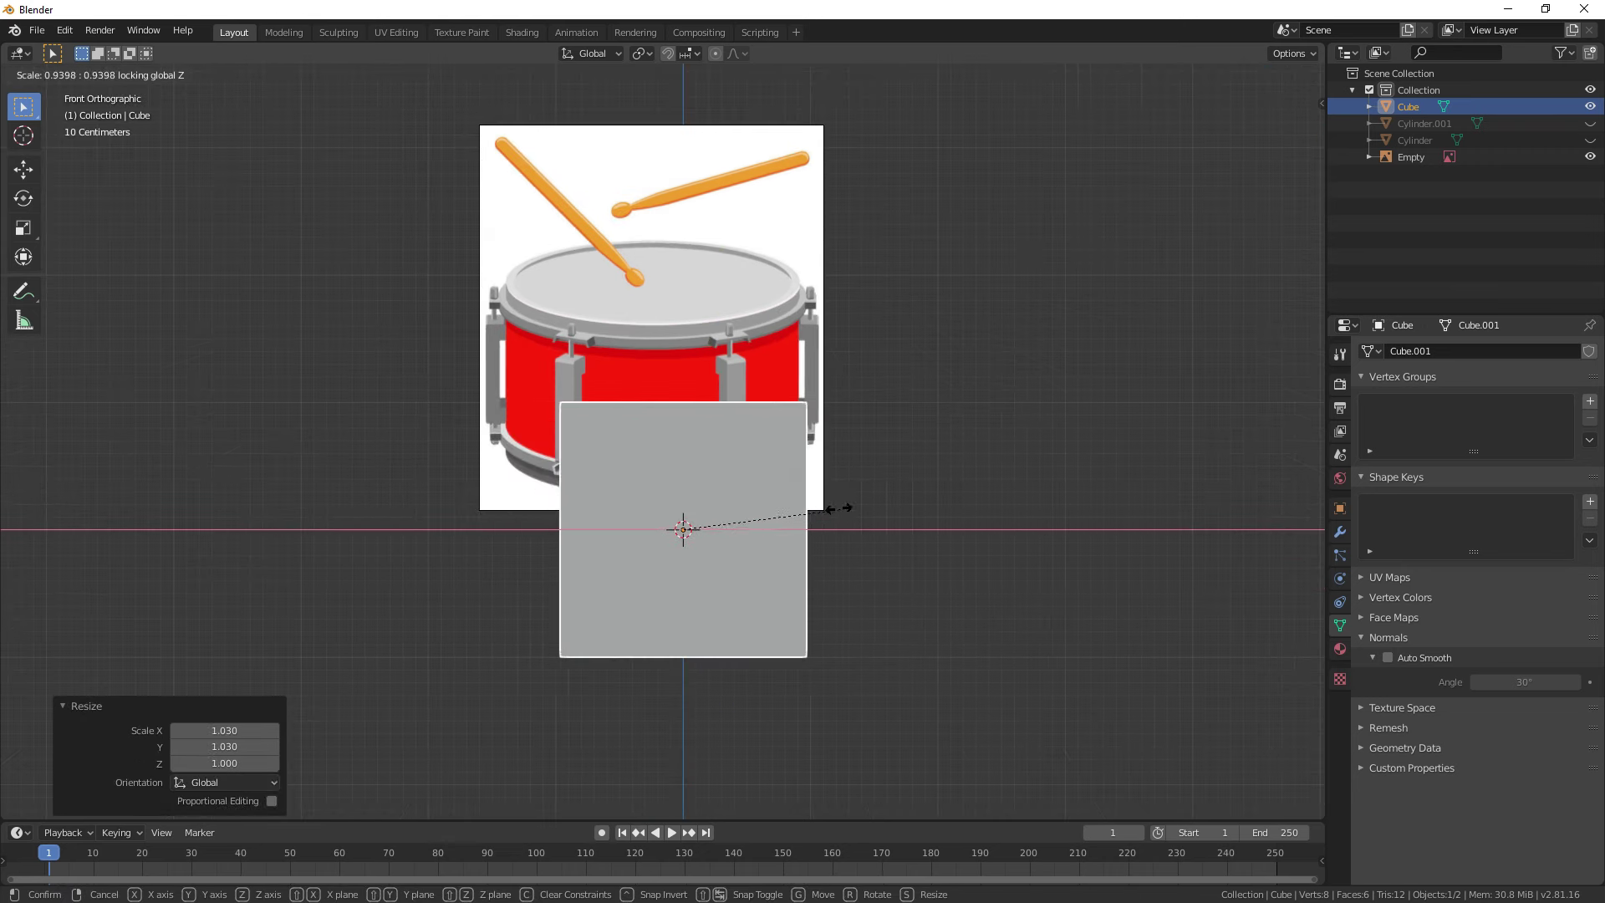
pyautogui.click(823, 518)
pyautogui.moveTo(823, 518); pyautogui.dragTo(824, 569, button='middle')
# Step: Narrow the cube in X and Y only to roughly a quarter of its width, forming a slim upright post
pyautogui.press('s')
pyautogui.hotkey('shift', 'z')
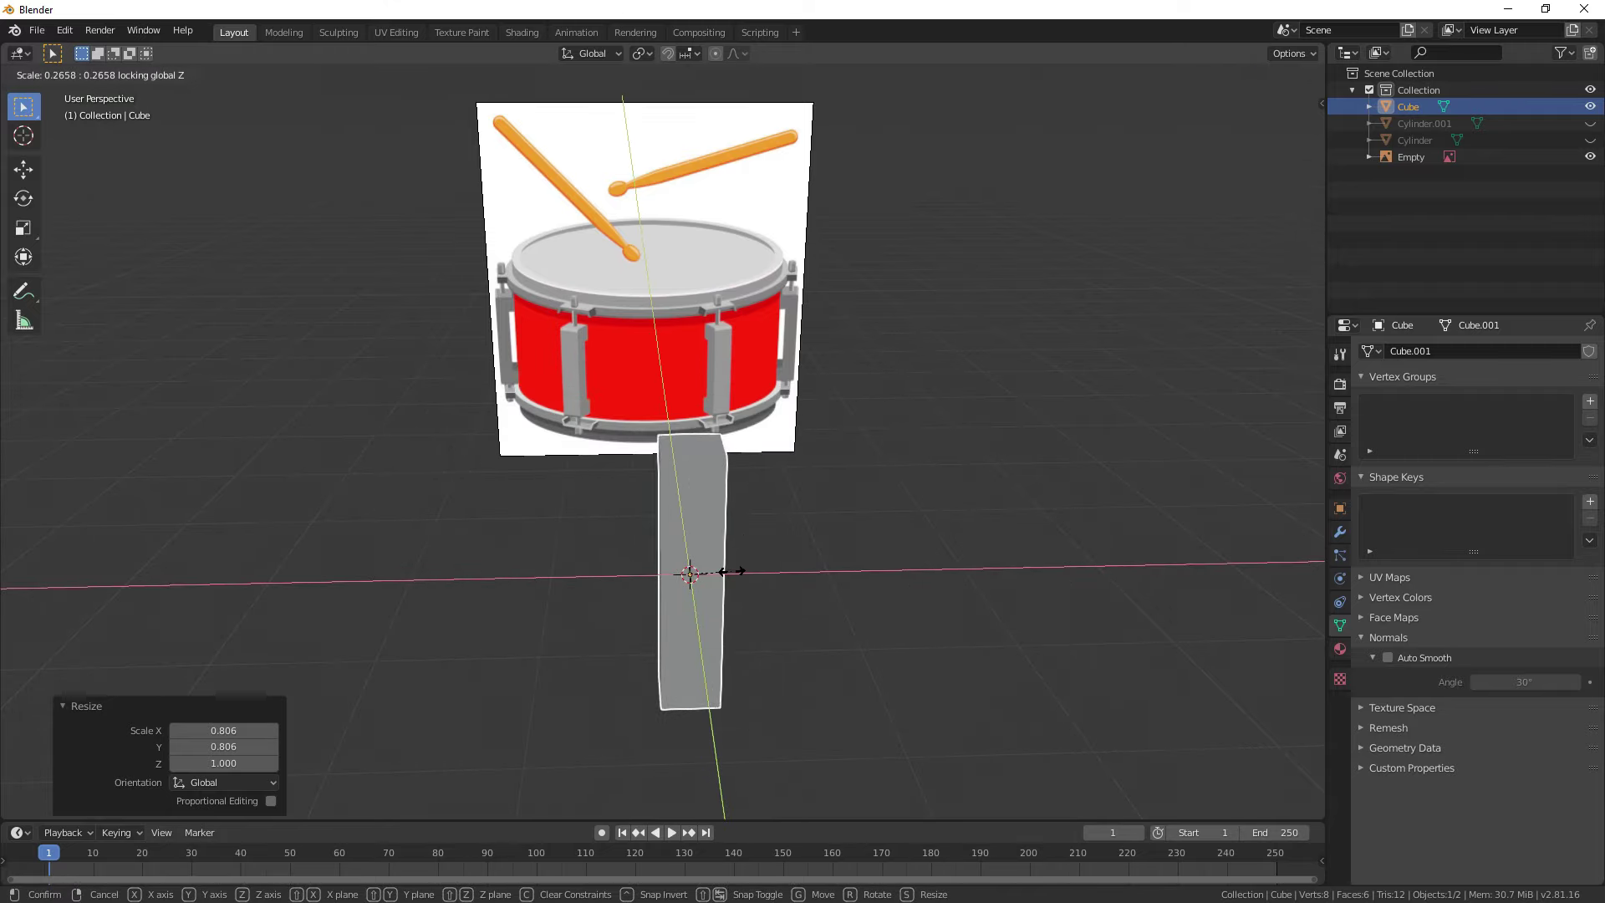
pyautogui.click(741, 572)
pyautogui.moveTo(741, 572); pyautogui.dragTo(700, 575, button='middle')
pyautogui.press('s')
pyautogui.hotkey('shift', 'z')
pyautogui.click(740, 569)
pyautogui.click(778, 554)
# Step: In Edit Mode with edge selection, select the two opposite side edges at both the top and bottom of the post
pyautogui.press('KP_1')
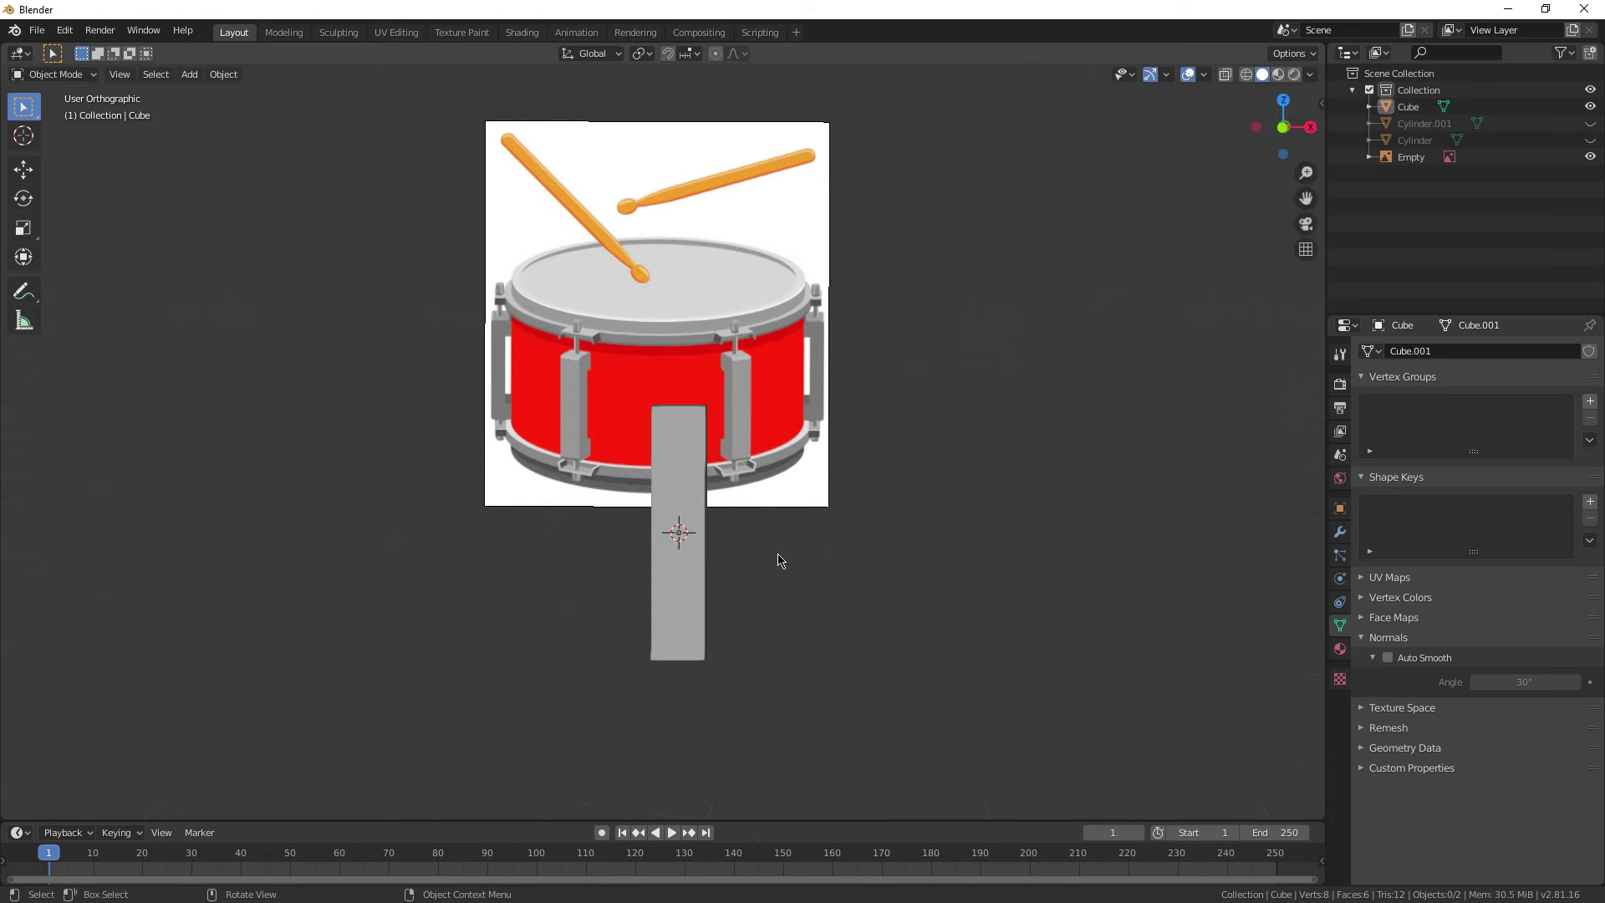
pyautogui.scroll(3, 698, 562)
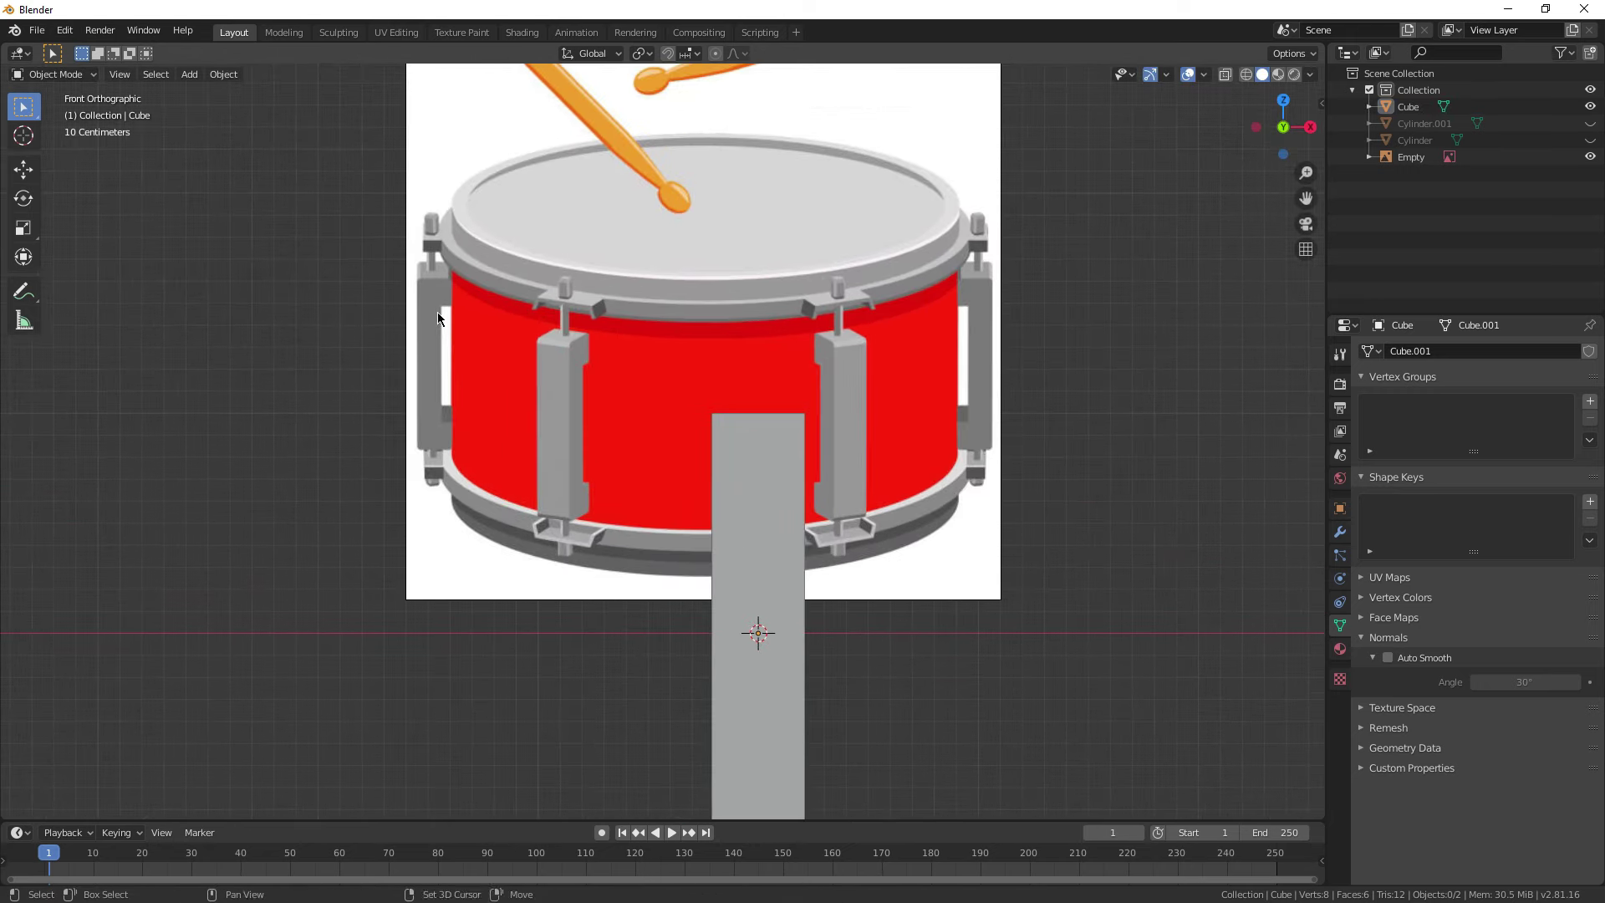
pyautogui.scroll(3, 441, 322)
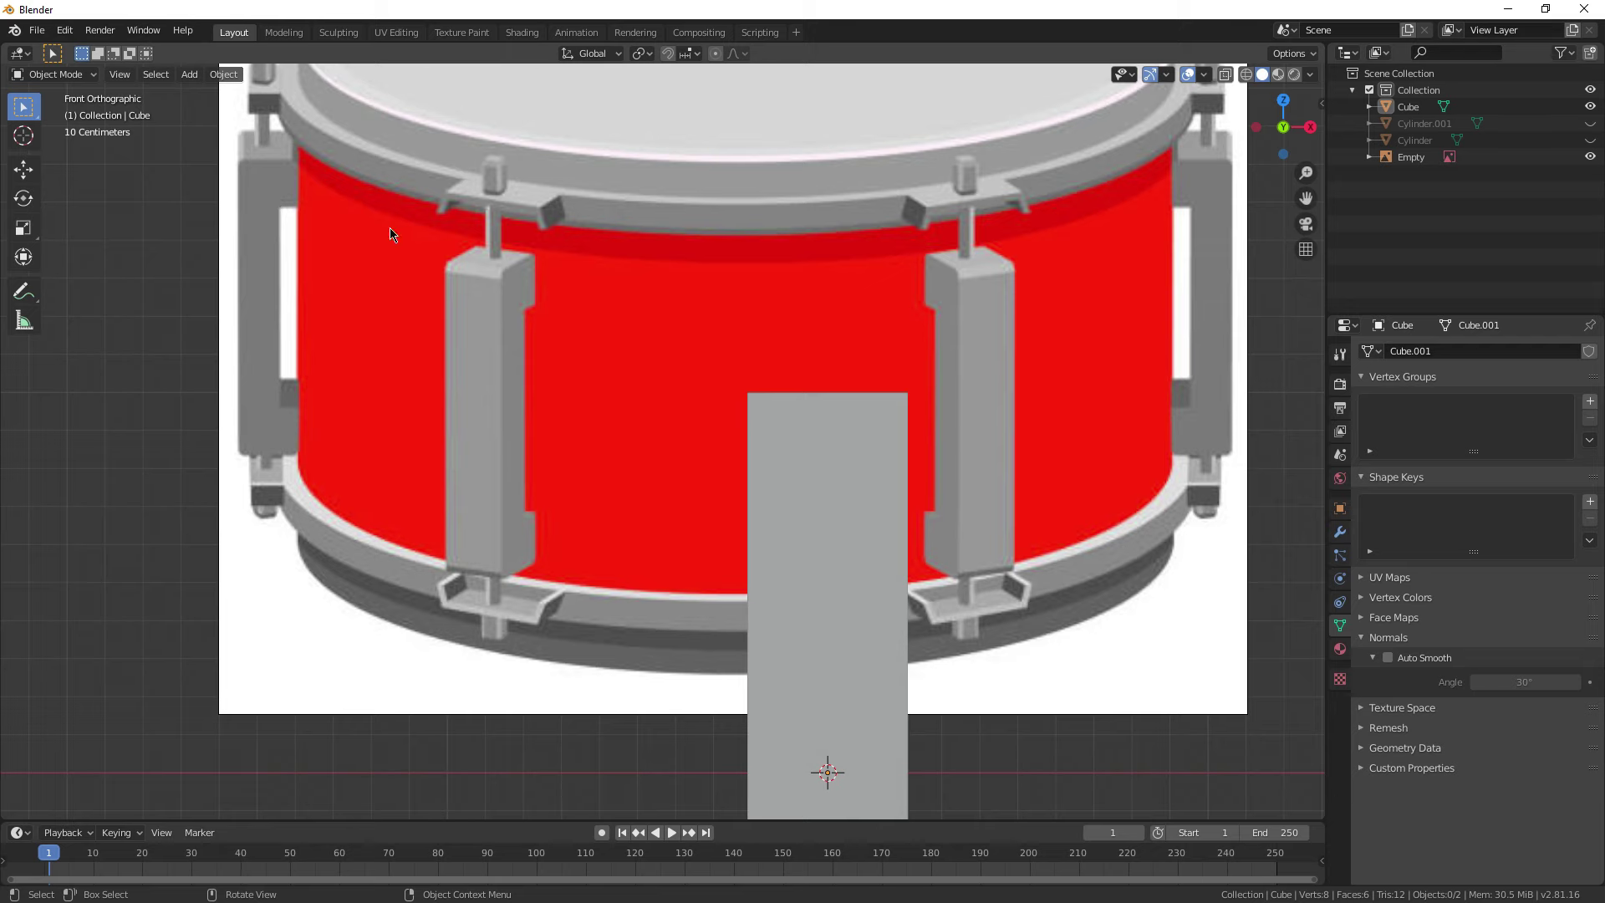
pyautogui.scroll(-2, 677, 537)
pyautogui.click(735, 551)
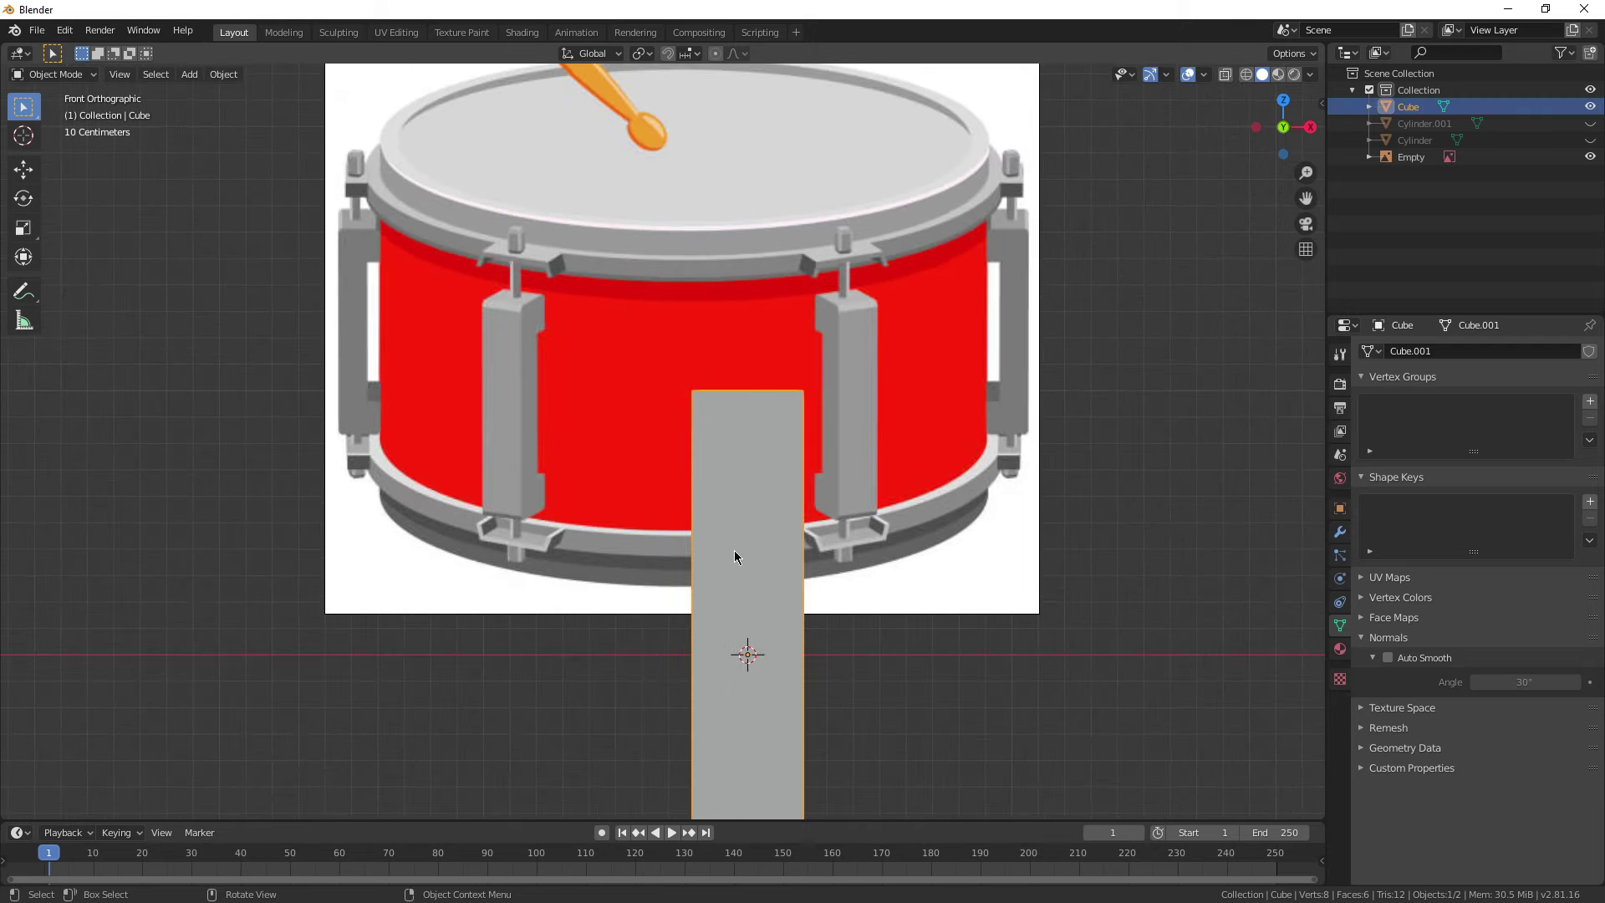
pyautogui.press('Tab')
pyautogui.moveTo(767, 491); pyautogui.dragTo(334, 209, button='middle')
pyautogui.click(127, 74)
pyautogui.click(823, 379)
pyautogui.moveTo(808, 560); pyautogui.dragTo(581, 673, button='middle')
pyautogui.keyDown('shift'); pyautogui.click(620, 711); pyautogui.keyUp('shift')
pyautogui.keyDown('shift'); pyautogui.moveTo(717, 296); pyautogui.dragTo(824, 527, button='middle'); pyautogui.keyUp('shift')
# Step: Try beveling the four edges by about 0.098 m and scaling the chamfers' edges along X, and undo both changes
pyautogui.hotkey('ctrl', 'b')
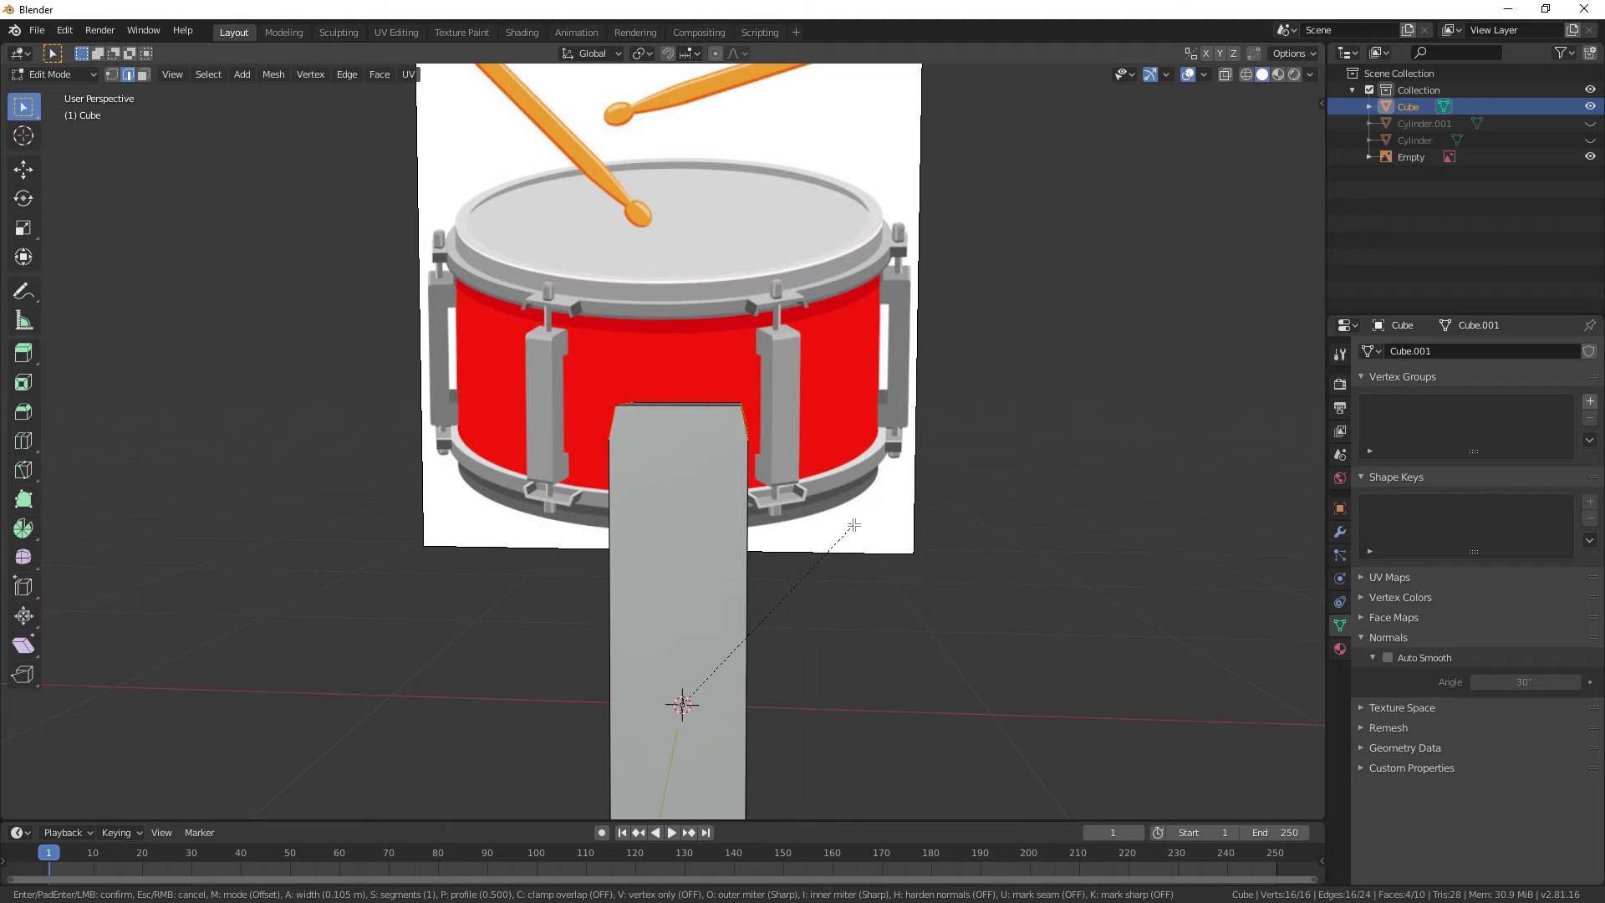
pyautogui.click(852, 535)
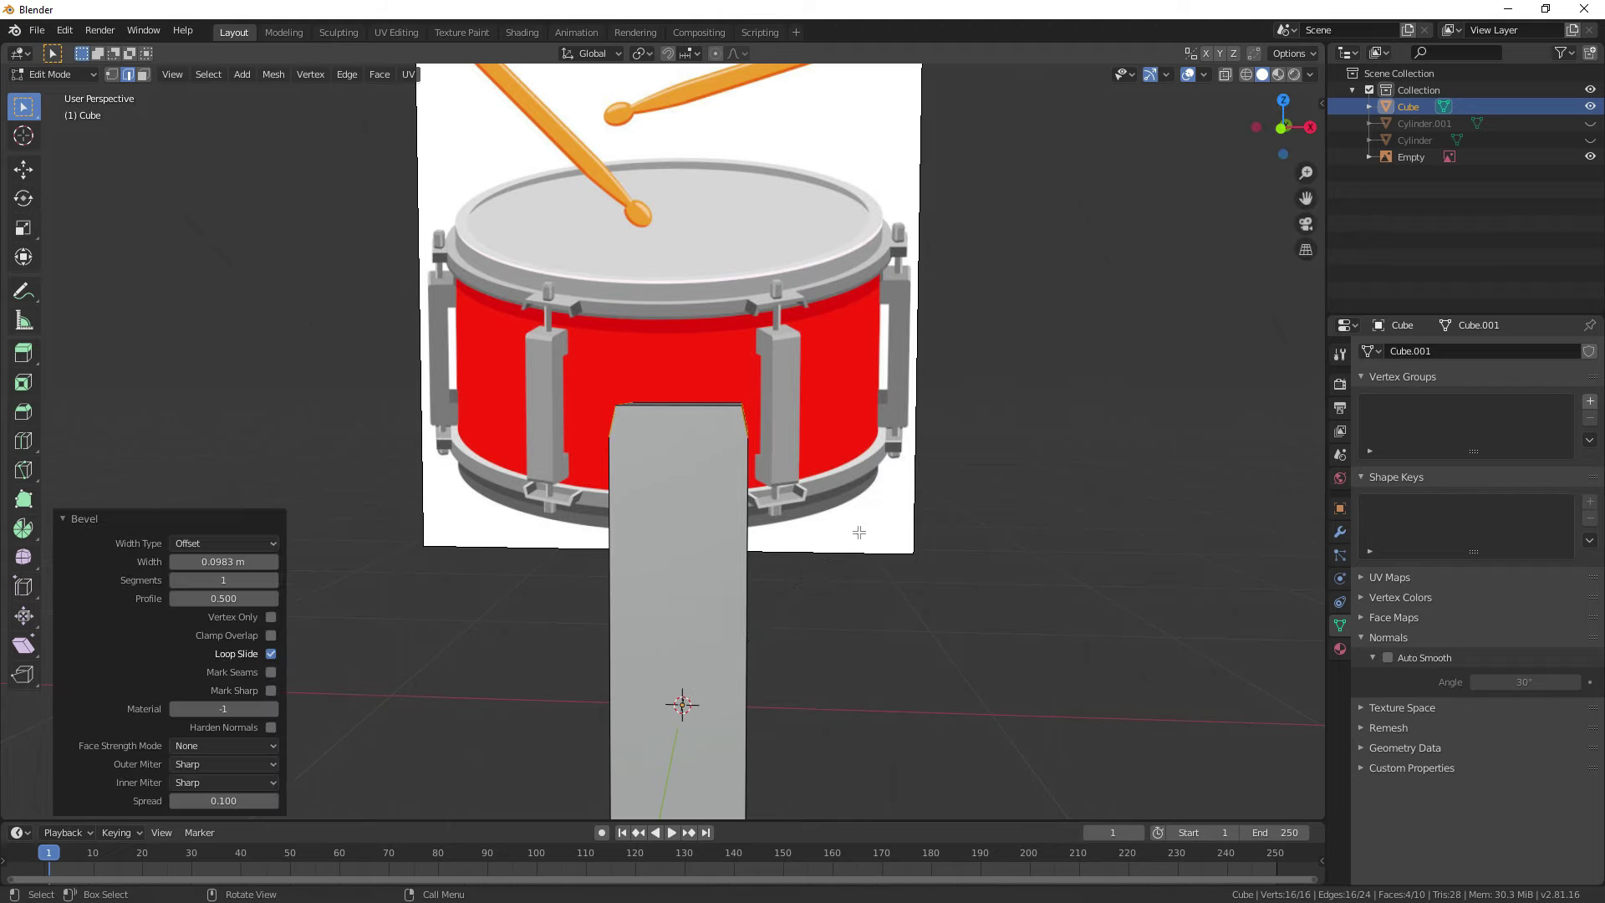
pyautogui.moveTo(852, 535); pyautogui.dragTo(759, 514, button='middle')
pyautogui.click(790, 448)
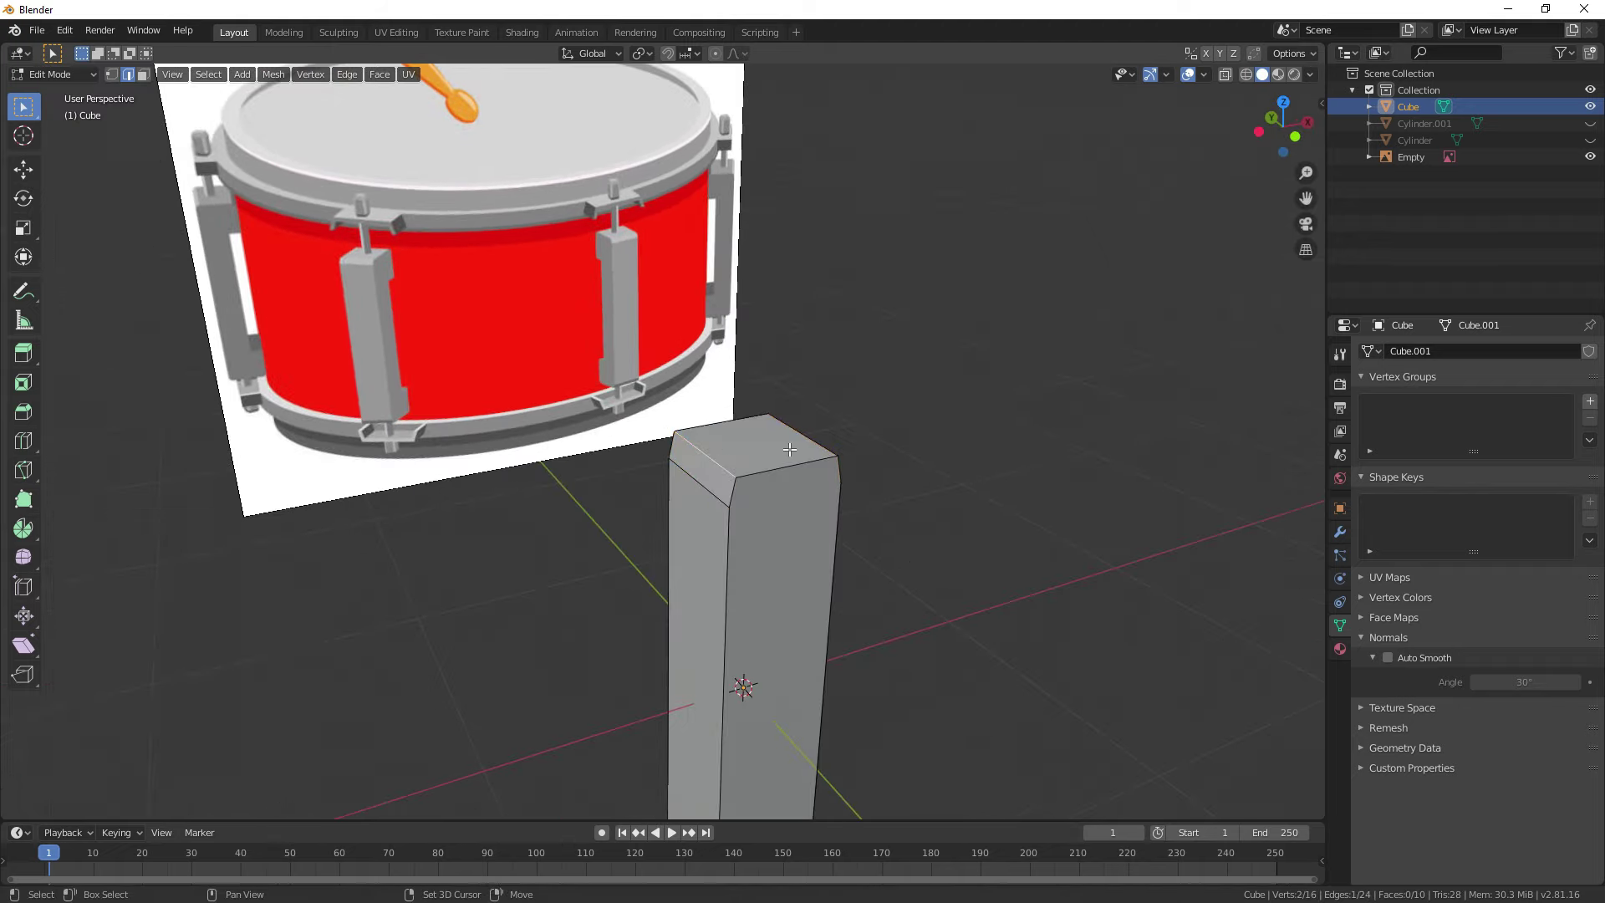
pyautogui.moveTo(838, 706); pyautogui.dragTo(652, 685, button='middle')
pyautogui.keyDown('shift'); pyautogui.click(635, 723); pyautogui.keyUp('shift')
pyautogui.moveTo(717, 728); pyautogui.dragTo(934, 555, button='middle')
pyautogui.press('s')
pyautogui.press('x')
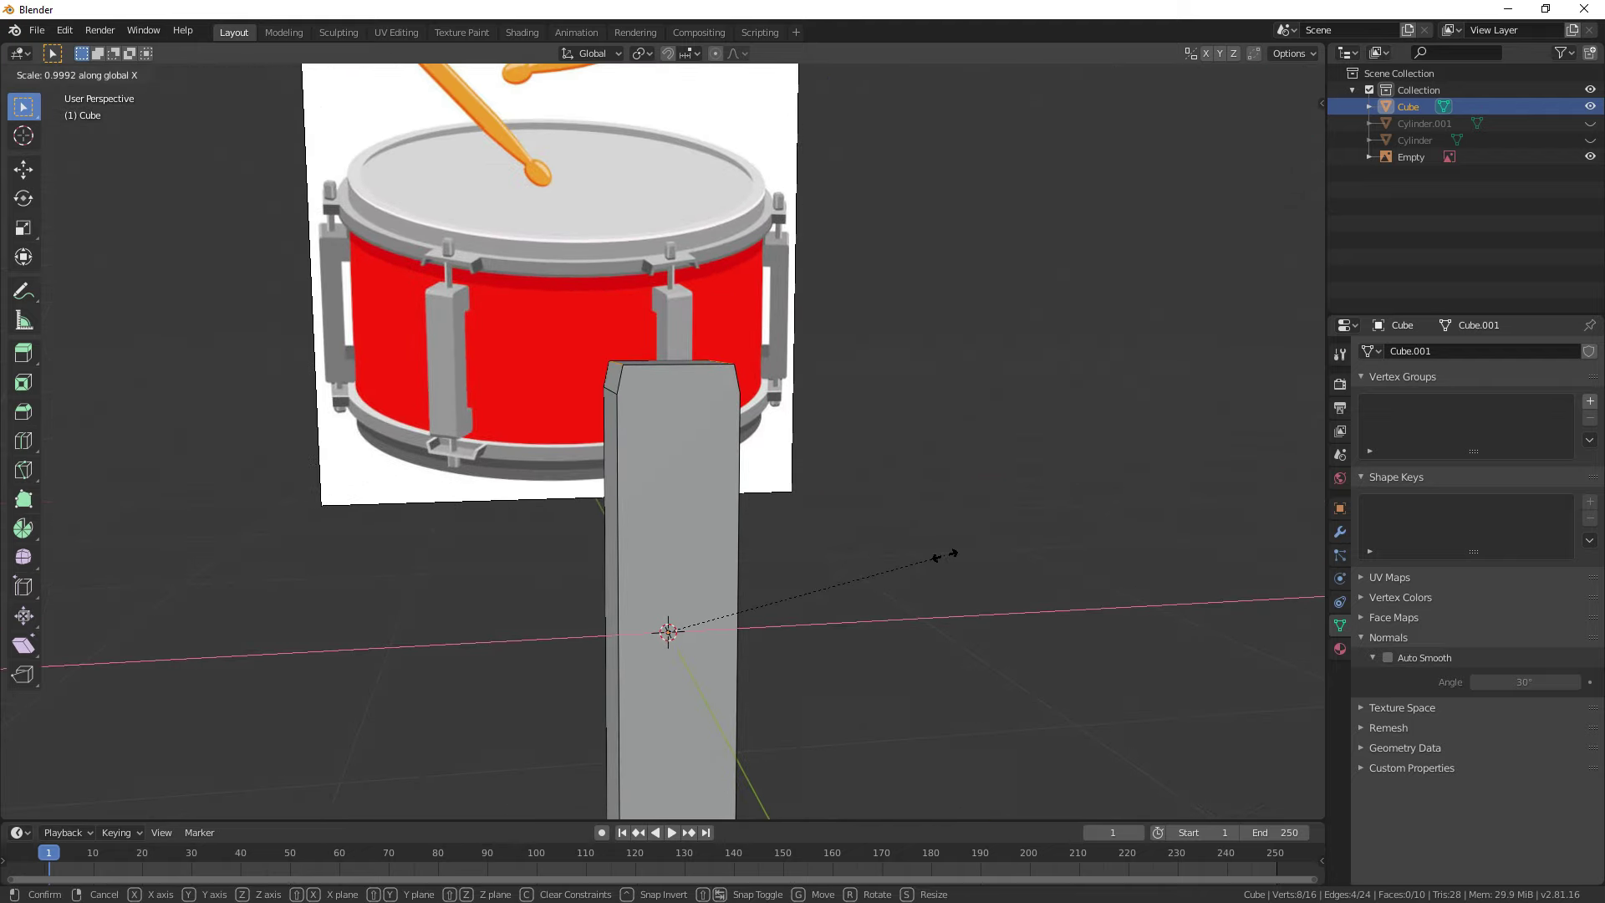
pyautogui.click(864, 578)
pyautogui.moveTo(858, 578); pyautogui.dragTo(791, 541, button='middle')
pyautogui.hotkey('ctrl', 'z')
pyautogui.hotkey('ctrl', 'z')
pyautogui.hotkey('ctrl', 'z')
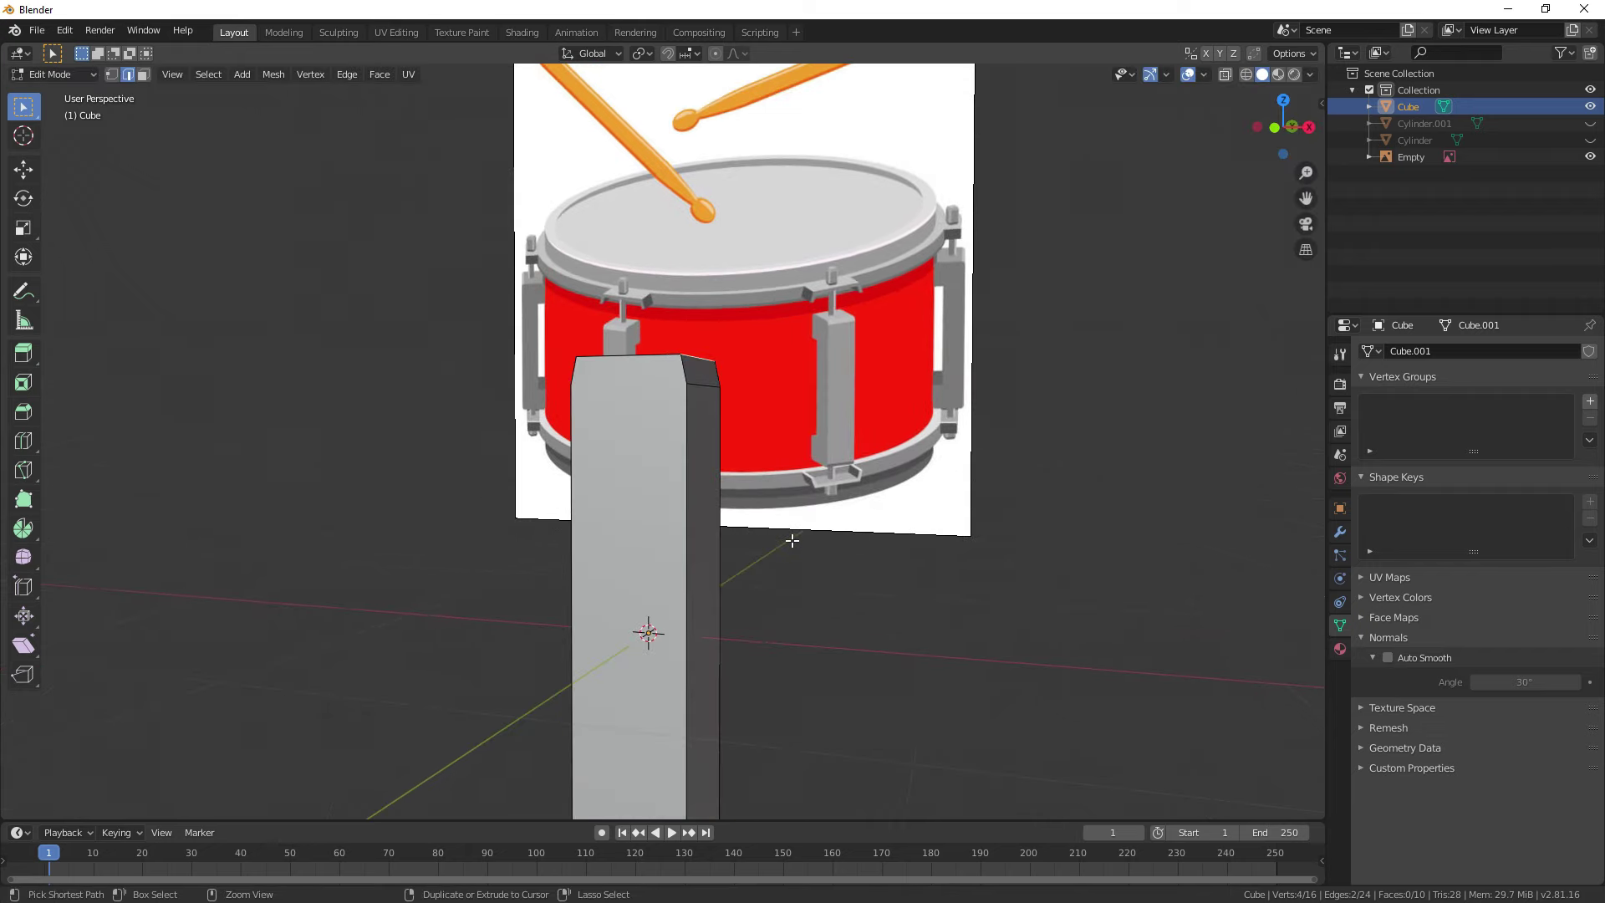
# Step: Try beveling the four selected post edges by about 0.05 m and undo the bevel
pyautogui.hotkey('ctrl', 'b')
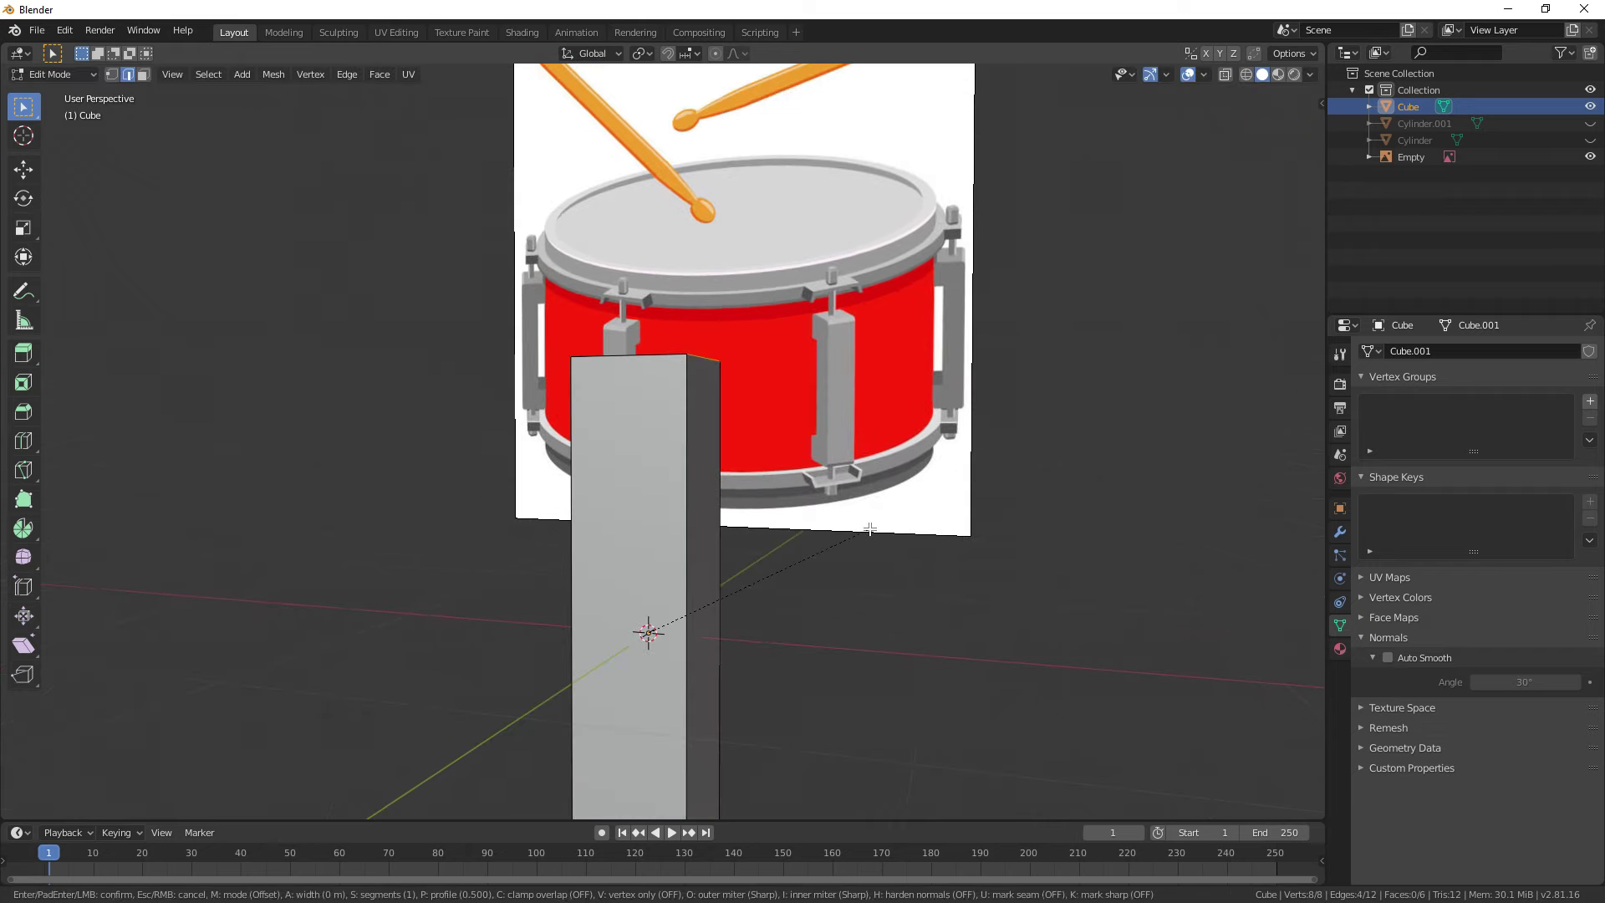
pyautogui.click(885, 533)
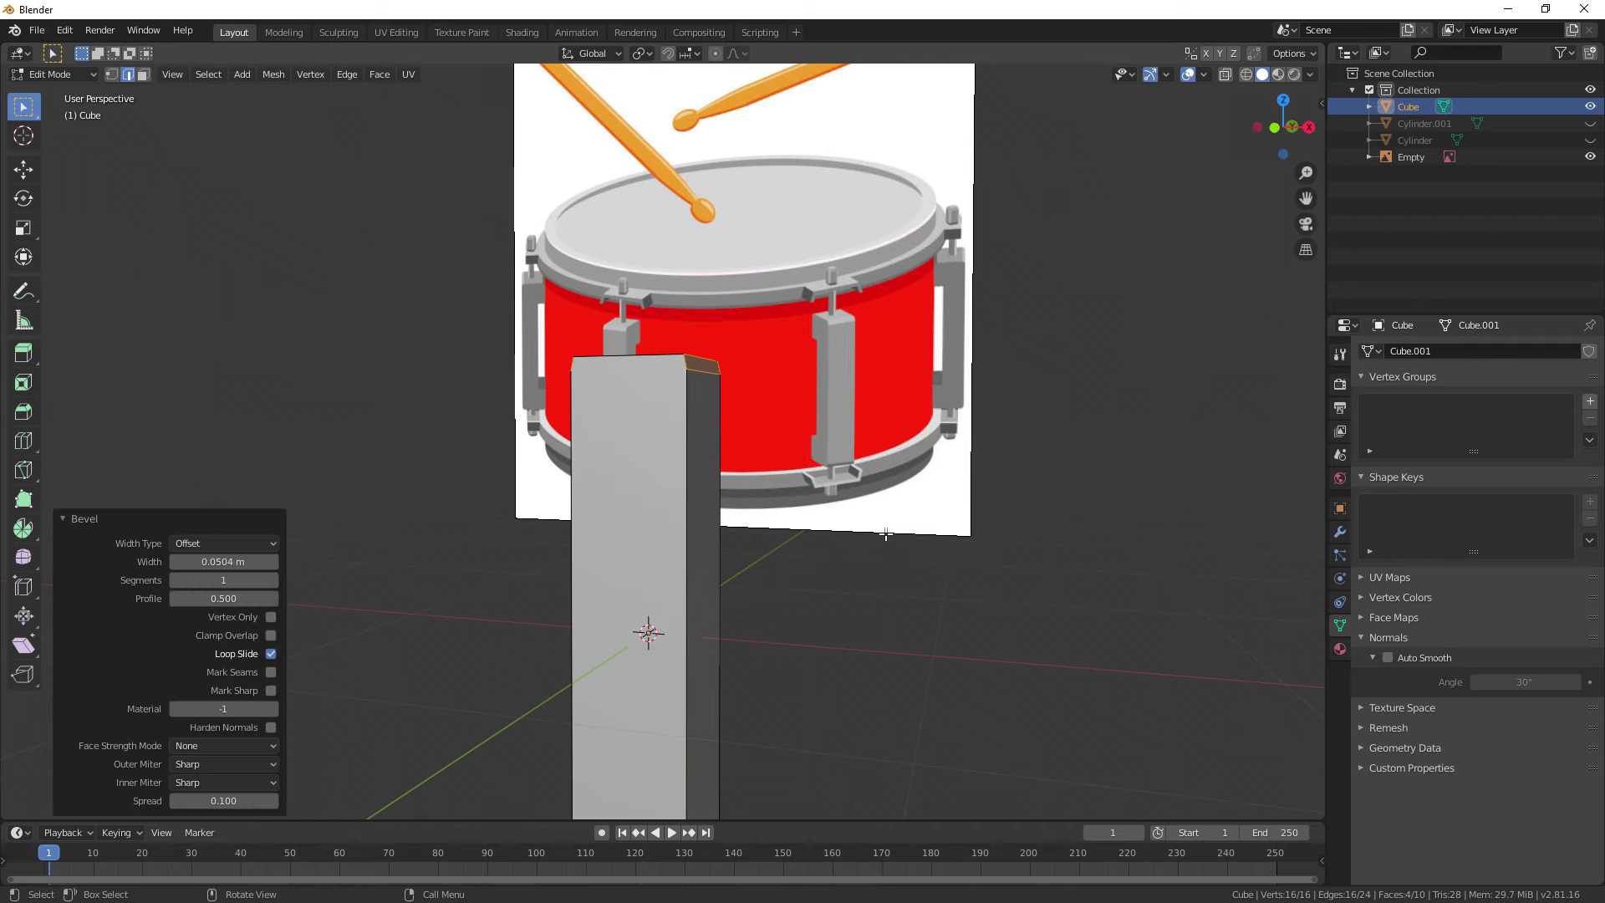
pyautogui.moveTo(885, 533); pyautogui.dragTo(835, 436, button='middle')
pyautogui.hotkey('ctrl', 'z')
# Step: Bevel the post's four top and bottom side edges by about 0.081 m and scale the chamfers' edges along X
pyautogui.hotkey('ctrl', 'b')
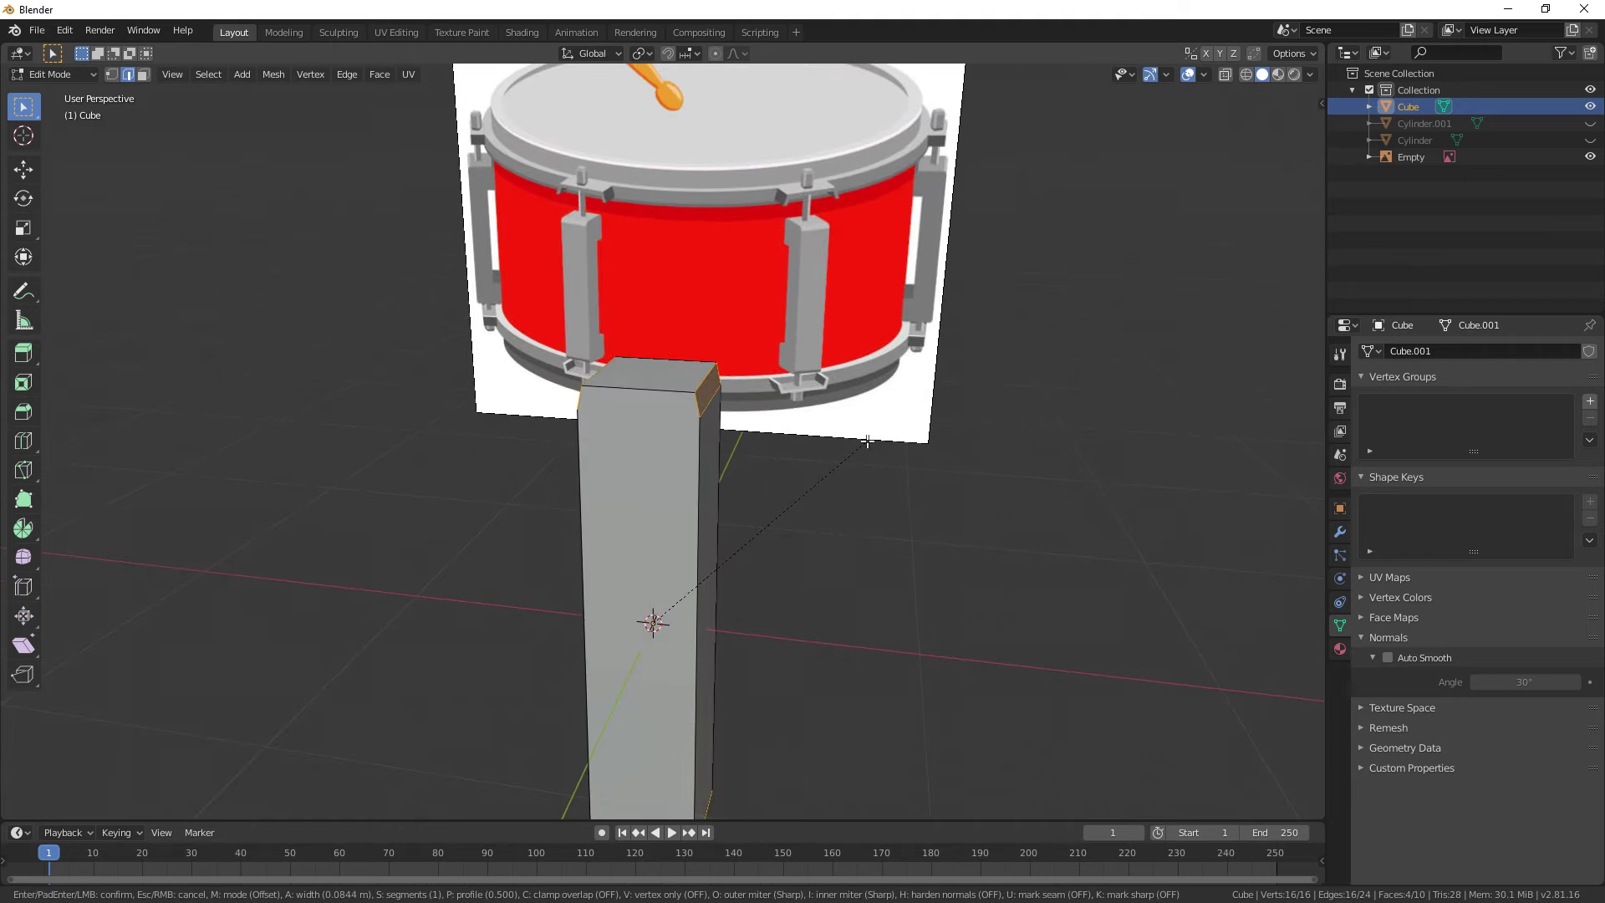
pyautogui.click(867, 442)
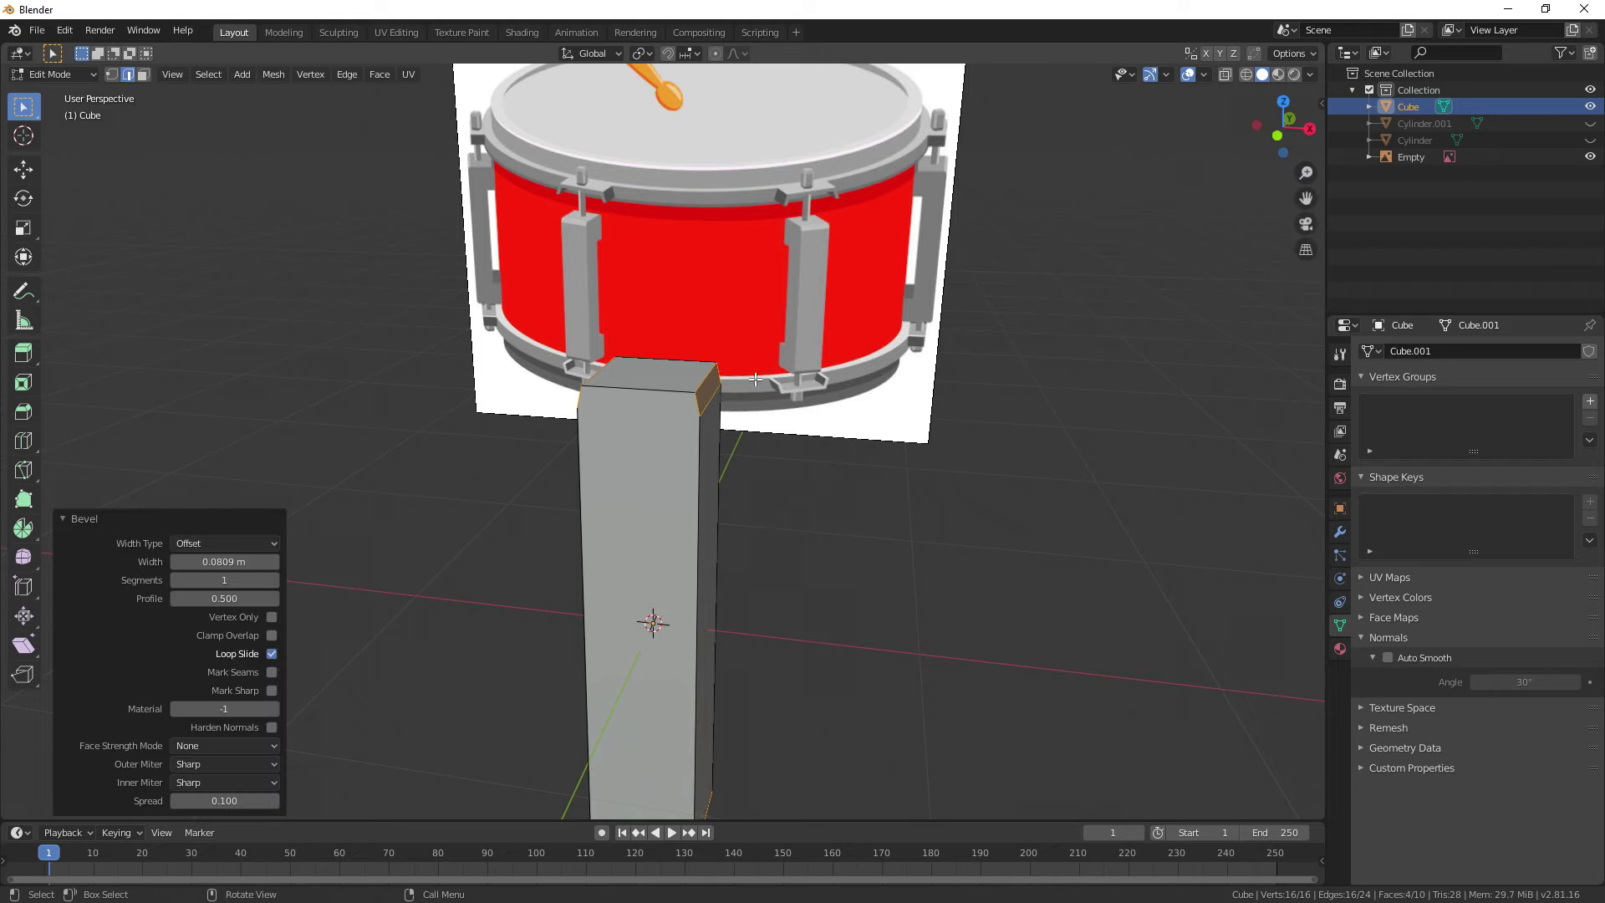
pyautogui.click(707, 382)
pyautogui.moveTo(717, 386); pyautogui.dragTo(765, 407, button='middle')
pyautogui.keyDown('shift'); pyautogui.click(616, 381); pyautogui.keyUp('shift')
pyautogui.moveTo(648, 611); pyautogui.dragTo(702, 589, button='middle')
pyautogui.moveTo(927, 286); pyautogui.dragTo(892, 323, button='middle')
pyautogui.press('s')
pyautogui.press('x')
pyautogui.click(973, 524)
pyautogui.press('Tab')
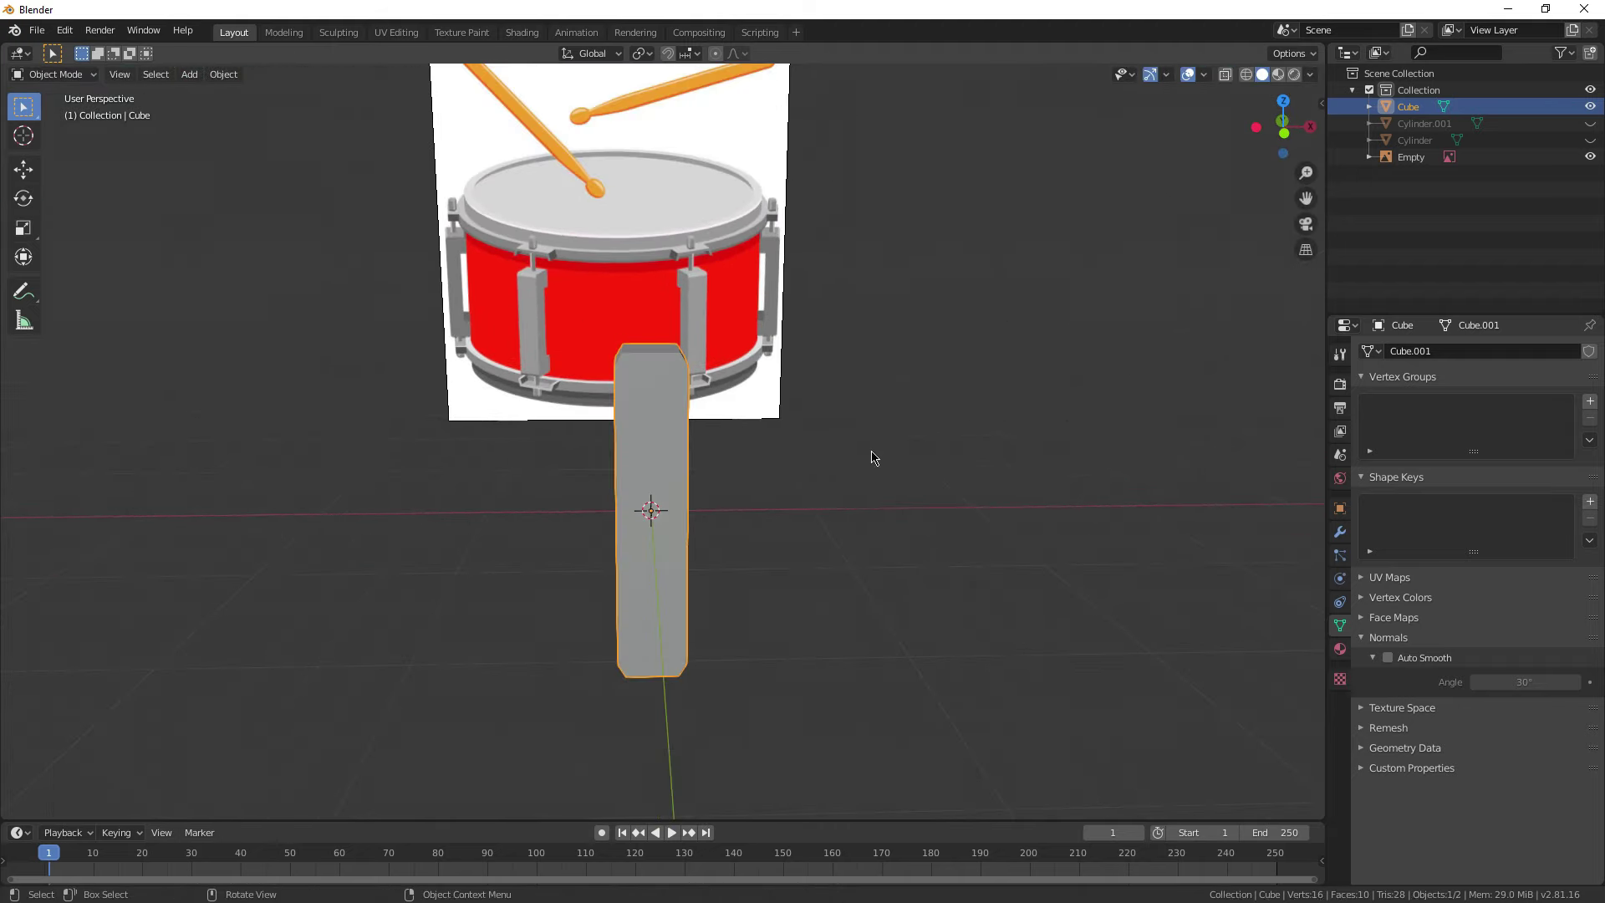
# Step: Examine the beveled post against the reference drum's lugs in front orthographic view
pyautogui.moveTo(870, 454); pyautogui.dragTo(685, 486, button='middle')
pyautogui.click(686, 487)
pyautogui.press('Tab')
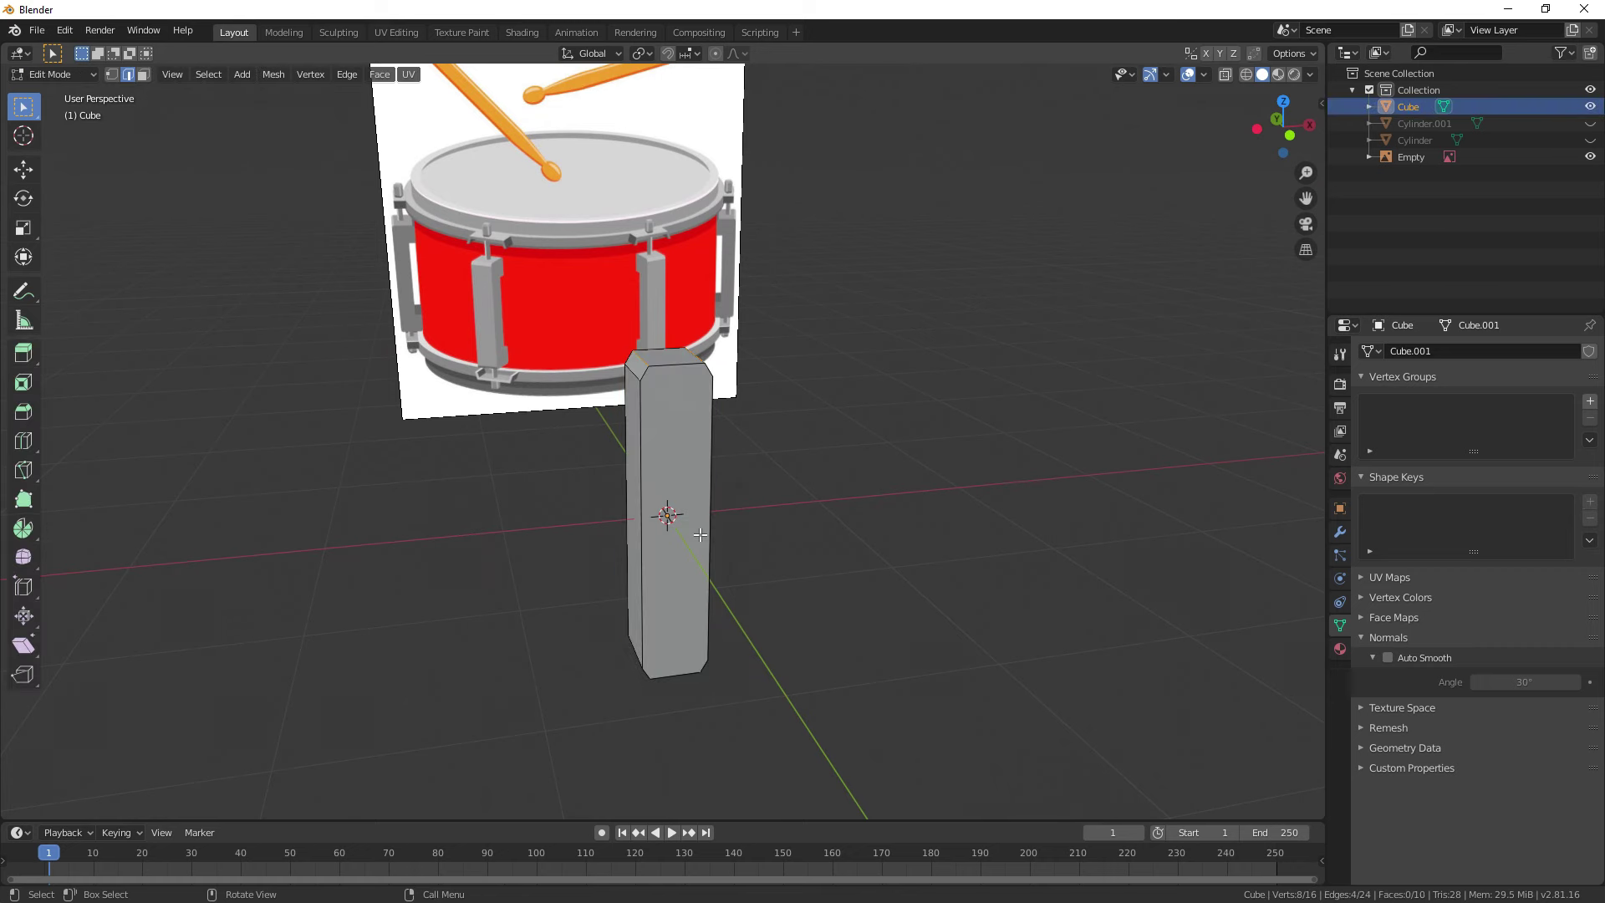
pyautogui.press('KP_1')
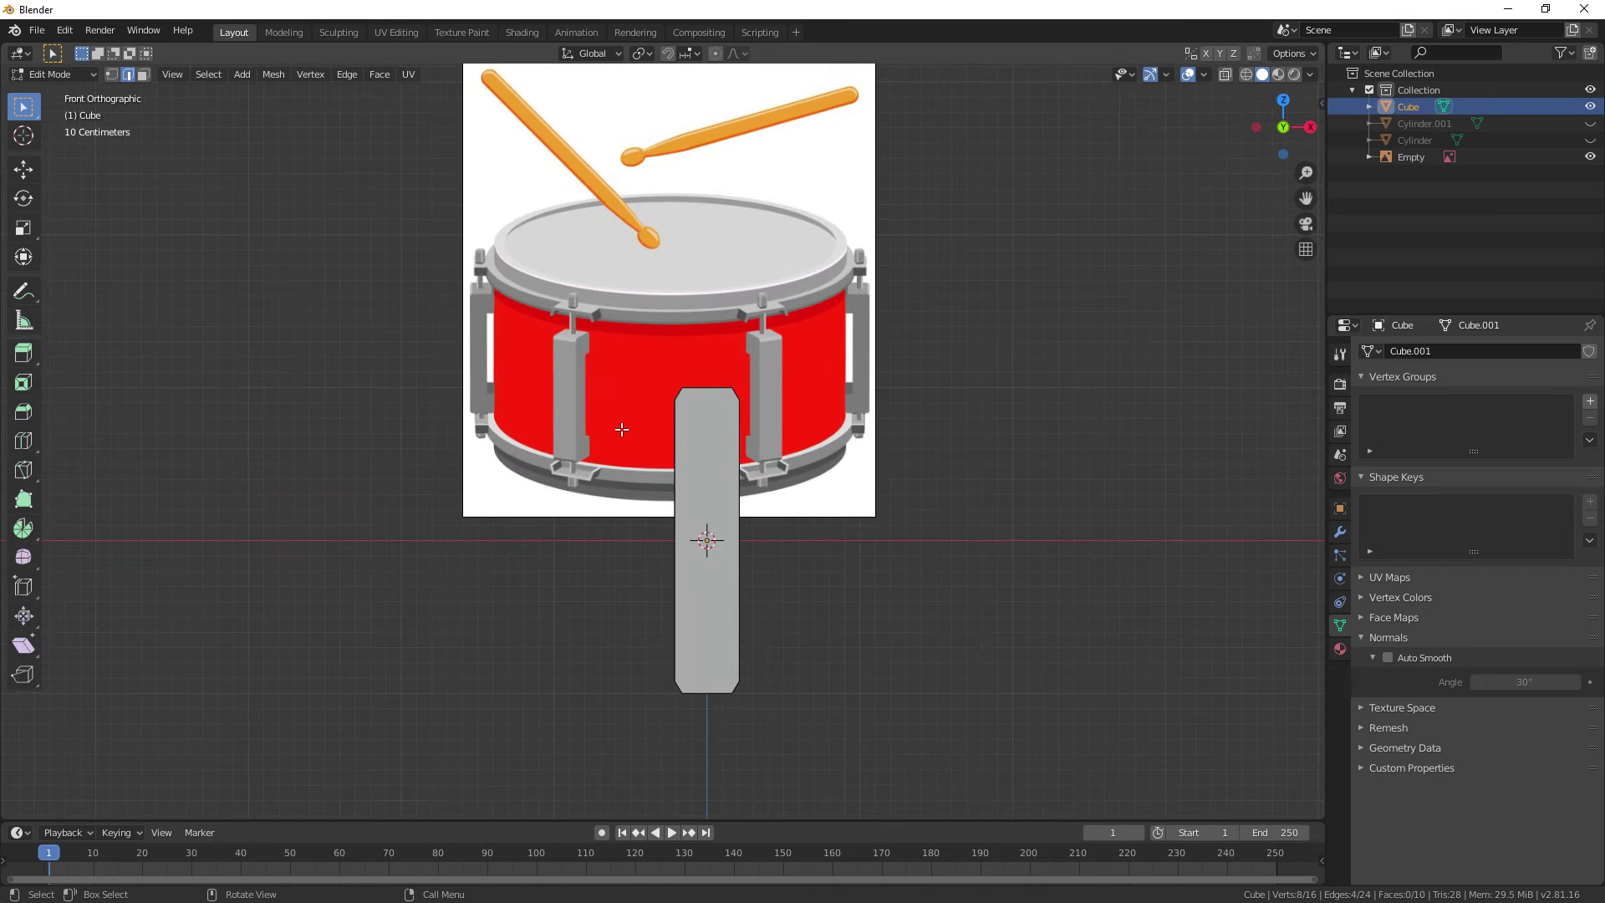
pyautogui.scroll(3, 525, 324)
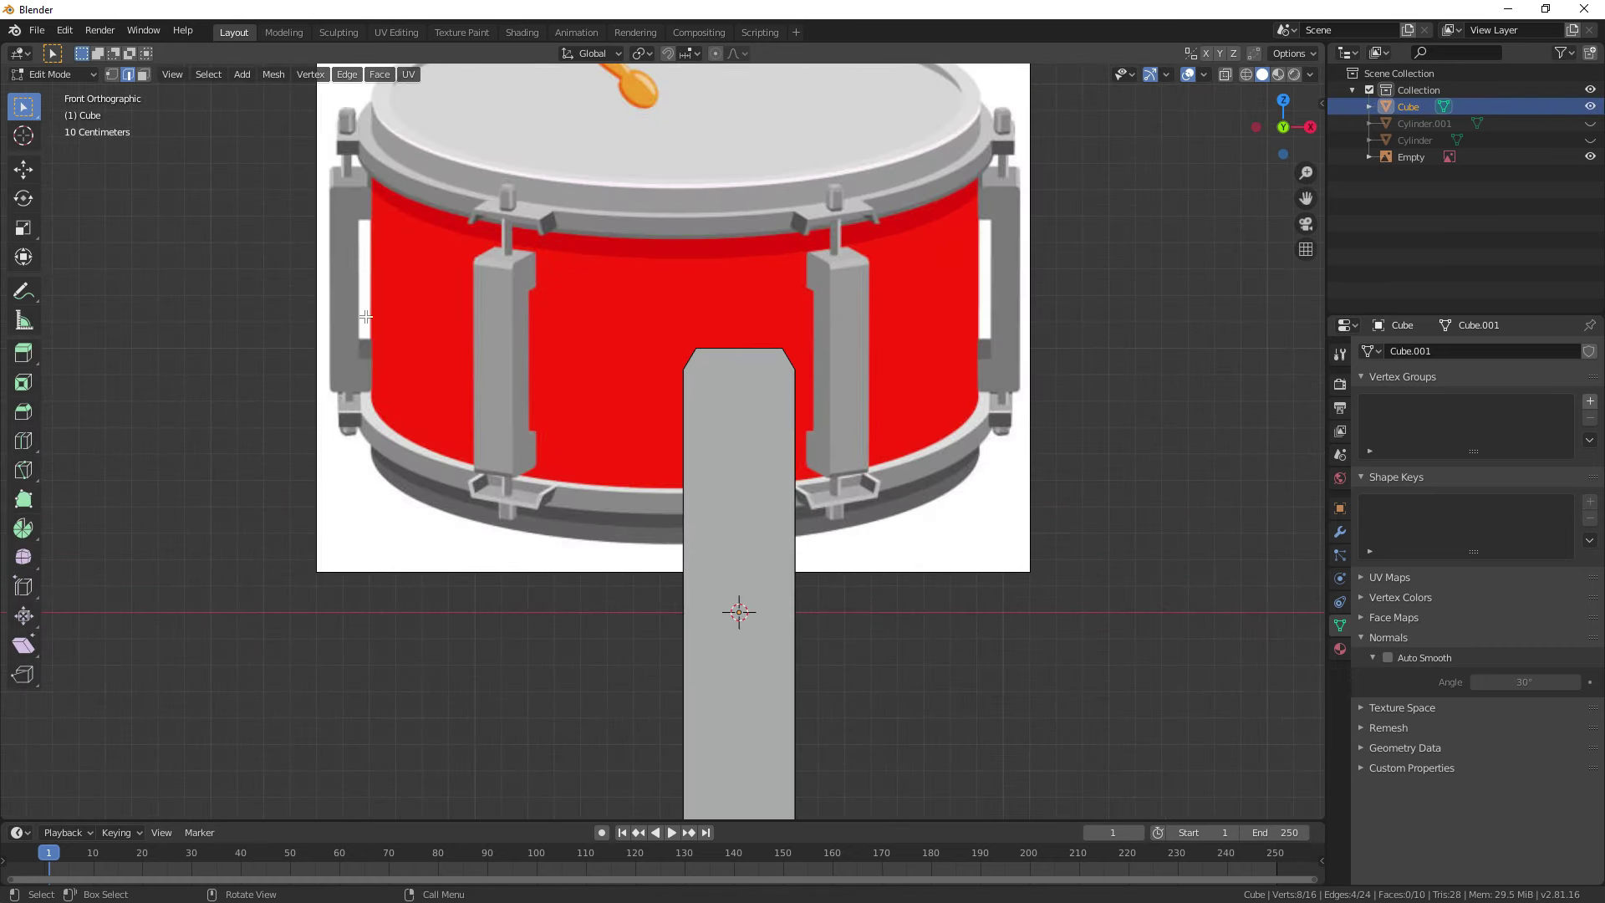
pyautogui.scroll(-2, 711, 455)
pyautogui.keyDown('shift'); pyautogui.moveTo(784, 515); pyautogui.dragTo(735, 498, button='middle'); pyautogui.keyUp('shift')
pyautogui.press('Tab')
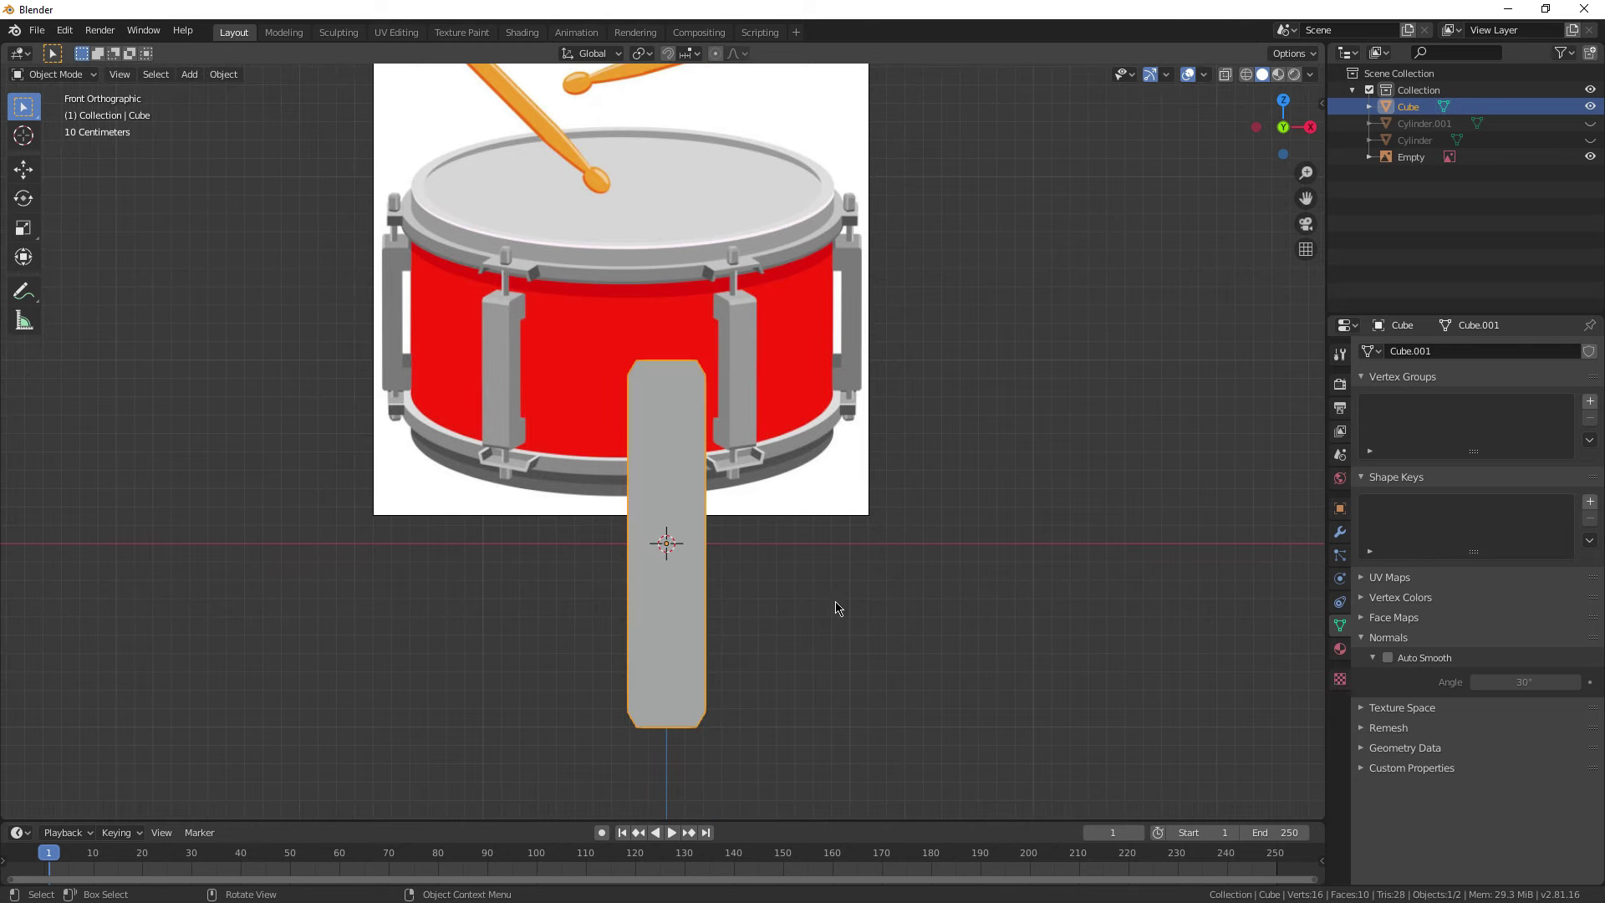
# Step: Add a cube beside the post and scale it down uniformly to about three quarters of its size
pyautogui.click(836, 598)
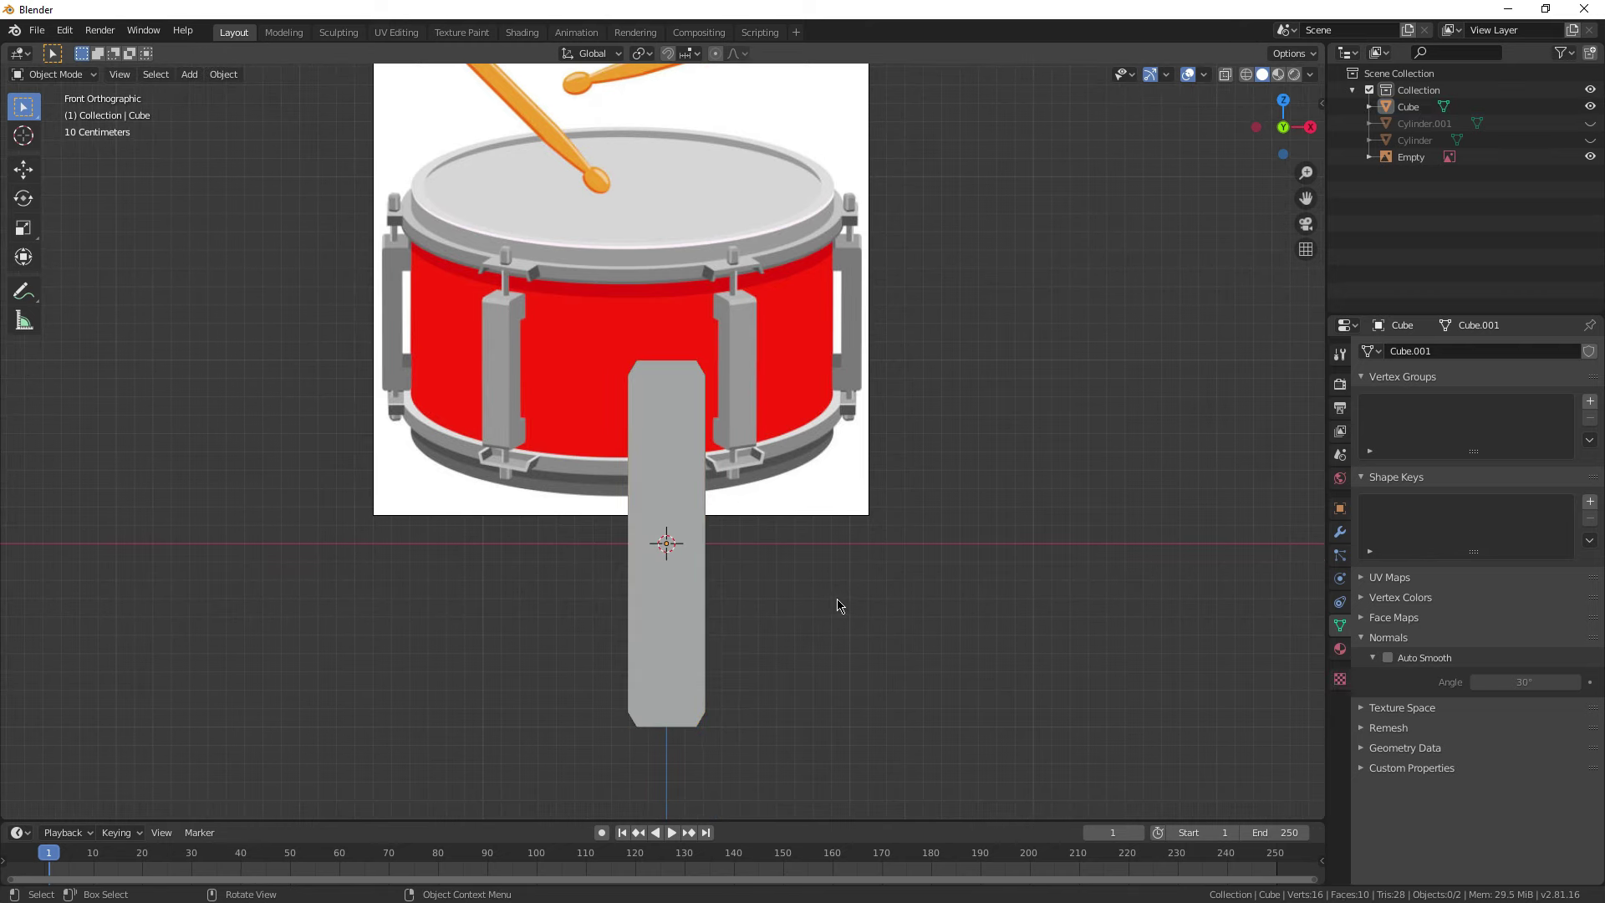
pyautogui.hotkey('shift', 'a')
pyautogui.moveTo(647, 294)
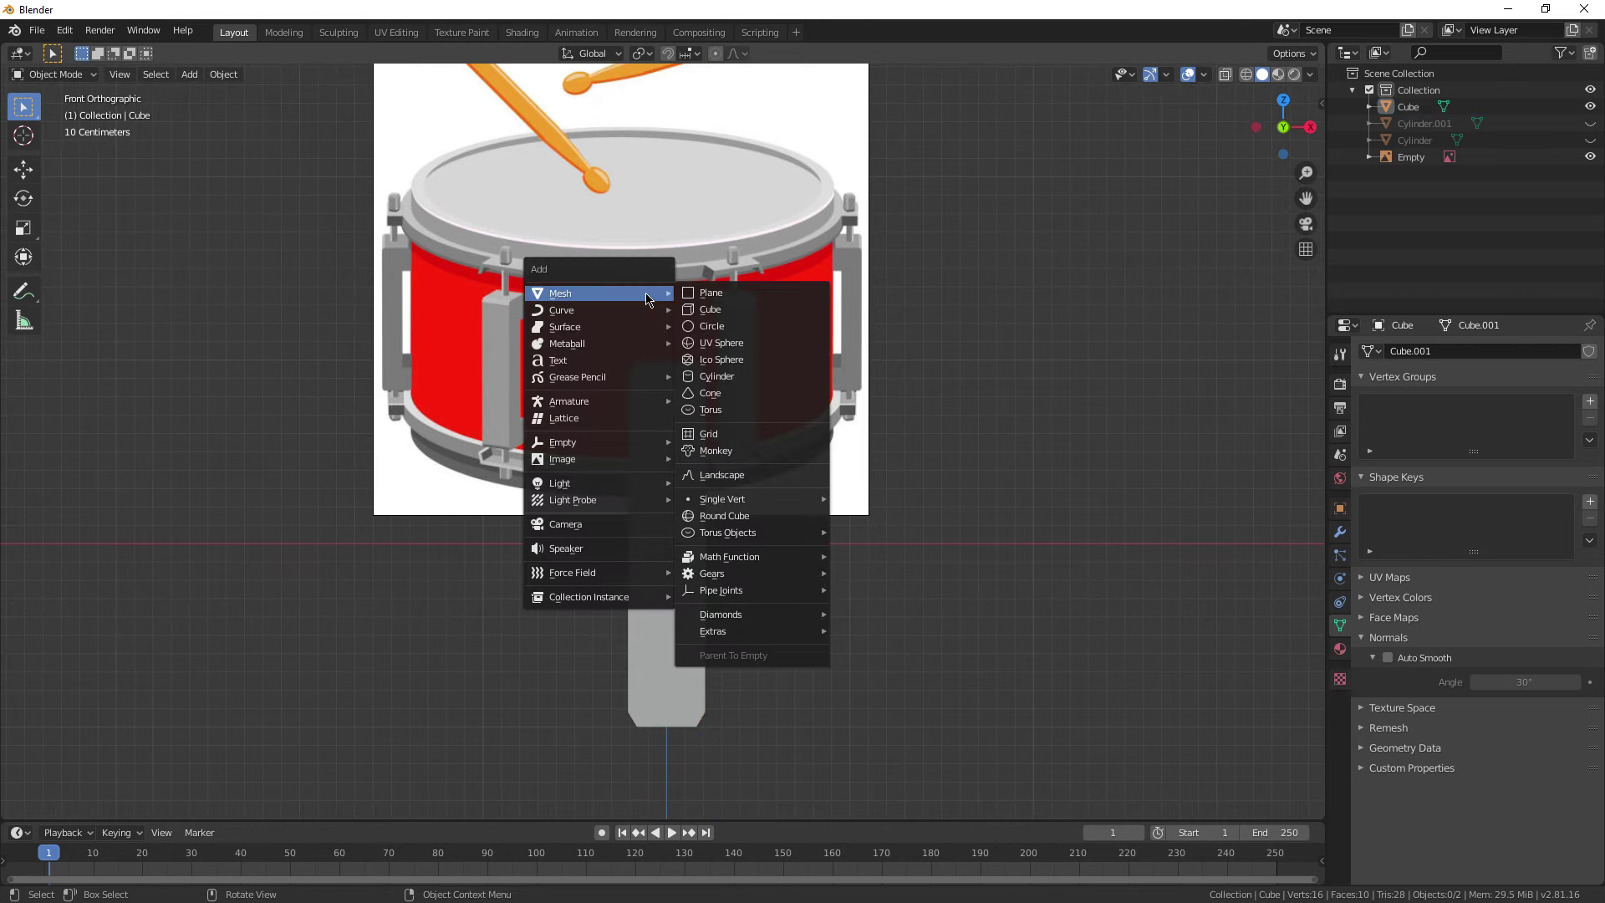
pyautogui.click(711, 309)
pyautogui.moveTo(713, 674); pyautogui.dragTo(827, 666)
pyautogui.scroll(1, 1097, 690)
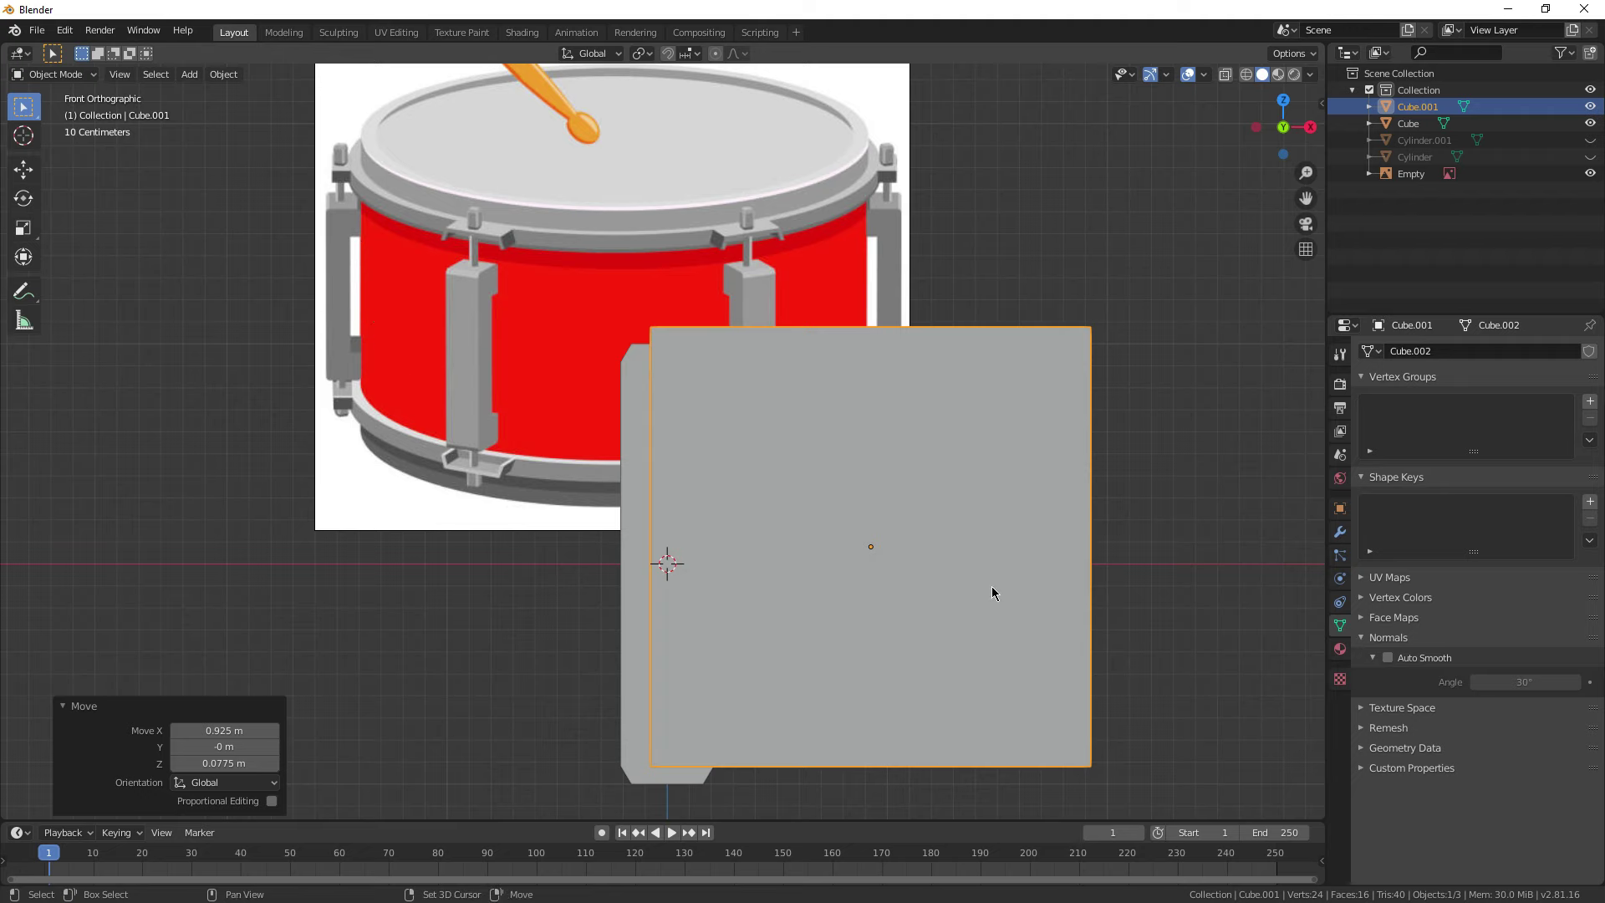
pyautogui.keyDown('shift'); pyautogui.moveTo(985, 578); pyautogui.dragTo(933, 527, button='middle'); pyautogui.keyUp('shift')
pyautogui.press('s')
pyautogui.click(1058, 564)
pyautogui.press('g')
pyautogui.click(1051, 581)
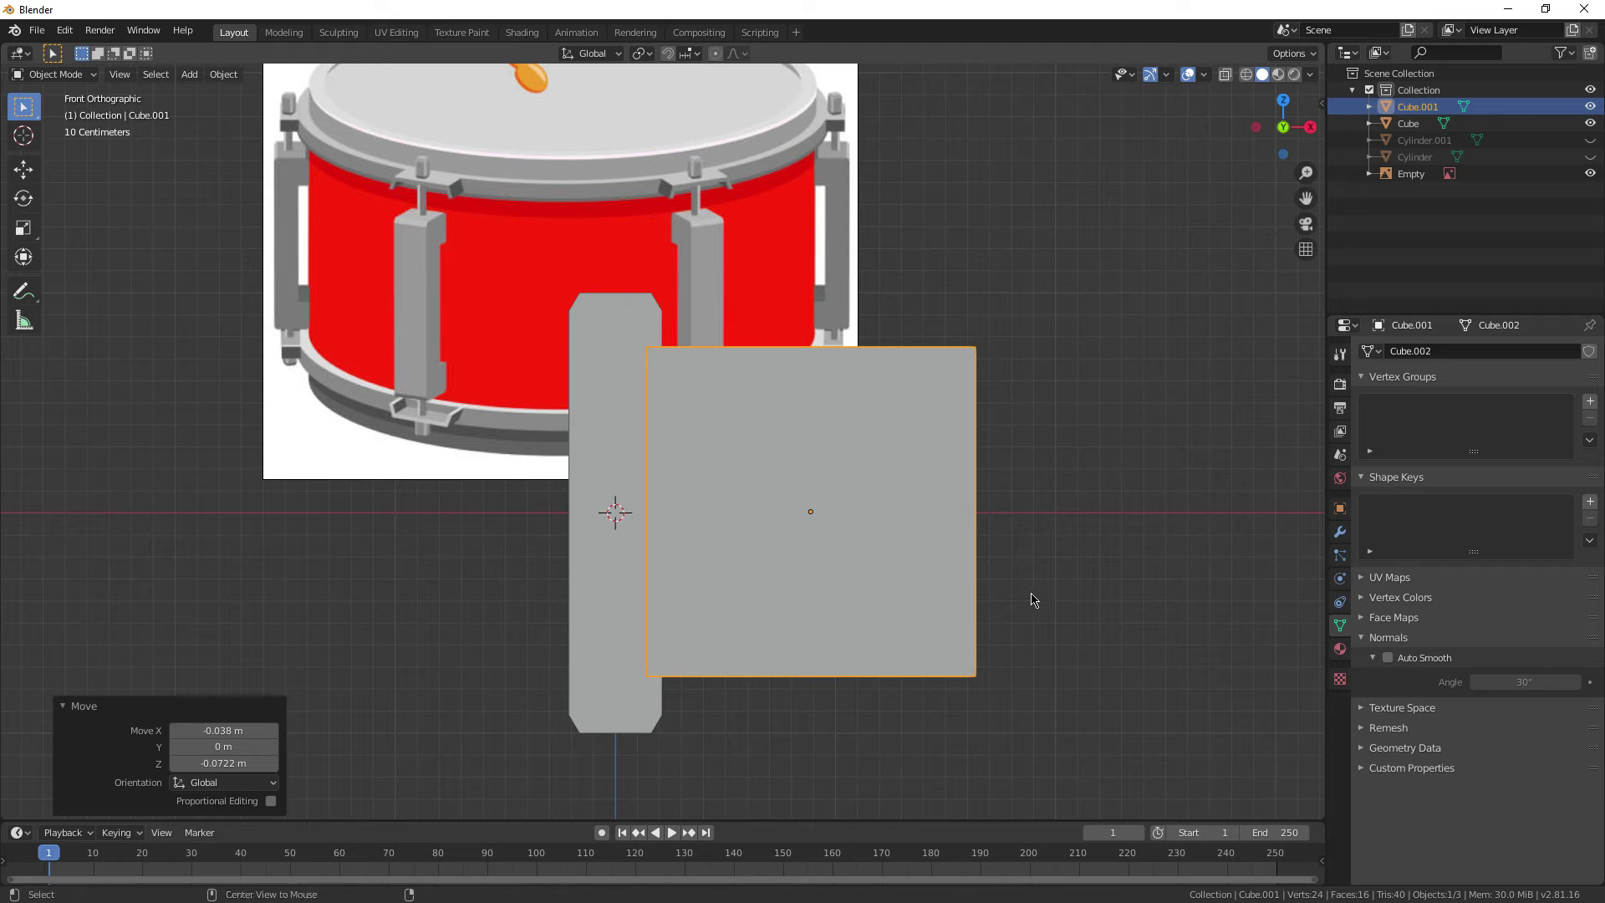
# Step: Clear the cube's location and move it along X by about 0.801 m plus 0.011 m, overlapping one side of the post
pyautogui.hotkey('alt', 'g')
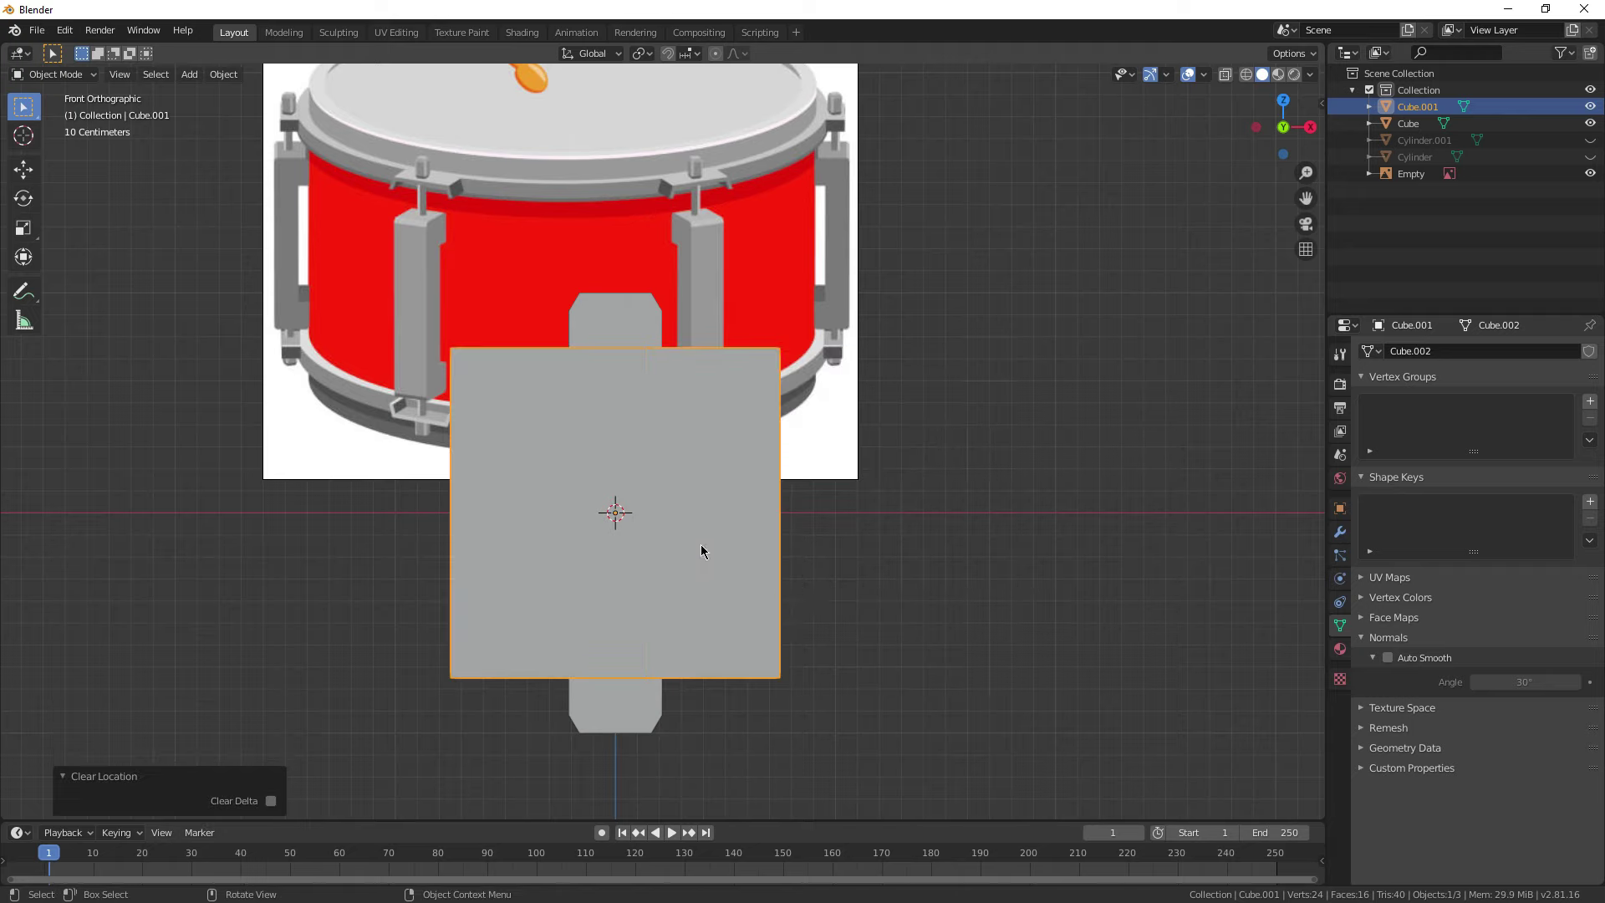
pyautogui.press('g')
pyautogui.press('x')
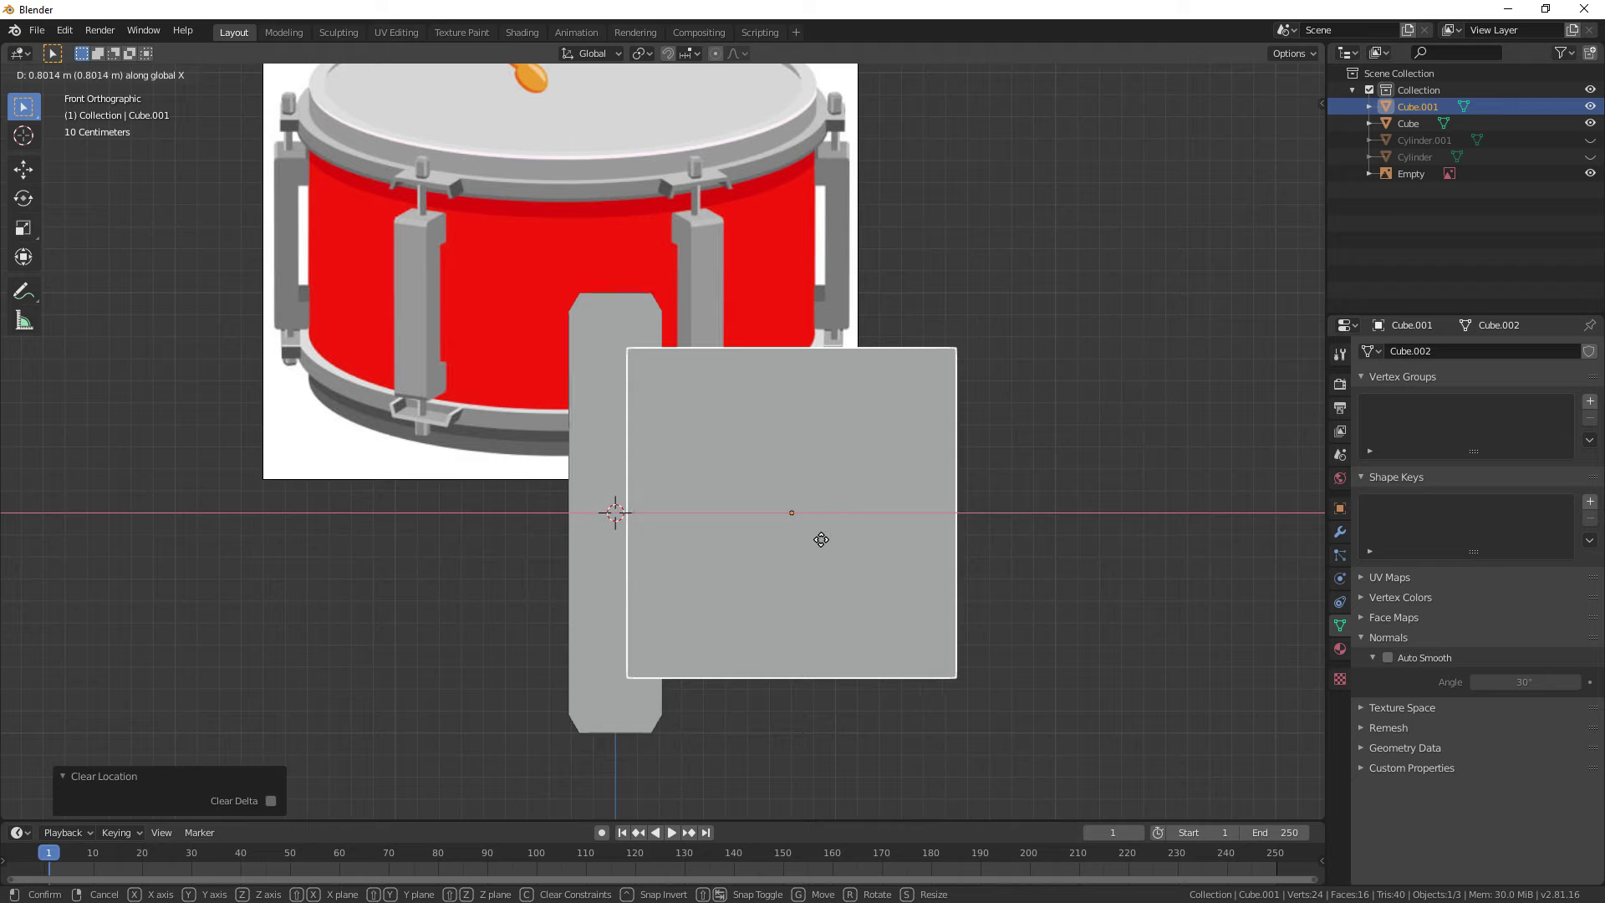
pyautogui.click(820, 540)
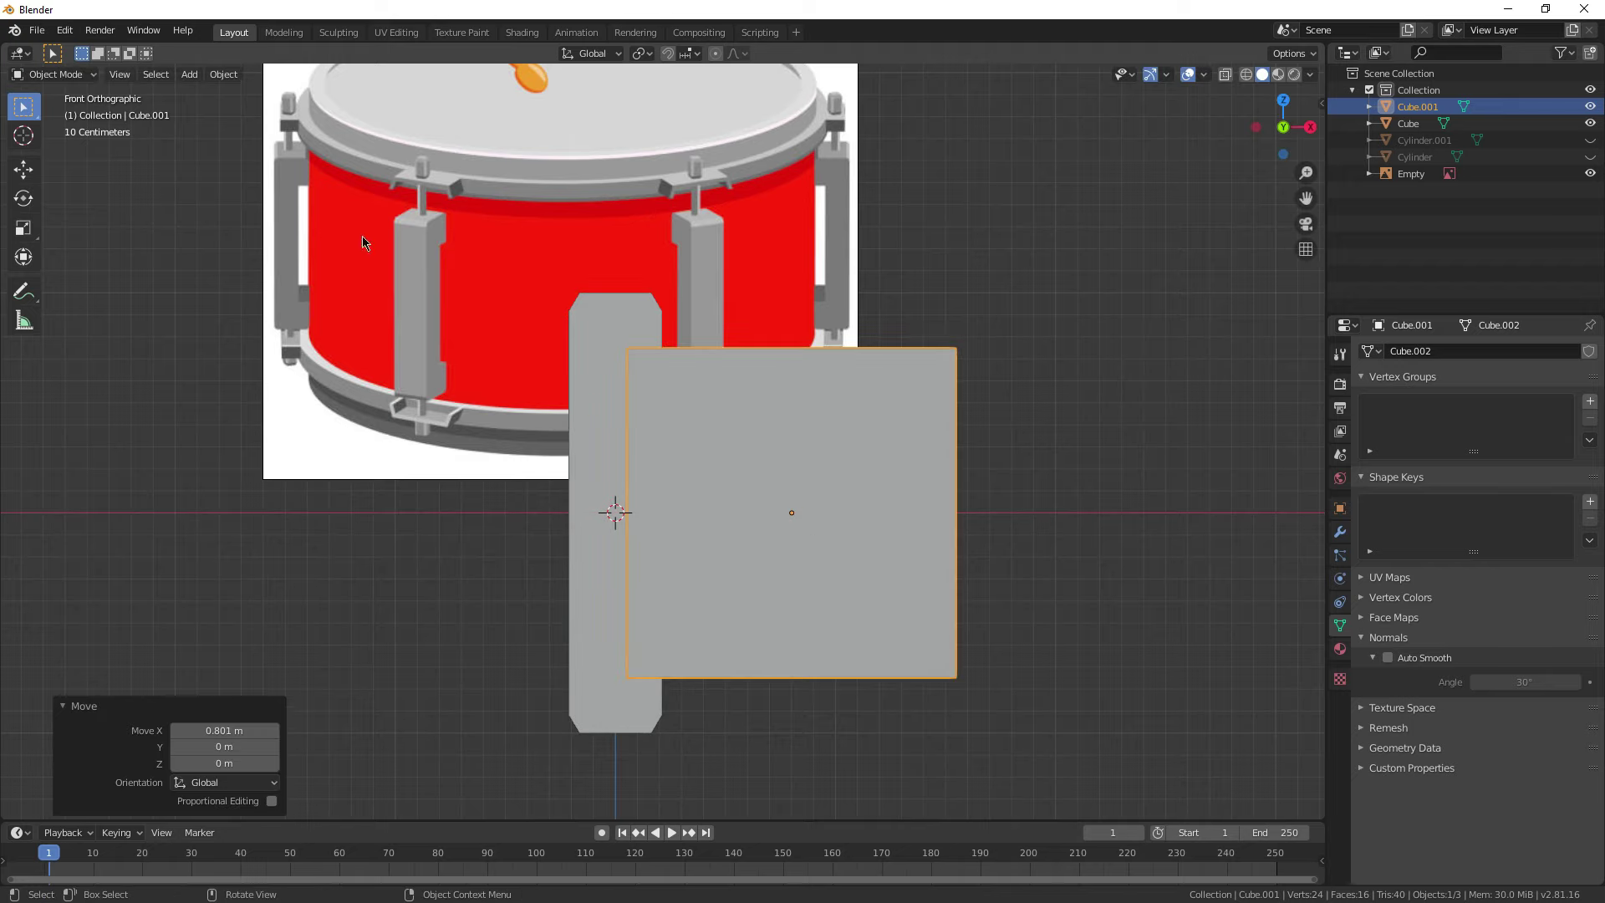
pyautogui.press('g')
pyautogui.press('x')
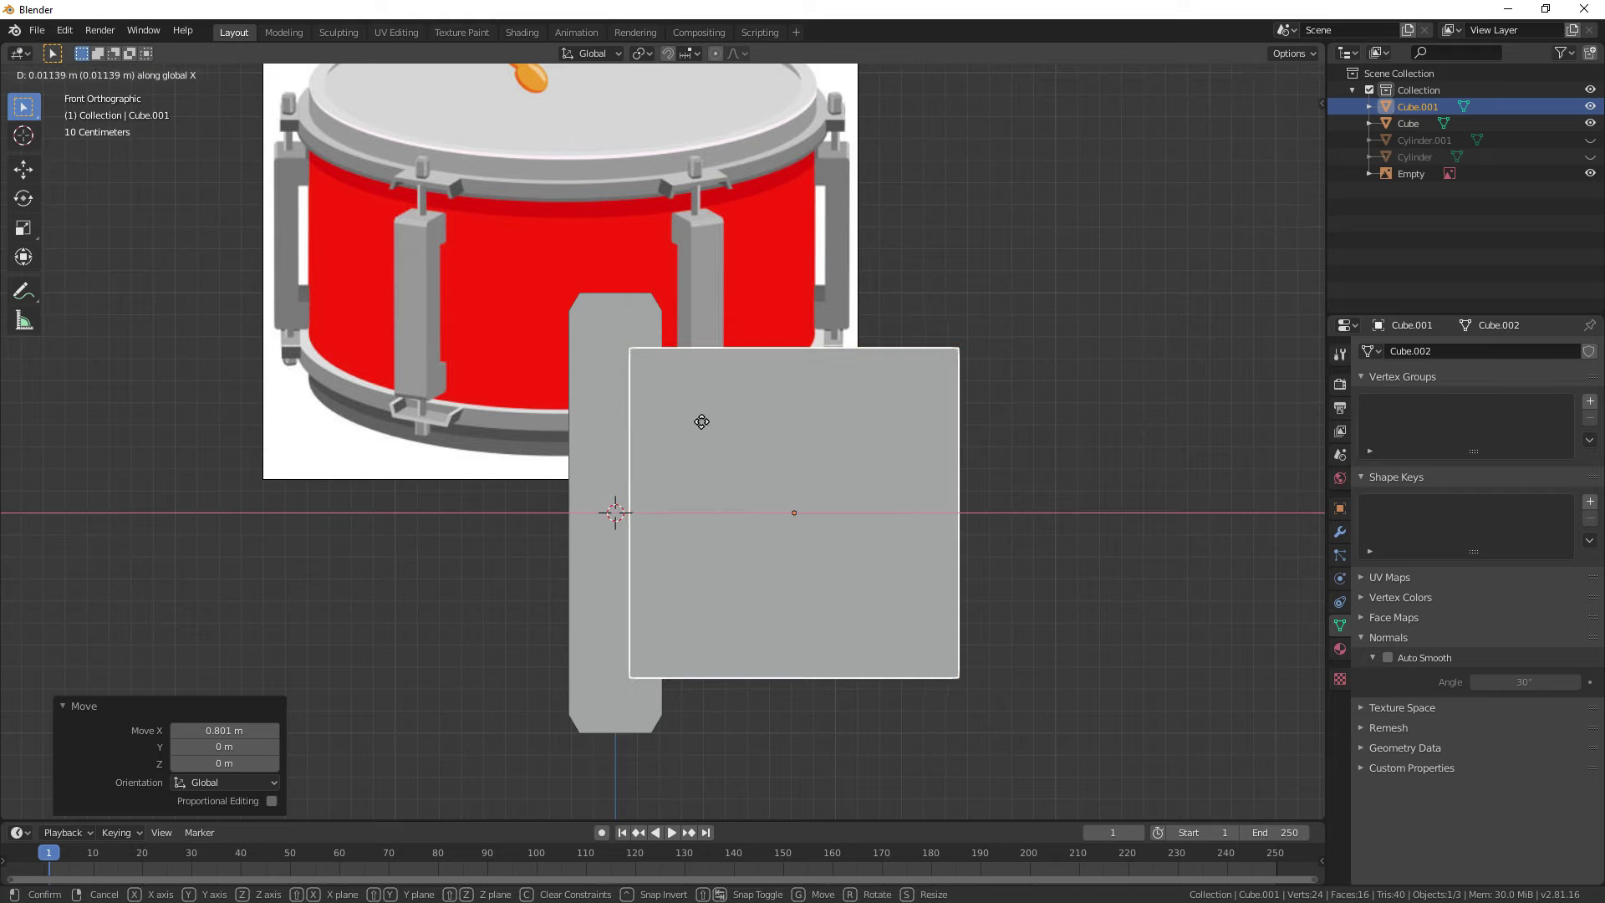
pyautogui.click(701, 421)
# Step: Scale the cube by about 1.019 along Z and check how it overlaps the post
pyautogui.press('s')
pyautogui.press('z')
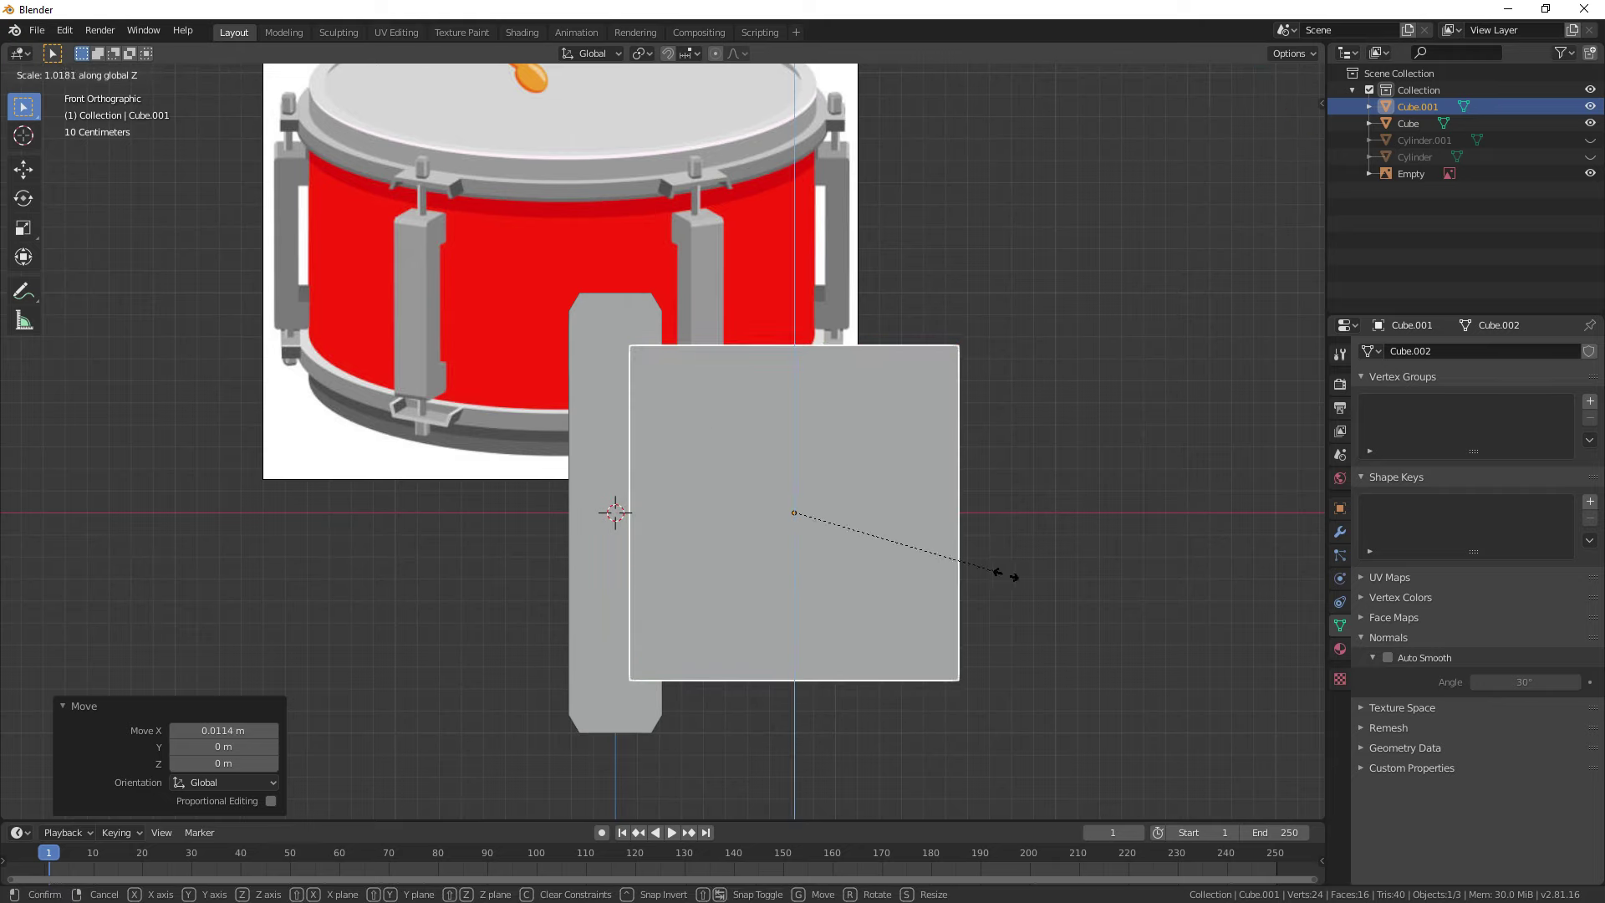
pyautogui.click(1008, 582)
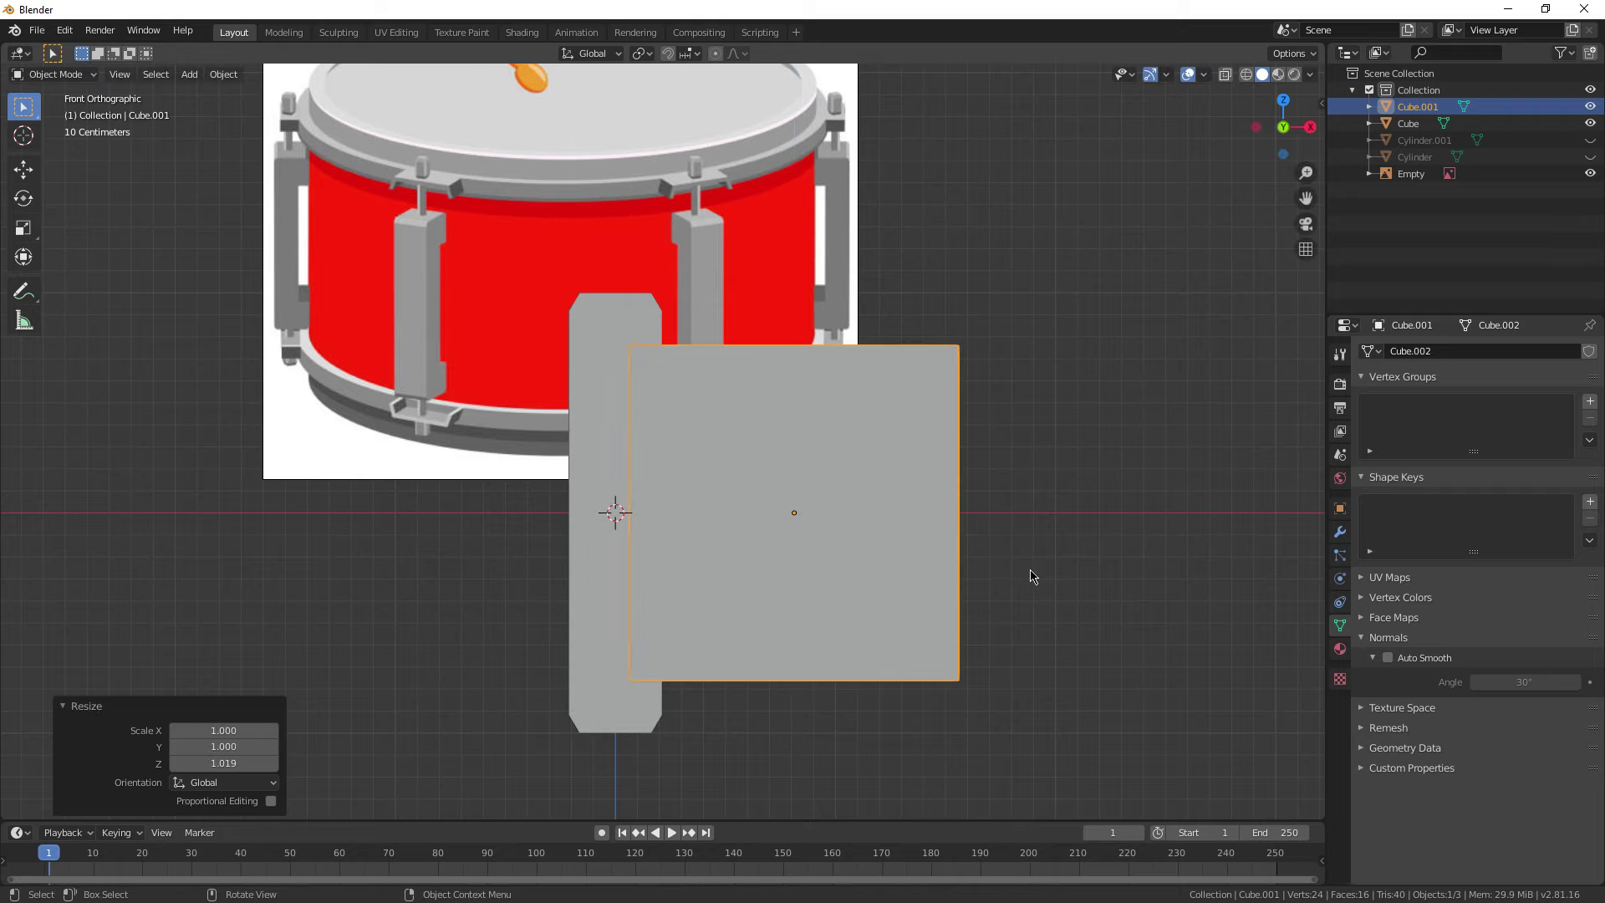
pyautogui.moveTo(727, 583); pyautogui.dragTo(844, 623, button='middle')
pyautogui.click(730, 587)
pyautogui.moveTo(950, 590); pyautogui.dragTo(864, 573, button='middle')
pyautogui.click(819, 510)
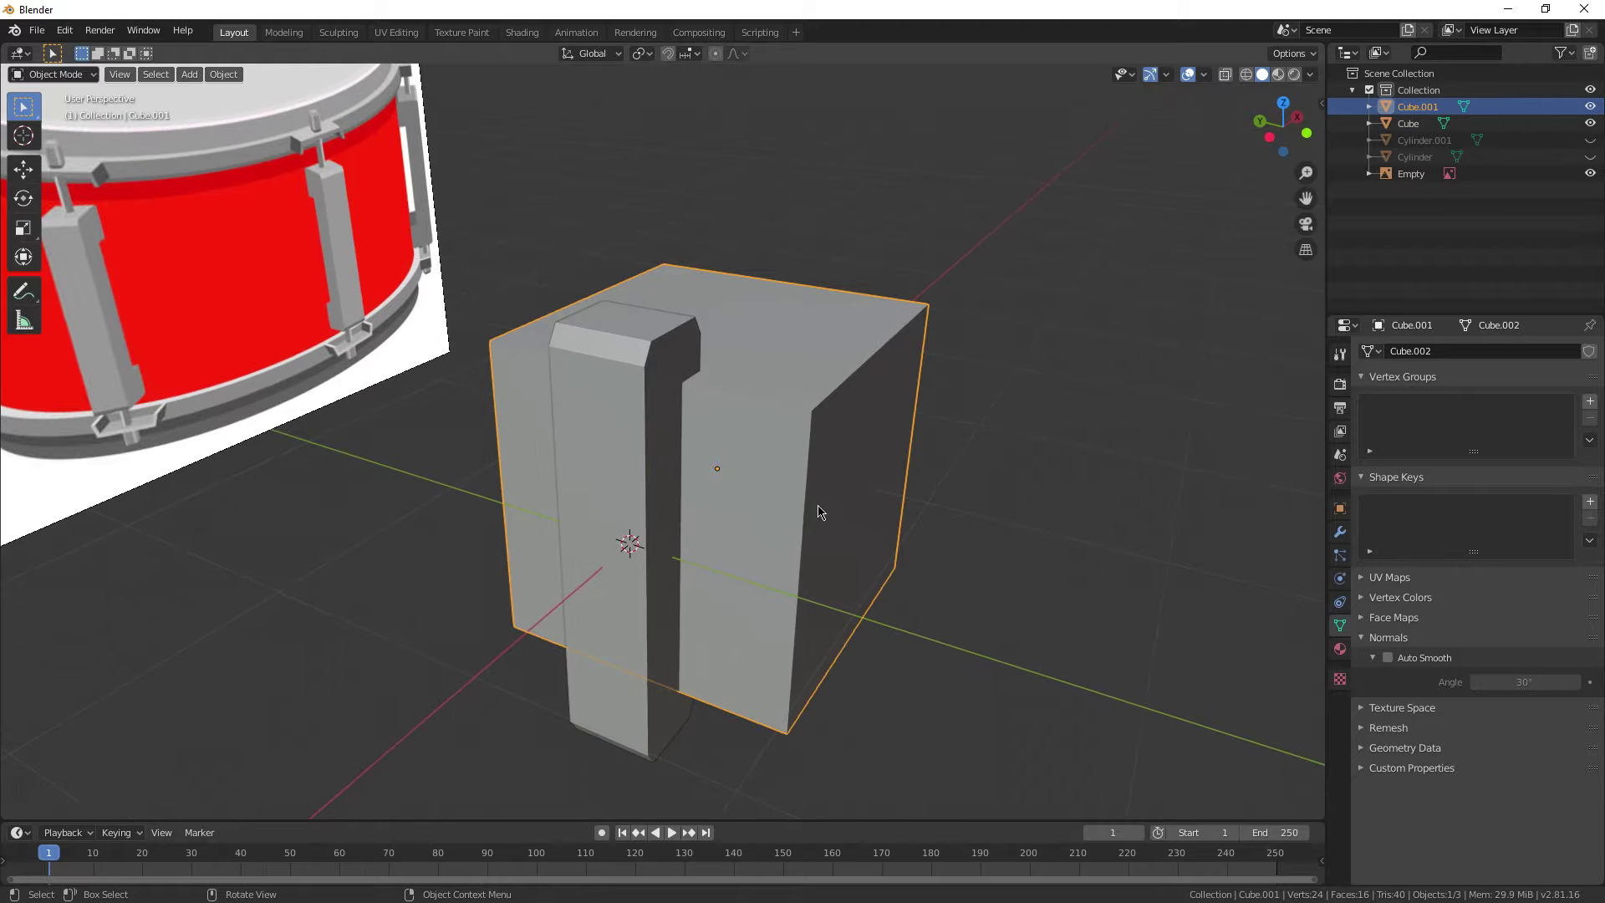
# Step: Select the beveled post and add a Boolean modifier with the Difference operation to it
pyautogui.moveTo(819, 510); pyautogui.dragTo(641, 469, button='middle')
pyautogui.click(562, 372)
pyautogui.moveTo(562, 372); pyautogui.dragTo(697, 469, button='middle')
pyautogui.moveTo(727, 393); pyautogui.dragTo(834, 392, button='middle')
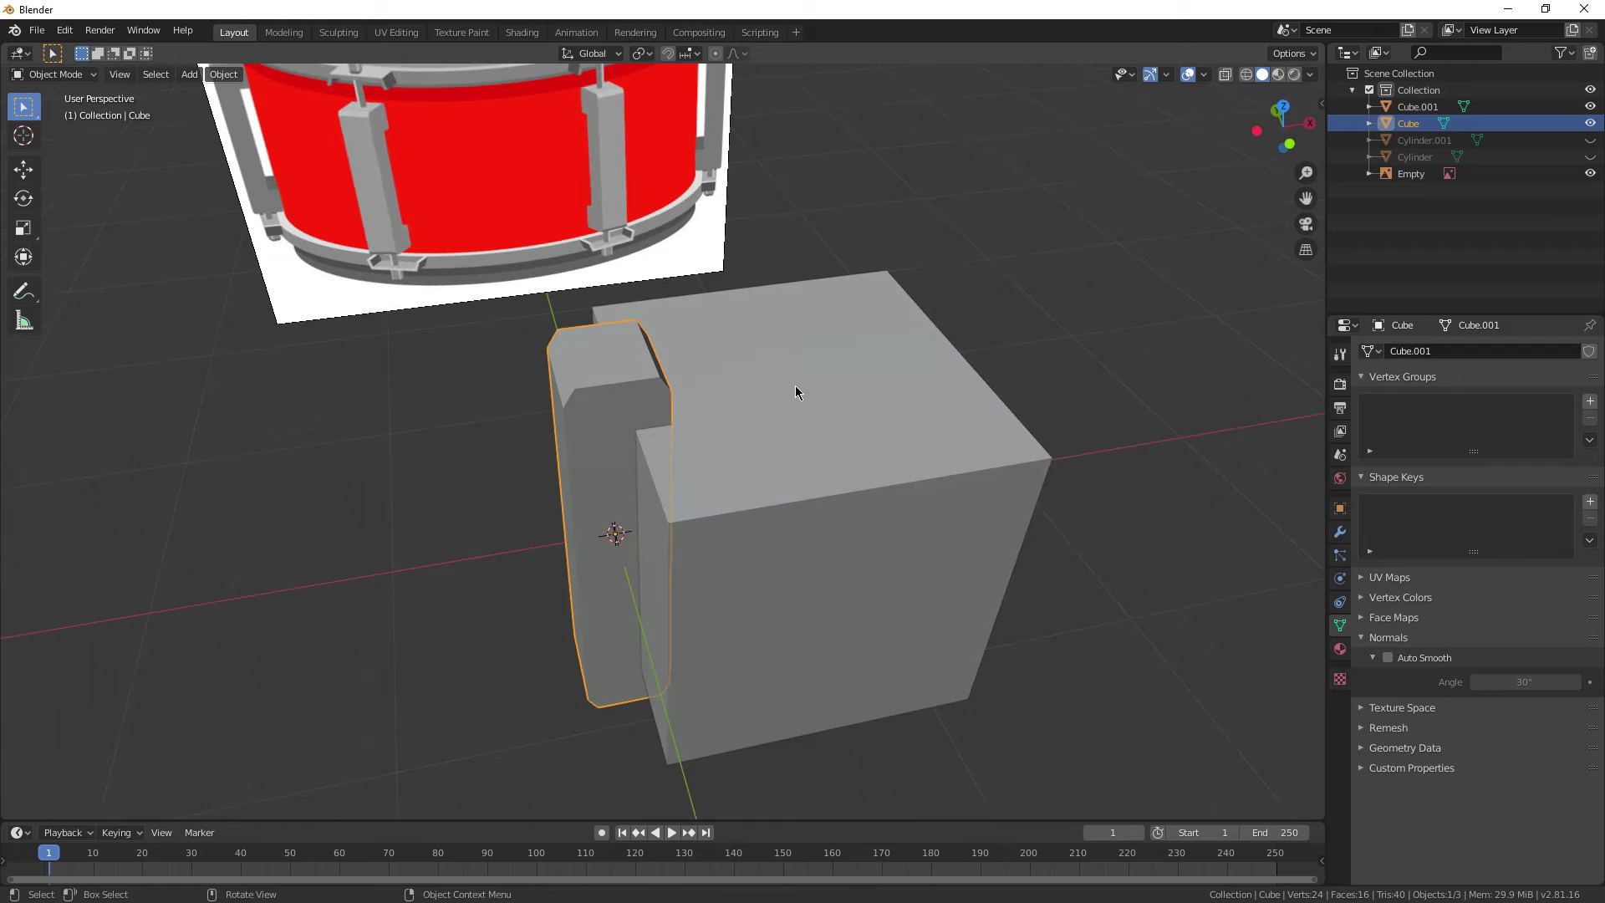
pyautogui.keyDown('shift'); pyautogui.moveTo(551, 224); pyautogui.dragTo(583, 245, button='middle'); pyautogui.keyUp('shift')
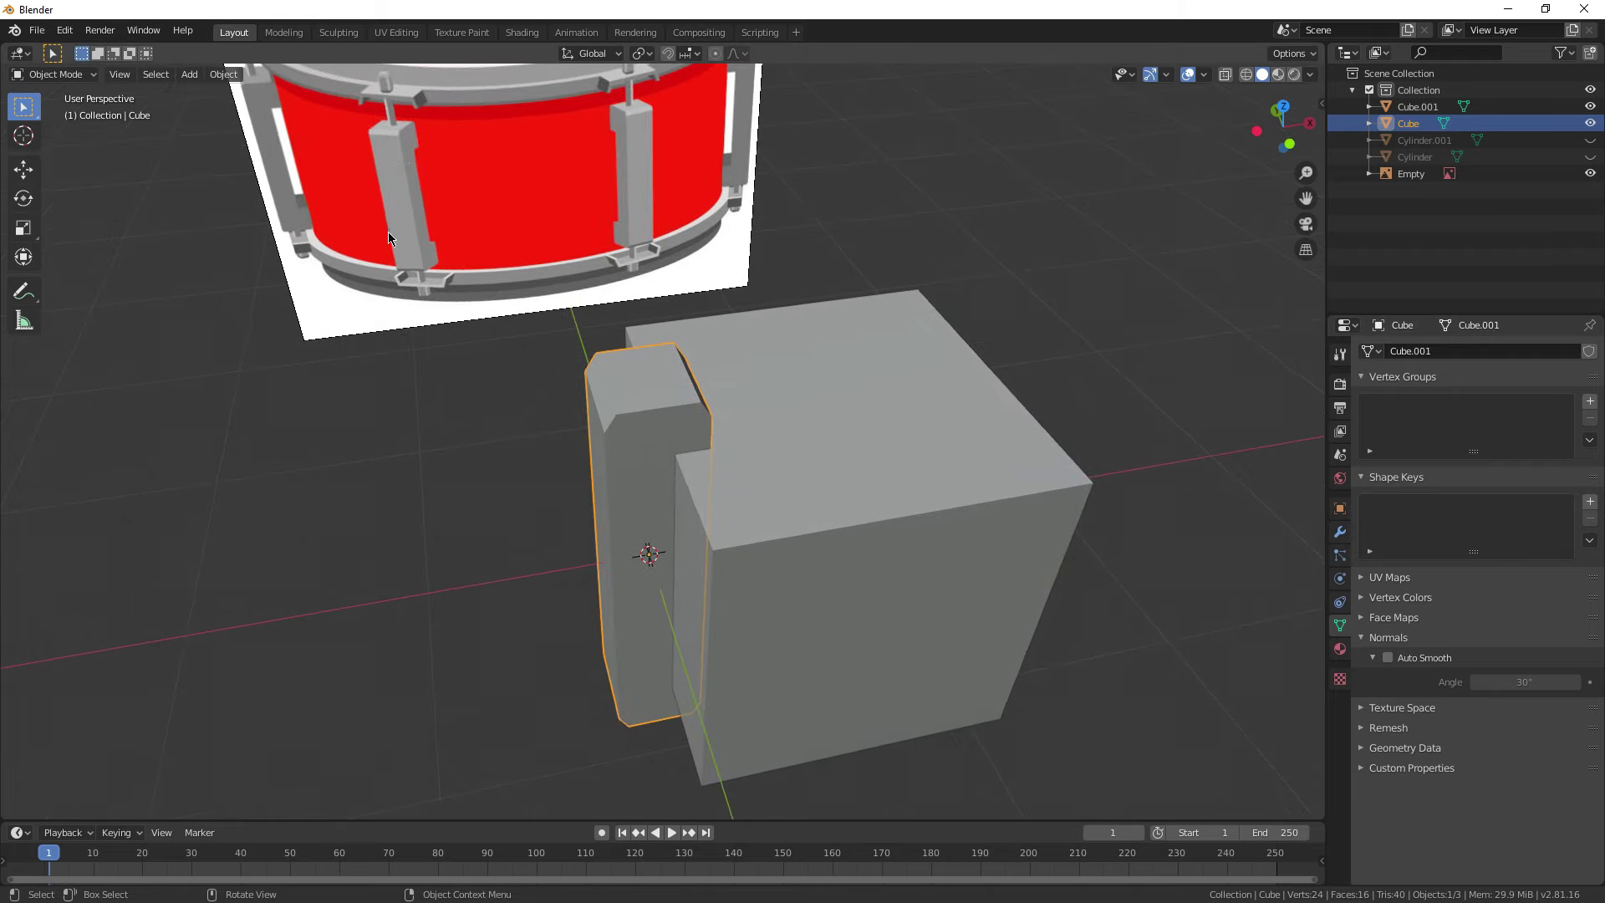
pyautogui.click(1339, 533)
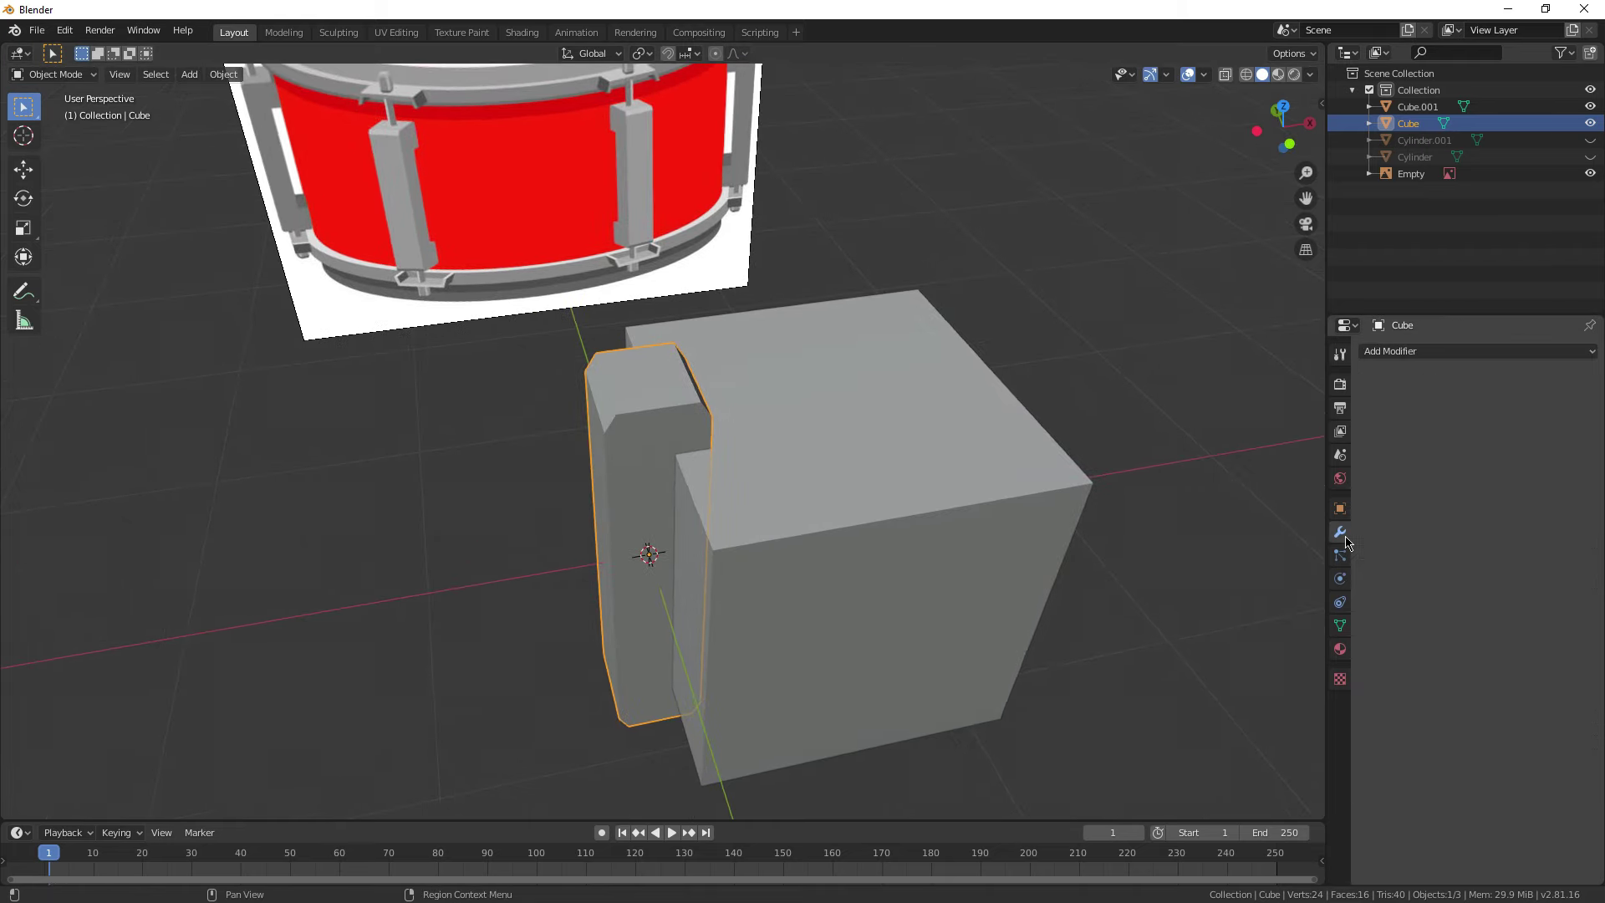
pyautogui.click(1419, 358)
pyautogui.click(1301, 433)
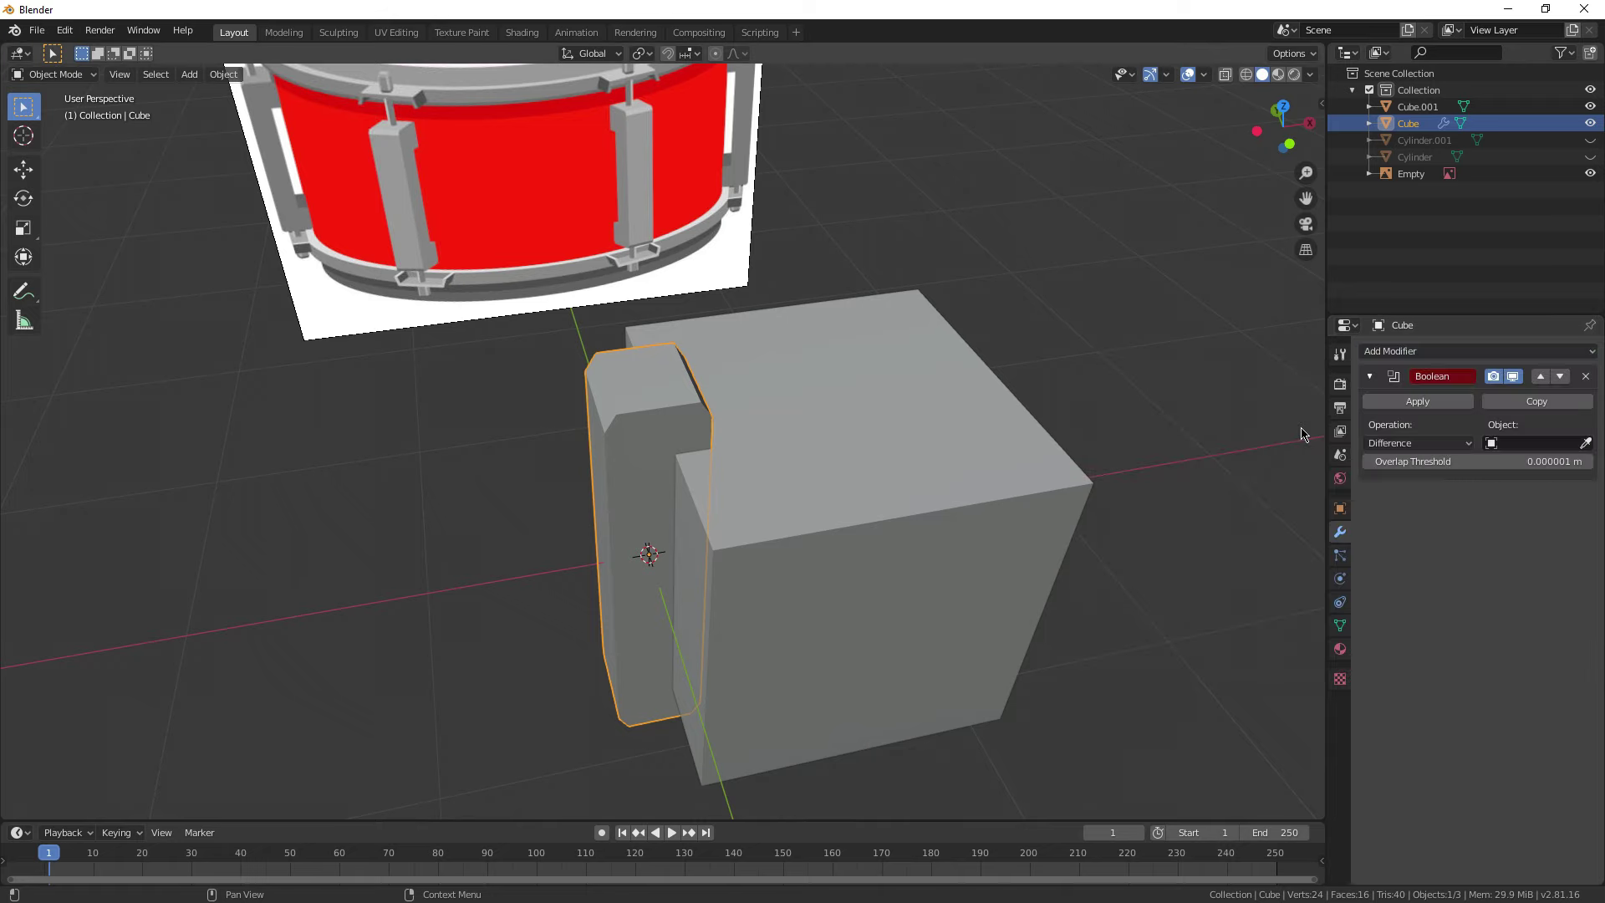
# Step: Apply the Boolean difference with the large cube as its object and delete the cutter cube
pyautogui.click(1585, 443)
pyautogui.click(961, 457)
pyautogui.click(1418, 401)
pyautogui.moveTo(1082, 468); pyautogui.dragTo(562, 441, button='middle')
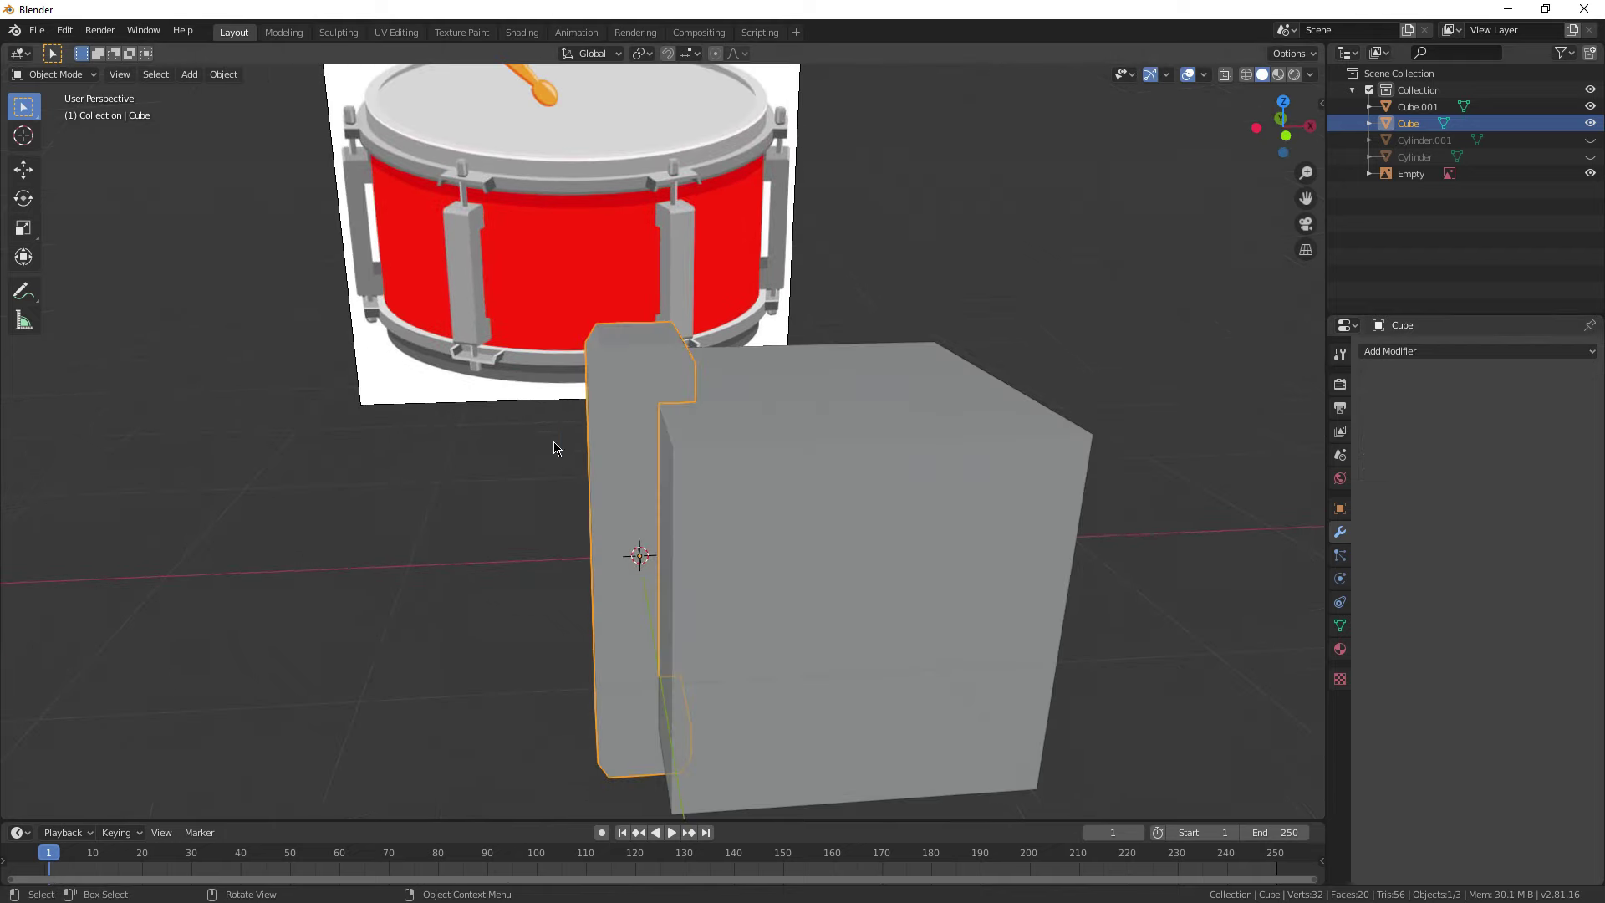
pyautogui.click(923, 516)
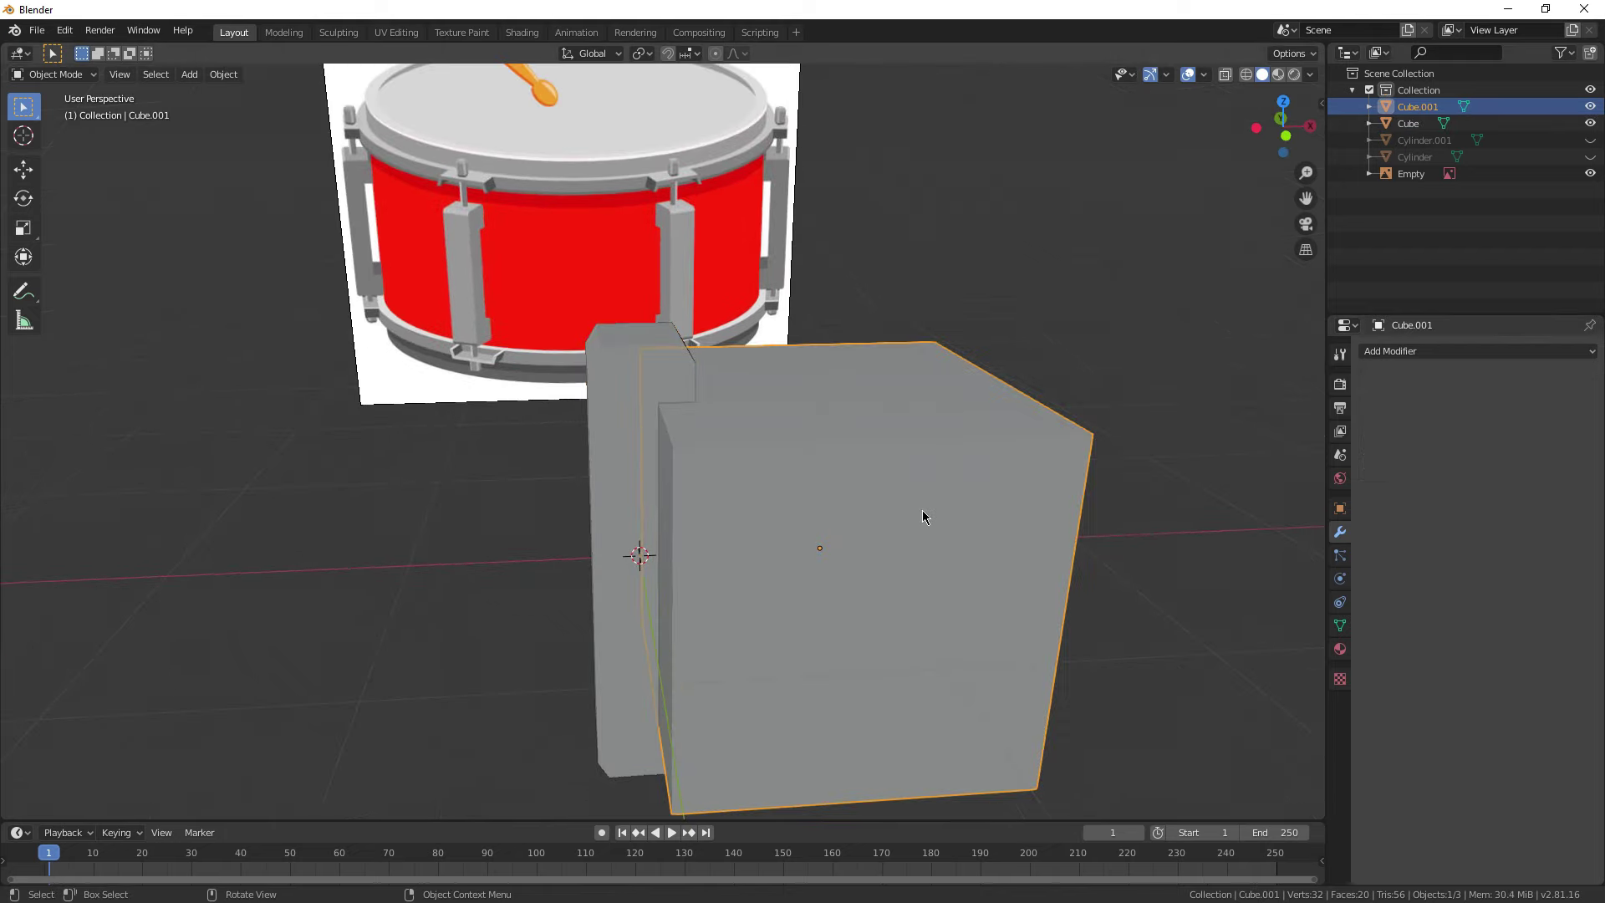
pyautogui.press('Delete')
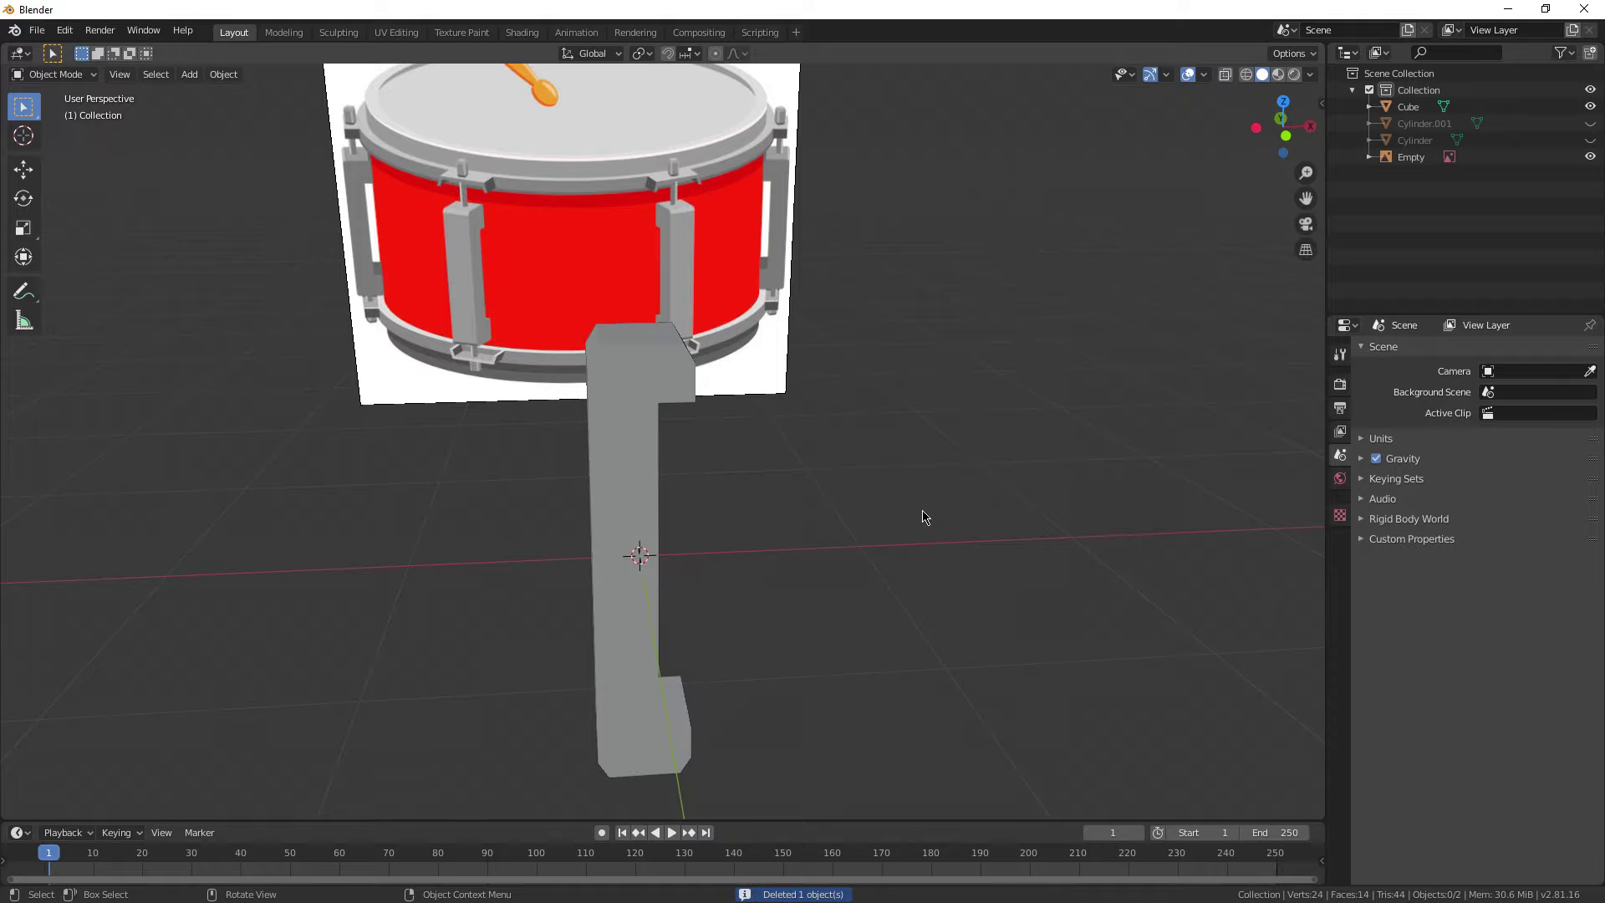
# Step: In Edit Mode, scale the two inner edges of the post's notch by about 0.97 along Z only
pyautogui.moveTo(923, 512); pyautogui.dragTo(621, 516, button='middle')
pyautogui.click(676, 515)
pyautogui.scroll(2, 673, 517)
pyautogui.press('Tab')
pyautogui.keyDown('shift'); pyautogui.moveTo(629, 527); pyautogui.dragTo(667, 395, button='middle'); pyautogui.keyUp('shift')
pyautogui.click(672, 182)
pyautogui.keyDown('shift'); pyautogui.click(666, 683); pyautogui.keyUp('shift')
pyautogui.moveTo(890, 409); pyautogui.dragTo(1083, 489, button='middle')
pyautogui.press('s')
pyautogui.press('z')
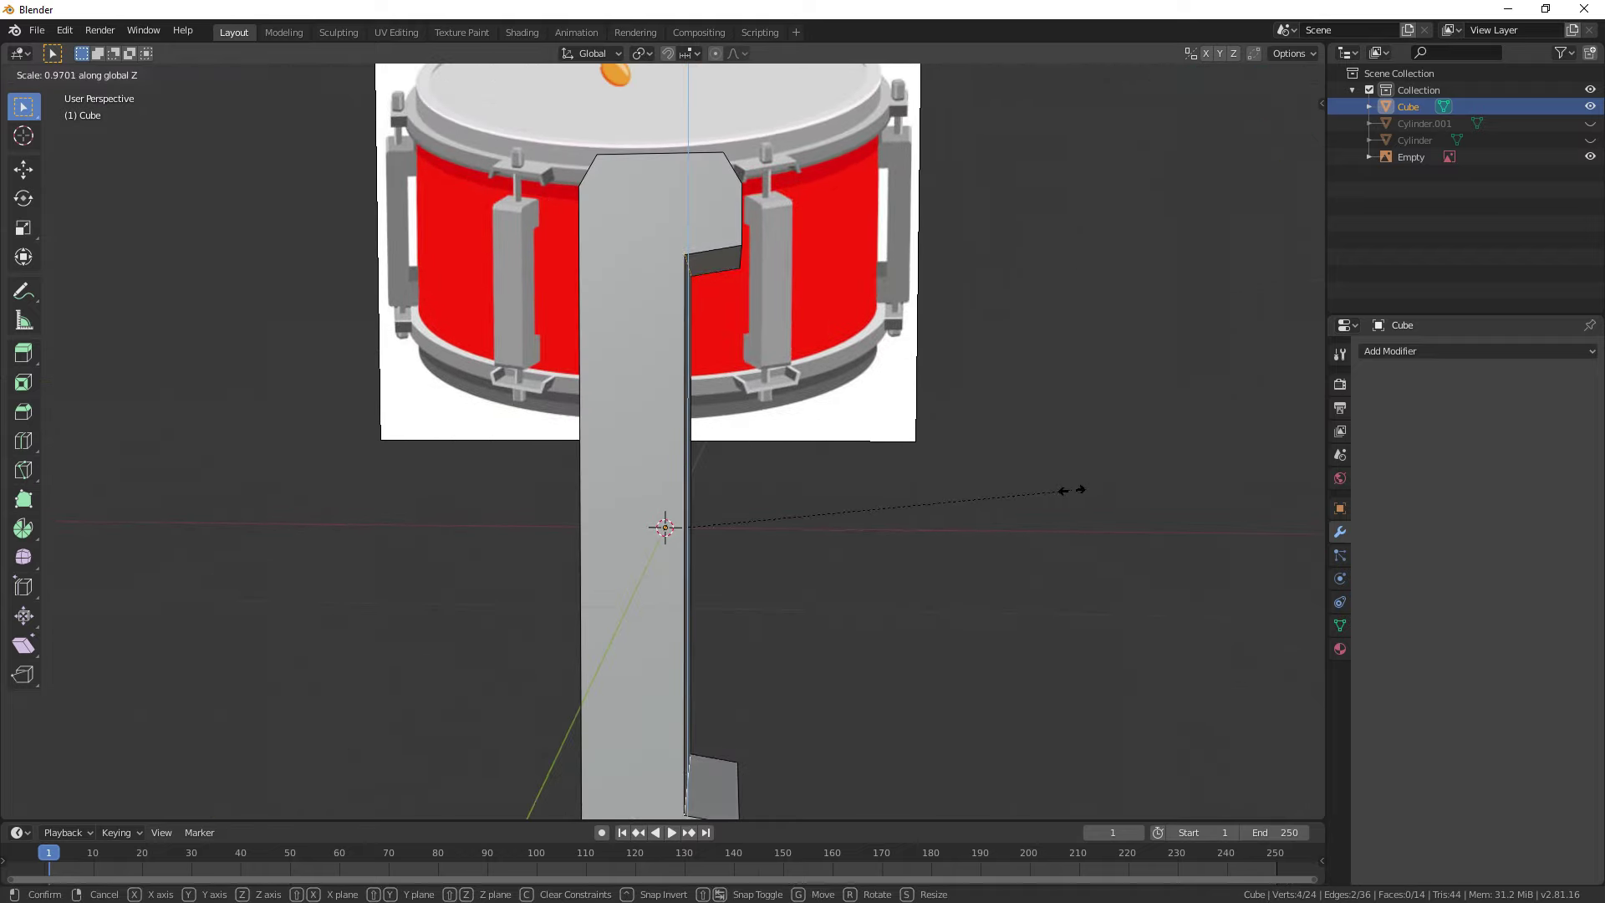
pyautogui.click(1062, 489)
pyautogui.moveTo(770, 355); pyautogui.dragTo(619, 452, button='middle')
pyautogui.press('Tab')
# Step: Add a single centered loop cut across the post's side face opposite the notch
pyautogui.click(721, 521)
pyautogui.keyDown('shift'); pyautogui.moveTo(366, 266); pyautogui.dragTo(690, 524, button='middle'); pyautogui.keyUp('shift')
pyautogui.scroll(3, 722, 555)
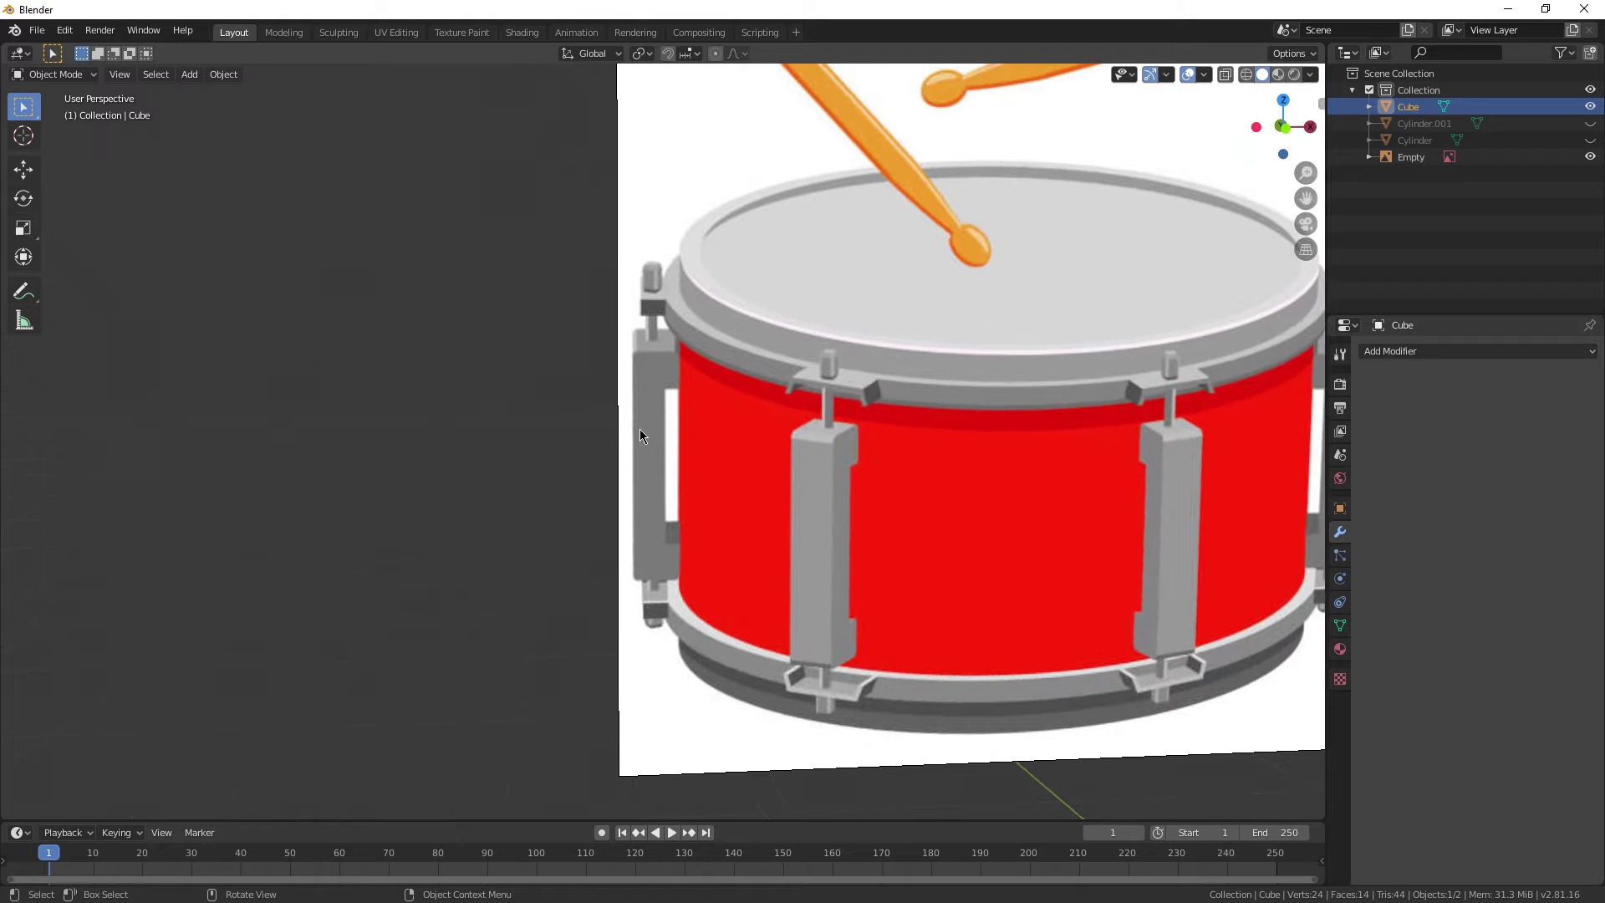
pyautogui.scroll(-6, 642, 433)
pyautogui.keyDown('shift'); pyautogui.moveTo(769, 585); pyautogui.dragTo(595, 499, button='middle'); pyautogui.keyUp('shift')
pyautogui.scroll(2, 585, 517)
pyautogui.press('Tab')
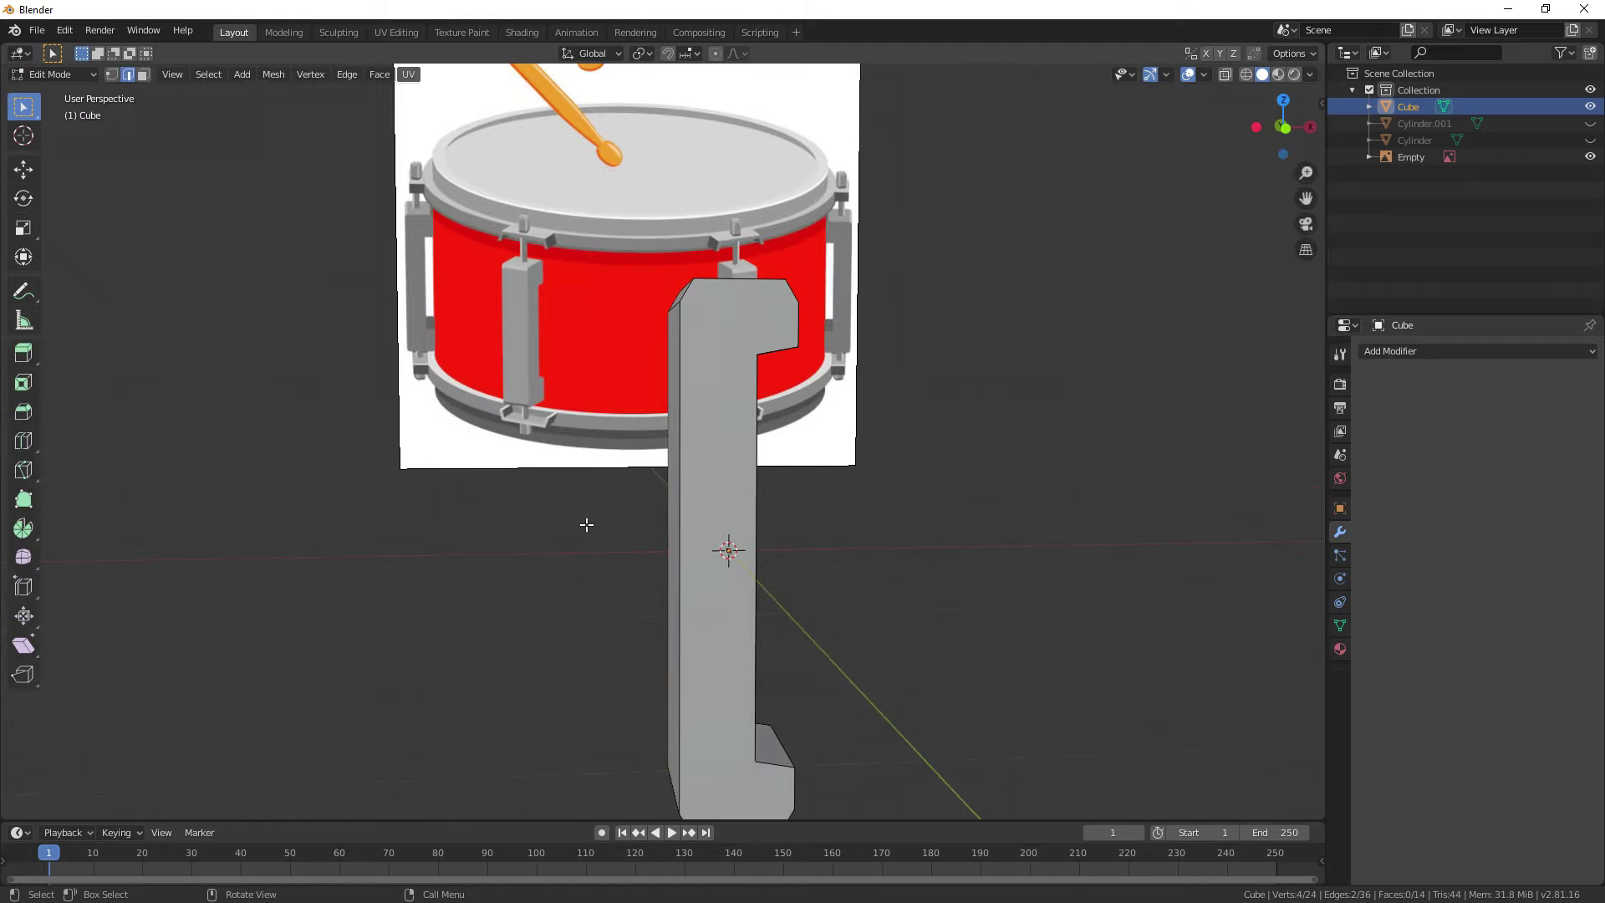
pyautogui.click(23, 441)
pyautogui.click(739, 544)
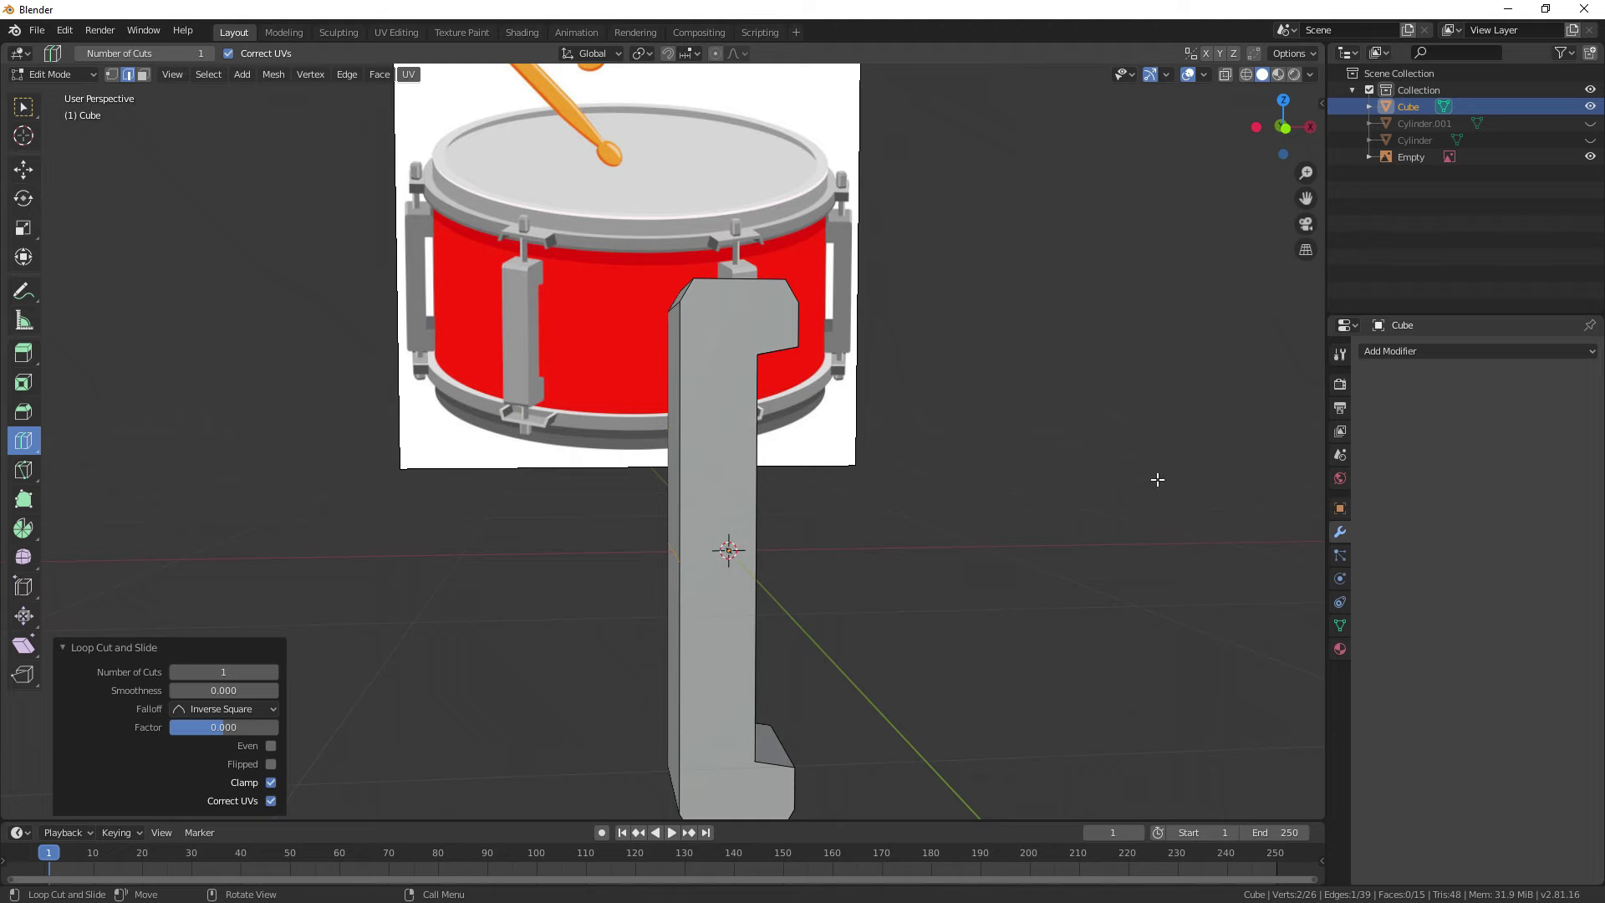
# Step: Move the new cut edge about 0.025 m outward along negative X and bevel it by about 0.404 m
pyautogui.press('g')
pyautogui.press('x')
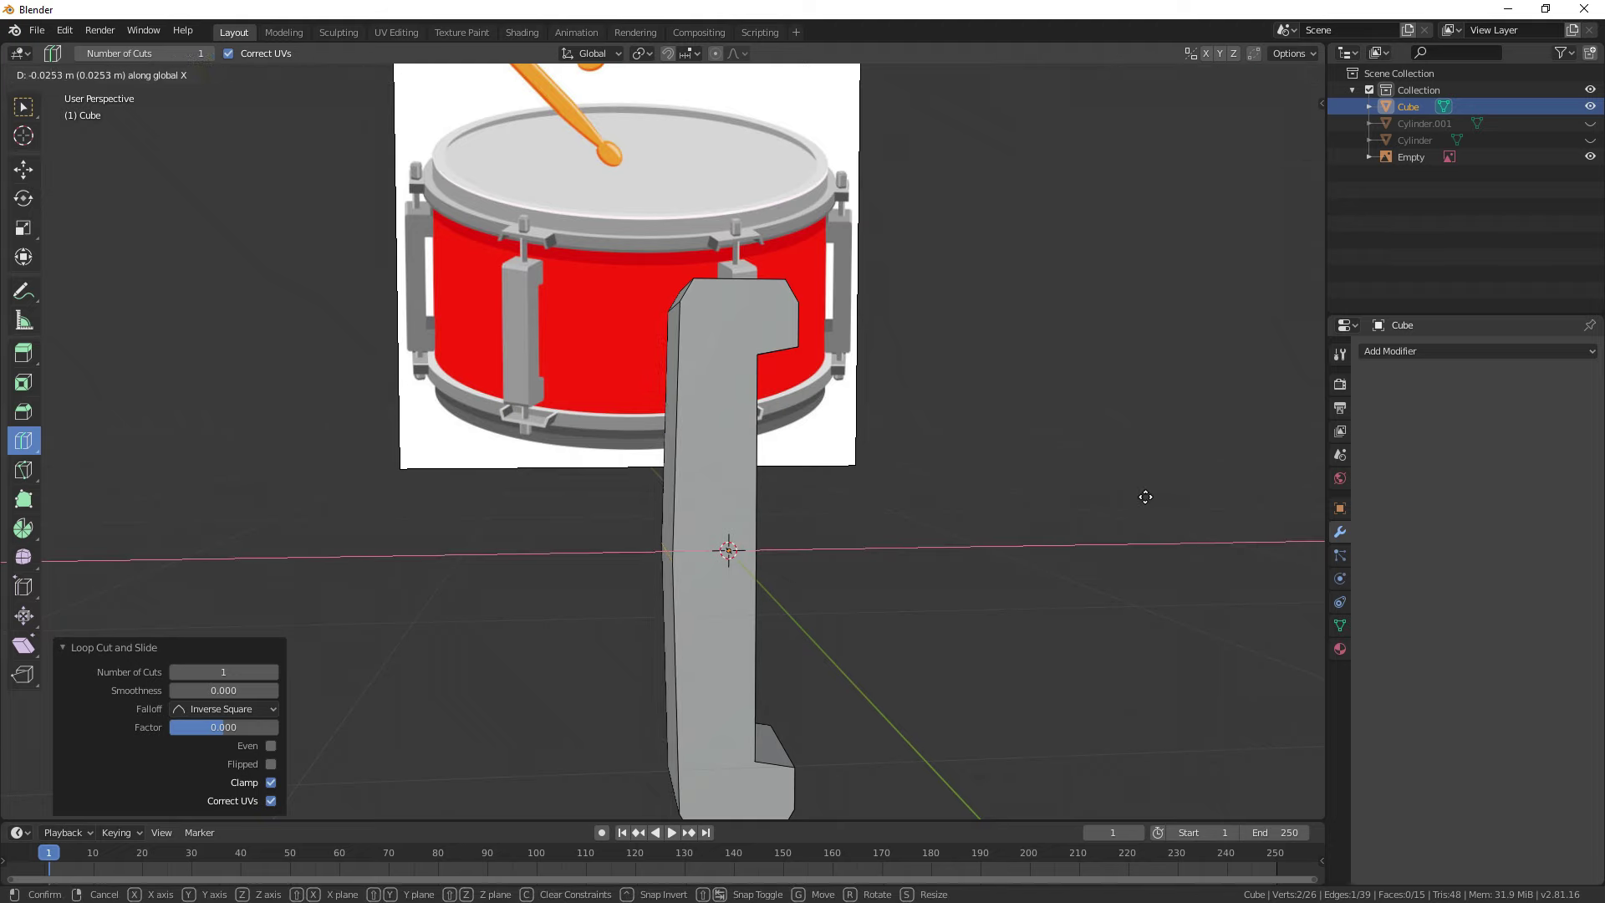
pyautogui.click(1145, 497)
pyautogui.hotkey('ctrl', 'b')
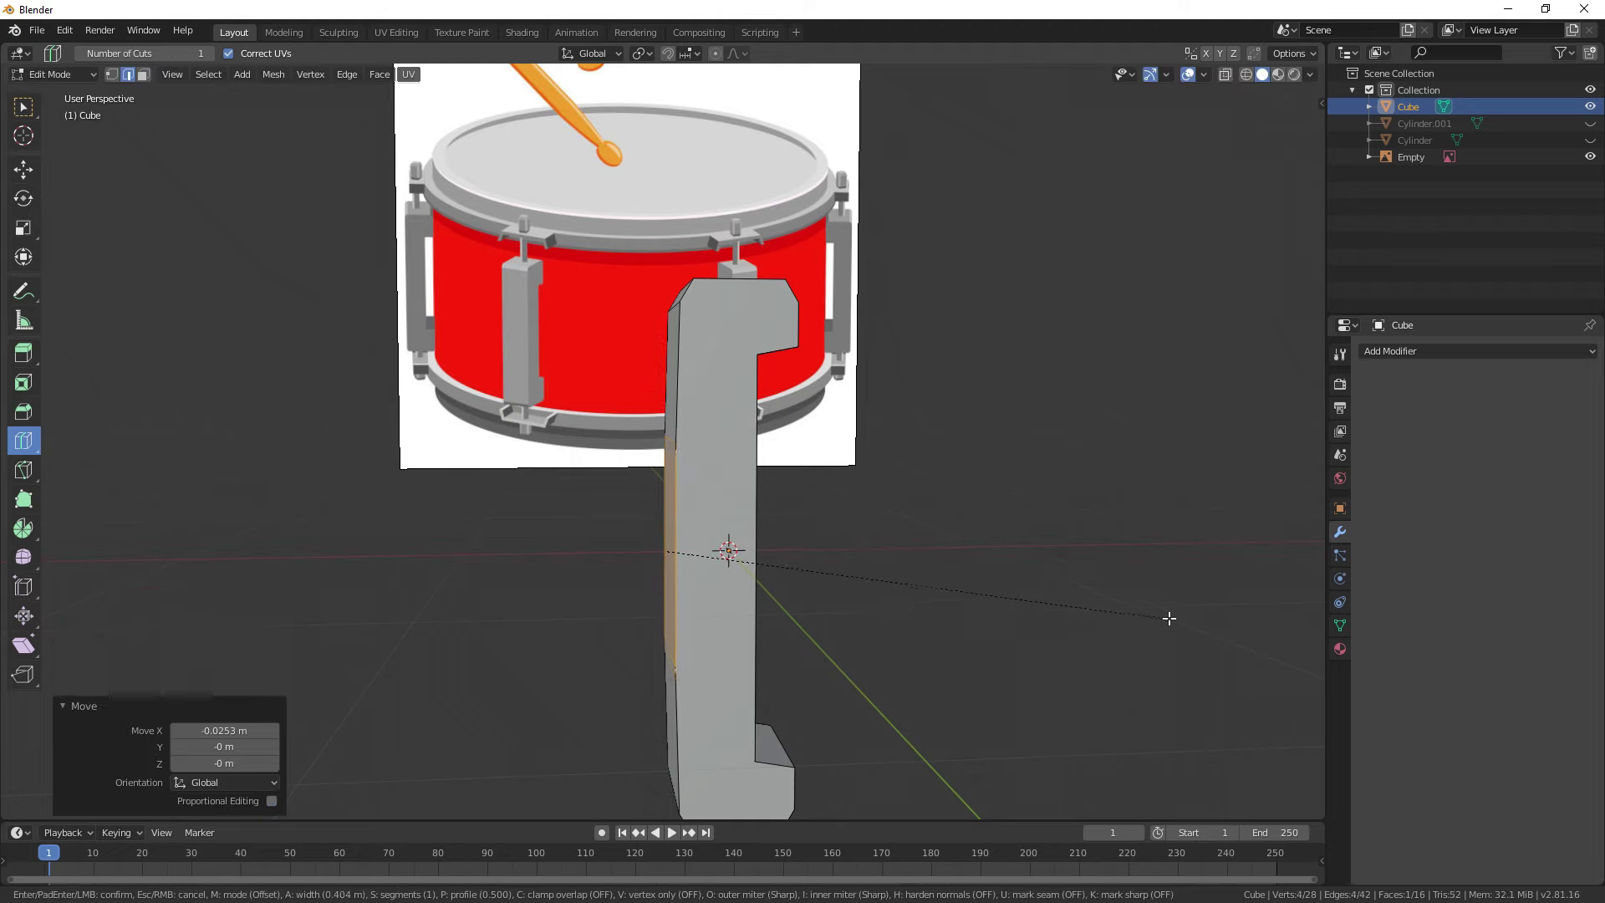
pyautogui.click(1169, 616)
pyautogui.press('Tab')
# Step: Shade the notched post smooth in Object Mode
pyautogui.moveTo(1171, 616); pyautogui.dragTo(817, 448, button='middle')
pyautogui.click(811, 473)
pyautogui.rightClick(769, 429)
pyautogui.click(769, 425)
# Step: Enable Auto Smooth in the post's normals settings and reveal its angle value
pyautogui.click(1340, 625)
pyautogui.click(1386, 636)
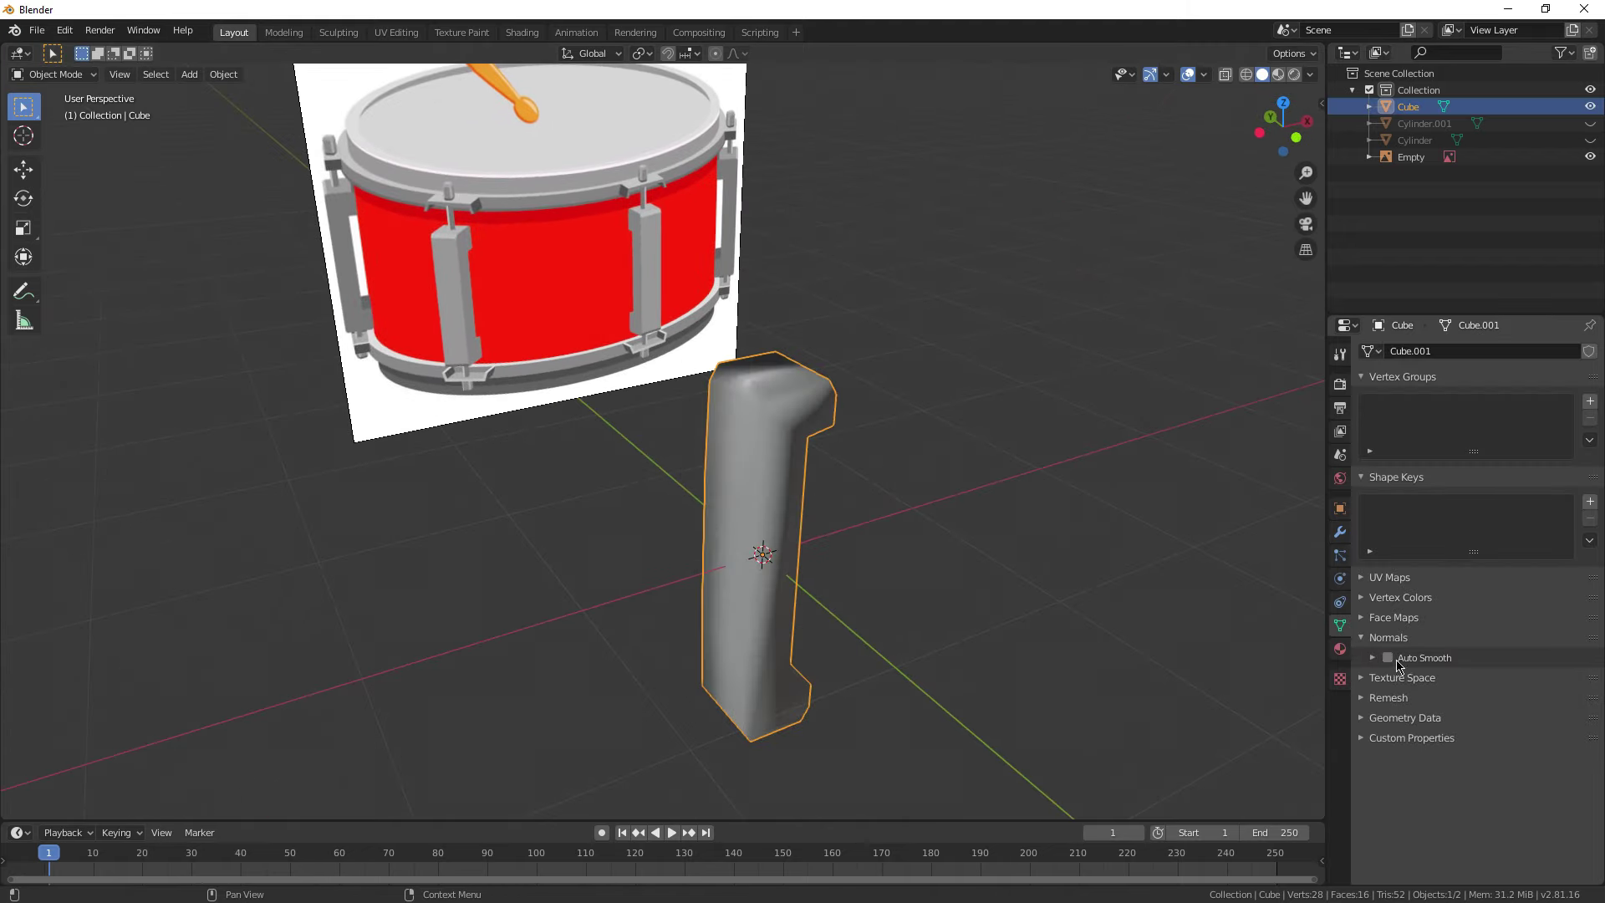
pyautogui.click(1387, 657)
pyautogui.click(1137, 577)
pyautogui.moveTo(1136, 577)
pyautogui.mouseDown(button='middle')
pyautogui.moveTo(924, 565)
pyautogui.moveTo(876, 595)
pyautogui.mouseUp(button='middle')
pyautogui.click(750, 563)
pyautogui.click(1373, 657)
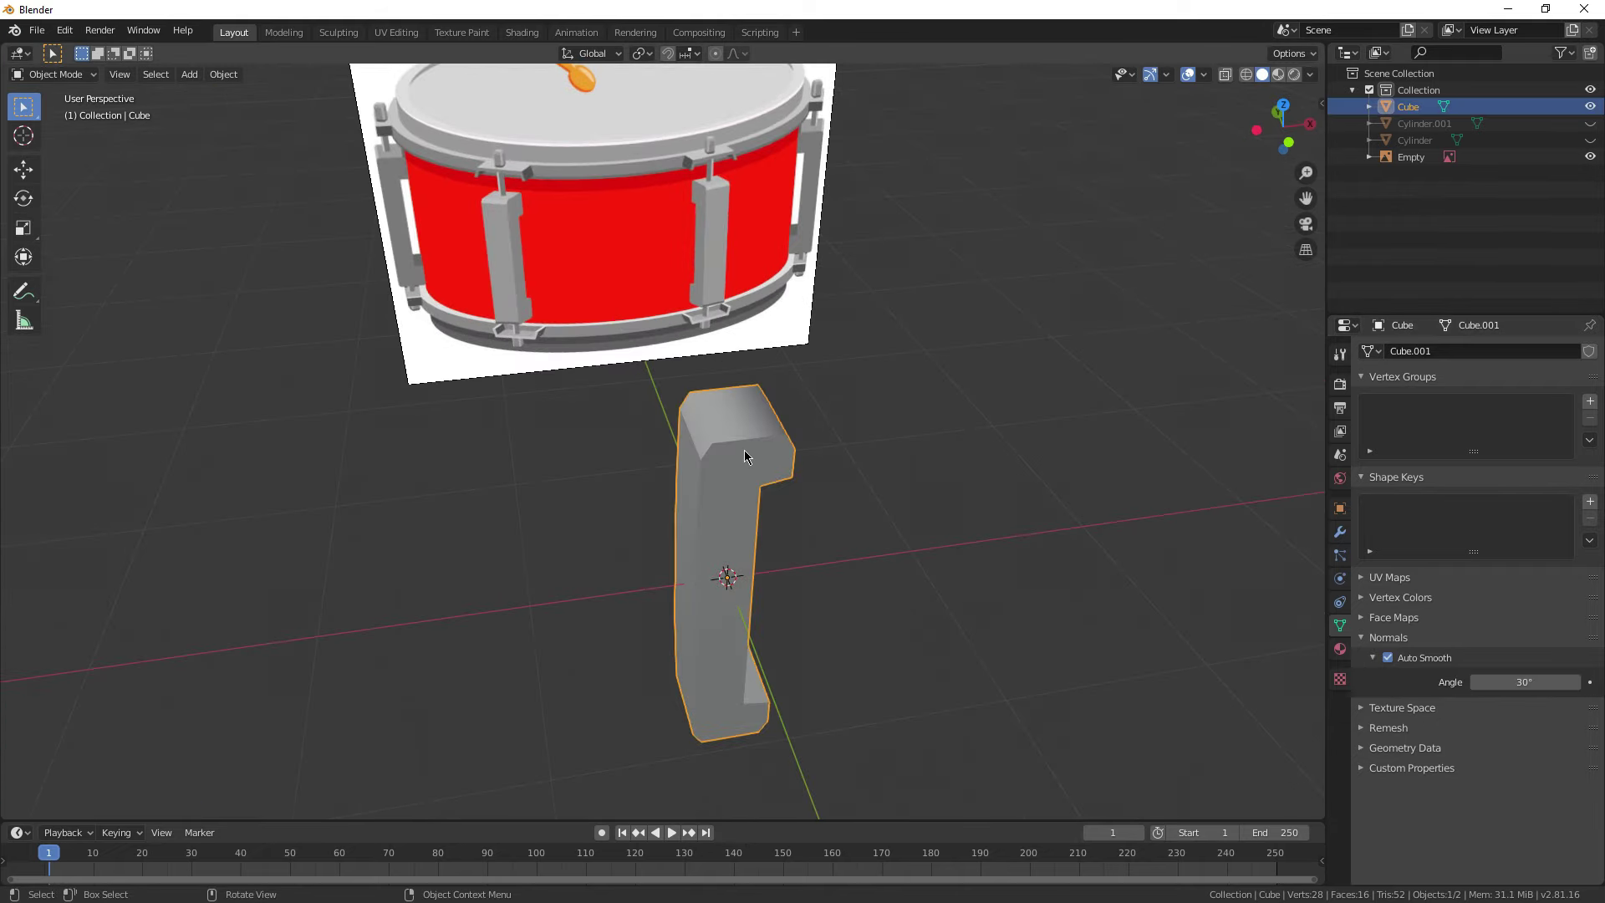
# Step: Set the post's Auto Smooth angle to 22.7° and save the file
pyautogui.moveTo(844, 466); pyautogui.dragTo(876, 445, button='middle')
pyautogui.moveTo(1509, 682); pyautogui.dragTo(1521, 681)
pyautogui.click(978, 613)
pyautogui.moveTo(978, 613); pyautogui.dragTo(739, 302, button='middle')
pyautogui.click(719, 499)
pyautogui.scroll(3, 814, 478)
pyautogui.hotkey('ctrl', 's')
pyautogui.scroll(2, 814, 478)
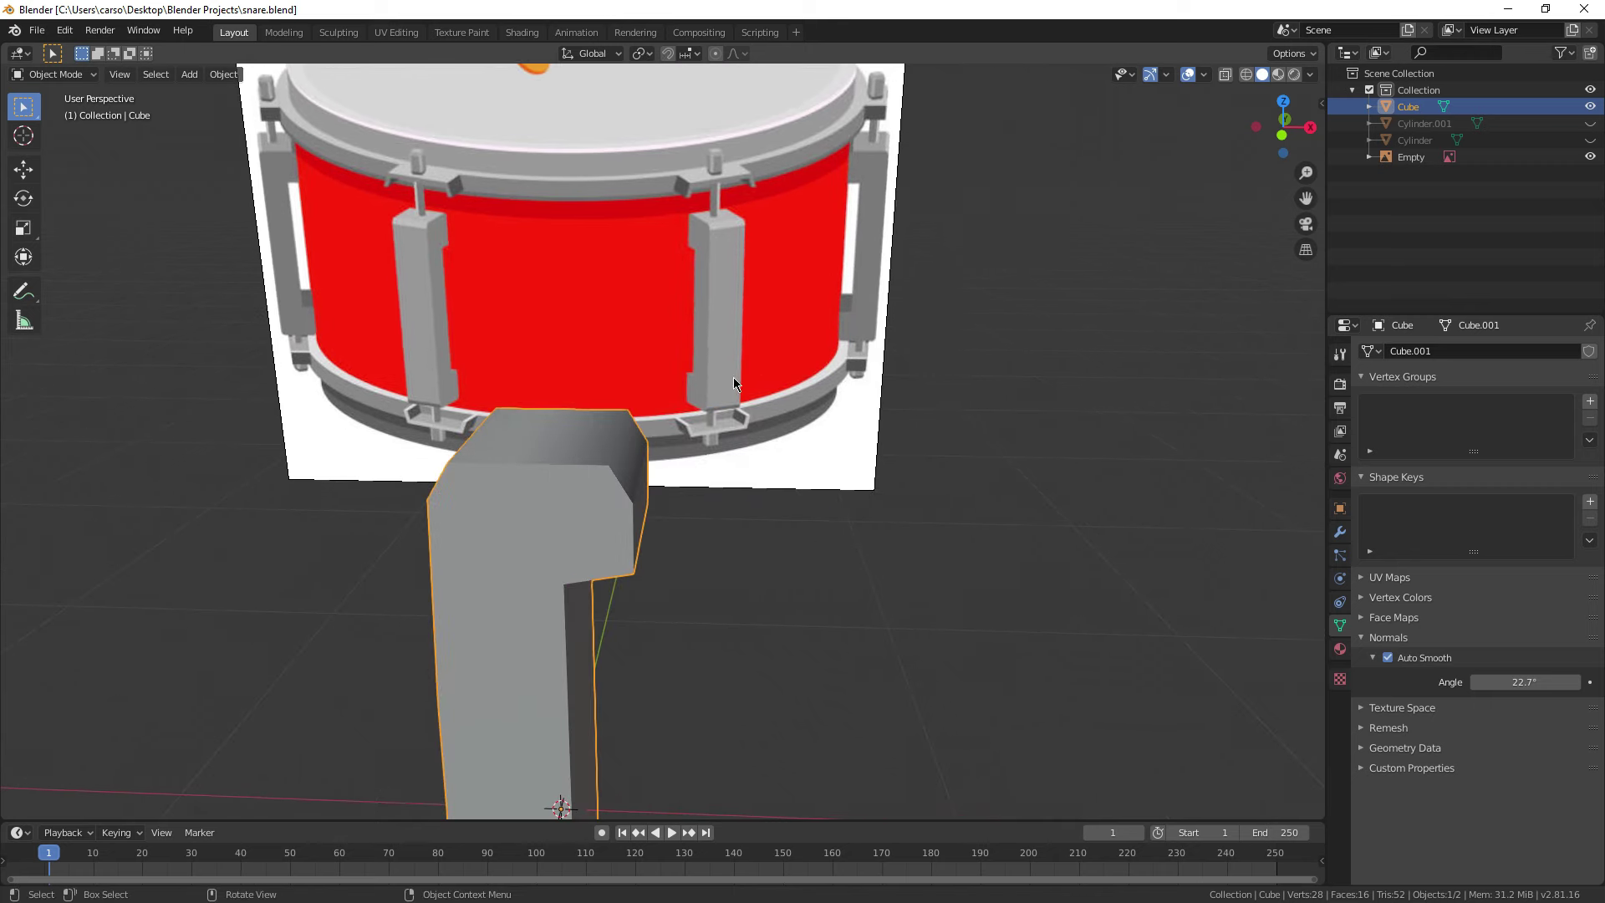
# Step: Add a cylinder mesh and set it to 8 vertices
pyautogui.scroll(-4, 573, 603)
pyautogui.click(706, 554)
pyautogui.moveTo(706, 555); pyautogui.dragTo(668, 553, button='middle')
pyautogui.click(668, 553)
pyautogui.press('KP_1')
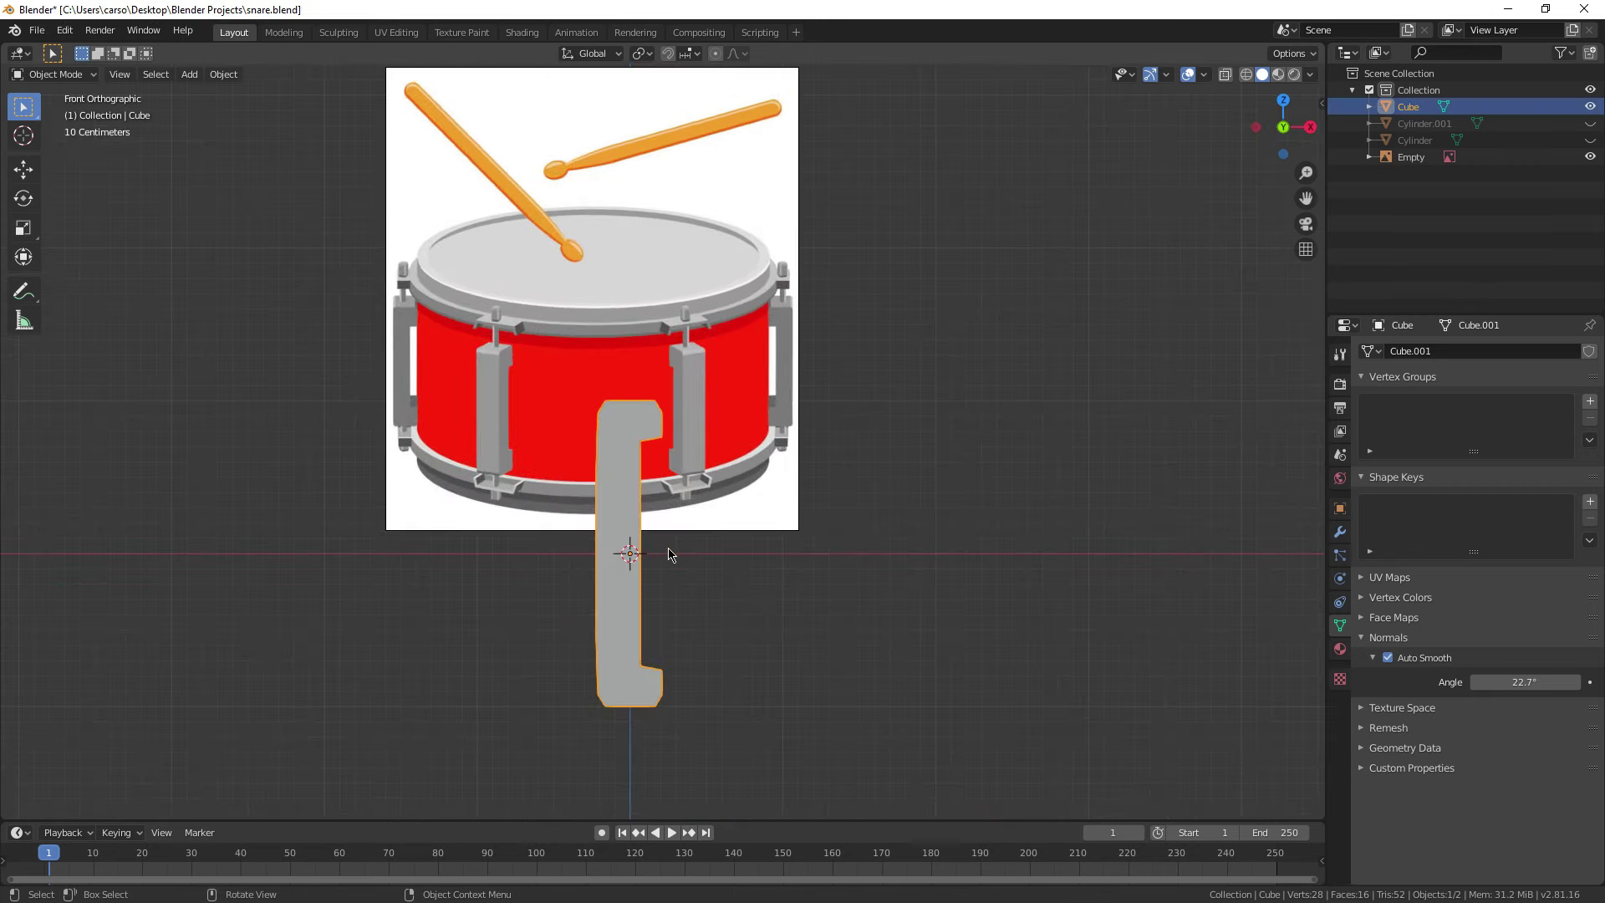
pyautogui.keyDown('ctrl'); pyautogui.scroll(2, 699, 528); pyautogui.keyUp('ctrl')
pyautogui.scroll(3, 699, 528)
pyautogui.hotkey('shift', 'a')
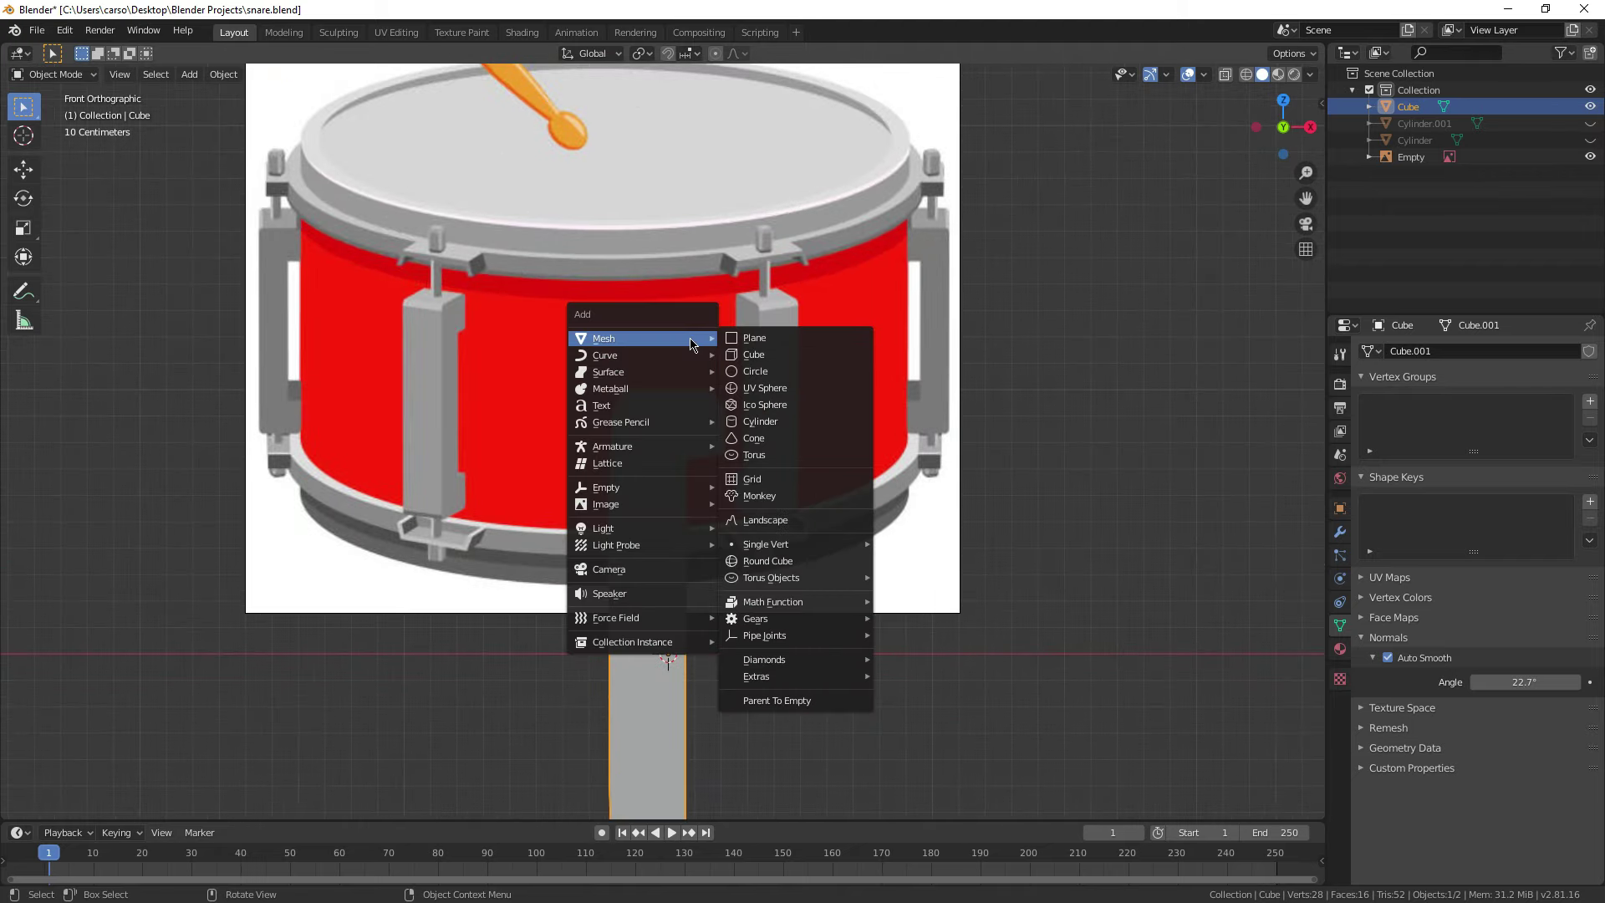
pyautogui.click(786, 424)
pyautogui.scroll(-3, 751, 563)
pyautogui.moveTo(682, 418); pyautogui.dragTo(709, 434, button='middle')
pyautogui.scroll(1, 709, 434)
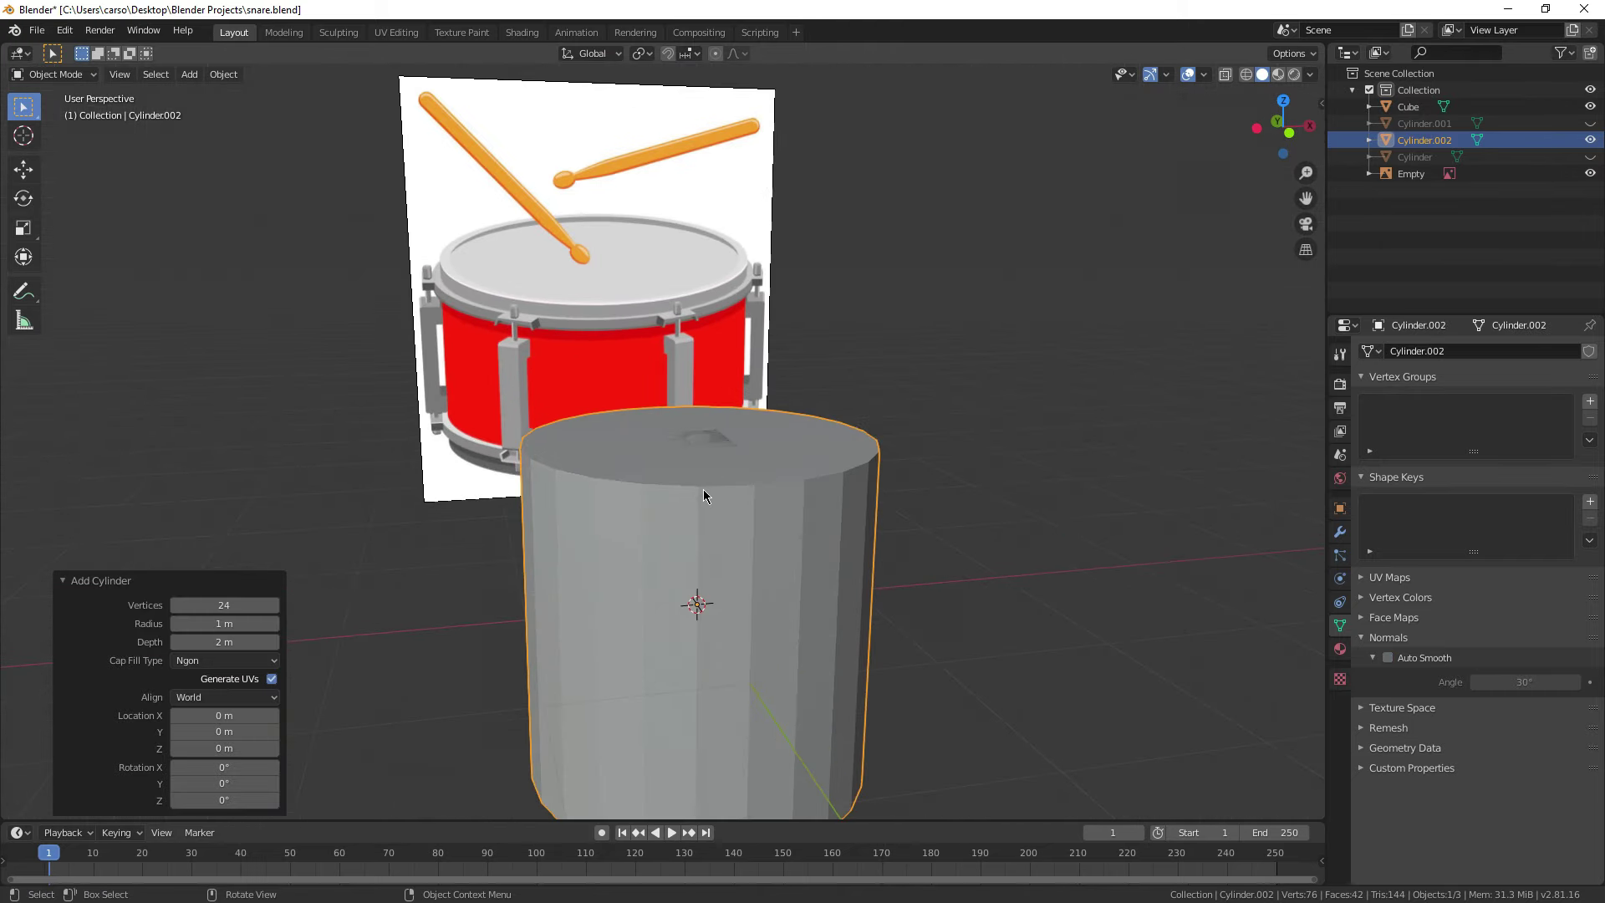
pyautogui.click(247, 599)
pyautogui.press('Return')
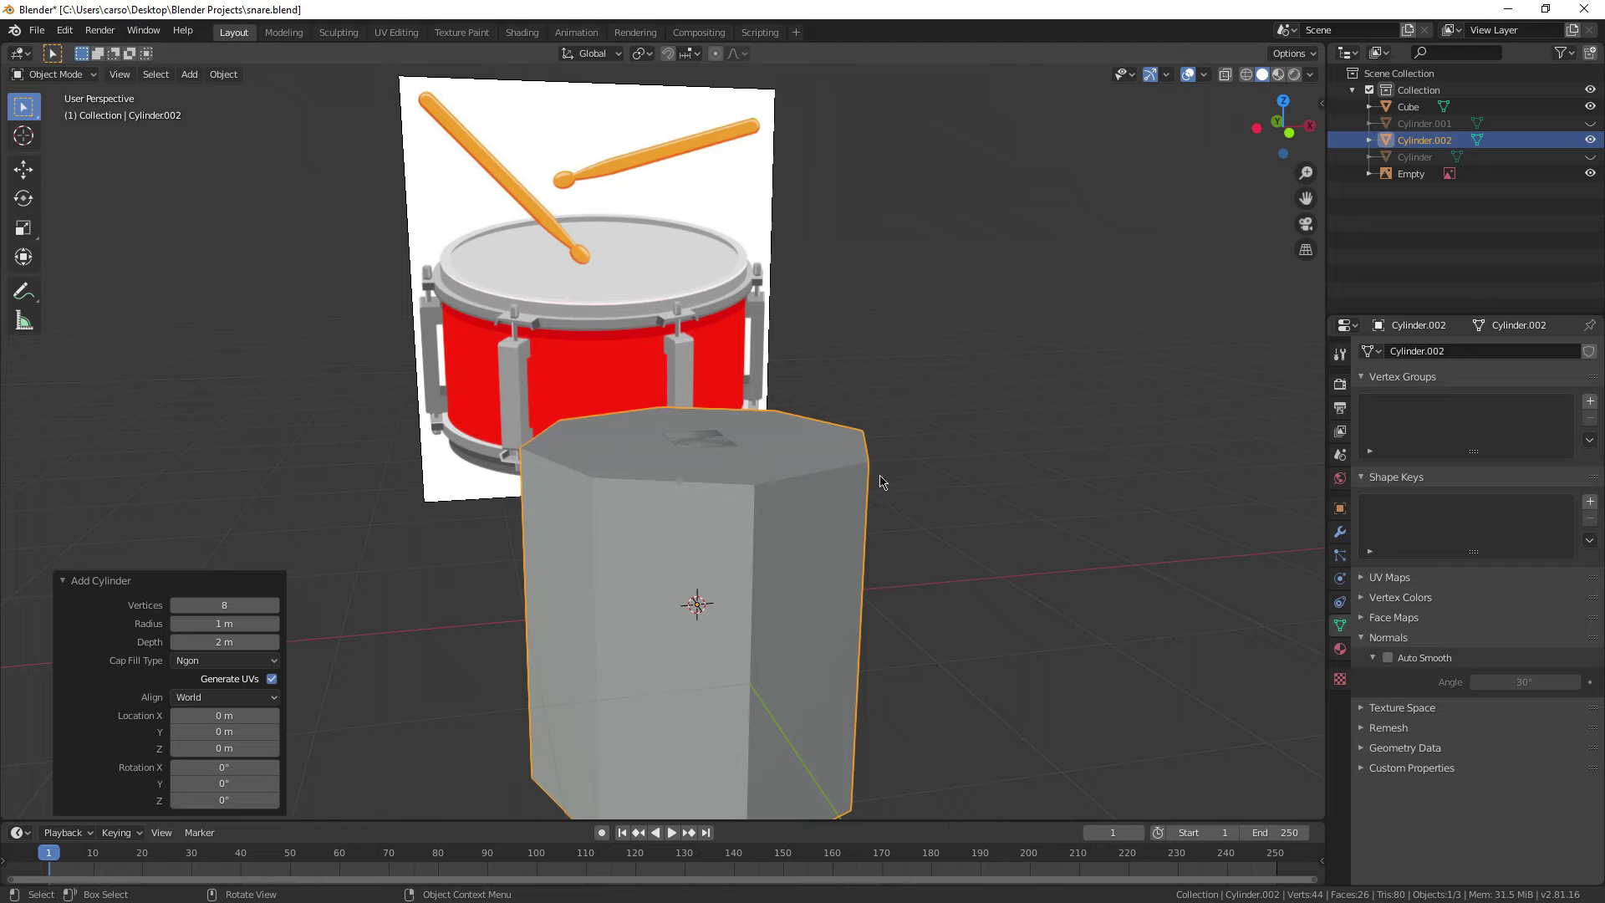
# Step: Shade the new cylinder smooth and enable Auto Smooth with an angle of 59.8°
pyautogui.rightClick(907, 395)
pyautogui.click(899, 386)
pyautogui.click(1387, 657)
pyautogui.moveTo(1509, 679); pyautogui.dragTo(1522, 677)
# Step: Scale the cylinder down to about 0.16 and move it up 1.02 m along Z to the post's top
pyautogui.moveTo(828, 577); pyautogui.dragTo(856, 577, button='middle')
pyautogui.scroll(2, 856, 577)
pyautogui.press('s')
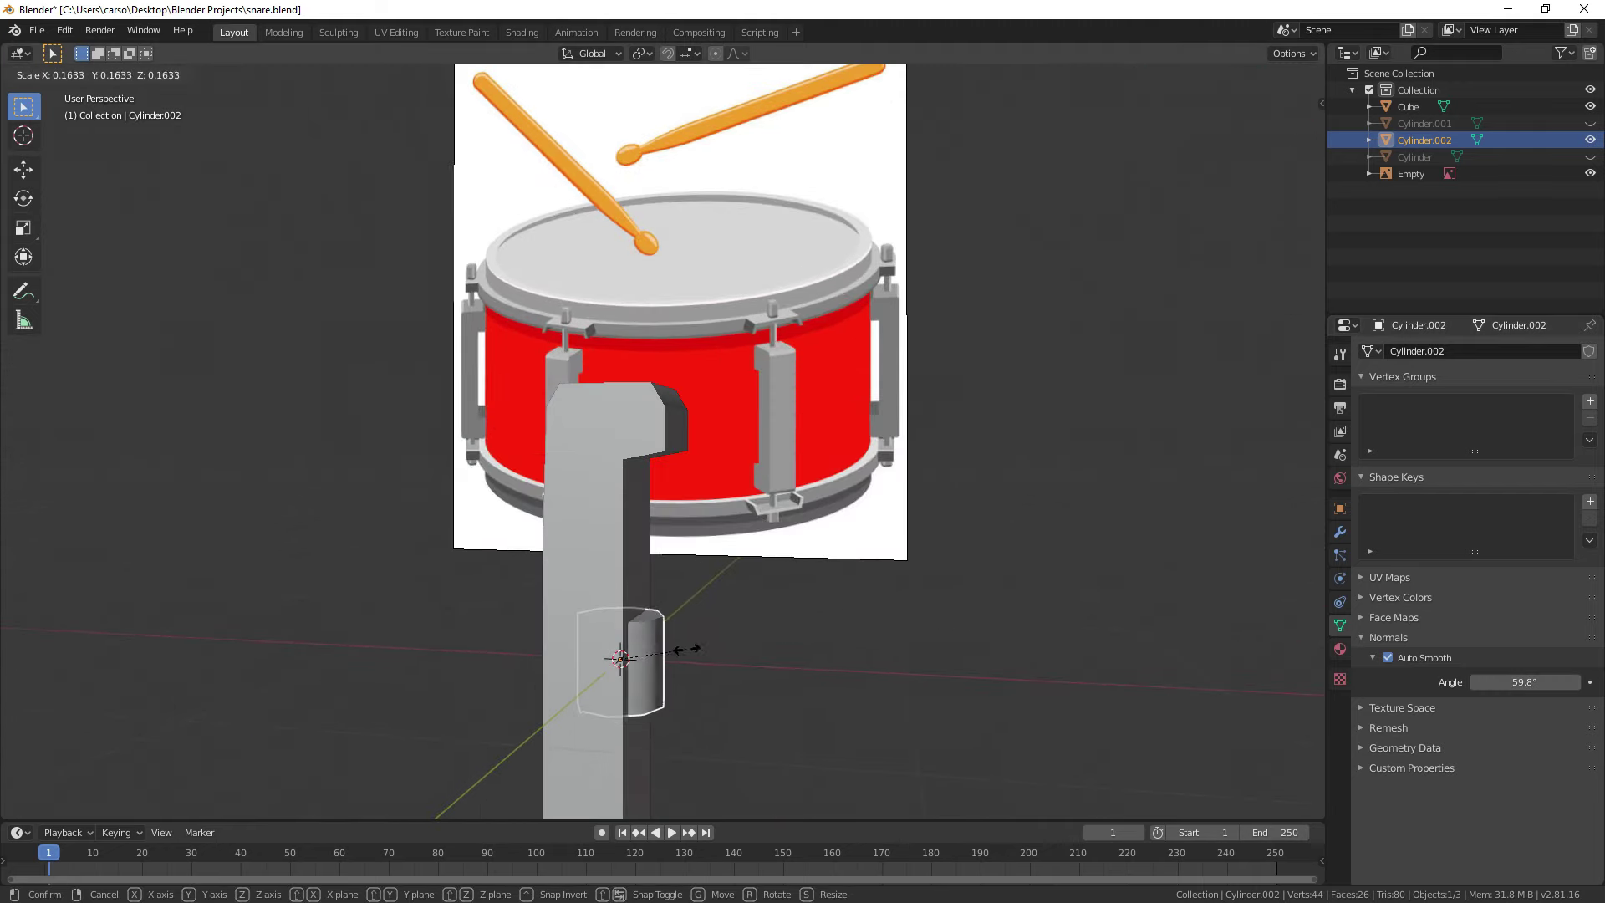
pyautogui.click(678, 656)
pyautogui.moveTo(675, 659); pyautogui.dragTo(735, 735, button='middle')
pyautogui.press('g')
pyautogui.press('z')
pyautogui.click(759, 530)
# Step: Shrink the cylinder further so it is much narrower than the post's top face
pyautogui.scroll(2, 895, 549)
pyautogui.press('s')
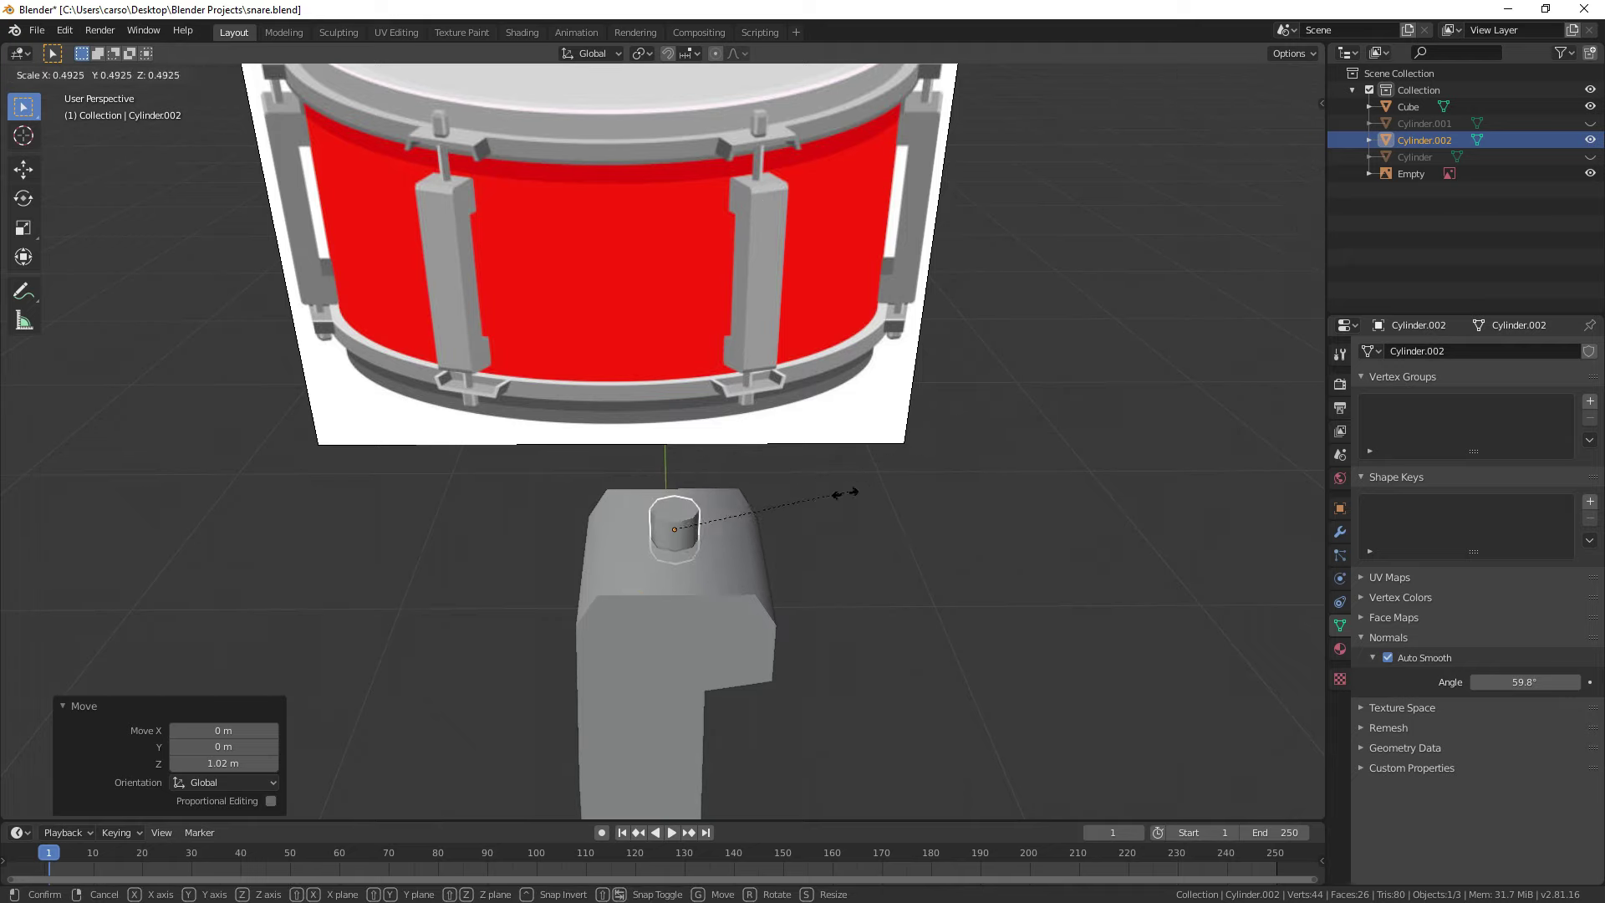
pyautogui.click(757, 535)
pyautogui.moveTo(817, 541)
pyautogui.mouseDown(button='middle')
pyautogui.moveTo(808, 608)
pyautogui.moveTo(810, 523)
pyautogui.mouseUp(button='middle')
pyautogui.press('s')
pyautogui.press('z')
pyautogui.press('Escape')
# Step: Stretch the cylinder along Z into a tall thin rod, seat it on the post's top and deselect it
pyautogui.press('g')
pyautogui.press('z')
pyautogui.click(919, 580)
pyautogui.press('s')
pyautogui.press('z')
pyautogui.click(1208, 523)
pyautogui.press('g')
pyautogui.press('z')
pyautogui.click(870, 512)
pyautogui.keyDown('shift'); pyautogui.moveTo(892, 340); pyautogui.dragTo(903, 397, button='middle'); pyautogui.keyUp('shift')
pyautogui.click(960, 445)
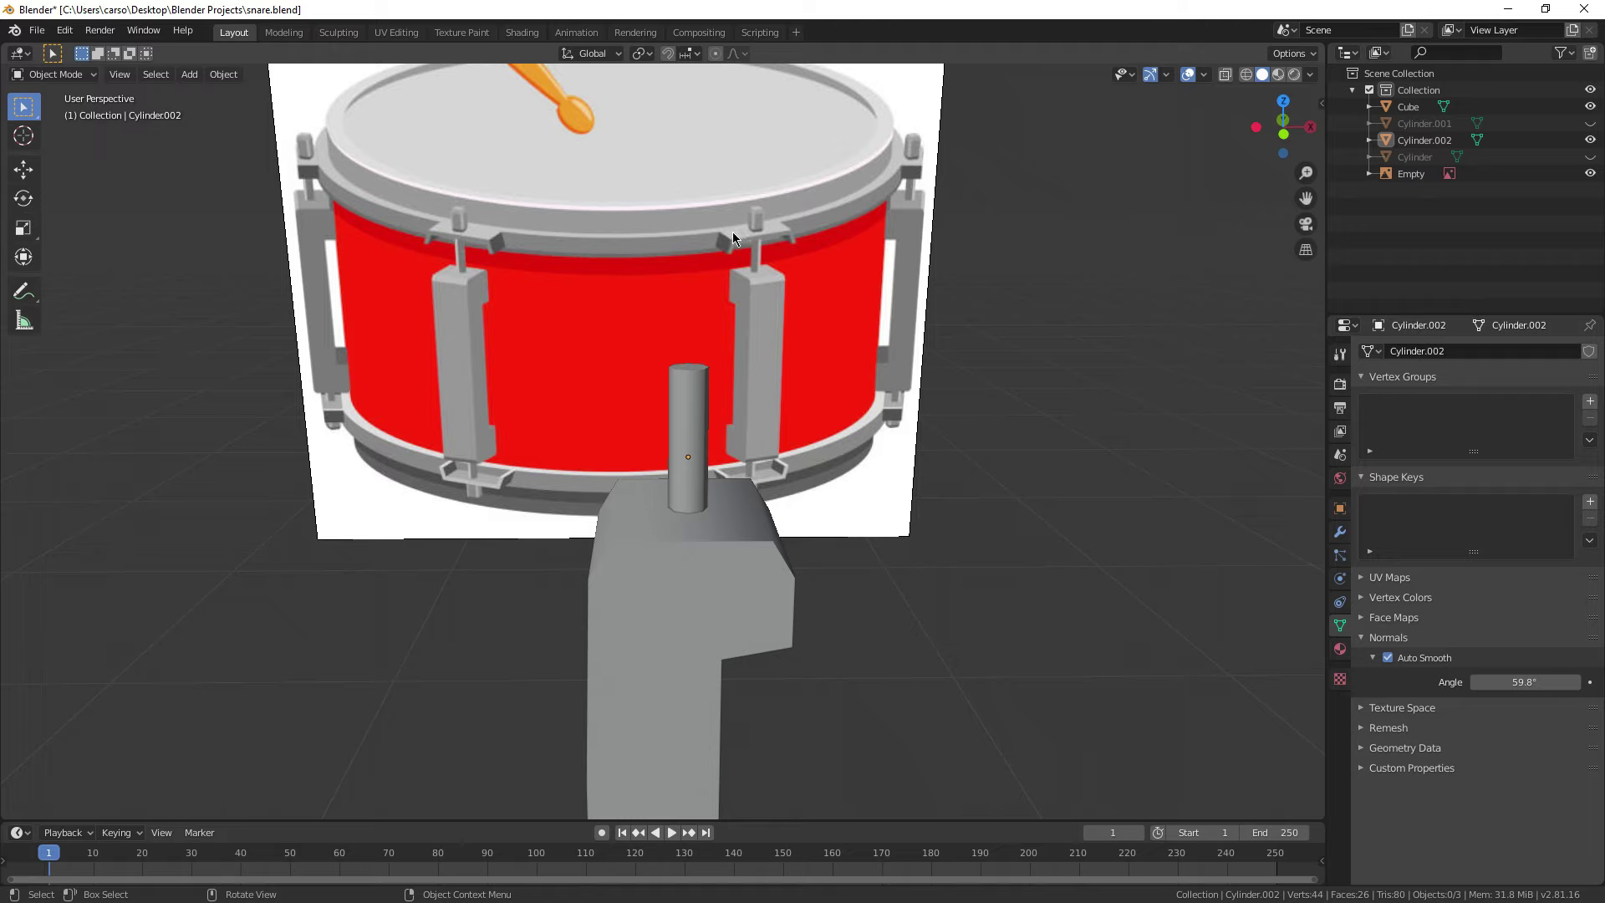
# Step: Add a cube mesh as the base for the bracket above the rod
pyautogui.scroll(-2, 774, 398)
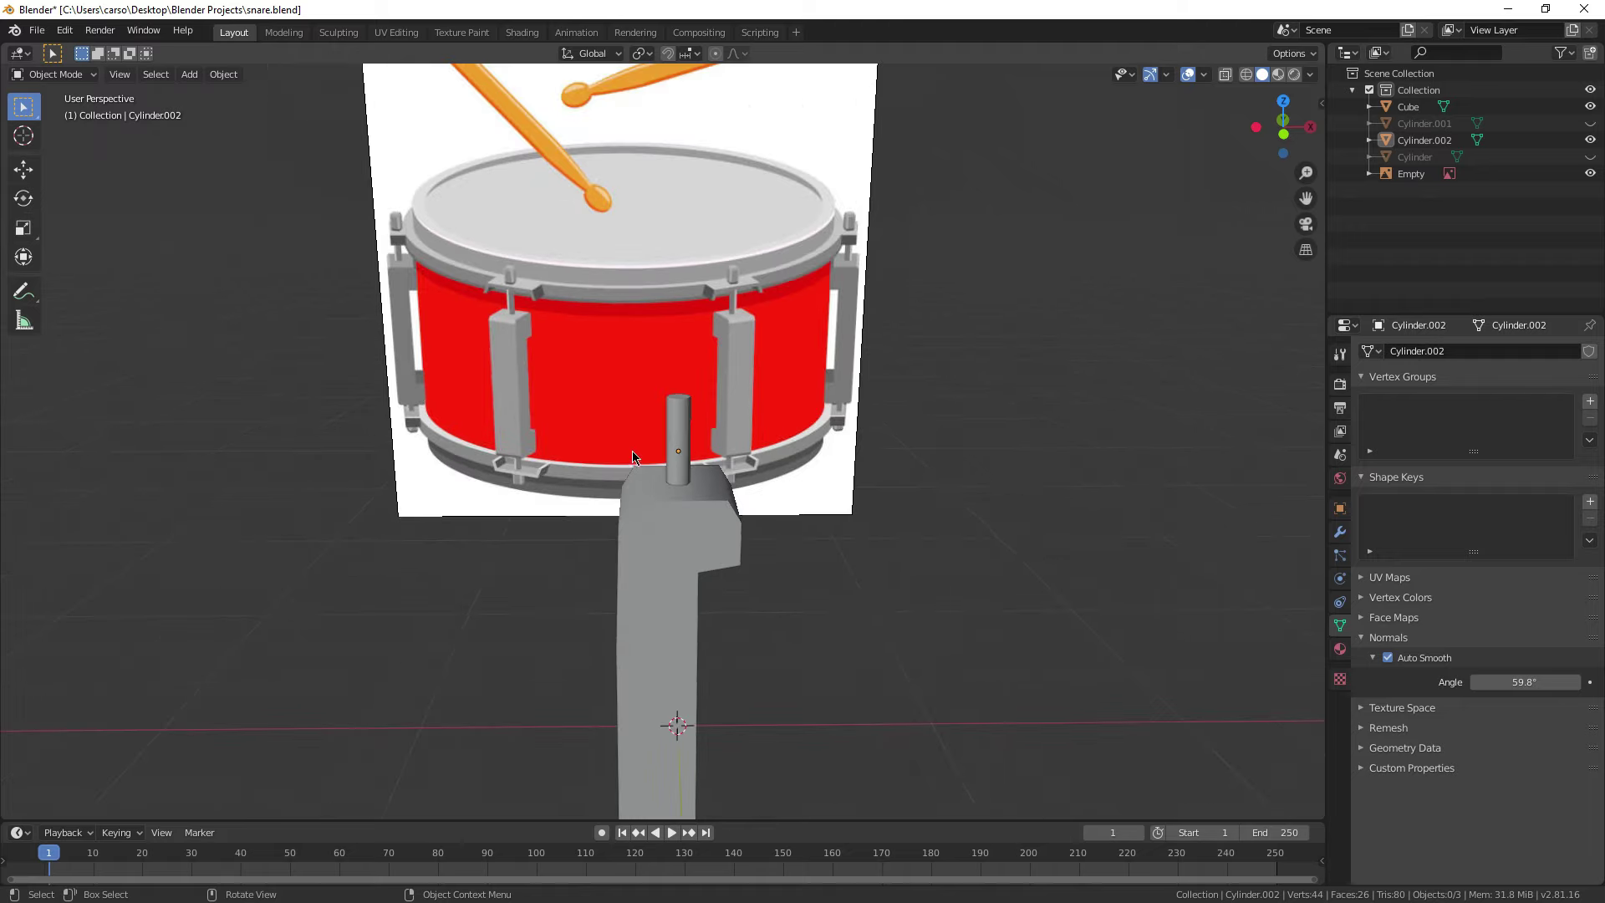
pyautogui.moveTo(729, 315); pyautogui.dragTo(770, 541, button='middle')
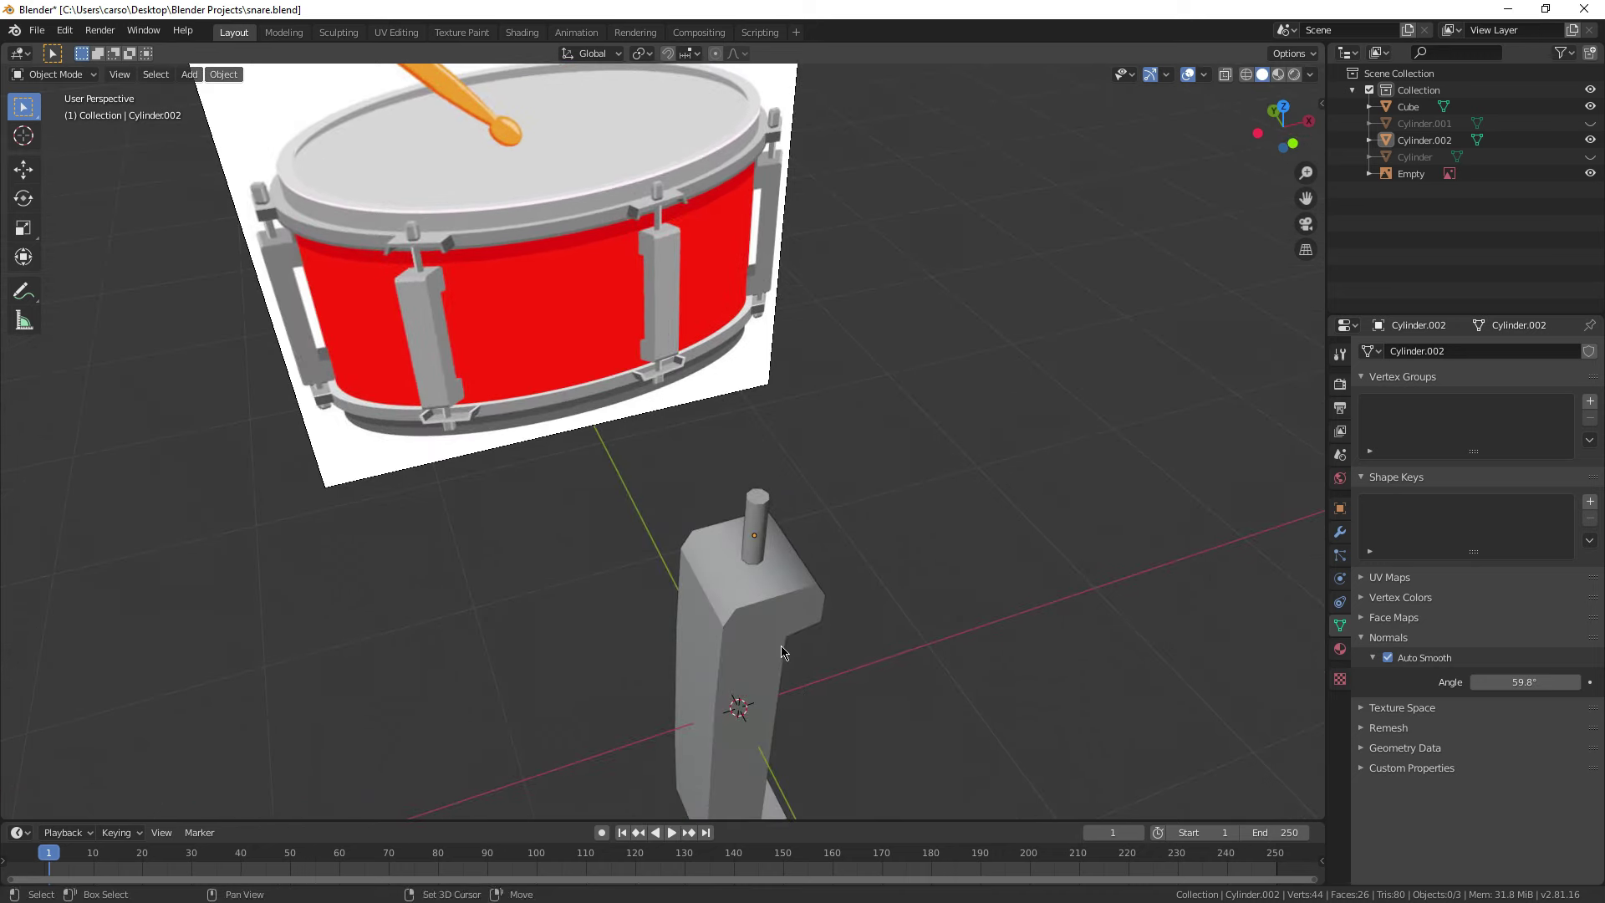
pyautogui.keyDown('shift'); pyautogui.moveTo(782, 652); pyautogui.dragTo(631, 505, button='middle'); pyautogui.keyUp('shift')
pyautogui.hotkey('shift', 'a')
pyautogui.moveTo(599, 434)
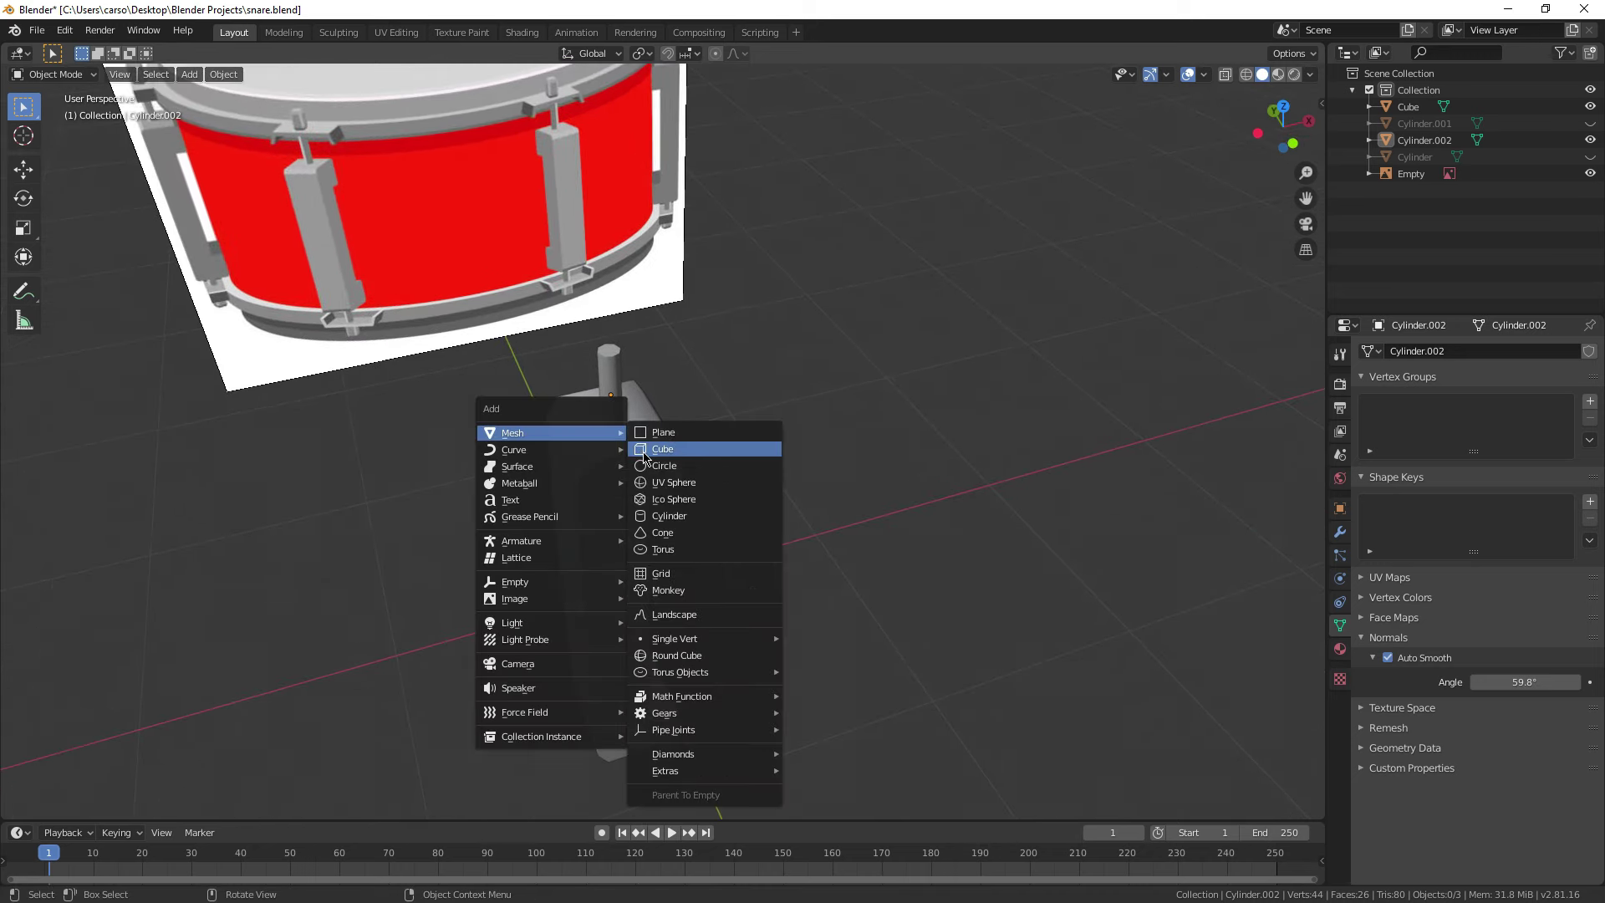
pyautogui.click(643, 452)
# Step: Flatten the cube to 0.072 along Z and move it up 1.33 m to the rod's upper end
pyautogui.scroll(2, 543, 174)
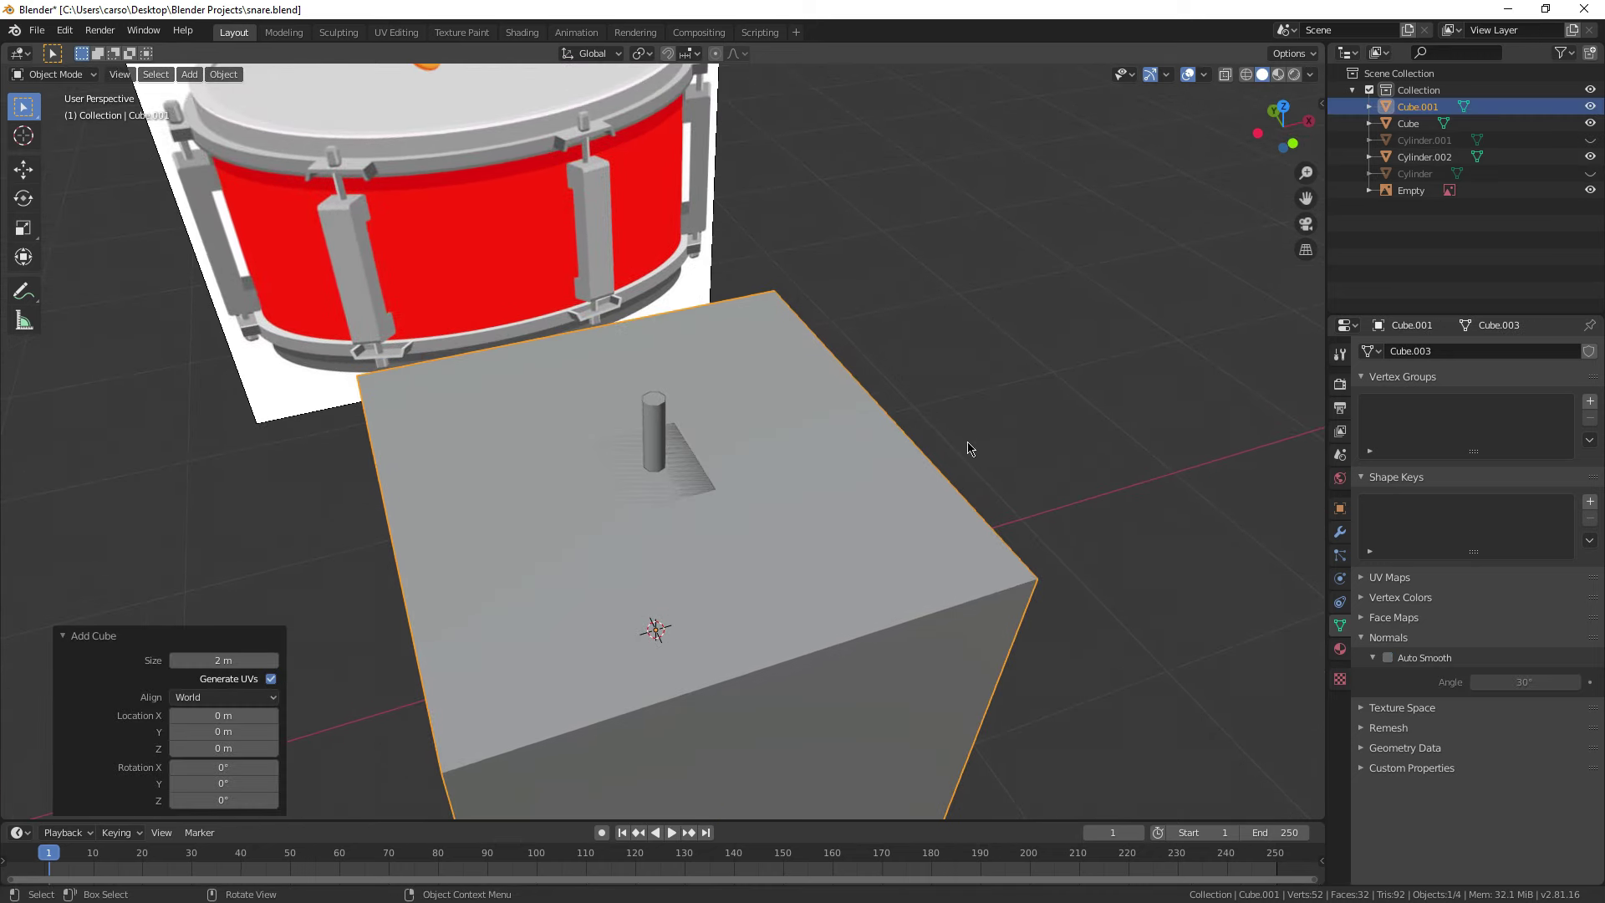
pyautogui.scroll(-4, 986, 497)
pyautogui.press('s')
pyautogui.press('z')
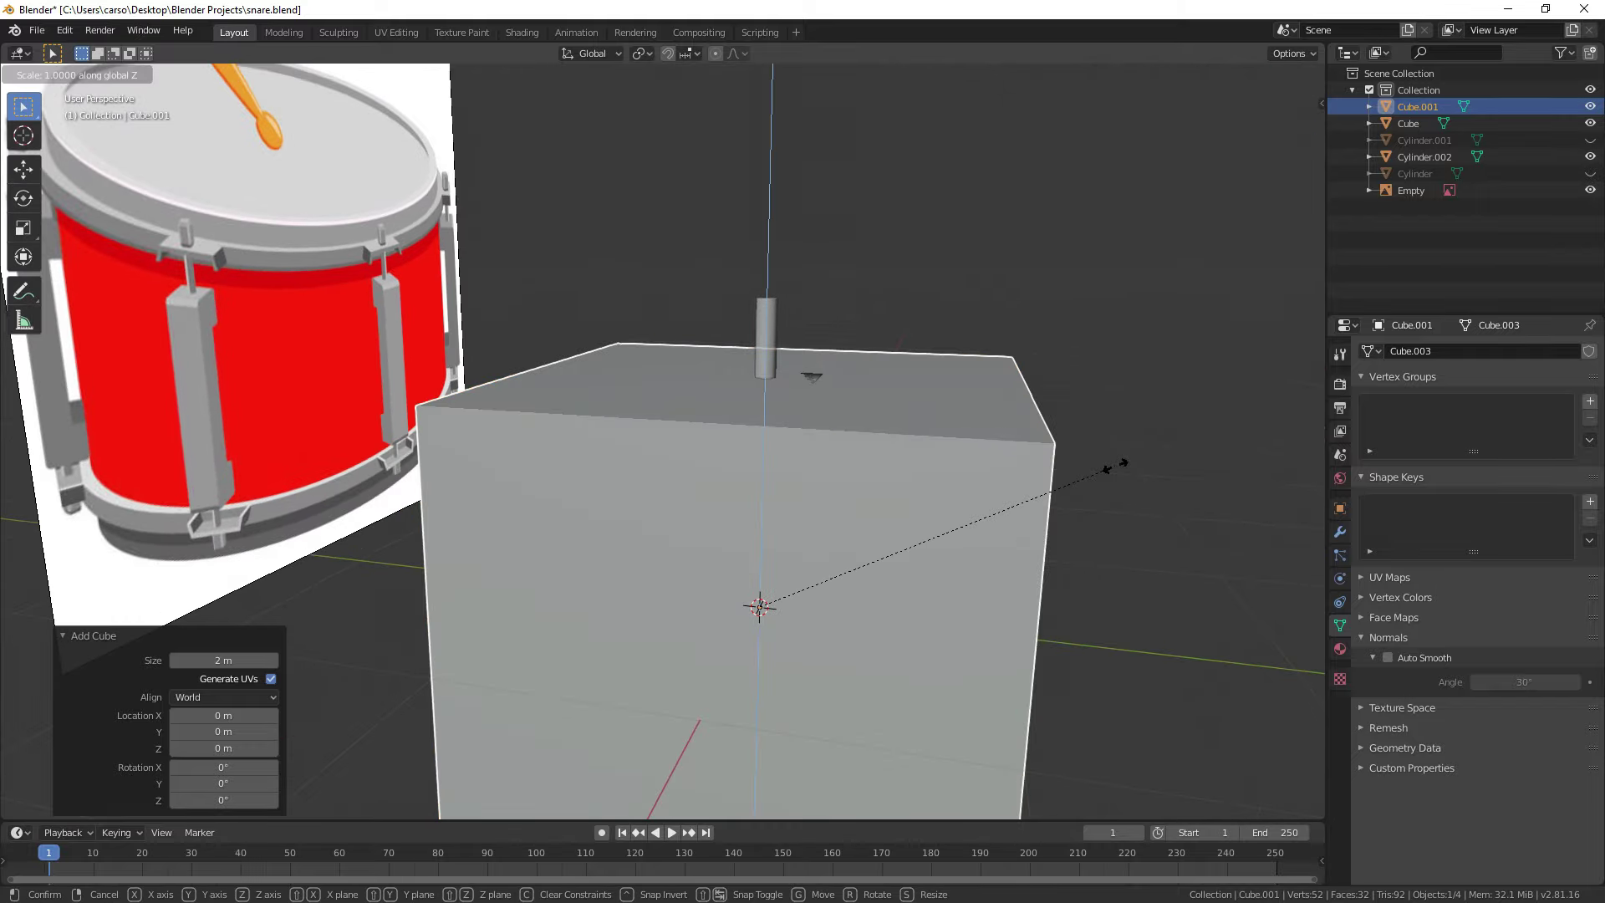
pyautogui.click(796, 681)
pyautogui.press('g')
pyautogui.press('z')
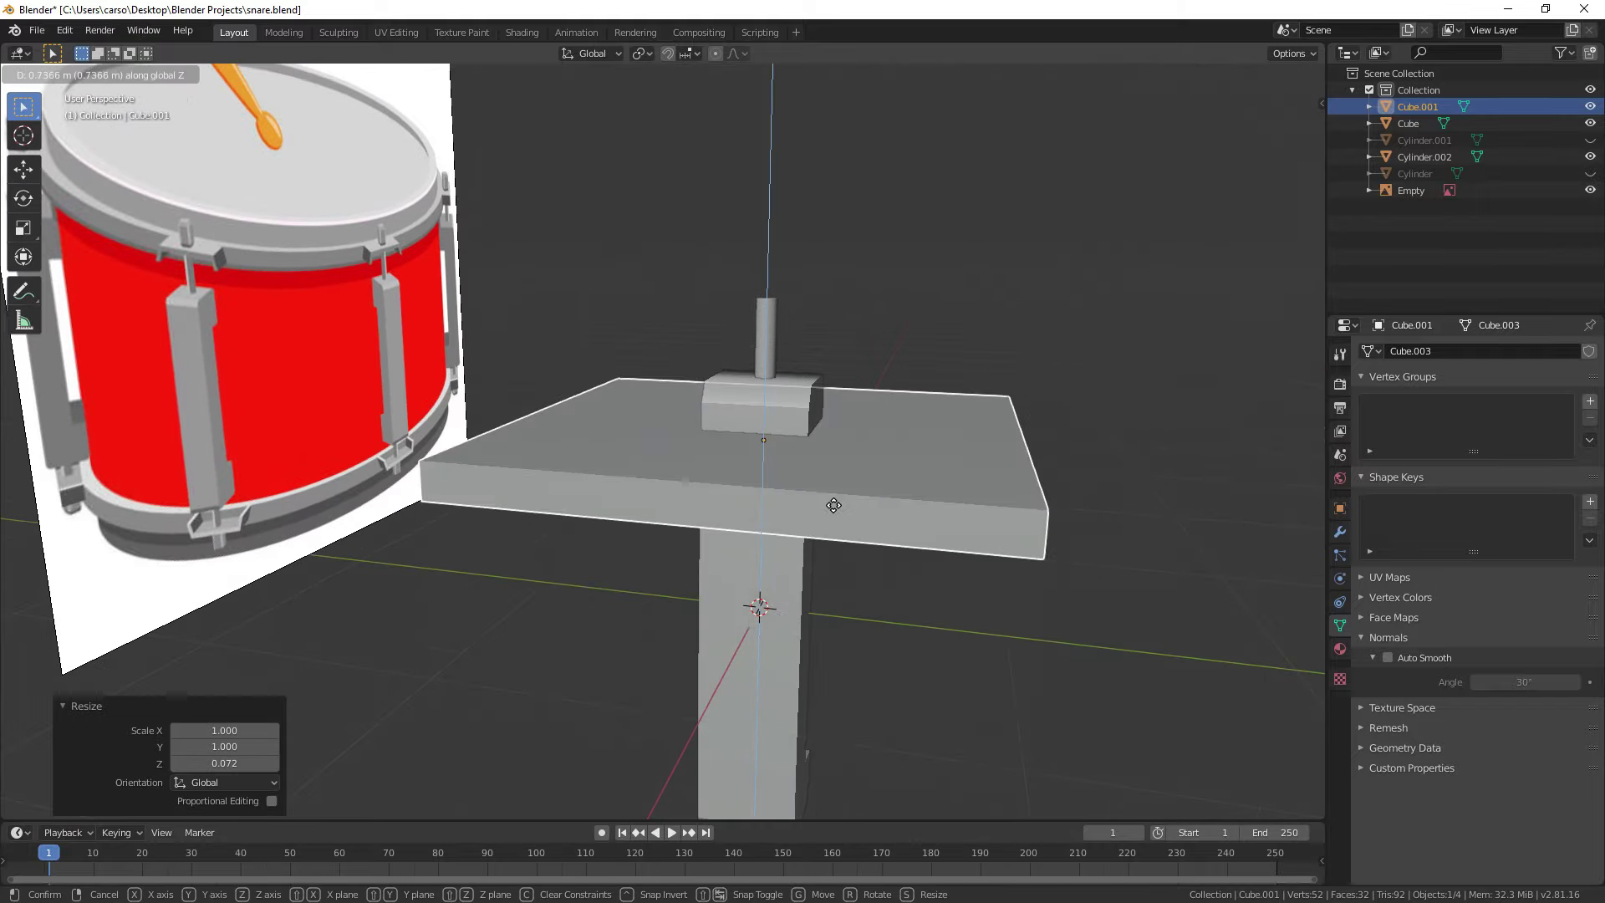
pyautogui.click(861, 374)
# Step: Narrow the slab to 0.102 along X and widen it again by a factor of 1.46
pyautogui.moveTo(861, 374); pyautogui.dragTo(994, 436, button='middle')
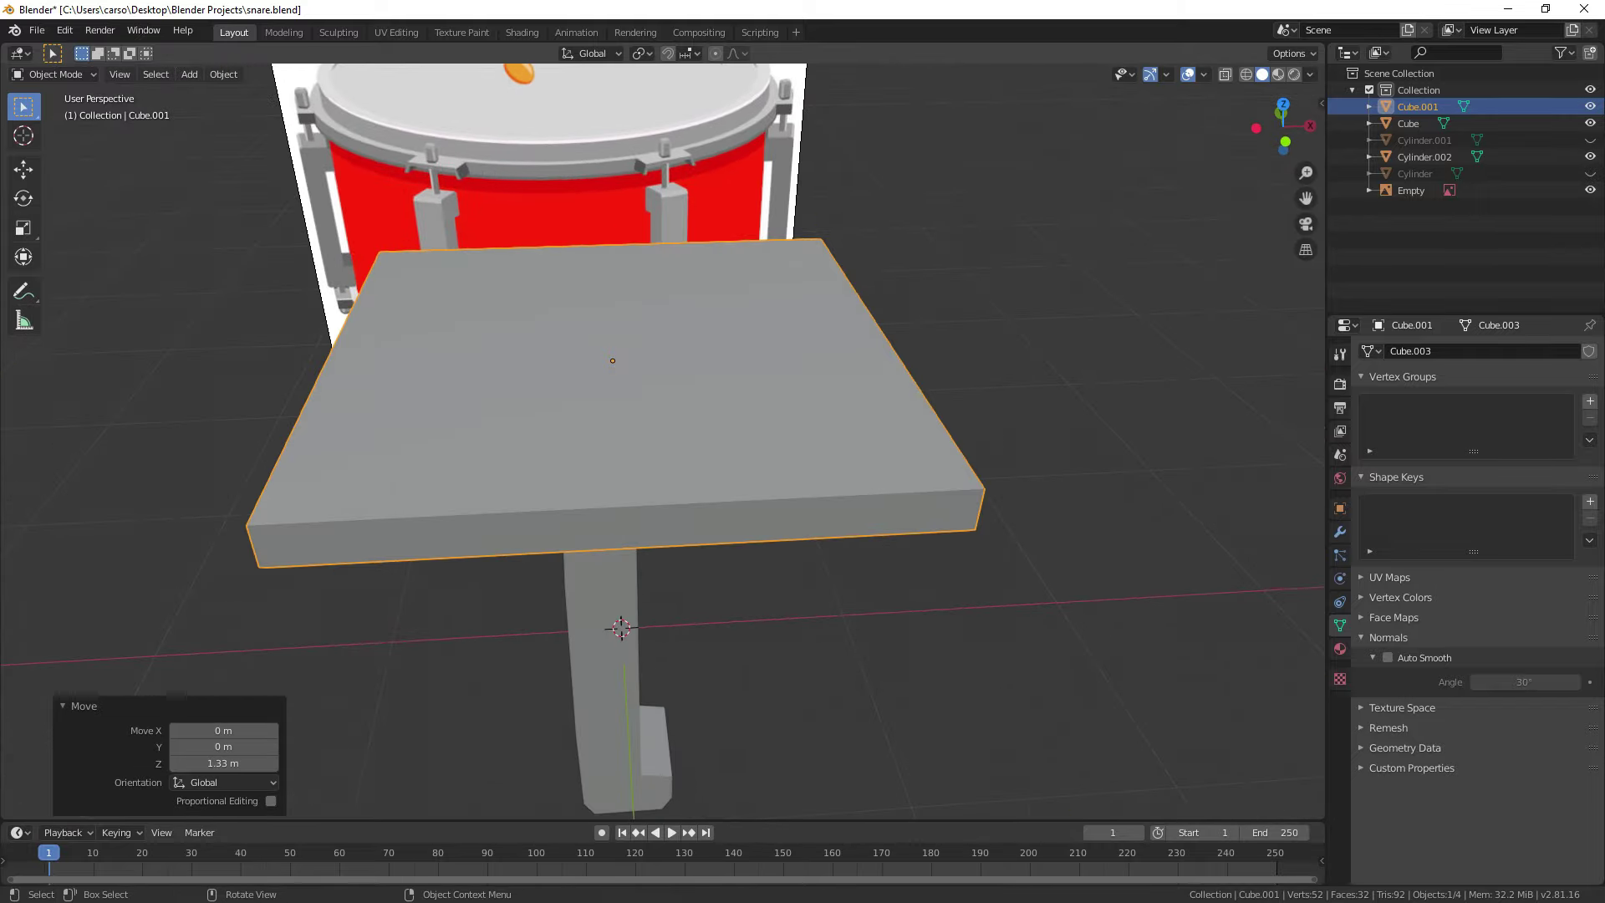
pyautogui.press('s')
pyautogui.press('x')
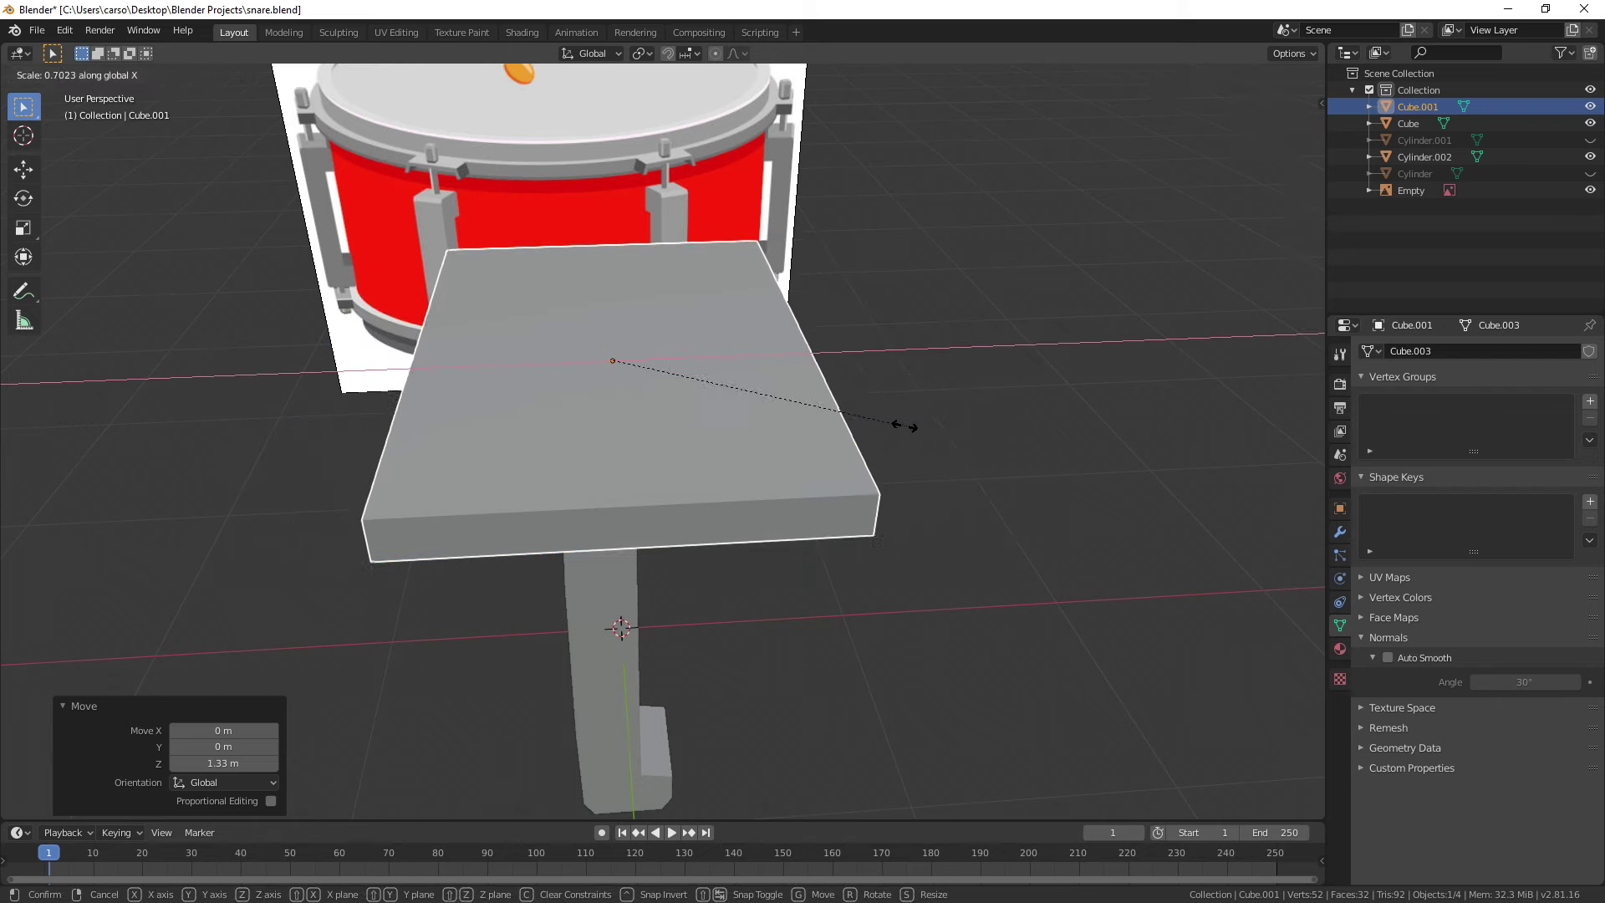
pyautogui.click(639, 395)
pyautogui.moveTo(638, 394); pyautogui.dragTo(709, 220, button='middle')
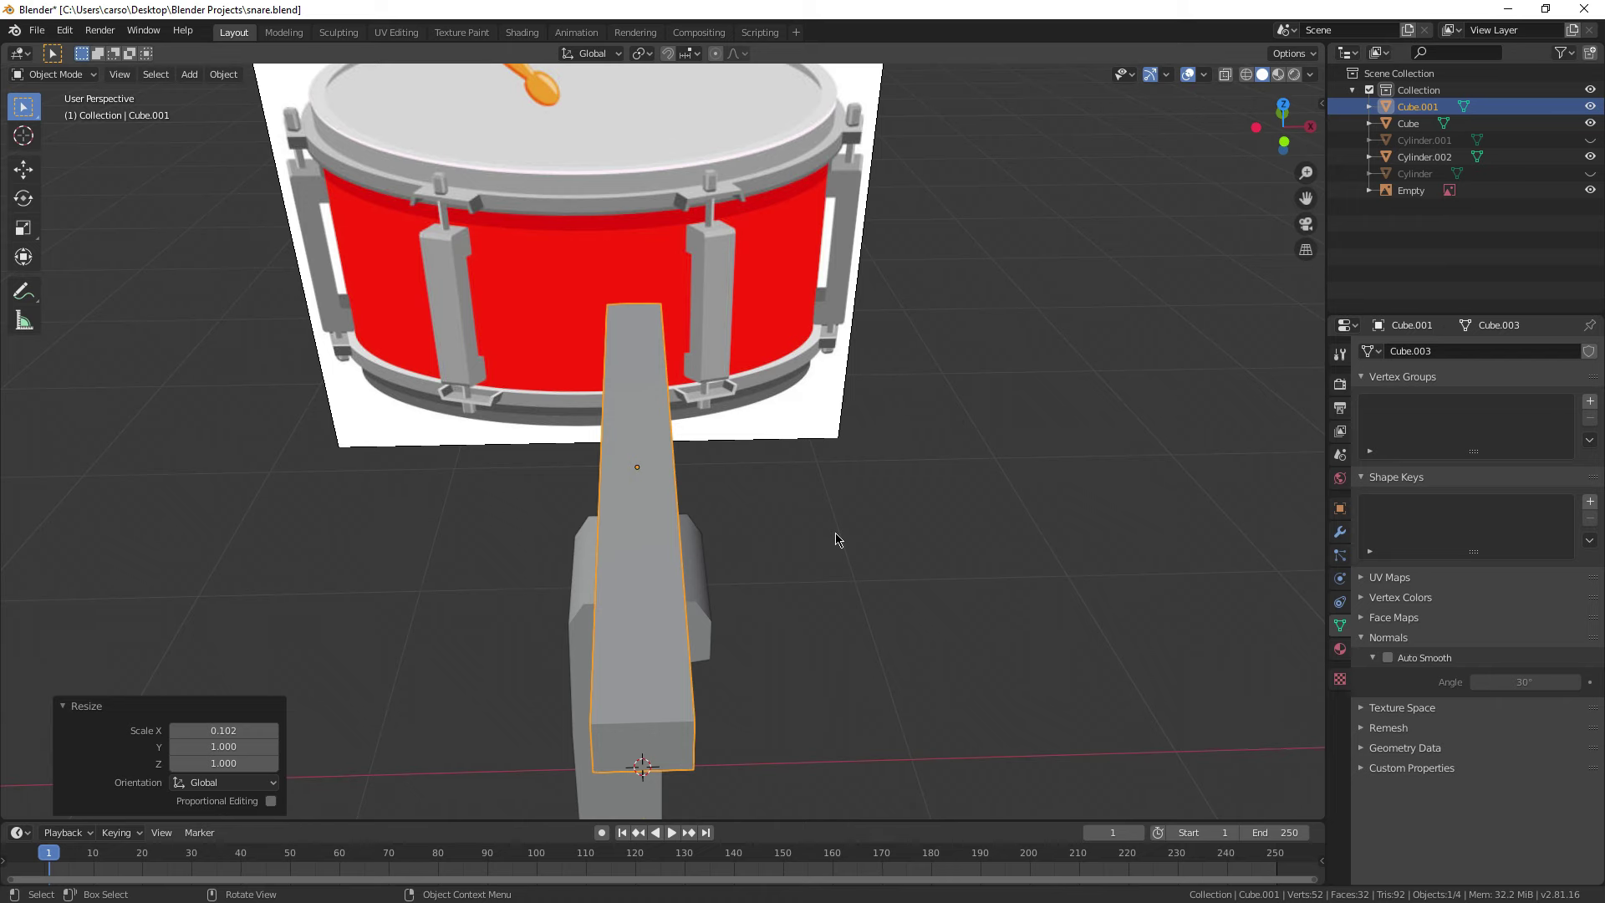
pyautogui.press('KP_7')
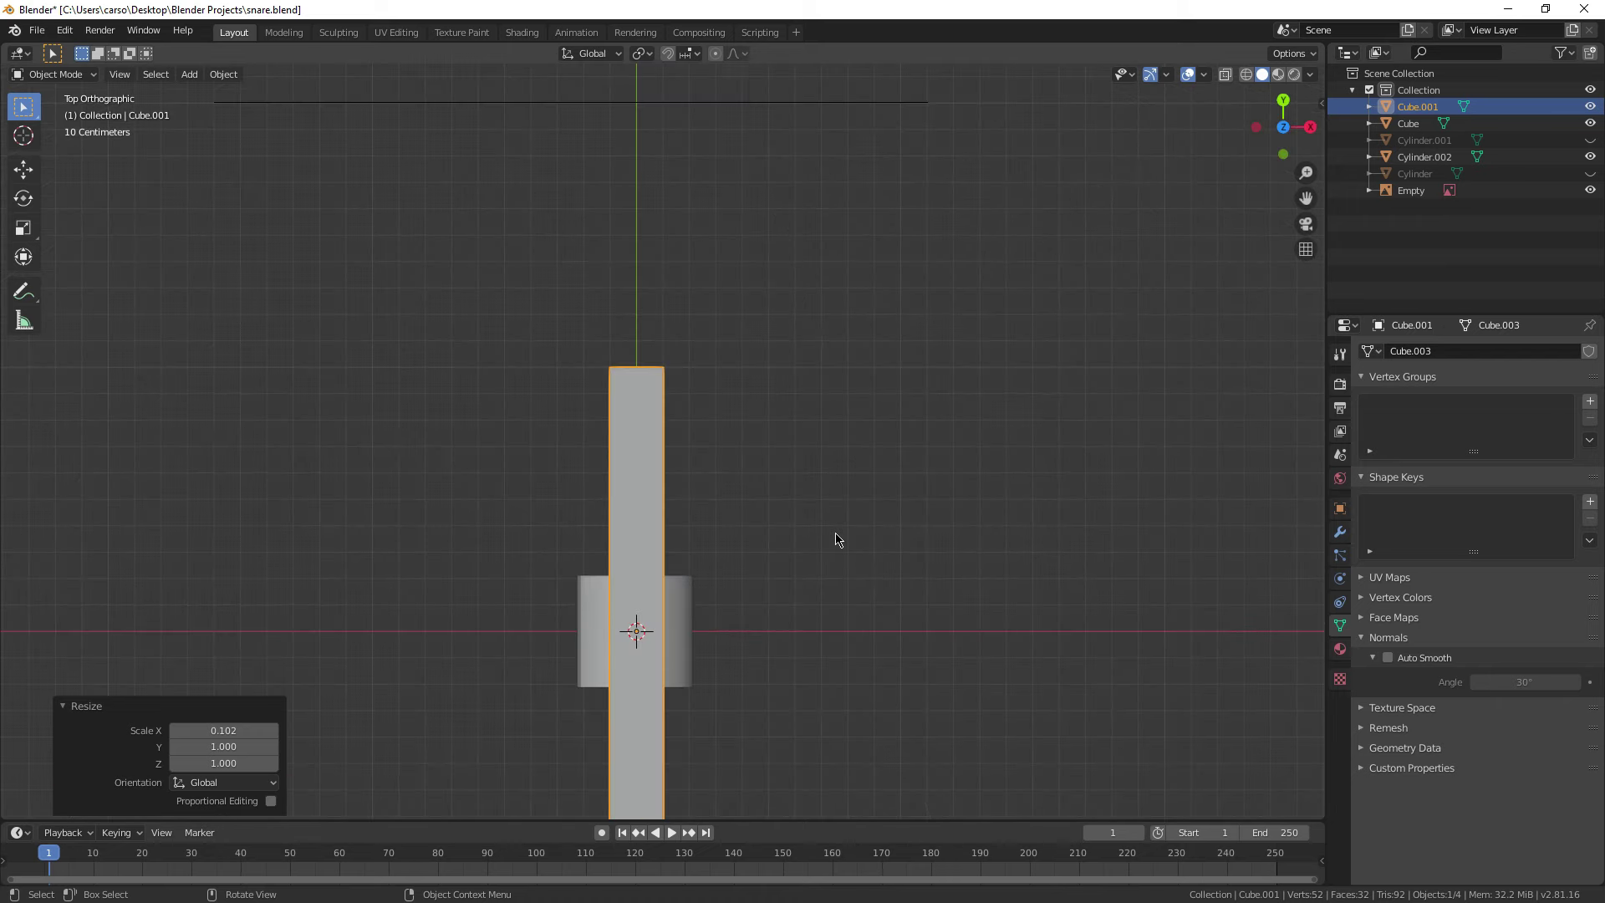
pyautogui.press('KP_Decimal')
pyautogui.press('s')
pyautogui.press('x')
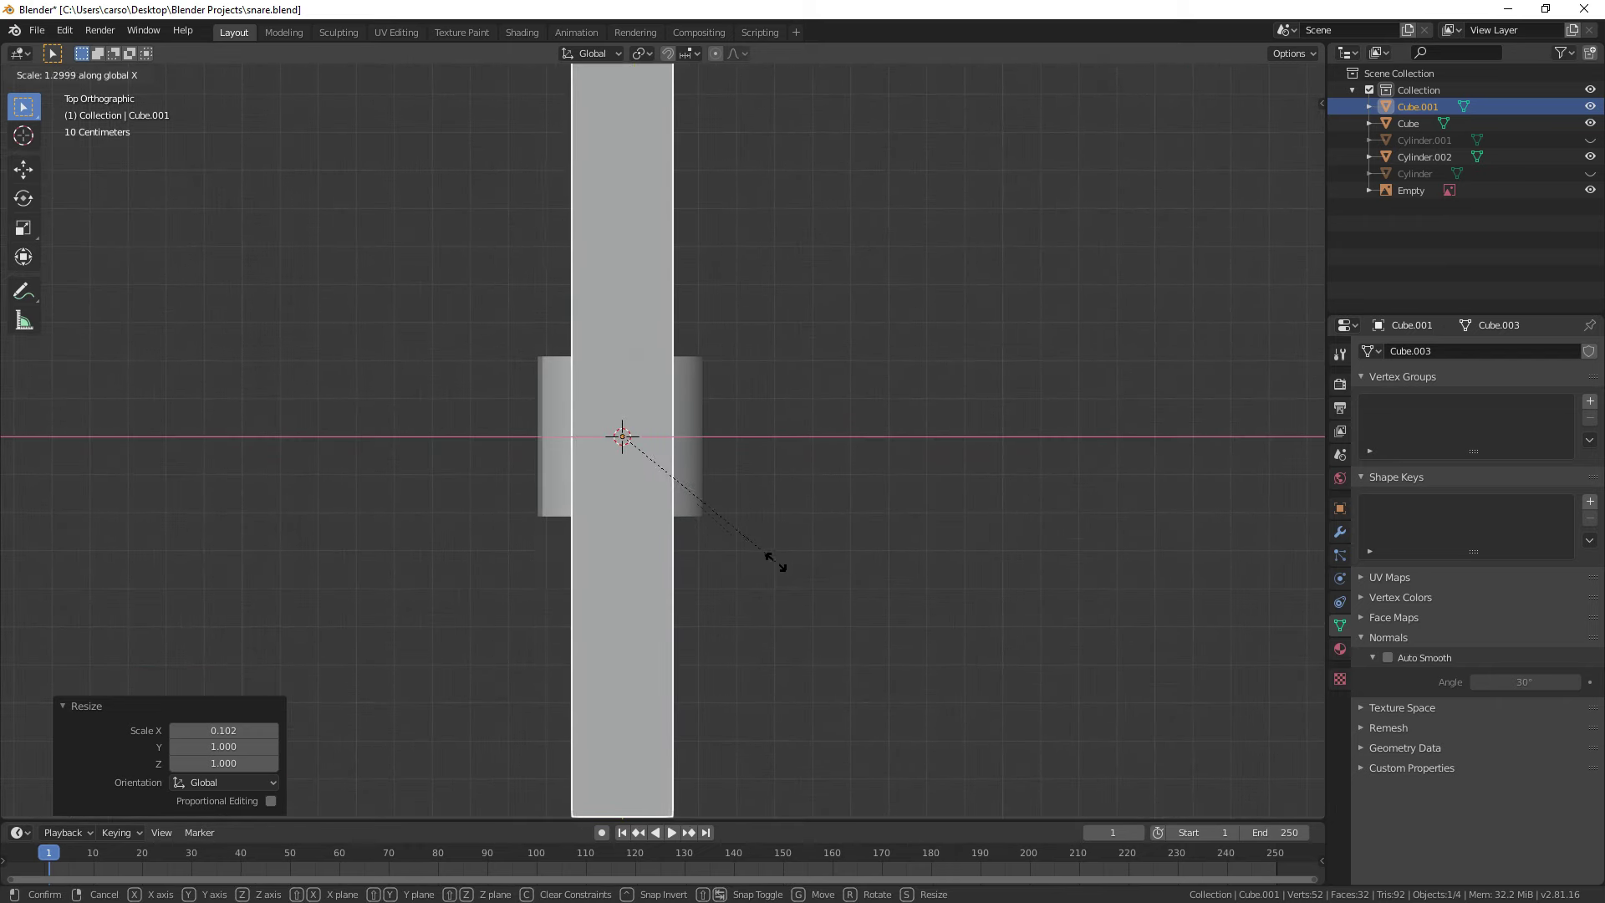
pyautogui.click(804, 564)
# Step: Thin the bar along Z into a flat plate on top of the rod
pyautogui.moveTo(650, 541); pyautogui.dragTo(576, 397, button='middle')
pyautogui.press('s')
pyautogui.press('z')
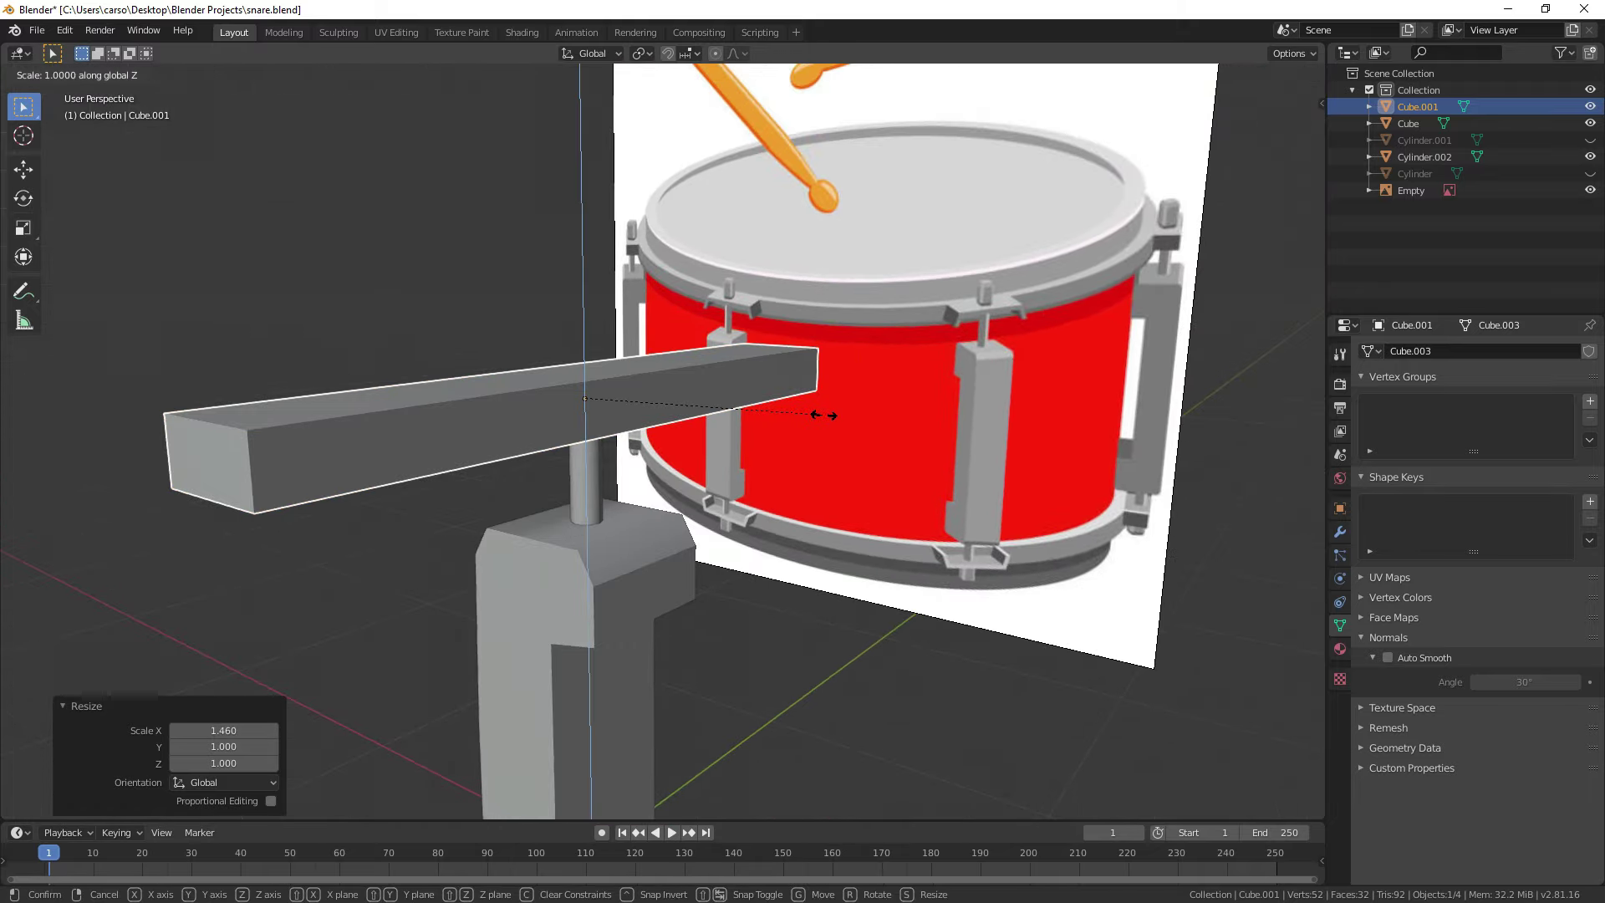
pyautogui.click(692, 412)
# Step: Select the plate's two end faces in Edit Mode and scale them together to 0.462 along Y
pyautogui.moveTo(692, 412); pyautogui.dragTo(995, 487, button='middle')
pyautogui.press('Tab')
pyautogui.hotkey('ctrl', 'r')
pyautogui.click(144, 75)
pyautogui.click(1022, 445)
pyautogui.moveTo(1015, 447); pyautogui.dragTo(362, 451, button='middle')
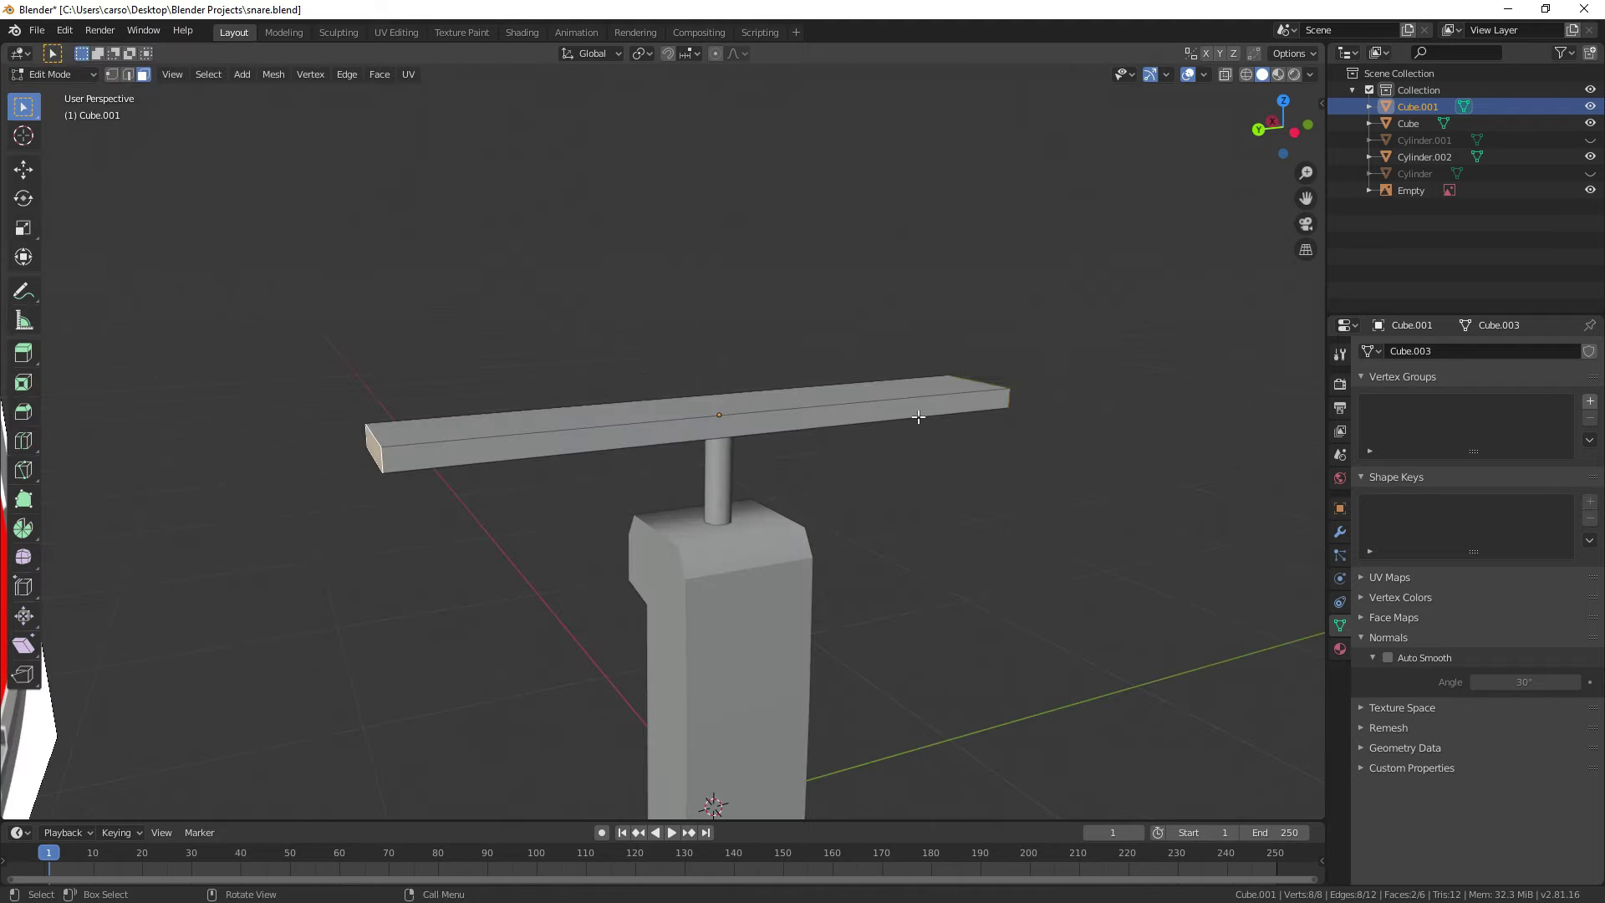
pyautogui.moveTo(981, 415); pyautogui.dragTo(905, 406, button='middle')
pyautogui.press('s')
pyautogui.press('y')
pyautogui.click(794, 460)
# Step: Shorten the plate further by scaling its end faces to about 0.67 along Y in the side view
pyautogui.moveTo(795, 459)
pyautogui.mouseDown(button='middle')
pyautogui.moveTo(831, 476)
pyautogui.moveTo(800, 484)
pyautogui.mouseUp(button='middle')
pyautogui.press('KP_3')
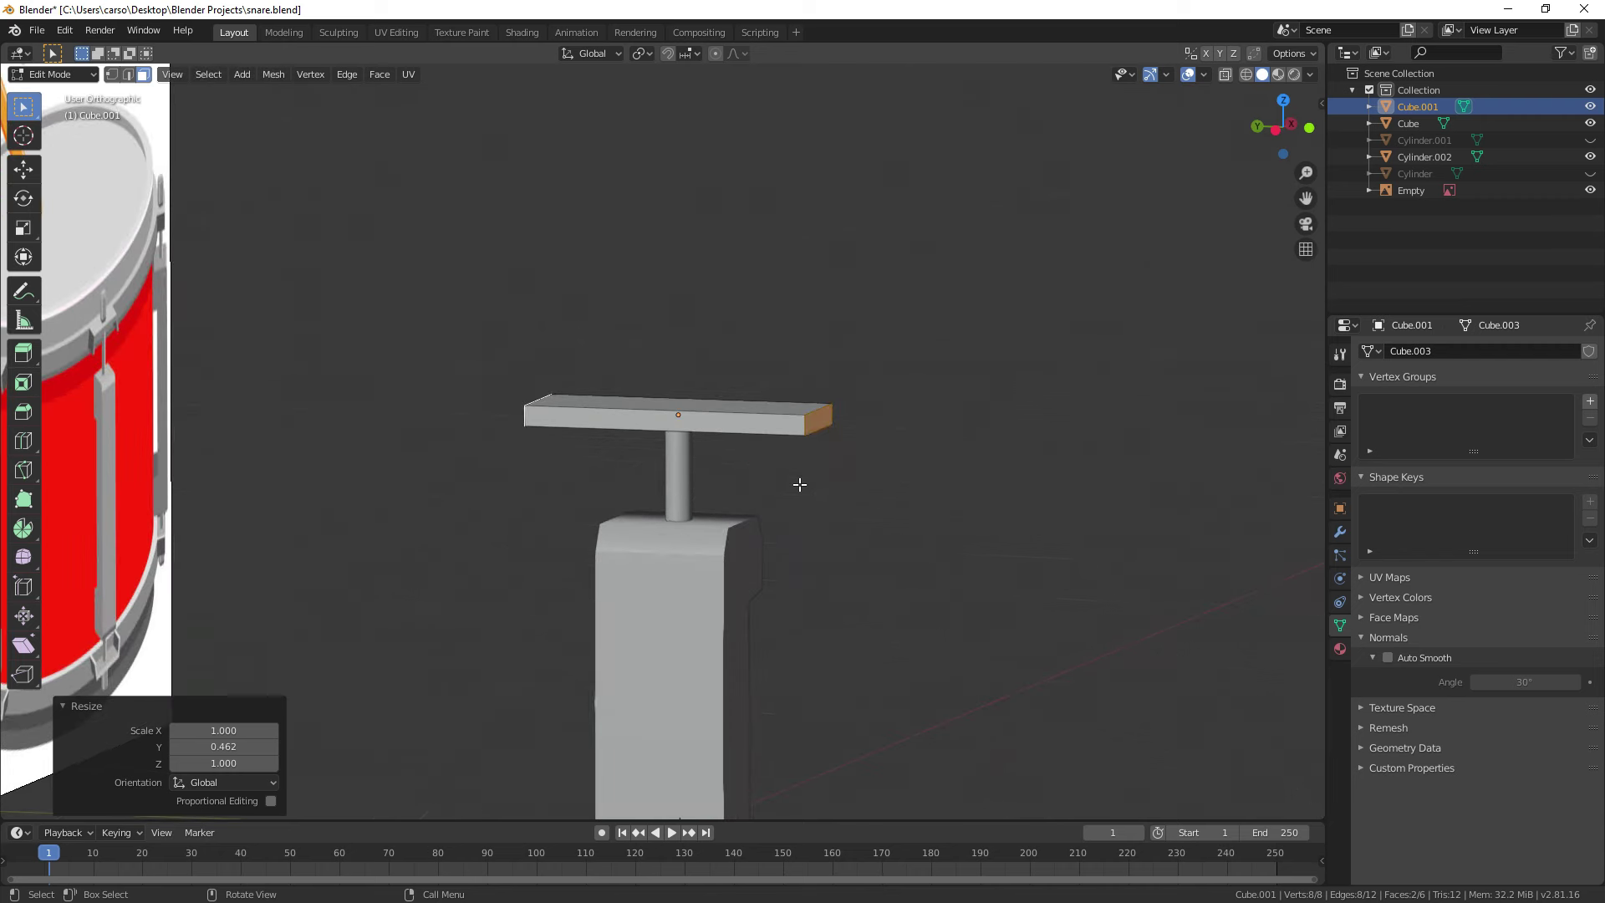
pyautogui.press('s')
pyautogui.press('y')
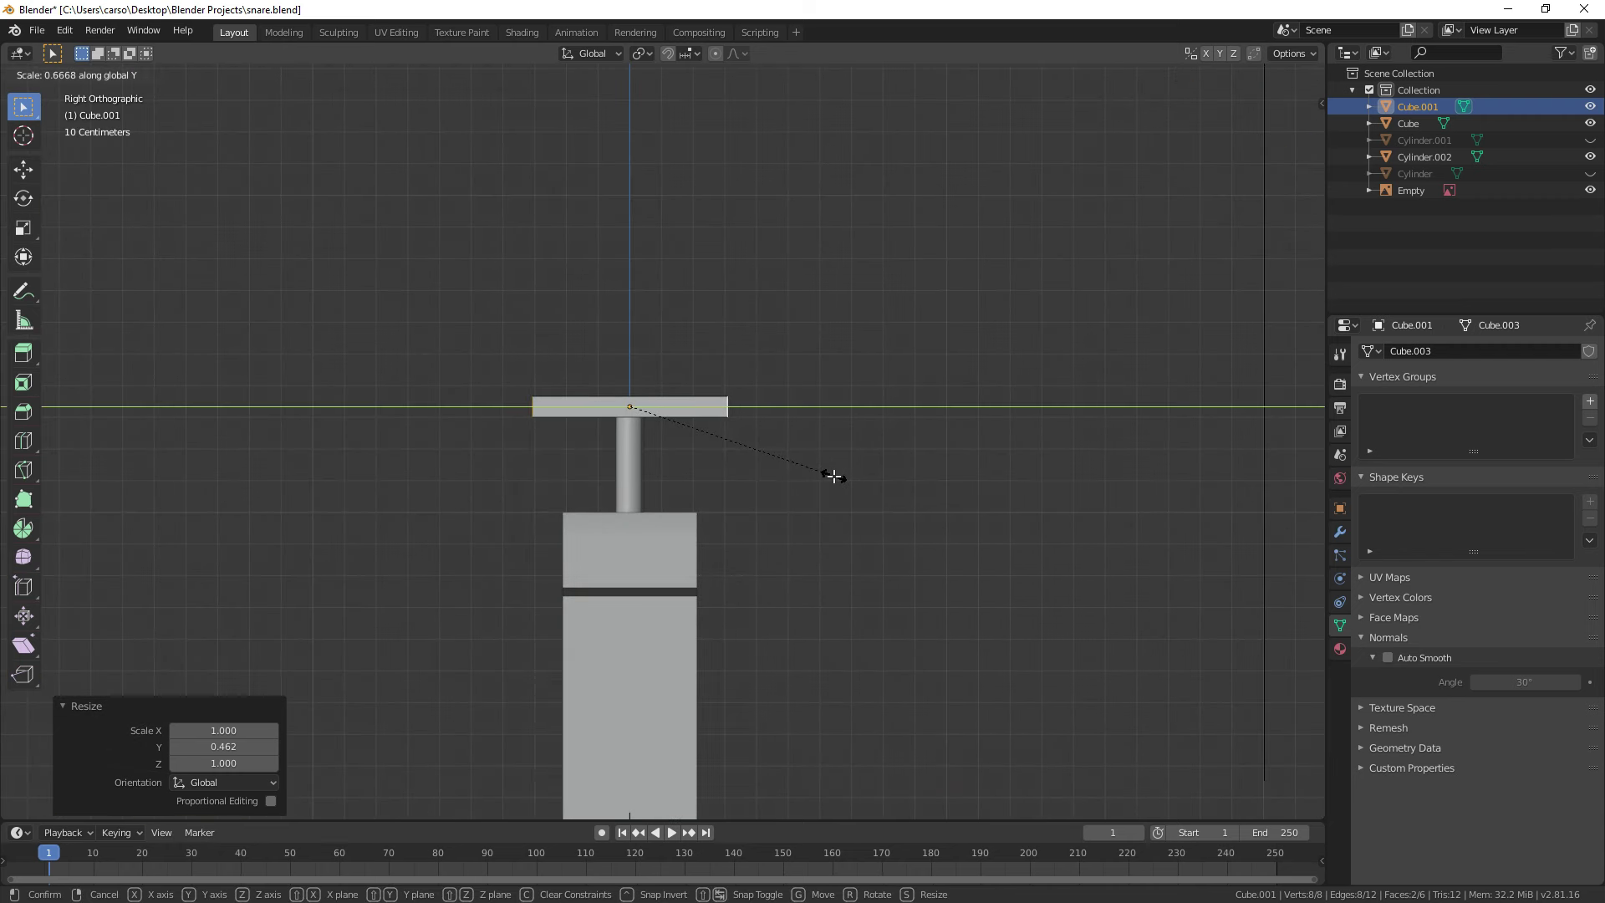
pyautogui.click(833, 476)
# Step: Select the rod and the plate in Object Mode and move them down about 0.039 m along Z
pyautogui.moveTo(740, 526); pyautogui.dragTo(1058, 530, button='middle')
pyautogui.press('Tab')
pyautogui.click(656, 459)
pyautogui.keyDown('shift'); pyautogui.click(765, 401); pyautogui.keyUp('shift')
pyautogui.press('g')
pyautogui.press('z')
pyautogui.click(900, 415)
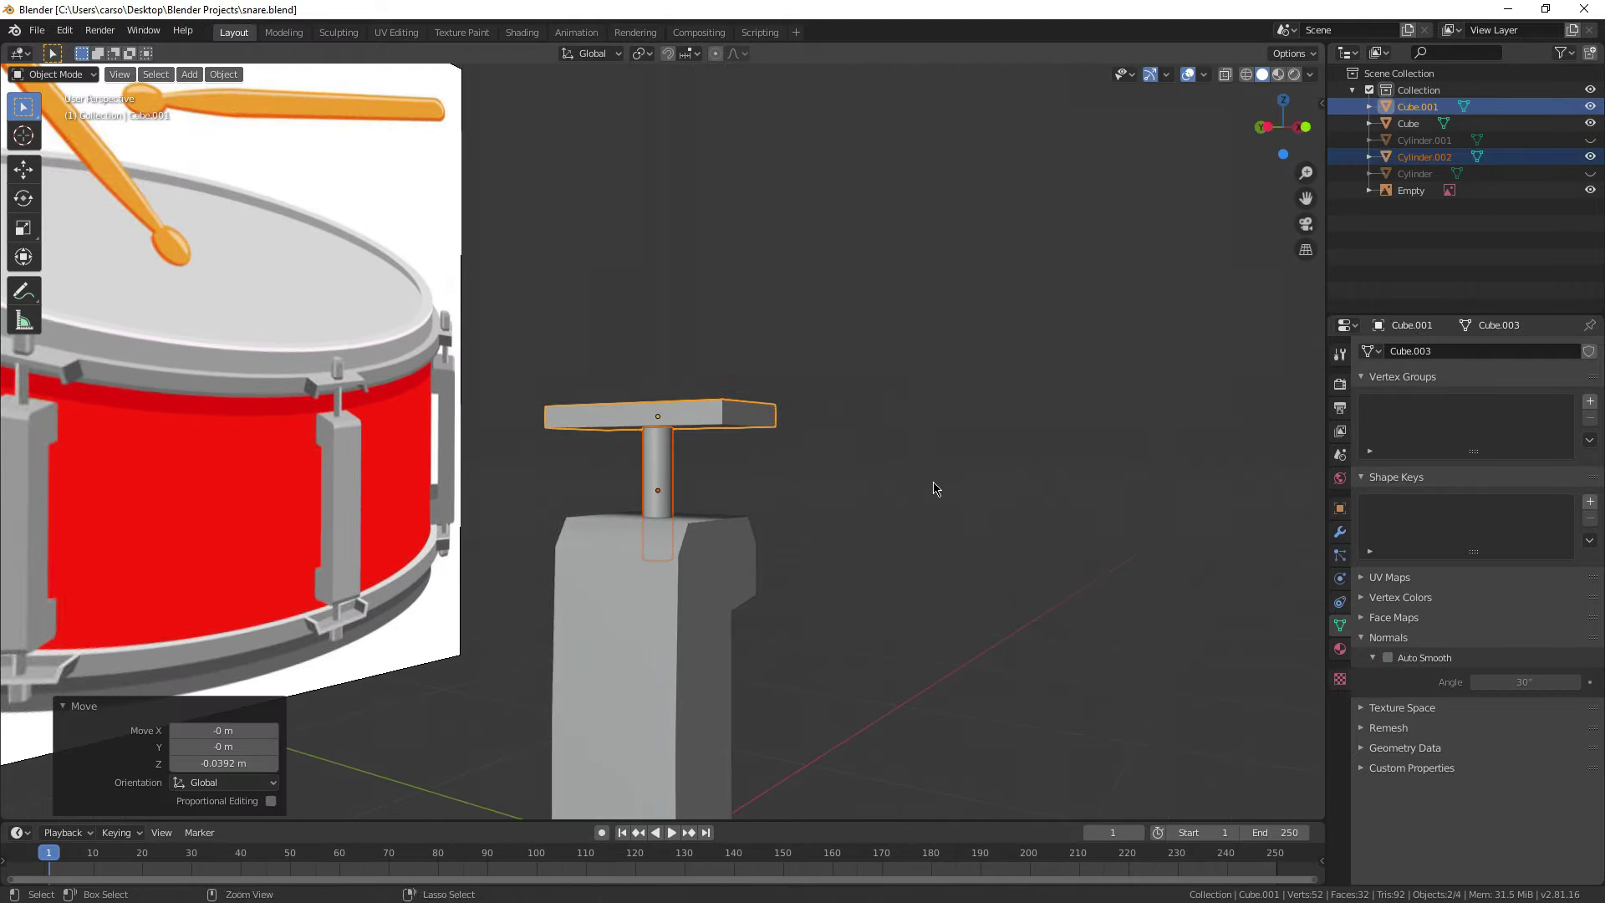
# Step: Select the plate's two end faces in Edit Mode and extrude them outward about 0.043 m along their normals
pyautogui.press('Tab')
pyautogui.click(741, 417)
pyautogui.moveTo(623, 449); pyautogui.dragTo(719, 448, button='middle')
pyautogui.keyDown('shift'); pyautogui.click(609, 422); pyautogui.keyUp('shift')
pyautogui.moveTo(603, 421); pyautogui.dragTo(460, 418, button='middle')
pyautogui.moveTo(737, 440); pyautogui.dragTo(791, 448, button='middle')
pyautogui.rightClick(792, 450)
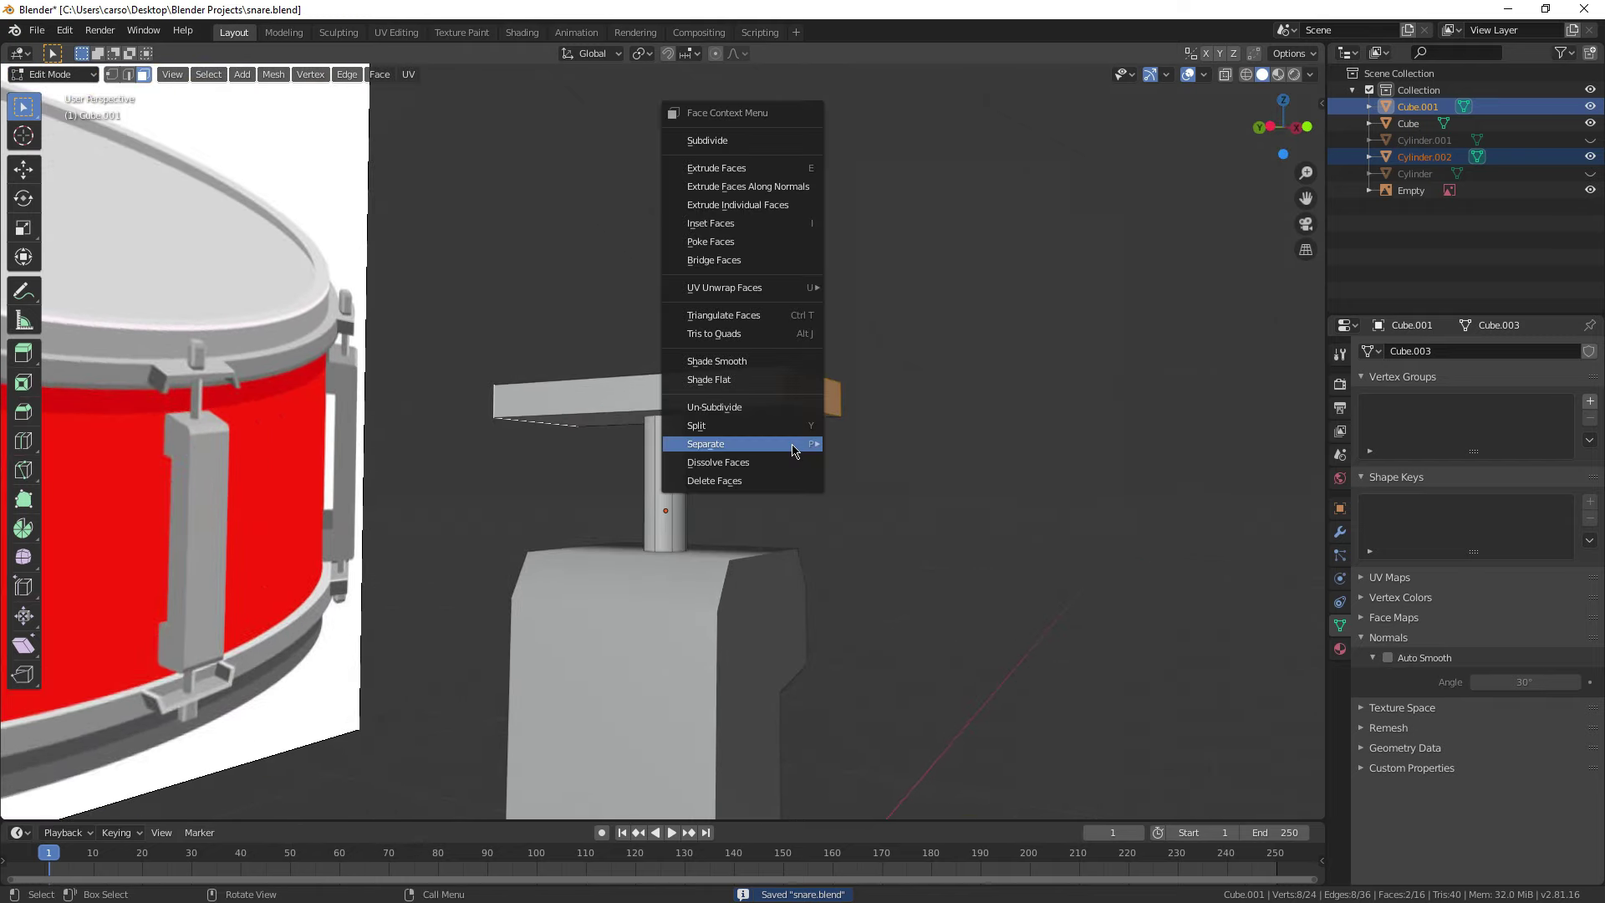
pyautogui.click(742, 170)
pyautogui.click(754, 174)
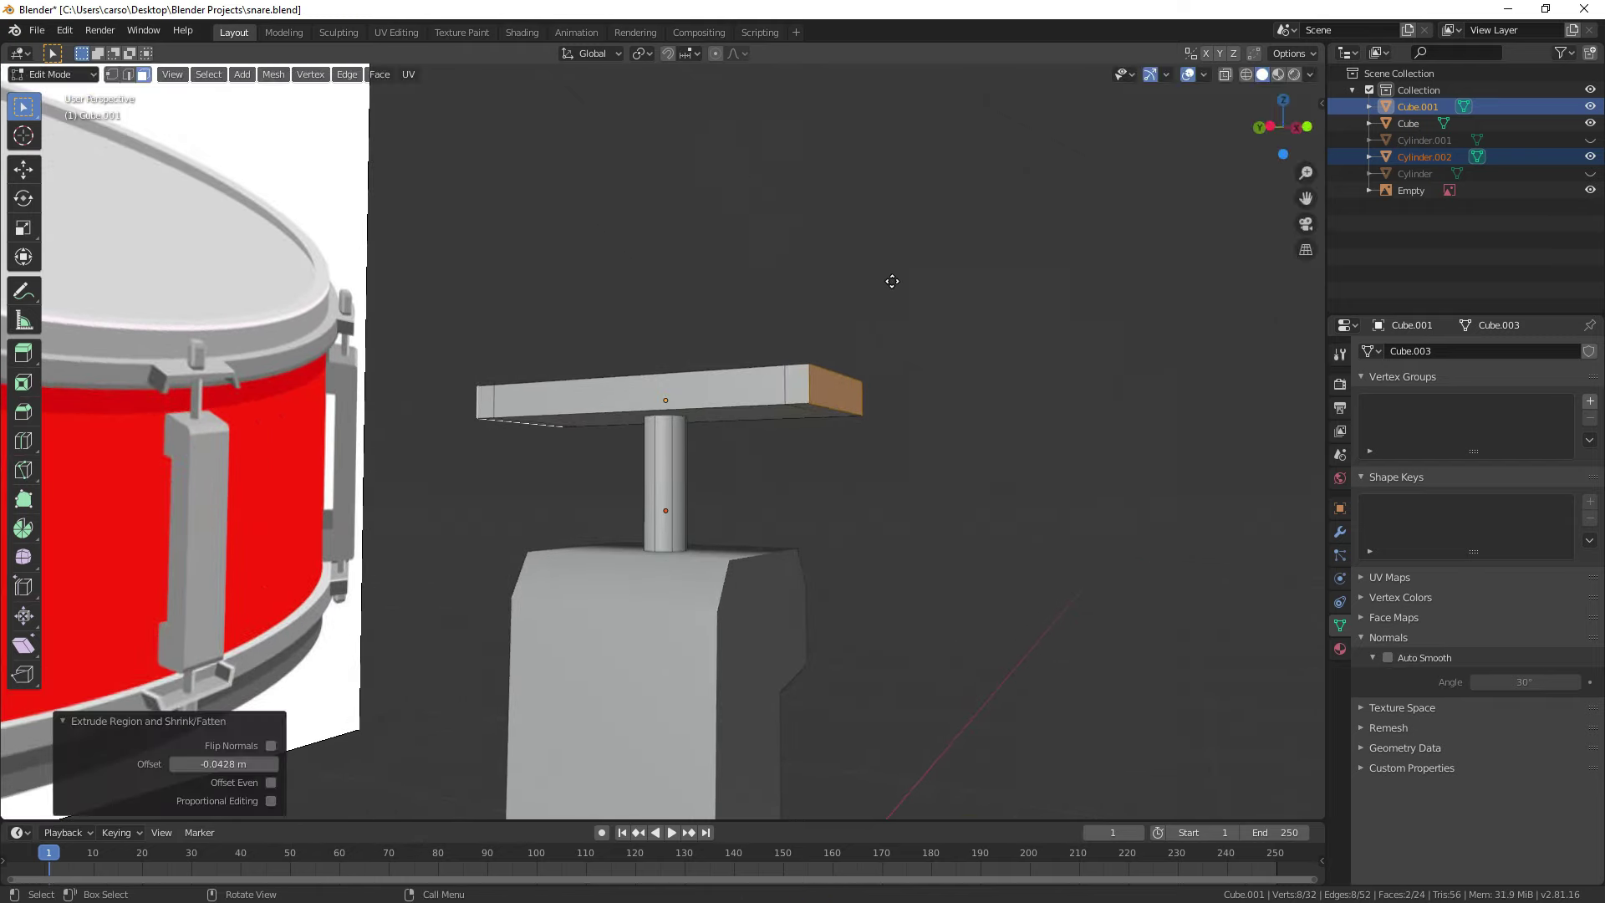
# Step: Move the extruded end faces down along Z to form the bracket's slanted legs
pyautogui.press('g')
pyautogui.press('z')
pyautogui.click(901, 365)
# Step: Rotate the end face of one bracket leg by 90° about the X axis
pyautogui.moveTo(901, 365); pyautogui.dragTo(974, 517, button='middle')
pyautogui.keyDown('shift'); pyautogui.click(880, 499); pyautogui.keyUp('shift')
pyautogui.press('r')
pyautogui.press('x')
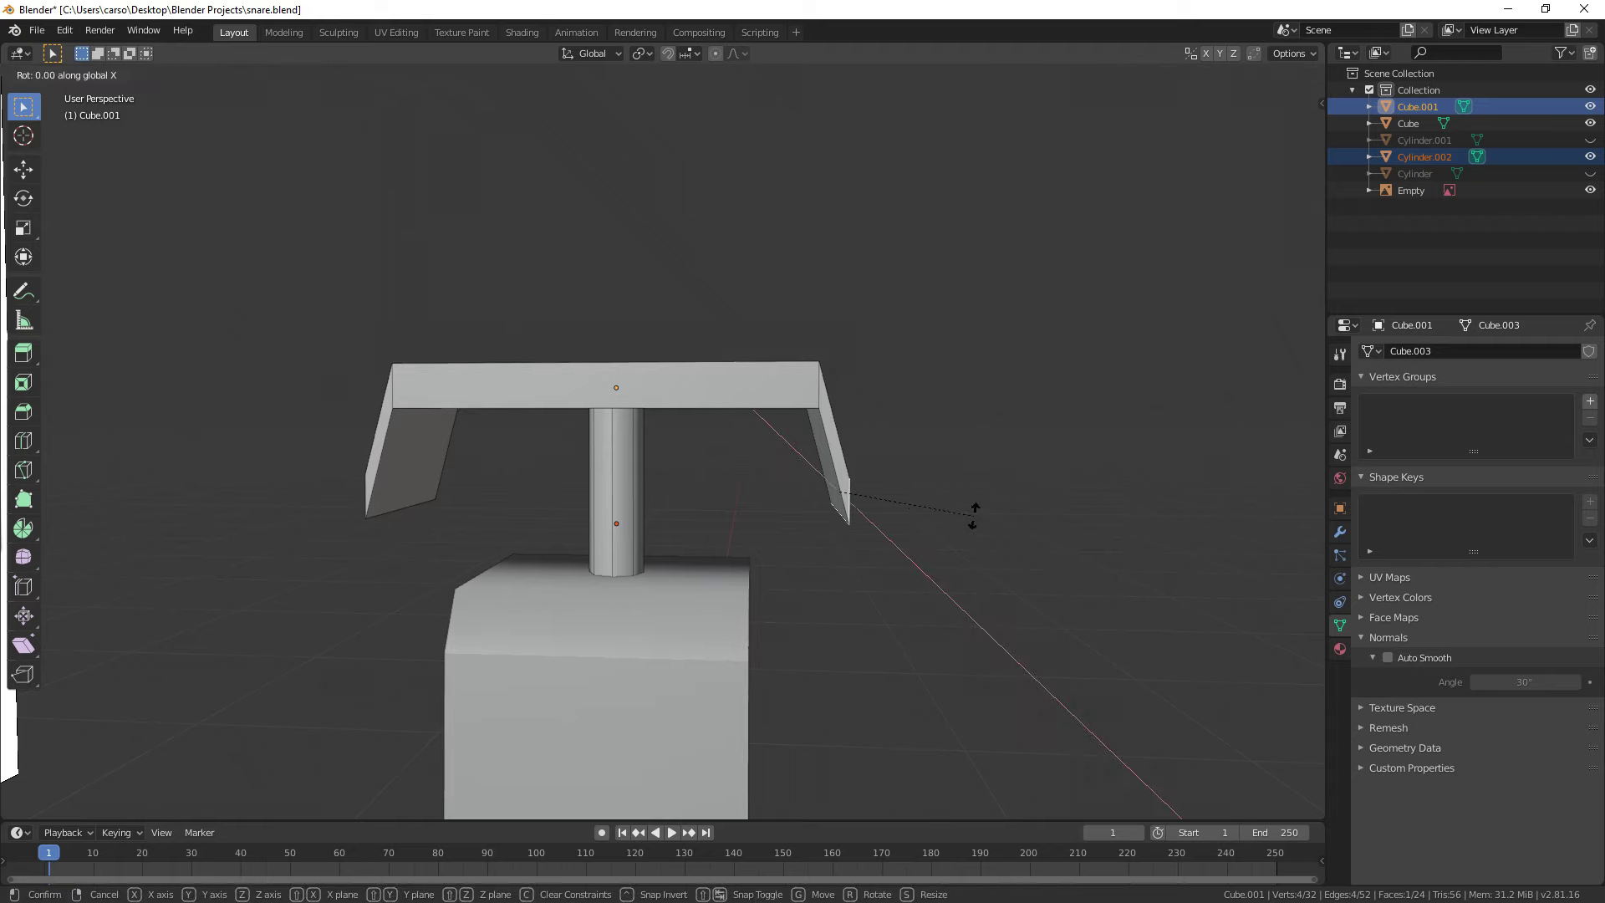
pyautogui.click(822, 606)
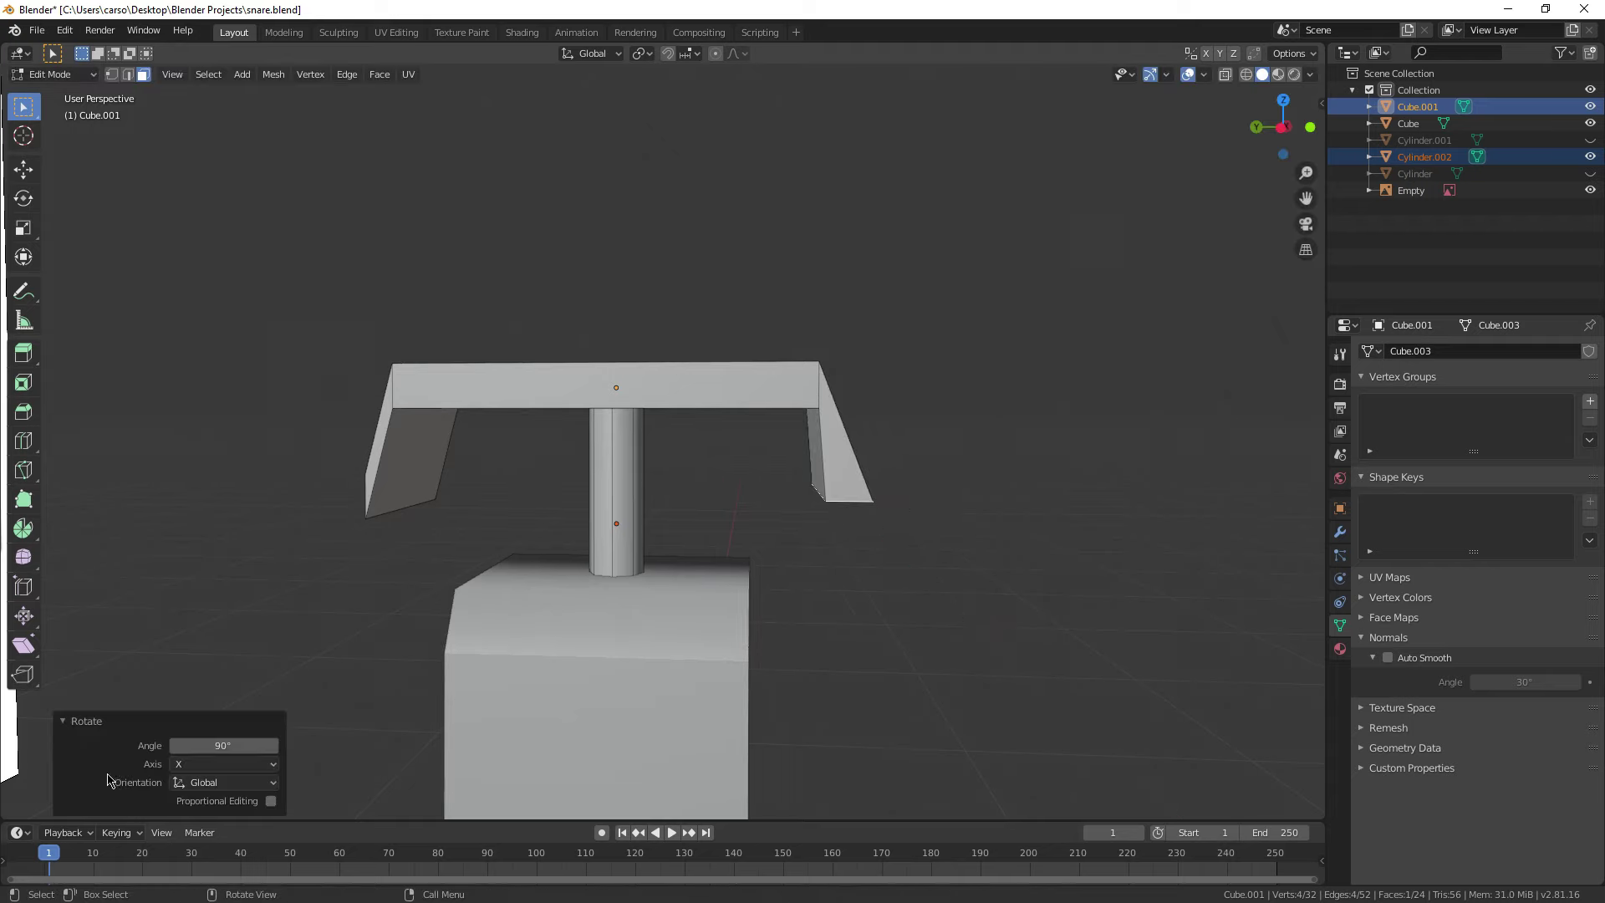
pyautogui.hotkey('ctrl', 'z')
pyautogui.press('r')
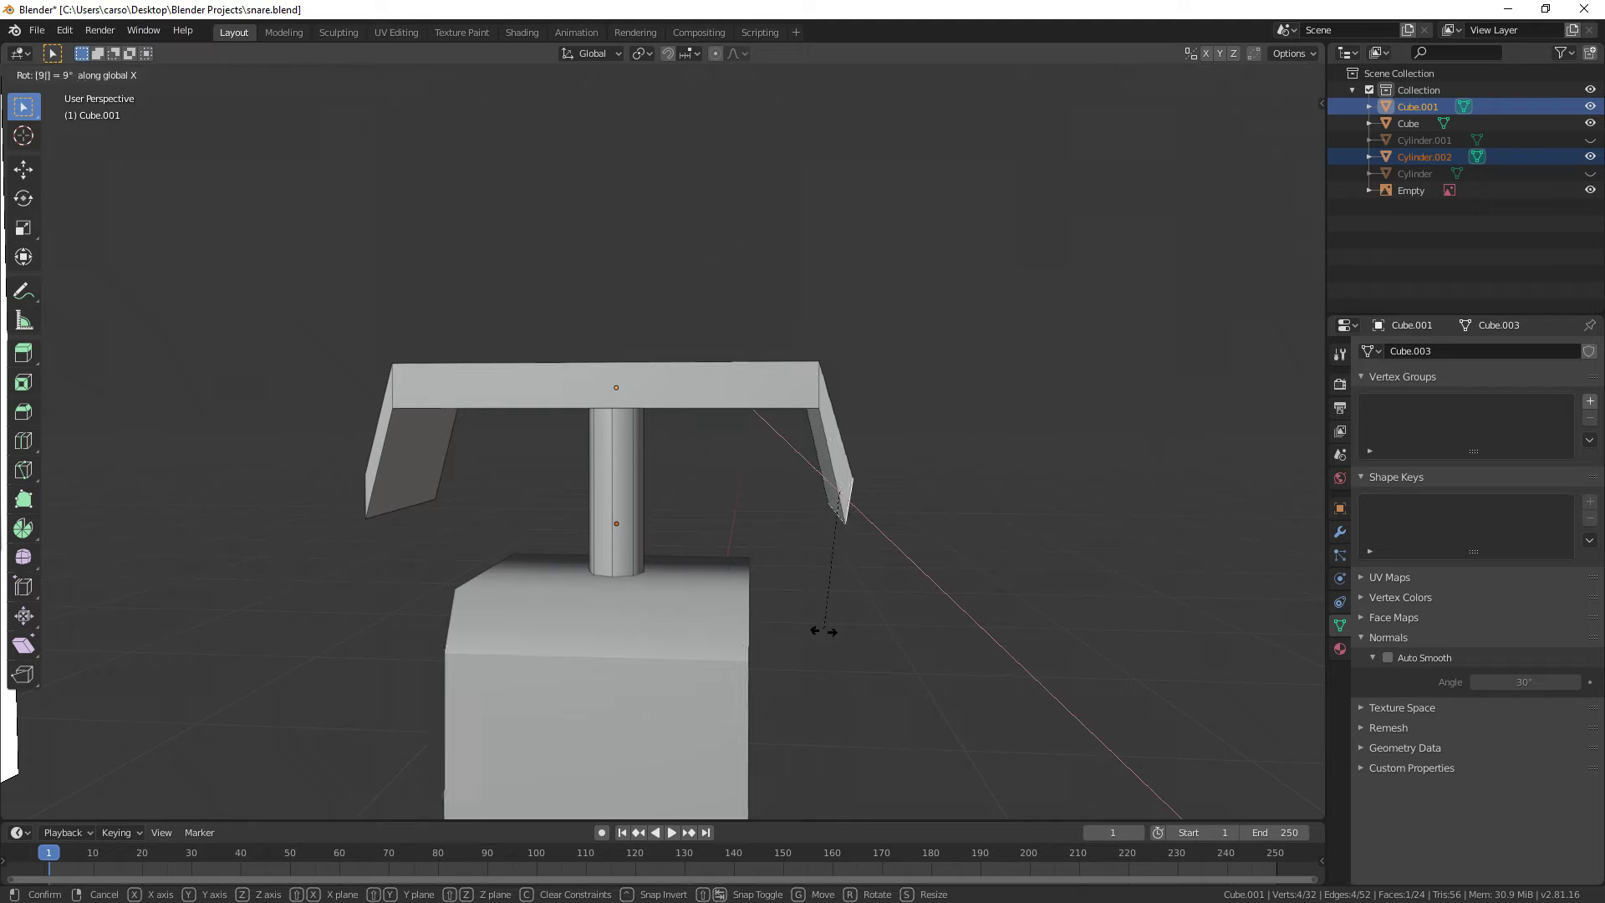
pyautogui.click(823, 631)
pyautogui.rightClick(669, 548)
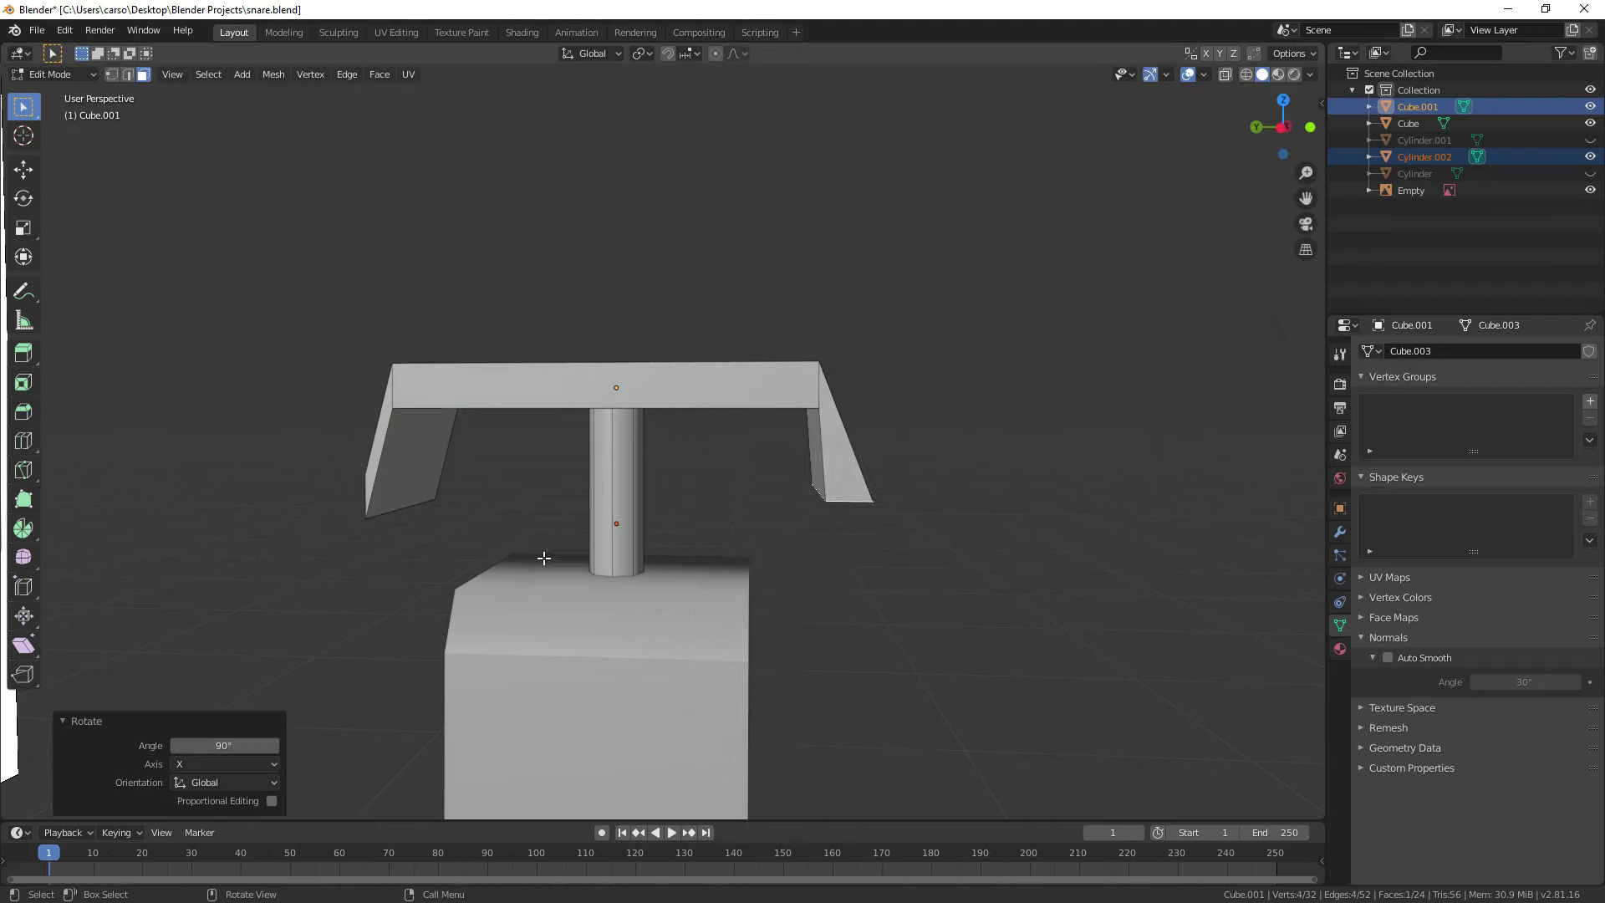
# Step: Rotate the end face of the opposite bracket leg by -90° about the X axis
pyautogui.moveTo(529, 565); pyautogui.dragTo(518, 530, button='middle')
pyautogui.click(518, 530)
pyautogui.write('rx')
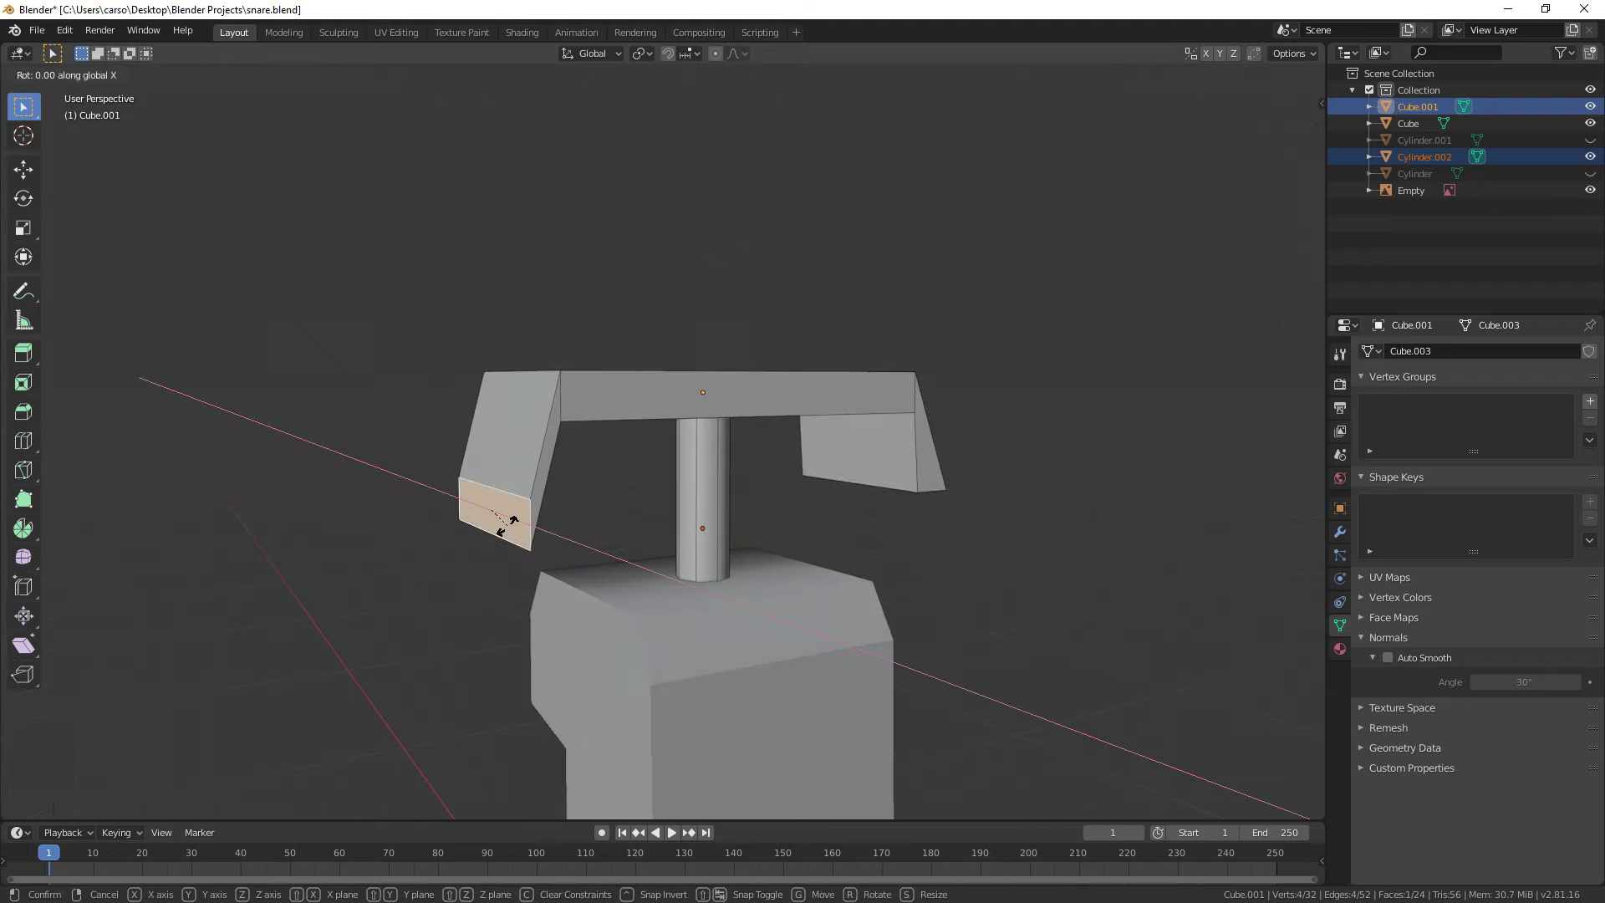
pyautogui.write('-90')
pyautogui.press('Return')
# Step: Select both leg end faces and set the transform pivot point to Individual Origins
pyautogui.moveTo(862, 462); pyautogui.dragTo(933, 447, button='middle')
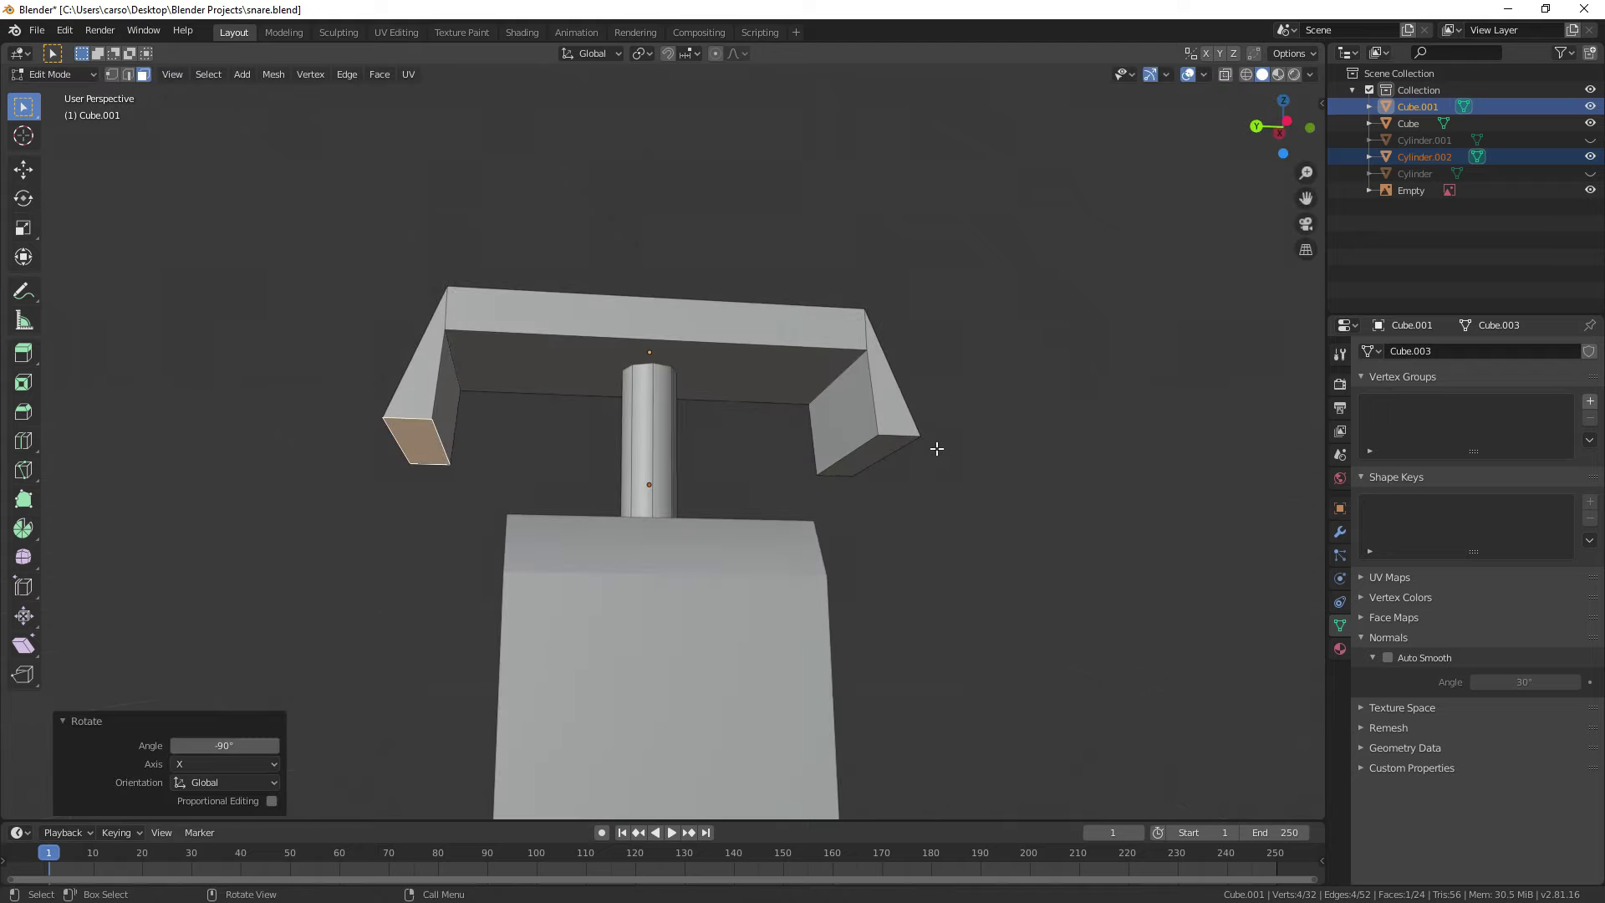
pyautogui.keyDown('shift'); pyautogui.click(878, 443); pyautogui.keyUp('shift')
pyautogui.keyDown('shift'); pyautogui.moveTo(407, 329); pyautogui.dragTo(424, 344, button='middle'); pyautogui.keyUp('shift')
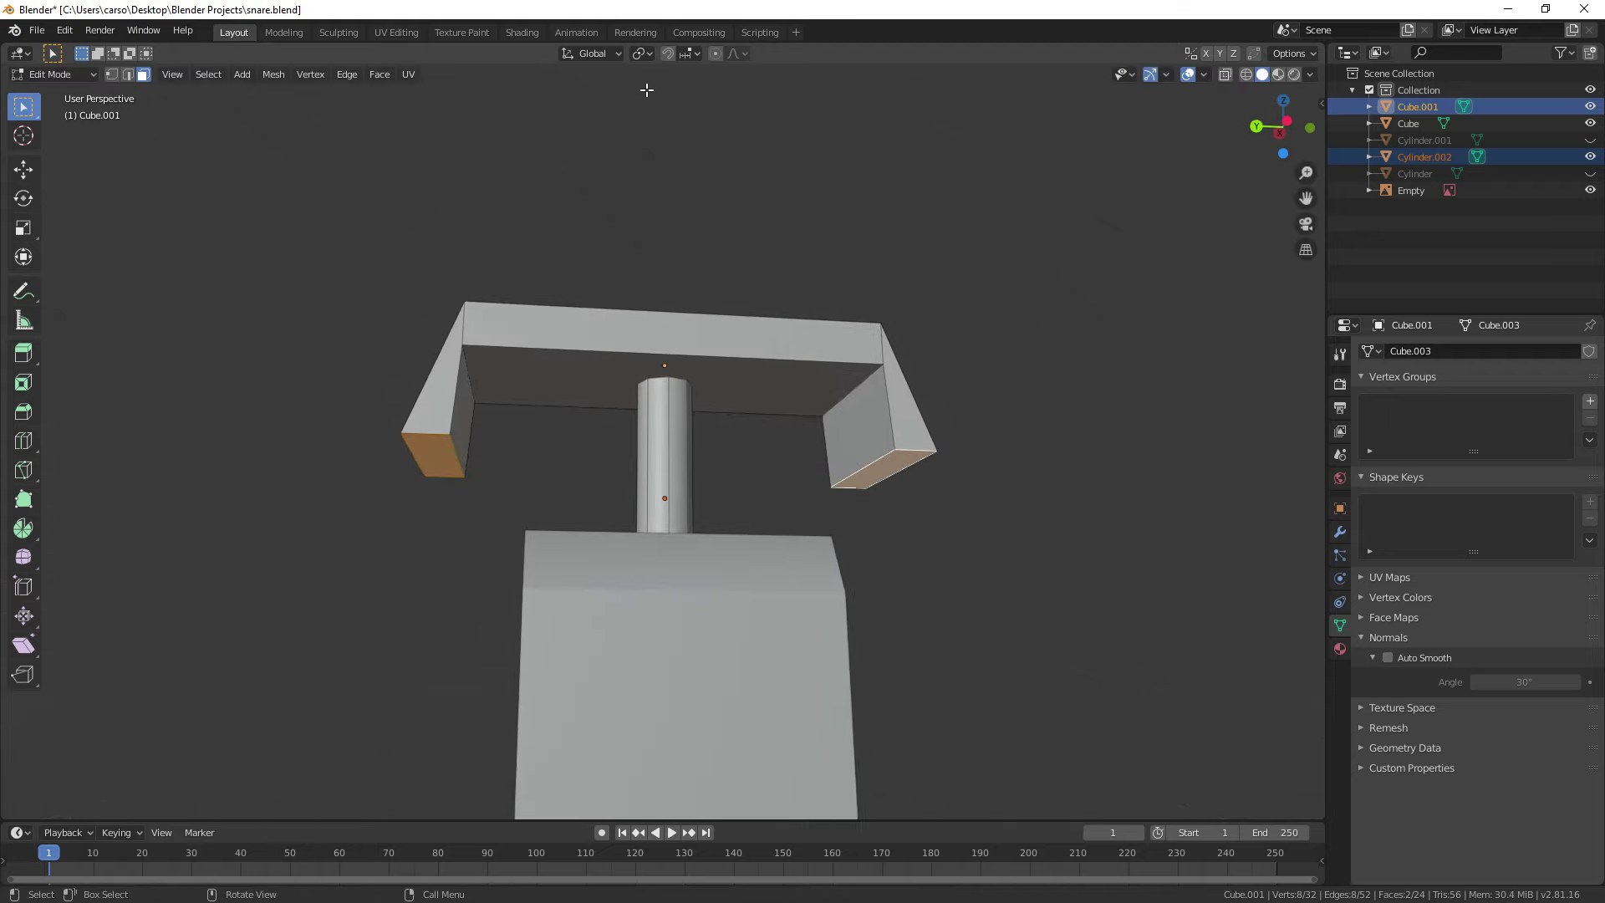
pyautogui.click(644, 56)
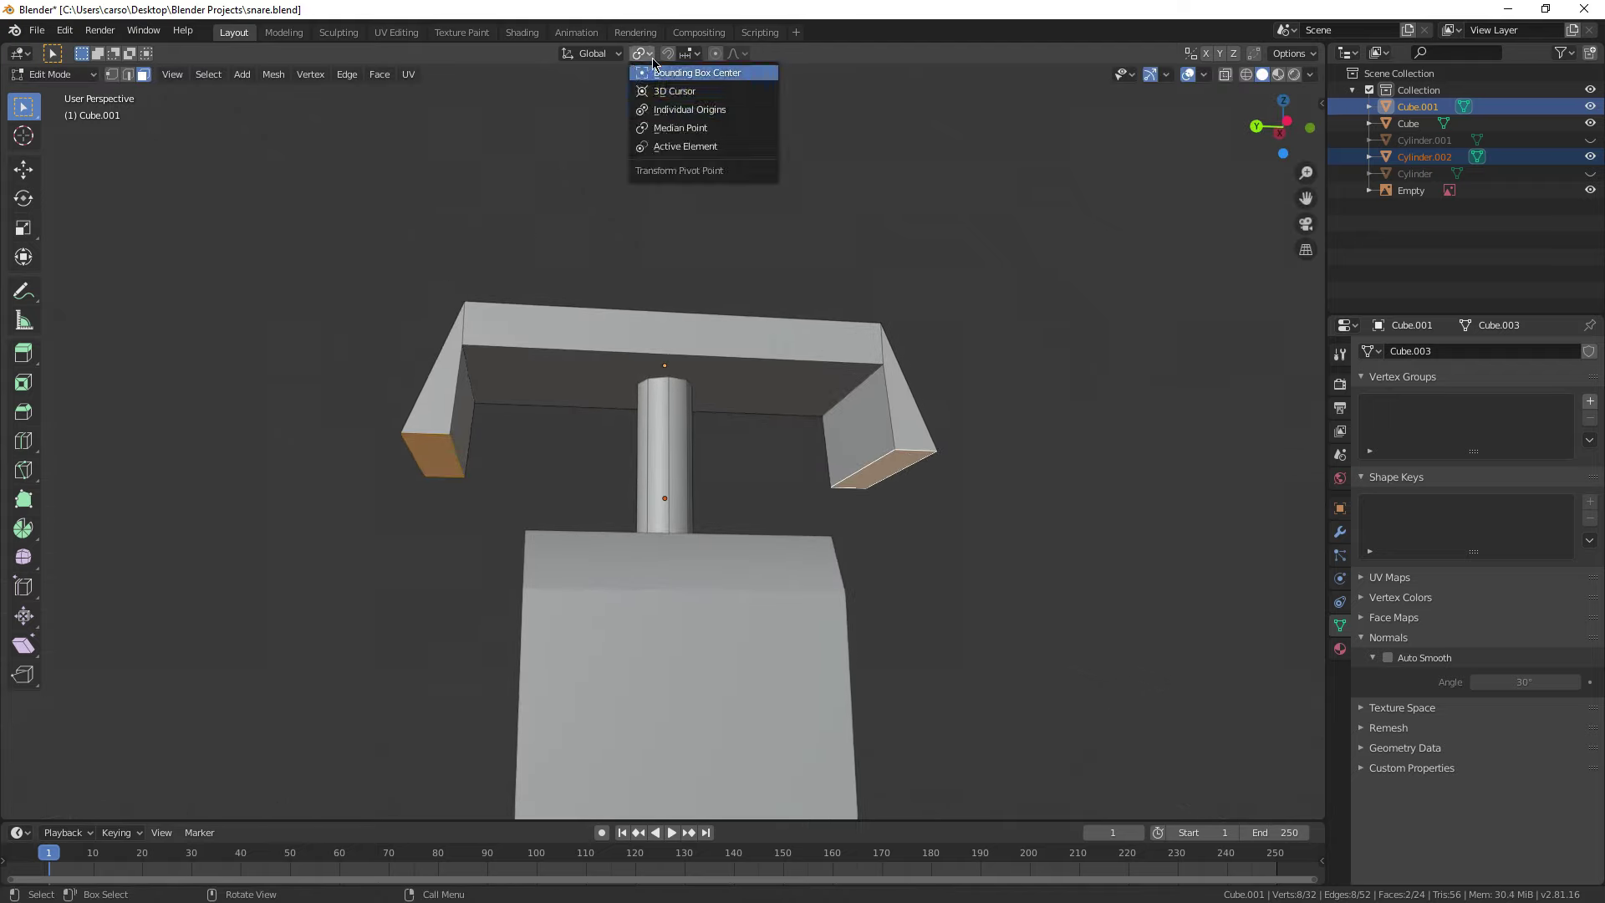
pyautogui.click(689, 112)
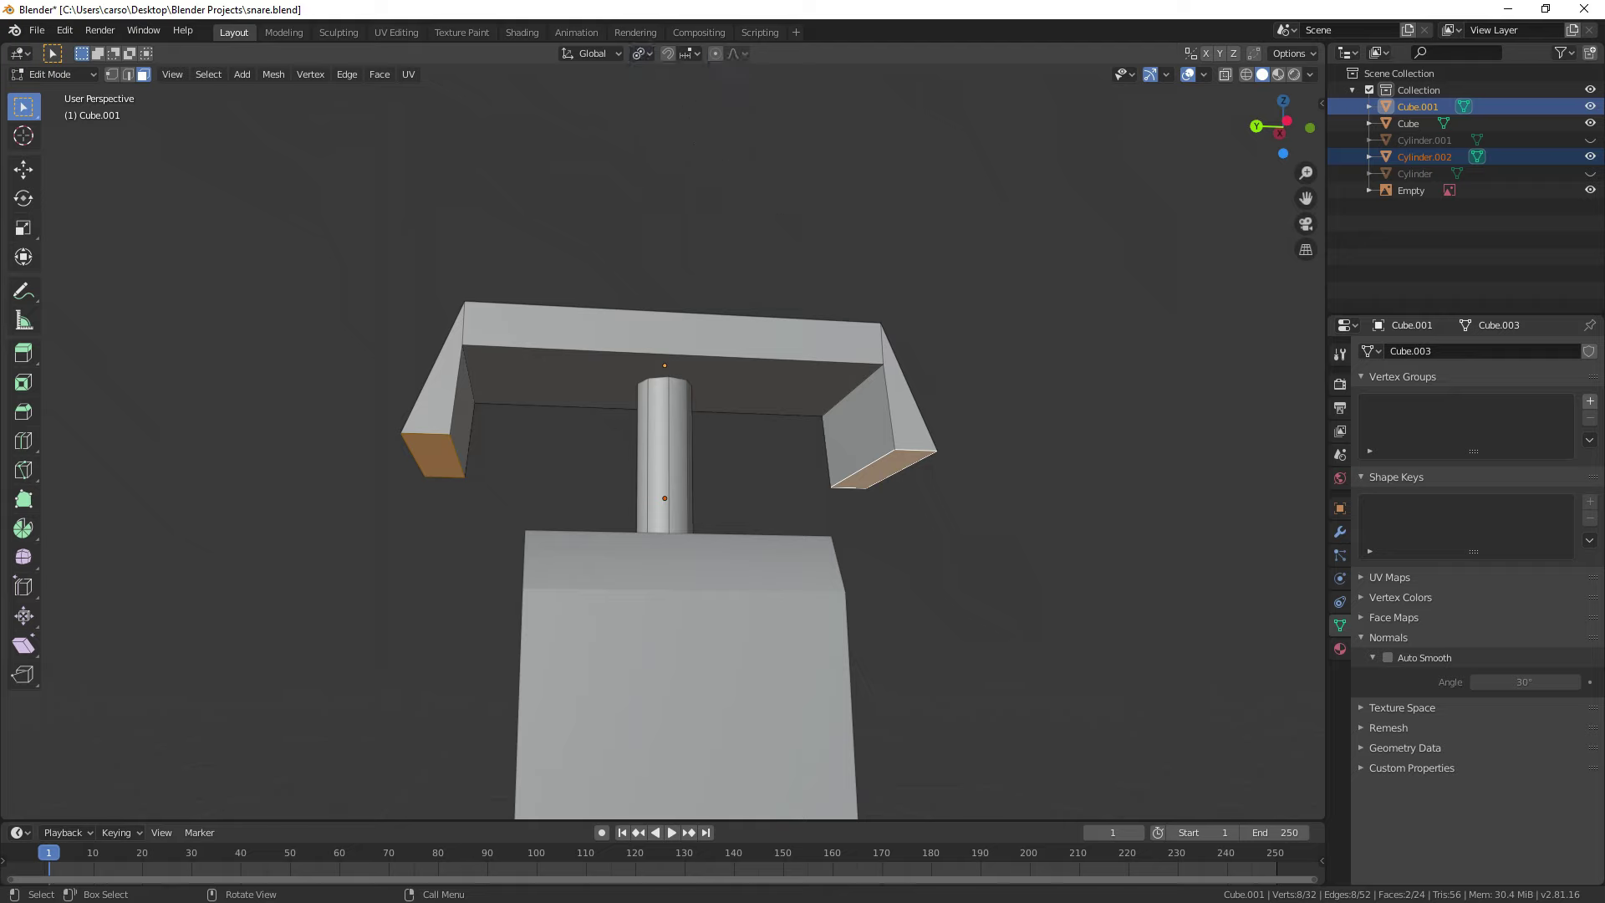
# Step: Try to scale both bracket leg end faces along the X axis, and undo the scaling
pyautogui.press('s')
pyautogui.press('x')
pyautogui.click(801, 411)
pyautogui.hotkey('ctrl', 'z')
# Step: Narrow both leg end faces along Y to about 0.59 and raise them about 0.051 m along Z
pyautogui.press('s')
pyautogui.press('y')
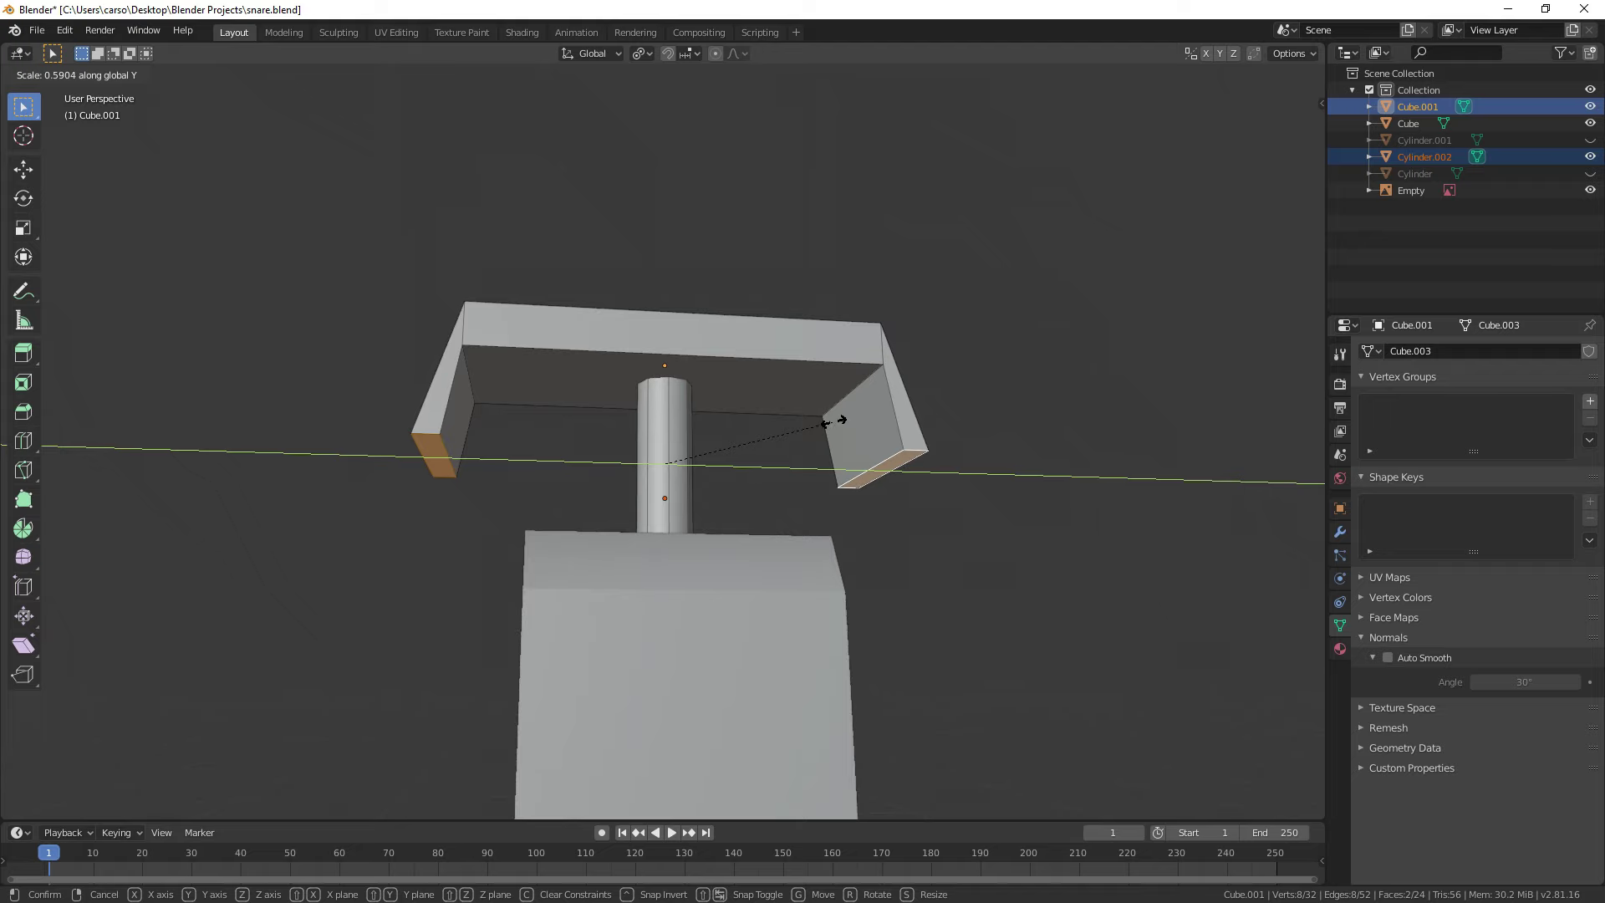
pyautogui.click(842, 419)
pyautogui.press('g')
pyautogui.press('z')
pyautogui.click(923, 482)
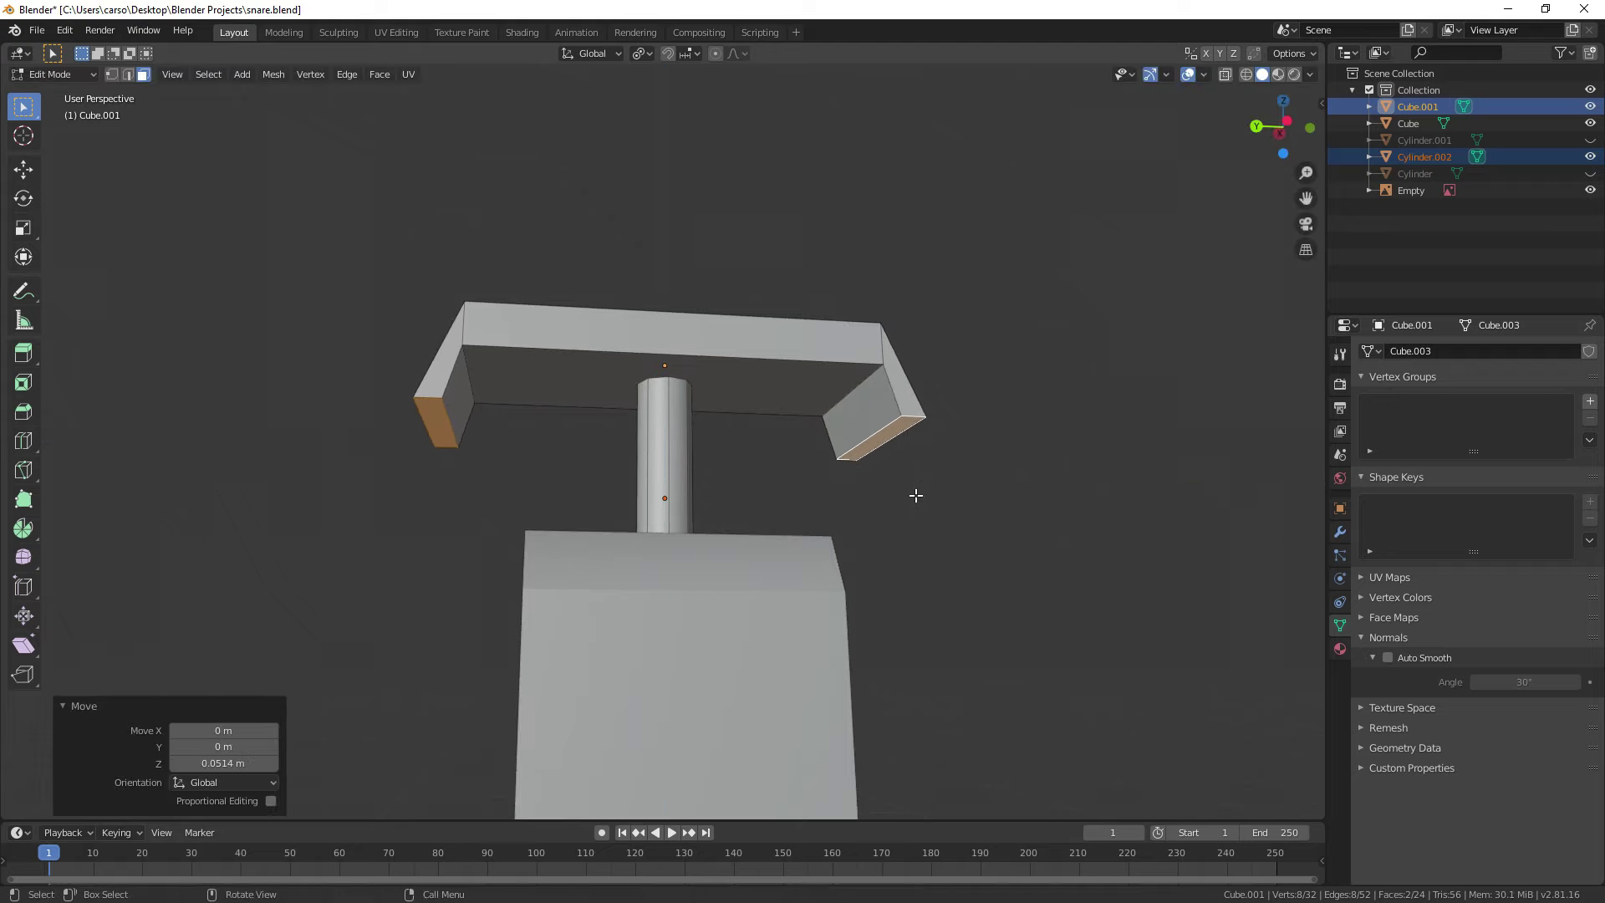
# Step: Adjust the height of both leg end faces along Z and finish editing the bracket mesh
pyautogui.moveTo(910, 501); pyautogui.dragTo(792, 537, button='middle')
pyautogui.moveTo(608, 413); pyautogui.dragTo(680, 401, button='middle')
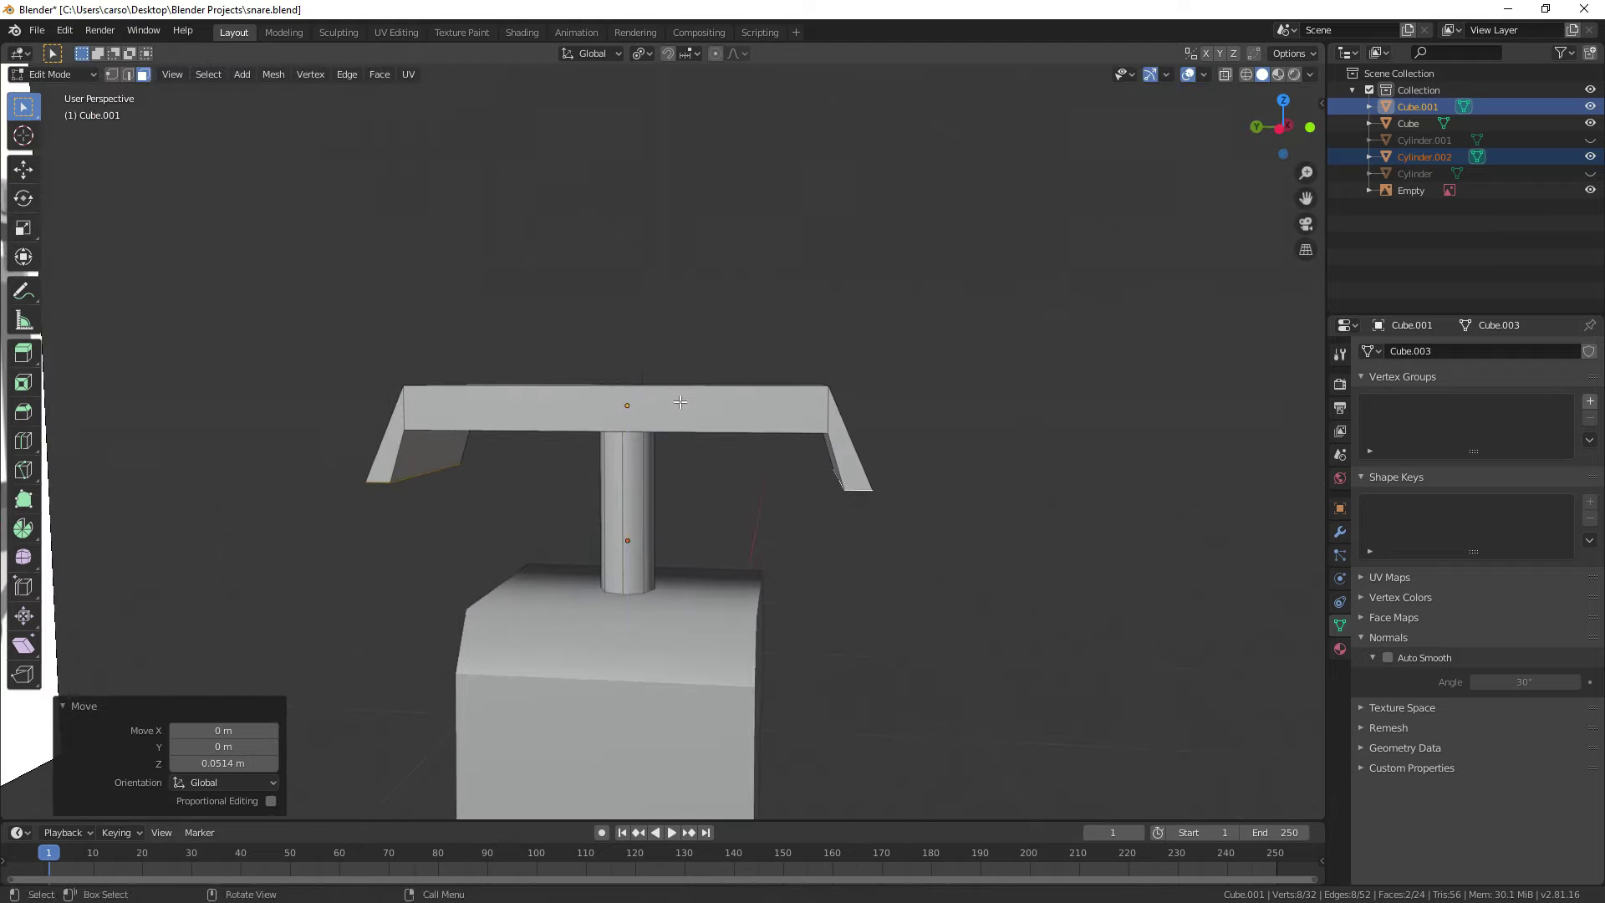
pyautogui.press('g')
pyautogui.press('z')
pyautogui.click(680, 397)
pyautogui.press('Tab')
pyautogui.click(972, 448)
# Step: Thin the bracket's crossbar by moving its underside face up along Z, and scale that face narrower along Y
pyautogui.moveTo(973, 447); pyautogui.dragTo(1049, 505, button='middle')
pyautogui.click(714, 439)
pyautogui.press('Tab')
pyautogui.click(638, 424)
pyautogui.press('g')
pyautogui.press('z')
pyautogui.click(662, 429)
pyautogui.press('s')
pyautogui.press('y')
pyautogui.click(1050, 457)
pyautogui.press('Tab')
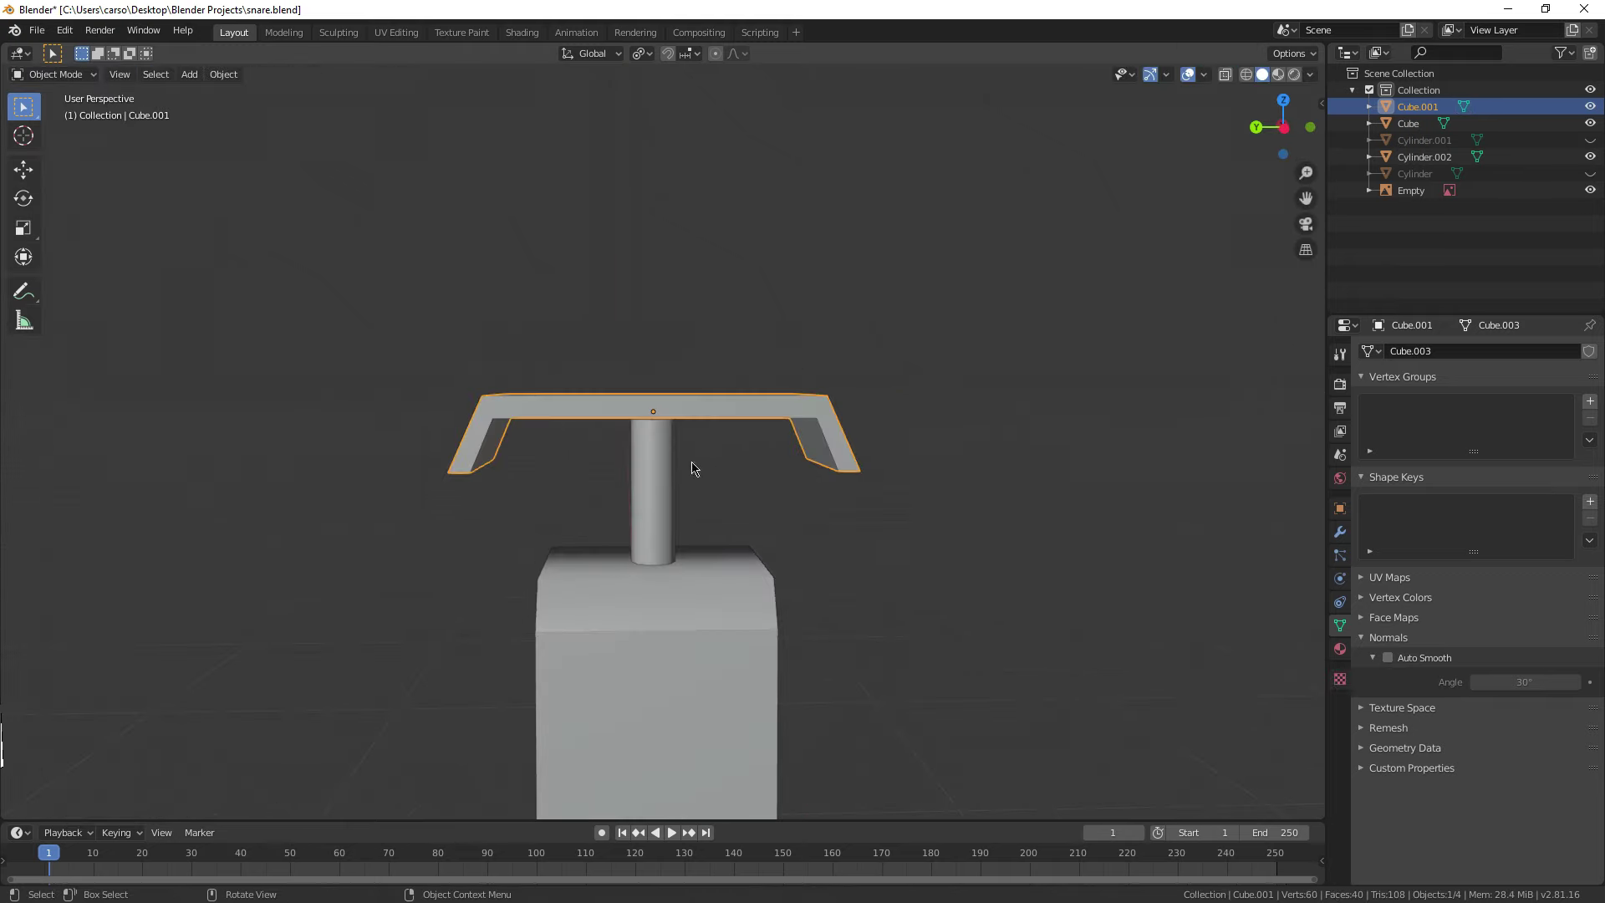
# Step: Thin the tension rod by scaling it to about 0.84 in X and Y, keeping its height
pyautogui.click(675, 504)
pyautogui.press('s')
pyautogui.hotkey('shift', 'z')
pyautogui.click(900, 518)
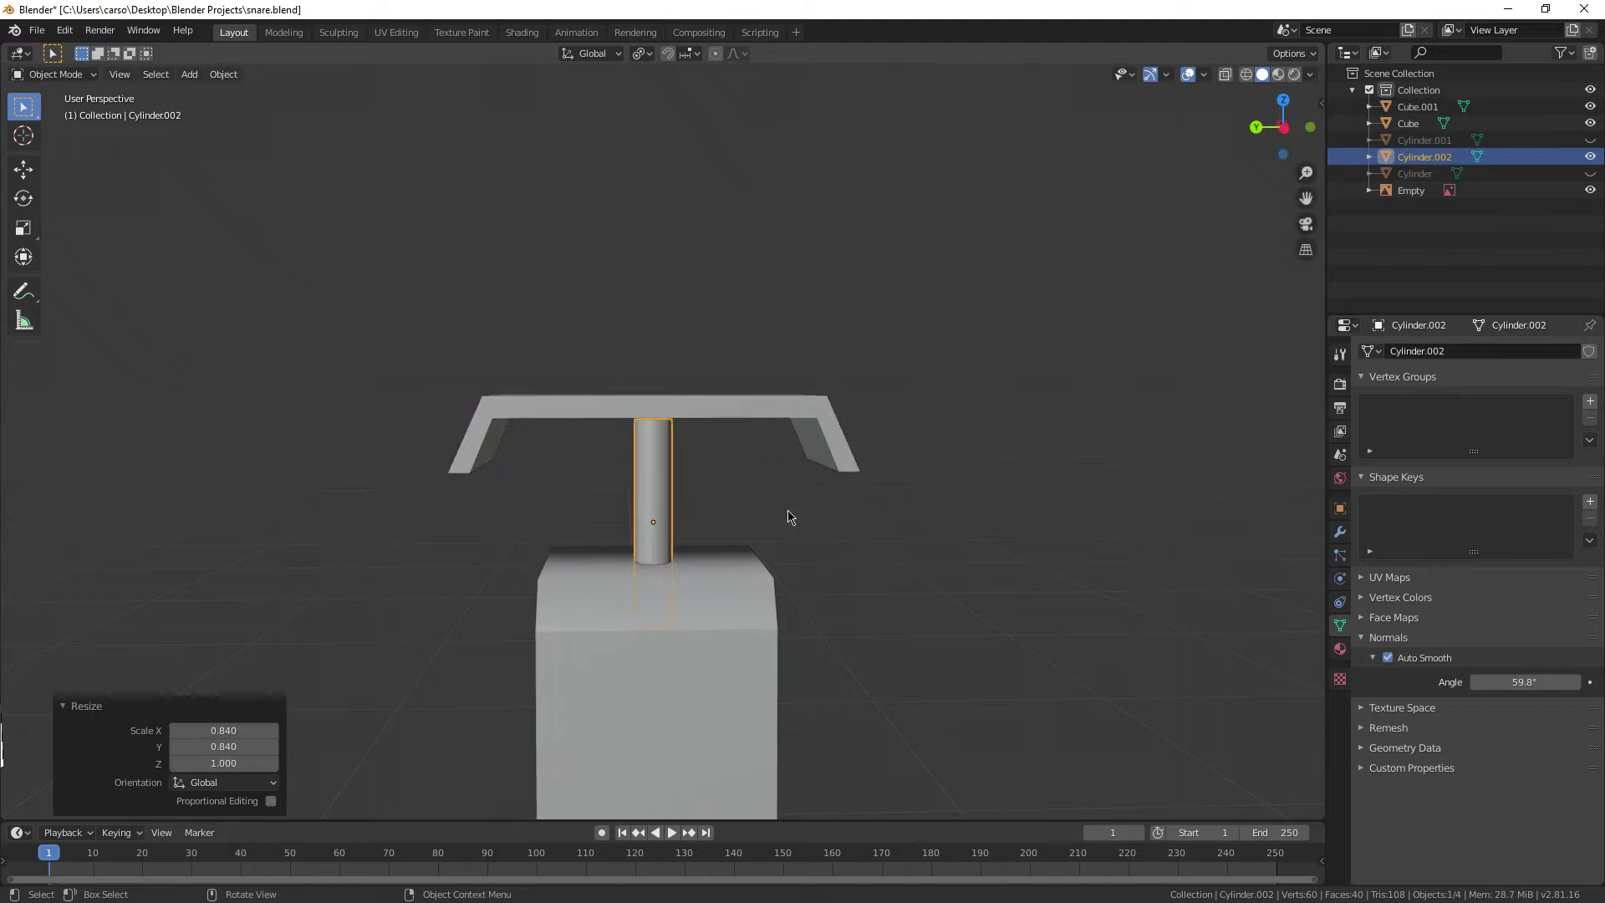
# Step: Shift the whole bracket slightly along Z on the tension rod and deselect it
pyautogui.click(835, 430)
pyautogui.press('g')
pyautogui.press('z')
pyautogui.click(883, 427)
pyautogui.click(884, 427)
# Step: Duplicate the tension rod's top face in place and raise the copy about 0.117 m along Z, above the bracket
pyautogui.moveTo(884, 427); pyautogui.dragTo(793, 522, button='middle')
pyautogui.scroll(4, 795, 523)
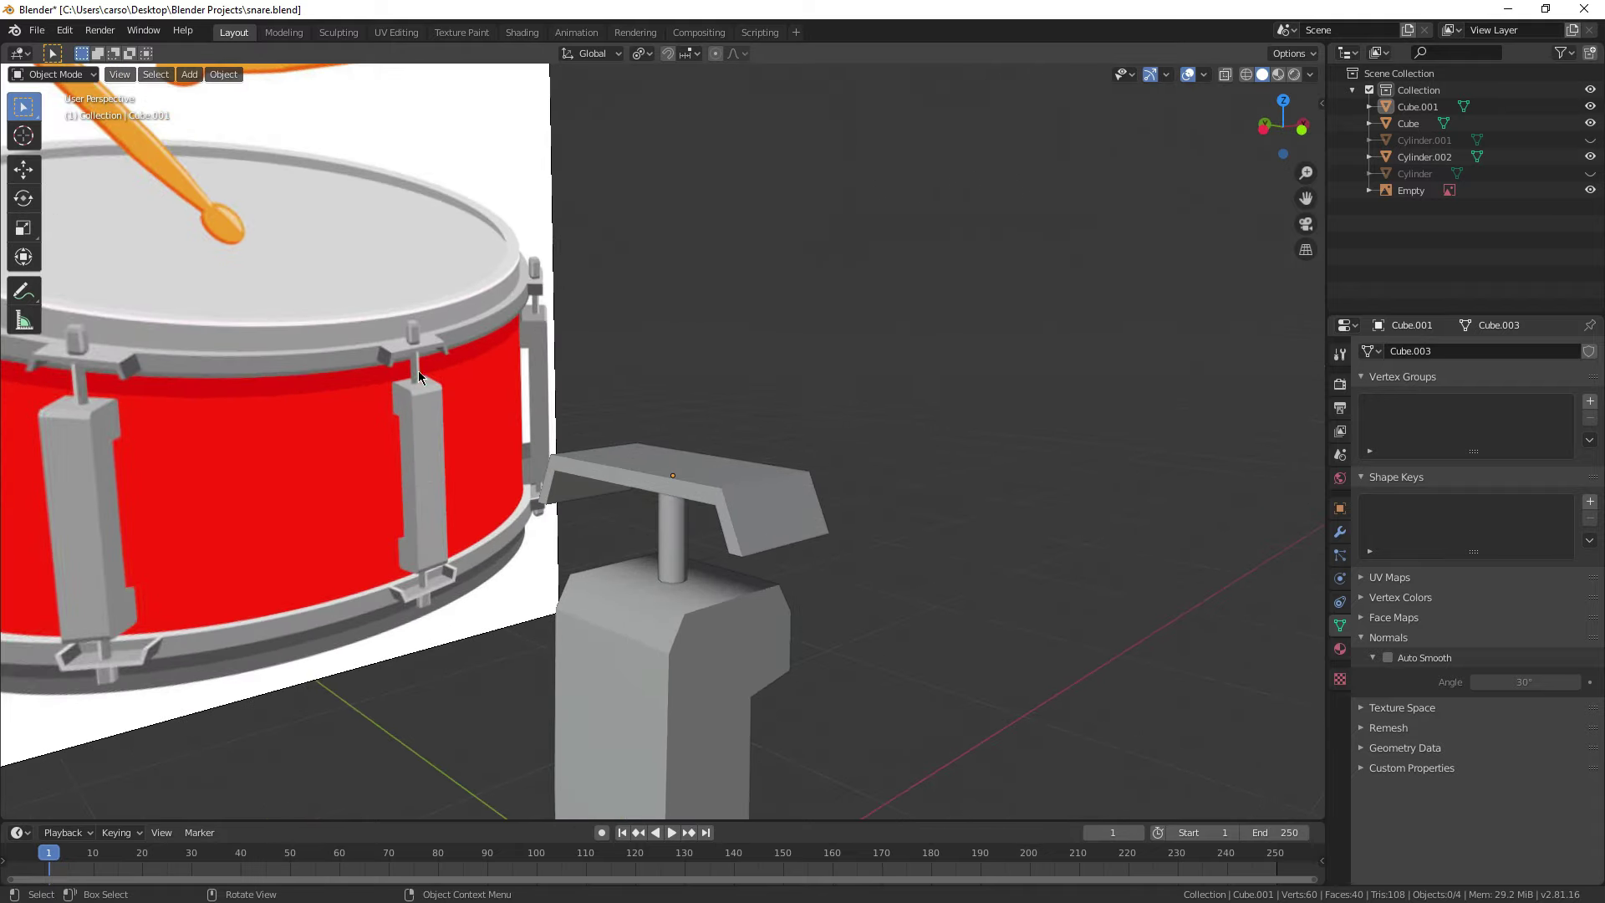
pyautogui.moveTo(415, 379); pyautogui.dragTo(725, 525, button='middle')
pyautogui.click(673, 575)
pyautogui.press('Tab')
pyautogui.press('g')
pyautogui.rightClick(767, 473)
pyautogui.scroll(2, 725, 525)
pyautogui.hotkey('shift', 'd')
pyautogui.rightClick(742, 561)
pyautogui.press('g')
pyautogui.press('z')
pyautogui.click(764, 512)
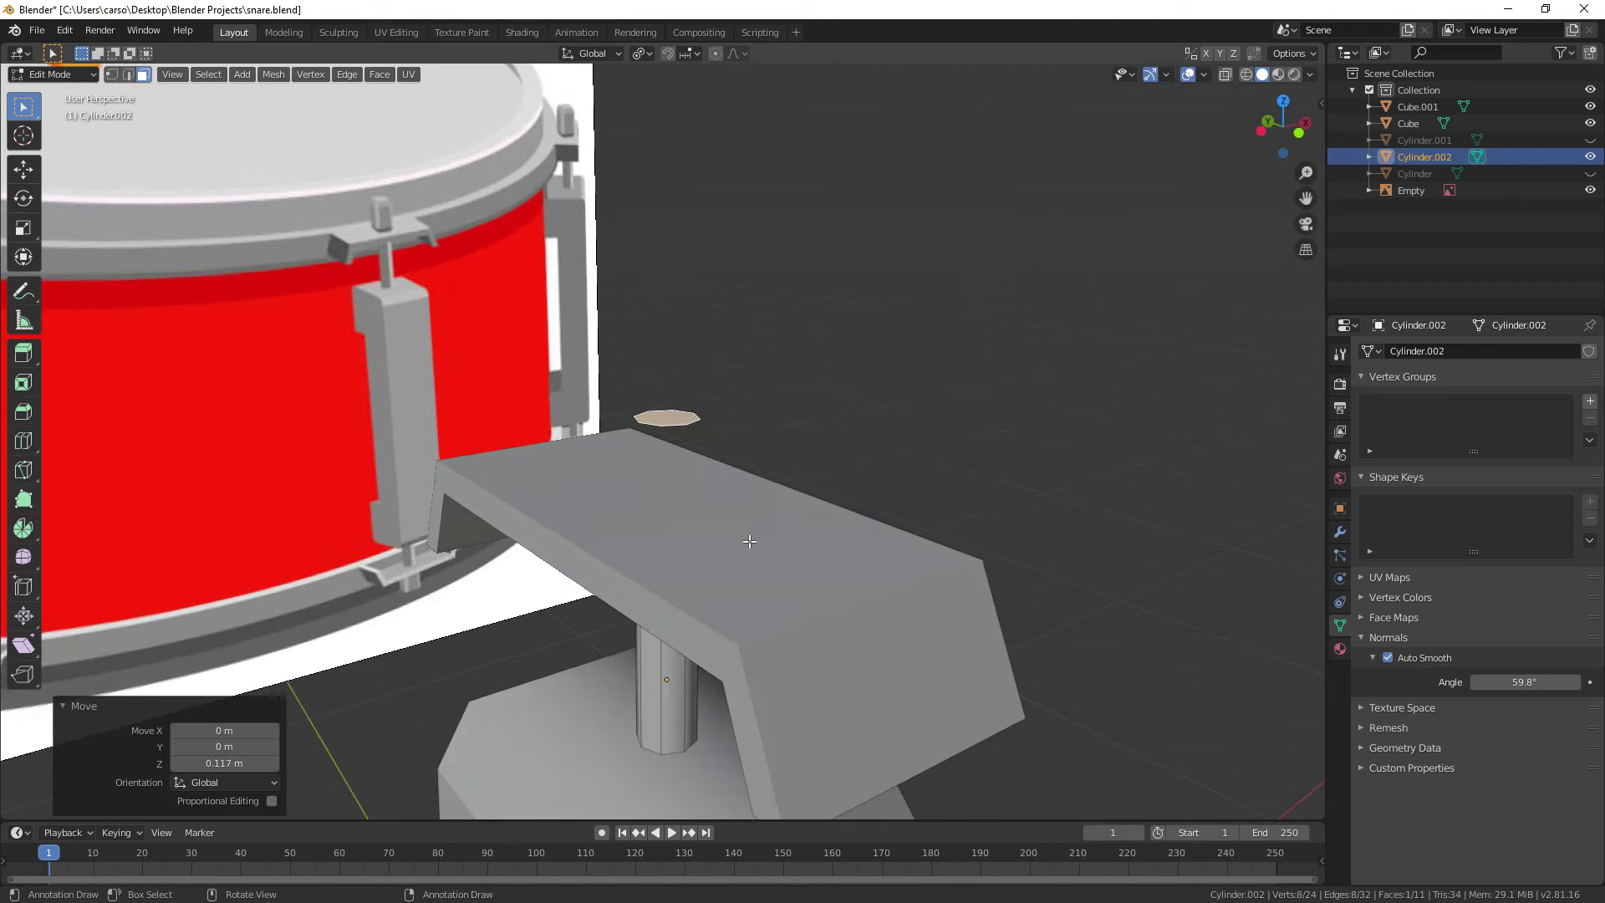
# Step: Enlarge the duplicated face to about 1.48 and extrude it upward to form the rod's cap
pyautogui.press('s')
pyautogui.click(842, 537)
pyautogui.press('e')
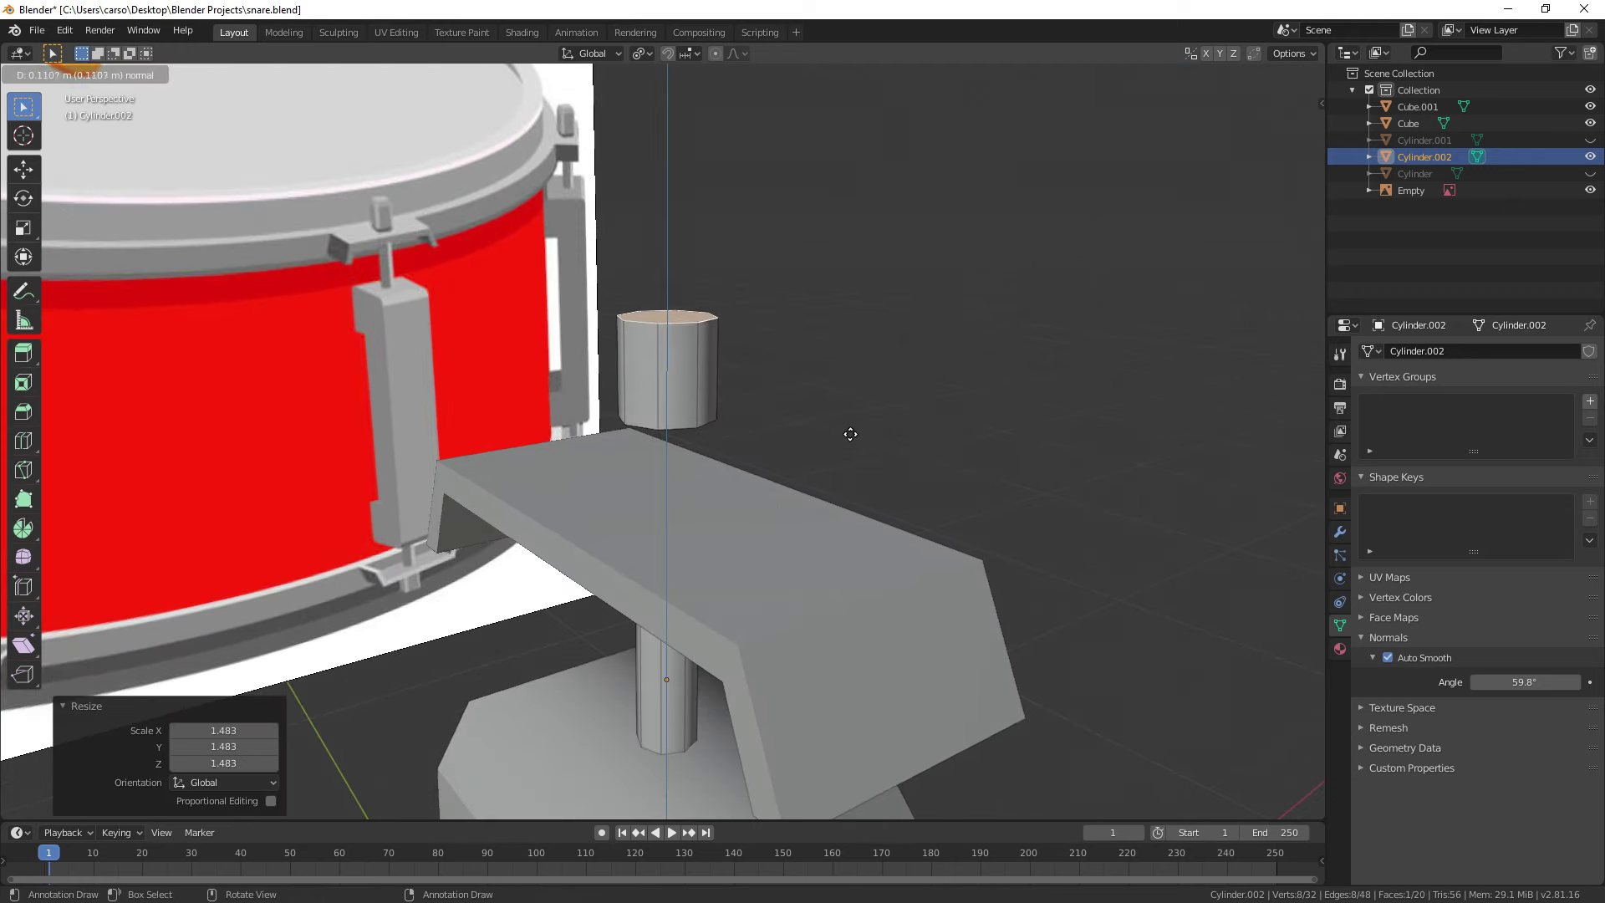
pyautogui.click(849, 384)
# Step: Select the loop of side faces around the cap and inset them slightly
pyautogui.keyDown('alt'); pyautogui.click(646, 337); pyautogui.keyUp('alt')
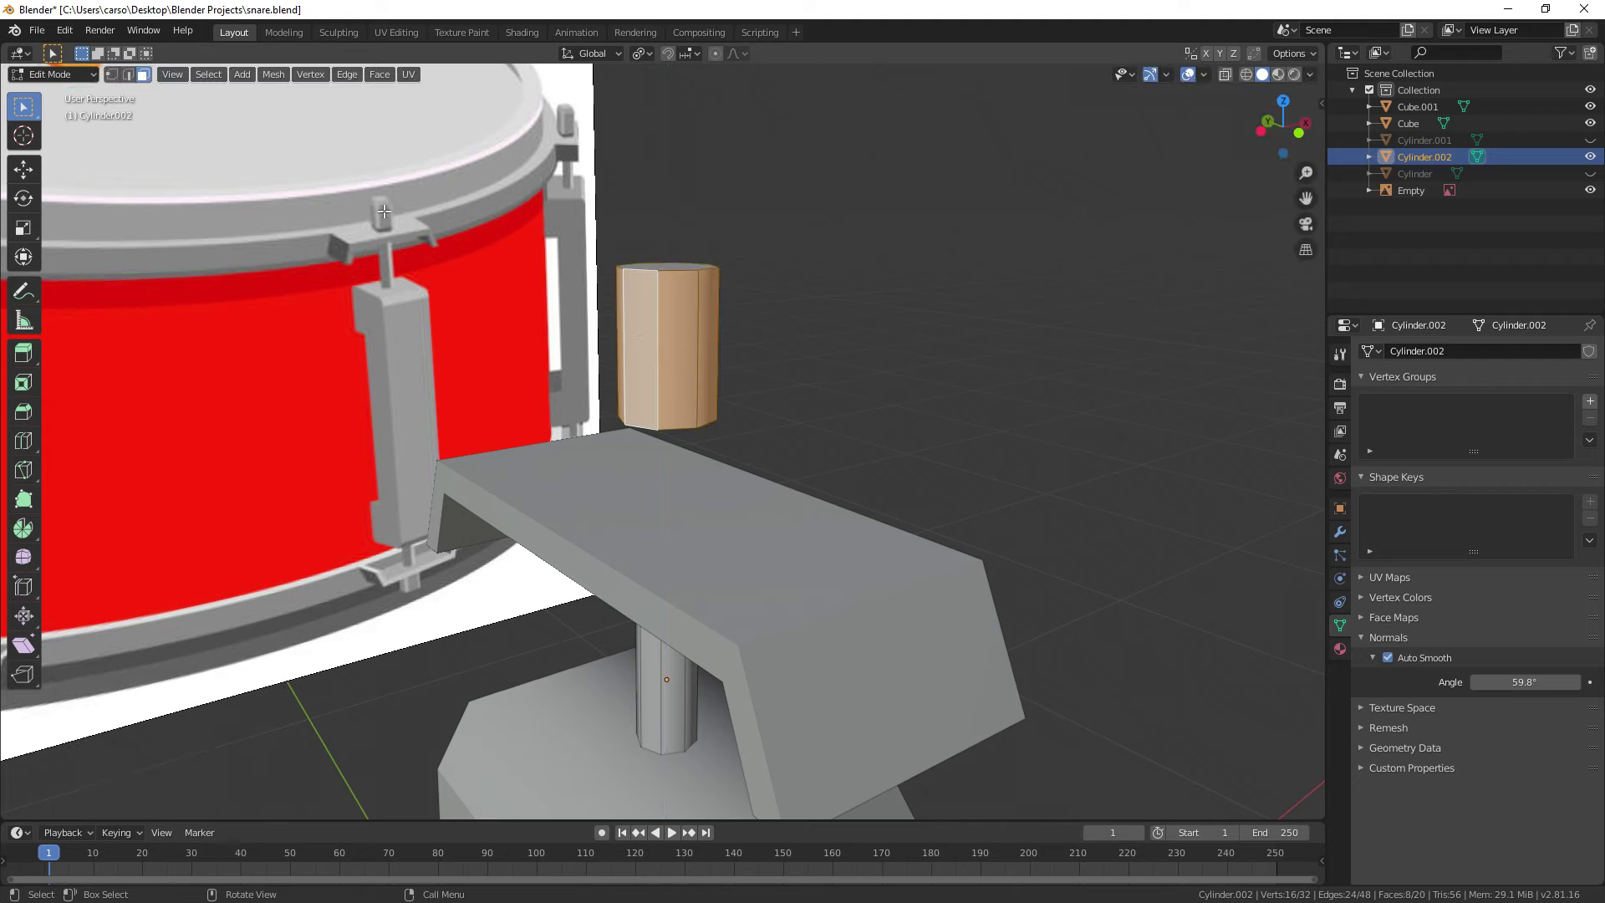
pyautogui.press('i')
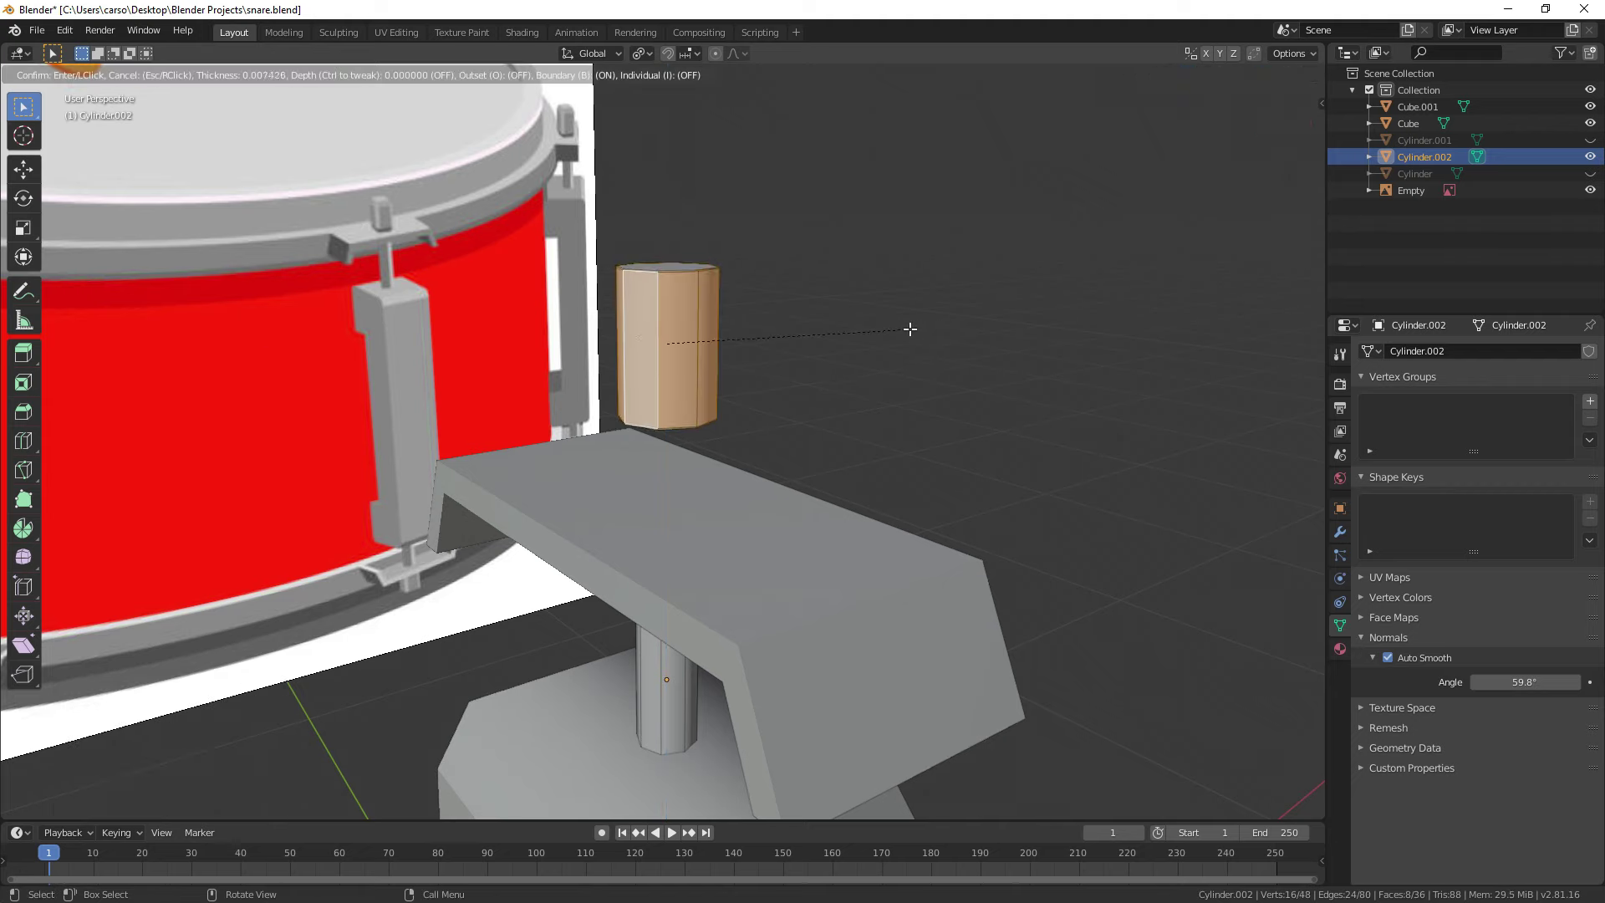
pyautogui.click(903, 329)
# Step: Try to extrude the cap's inset side faces along their normals, and undo the attempts
pyautogui.rightClick(890, 358)
pyautogui.click(875, 359)
pyautogui.click(880, 305)
pyautogui.hotkey('ctrl', 'z')
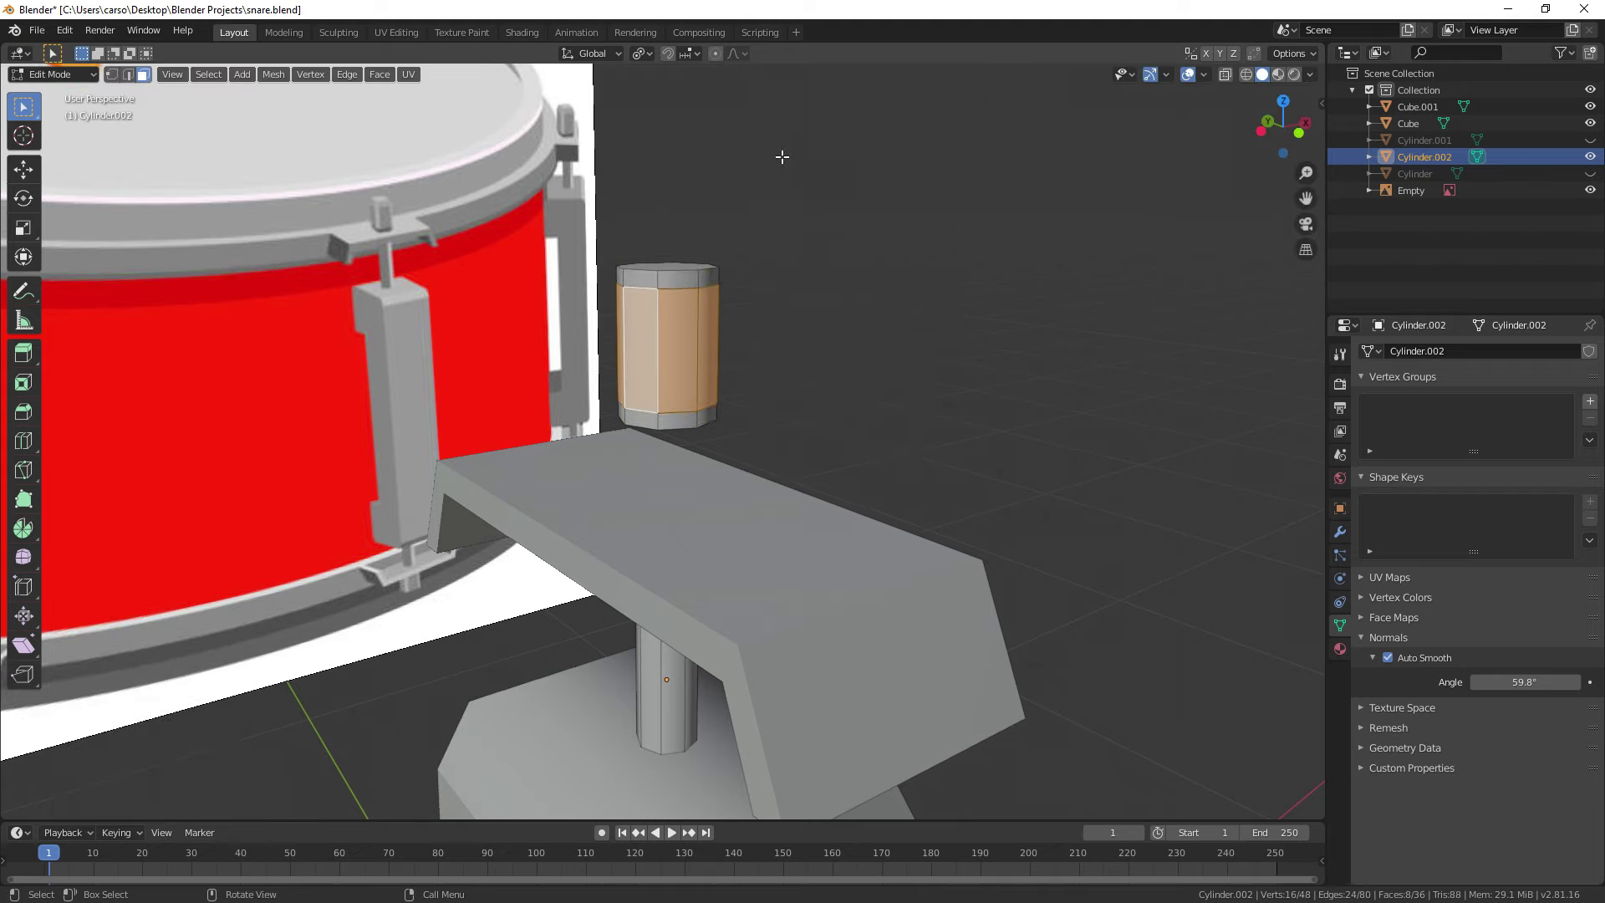
pyautogui.keyDown('shift'); pyautogui.moveTo(770, 147); pyautogui.dragTo(767, 376, button='middle'); pyautogui.keyUp('shift')
pyautogui.scroll(4, 790, 456)
pyautogui.scroll(-3, 770, 373)
pyautogui.rightClick(770, 372)
pyautogui.click(749, 354)
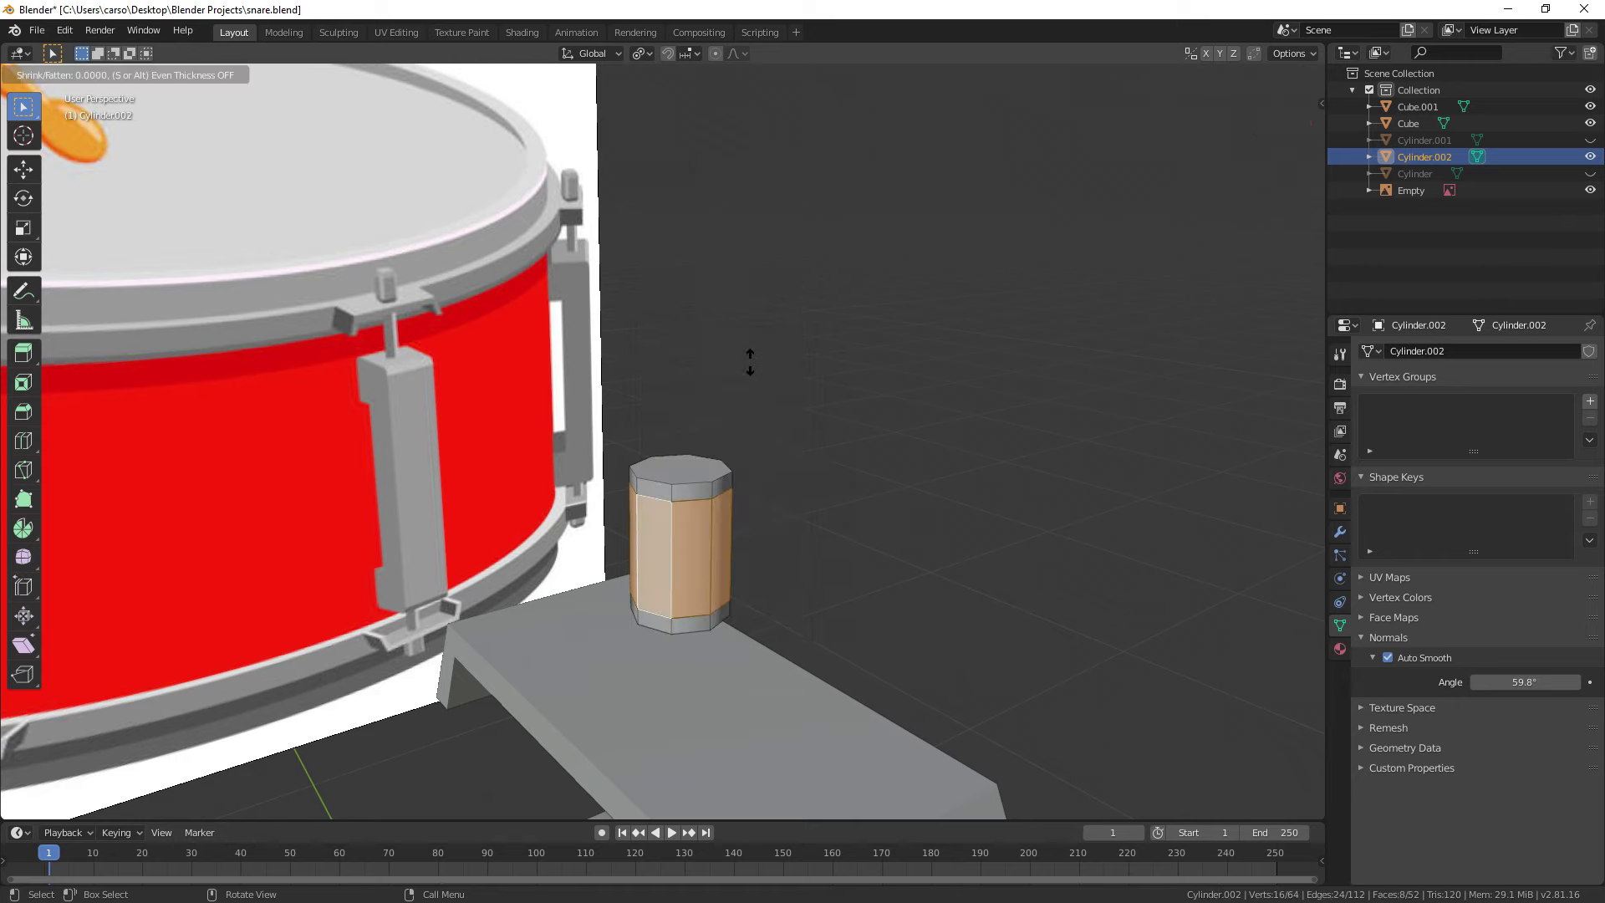
pyautogui.click(660, 546)
pyautogui.hotkey('ctrl', 'z')
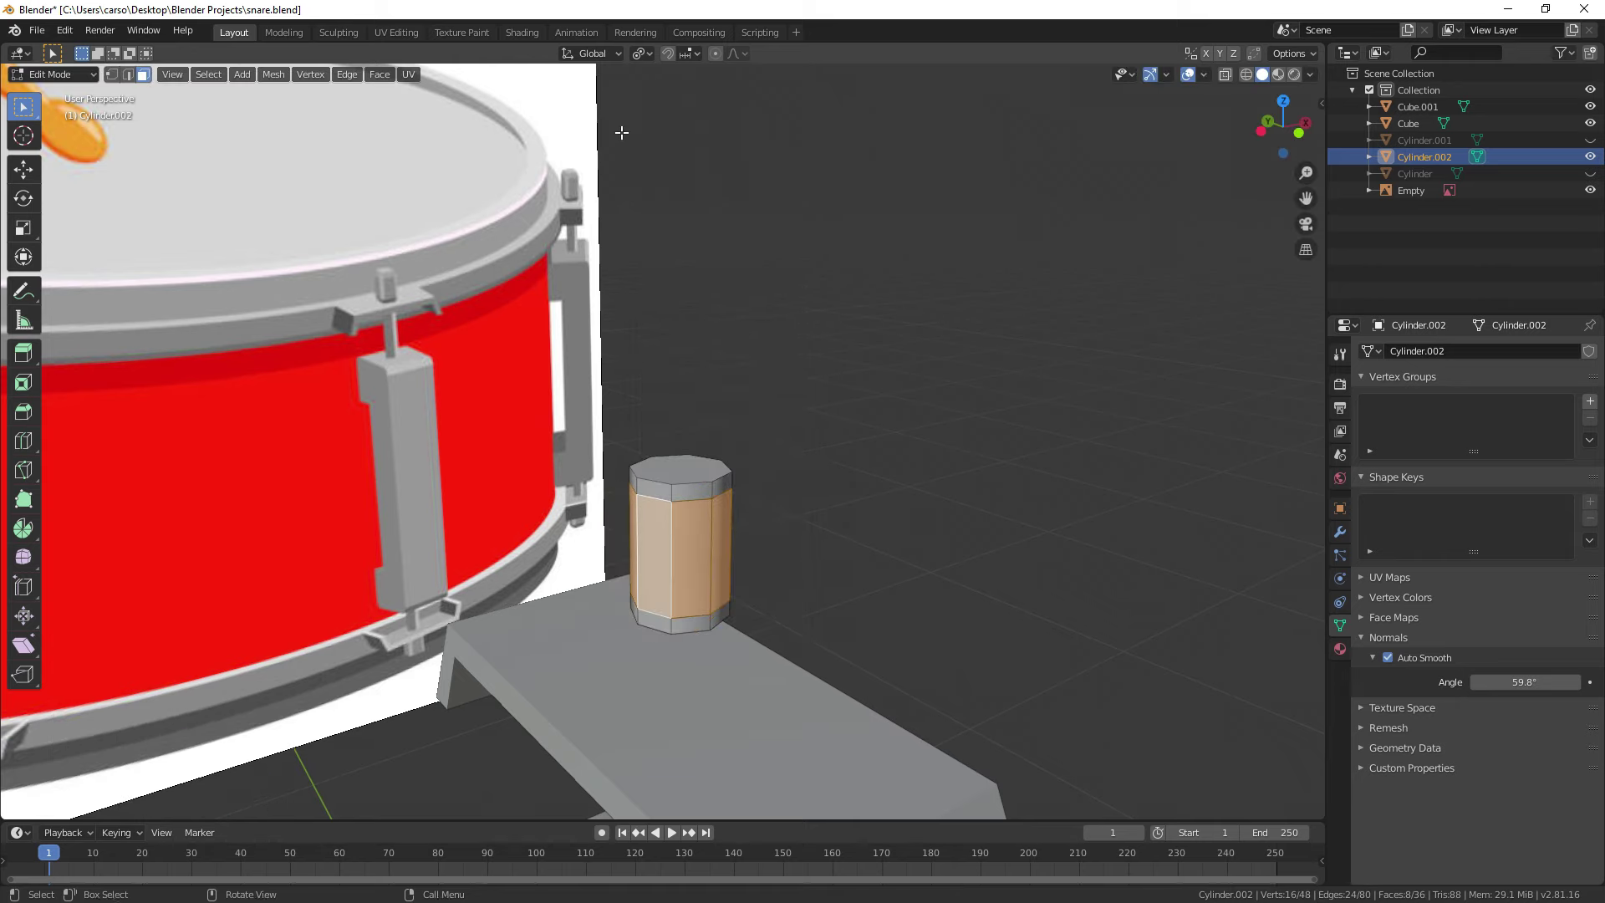
# Step: Set the transform pivot point to Median Point and extrude the cap's inset side faces outward along their normals by about 0.353 m
pyautogui.hotkey('alt', 'a')
pyautogui.click(642, 53)
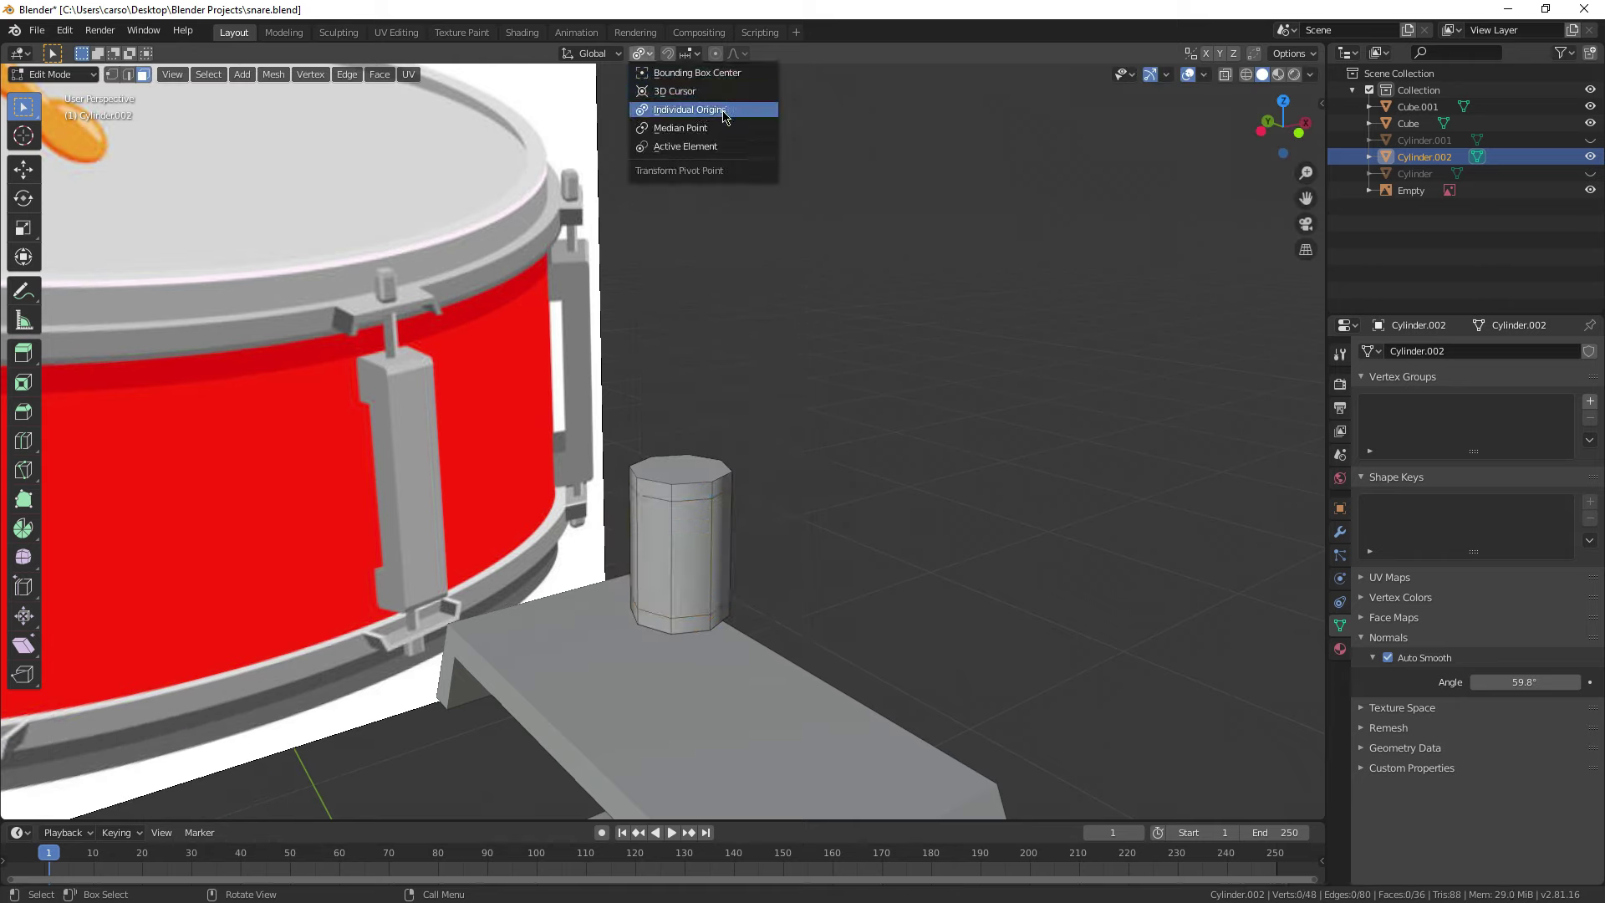
pyautogui.click(717, 132)
pyautogui.keyDown('alt'); pyautogui.click(671, 545); pyautogui.keyUp('alt')
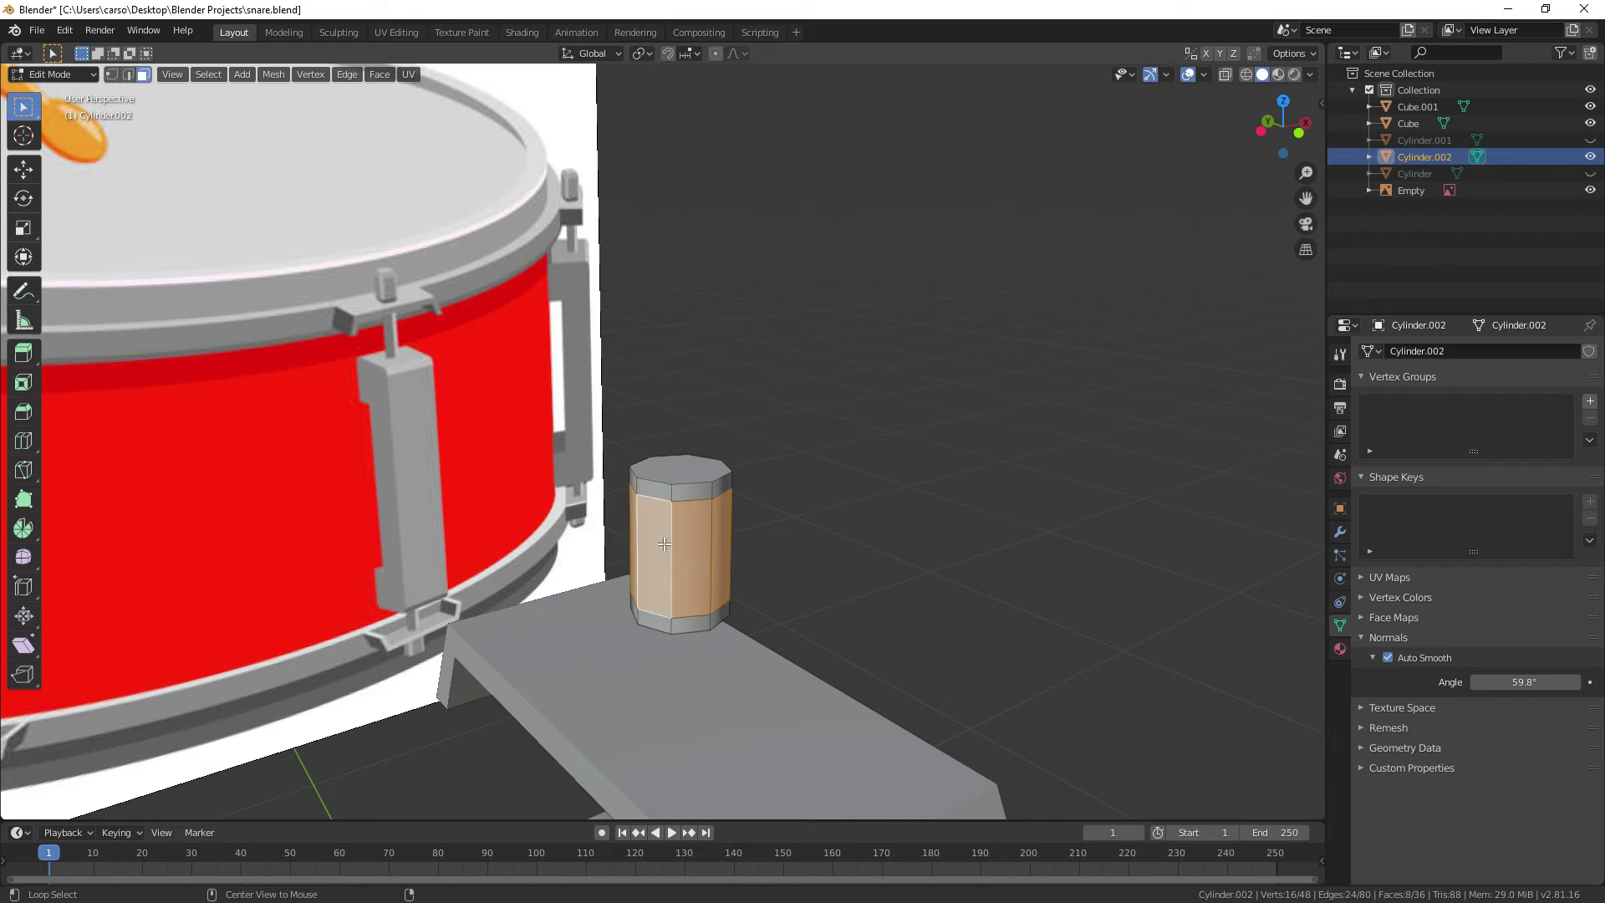
pyautogui.scroll(2, 673, 545)
pyautogui.rightClick(681, 542)
pyautogui.click(683, 540)
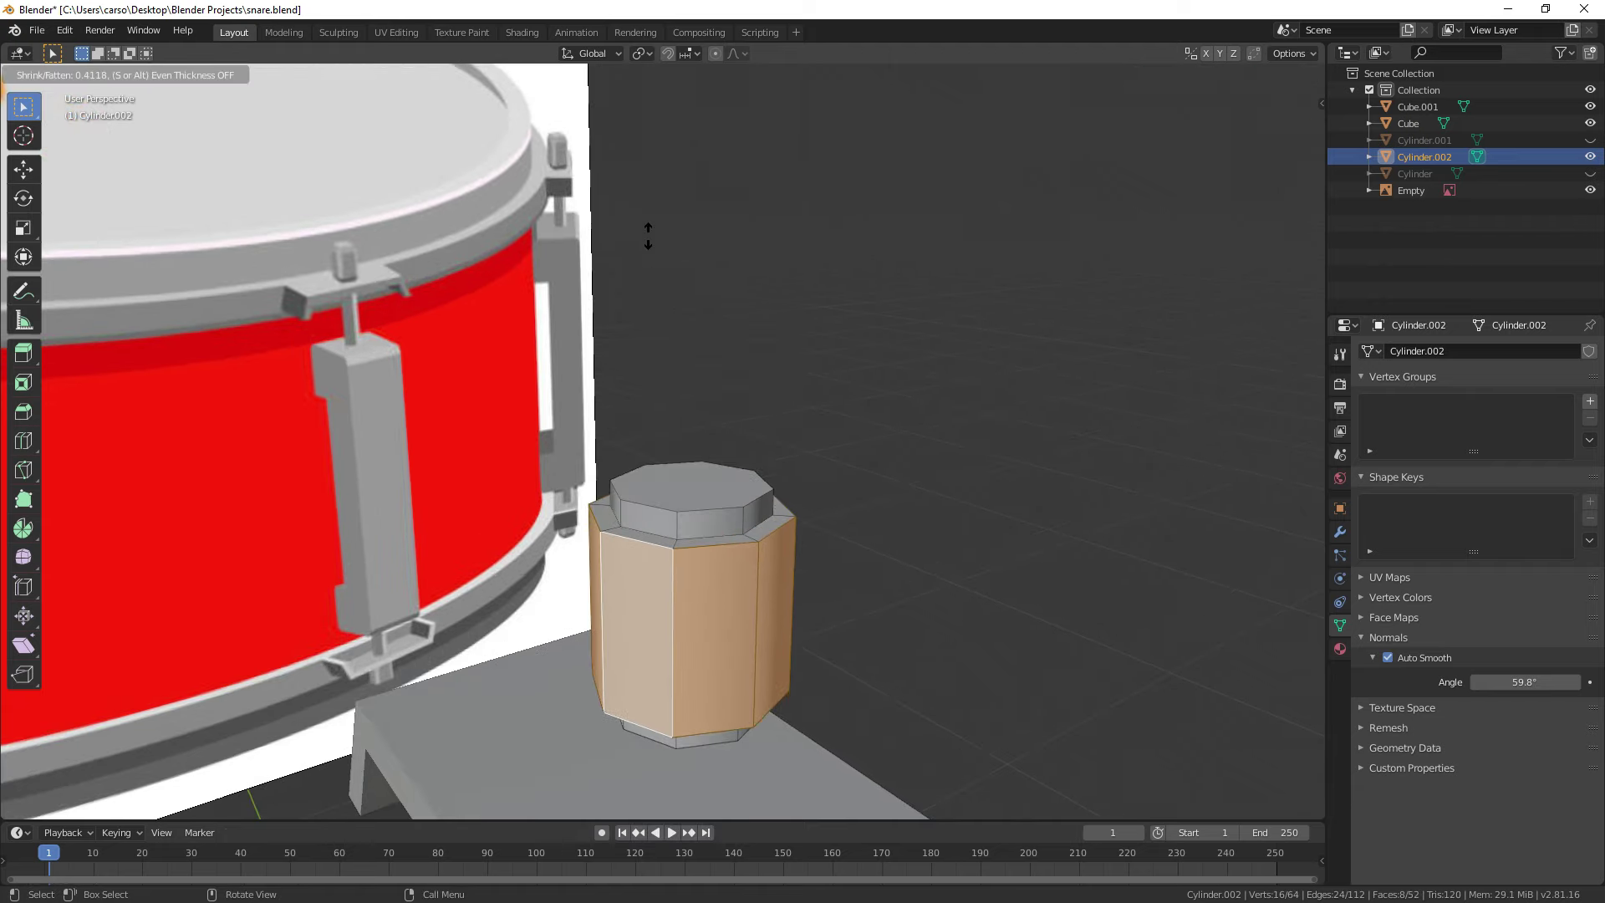
pyautogui.click(659, 278)
# Step: Scale the cap's extruded side band along Z and deselect everything
pyautogui.press('s')
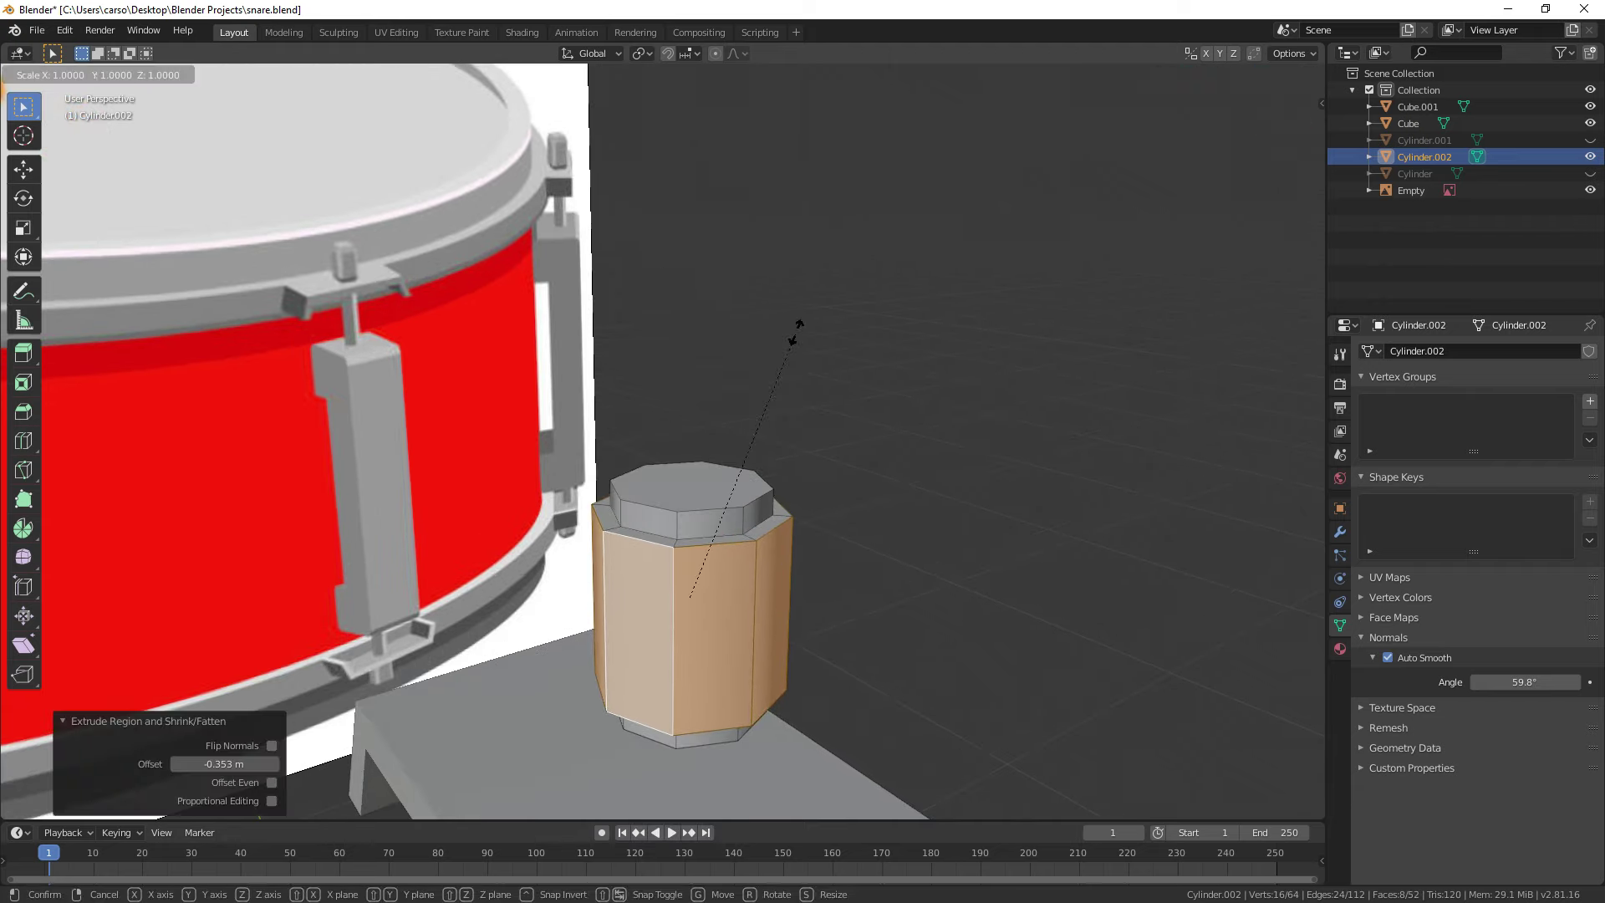
pyautogui.press('z')
pyautogui.click(788, 358)
pyautogui.scroll(-2, 788, 359)
pyautogui.moveTo(788, 359); pyautogui.dragTo(823, 328, button='middle')
pyautogui.hotkey('alt', 'a')
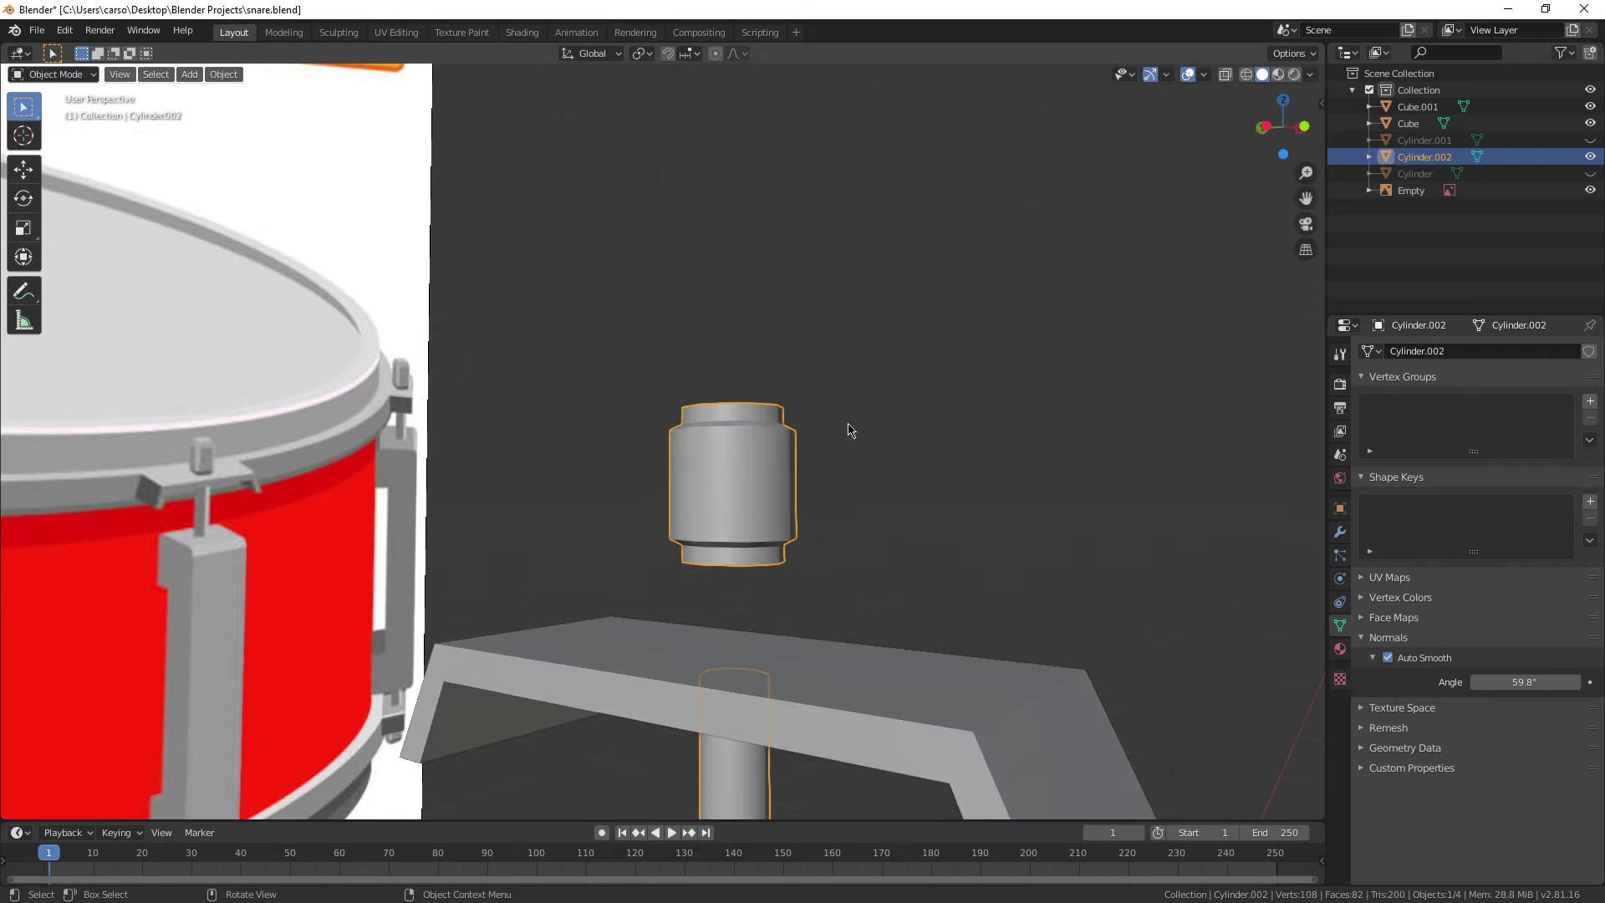
# Step: Select the cap's linked geometry, lower it along Z onto the bracket, and leave mesh editing
pyautogui.moveTo(849, 426); pyautogui.dragTo(835, 441, button='middle')
pyautogui.click(697, 488)
pyautogui.hotkey('ctrl', 'l')
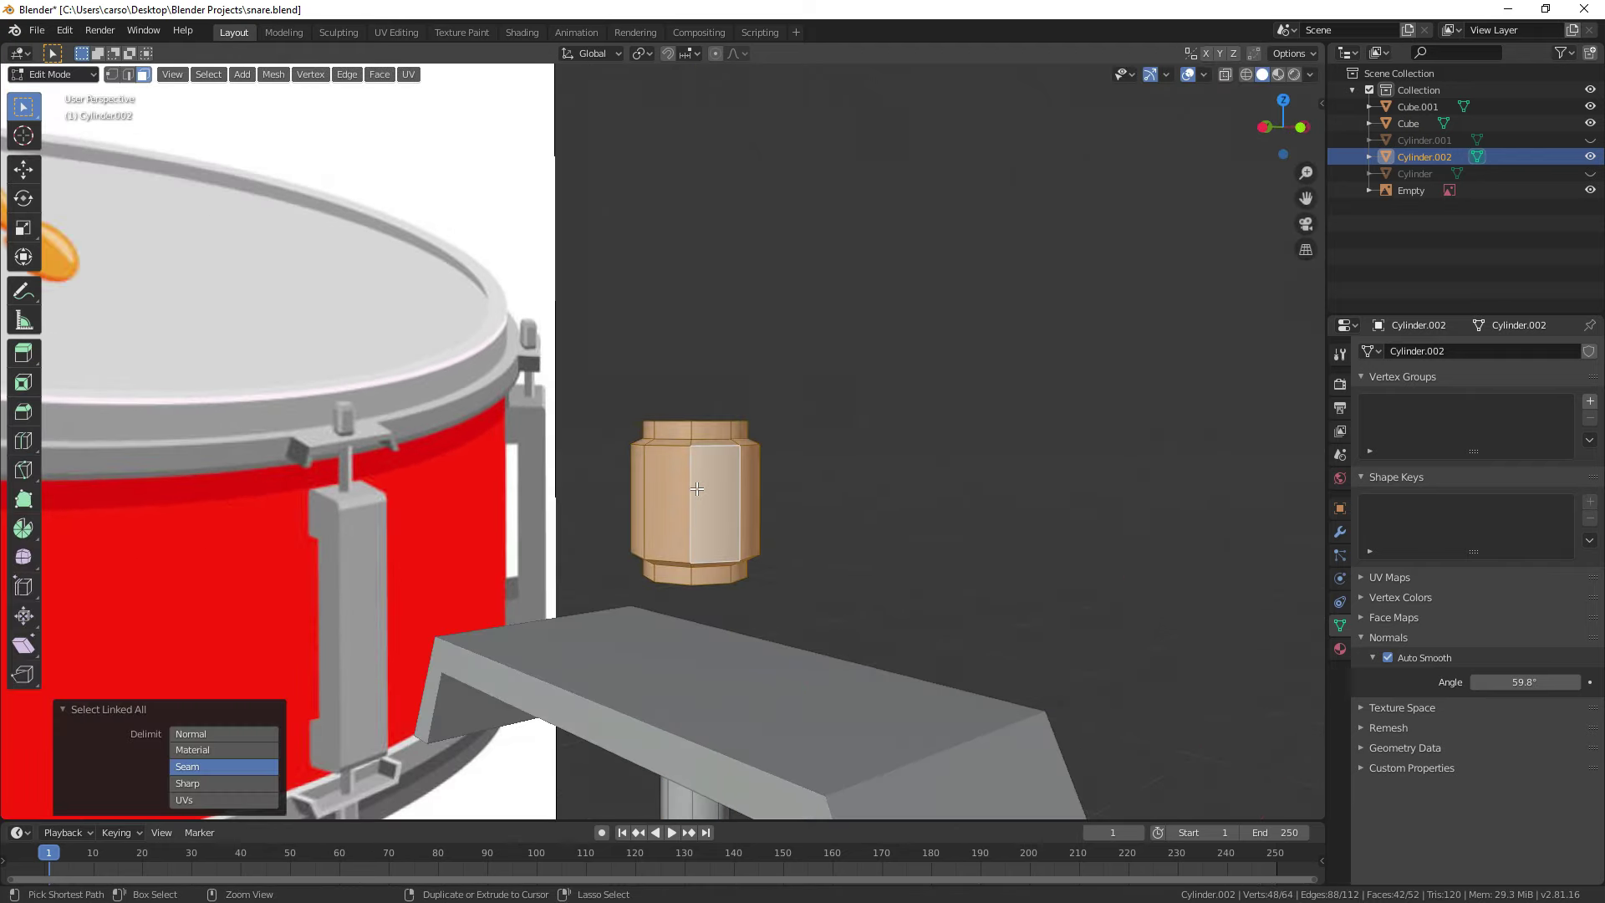
pyautogui.hotkey('alt', 'a')
pyautogui.moveTo(842, 499); pyautogui.dragTo(831, 418, button='middle')
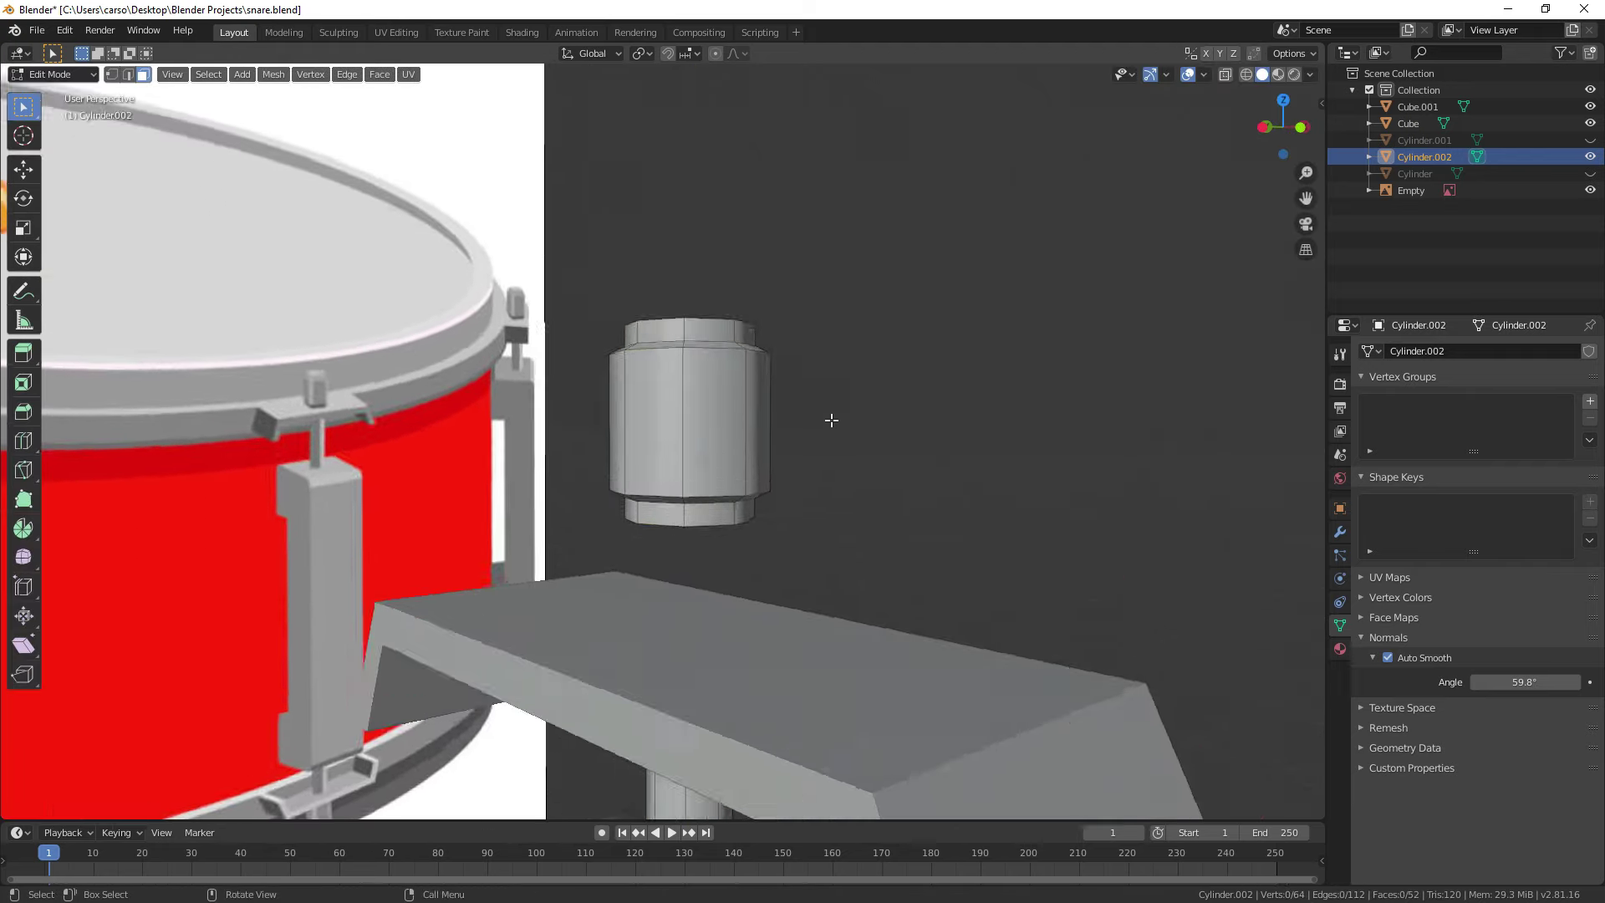
pyautogui.click(714, 416)
pyautogui.moveTo(715, 415); pyautogui.dragTo(752, 577, button='middle')
pyautogui.hotkey('ctrl', 'l')
pyautogui.press('g')
pyautogui.press('z')
pyautogui.click(870, 555)
pyautogui.hotkey('alt', 'a')
pyautogui.scroll(-3, 865, 430)
pyautogui.scroll(-2, 865, 430)
pyautogui.press('Tab')
pyautogui.click(849, 455)
# Step: Join the hoop bracket and the capped tension rod into one object
pyautogui.scroll(-3, 849, 454)
pyautogui.scroll(3, 748, 564)
pyautogui.click(702, 458)
pyautogui.keyDown('shift'); pyautogui.click(666, 429); pyautogui.keyUp('shift')
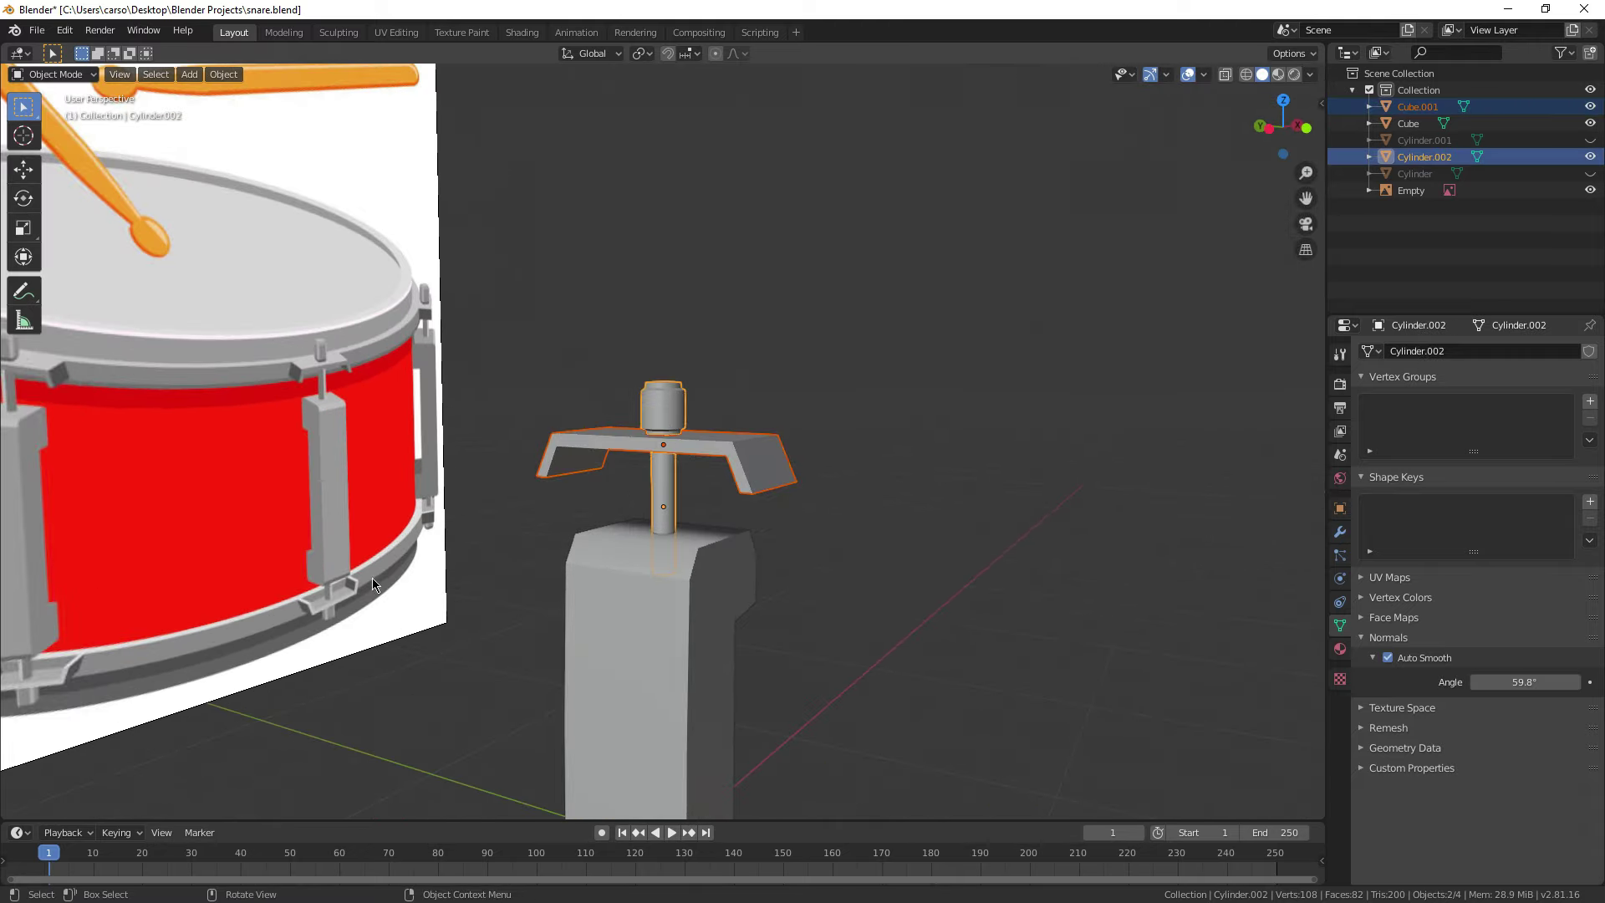
pyautogui.scroll(-4, 552, 560)
pyautogui.rightClick(635, 543)
pyautogui.click(650, 590)
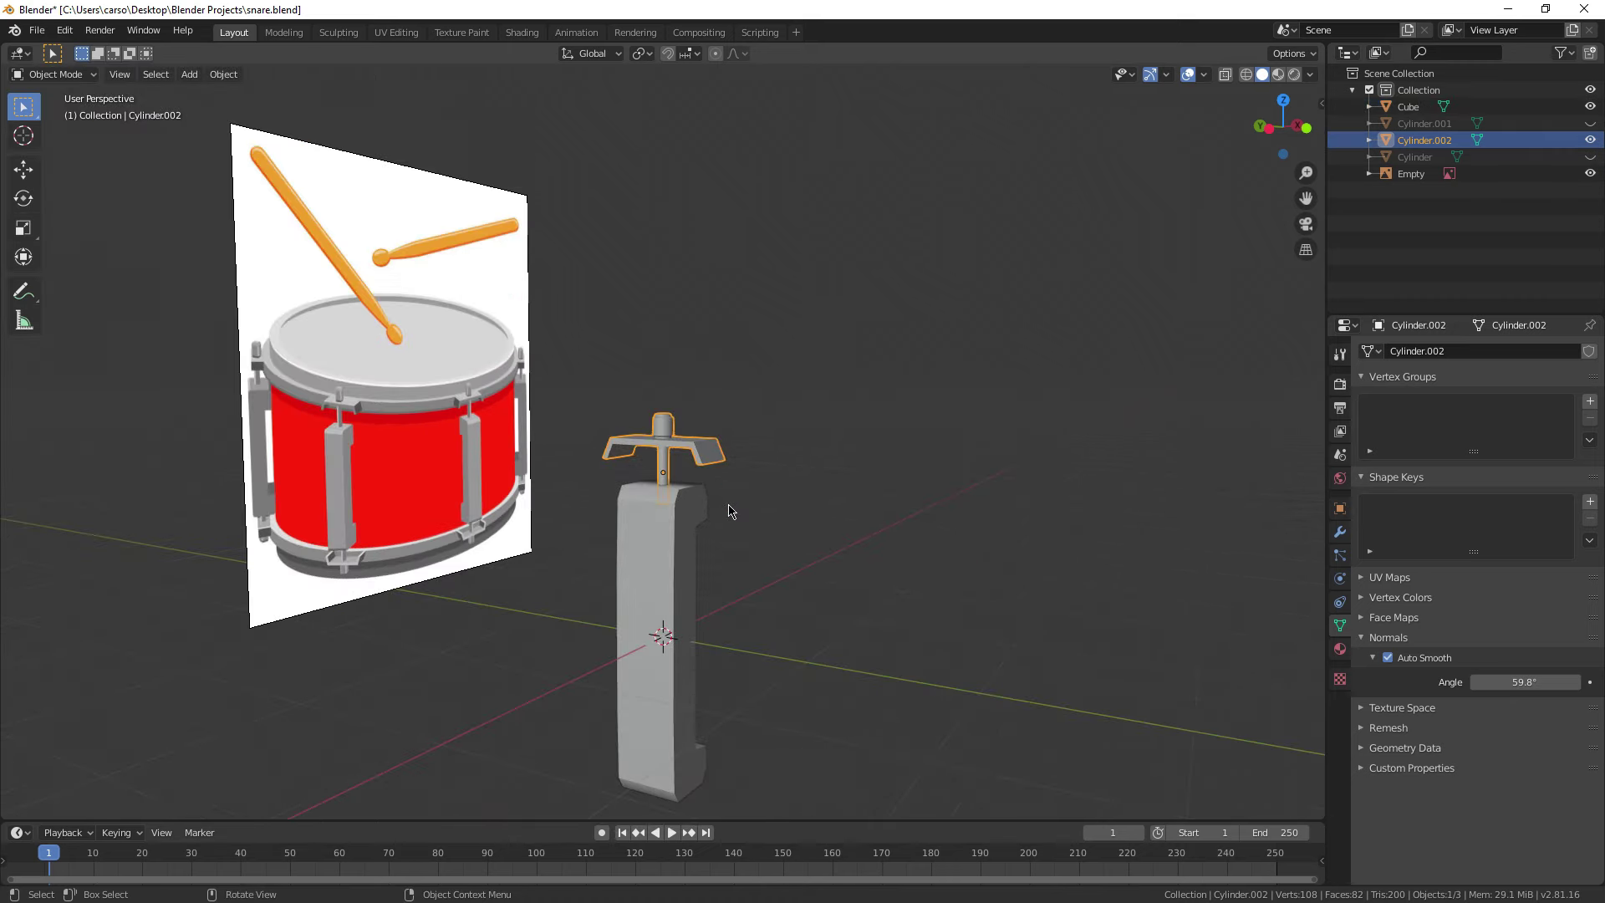
# Step: Set the origin of the joined rod and bracket object to the 3D cursor
pyautogui.scroll(4, 652, 795)
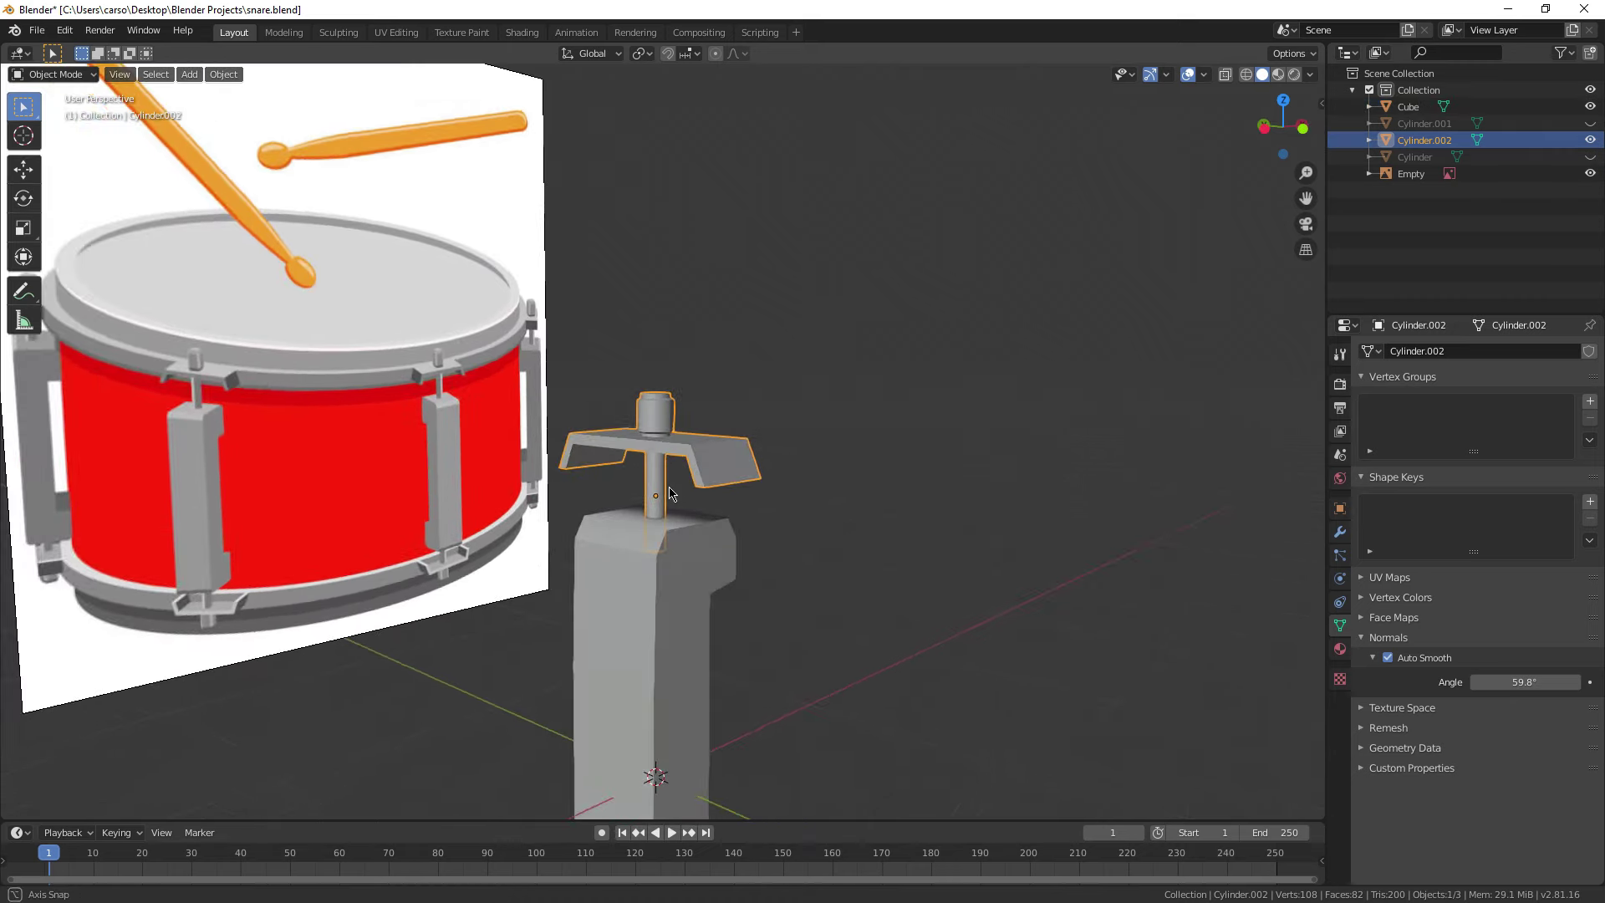
pyautogui.keyDown('shift'); pyautogui.moveTo(725, 548); pyautogui.dragTo(735, 412, button='middle'); pyautogui.keyUp('shift')
pyautogui.rightClick(735, 414)
pyautogui.moveTo(736, 456)
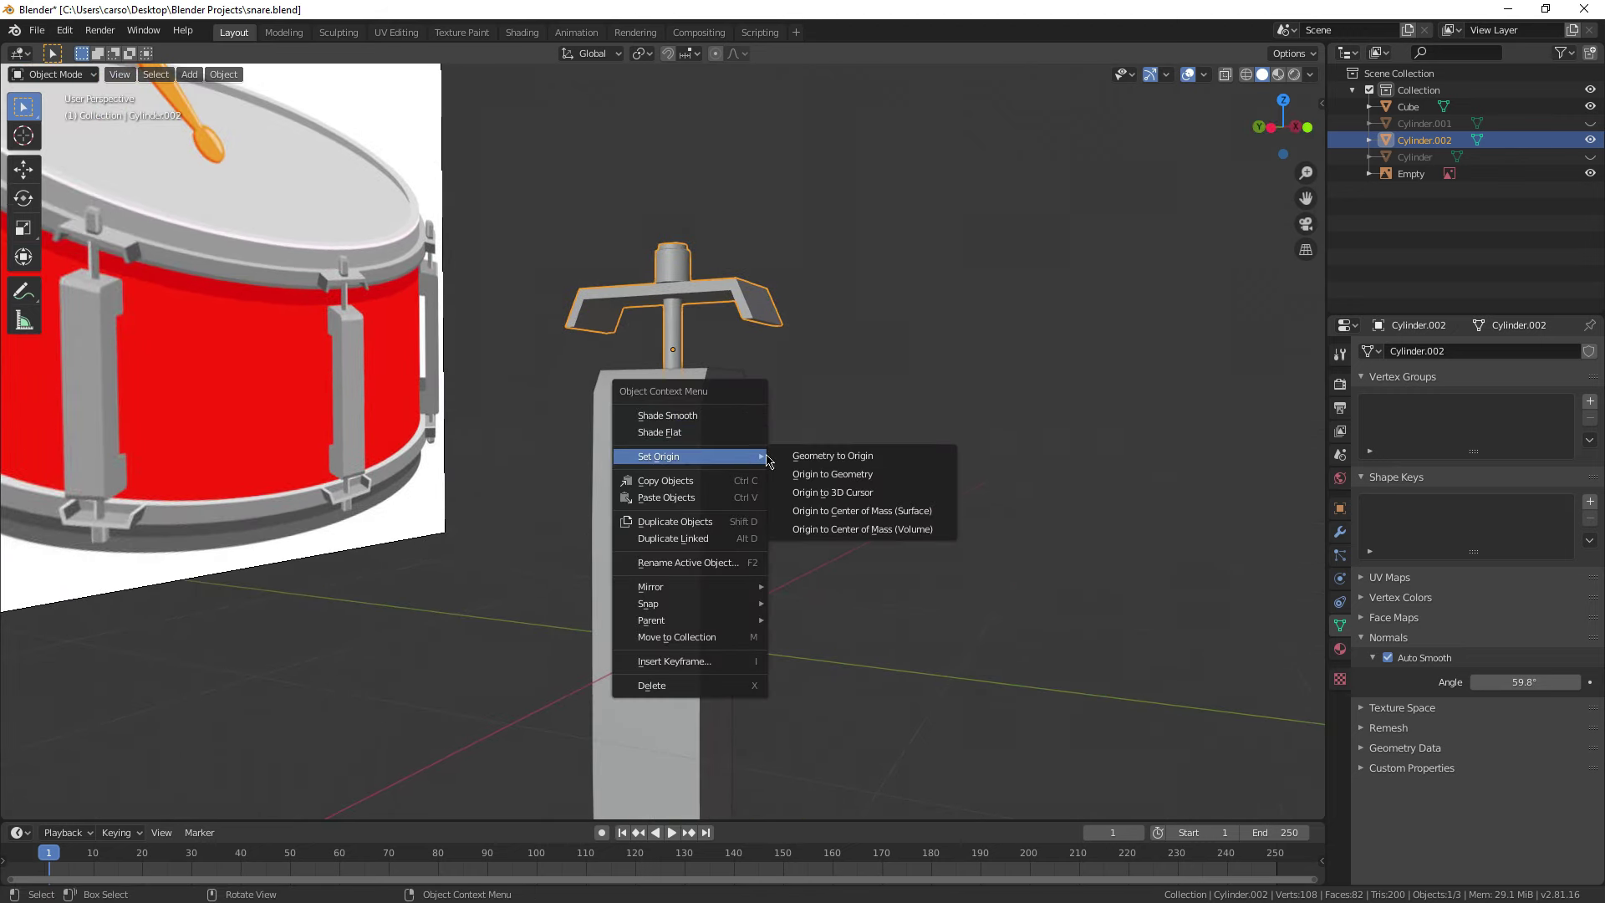
pyautogui.click(840, 485)
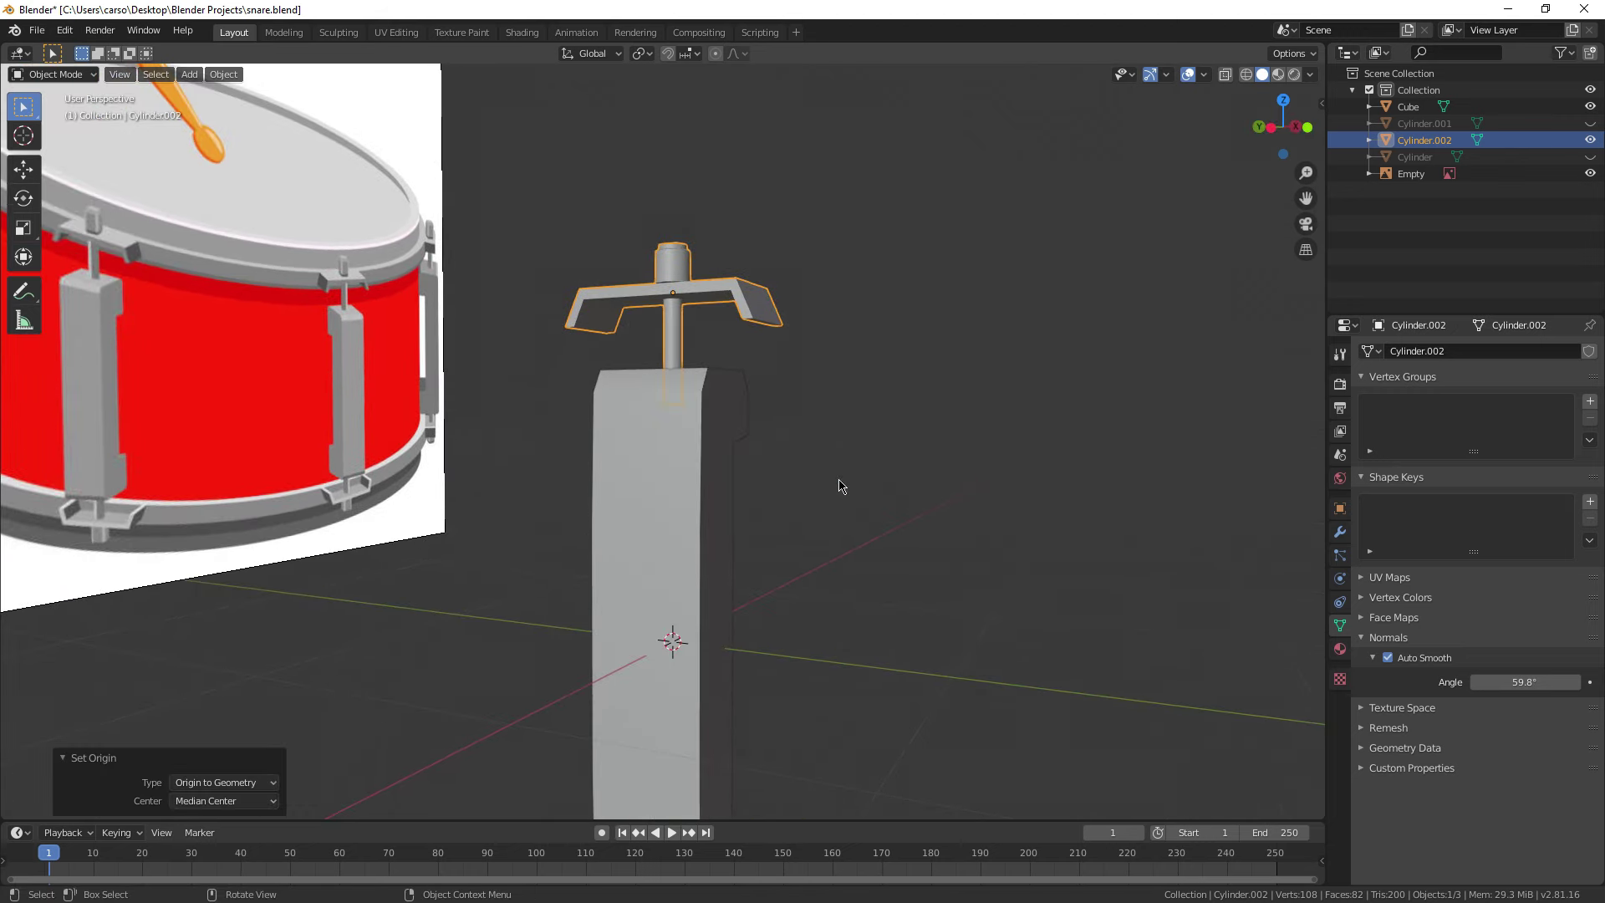
pyautogui.rightClick(665, 305)
pyautogui.moveTo(699, 327)
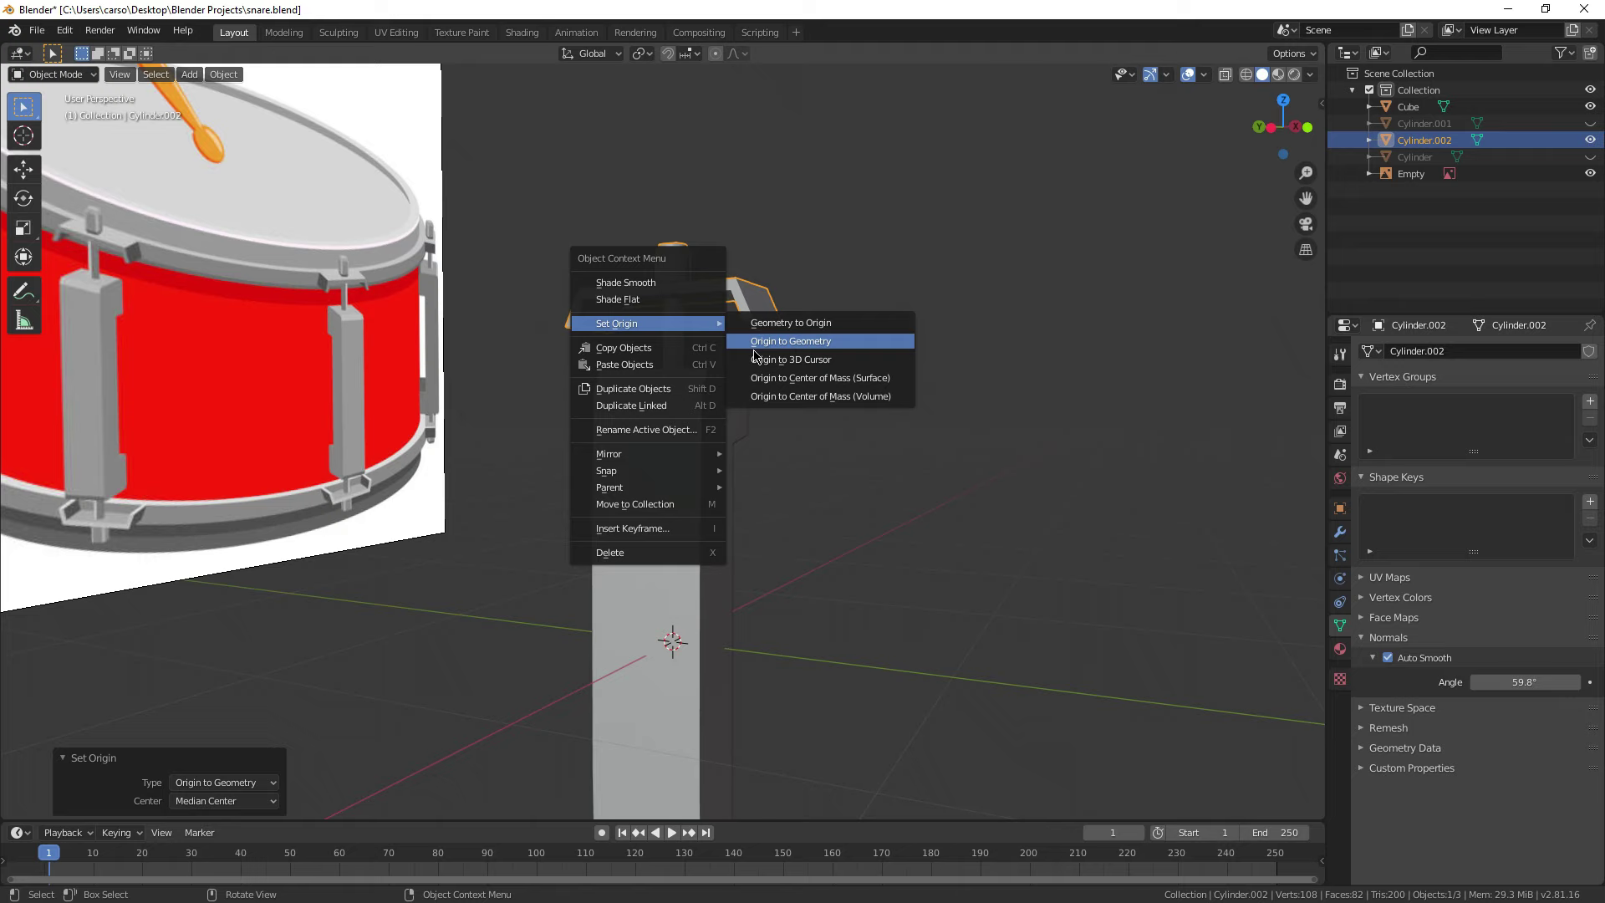
pyautogui.click(798, 361)
# Step: Try moving, rotating and scaling the joined rod and bracket around its new origin, and undo every transform
pyautogui.press('g')
pyautogui.click(859, 663)
pyautogui.hotkey('ctrl', 'z')
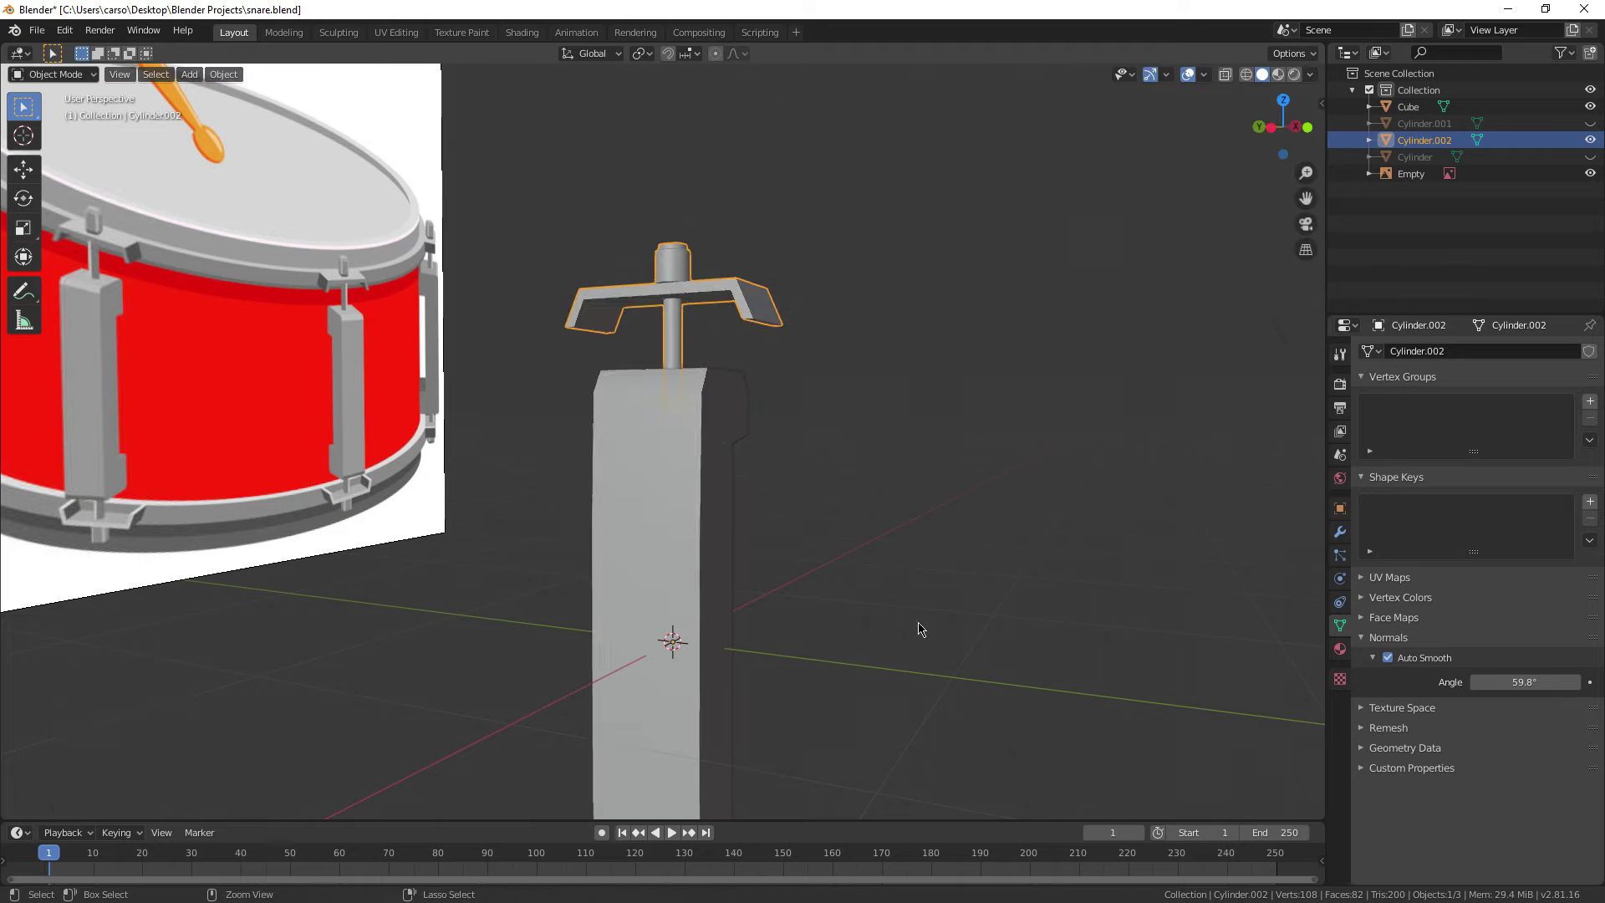
pyautogui.scroll(-3, 679, 553)
pyautogui.moveTo(681, 591); pyautogui.dragTo(669, 605, button='middle')
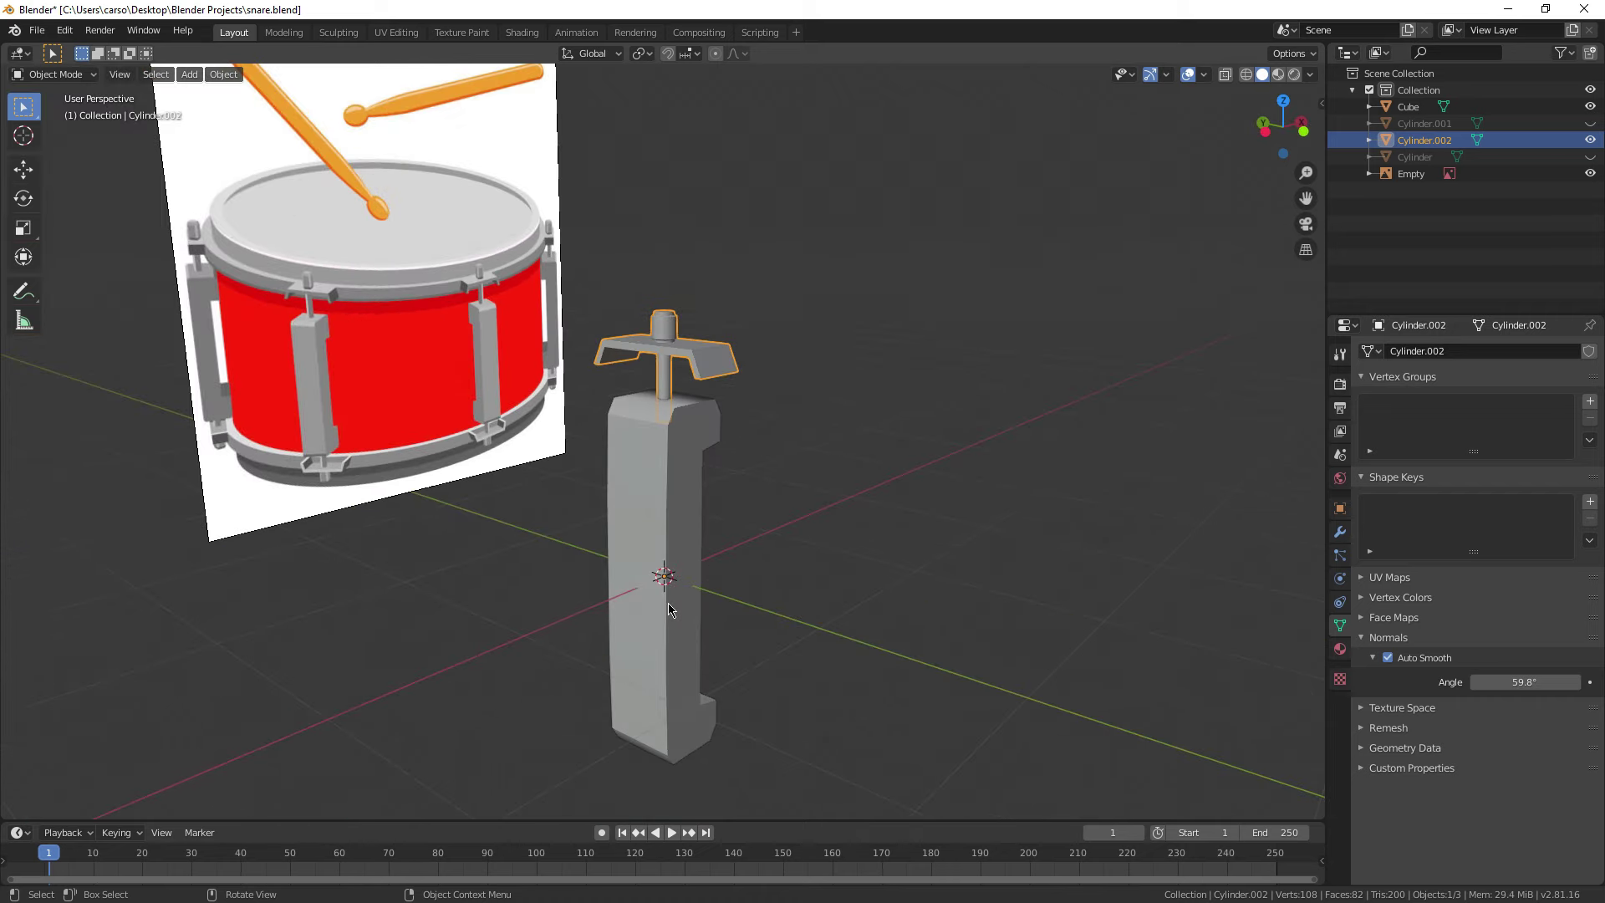
pyautogui.press('g')
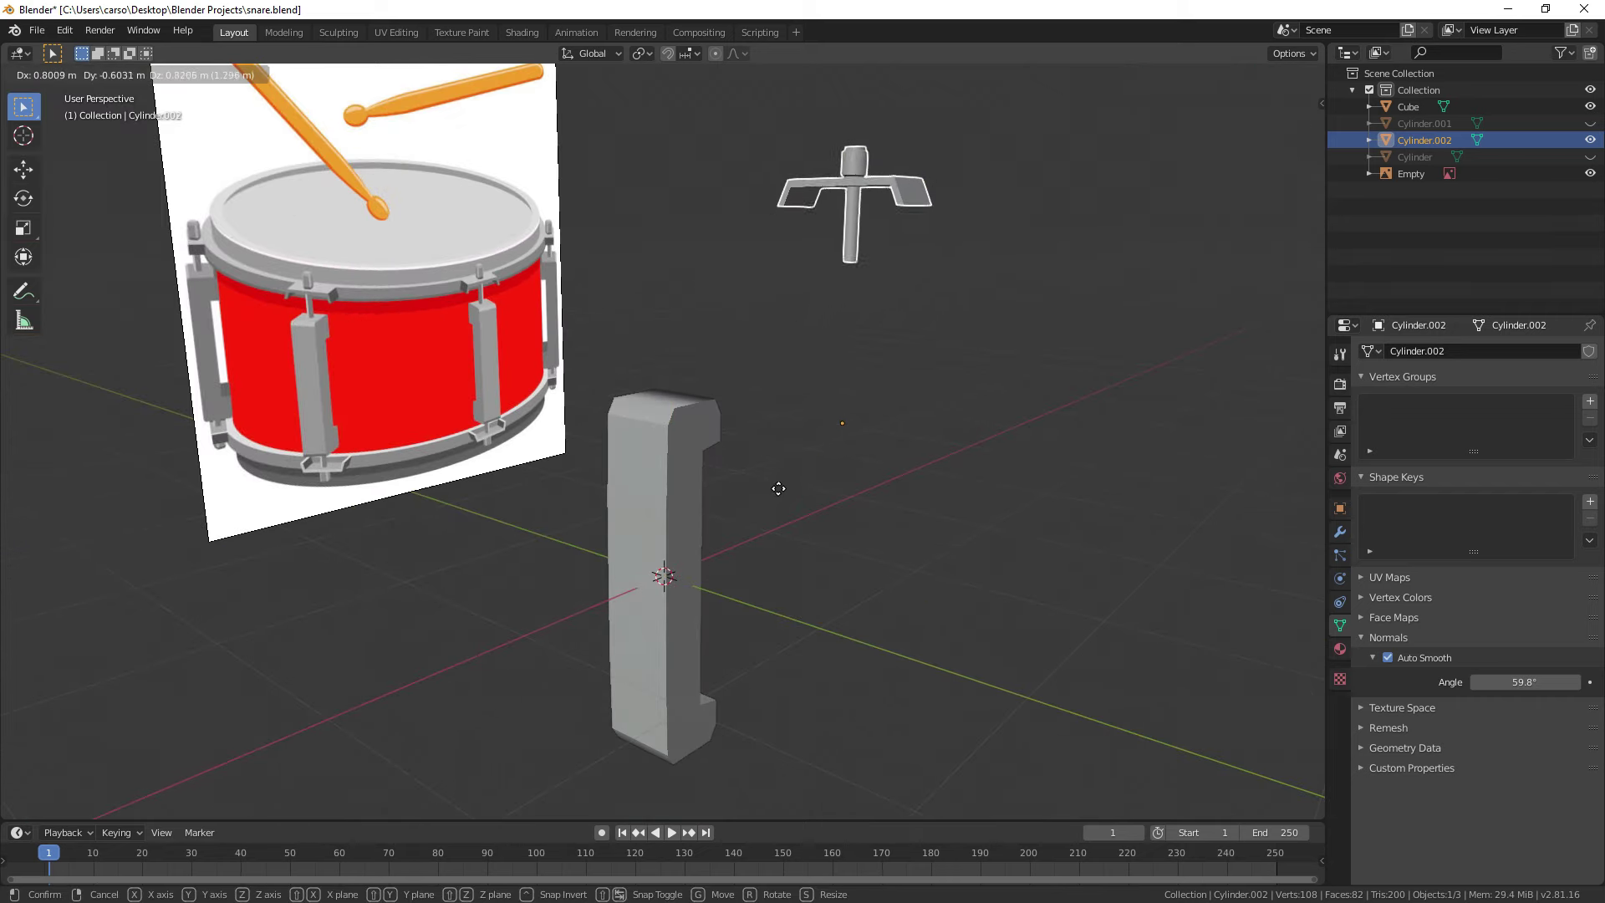
pyautogui.click(781, 488)
pyautogui.scroll(2, 739, 523)
pyautogui.press('r')
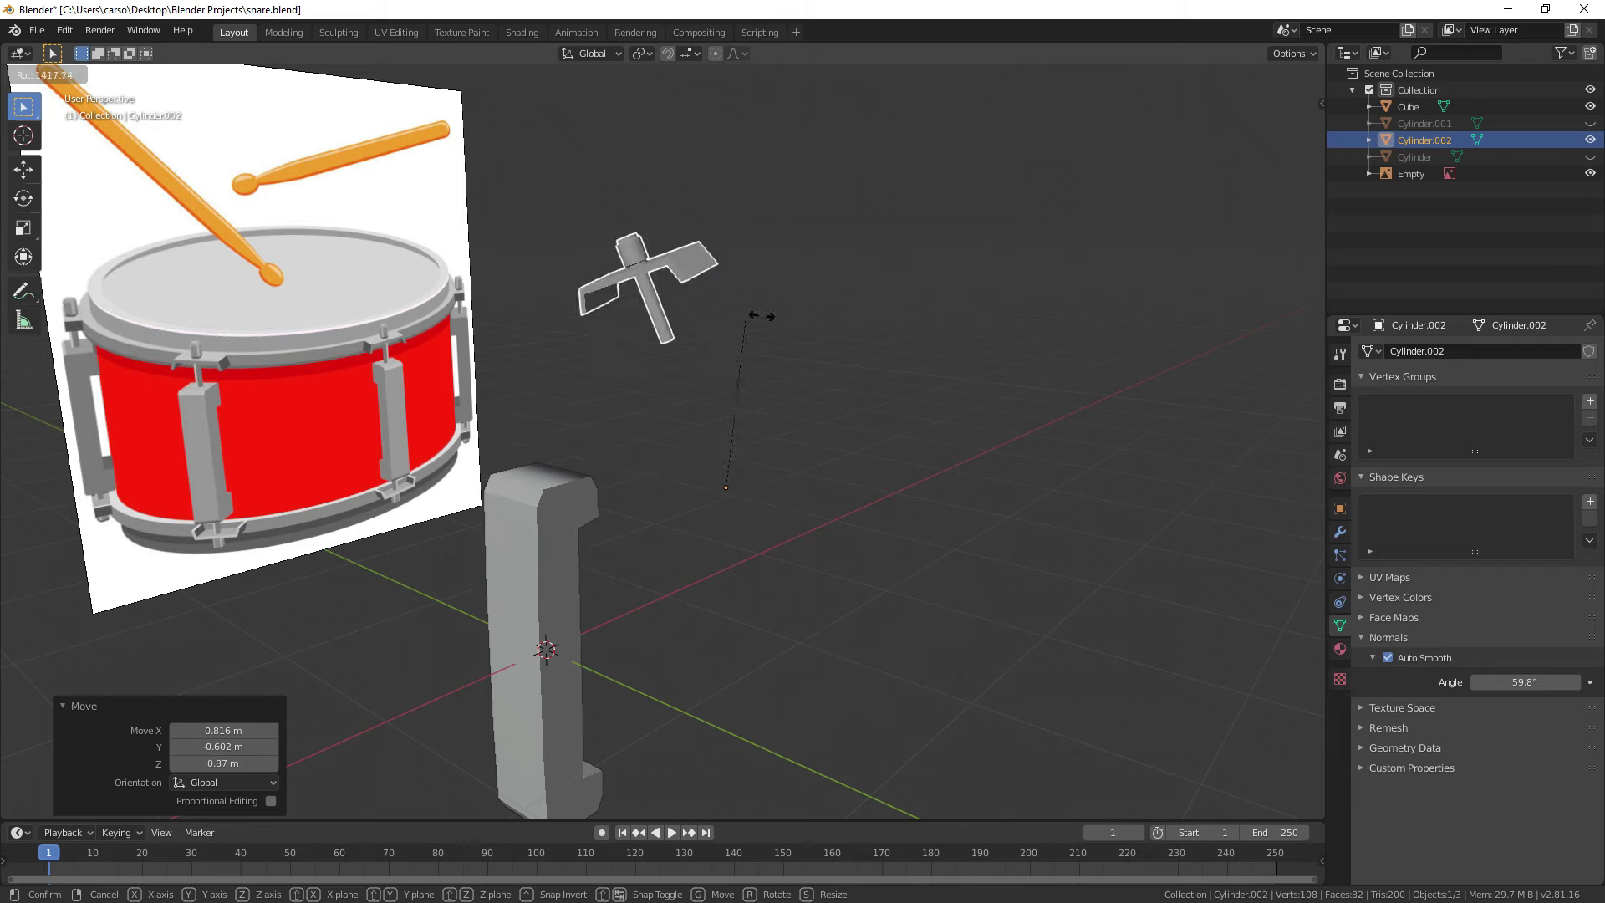
pyautogui.click(700, 456)
pyautogui.press('s')
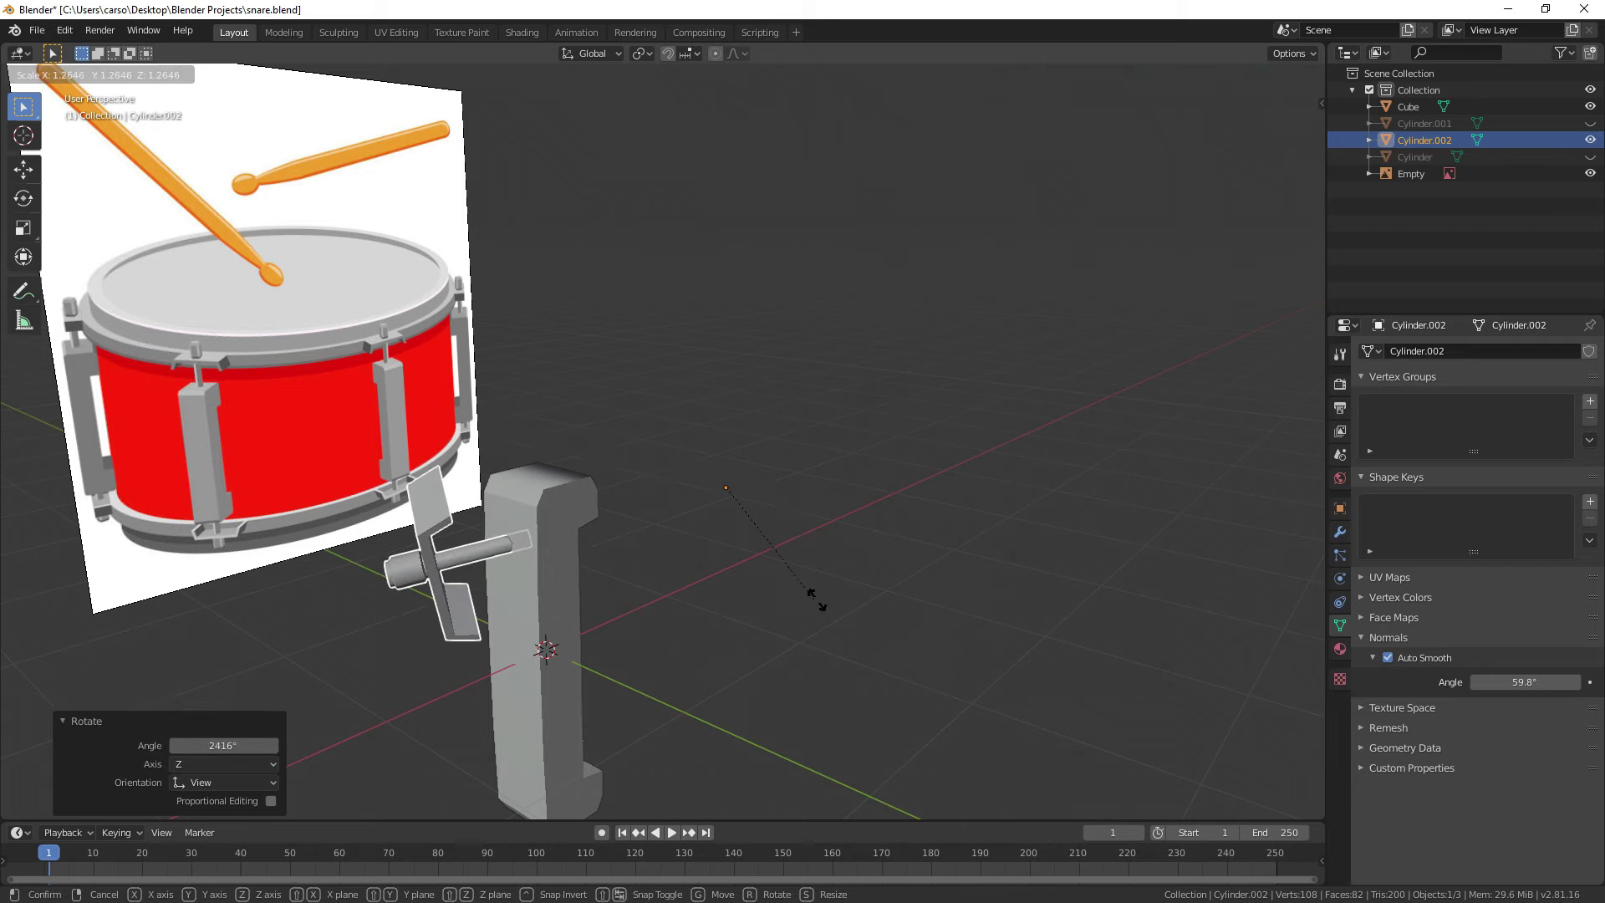
pyautogui.click(788, 540)
pyautogui.hotkey('ctrl', 'z')
pyautogui.hotkey('ctrl', 'z')
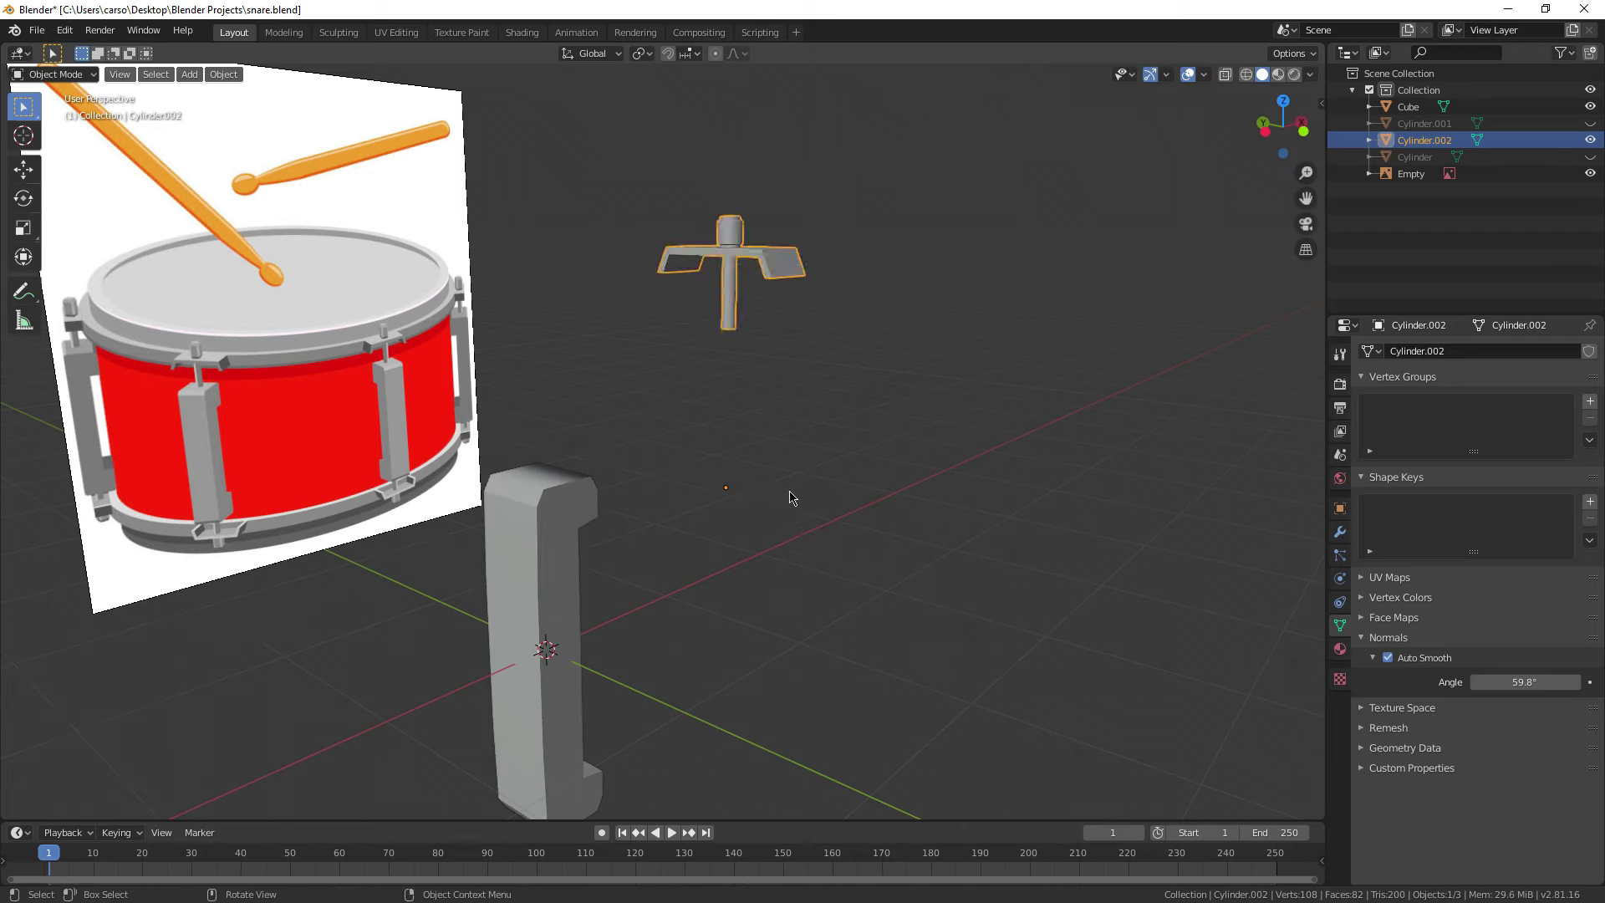
pyautogui.hotkey('ctrl', 'z')
# Step: Switch to the front view and add a Mirror modifier to the joined rod and bracket object
pyautogui.keyDown('shift'); pyautogui.moveTo(590, 417); pyautogui.dragTo(673, 547, button='middle'); pyautogui.keyUp('shift')
pyautogui.scroll(2, 764, 469)
pyautogui.scroll(-3, 766, 471)
pyautogui.scroll(3, 775, 451)
pyautogui.scroll(-2, 641, 623)
pyautogui.press('KP_1')
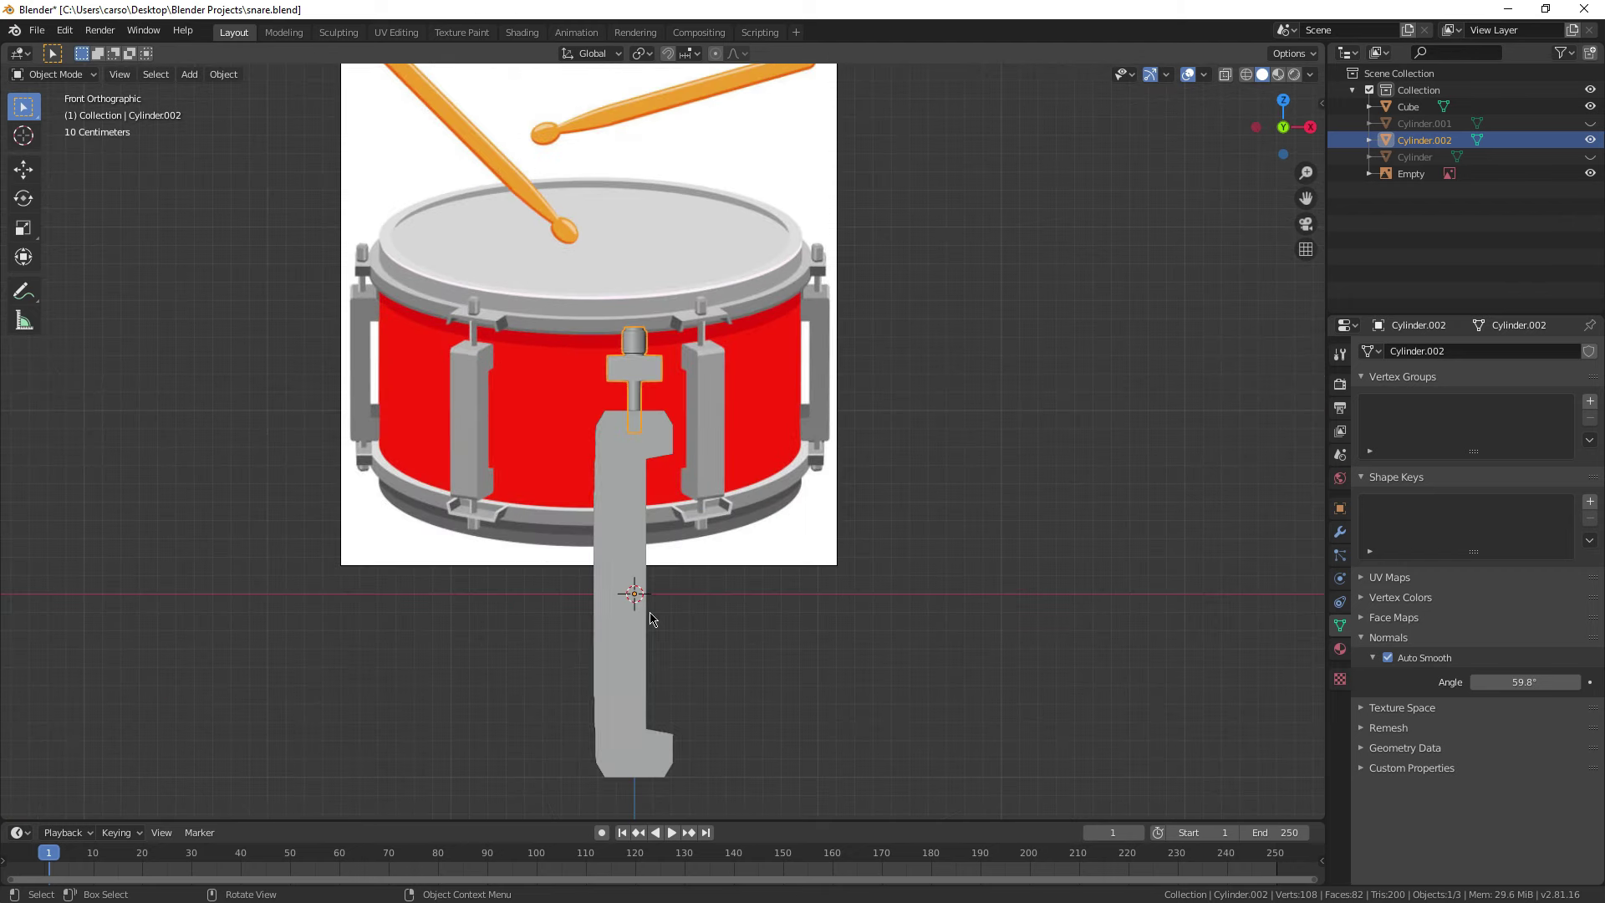
pyautogui.keyDown('shift'); pyautogui.moveTo(706, 679); pyautogui.dragTo(708, 617, button='middle'); pyautogui.keyUp('shift')
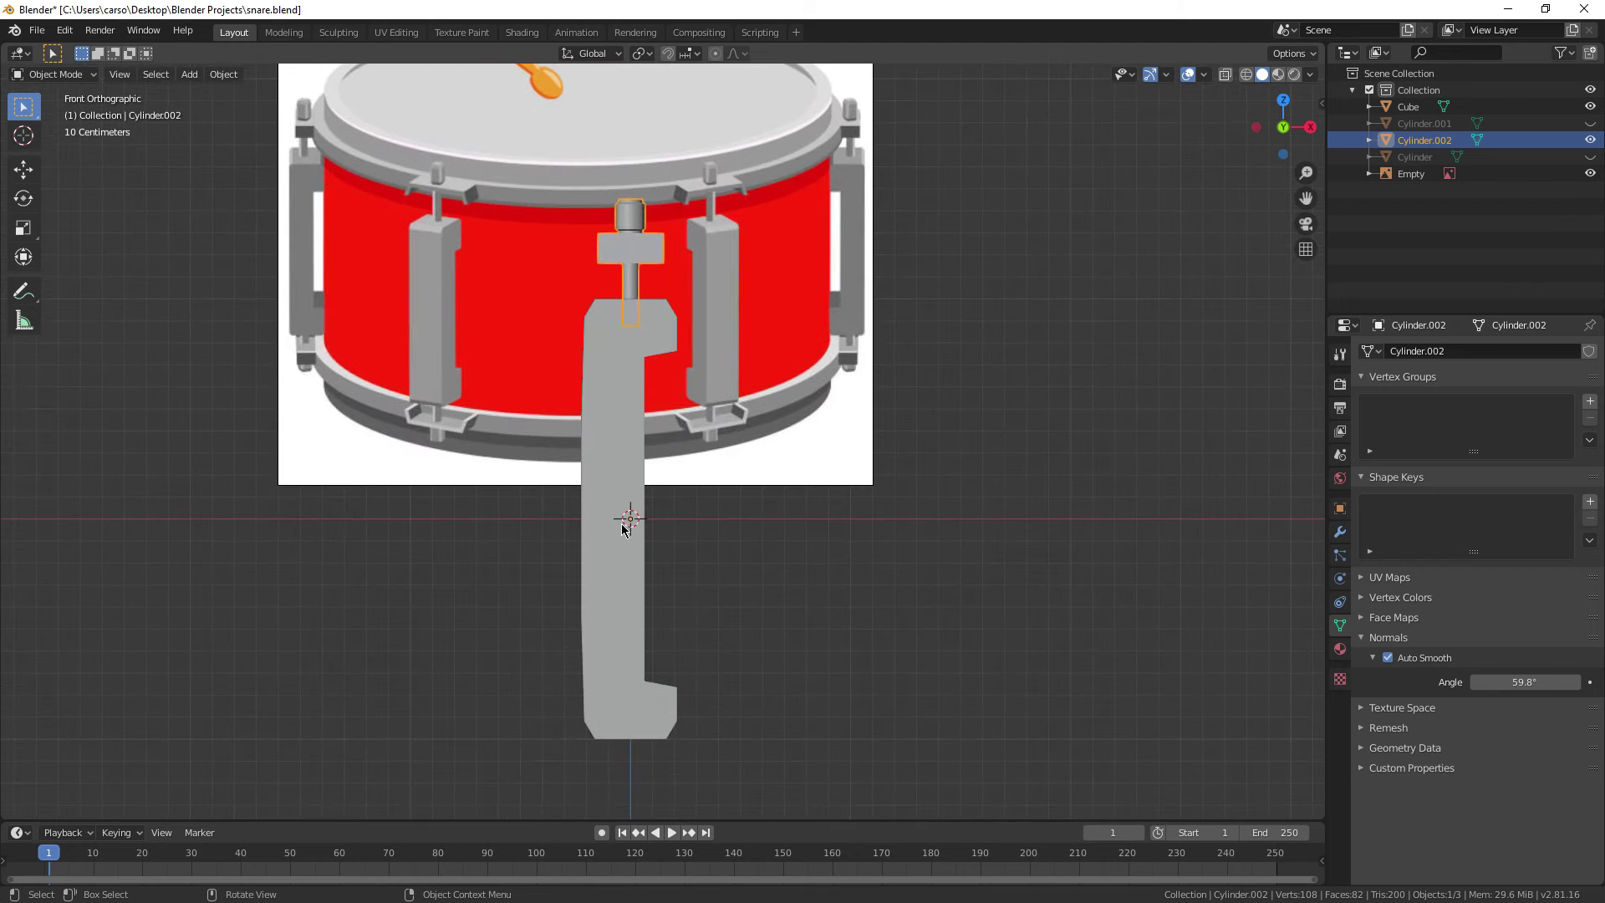
pyautogui.moveTo(674, 541)
pyautogui.keyDown('shift'); pyautogui.mouseDown(button='middle')
pyautogui.moveTo(673, 428)
pyautogui.moveTo(704, 535)
pyautogui.mouseUp(button='middle'); pyautogui.keyUp('shift')
pyautogui.click(1339, 531)
pyautogui.click(1419, 355)
pyautogui.click(1296, 520)
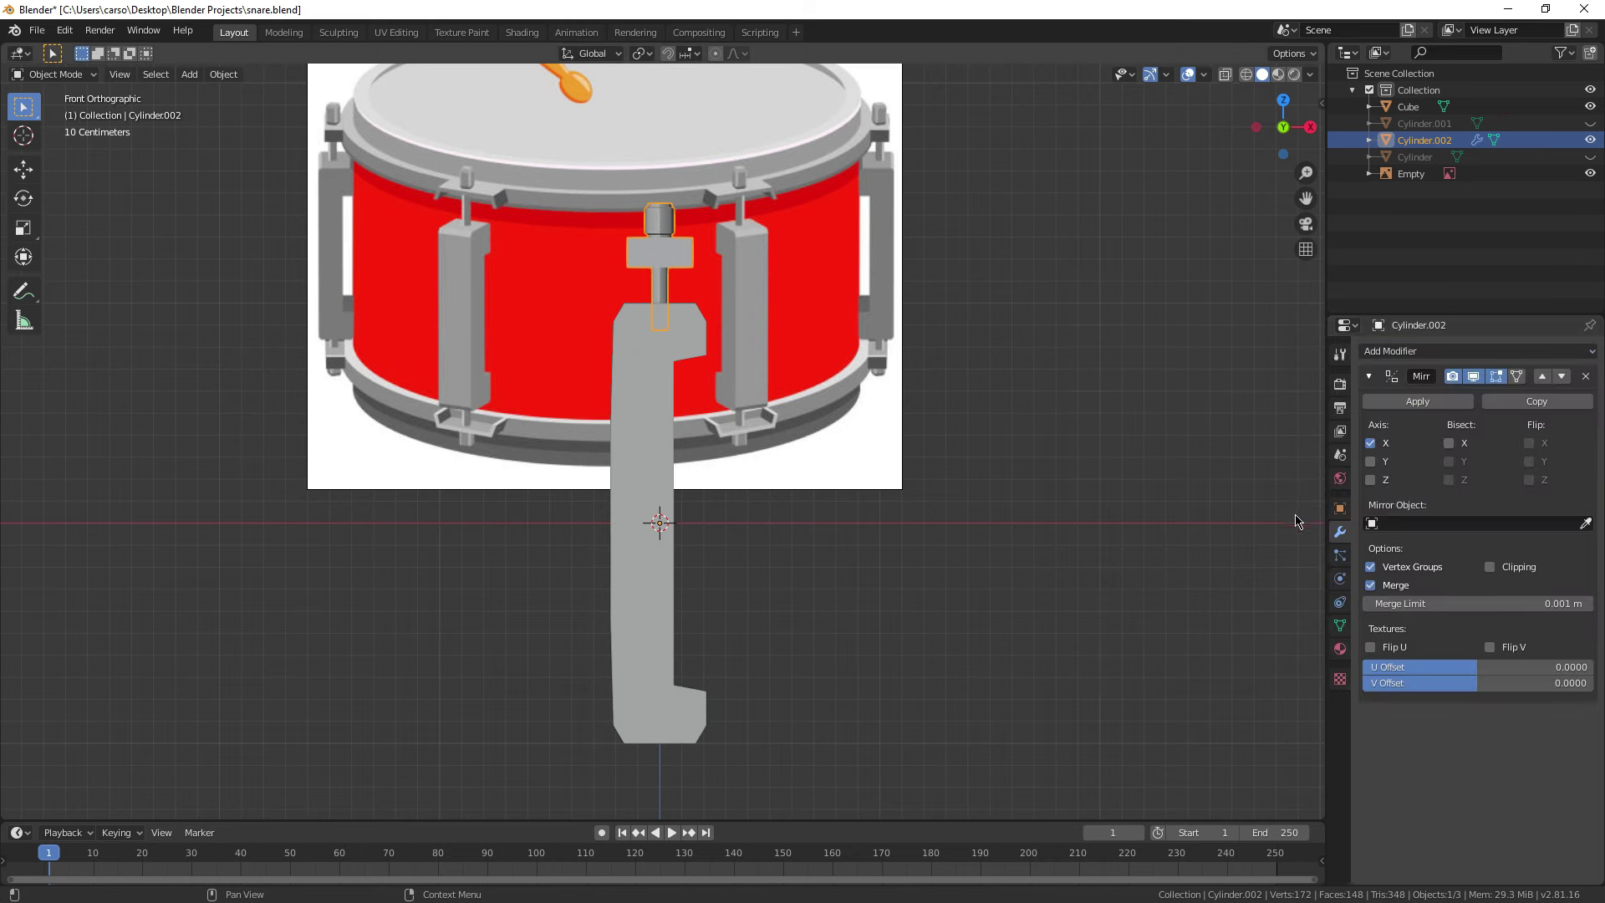
# Step: Mirror the joined rod and bracket across Z only, with all object transforms applied, and apply the Mirror modifier
pyautogui.click(1369, 480)
pyautogui.moveTo(1096, 573); pyautogui.dragTo(1161, 530, button='middle')
pyautogui.hotkey('ctrl', 'a')
pyautogui.click(752, 603)
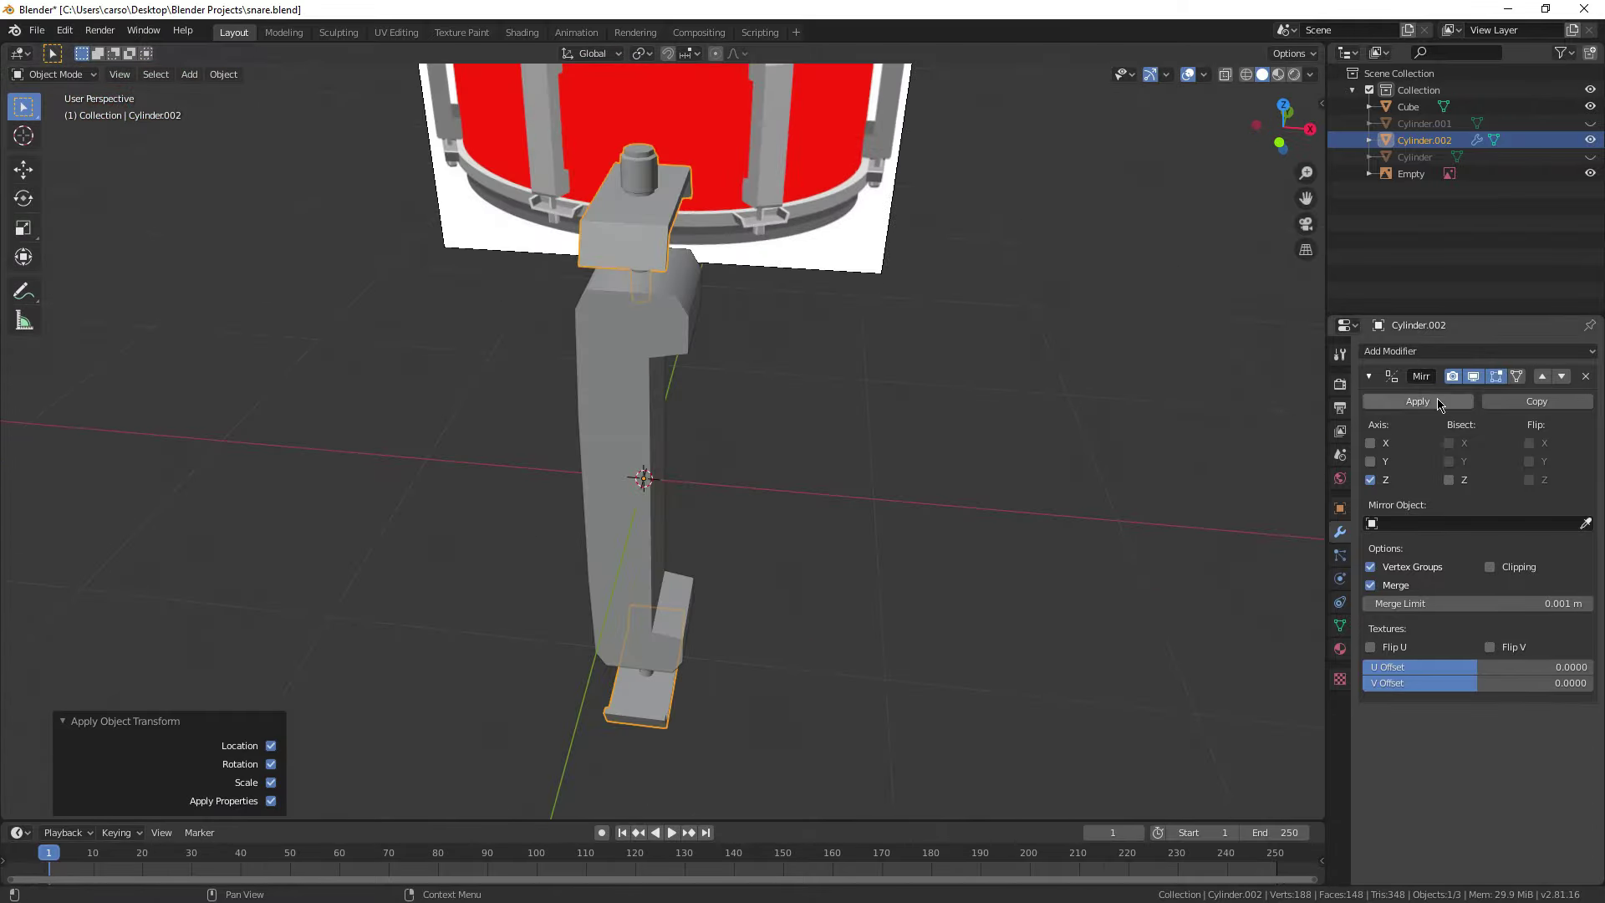
pyautogui.click(1390, 404)
# Step: Join the mirrored rods and brackets with the lug post into one object
pyautogui.moveTo(777, 569); pyautogui.dragTo(869, 351, button='middle')
pyautogui.keyDown('shift'); pyautogui.click(615, 428); pyautogui.keyUp('shift')
pyautogui.rightClick(608, 471)
pyautogui.click(544, 491)
# Step: Set the joined lug object's Auto Smooth angle to 50.8° and deselect it
pyautogui.scroll(5, 727, 506)
pyautogui.click(1340, 625)
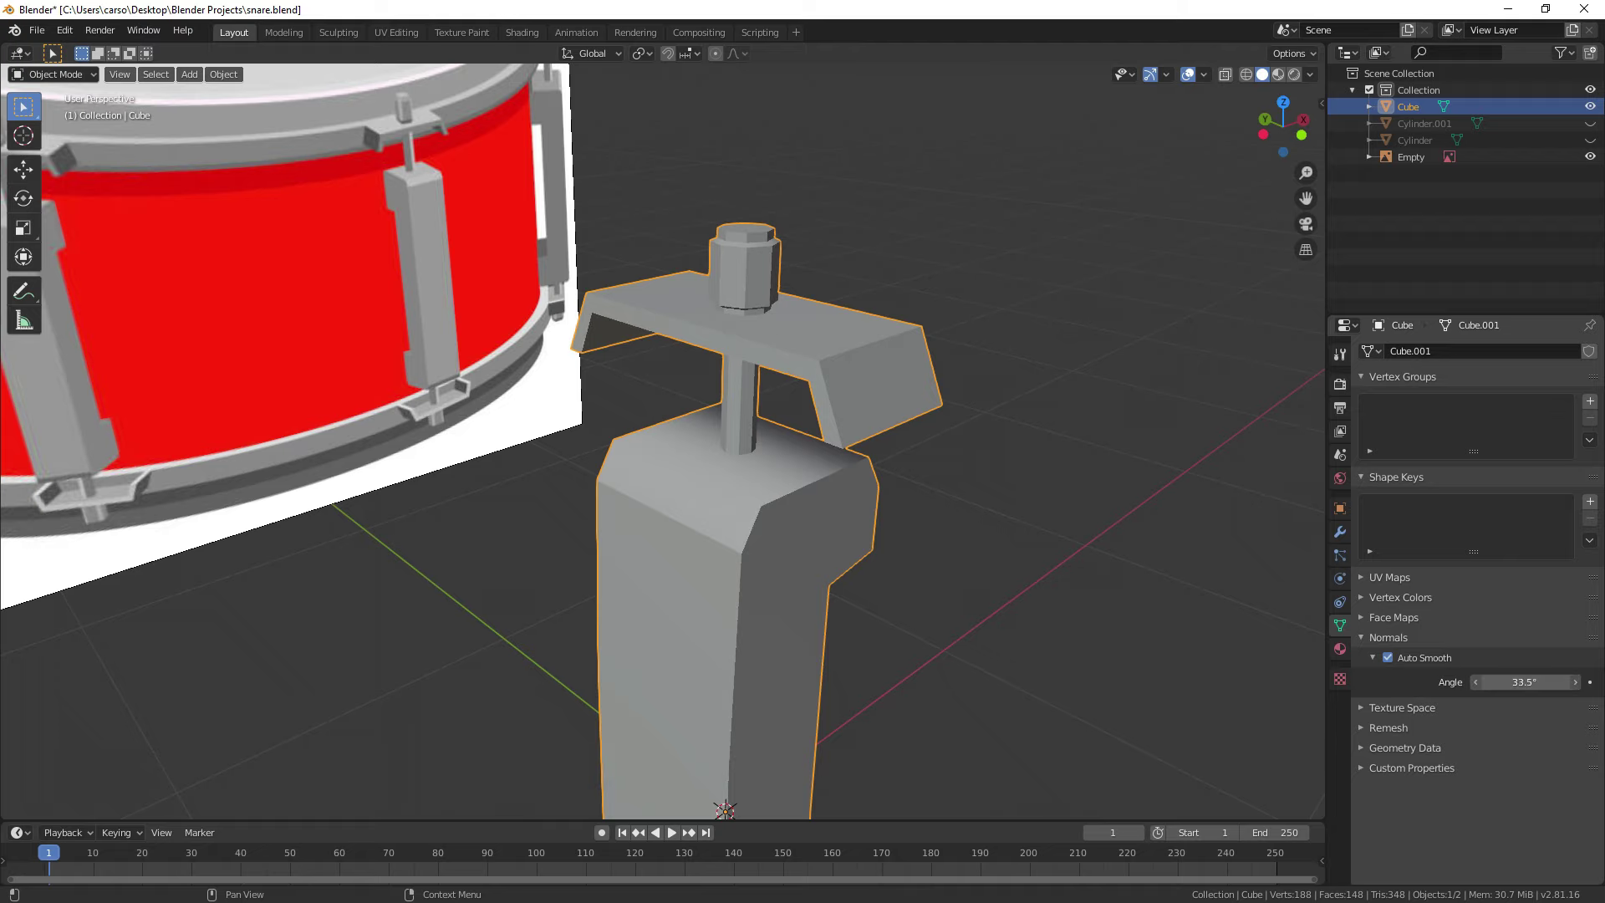
pyautogui.scroll(-5, 846, 349)
pyautogui.click(874, 413)
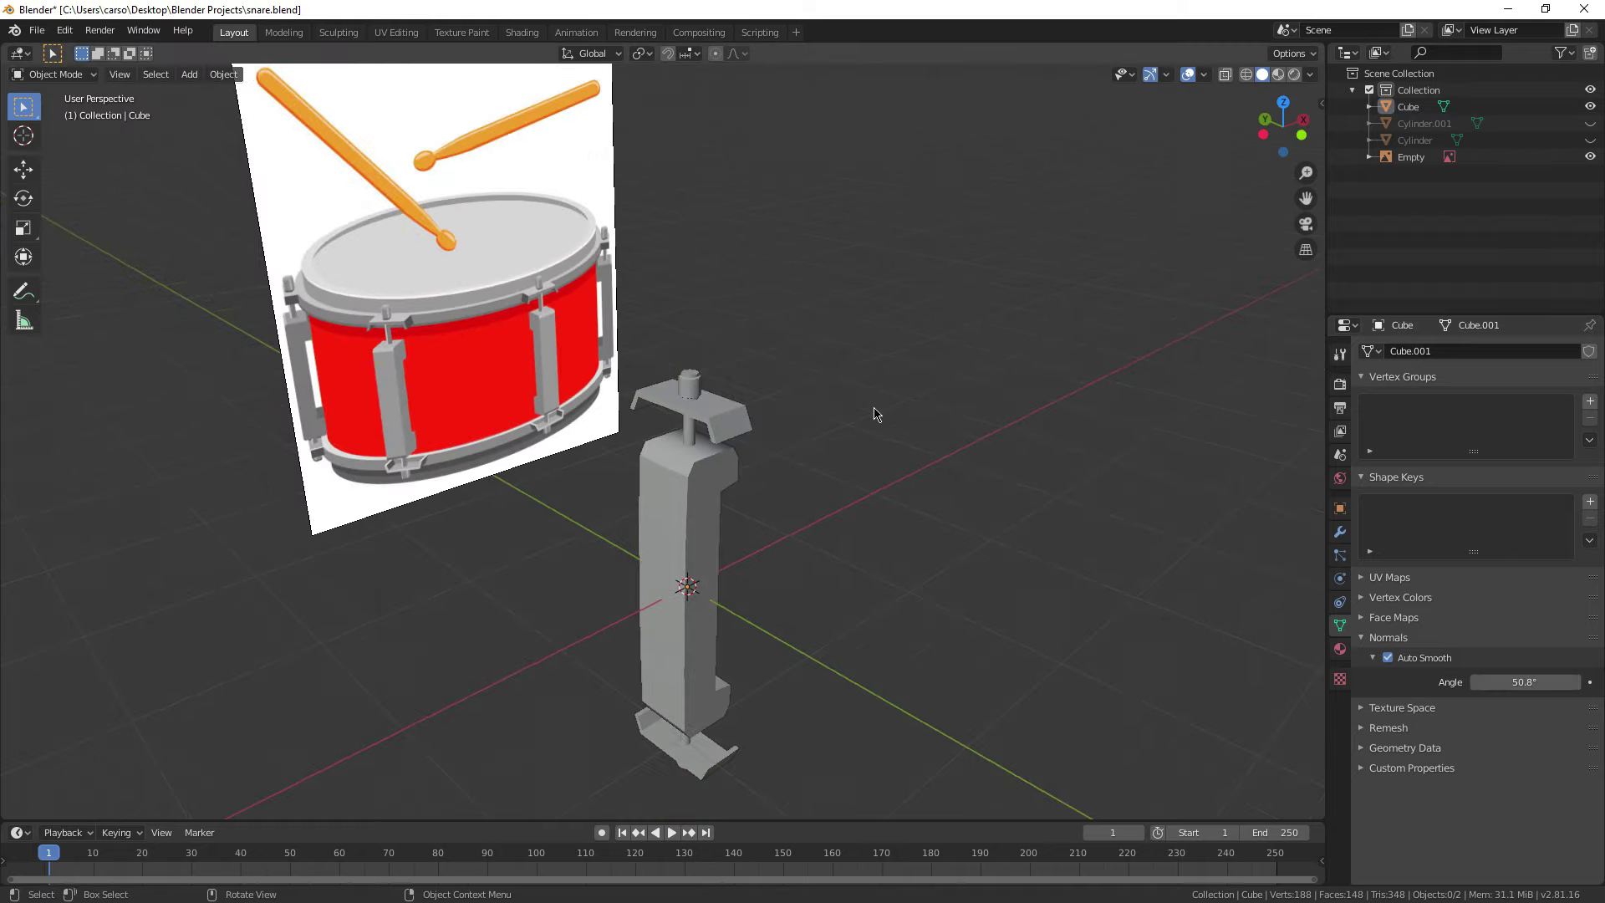
# Step: Save the file and unhide the drum body and the hoops
pyautogui.moveTo(842, 504); pyautogui.dragTo(793, 493, button='middle')
pyautogui.click(1589, 139)
pyautogui.click(1589, 139)
pyautogui.click(1590, 140)
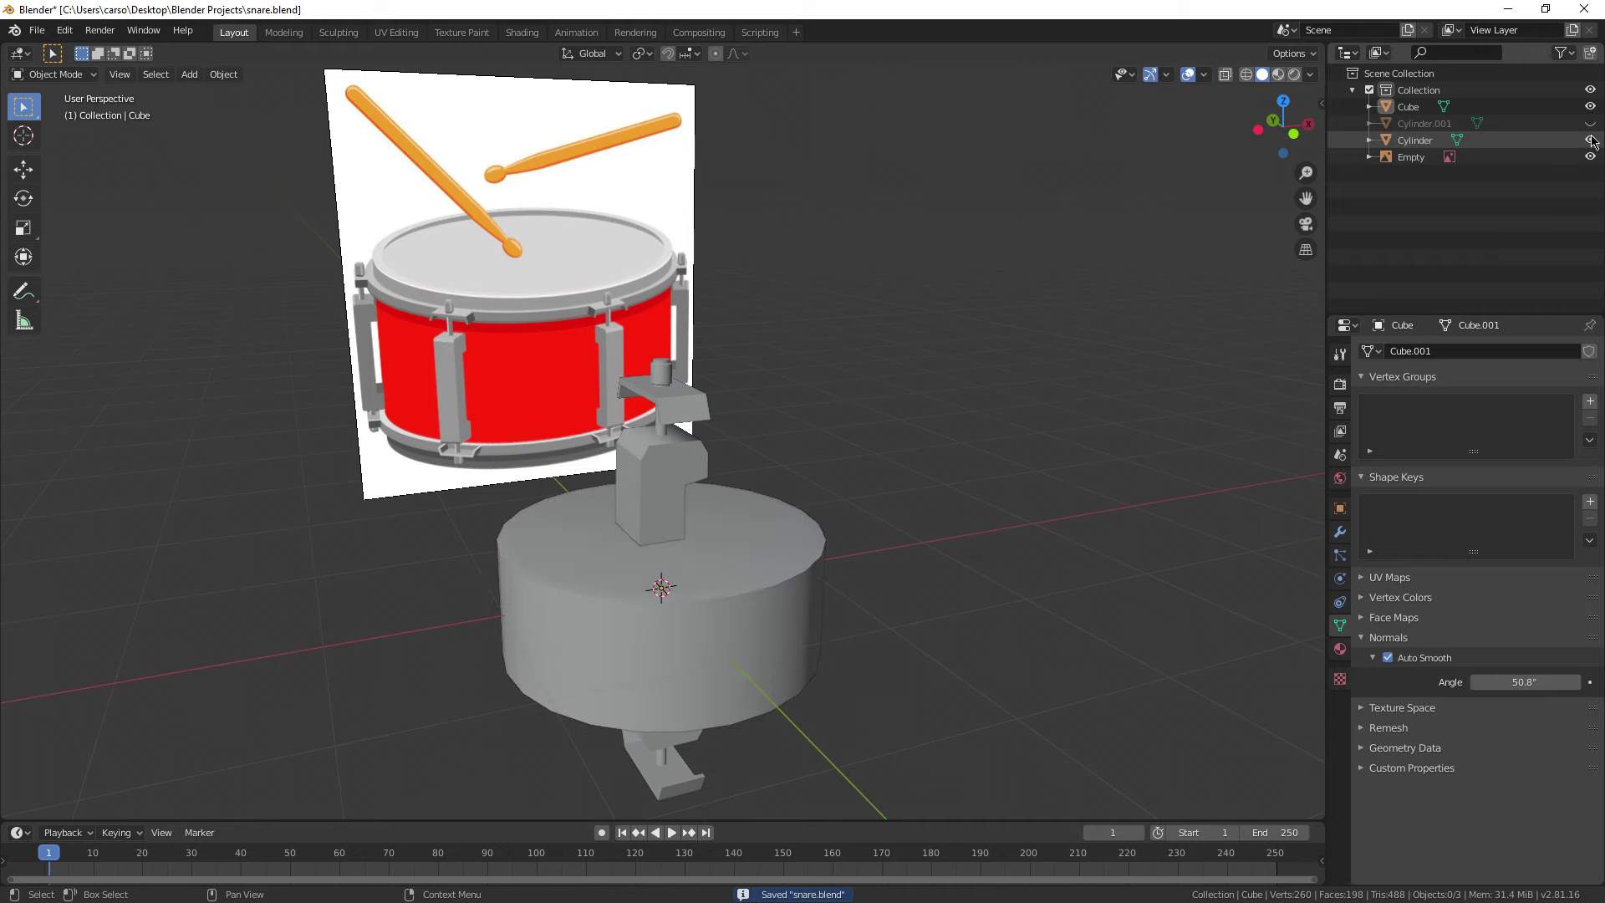
pyautogui.click(1590, 123)
# Step: Move the lug assembly 1.88 m along X, out of the drum body
pyautogui.click(657, 472)
pyautogui.keyDown('shift'); pyautogui.moveTo(716, 566); pyautogui.dragTo(556, 559, button='middle'); pyautogui.keyUp('shift')
pyautogui.press('g')
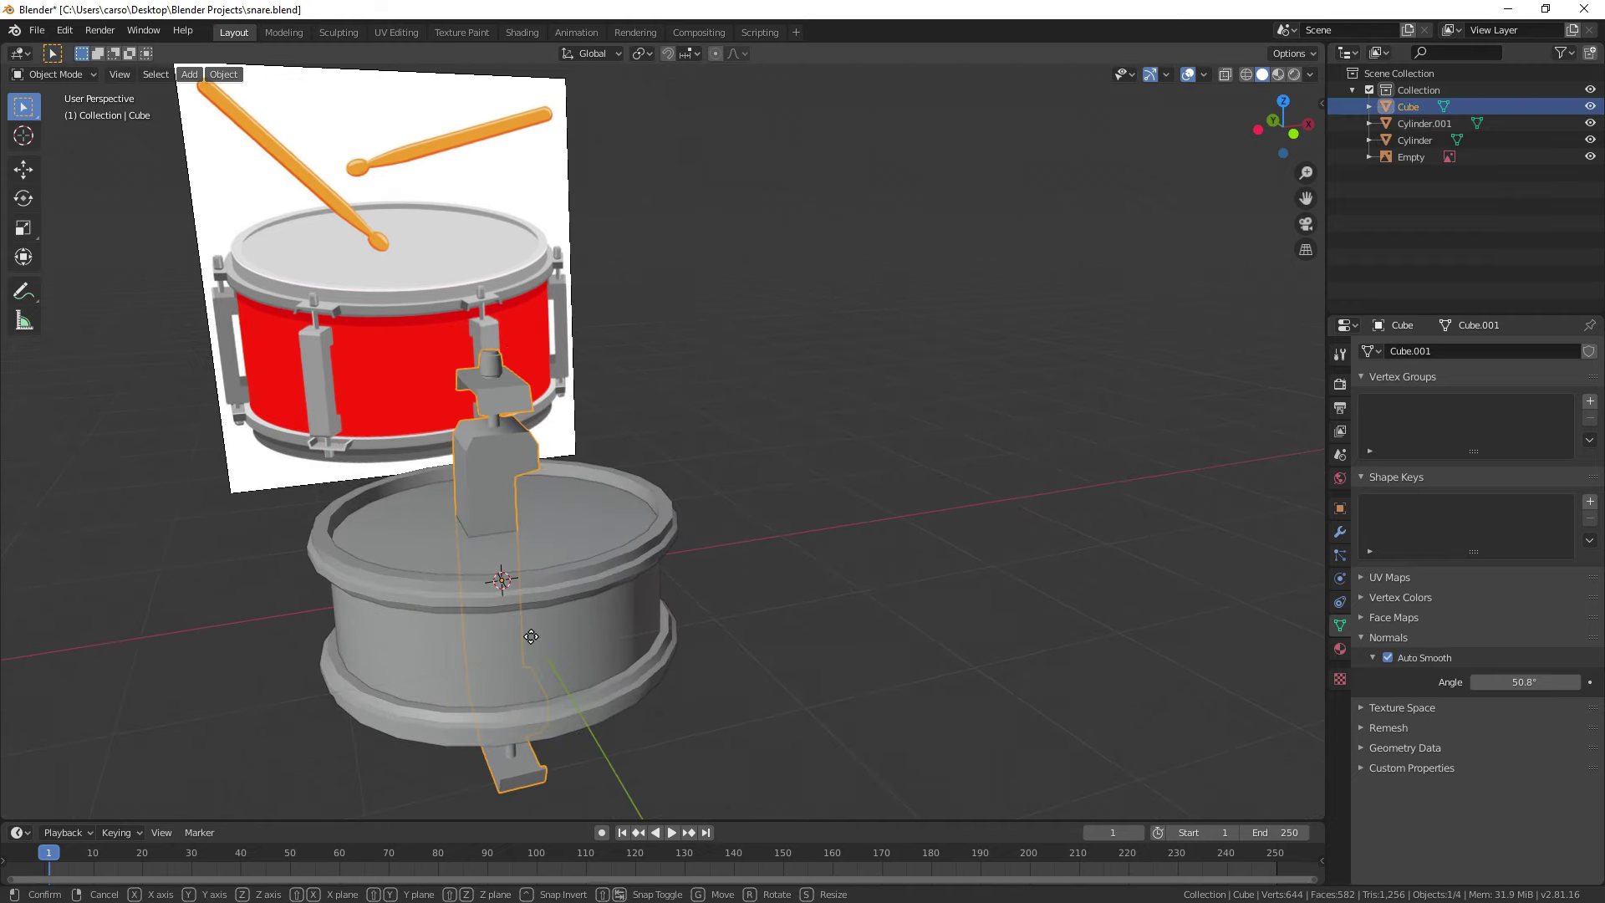
pyautogui.press('x')
pyautogui.click(792, 573)
pyautogui.keyDown('shift'); pyautogui.moveTo(798, 735); pyautogui.dragTo(909, 626, button='middle'); pyautogui.keyUp('shift')
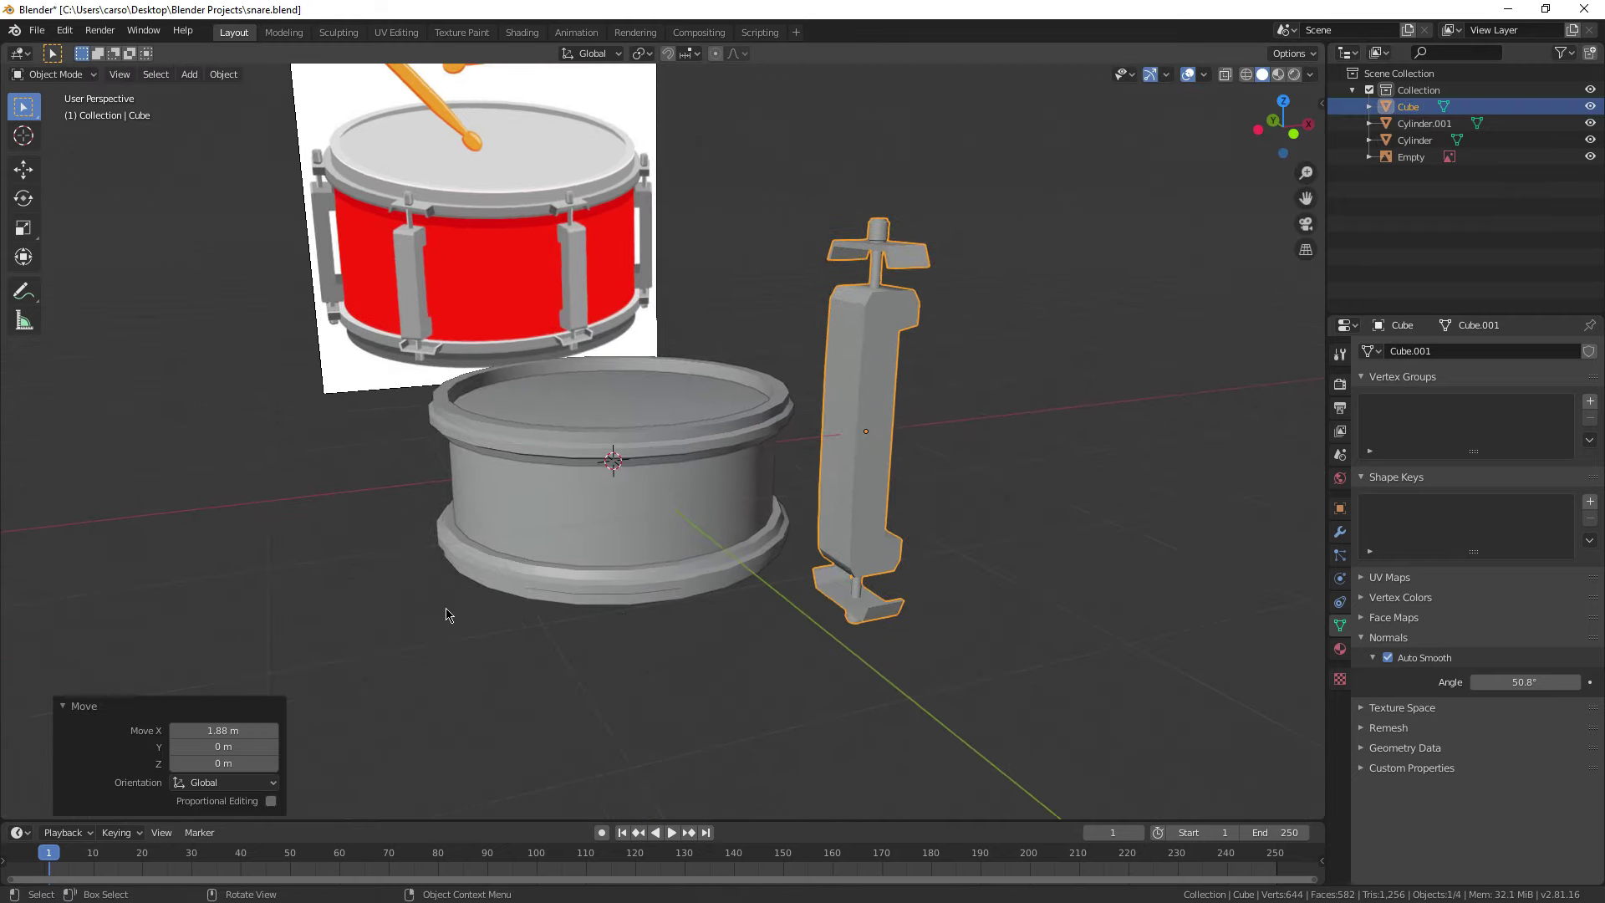
# Step: Scale the lug assembly down and move it -1.75 m in X and -1.19 m in Y to the drum's front
pyautogui.scroll(3, 770, 650)
pyautogui.press('s')
pyautogui.click(990, 480)
pyautogui.press('g')
pyautogui.hotkey('shift', 'z')
pyautogui.click(779, 736)
# Step: Scale the lug assembly by 1.201 in the front view to match the height between the two hoops
pyautogui.press('KP_1')
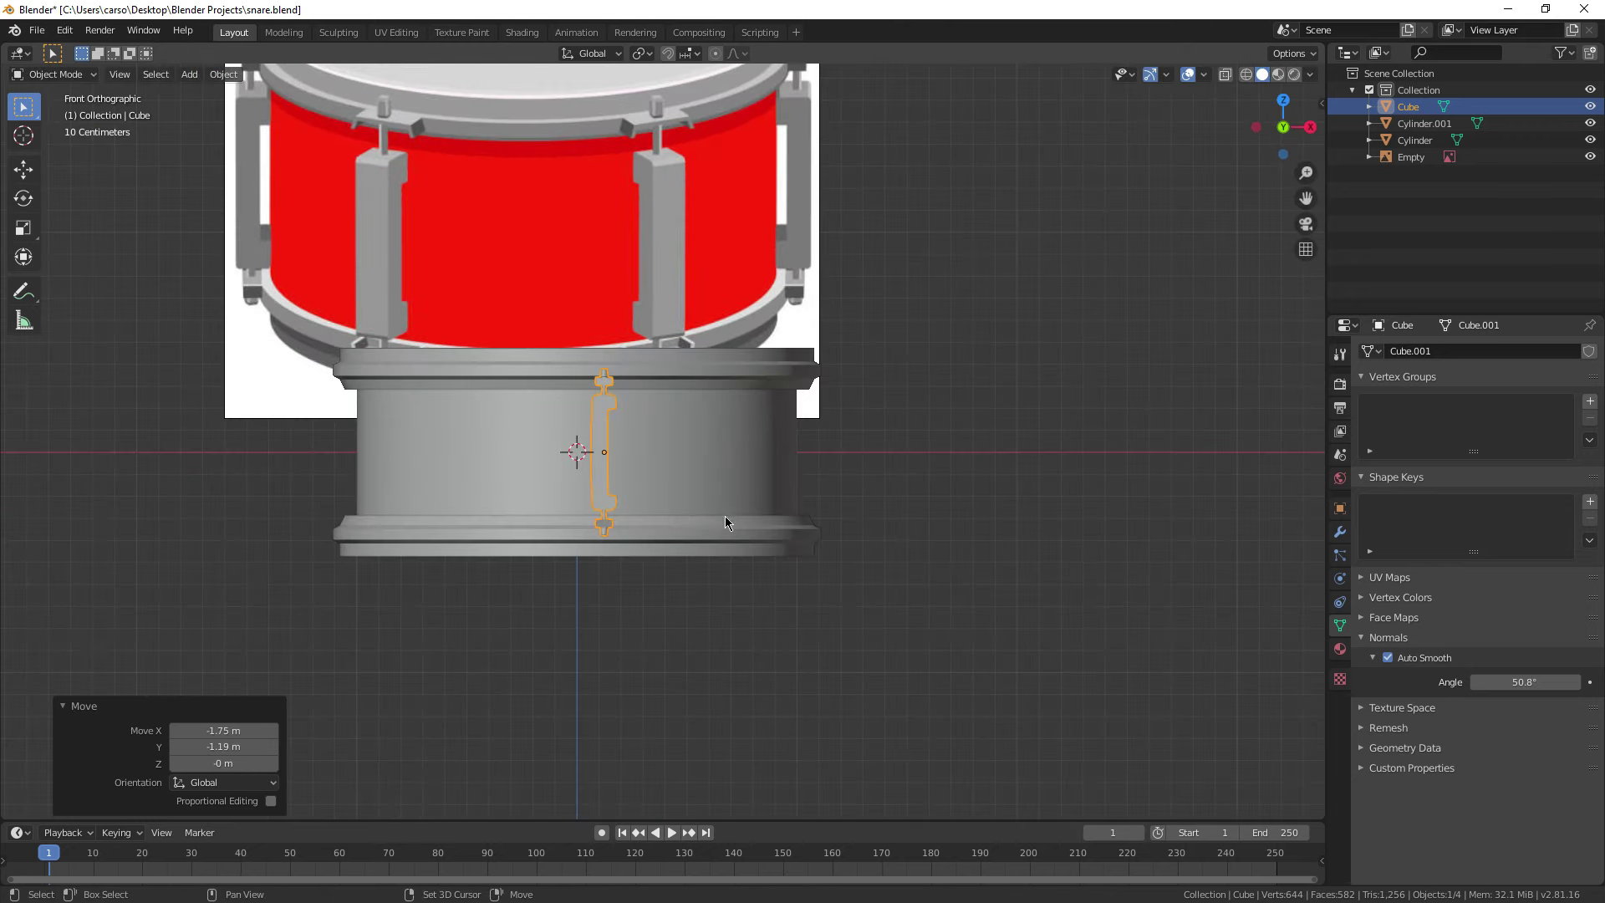
pyautogui.keyDown('shift'); pyautogui.moveTo(734, 520); pyautogui.dragTo(789, 620, button='middle'); pyautogui.keyUp('shift')
pyautogui.scroll(1, 789, 621)
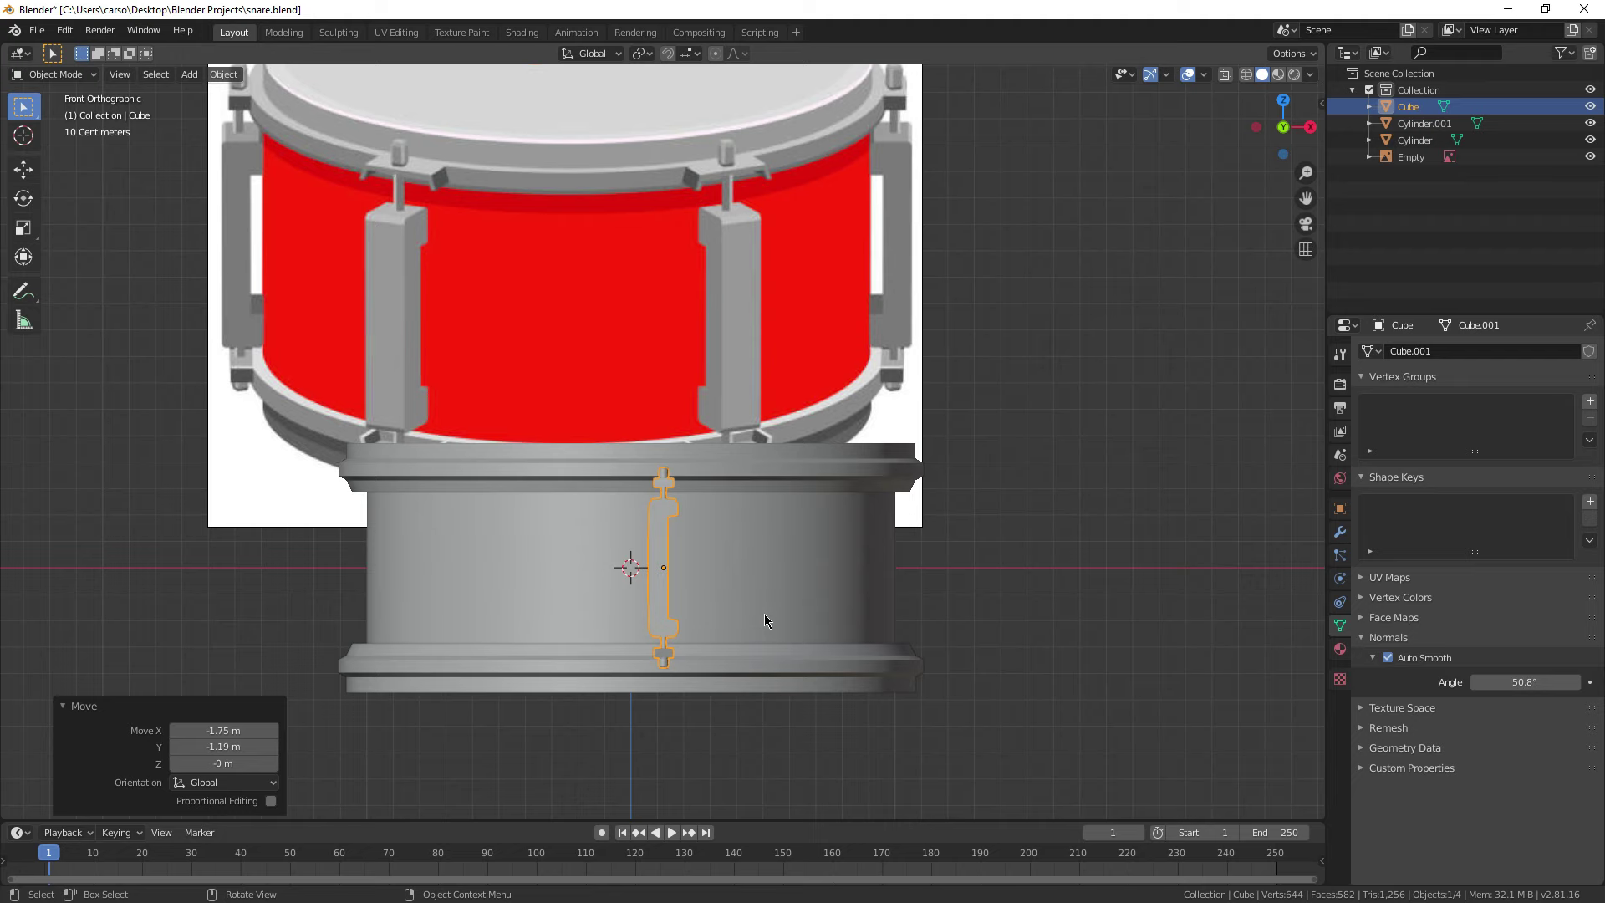
pyautogui.scroll(2, 764, 615)
pyautogui.press('s')
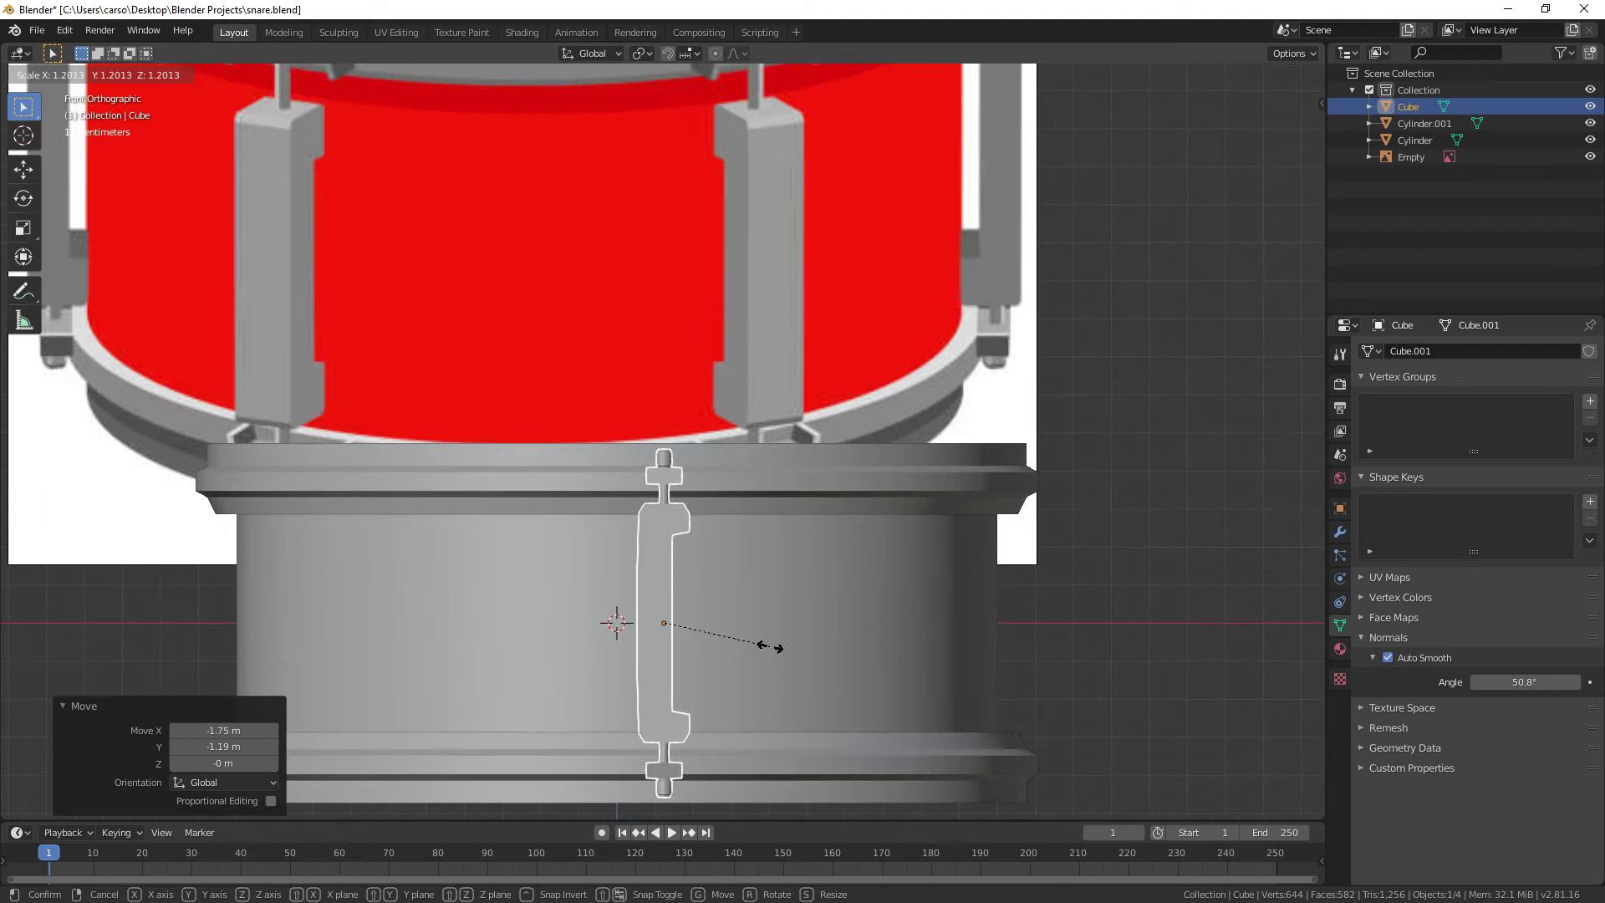
pyautogui.click(770, 646)
pyautogui.keyDown('shift'); pyautogui.moveTo(765, 630); pyautogui.dragTo(775, 438, button='middle'); pyautogui.keyUp('shift')
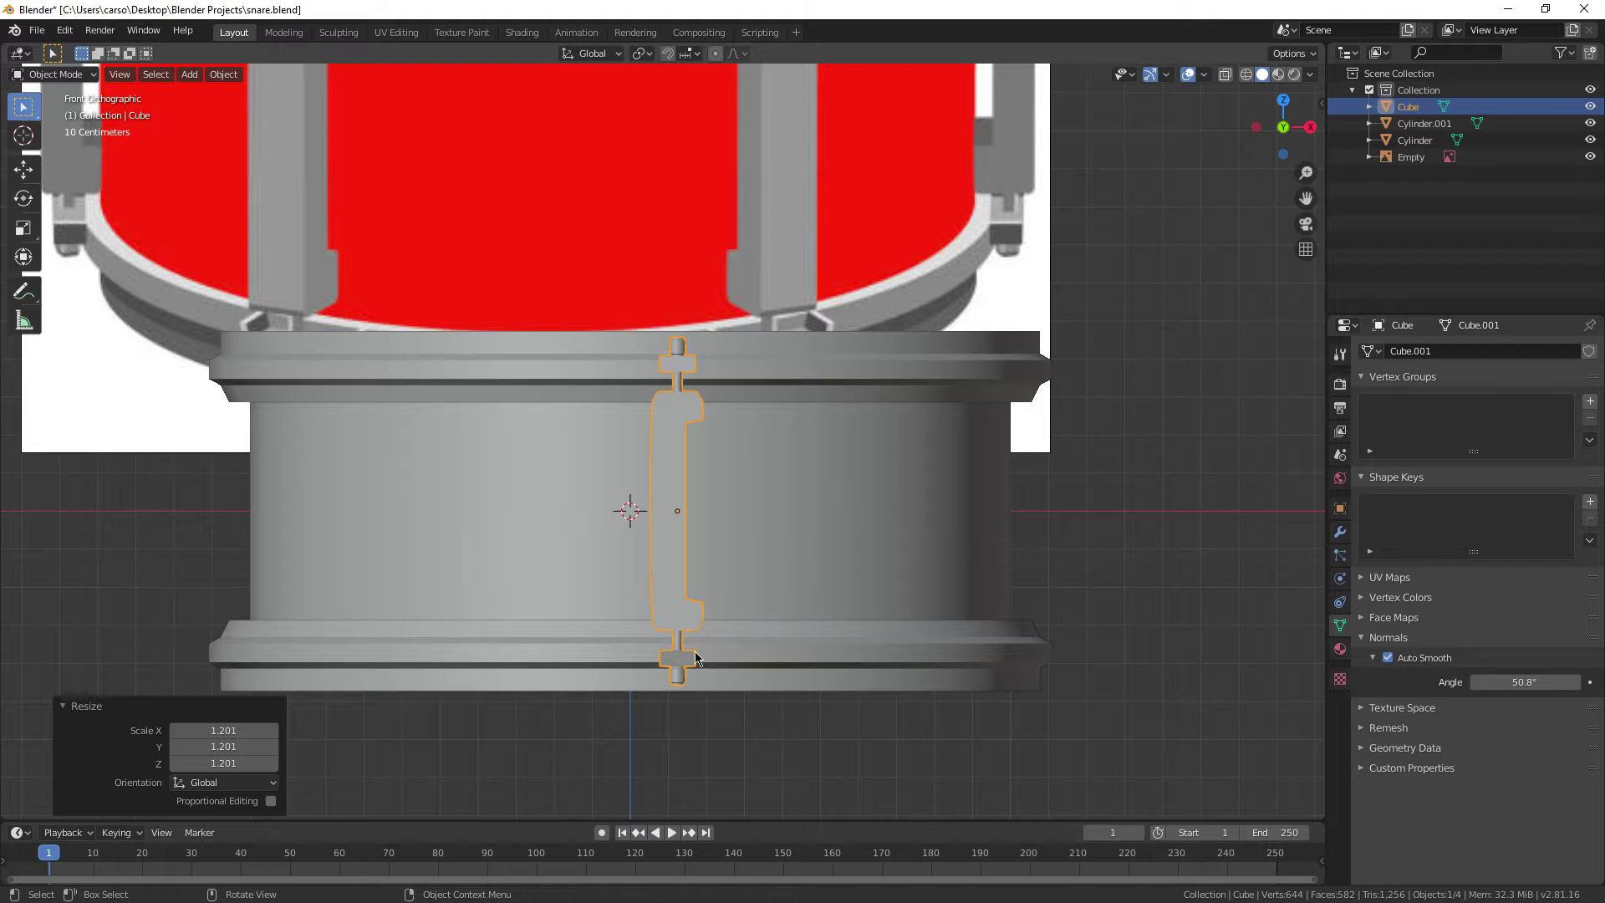
# Step: Try rotating the lug assembly -90° about Z, and undo the rotation
pyautogui.moveTo(700, 652); pyautogui.dragTo(754, 436, button='middle')
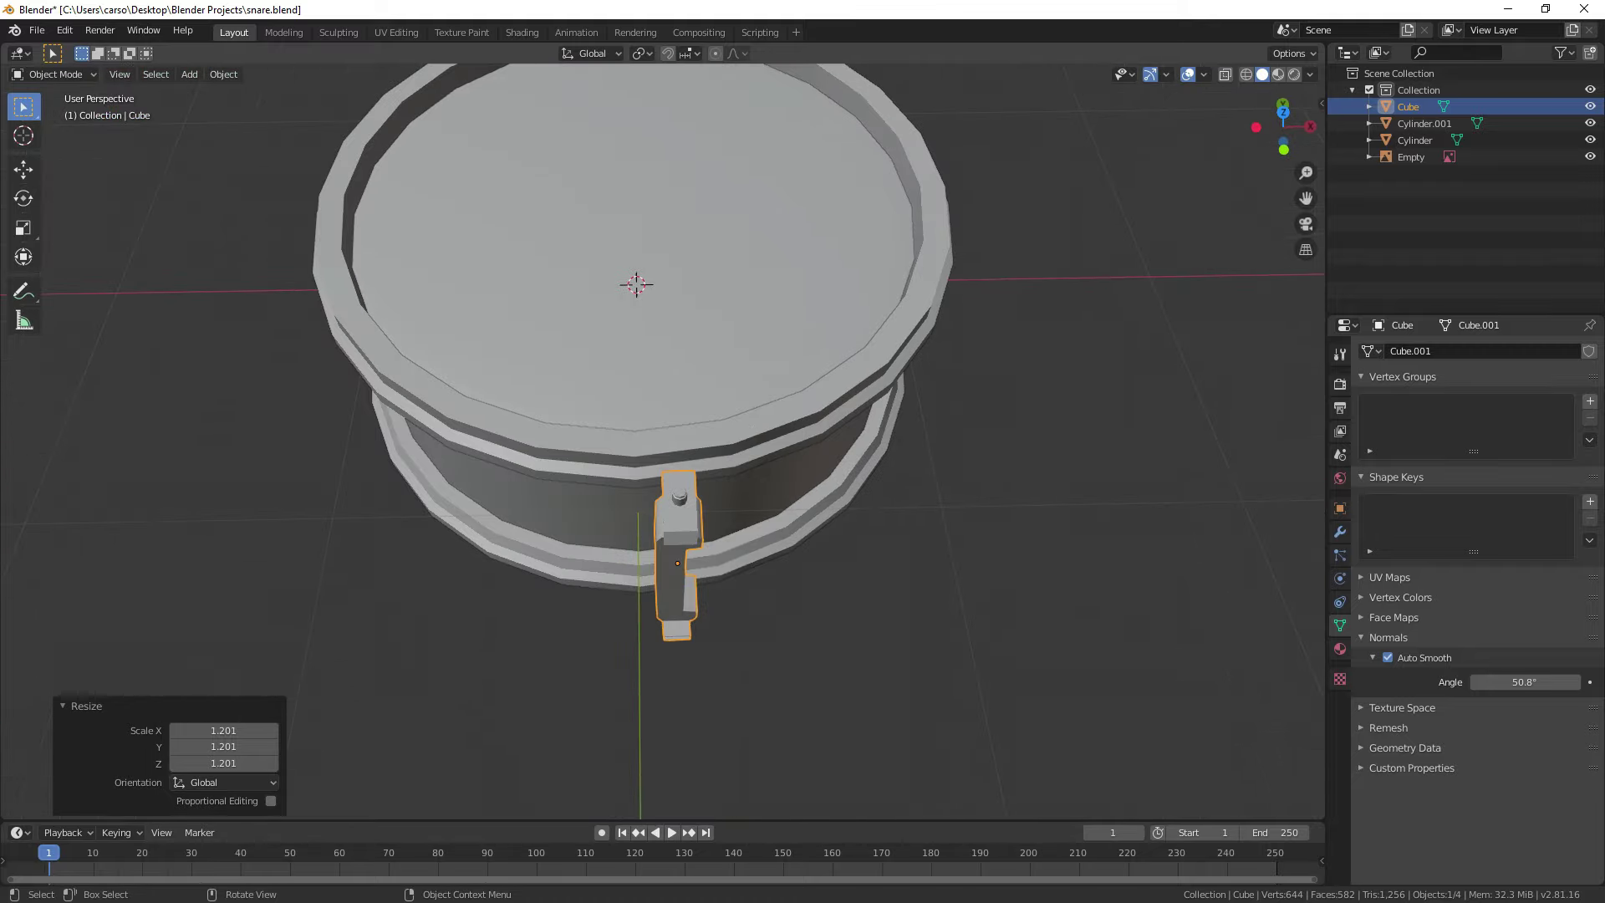
pyautogui.write('rz')
pyautogui.write('-90')
pyautogui.press('Return')
pyautogui.hotkey('ctrl', 'z')
# Step: Rotate the lug assembly 90° about Z
pyautogui.write('rz90')
pyautogui.press('Return')
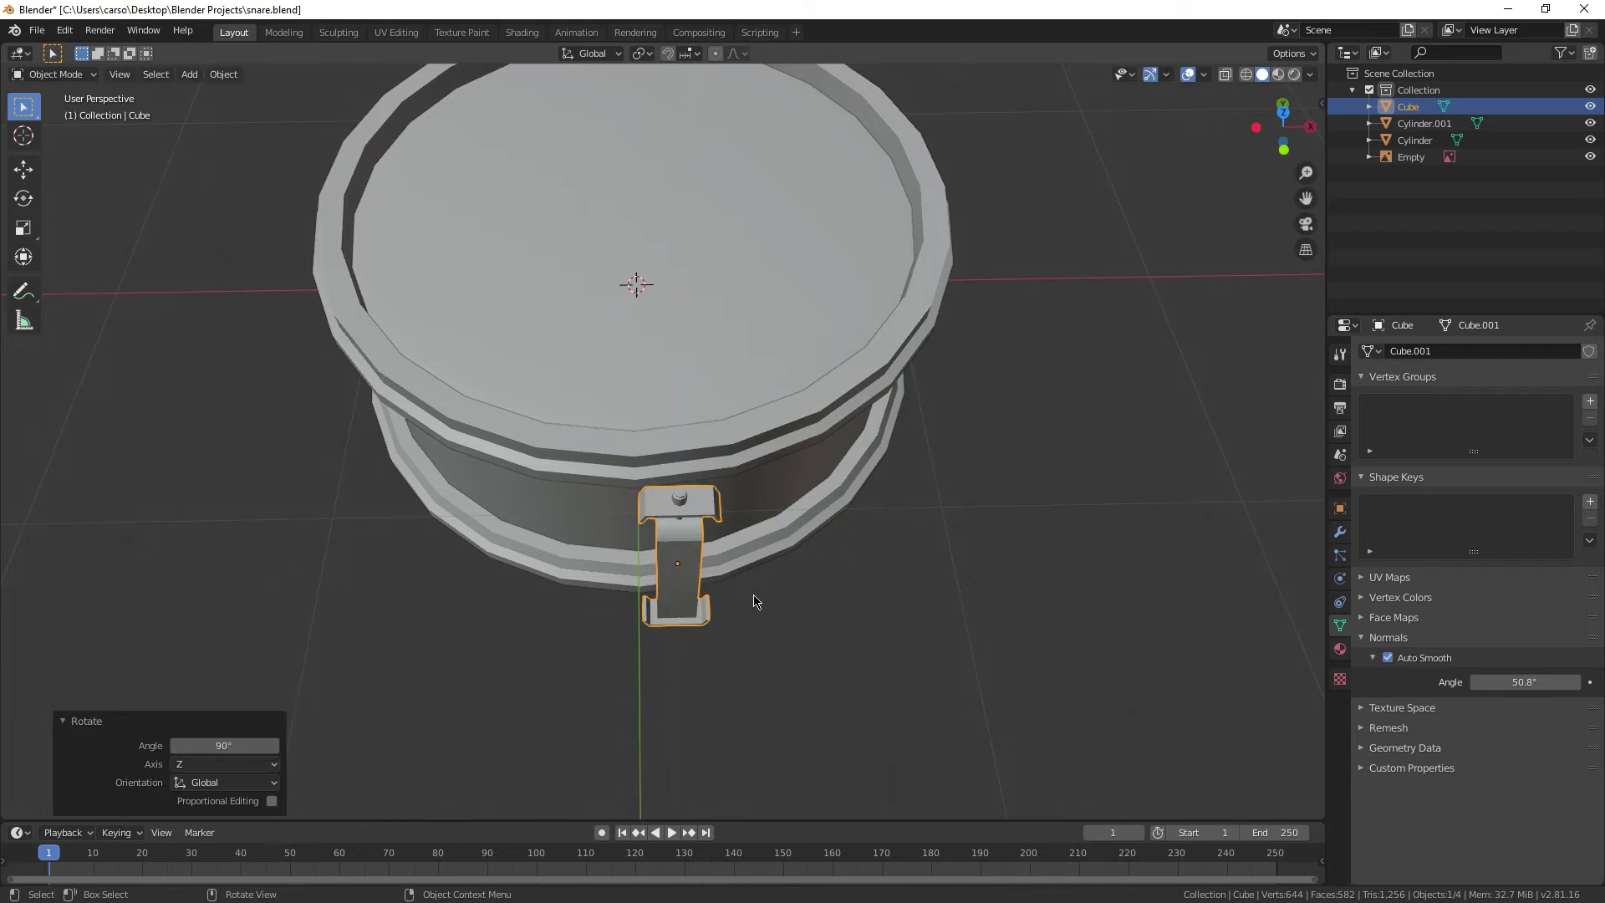
pyautogui.moveTo(712, 519); pyautogui.dragTo(783, 524, button='middle')
pyautogui.scroll(-1, 783, 524)
# Step: Clear the lug assembly's location and move it -1.12 m along Y to the hoop's front edge
pyautogui.press('KP_7')
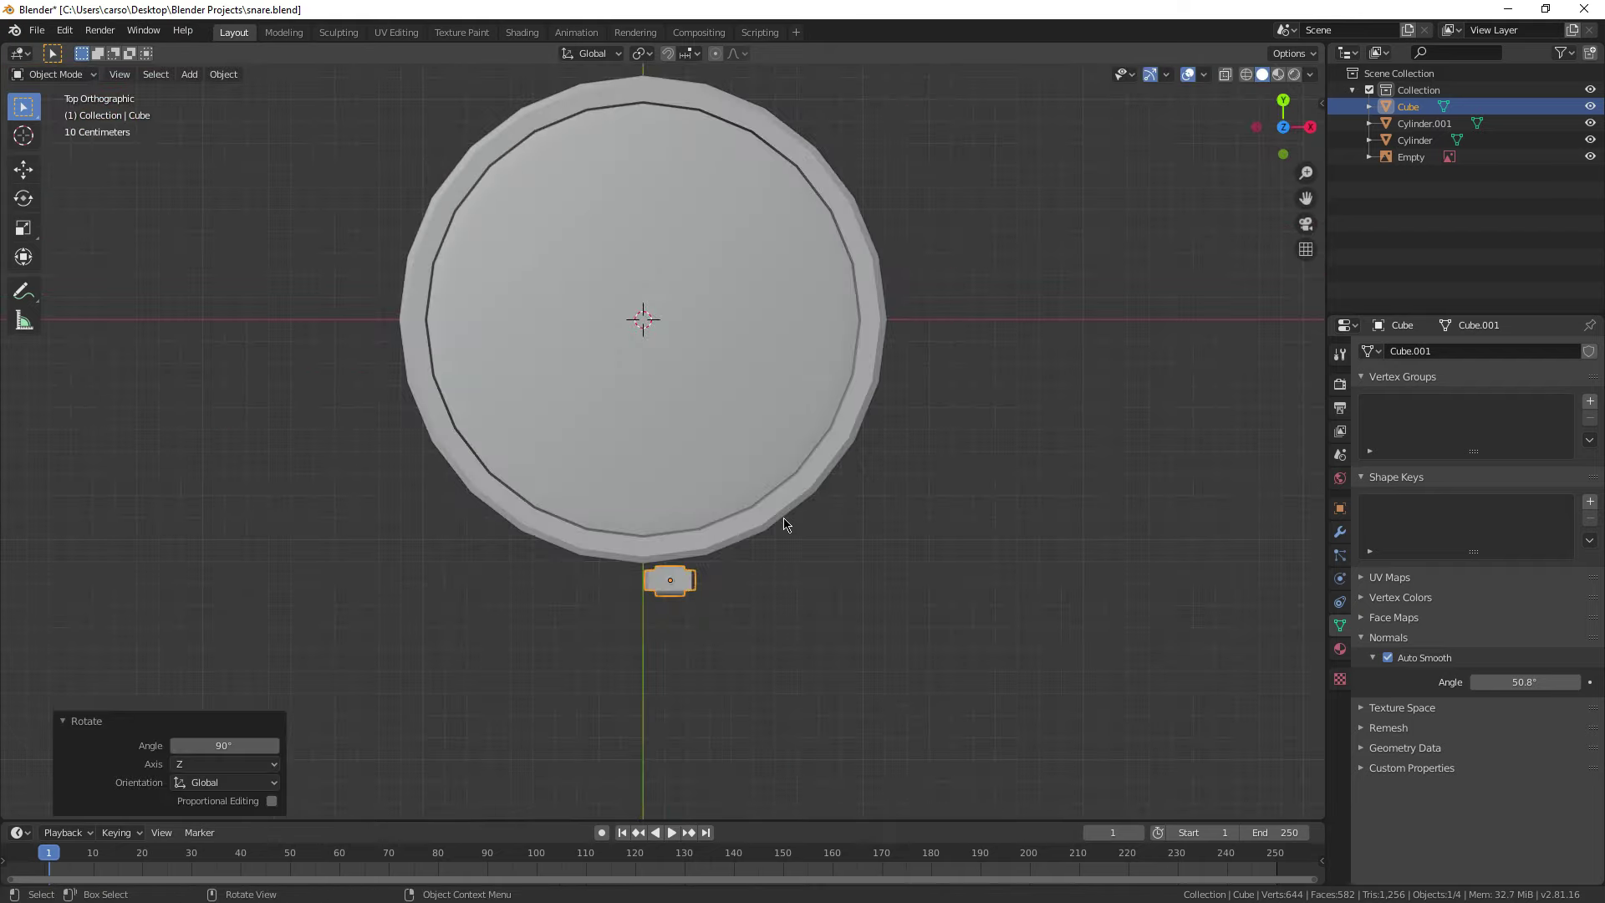
pyautogui.hotkey('alt', 'g')
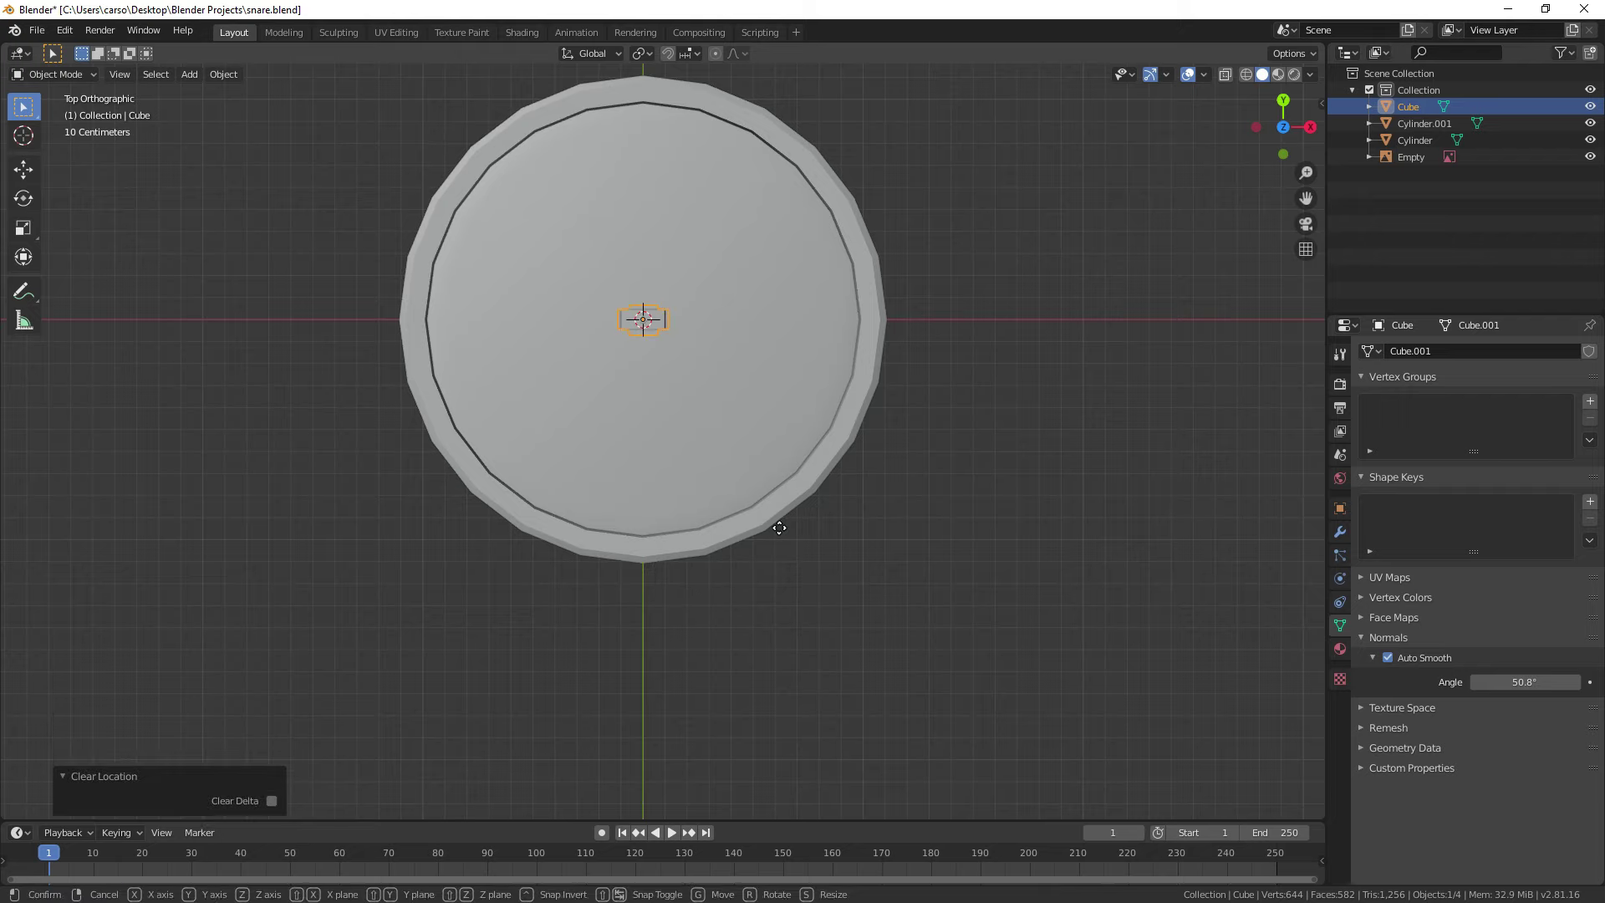
pyautogui.press('y')
pyautogui.click(821, 778)
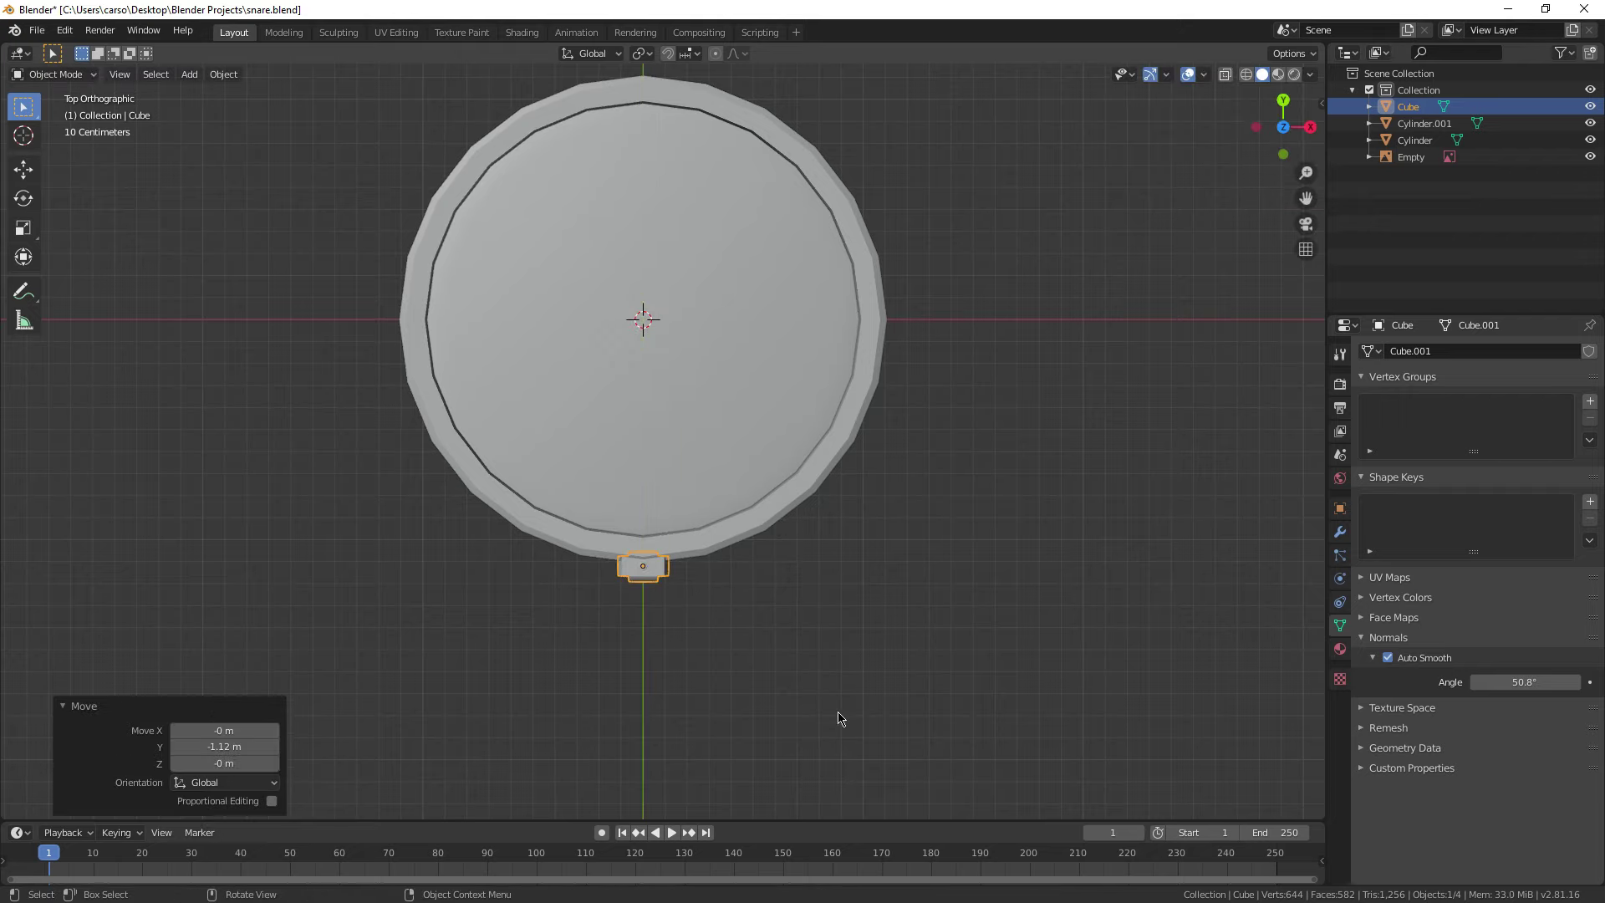
pyautogui.moveTo(821, 778); pyautogui.dragTo(830, 666, button='middle')
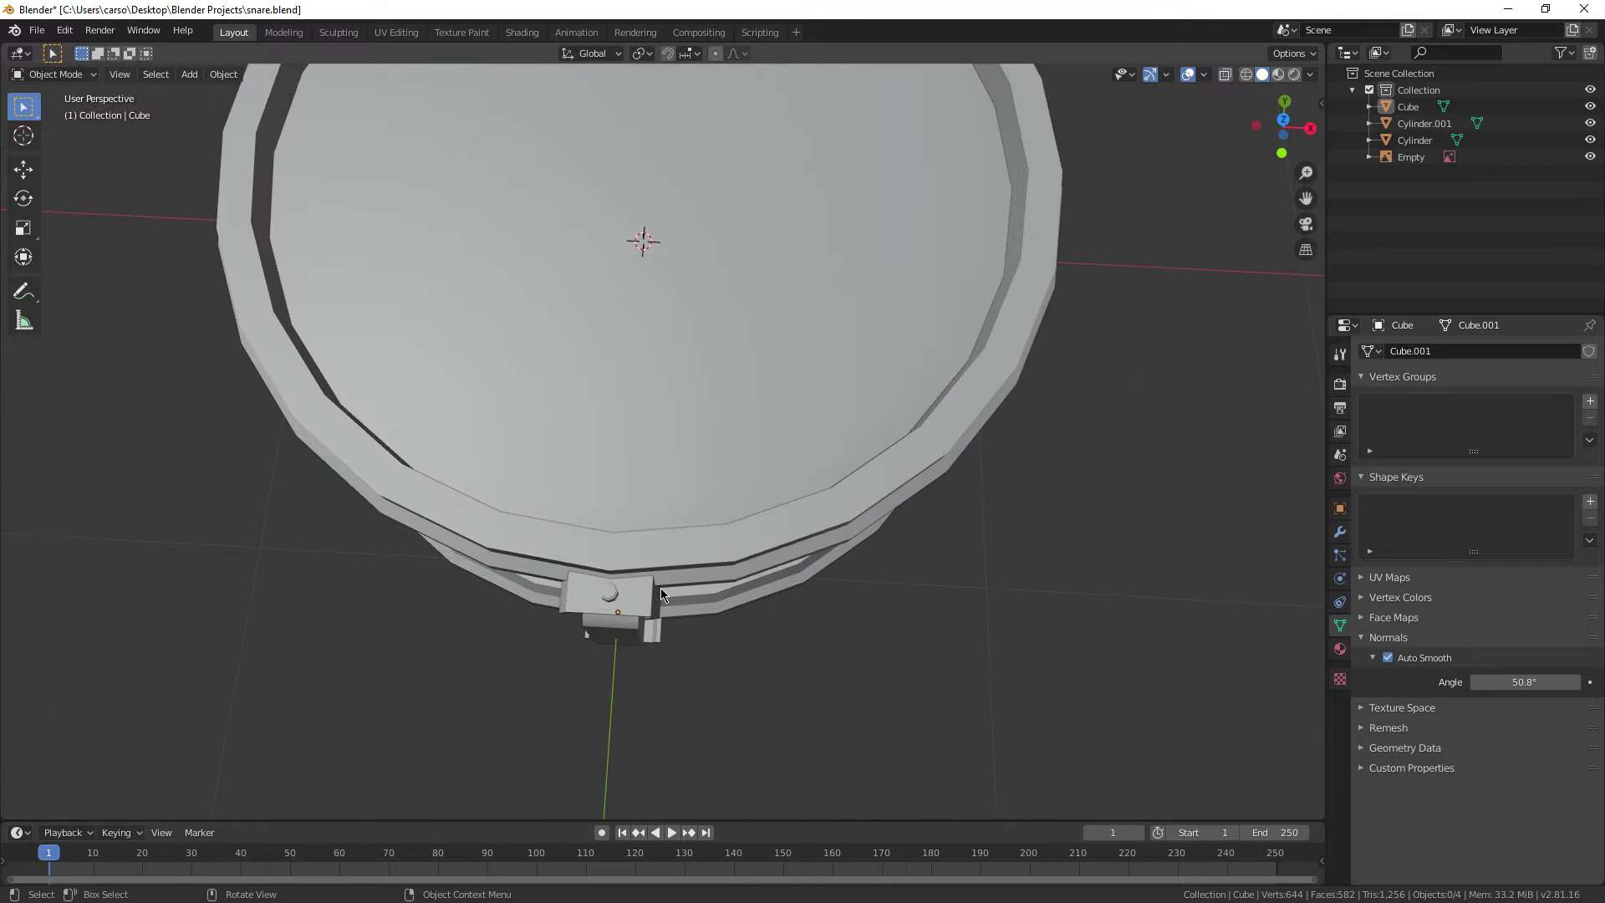
# Step: Rotate the hoops object 7.5° about Z so that a flat segment faces the lug, after trying and undoing 15°
pyautogui.click(720, 543)
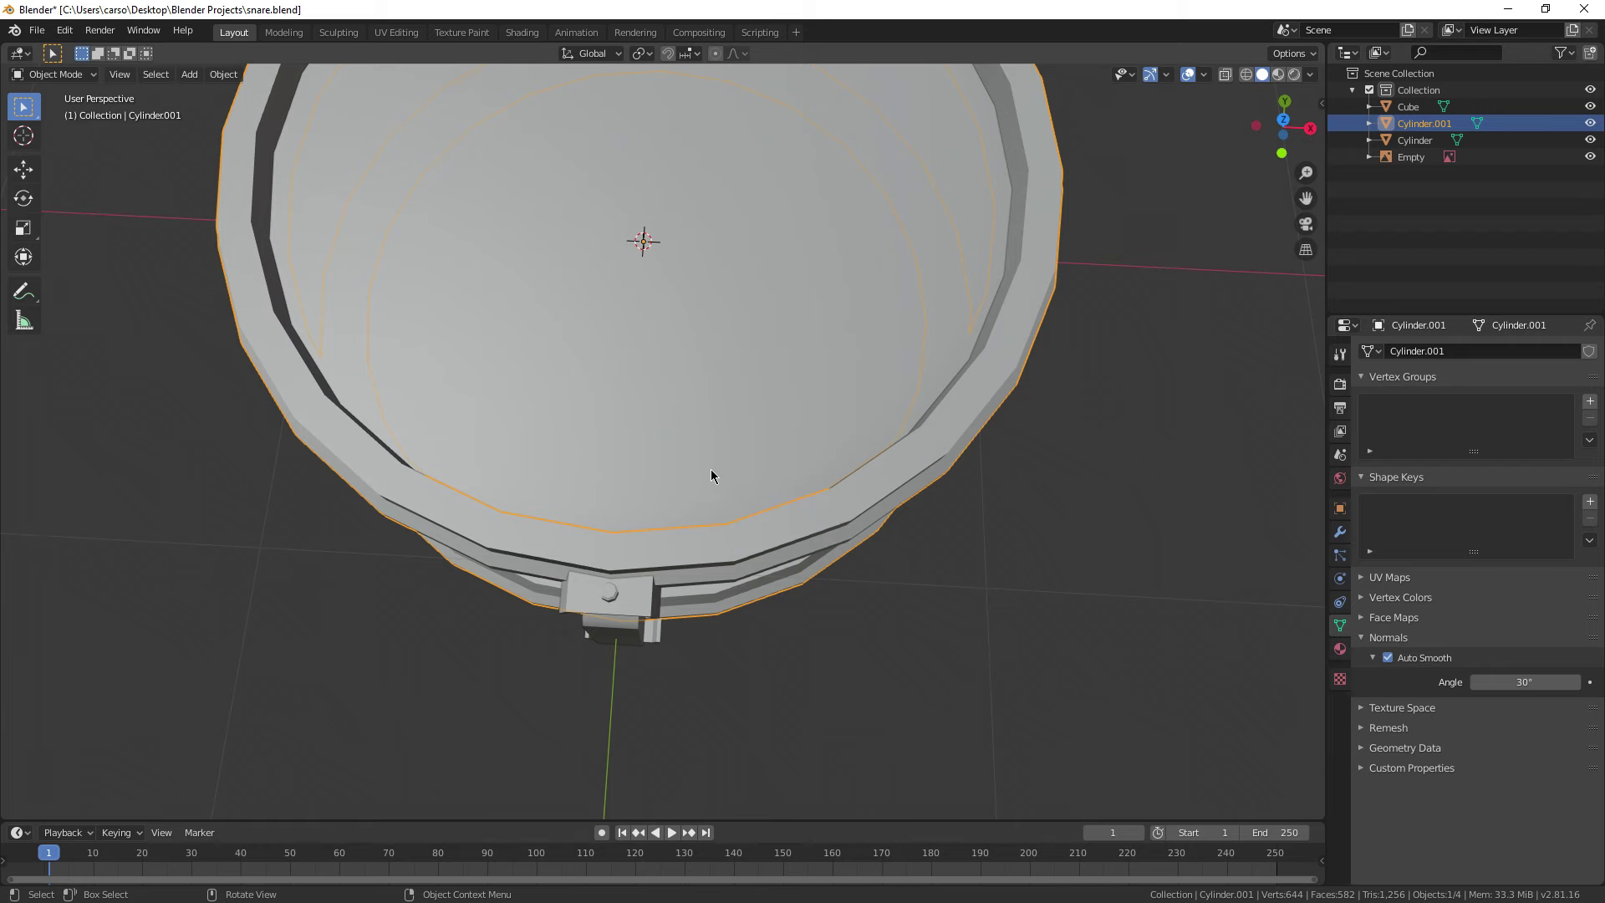
pyautogui.press('KP_7')
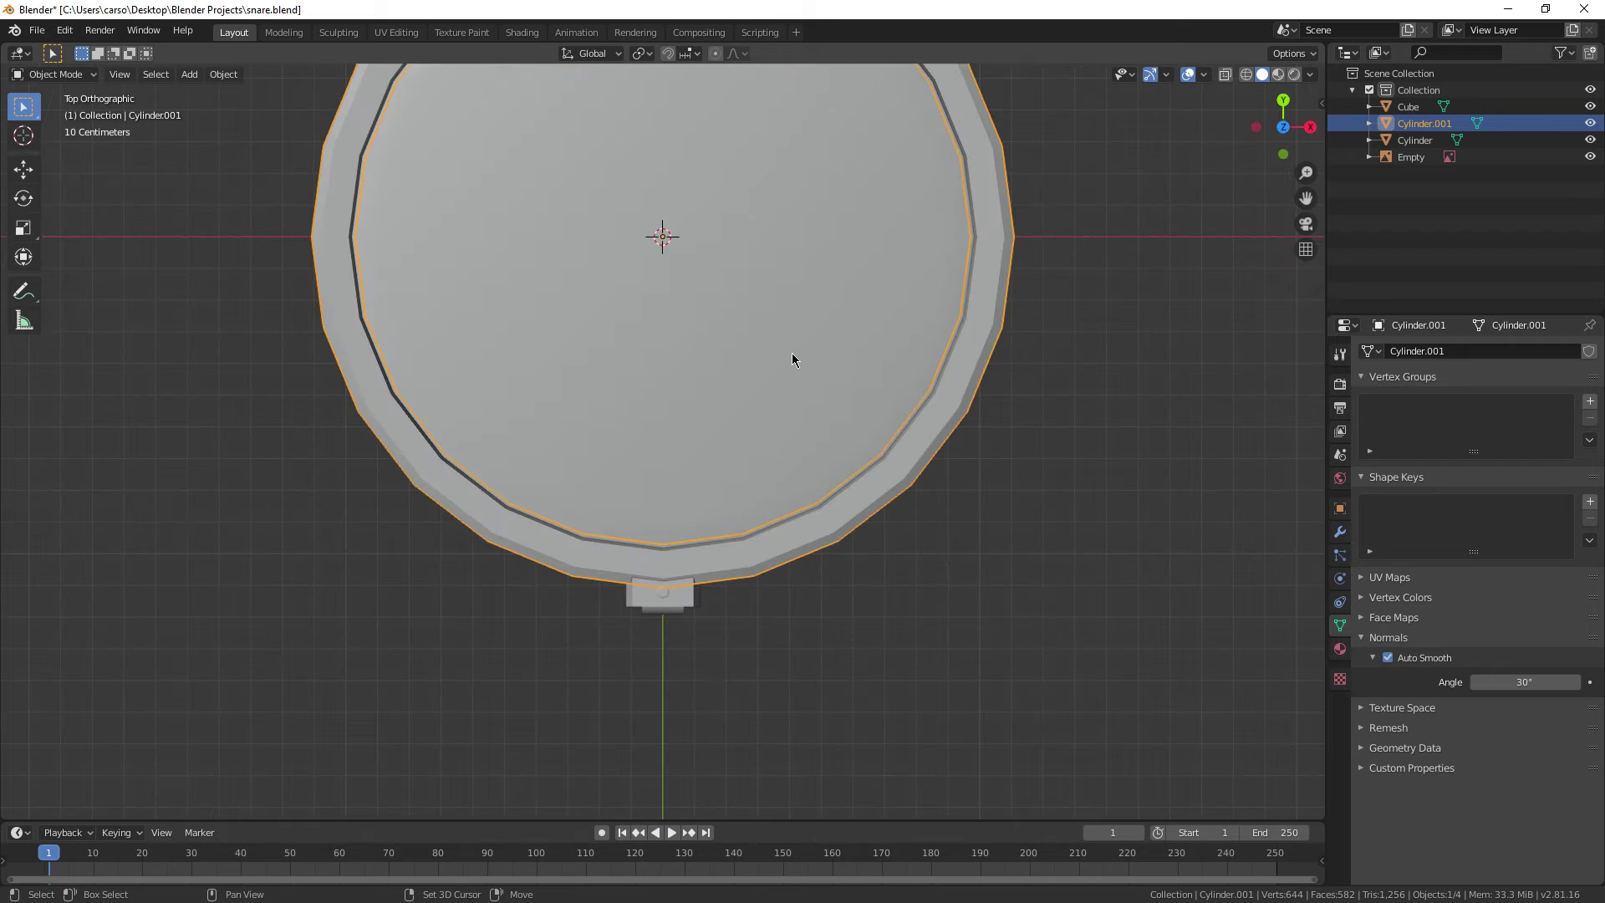
pyautogui.moveTo(793, 358)
pyautogui.keyDown('shift'); pyautogui.mouseDown(button='middle')
pyautogui.moveTo(788, 598)
pyautogui.moveTo(792, 340)
pyautogui.mouseUp(button='middle'); pyautogui.keyUp('shift')
pyautogui.scroll(2, 731, 480)
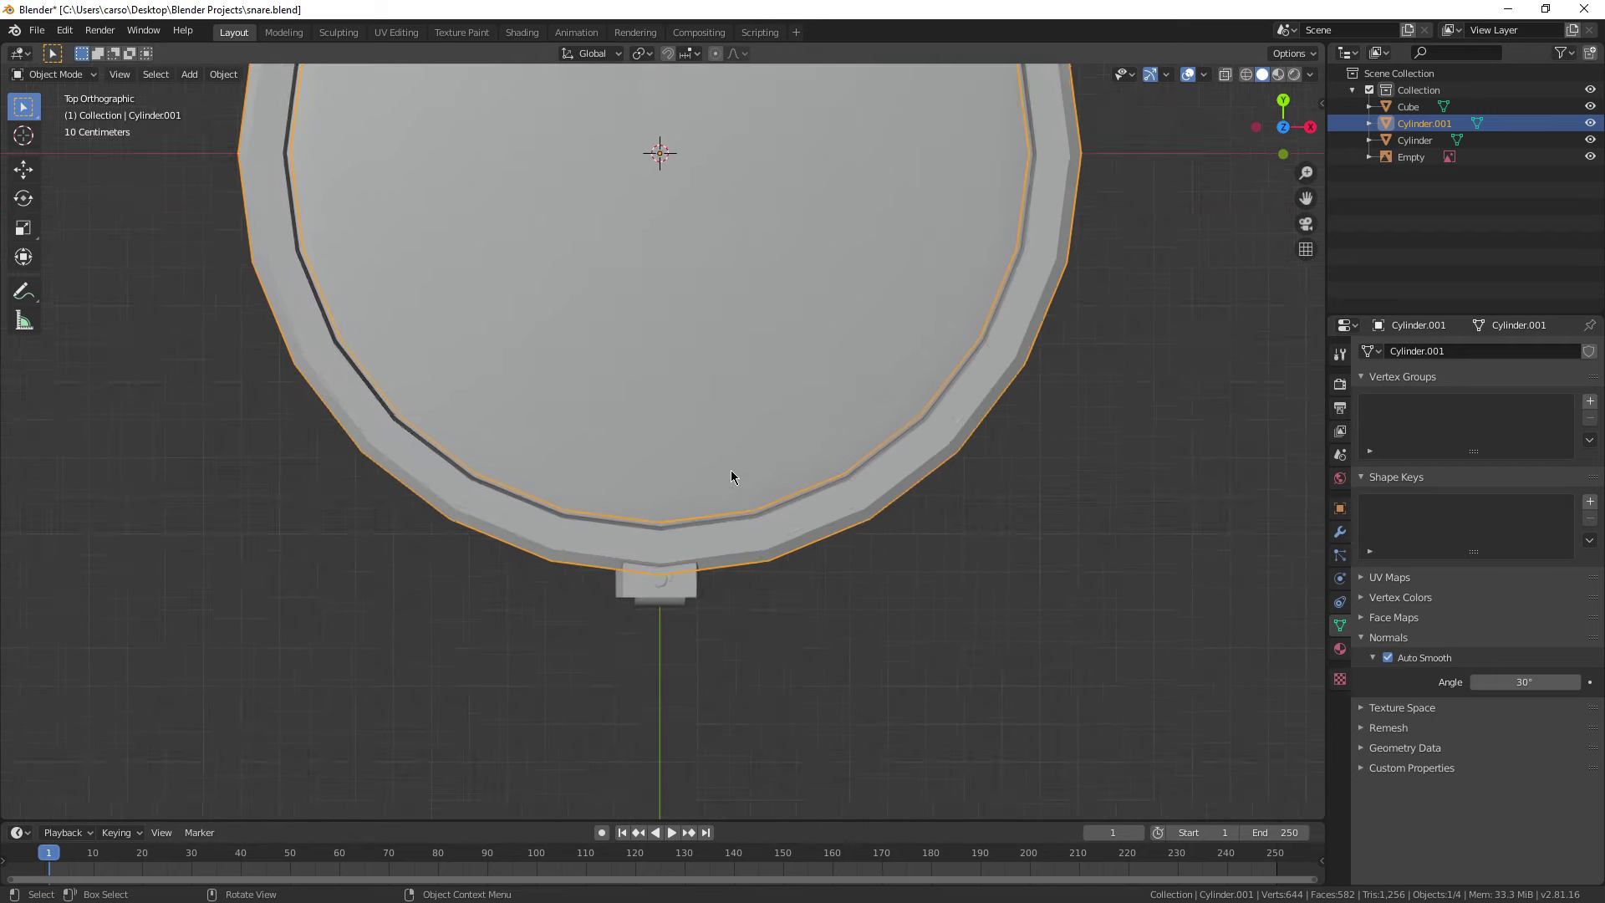
pyautogui.scroll(1, 732, 480)
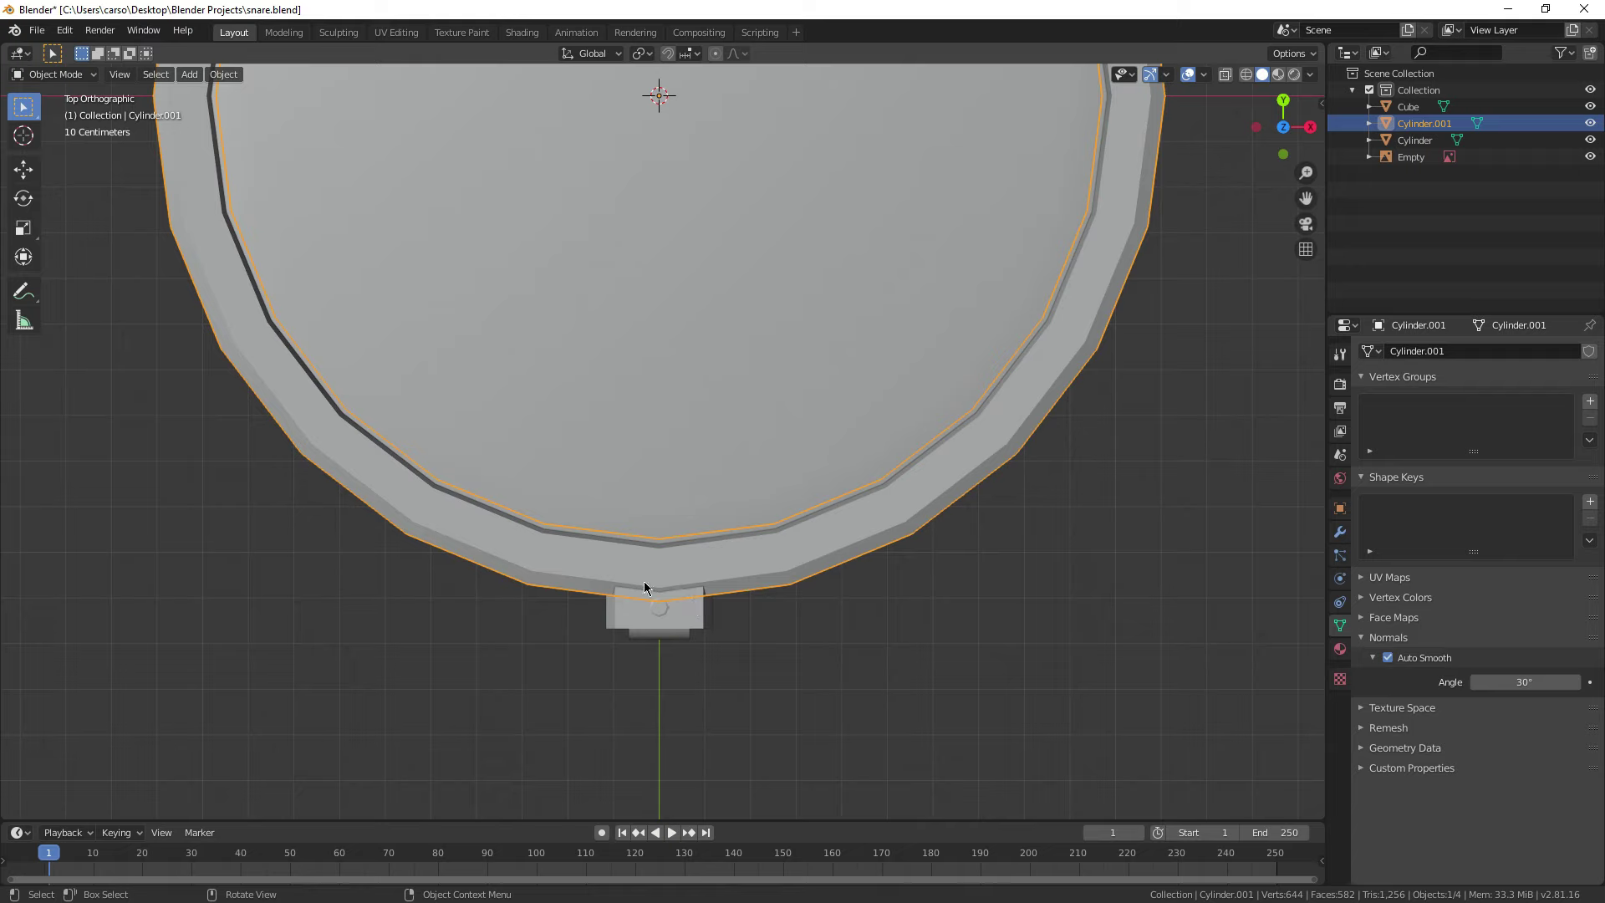
pyautogui.click(1340, 533)
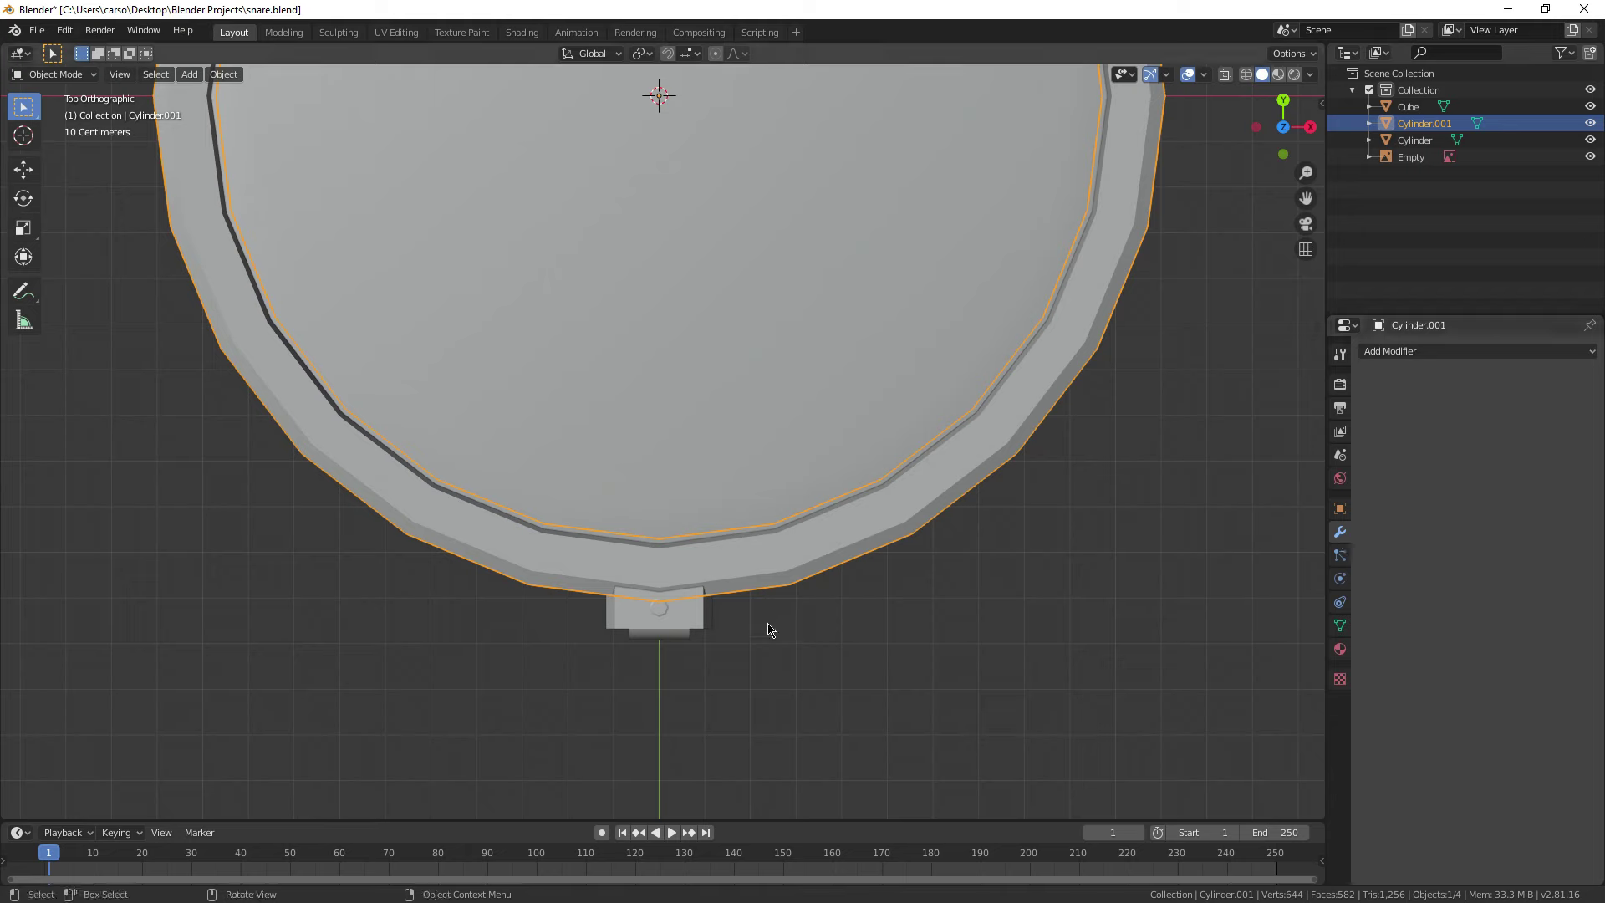
pyautogui.write('rz15')
pyautogui.press('Return')
pyautogui.hotkey('ctrl', 'z')
pyautogui.write('rz7')
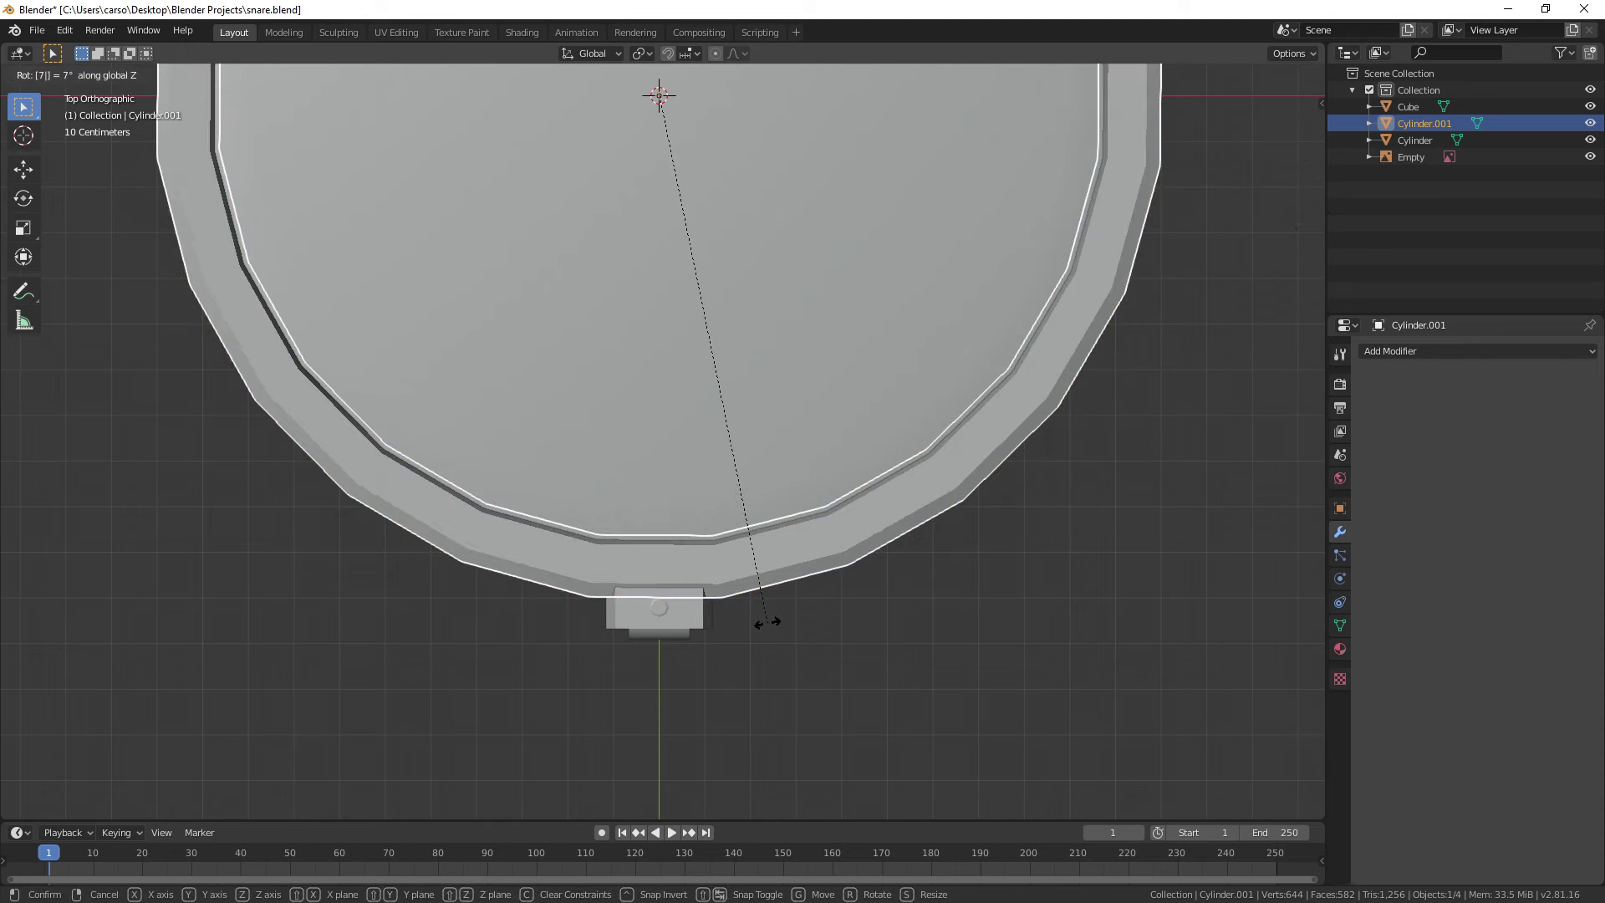
pyautogui.write('.5')
pyautogui.press('Return')
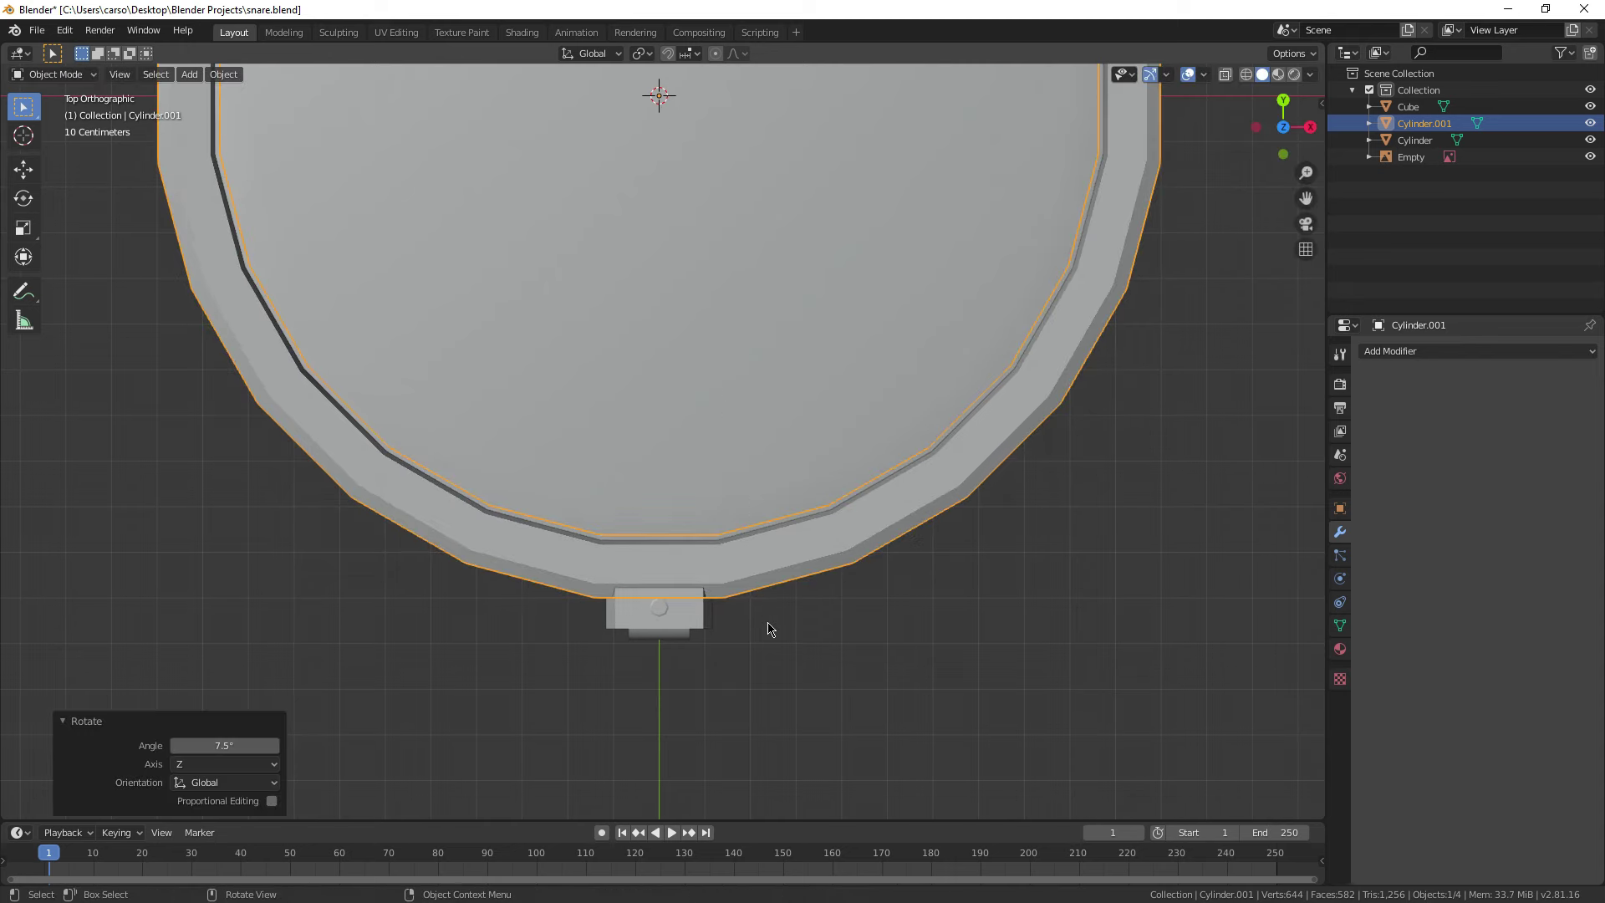
# Step: Move the lug assembly along Y in the top view to fit its brackets against the hoop's flat segment
pyautogui.scroll(3, 773, 625)
pyautogui.click(631, 666)
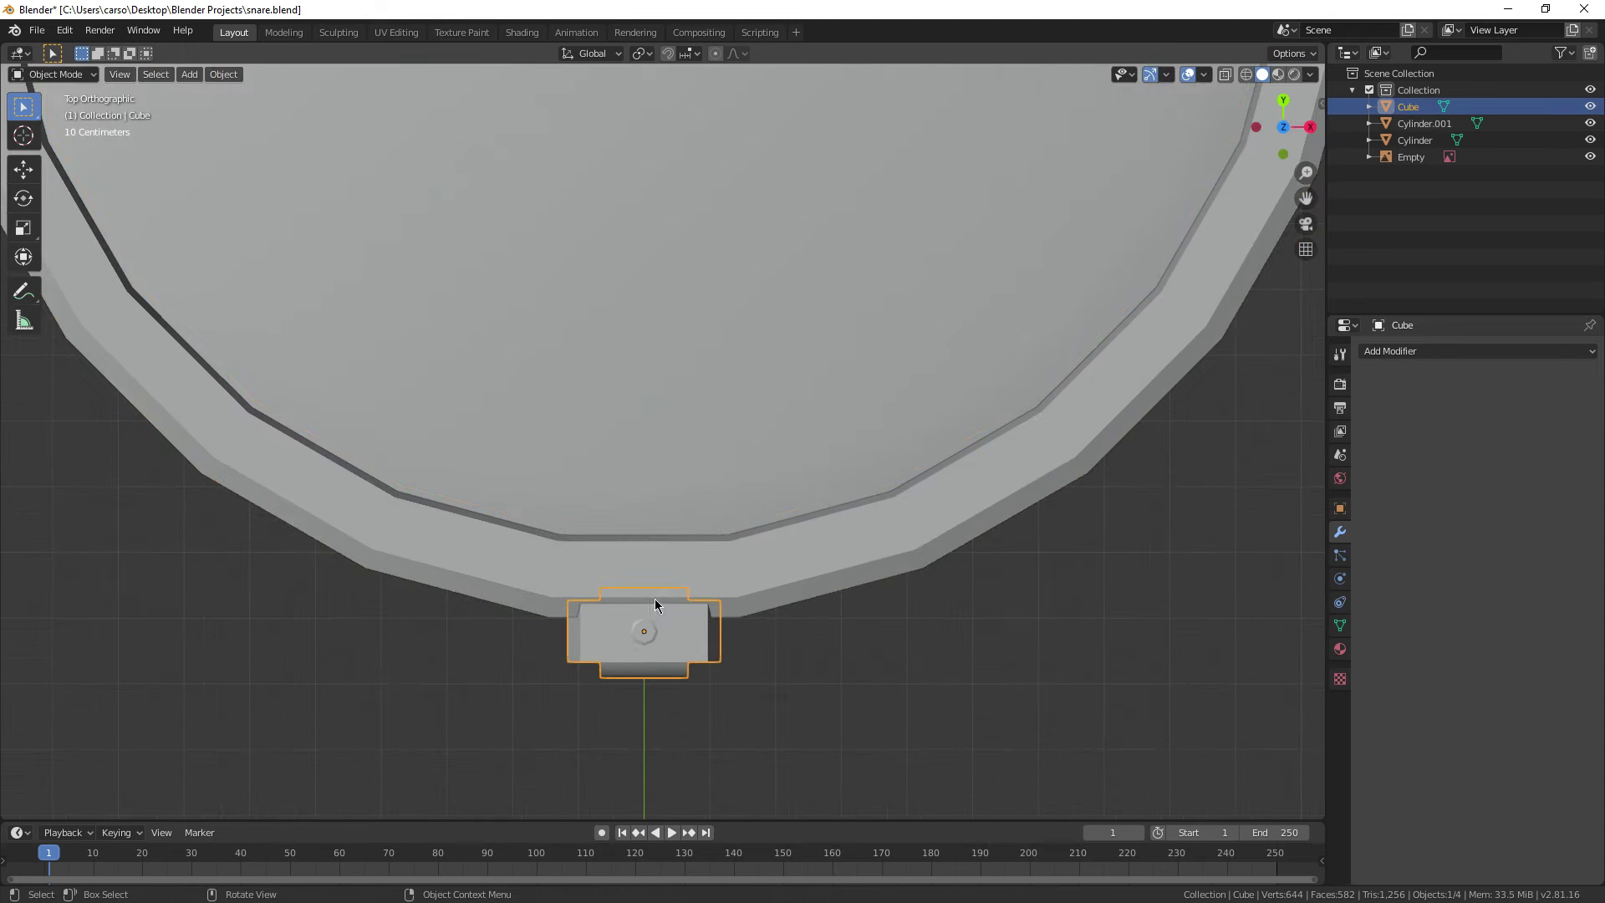
pyautogui.keyDown('shift'); pyautogui.moveTo(671, 637); pyautogui.dragTo(694, 612, button='middle'); pyautogui.keyUp('shift')
pyautogui.press('g')
pyautogui.press('y')
pyautogui.click(737, 625)
pyautogui.click(835, 687)
# Step: Scale the lug assembly along Z to about 0.97
pyautogui.moveTo(843, 691); pyautogui.dragTo(904, 520, button='middle')
pyautogui.click(782, 505)
pyautogui.scroll(1, 762, 535)
pyautogui.press('s')
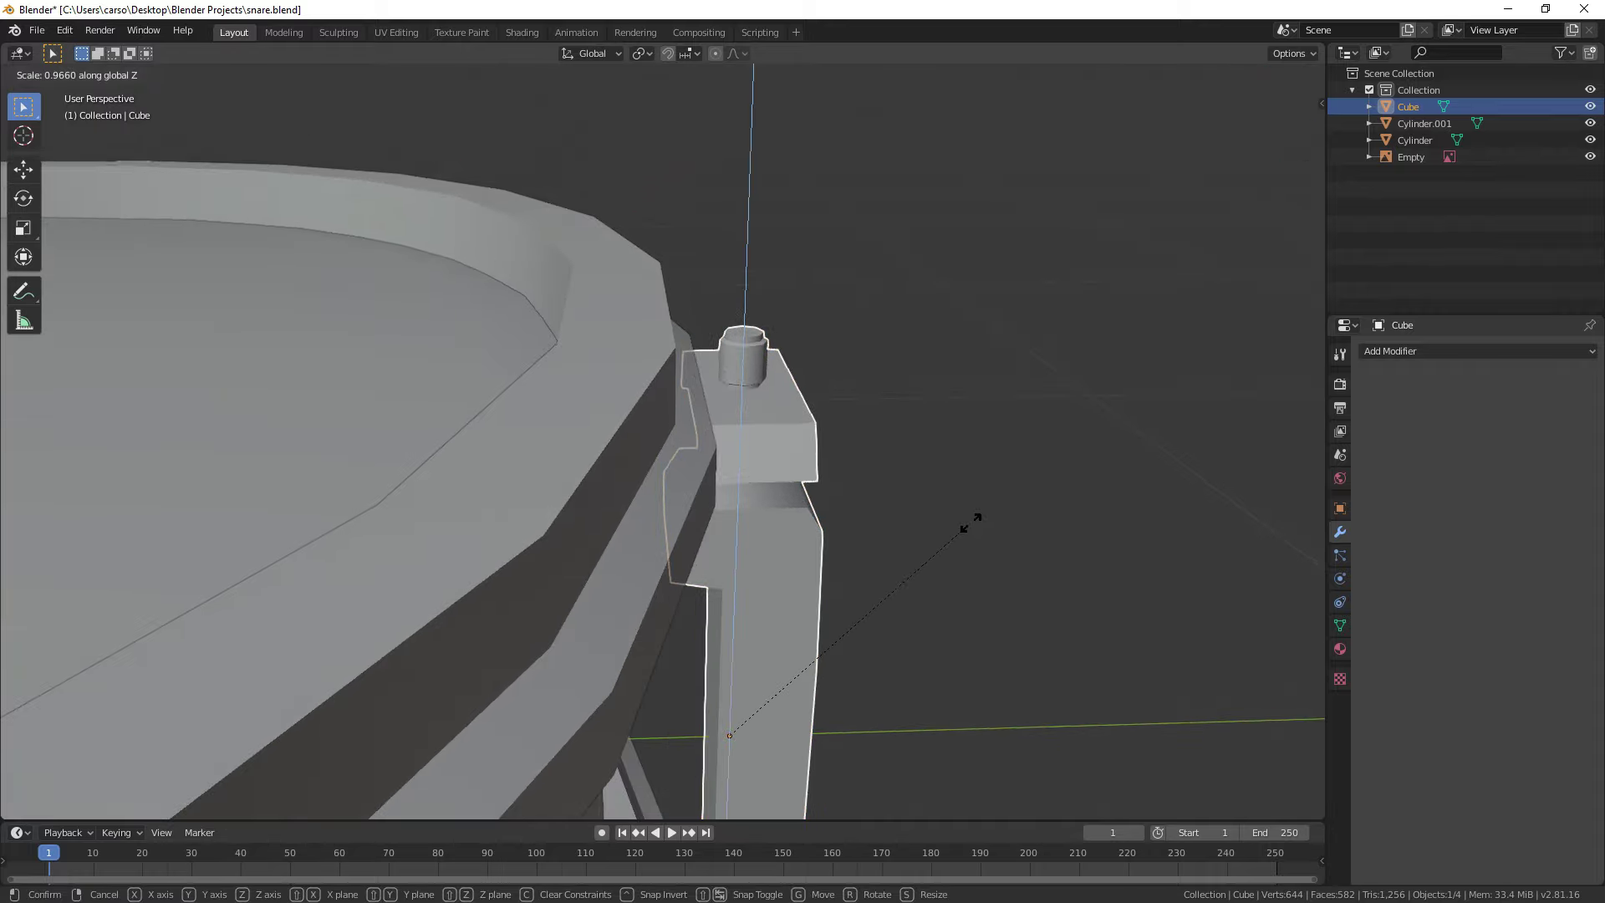
pyautogui.click(977, 522)
# Step: Move only the lug post's linked geometry along Y toward the drum shell in Edit Mode, and save the file
pyautogui.scroll(-3, 967, 548)
pyautogui.moveTo(967, 548); pyautogui.dragTo(649, 542, button='middle')
pyautogui.scroll(4, 863, 600)
pyautogui.moveTo(1005, 297); pyautogui.dragTo(536, 444, button='middle')
pyautogui.click(550, 443)
pyautogui.press('Tab')
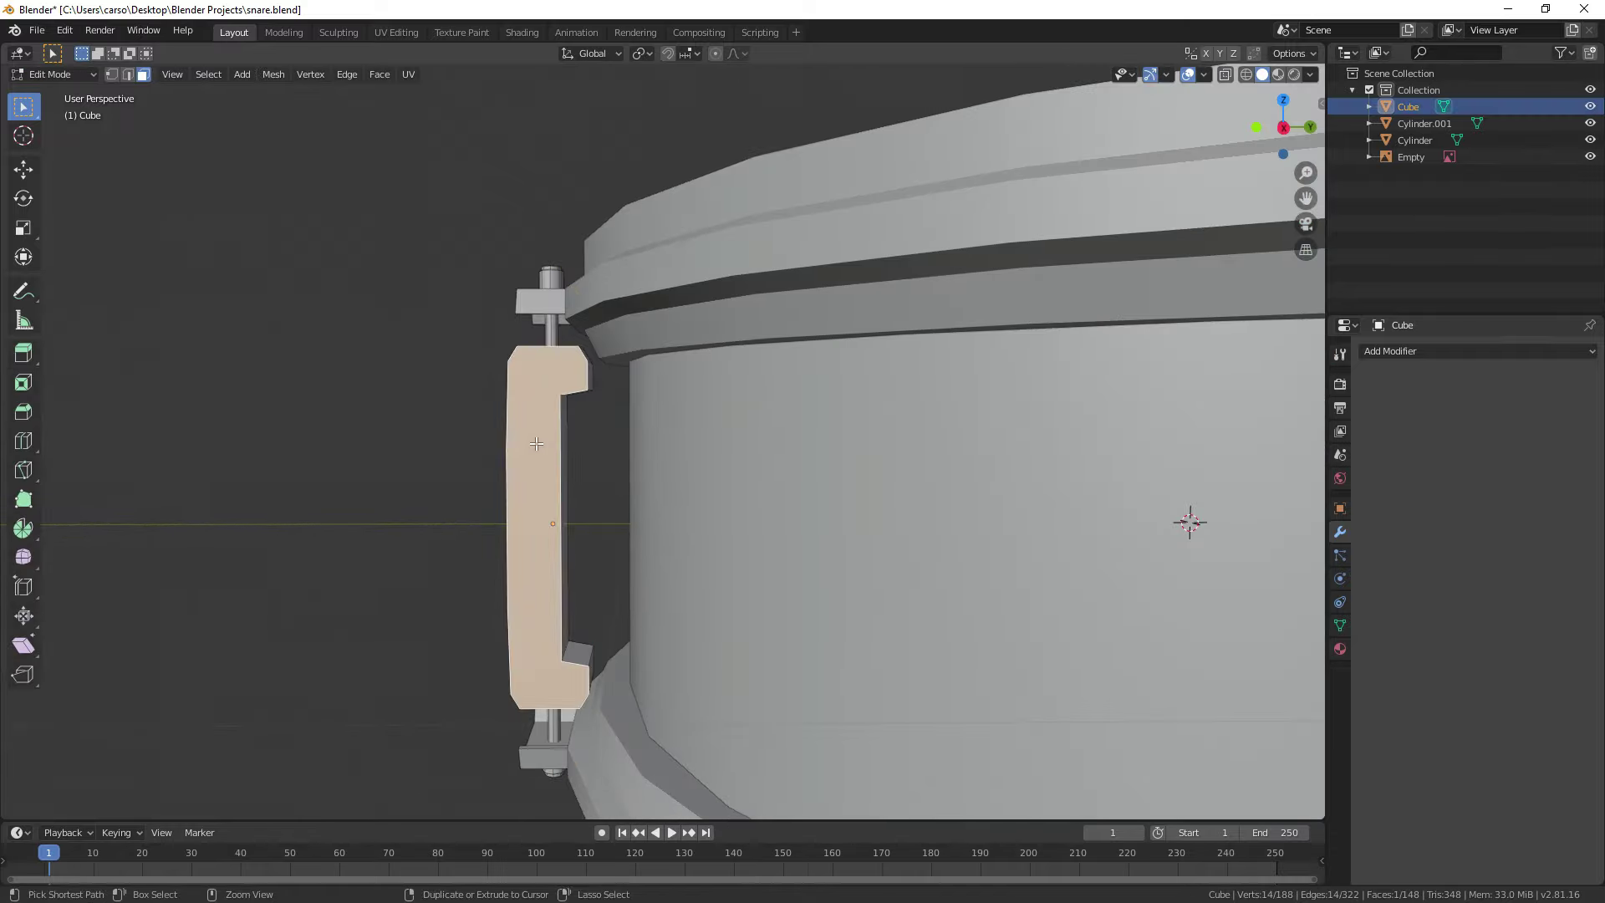
pyautogui.hotkey('ctrl', 'l')
pyautogui.press('g')
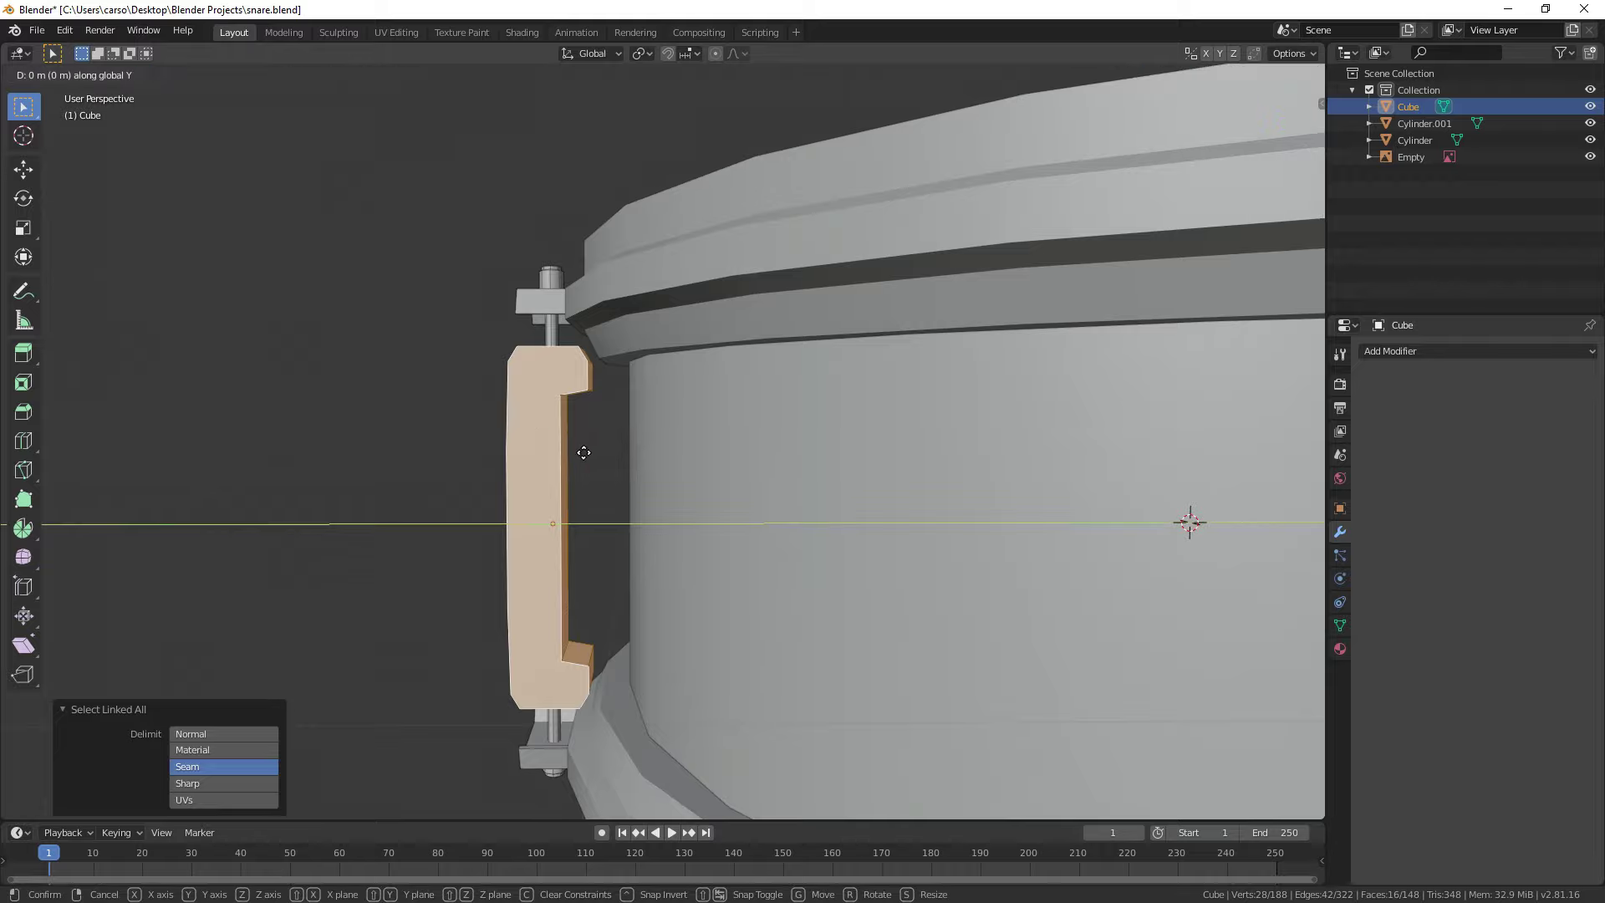
pyautogui.click(602, 453)
pyautogui.moveTo(554, 573)
pyautogui.mouseDown(button='middle')
pyautogui.moveTo(544, 529)
pyautogui.moveTo(590, 592)
pyautogui.moveTo(800, 530)
pyautogui.moveTo(554, 496)
pyautogui.moveTo(598, 515)
pyautogui.moveTo(638, 563)
pyautogui.moveTo(858, 571)
pyautogui.moveTo(608, 564)
pyautogui.moveTo(572, 583)
pyautogui.mouseUp(button='middle')
pyautogui.press('Tab')
pyautogui.hotkey('ctrl', 's')
# Step: Hide the reference image and set the lug assembly's origin to the 3D cursor at the drum's center
pyautogui.scroll(-2, 639, 563)
pyautogui.click(658, 506)
pyautogui.keyDown('shift'); pyautogui.moveTo(709, 493); pyautogui.dragTo(674, 560, button='middle'); pyautogui.keyUp('shift')
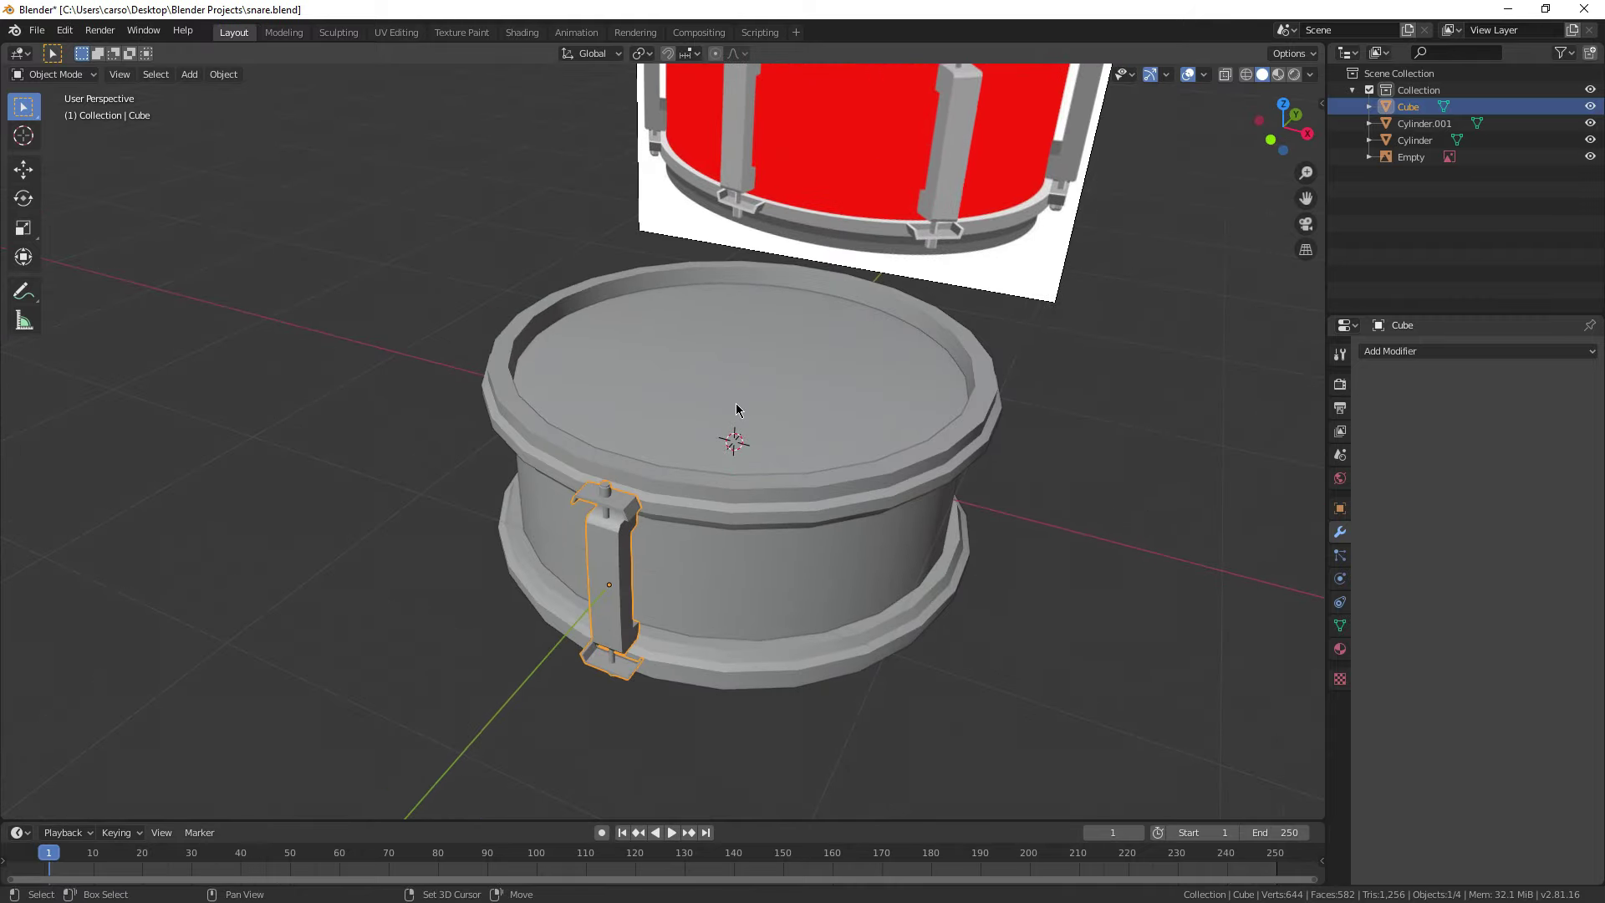
pyautogui.moveTo(735, 409); pyautogui.dragTo(720, 565, button='middle')
pyautogui.press('KP_7')
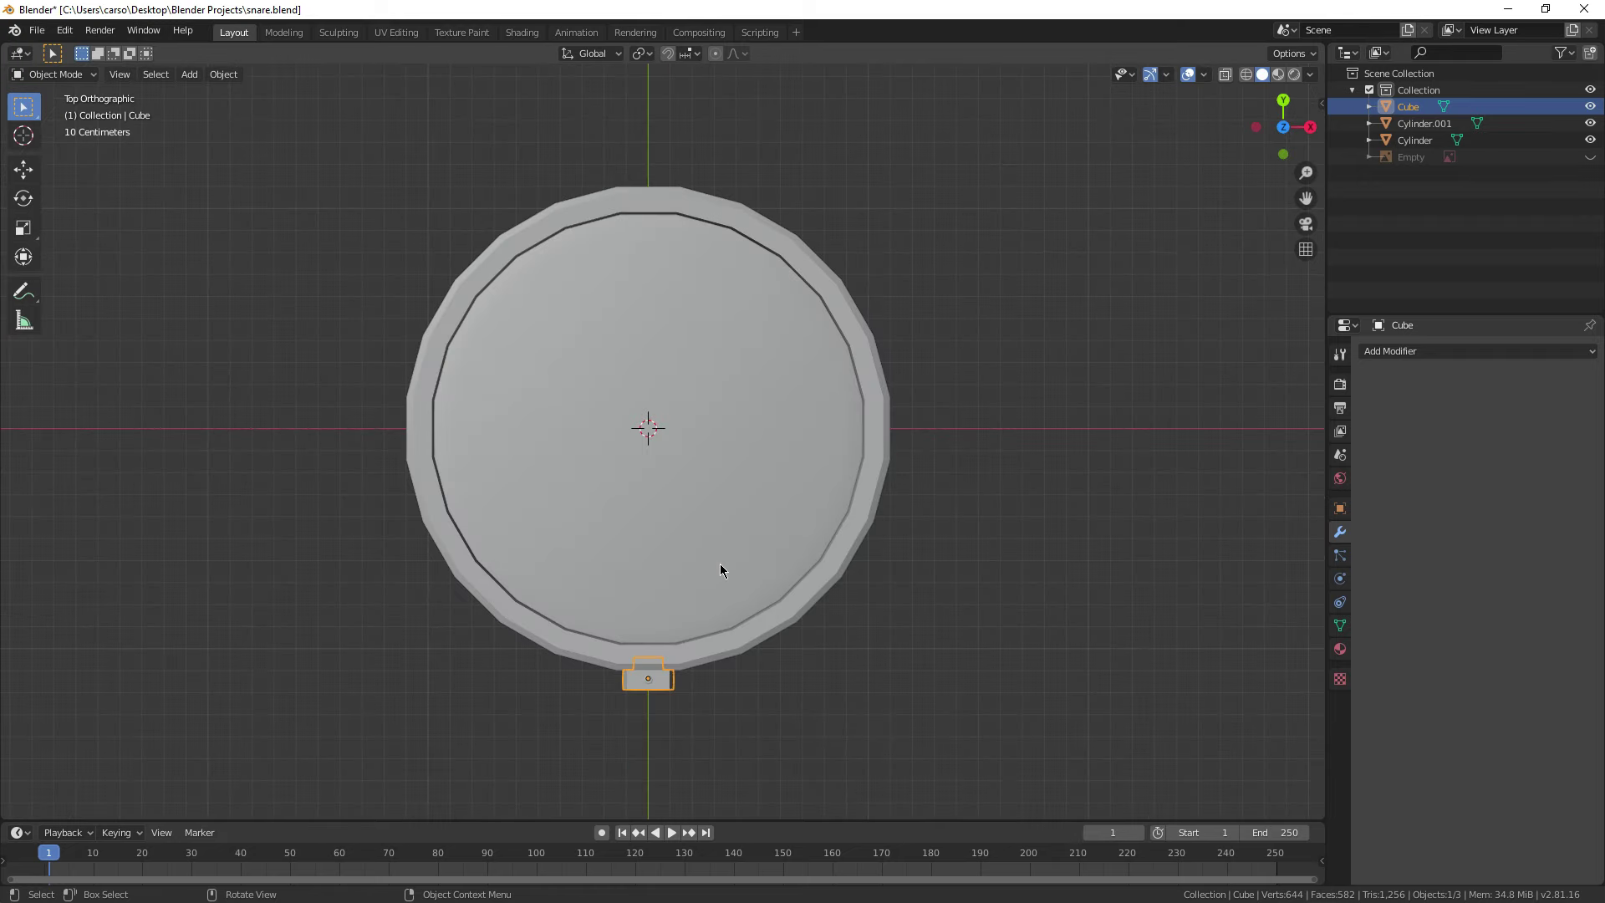
pyautogui.rightClick(720, 565)
pyautogui.moveTo(721, 567)
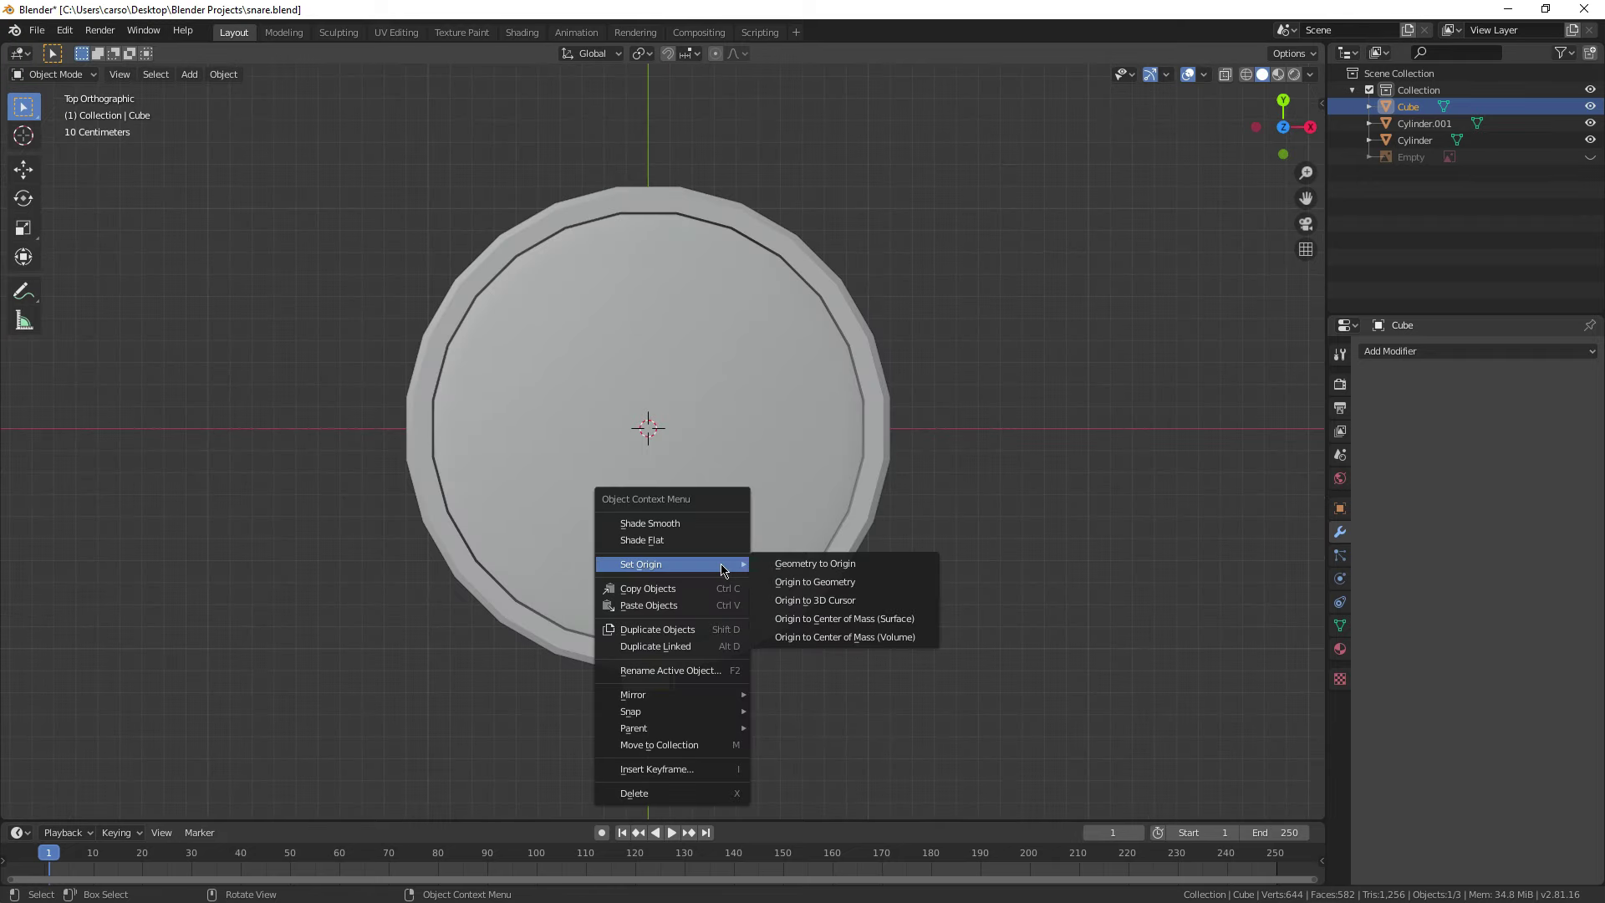
pyautogui.click(842, 600)
# Step: Mirror the lug assembly across Y only with a Mirror modifier, and apply the modifier
pyautogui.click(1394, 351)
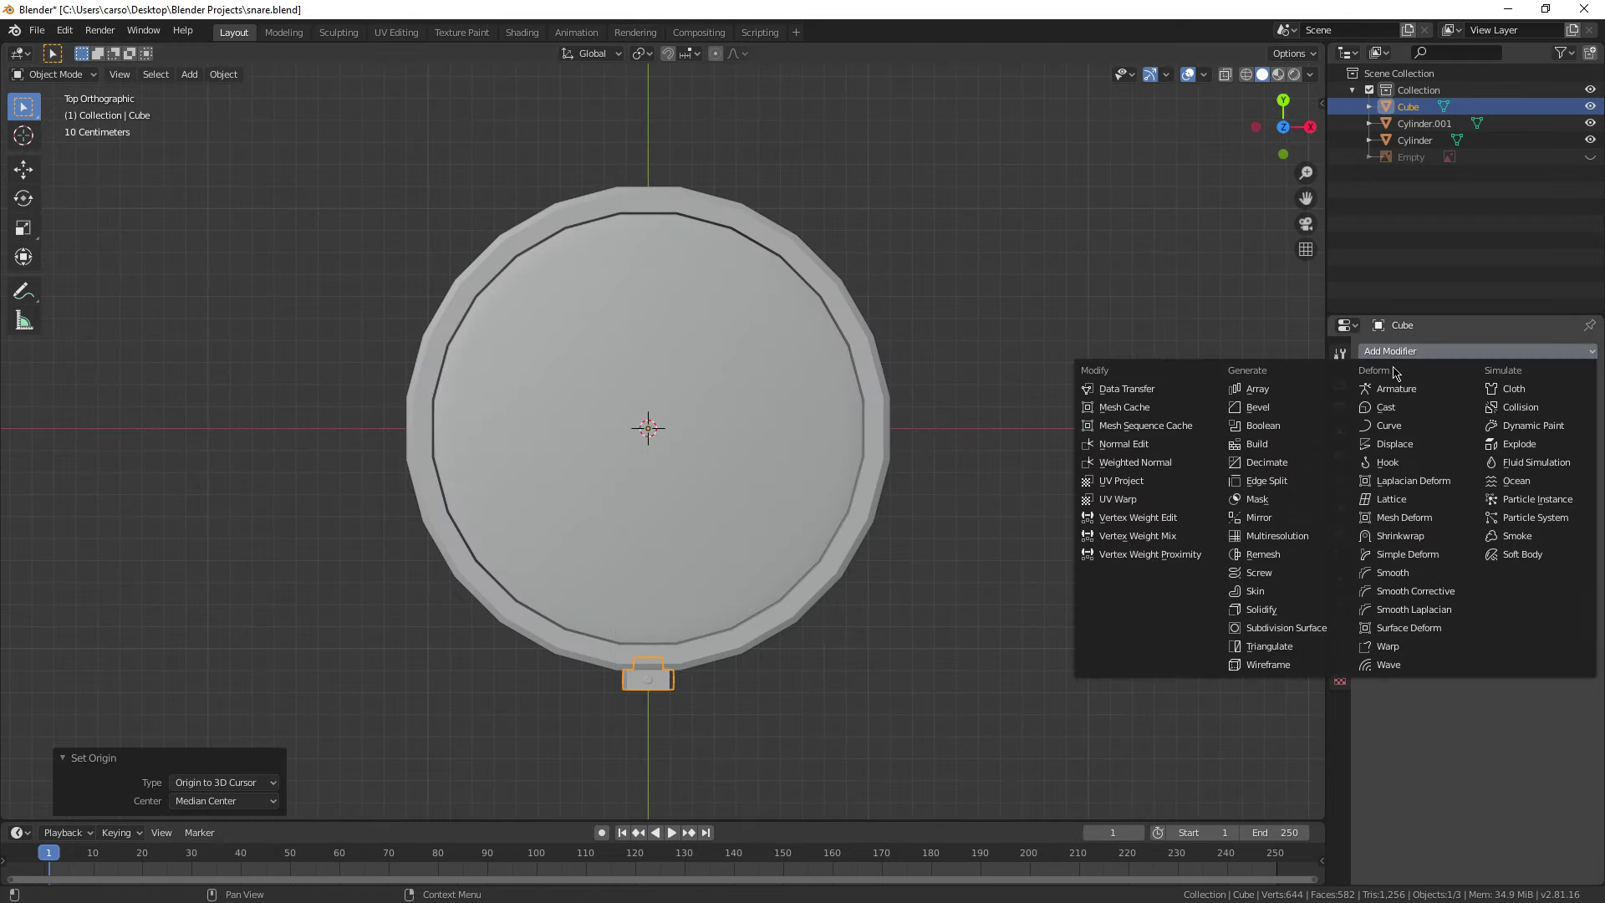
pyautogui.click(1286, 517)
pyautogui.click(1369, 461)
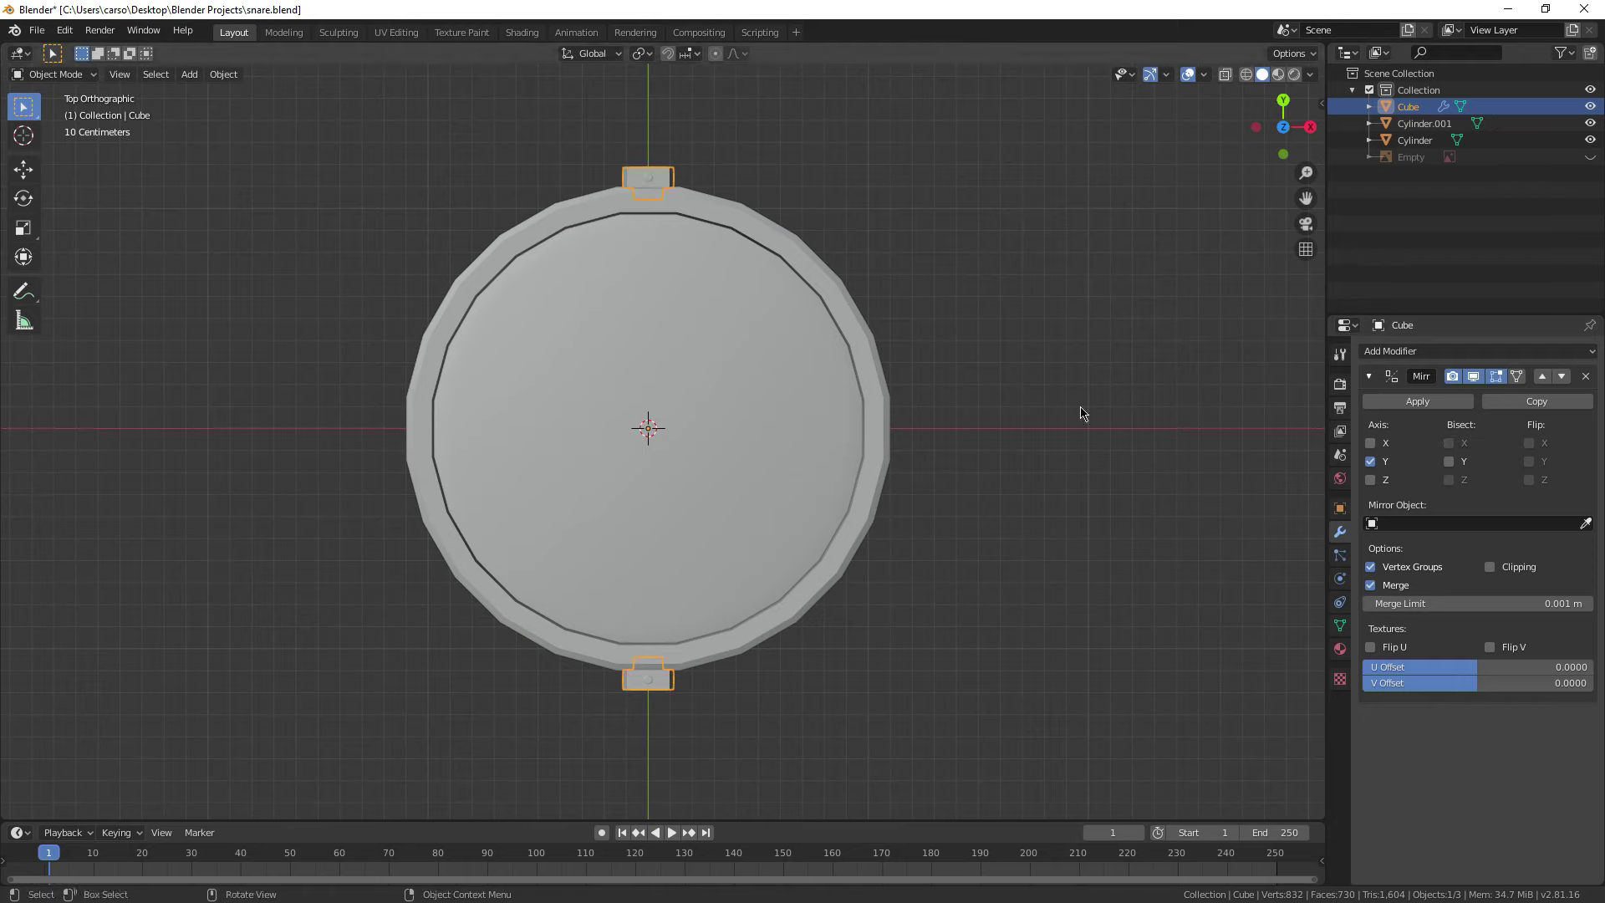
pyautogui.click(1416, 402)
# Step: Duplicate the pair of opposite lugs in place and rotate the copy 90° around the drum's center
pyautogui.hotkey('shift', 'd')
pyautogui.press('Escape')
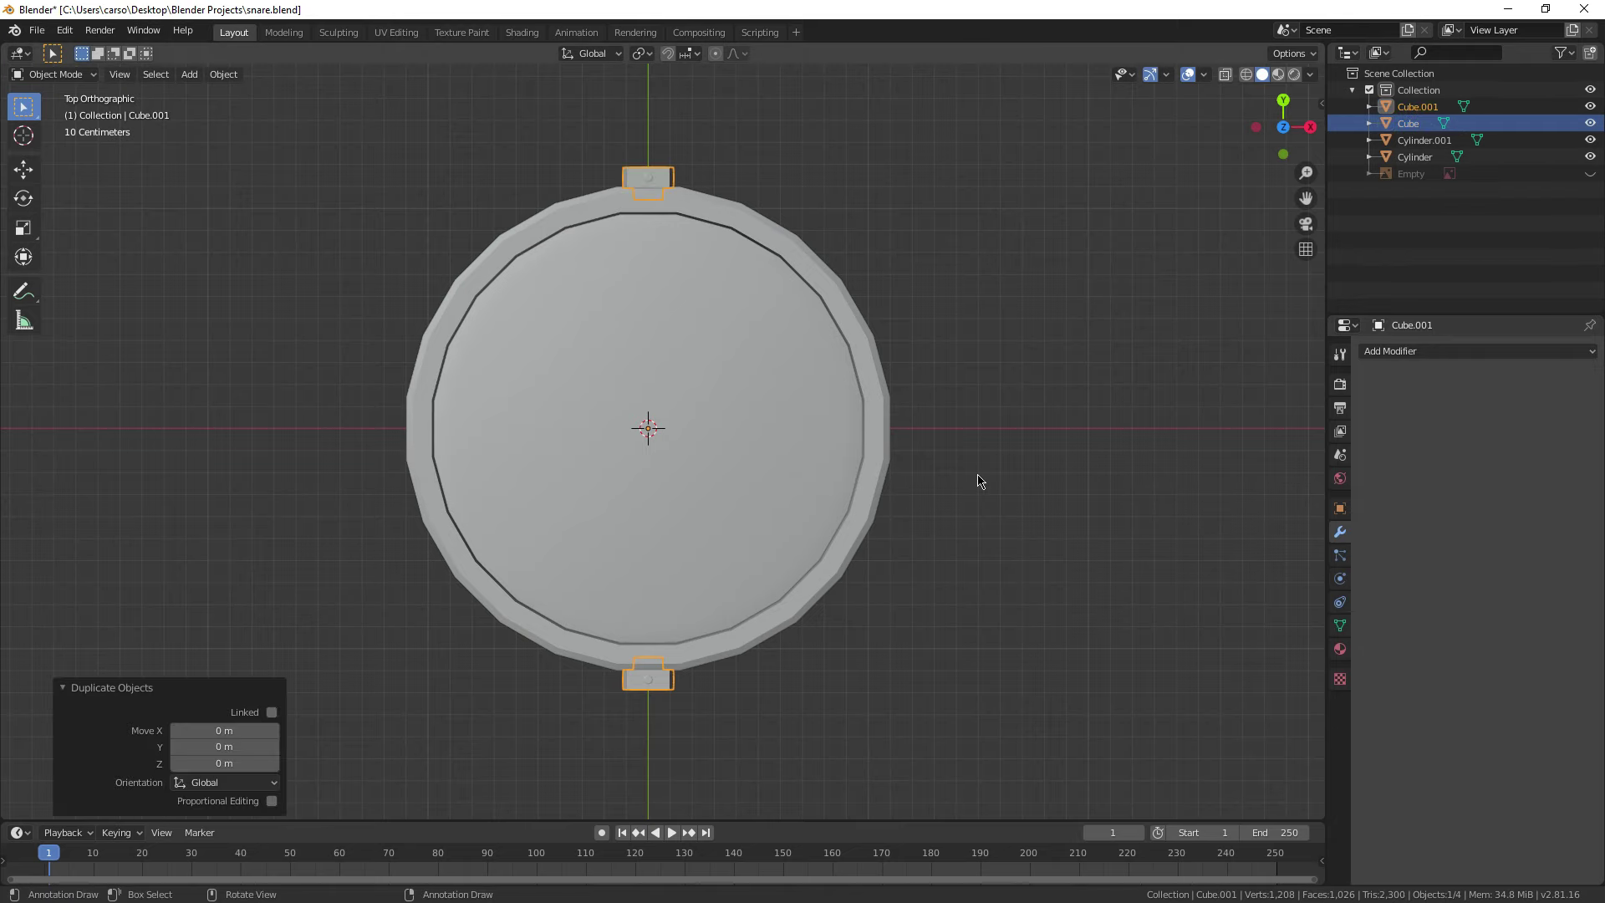
pyautogui.write('r90')
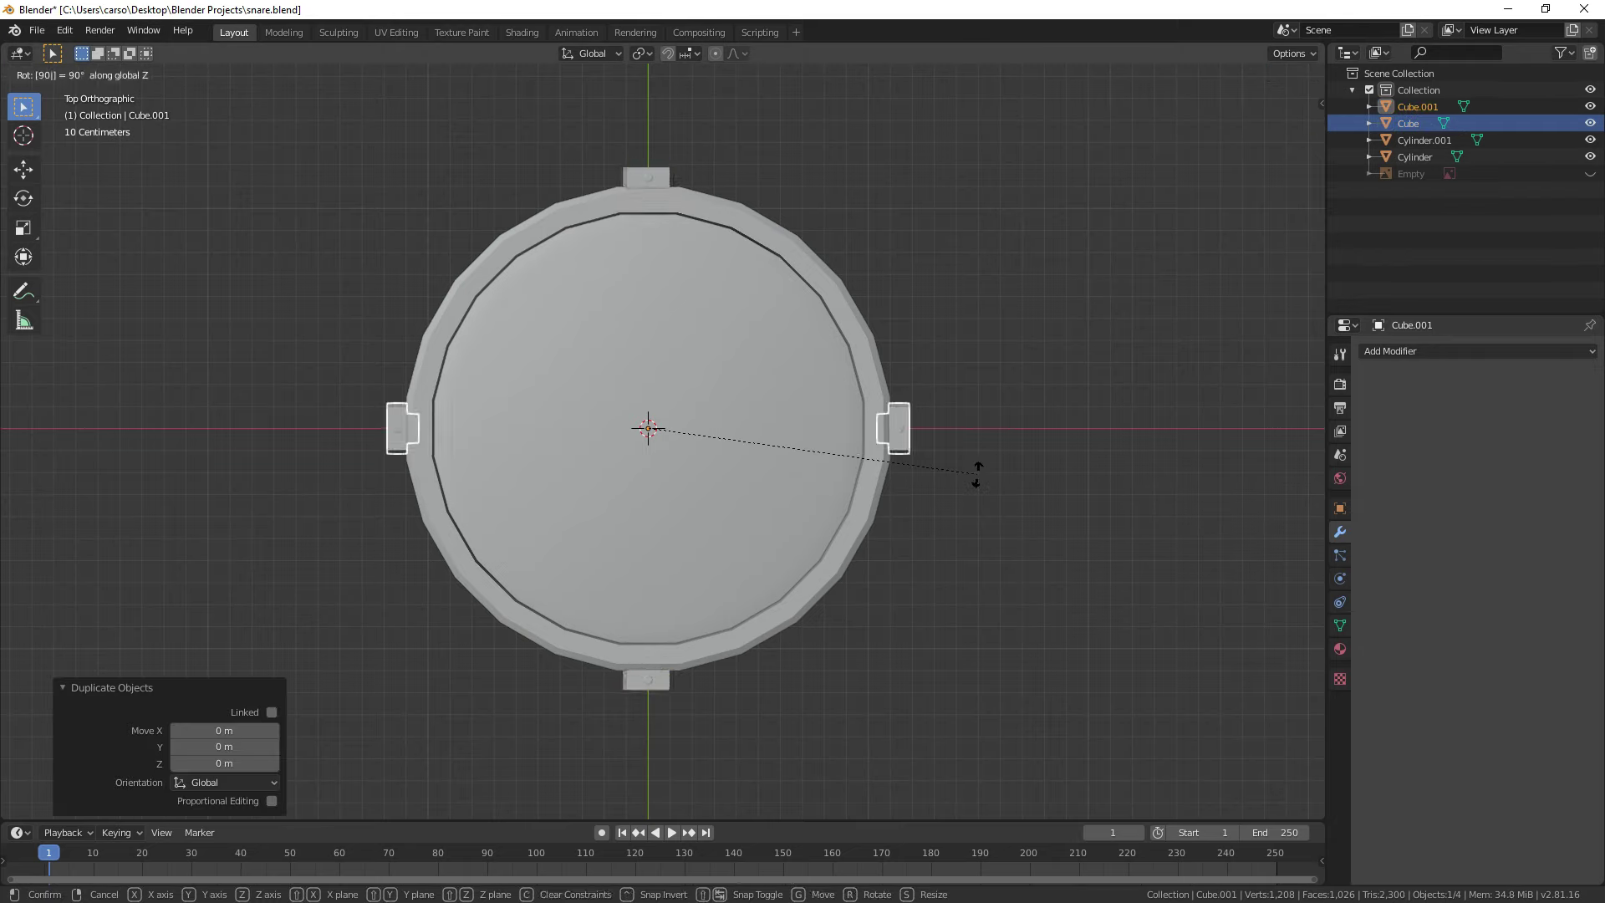
pyautogui.press('Return')
# Step: Duplicate both opposite lug pairs in place and rotate the copies 45° around the drum's center, then clear the selection
pyautogui.keyDown('shift'); pyautogui.click(661, 191); pyautogui.keyUp('shift')
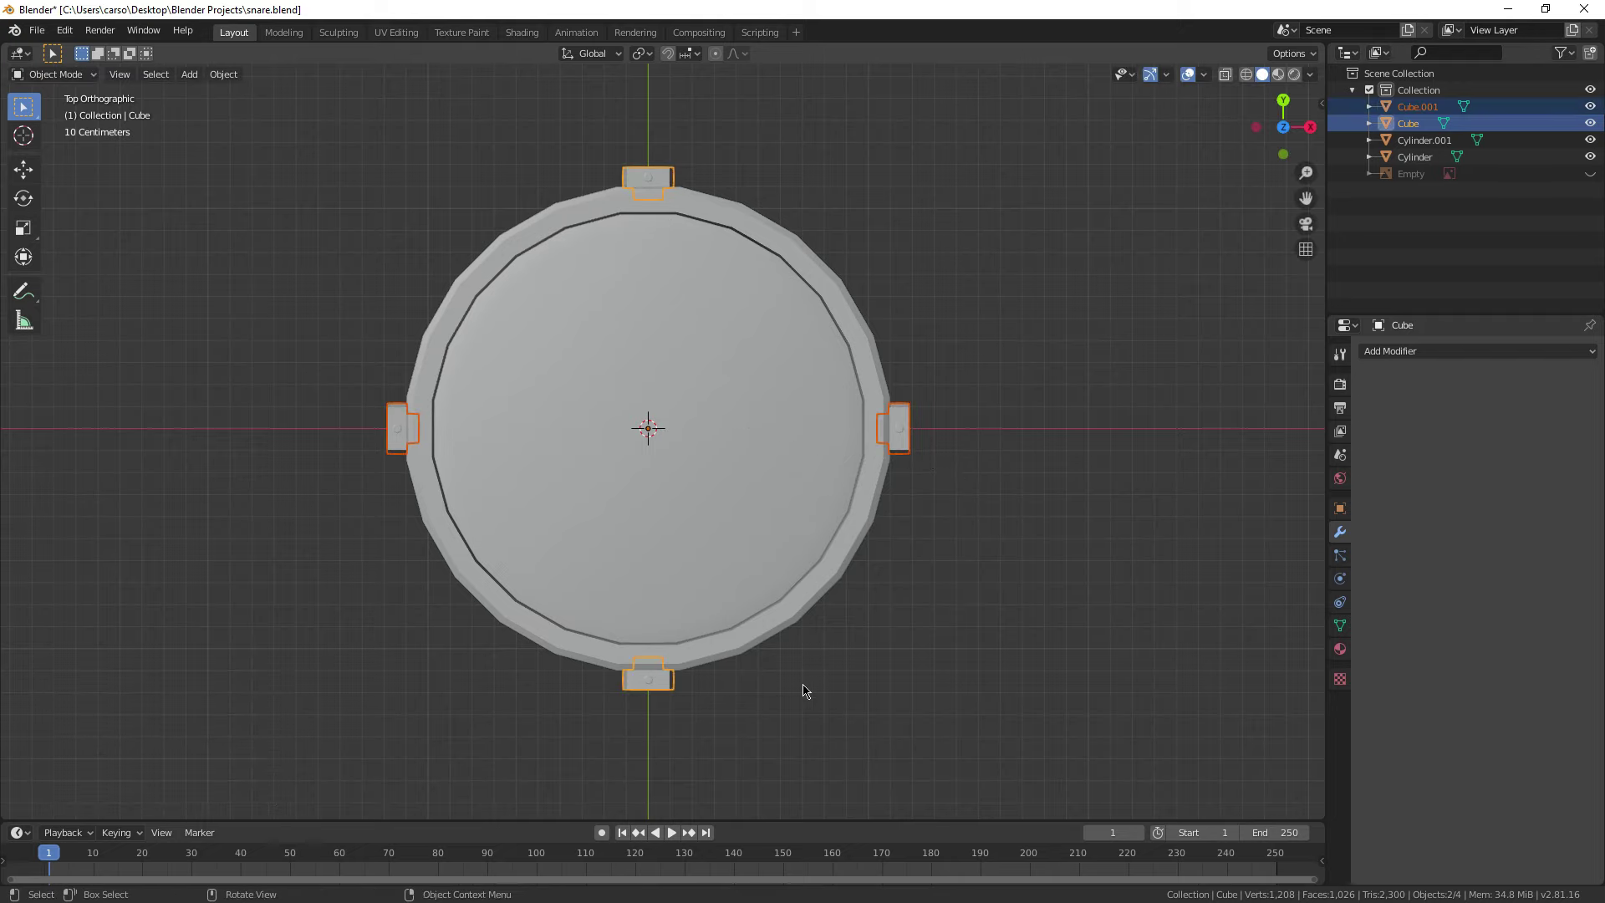
pyautogui.hotkey('shift', 'd')
pyautogui.write('r45')
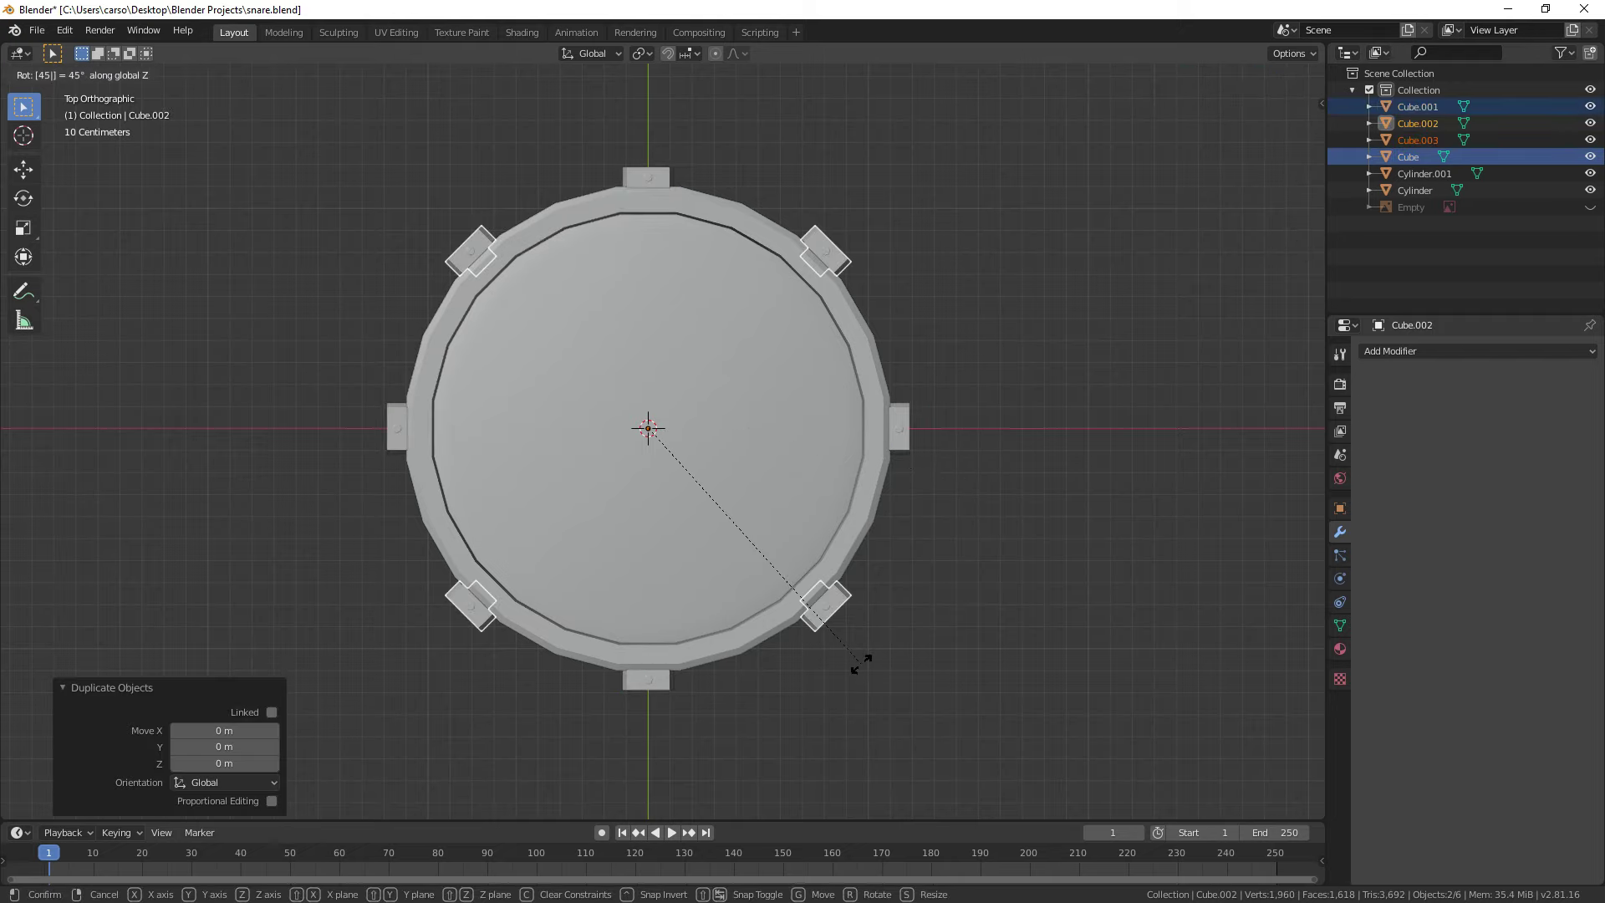
pyautogui.press('Return')
pyautogui.hotkey('alt', 'a')
# Step: Unhide the reference image and select the drum shell
pyautogui.moveTo(928, 738); pyautogui.dragTo(986, 601, button='middle')
pyautogui.scroll(-3, 866, 615)
pyautogui.click(1589, 206)
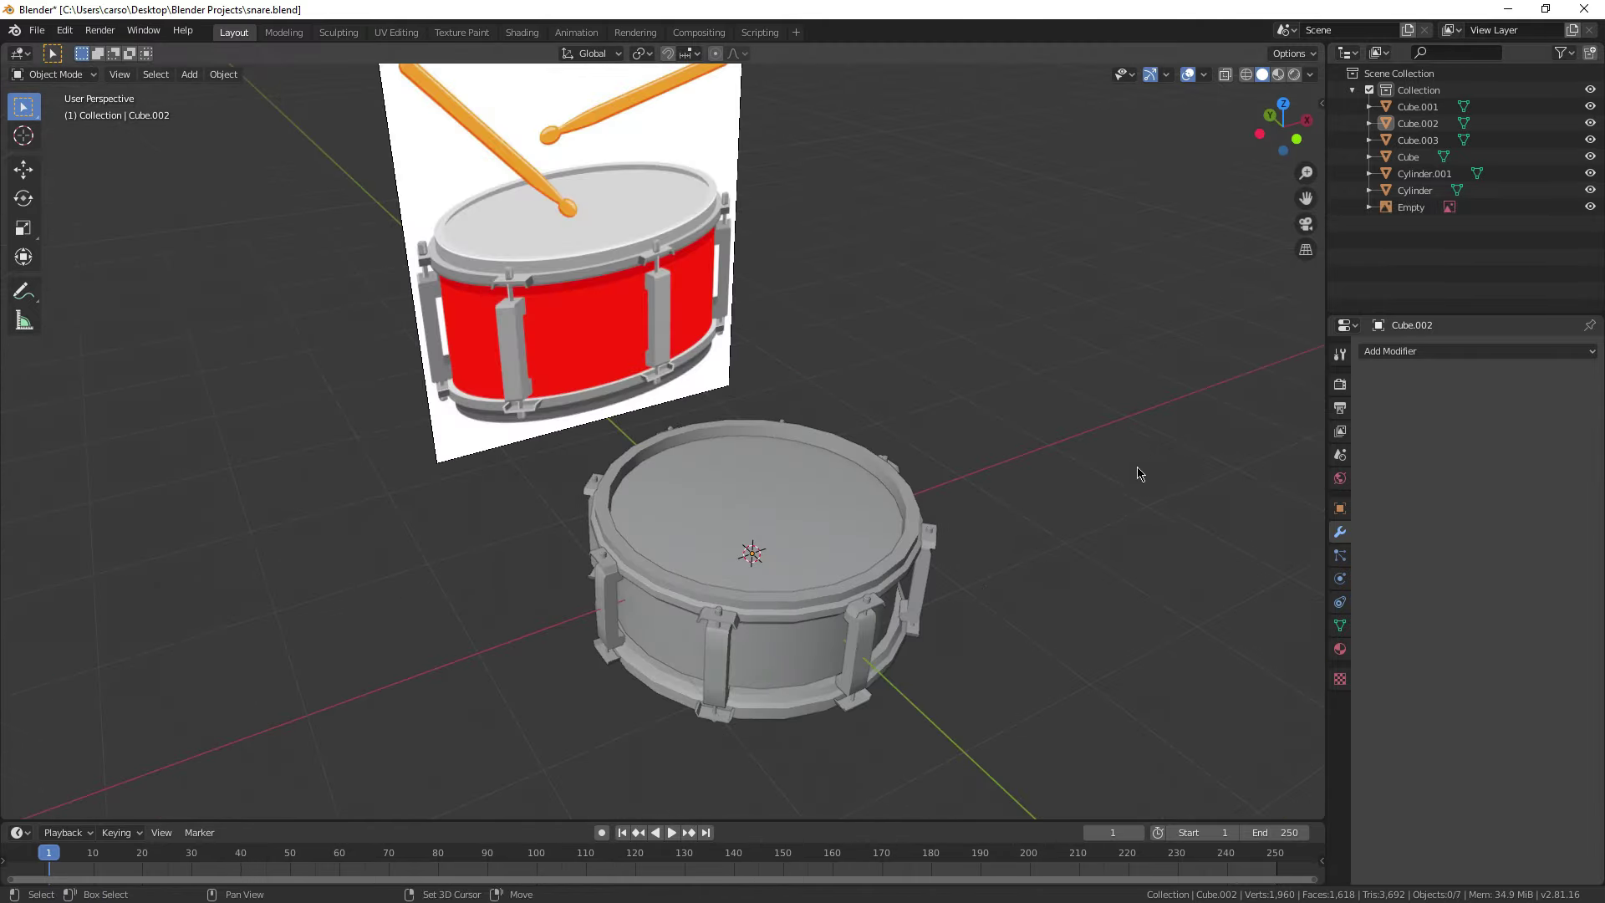
pyautogui.moveTo(1125, 469); pyautogui.dragTo(690, 518, button='middle')
pyautogui.click(690, 519)
pyautogui.press('g')
pyautogui.click(953, 510)
pyautogui.hotkey('ctrl', 'z')
# Step: Give the drum shell a new material with a red base color and switch the viewport to Material Preview
pyautogui.scroll(1, 911, 541)
pyautogui.click(1340, 649)
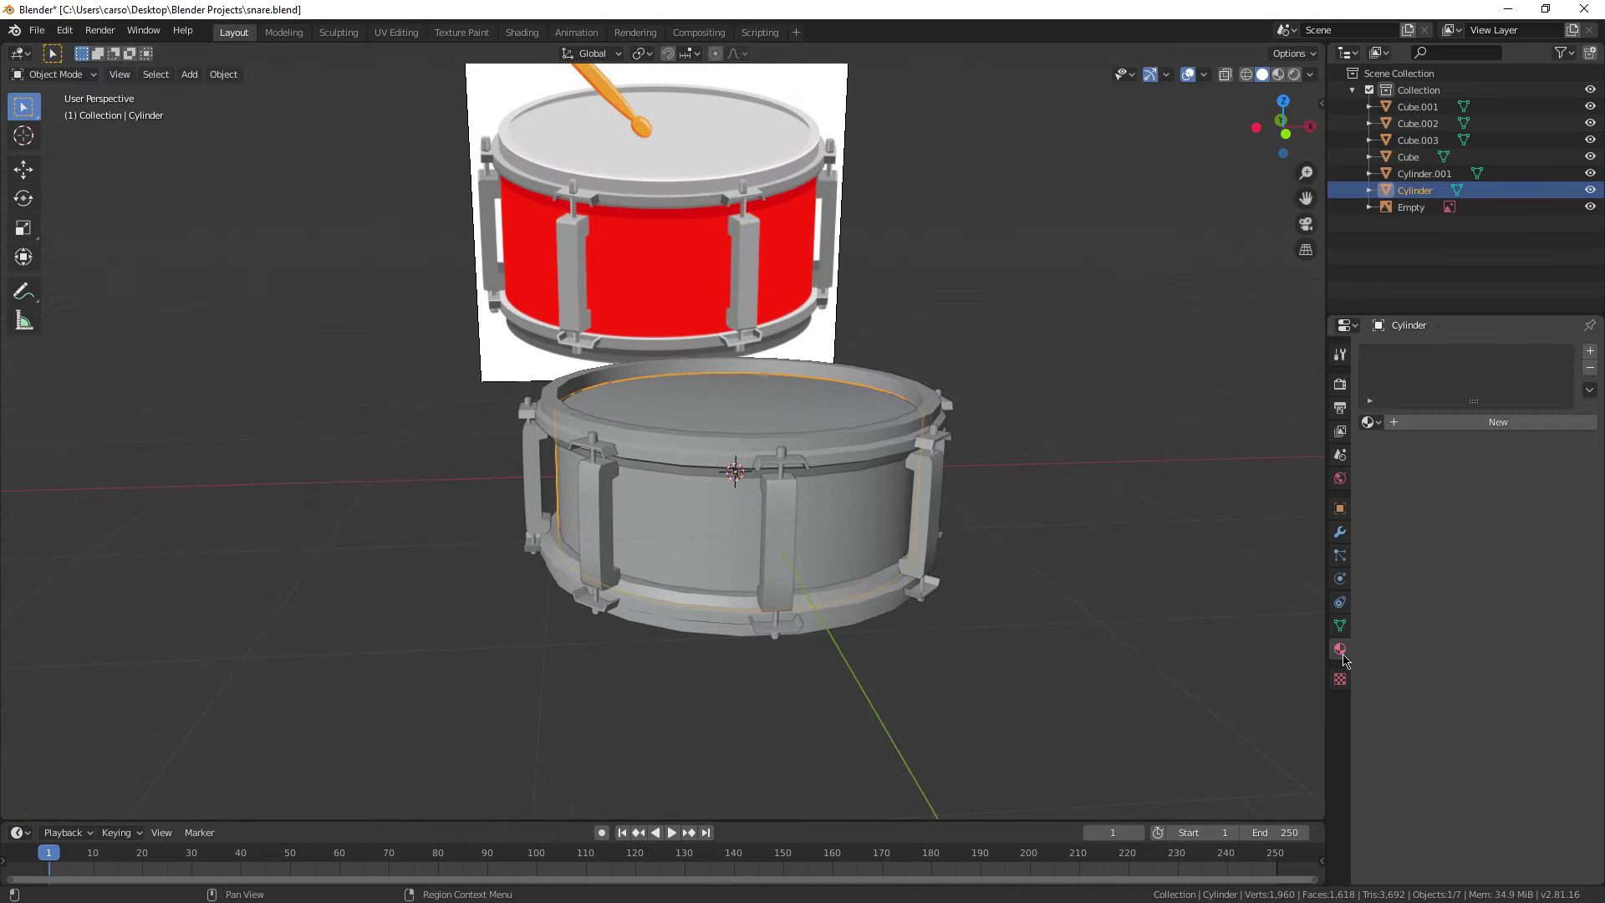
pyautogui.click(1481, 422)
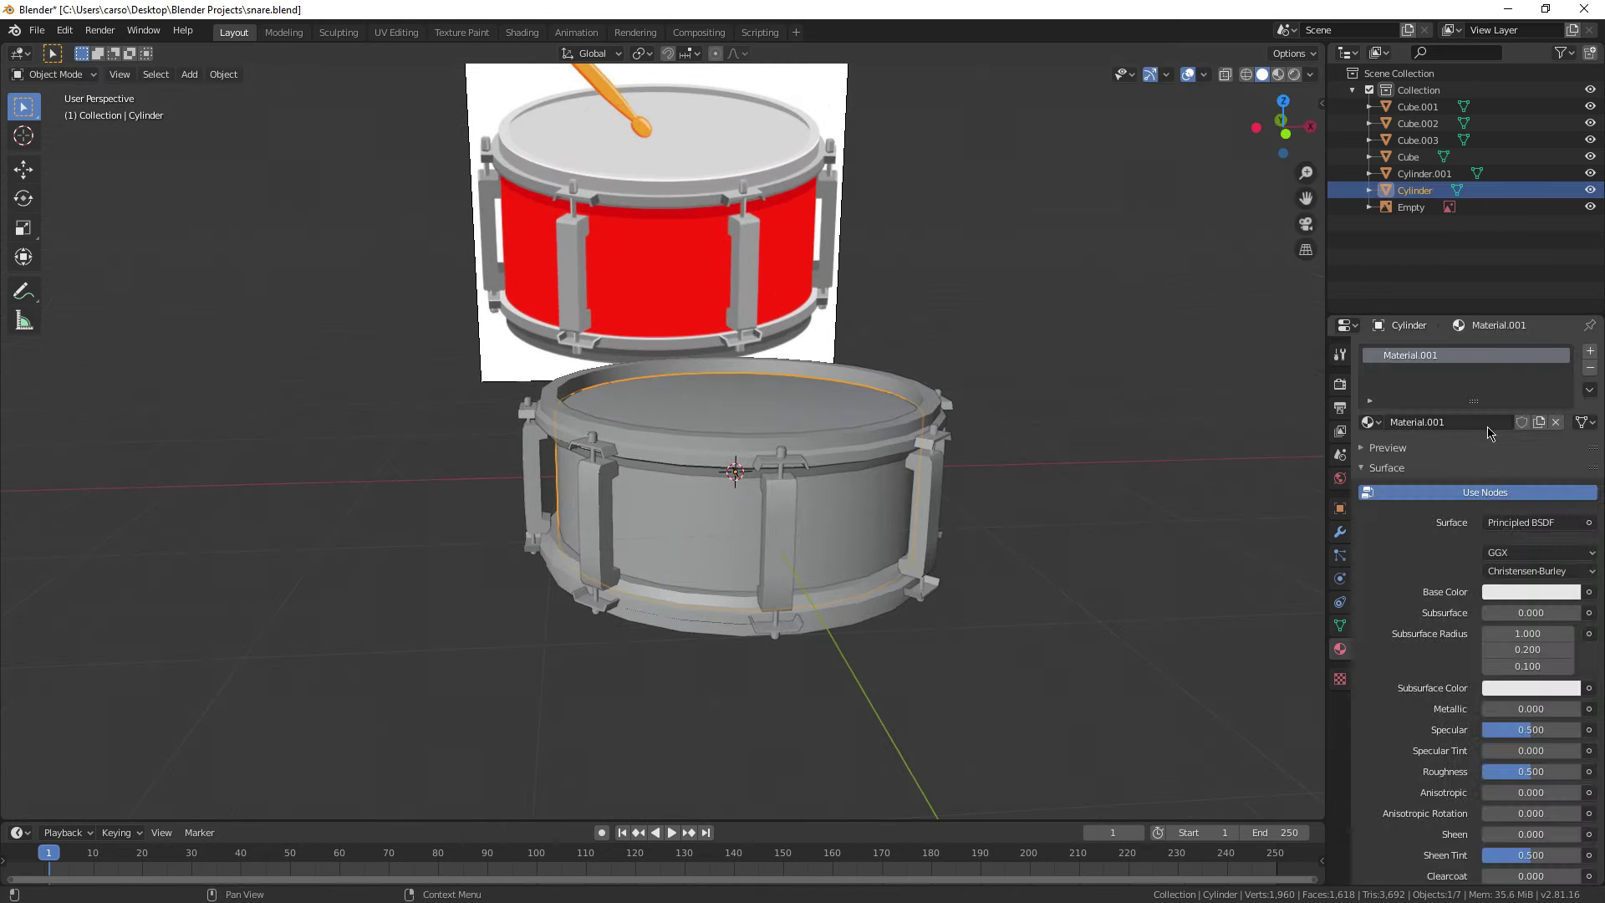
pyautogui.click(1527, 593)
pyautogui.moveTo(1498, 466); pyautogui.dragTo(1493, 475)
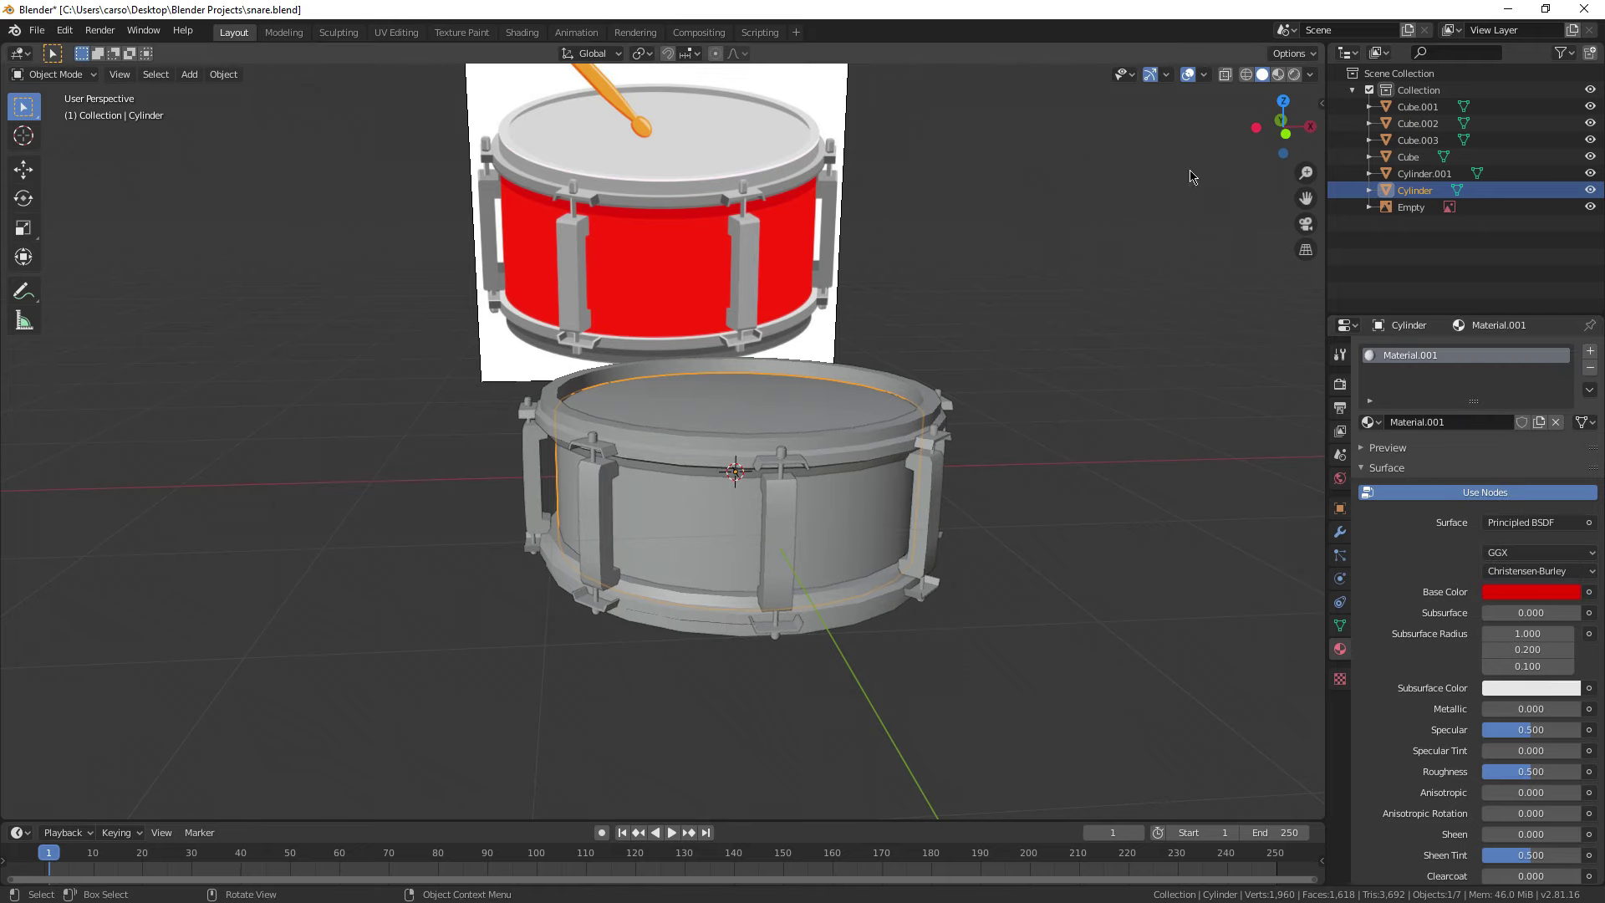
pyautogui.click(1278, 74)
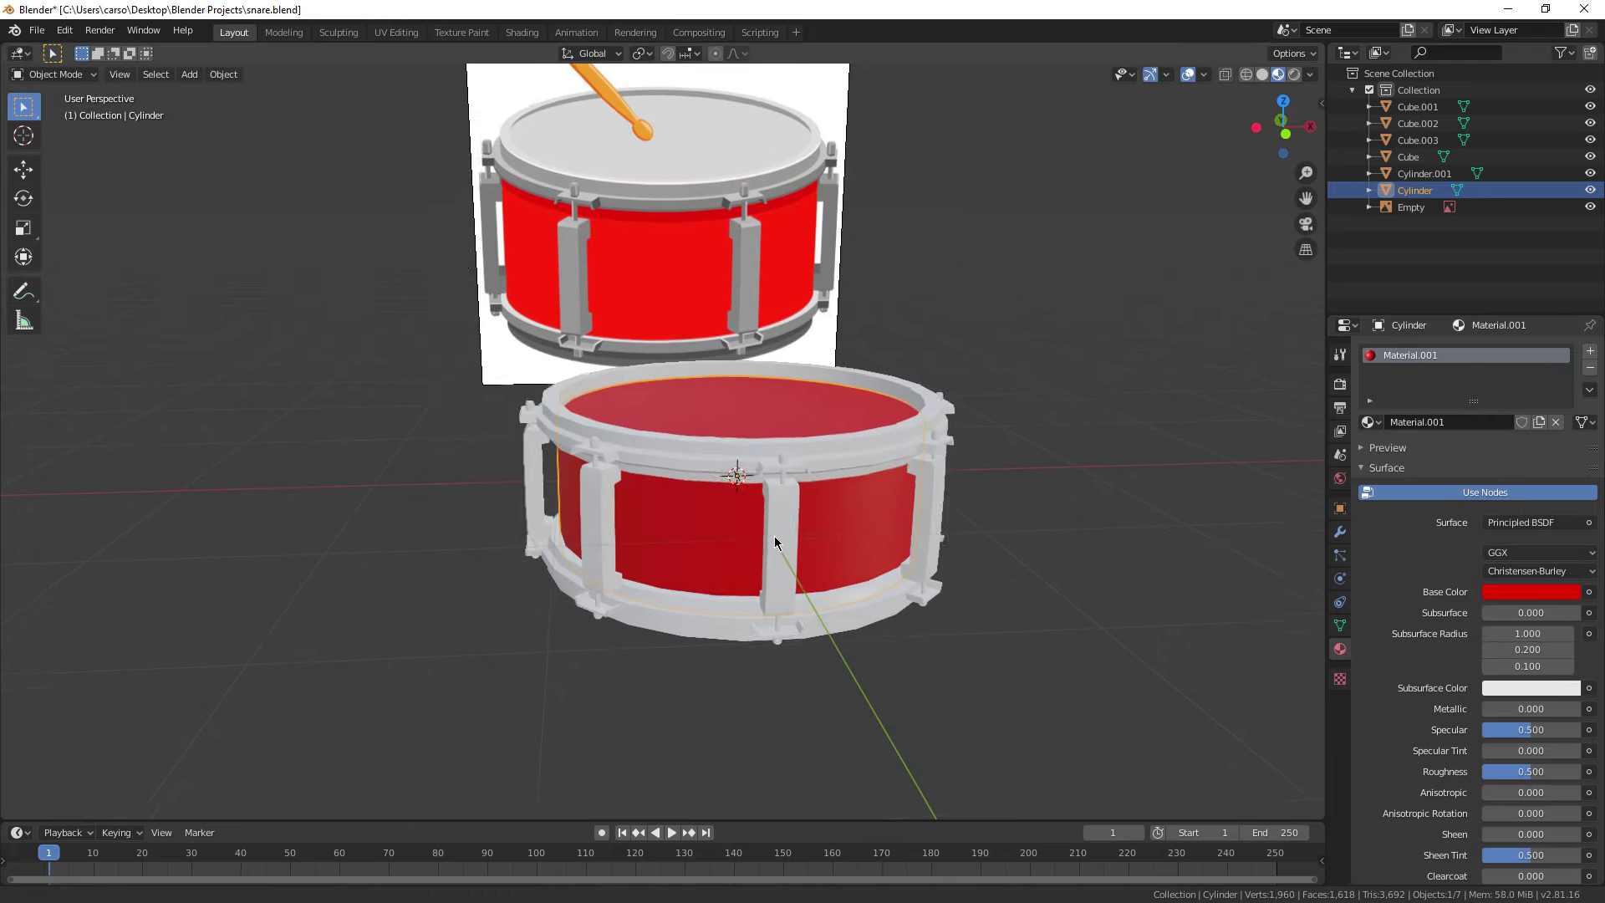
# Step: Join all four lug objects into the hoops object, with the hoops as the active object
pyautogui.scroll(2, 775, 543)
pyautogui.click(819, 489)
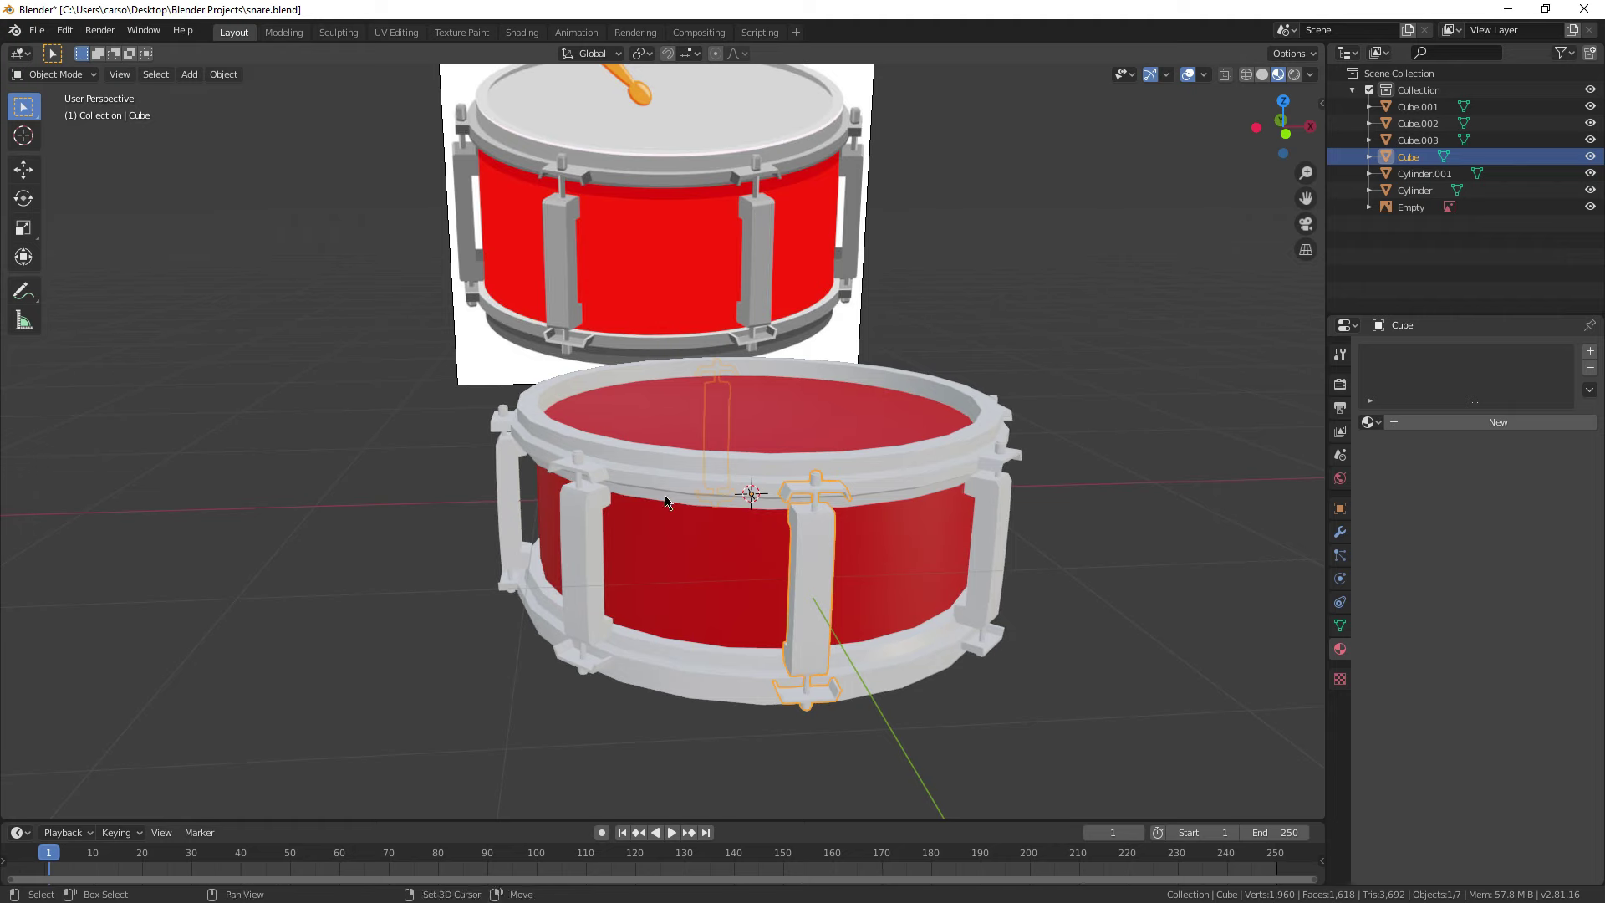
pyautogui.keyDown('shift'); pyautogui.click(596, 499); pyautogui.keyUp('shift')
pyautogui.keyDown('shift'); pyautogui.click(509, 421); pyautogui.keyUp('shift')
pyautogui.keyDown('shift'); pyautogui.click(1009, 472); pyautogui.keyUp('shift')
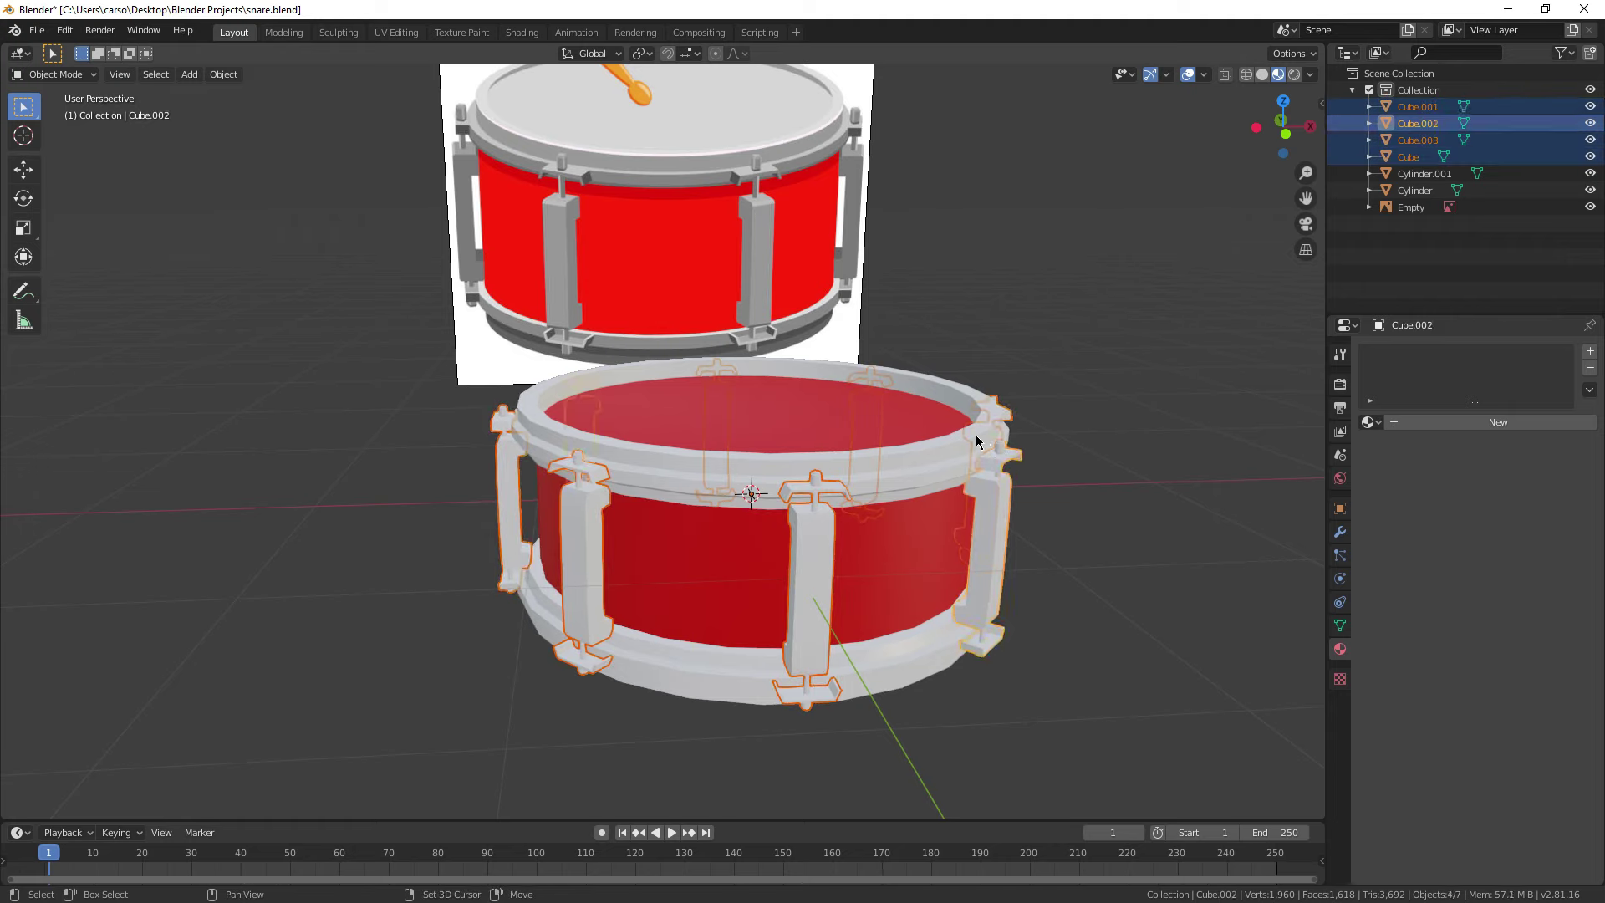
pyautogui.keyDown('shift'); pyautogui.click(976, 441); pyautogui.keyUp('shift')
pyautogui.rightClick(942, 473)
pyautogui.click(942, 476)
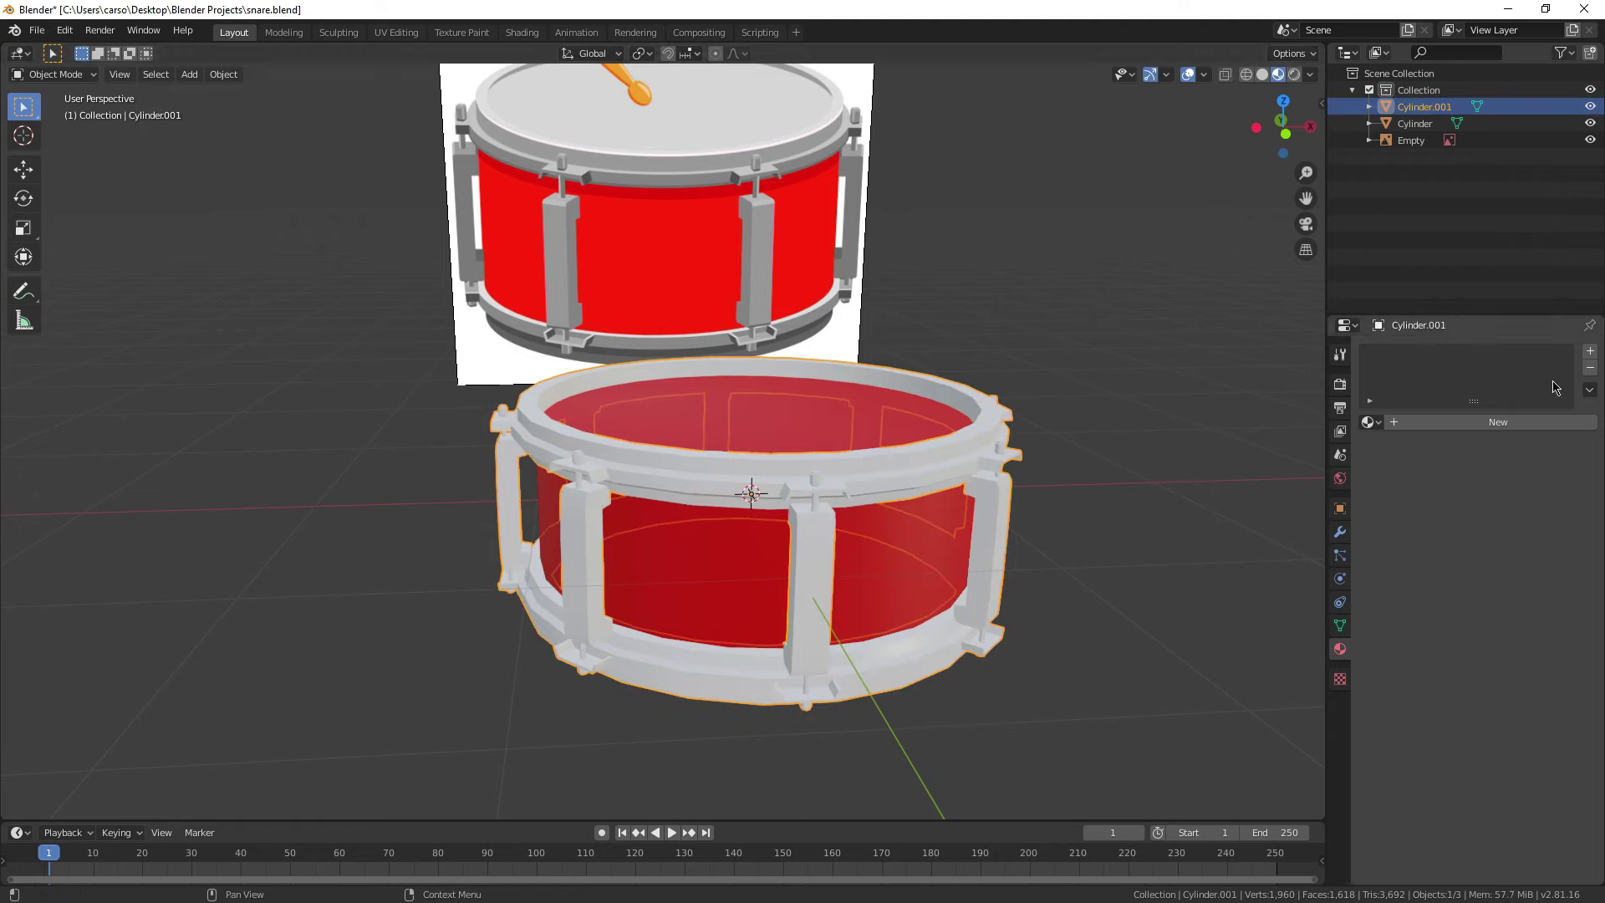
# Step: Give the joined hoops and lugs a new material with a gray base color, value 0.567
pyautogui.click(1460, 424)
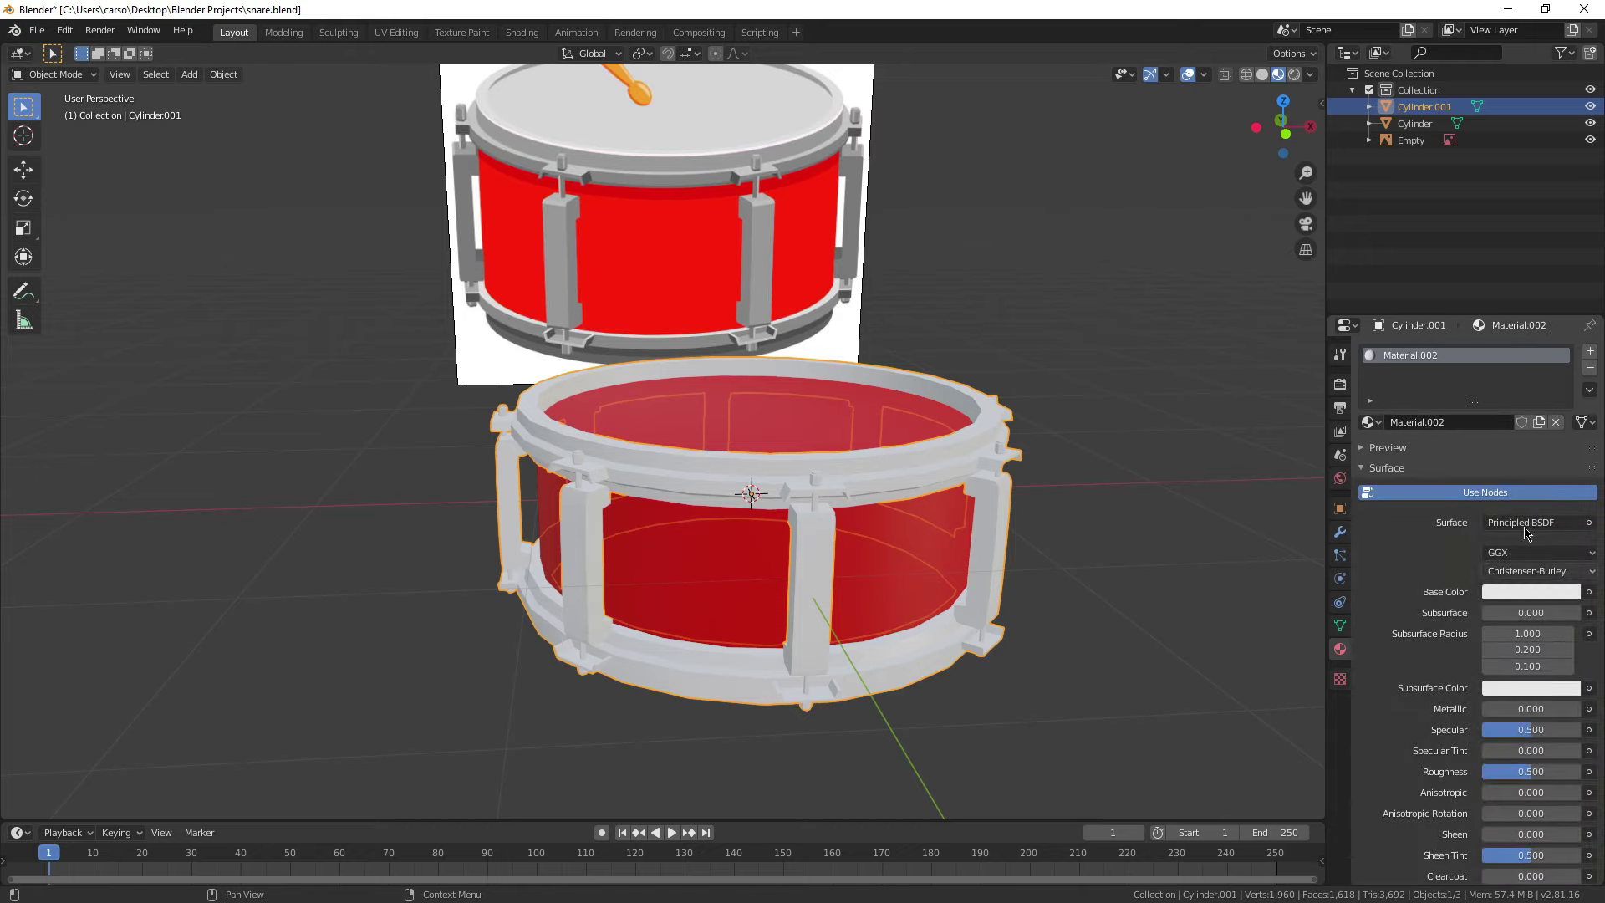
pyautogui.click(1544, 592)
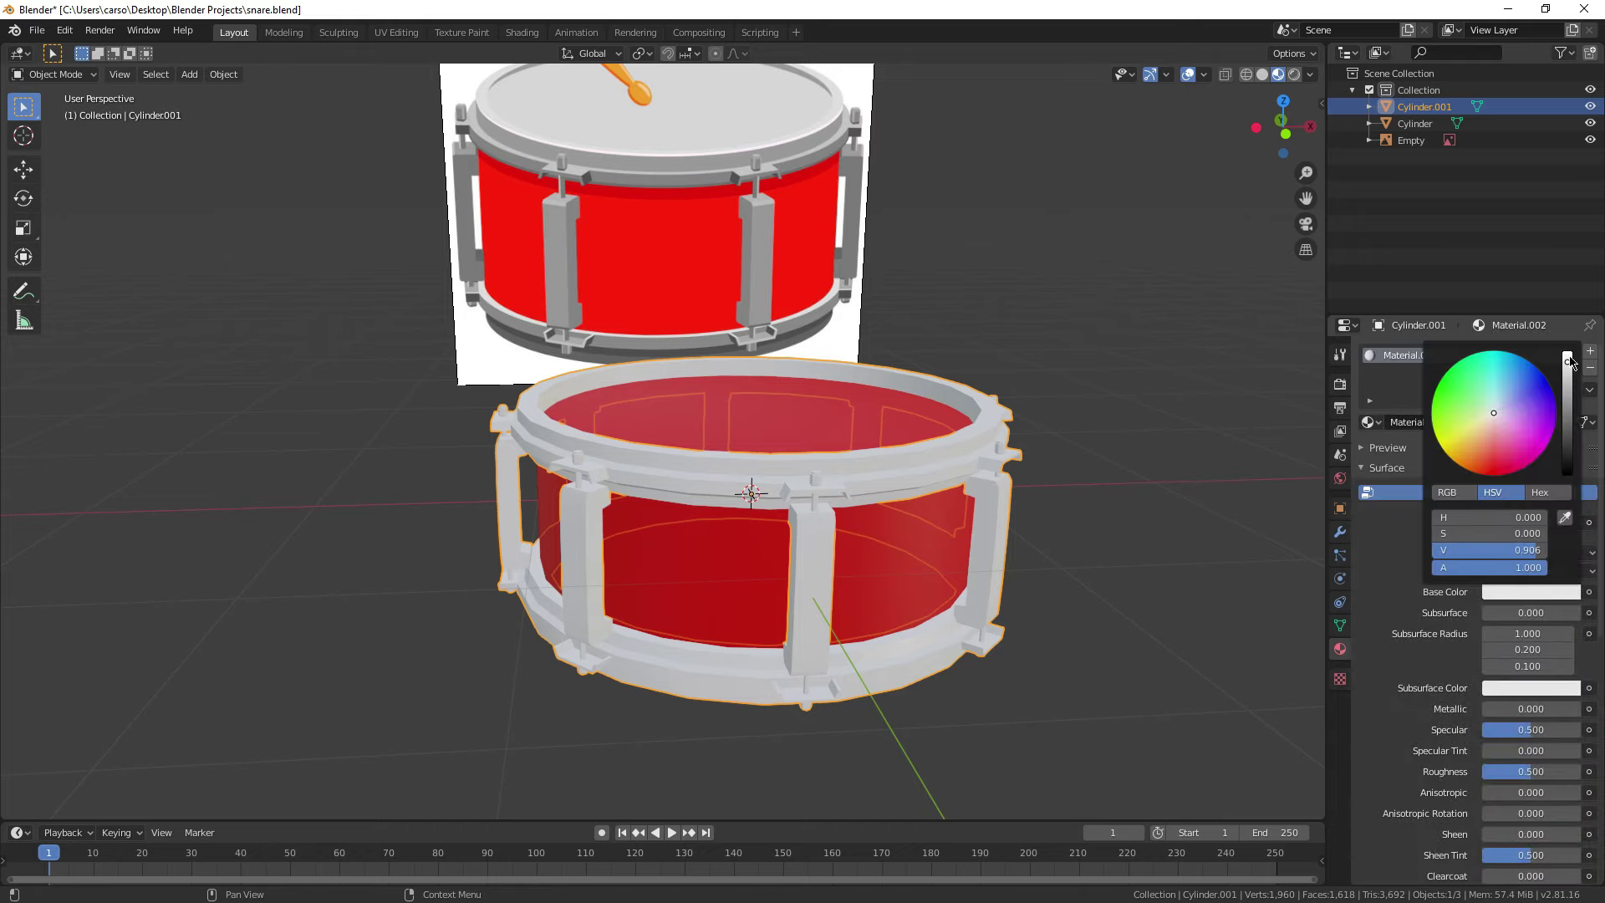
pyautogui.moveTo(1569, 364); pyautogui.dragTo(1569, 409)
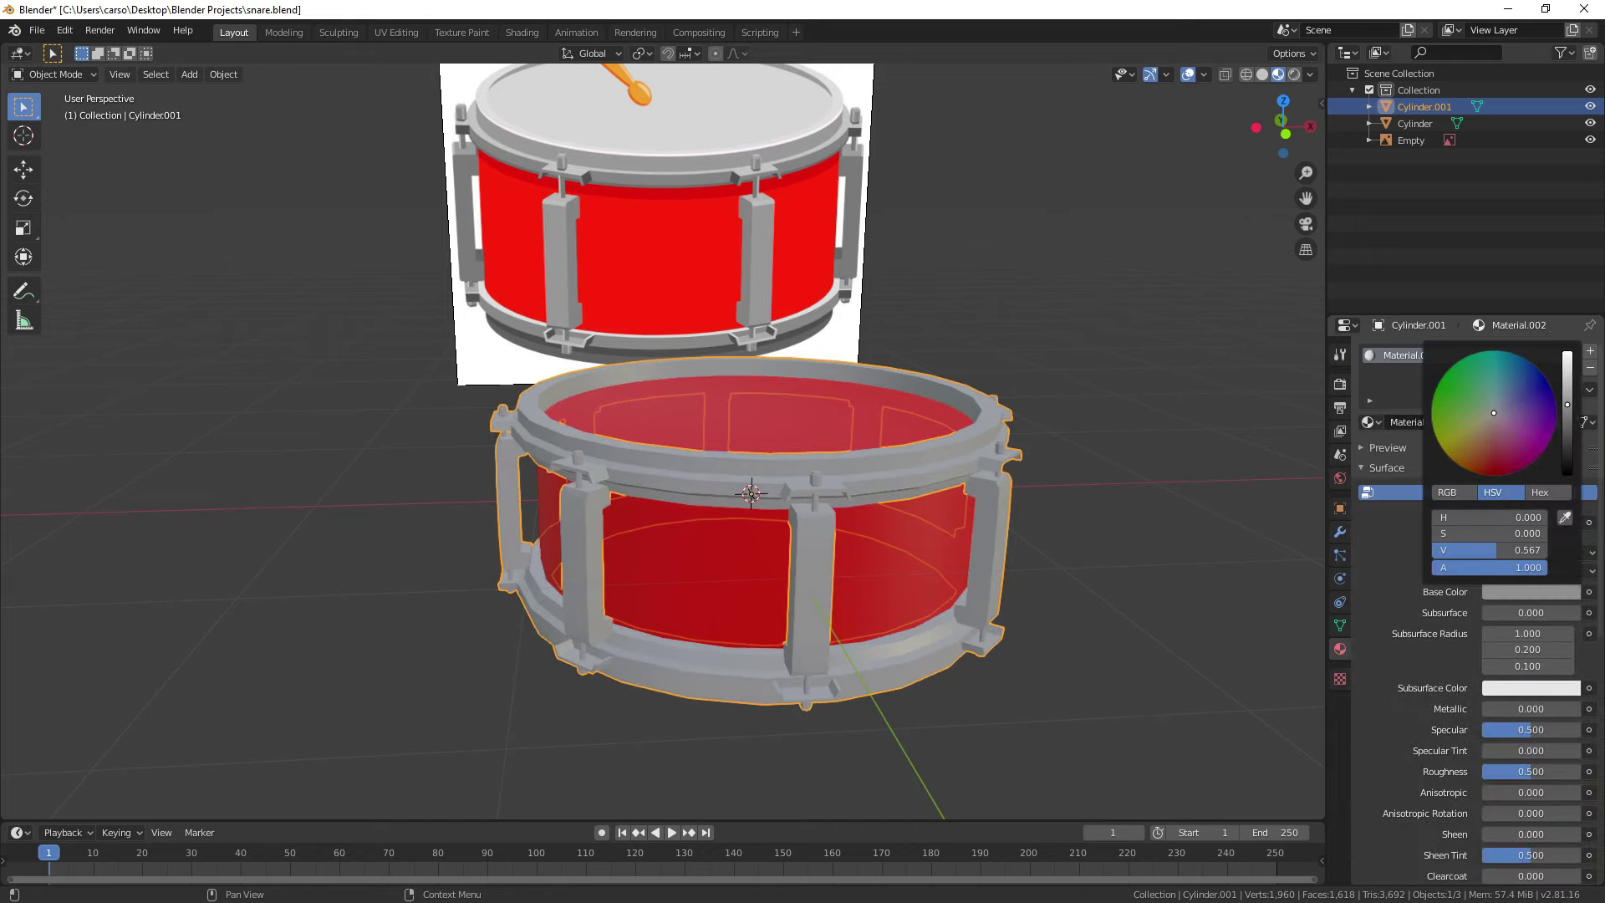
pyautogui.click(1143, 478)
# Step: Select the drumhead's top center face and the ring of faces around it on the drum shell in Edit Mode
pyautogui.moveTo(1143, 478)
pyautogui.mouseDown(button='middle')
pyautogui.moveTo(1161, 562)
pyautogui.moveTo(1154, 490)
pyautogui.mouseUp(button='middle')
pyautogui.click(899, 440)
pyautogui.press('Tab')
pyautogui.moveTo(737, 420); pyautogui.dragTo(719, 450, button='middle')
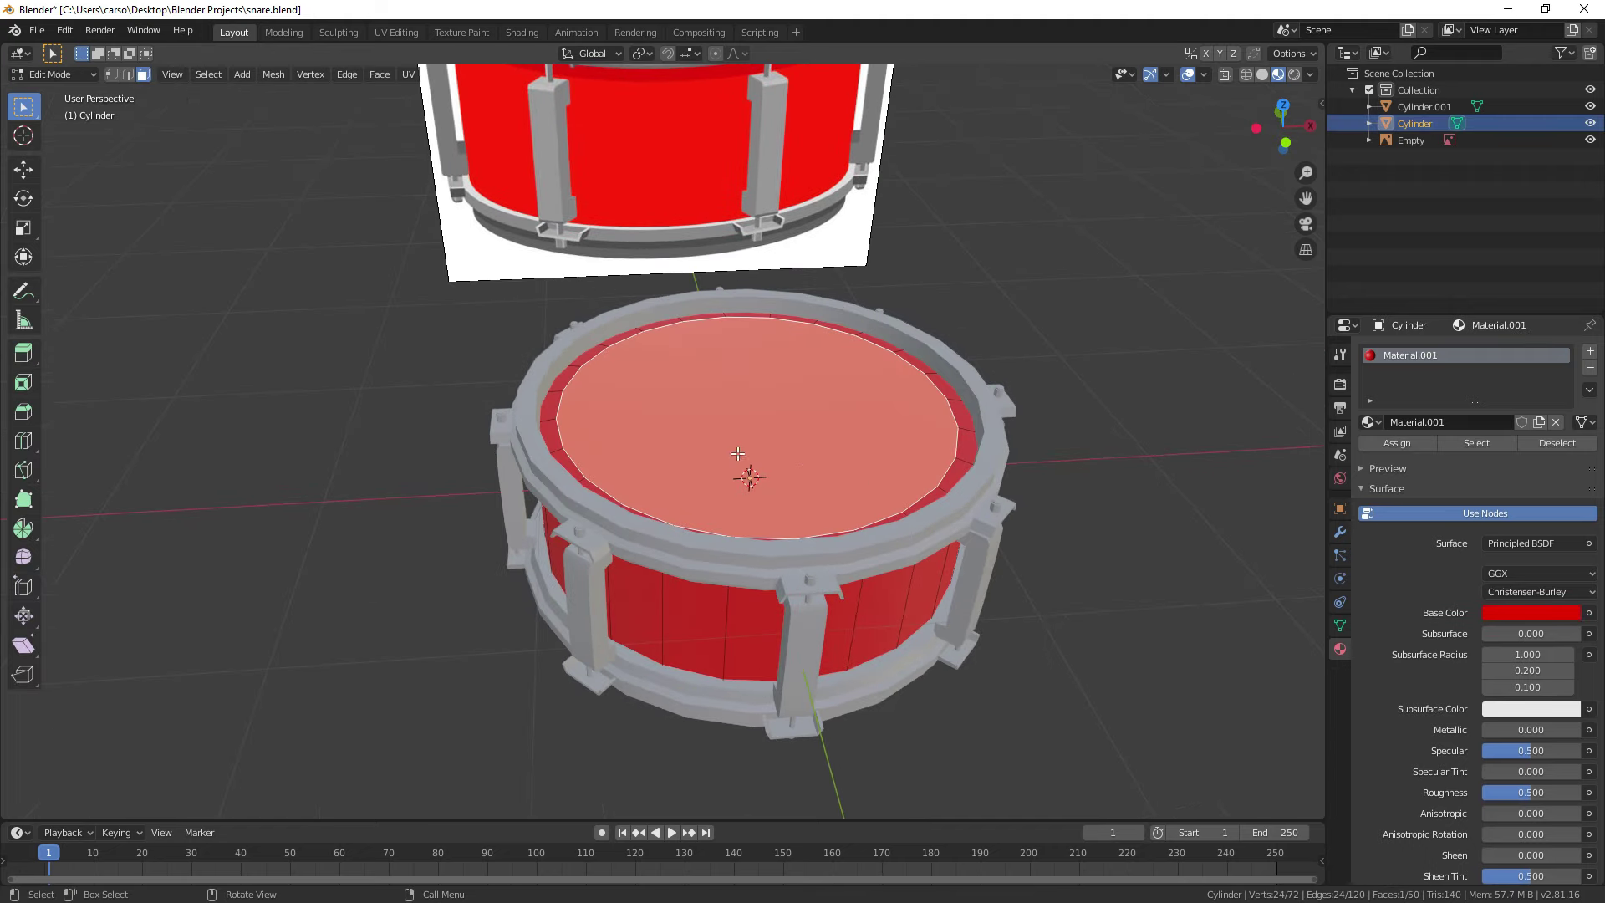
pyautogui.keyDown('alt'); pyautogui.keyDown('shift'); pyautogui.click(565, 428); pyautogui.keyUp('shift'); pyautogui.keyUp('alt')
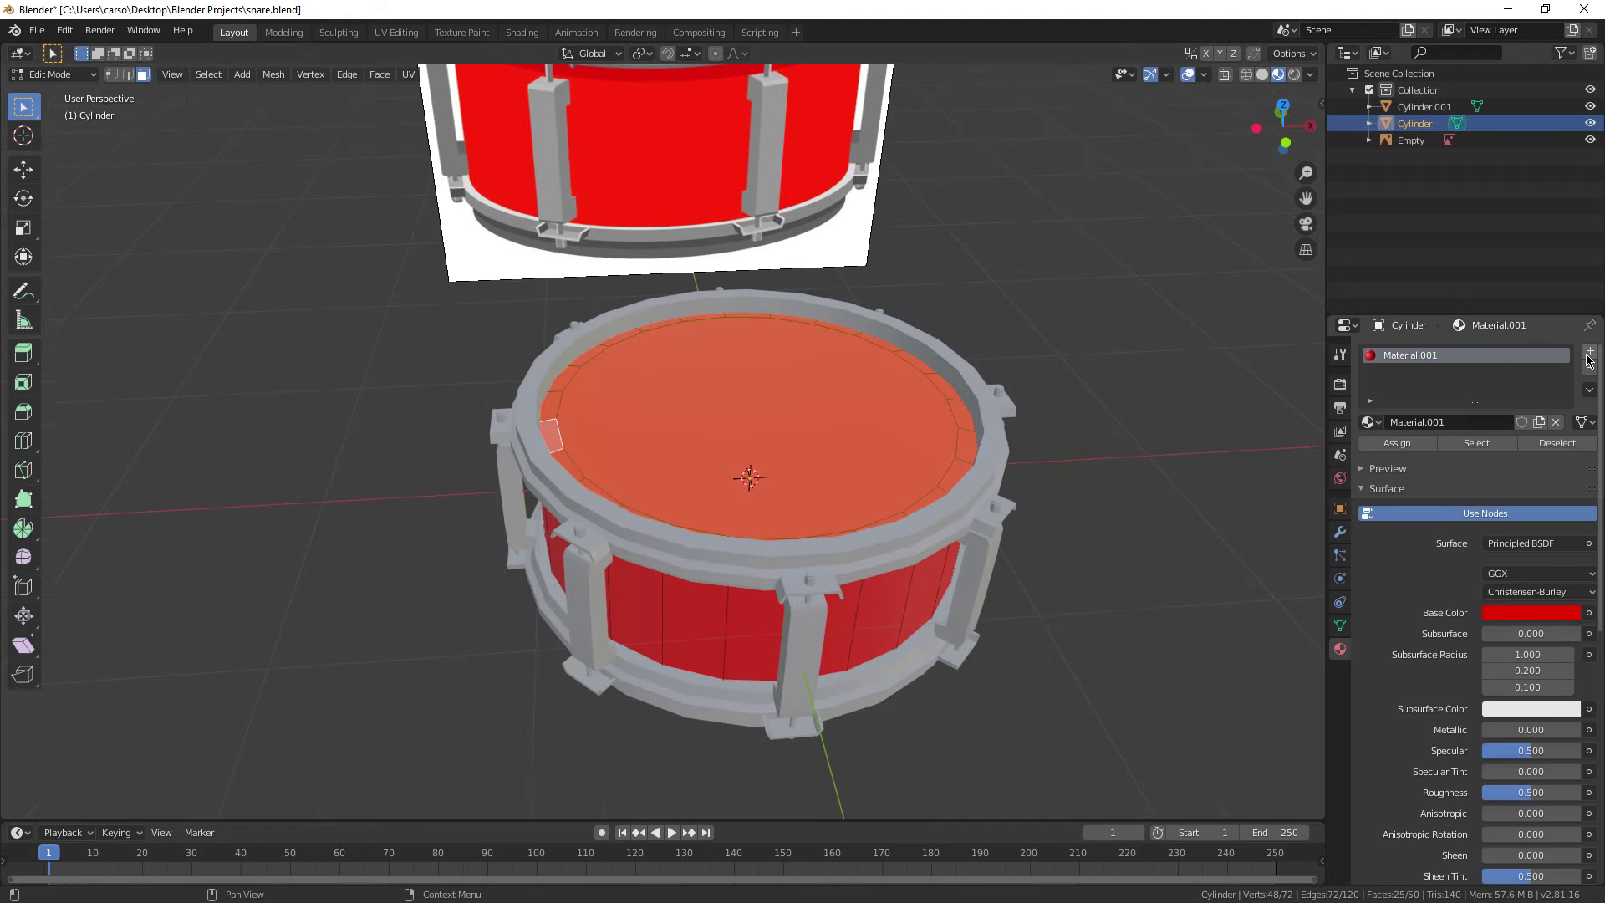
# Step: Add a second material with a white base color to the shell, assign it to the selected drumhead faces, and return to Object Mode
pyautogui.click(1589, 354)
pyautogui.click(1525, 460)
pyautogui.click(1541, 646)
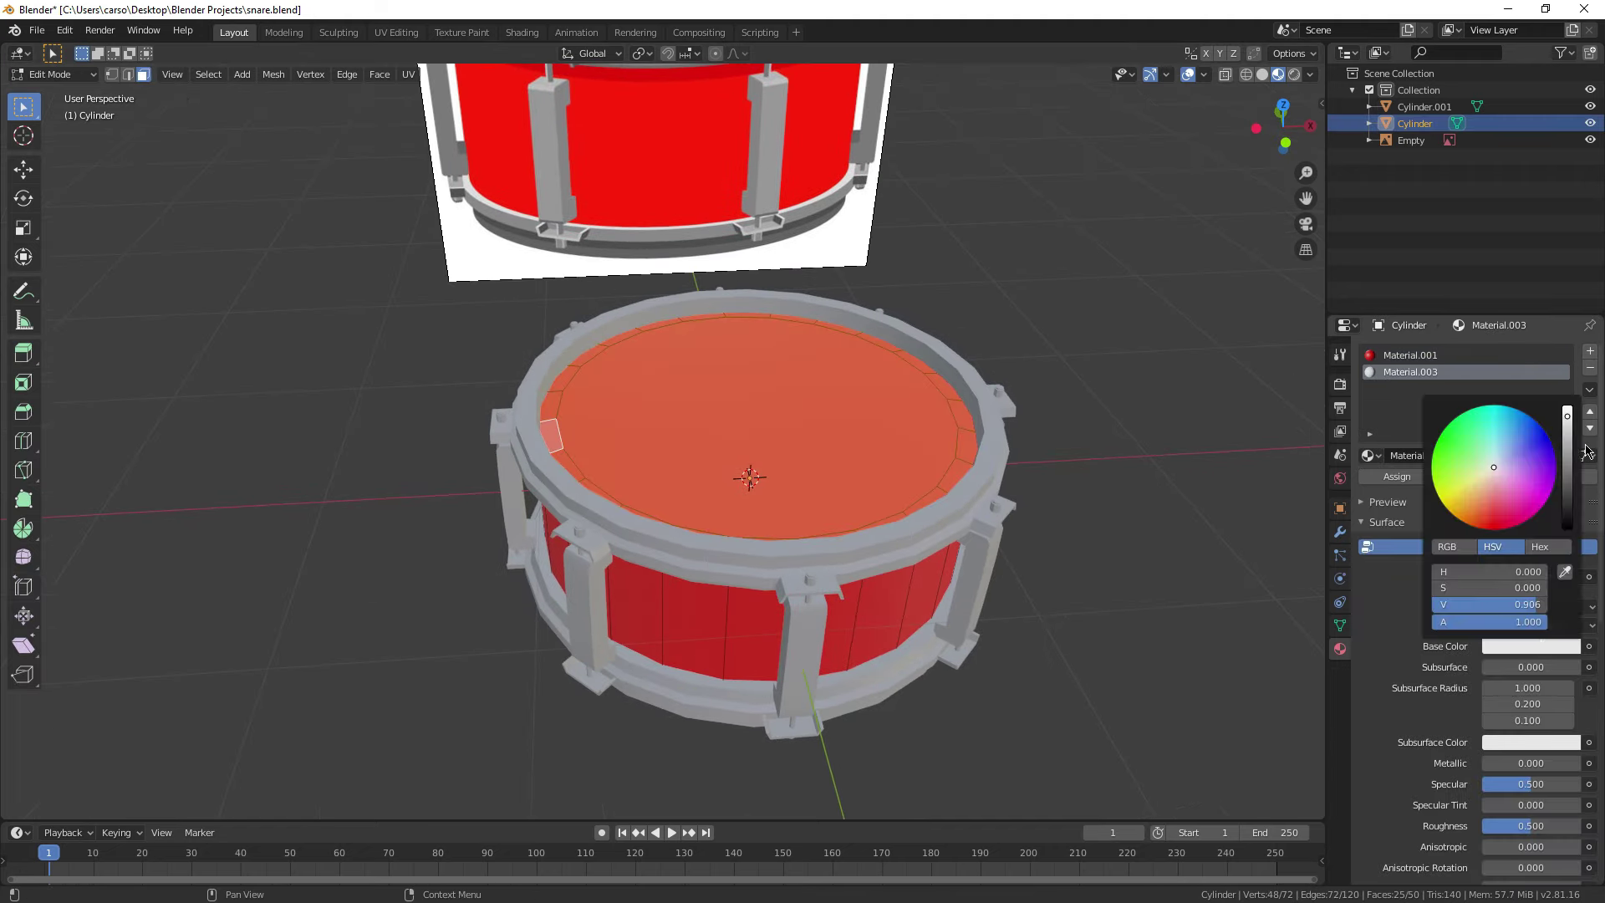
pyautogui.click(1397, 476)
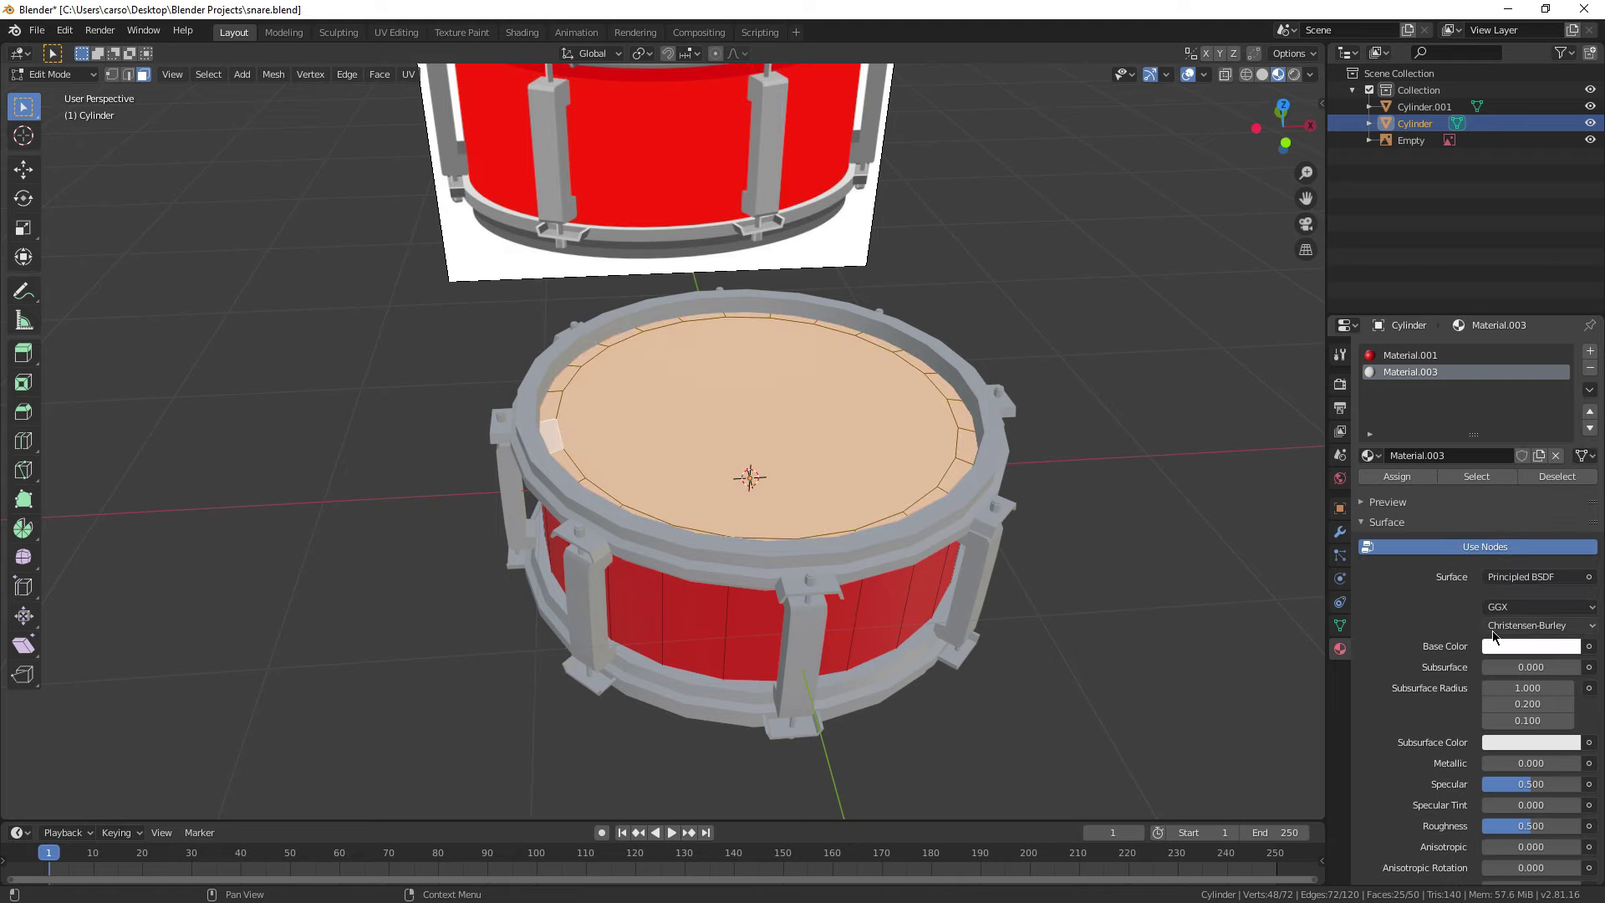
pyautogui.click(1493, 641)
pyautogui.press('Tab')
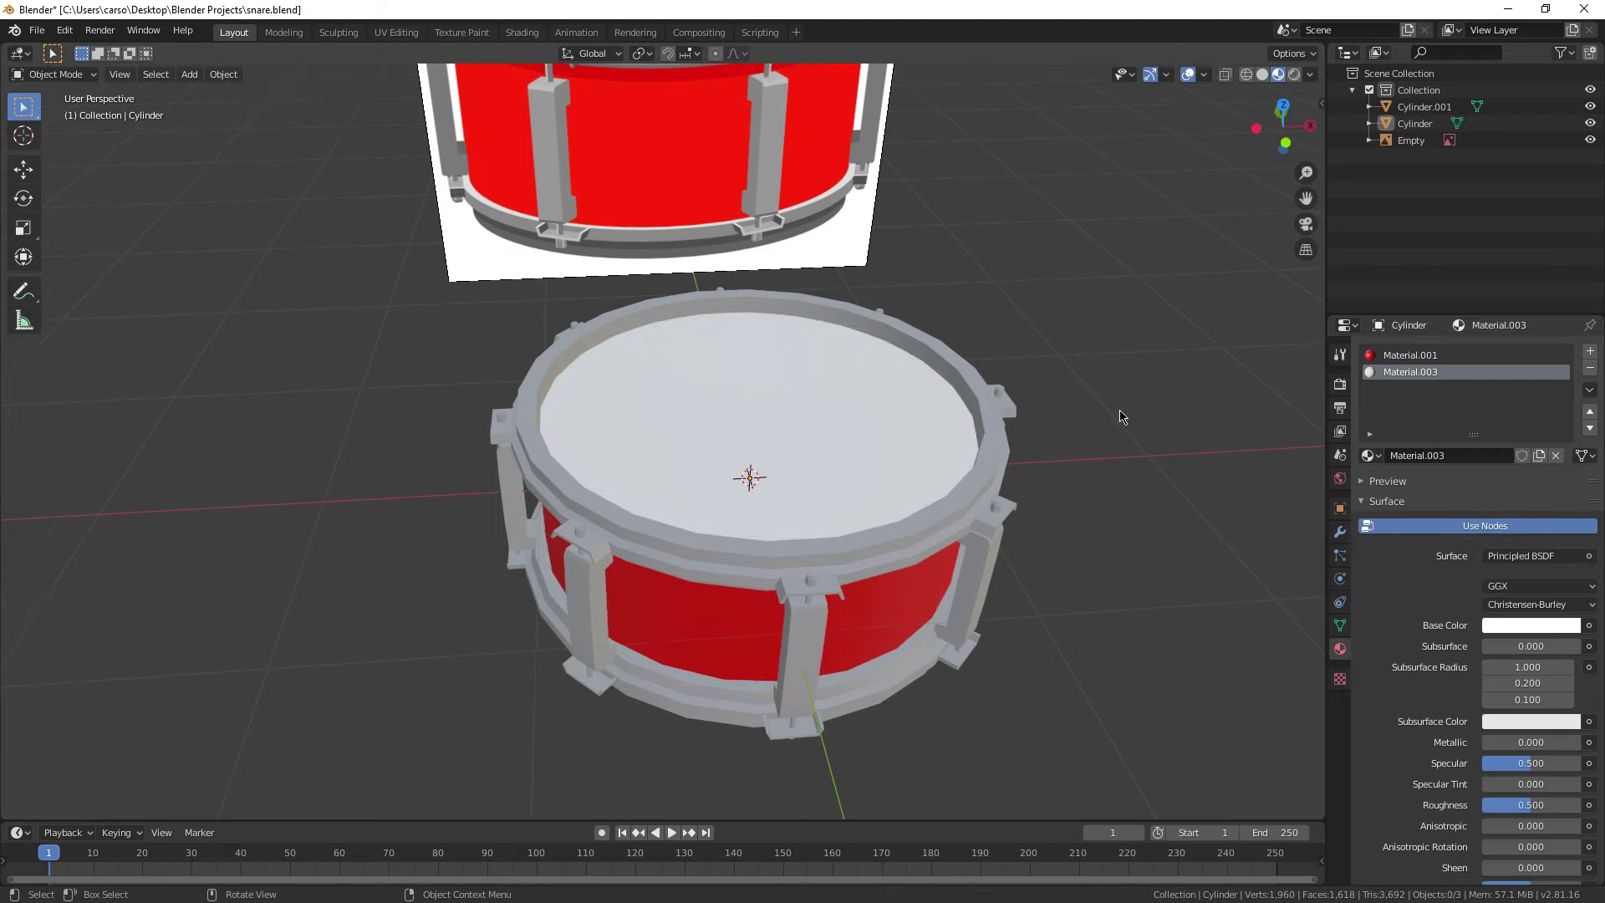
# Step: Assign the white material Material.003 to the drum shell's bottom head face in Edit Mode, and return to Object Mode
pyautogui.scroll(-3, 956, 555)
pyautogui.moveTo(956, 555); pyautogui.dragTo(959, 414, button='middle')
pyautogui.click(704, 550)
pyautogui.press('Tab')
pyautogui.scroll(3, 711, 559)
pyautogui.moveTo(731, 573); pyautogui.dragTo(794, 489, button='middle')
pyautogui.click(799, 502)
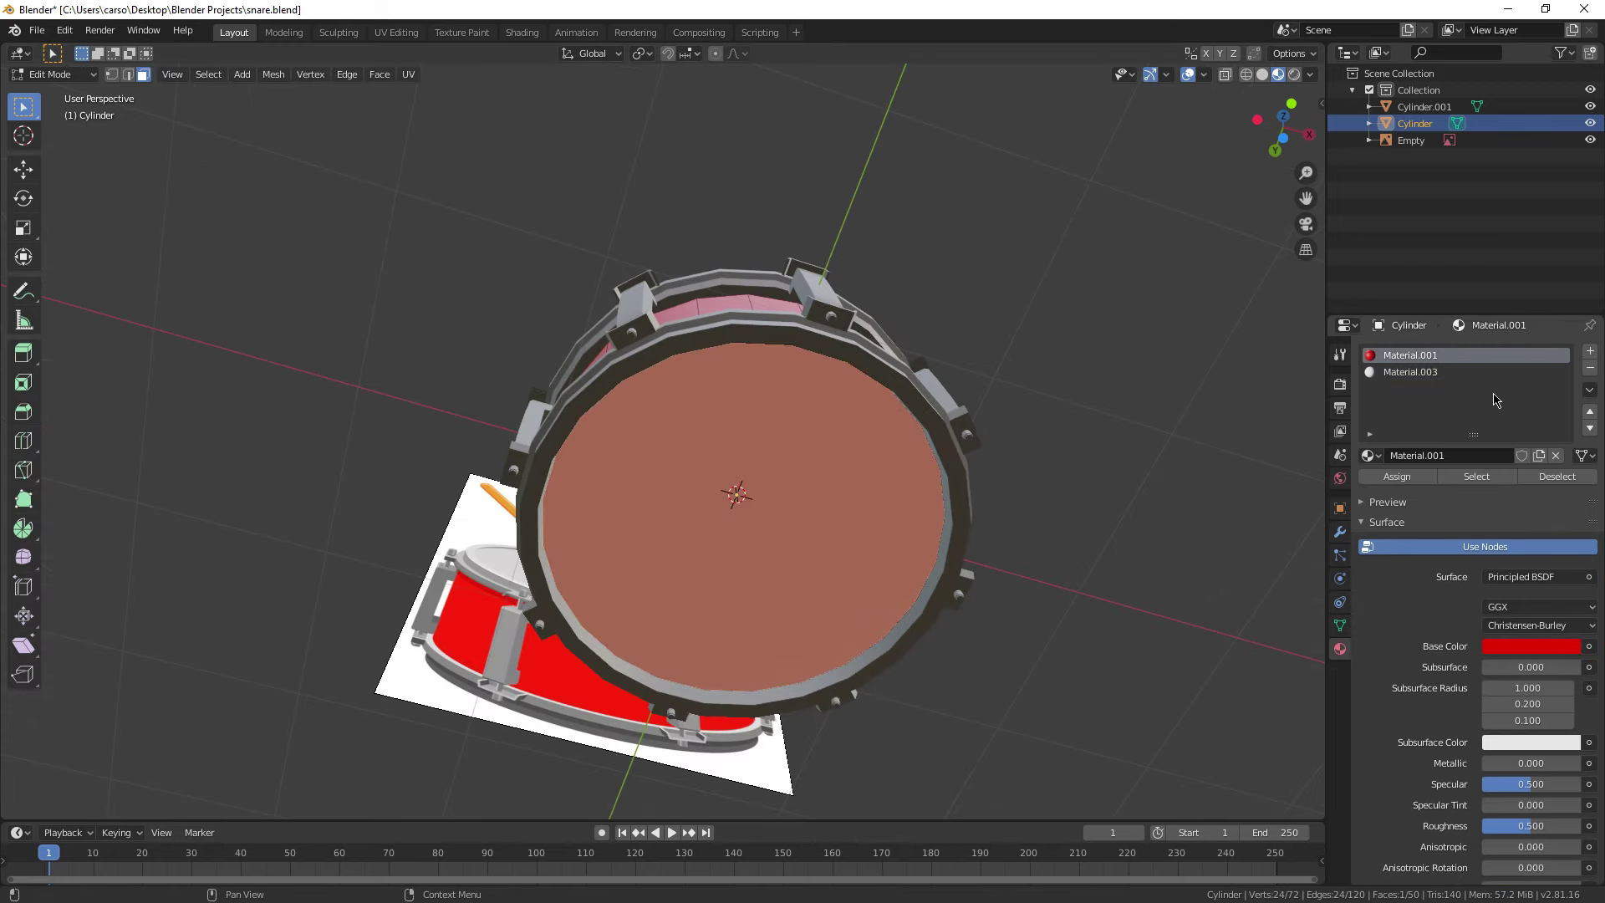
pyautogui.click(1409, 371)
pyautogui.click(1397, 476)
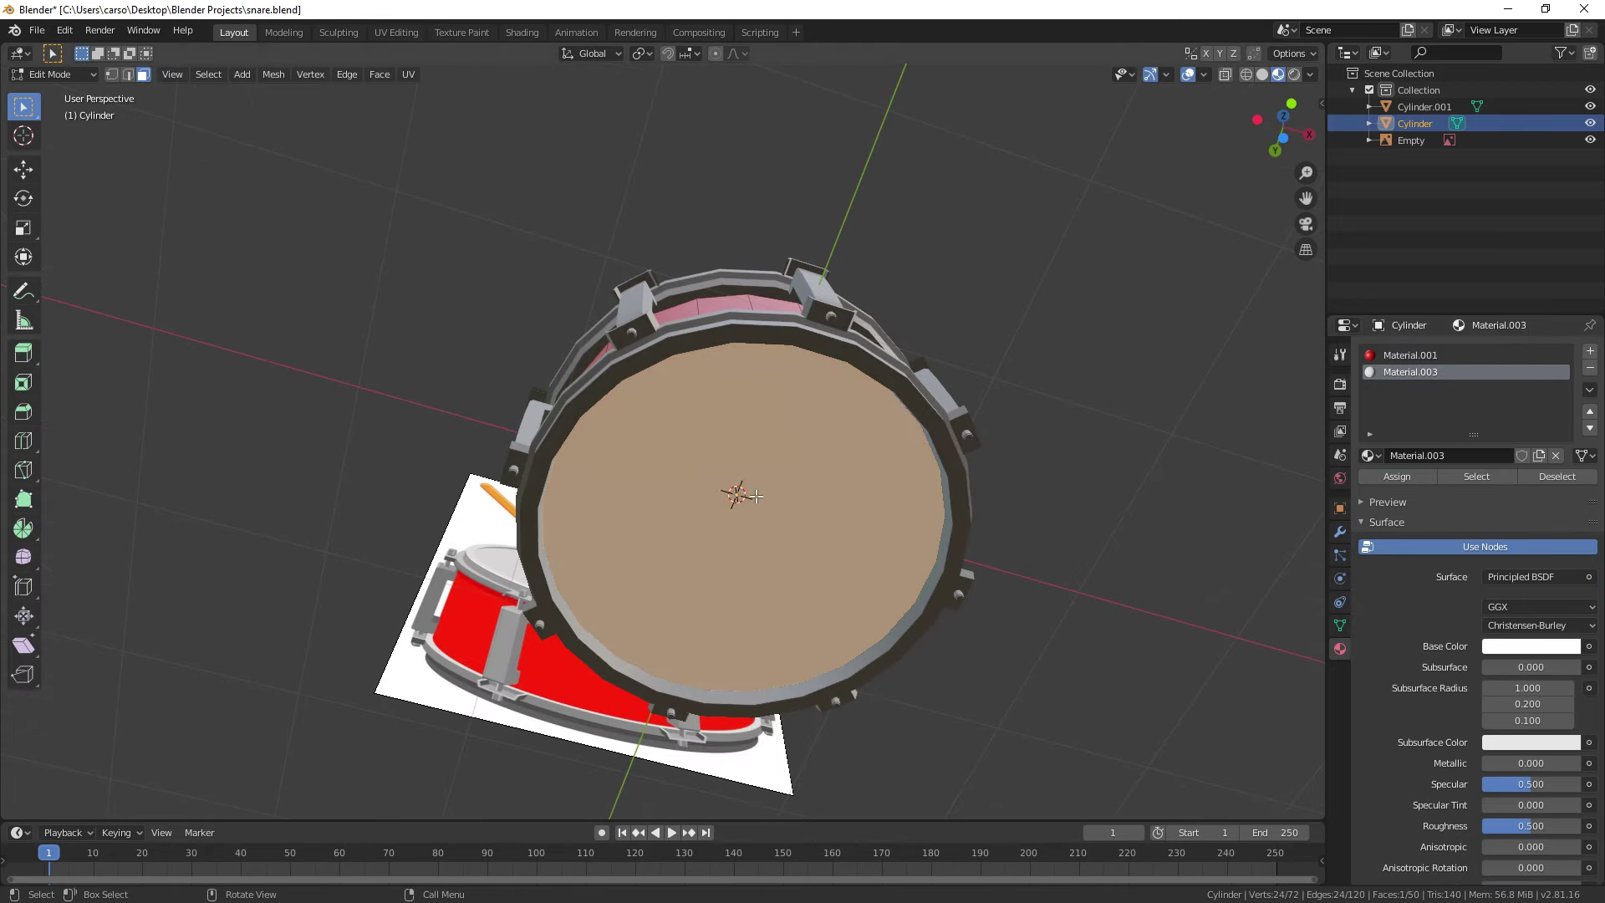
pyautogui.press('Tab')
# Step: Set the Auto Smooth angle of the joined hoops and lugs to 52.4°
pyautogui.moveTo(1010, 459); pyautogui.dragTo(702, 478, button='middle')
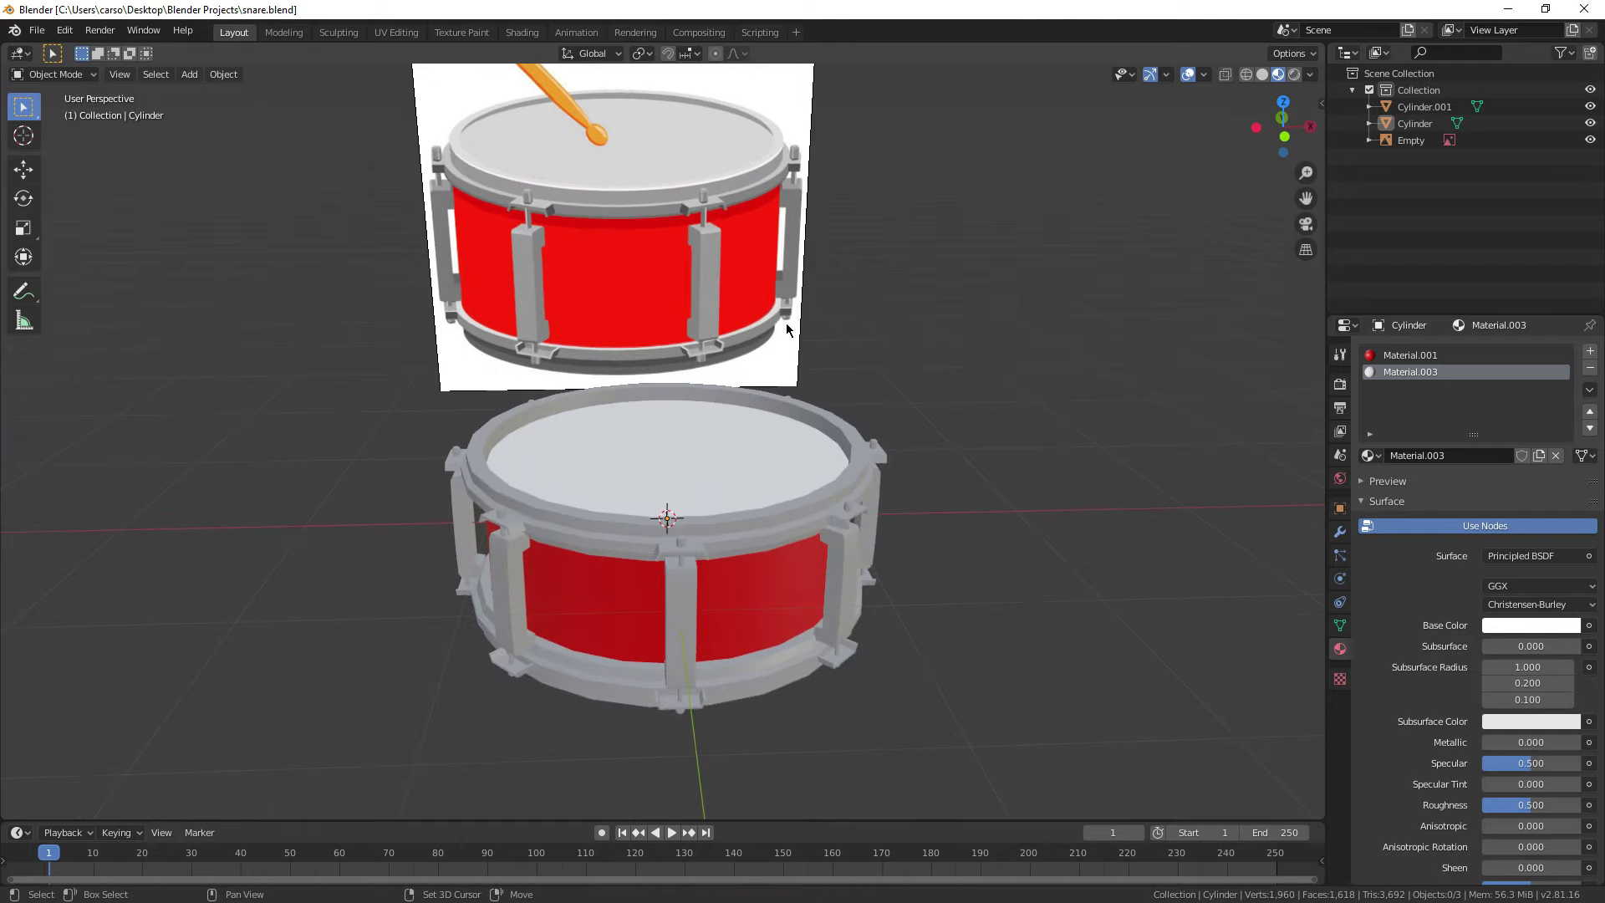
pyautogui.keyDown('shift'); pyautogui.moveTo(903, 333); pyautogui.dragTo(920, 339, button='middle'); pyautogui.keyUp('shift')
pyautogui.scroll(1, 925, 419)
pyautogui.moveTo(744, 280); pyautogui.dragTo(639, 529, button='middle')
pyautogui.click(822, 575)
pyautogui.scroll(3, 827, 582)
pyautogui.scroll(4, 663, 527)
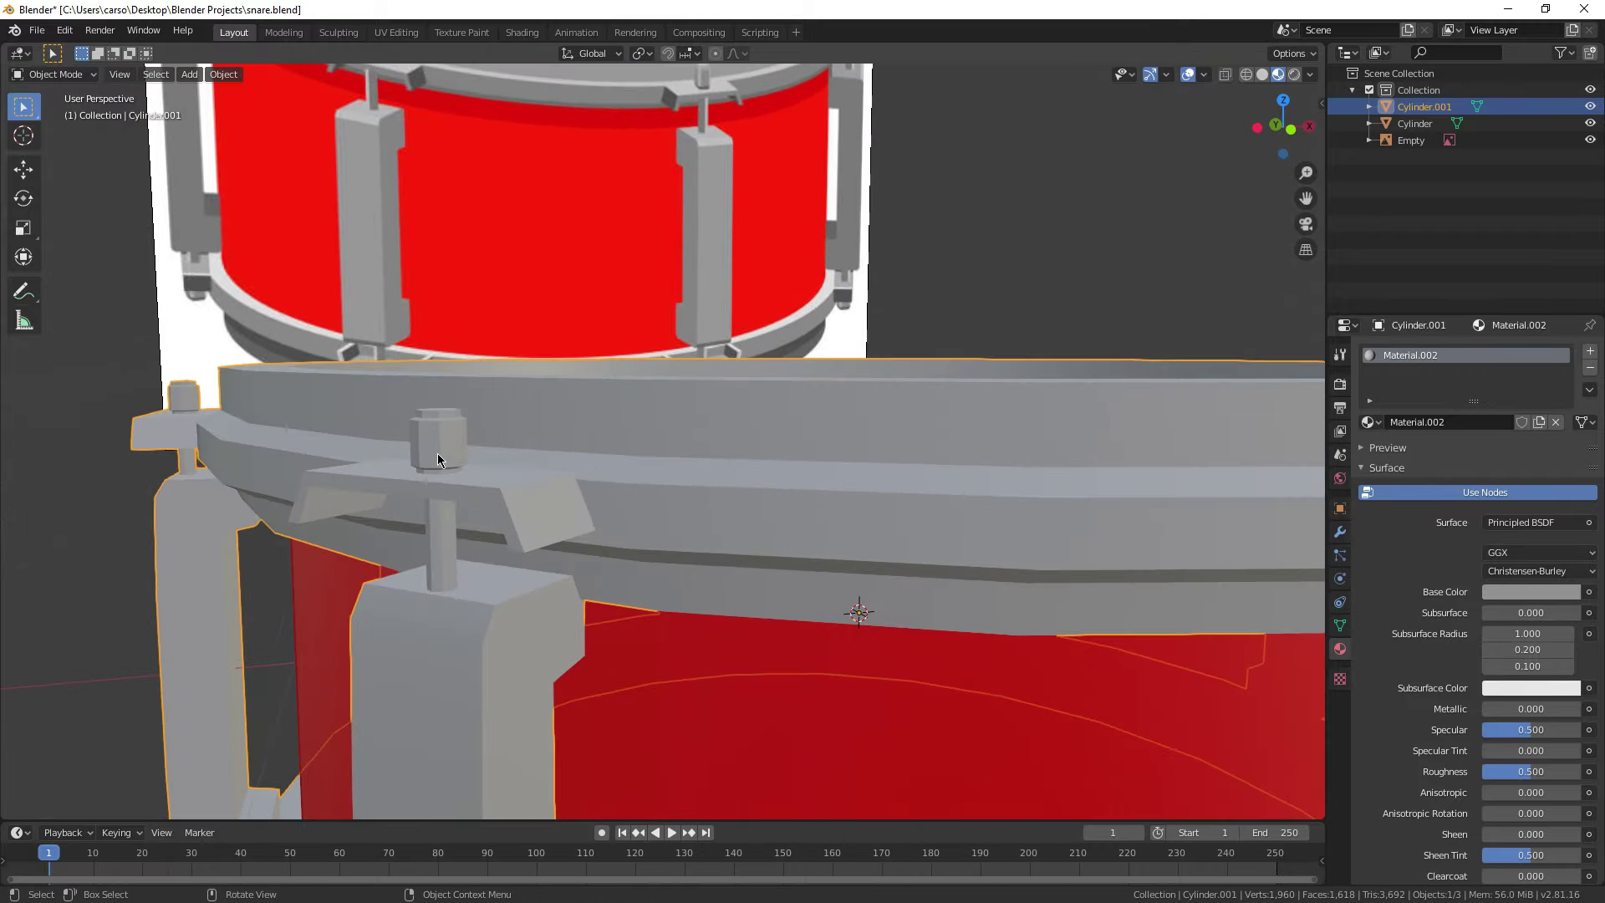
pyautogui.click(1341, 632)
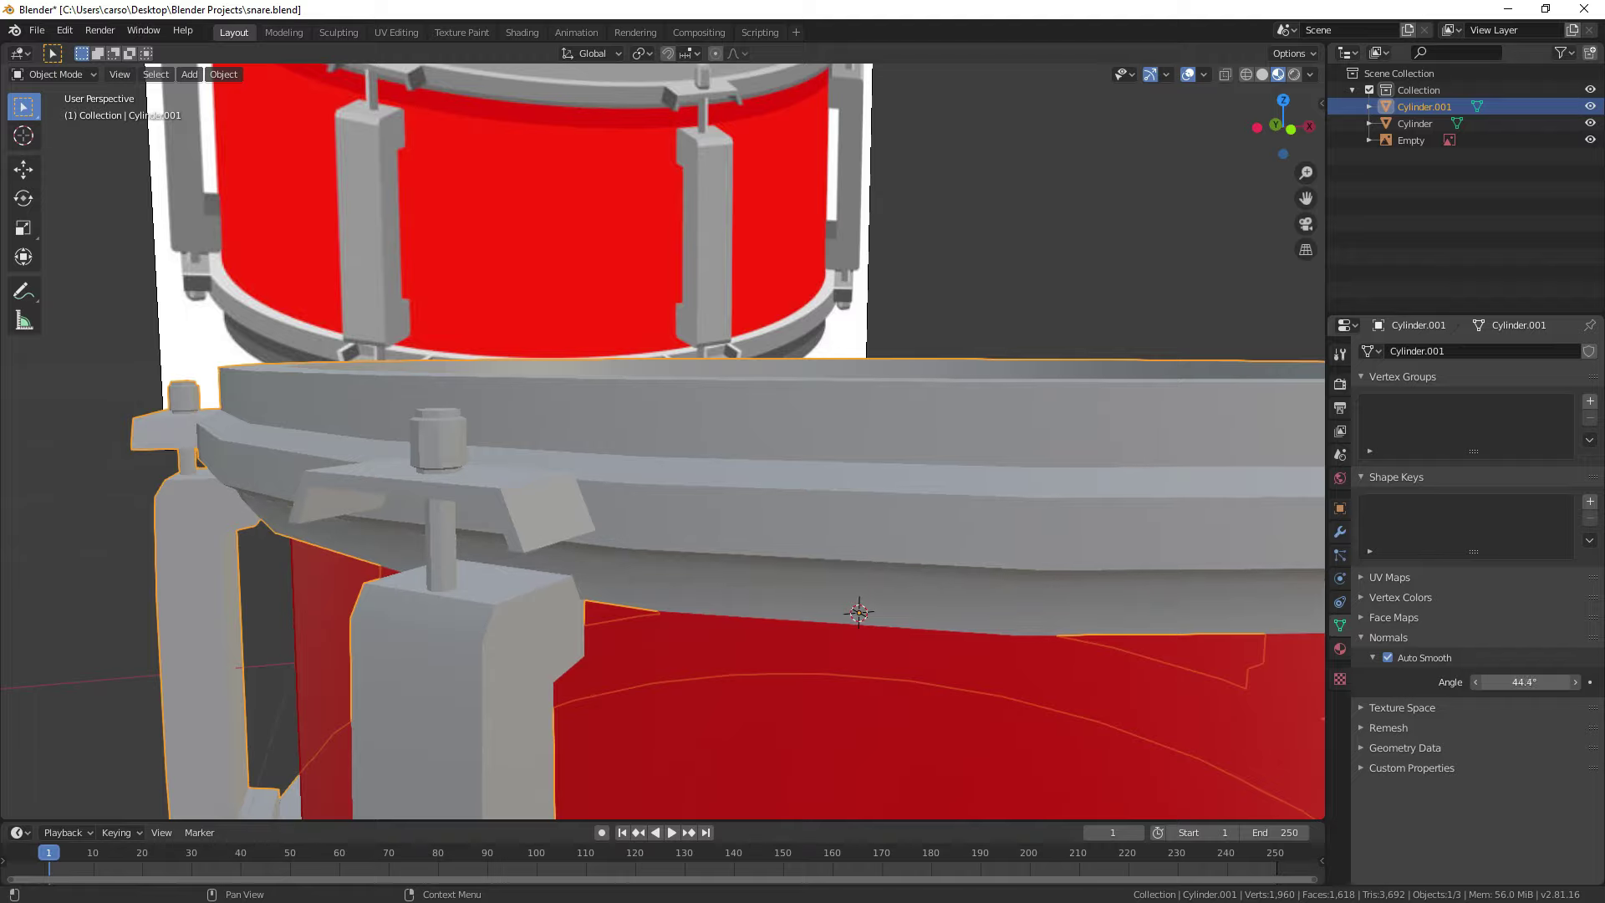
# Step: Check the colored drum against the reference image and save the file
pyautogui.hotkey('shift', 'c')
pyautogui.scroll(5, 994, 351)
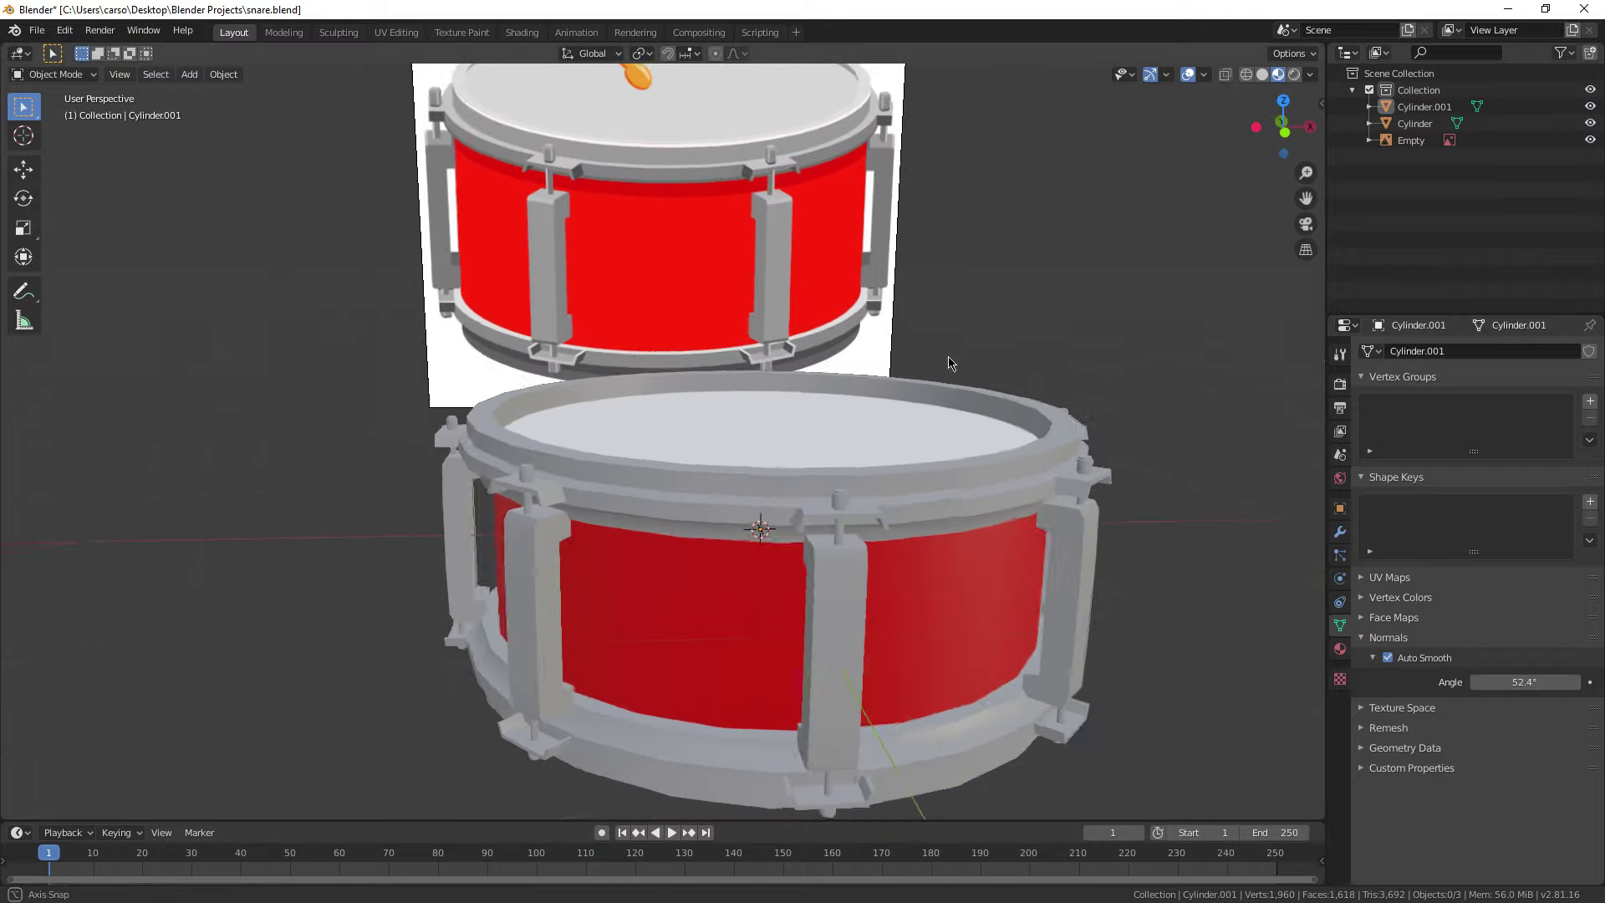
pyautogui.scroll(-4, 744, 468)
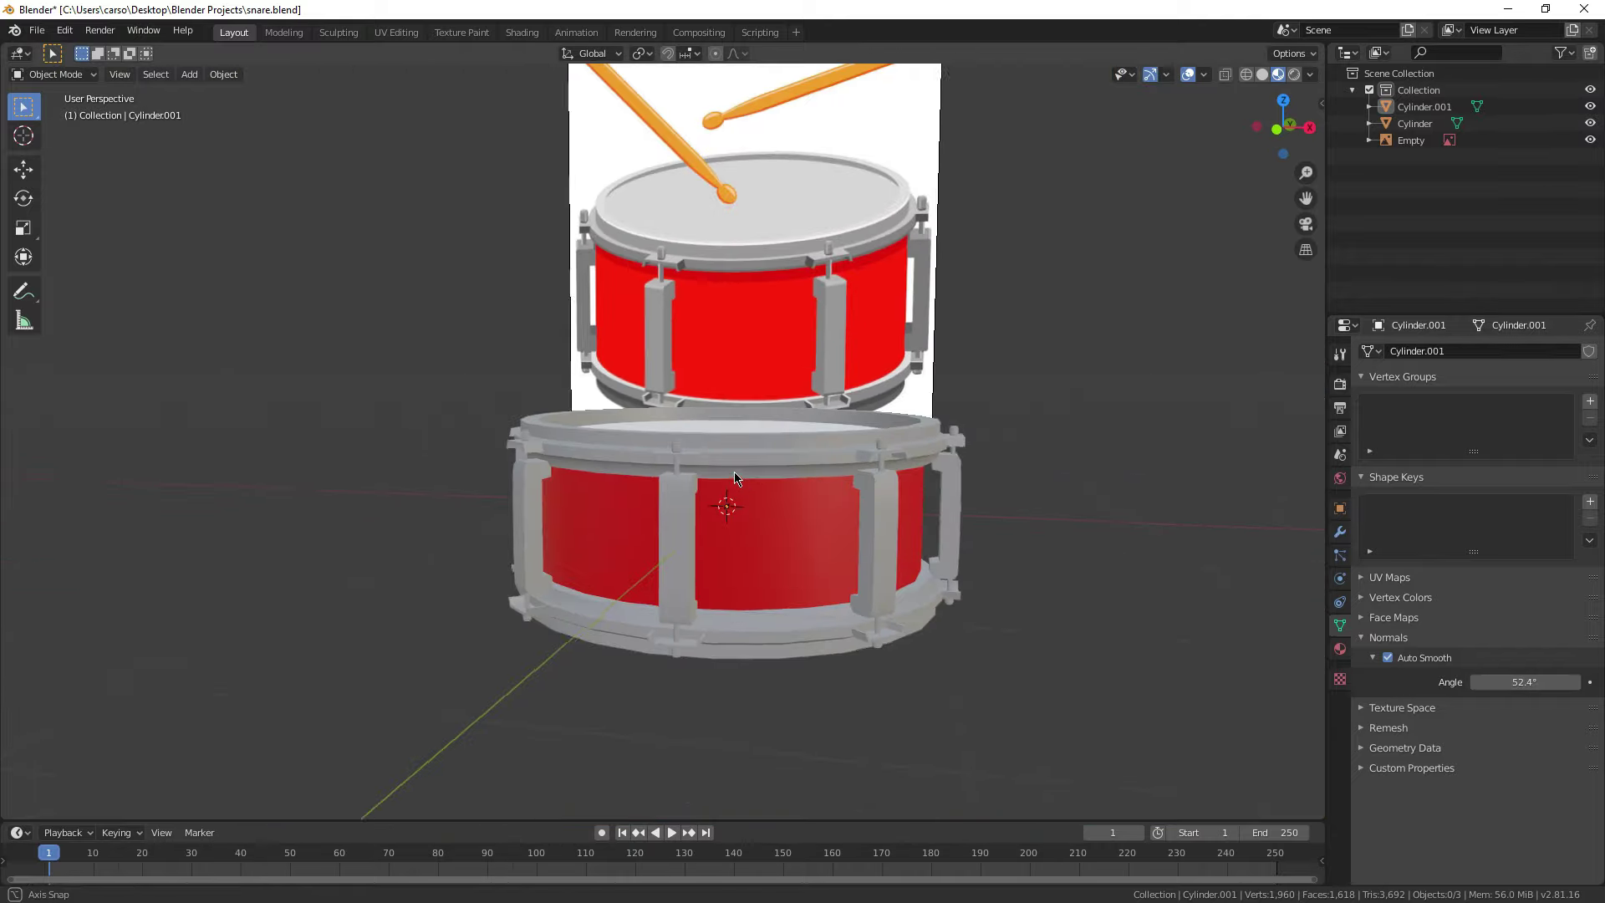
pyautogui.scroll(-4, 727, 540)
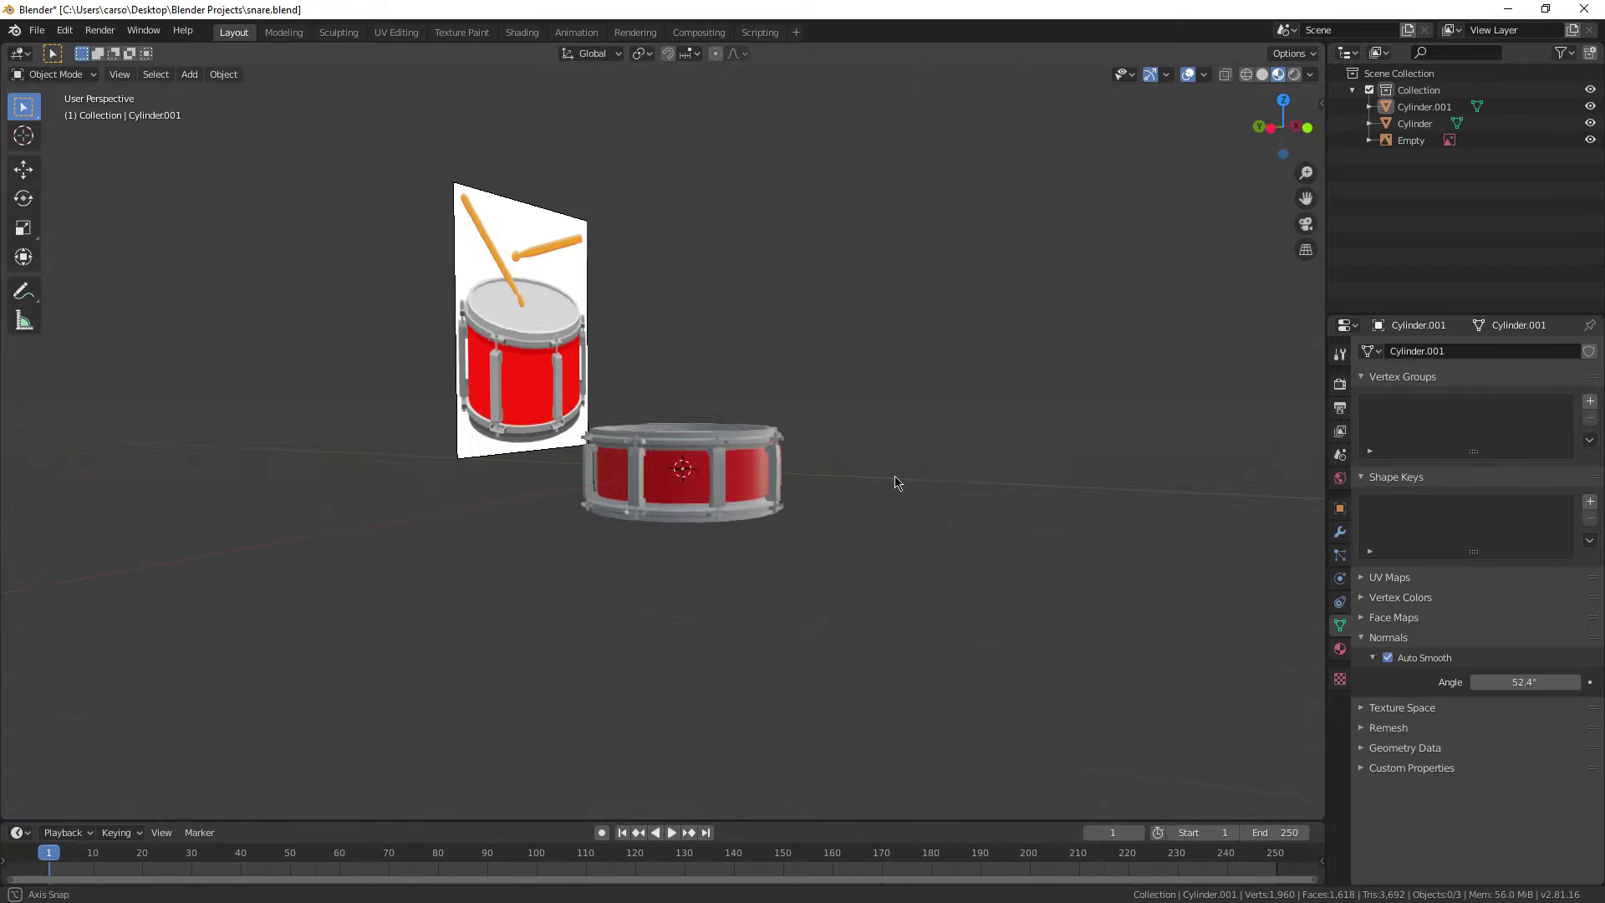
pyautogui.scroll(5, 678, 495)
pyautogui.scroll(-1, 807, 544)
pyautogui.hotkey('ctrl', 's')
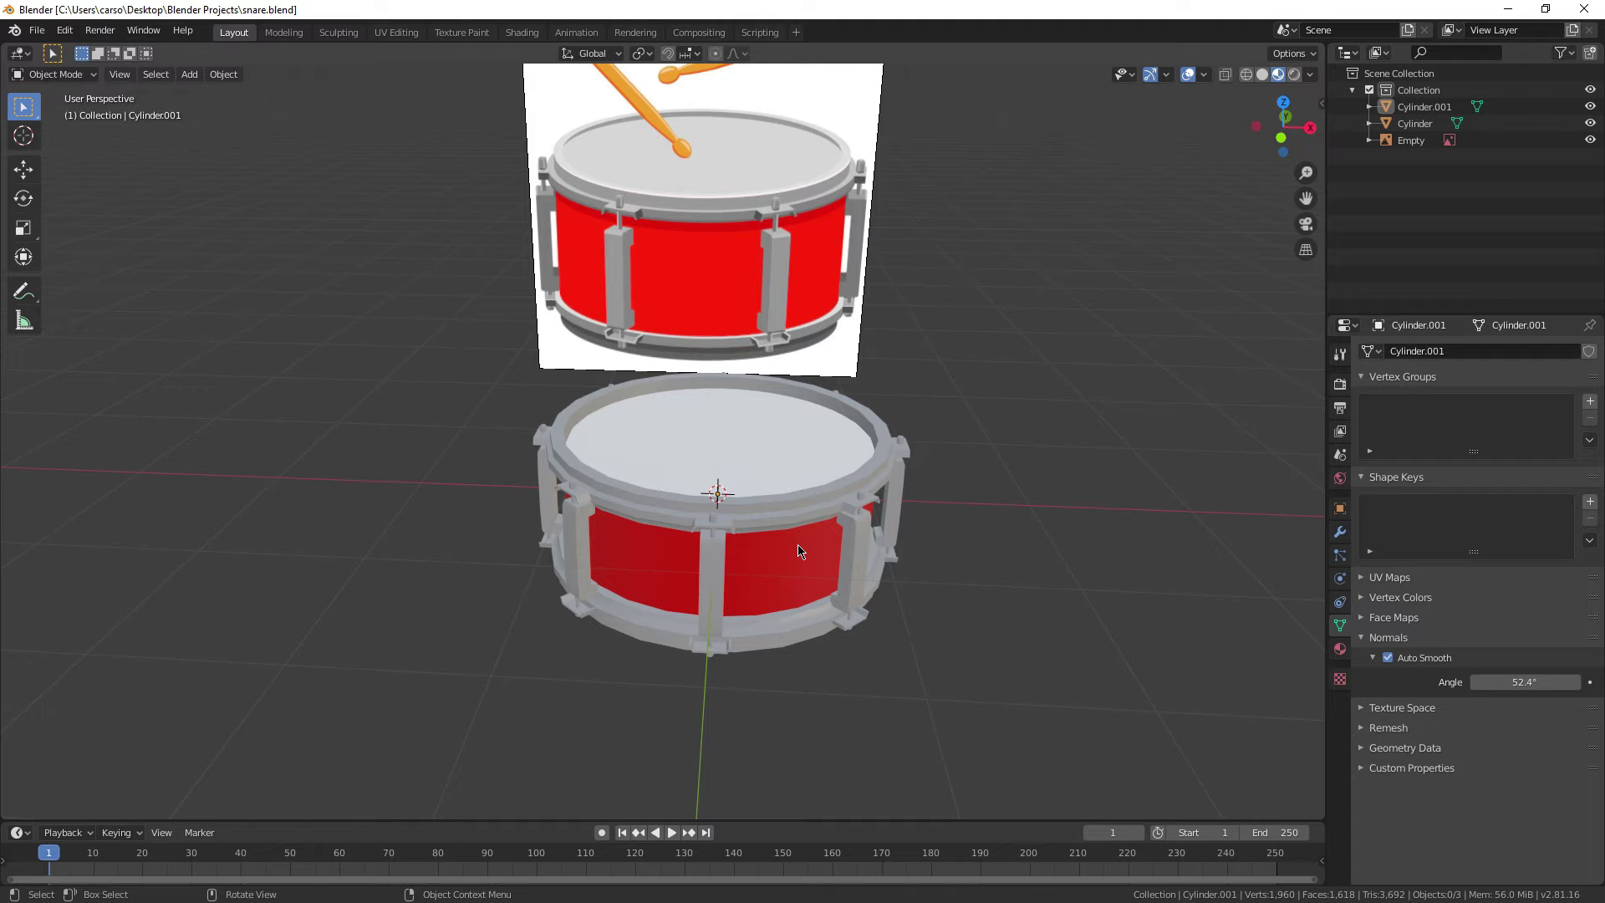
pyautogui.scroll(3, 798, 544)
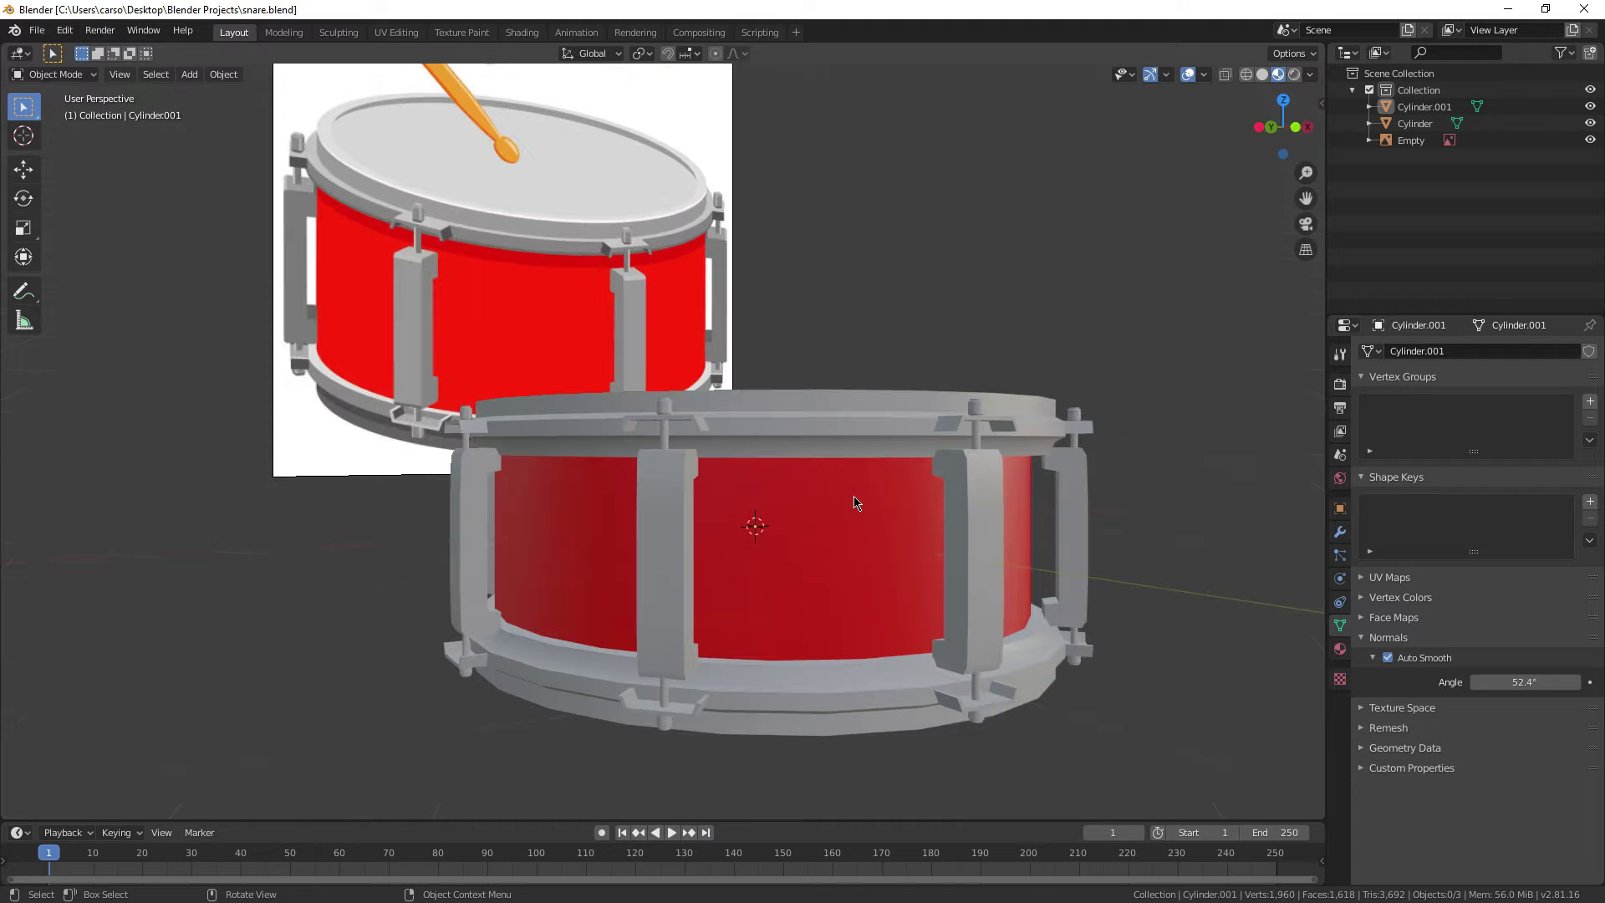